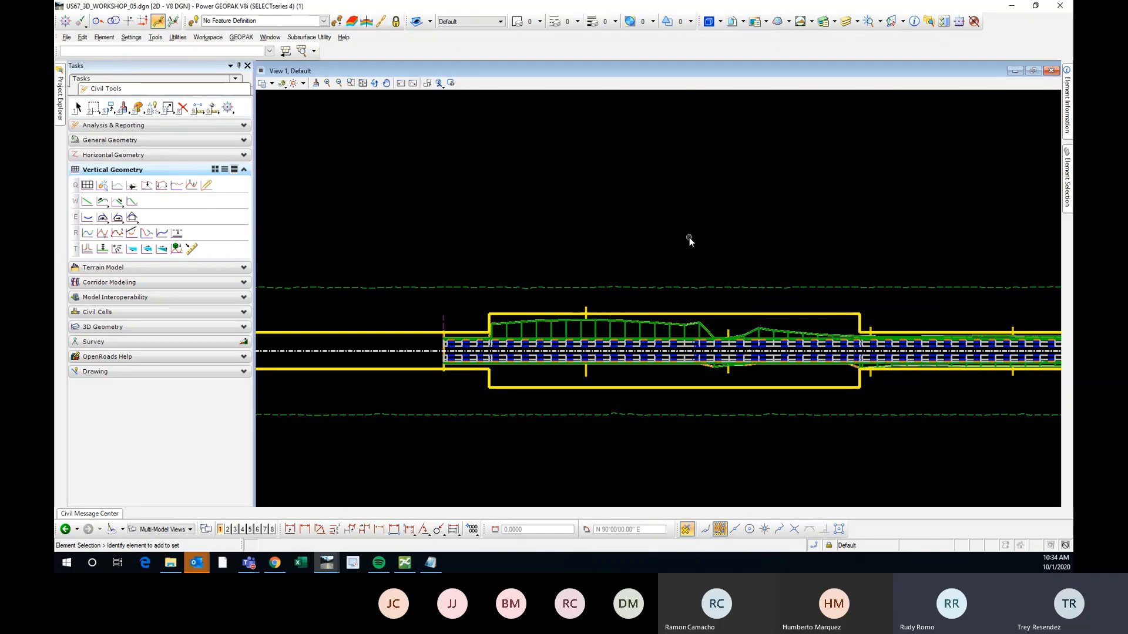
Step: Examine the US67 corridor, its side slopes and the right-of-way lines near the start of the project in plan
middle_drag(702, 244, 635, 204)
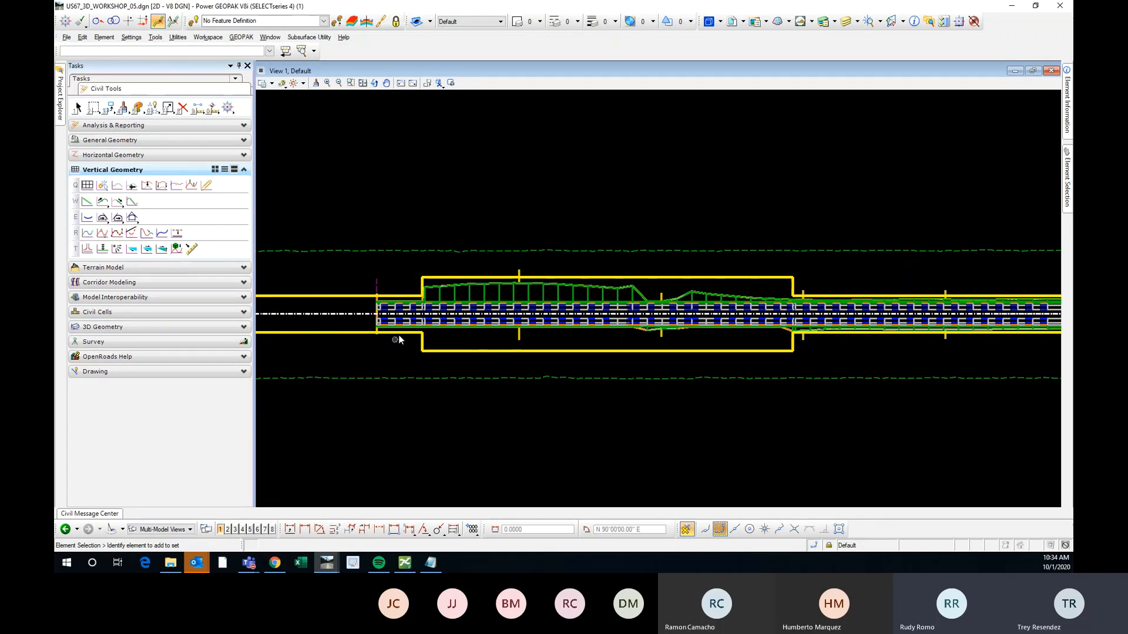
scroll(649, 353, down, 2)
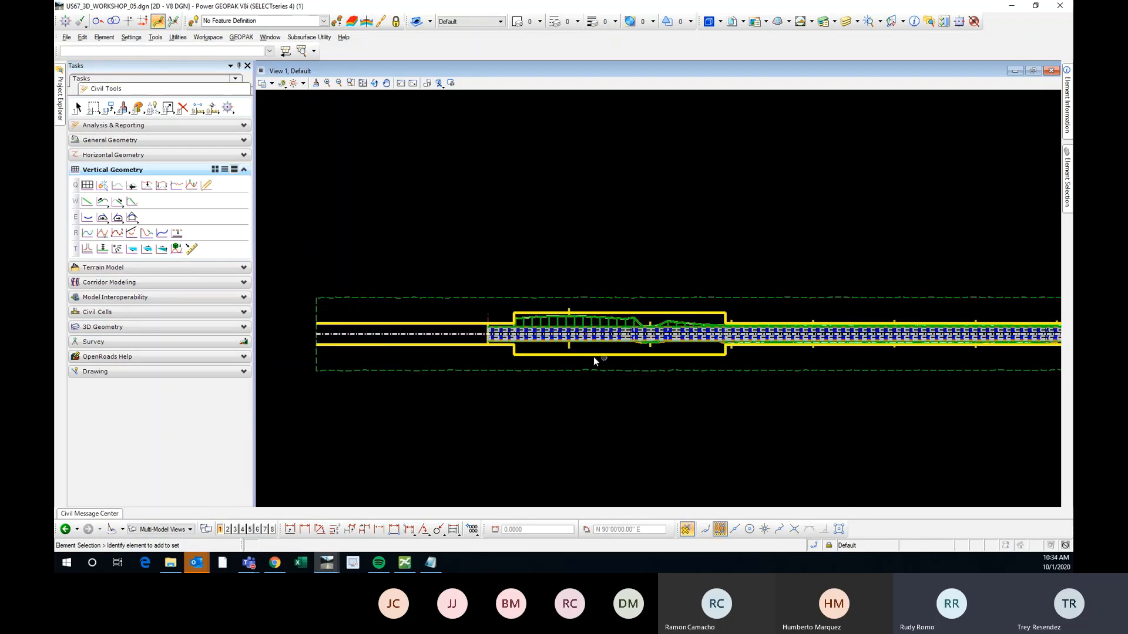
scroll(516, 352, up, 2)
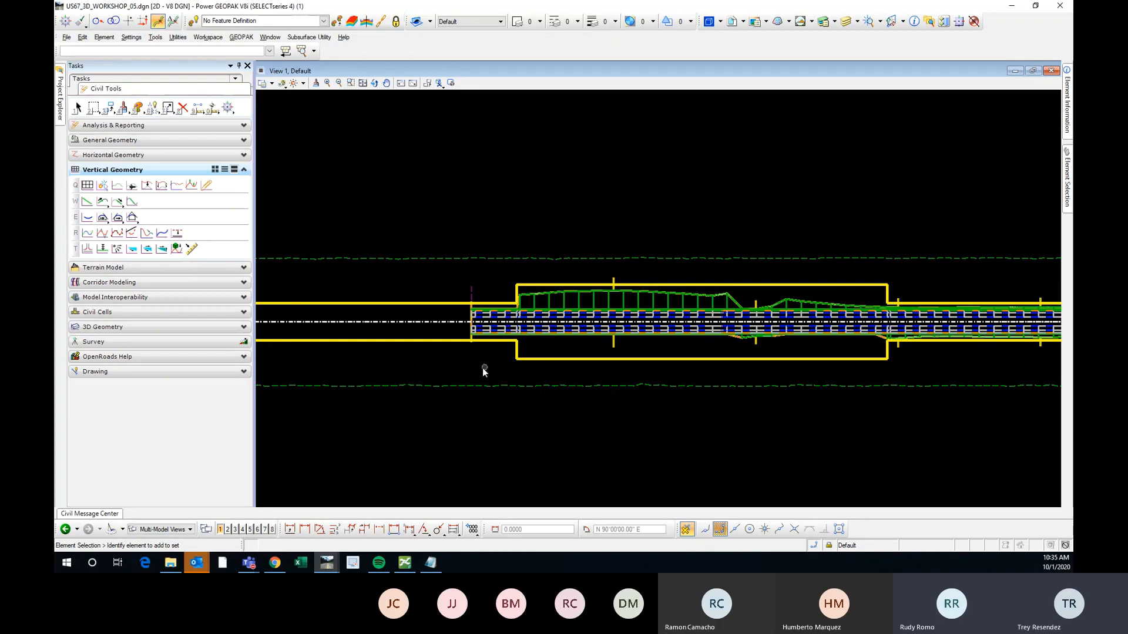
scroll(464, 365, down, 4)
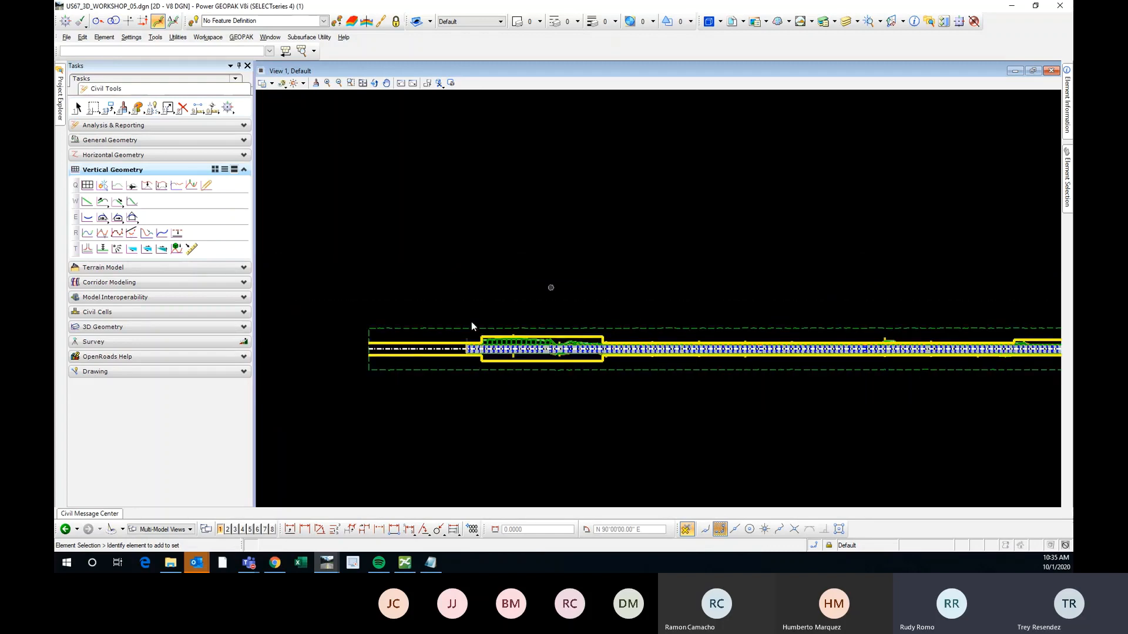
scroll(454, 376, down, 2)
scroll(471, 369, up, 2)
scroll(471, 369, up, 2)
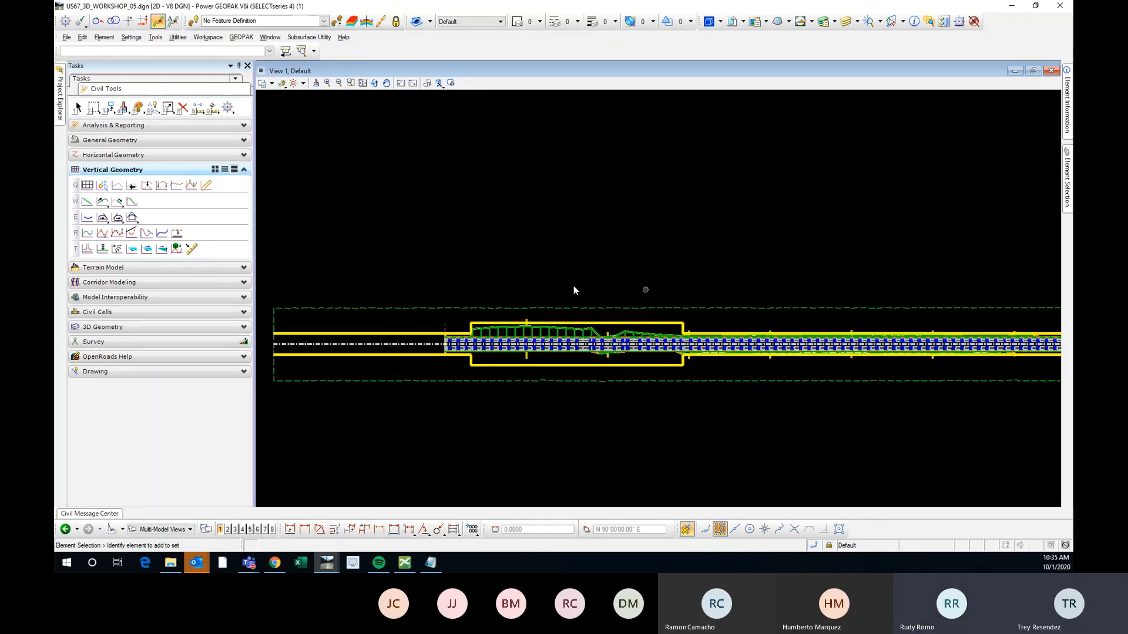
scroll(454, 371, up, 2)
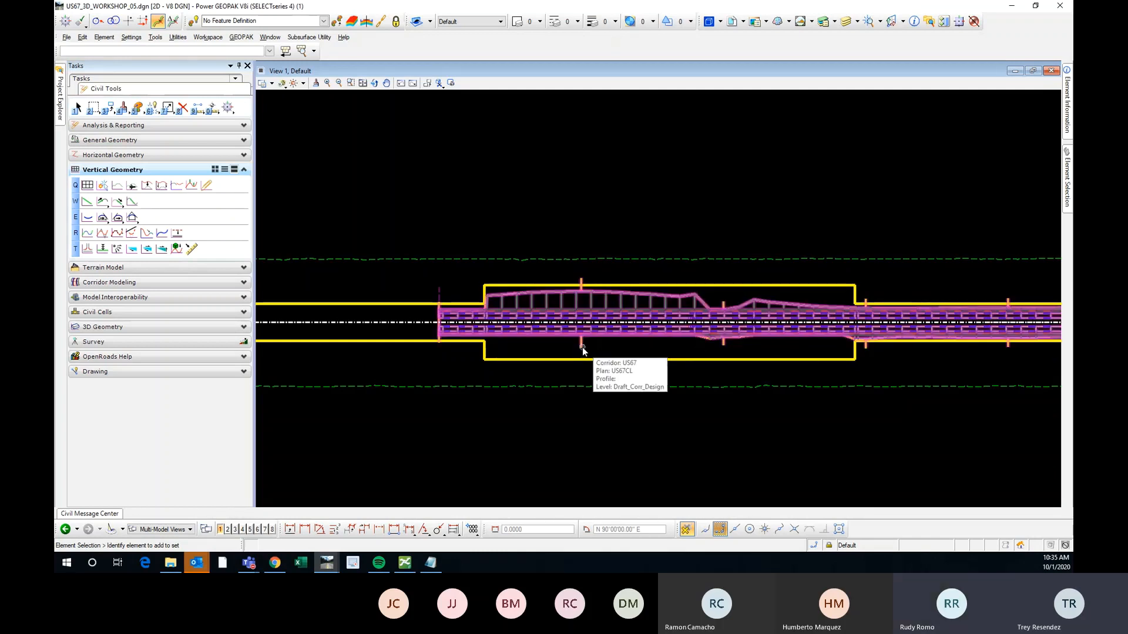
scroll(700, 340, down, 2)
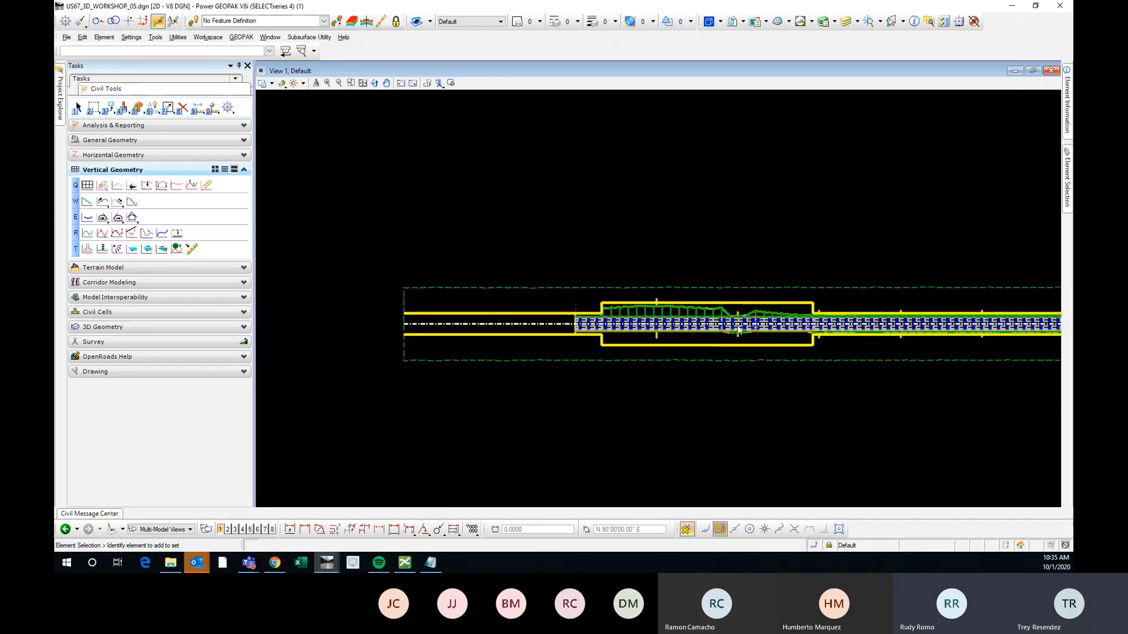
scroll(625, 332, up, 2)
scroll(649, 325, down, 2)
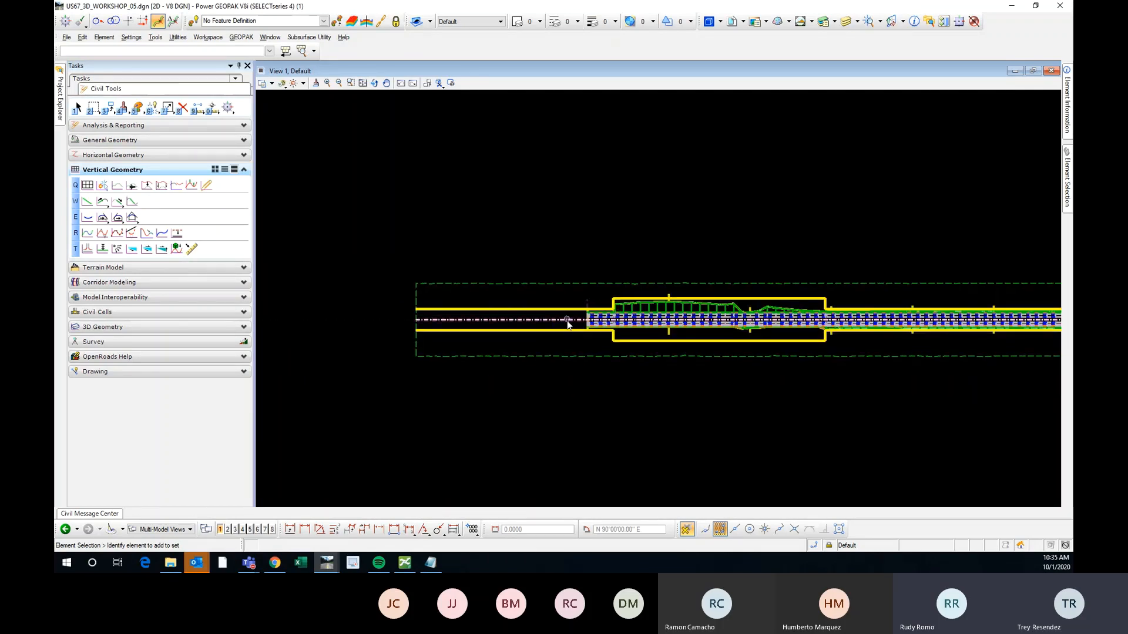
Step: Open the profile model of the US67CL centerline in View 2
mouse_move(562, 326)
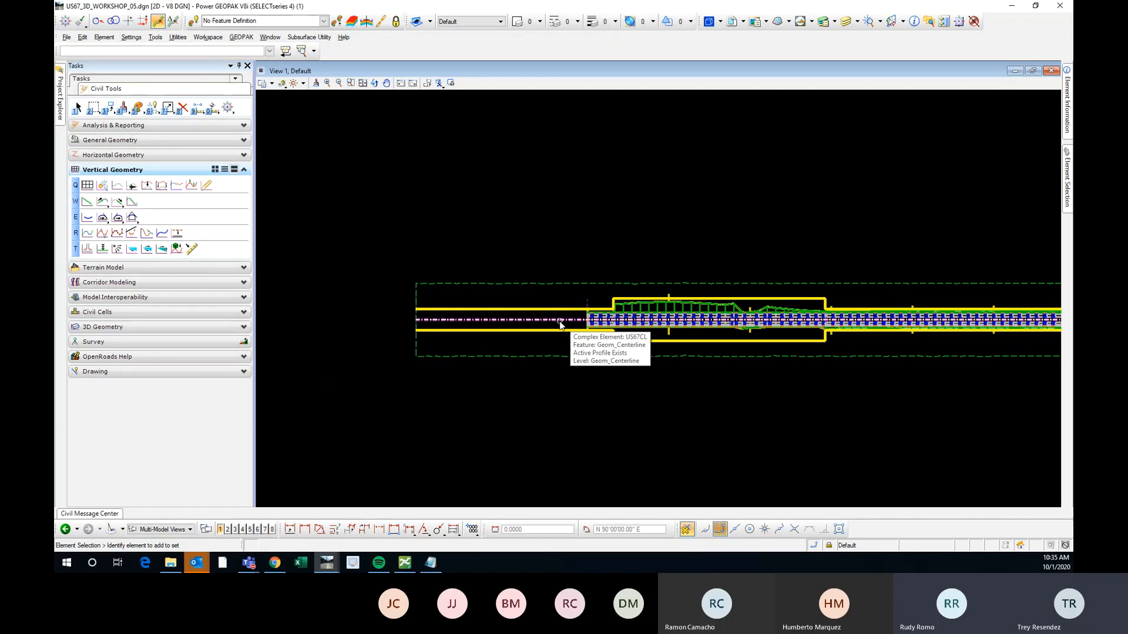
click(560, 325)
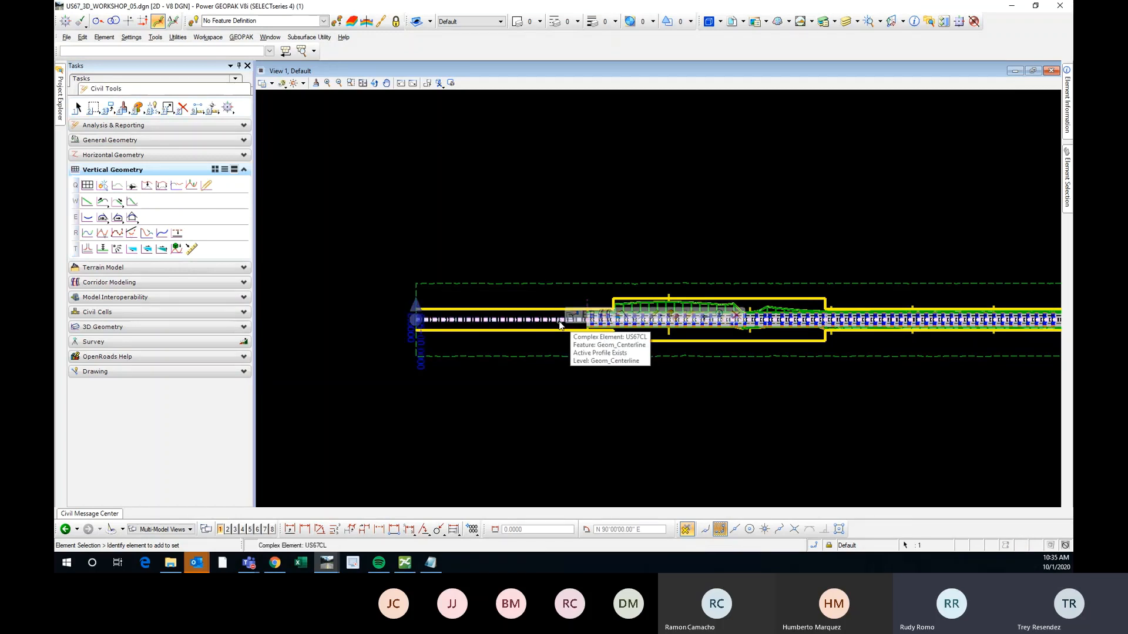
click(590, 316)
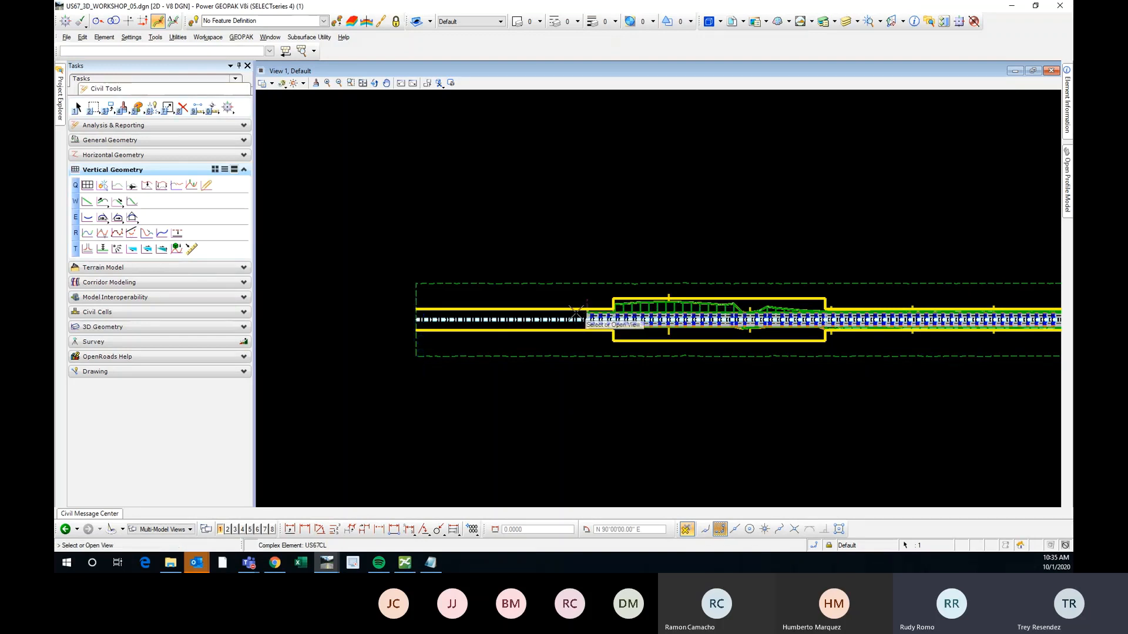
mouse_move(63, 118)
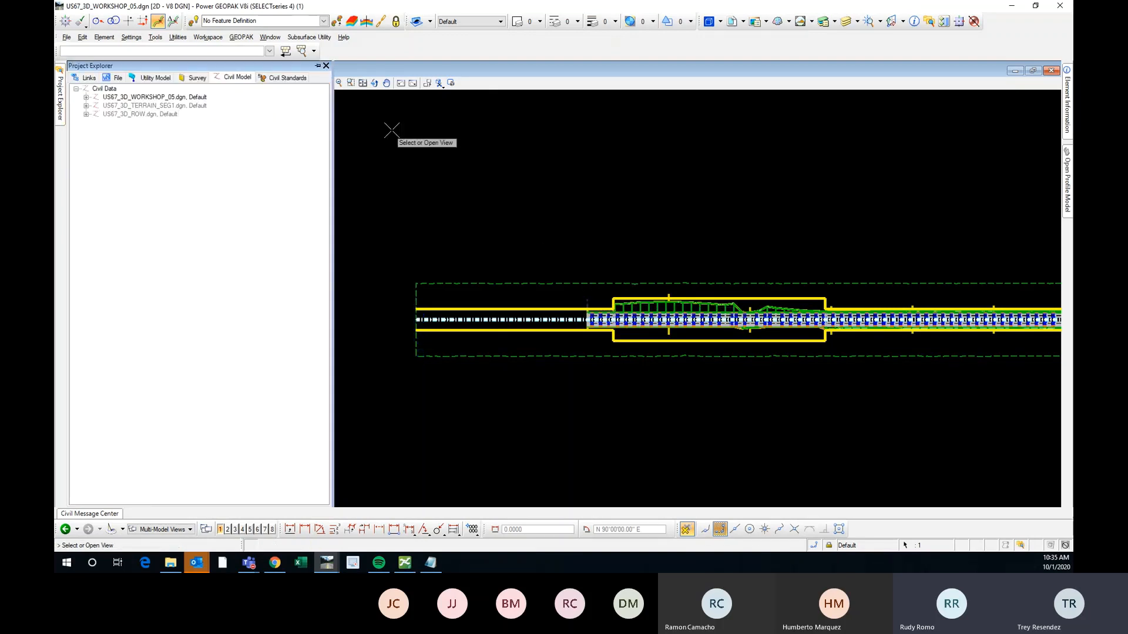
click(78, 108)
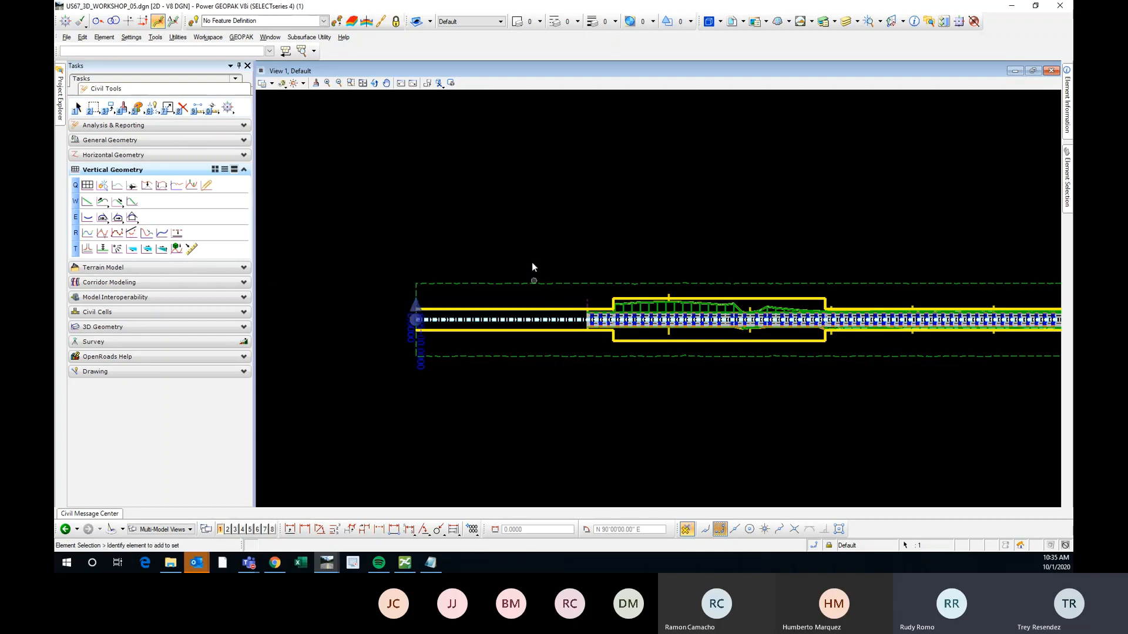
click(563, 318)
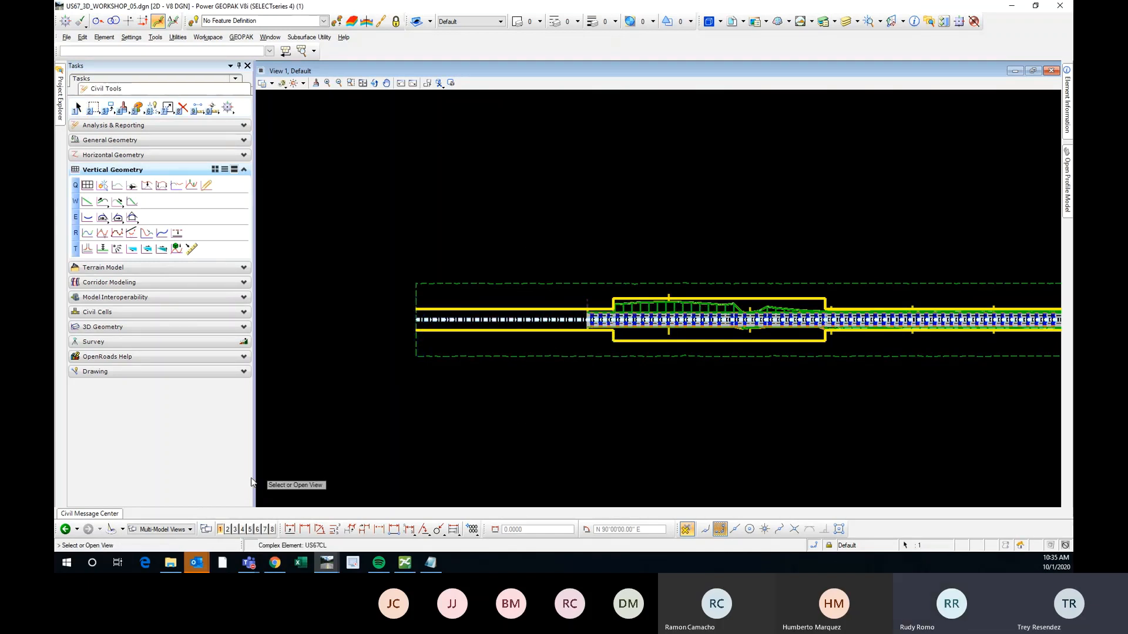
click(227, 530)
click(698, 432)
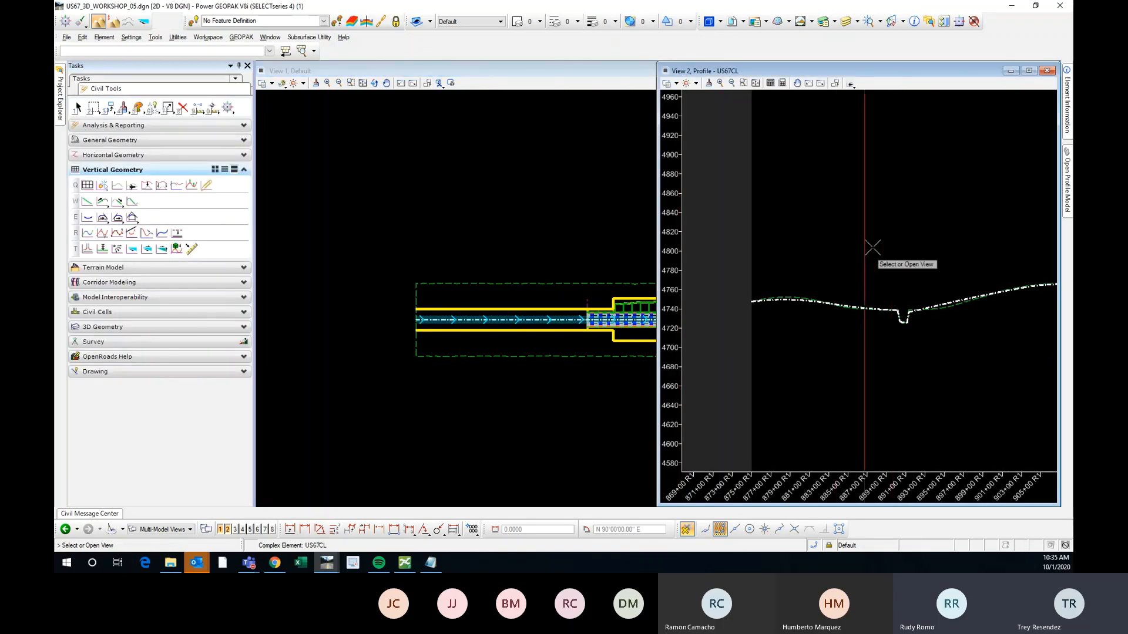
Step: Arrange the plan and profile views so they fit side by side
click(270, 37)
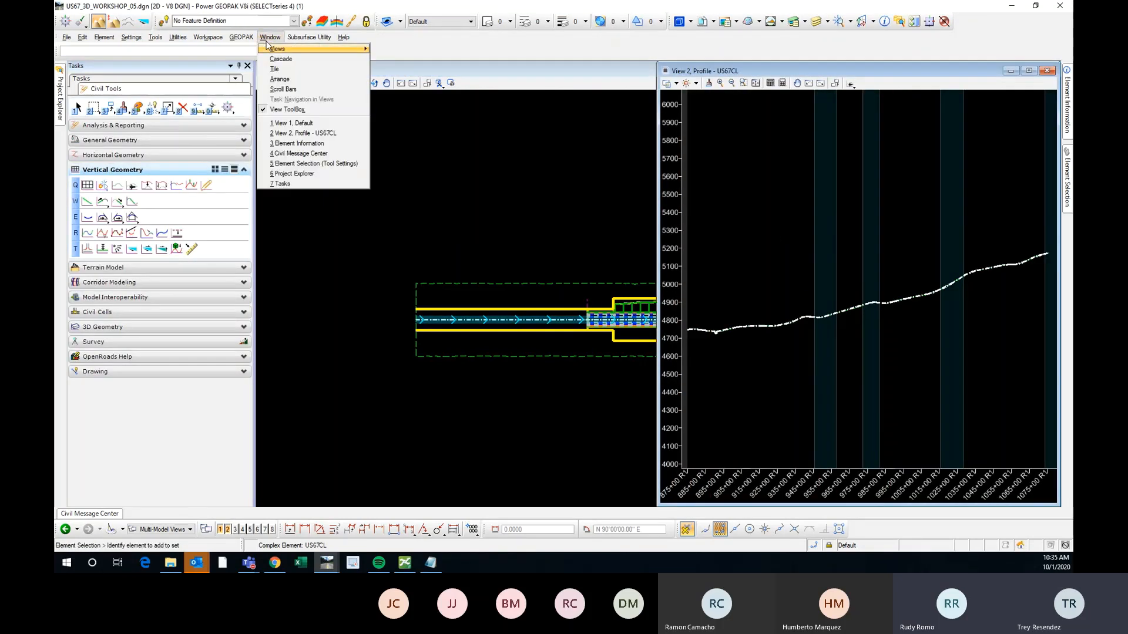
click(312, 144)
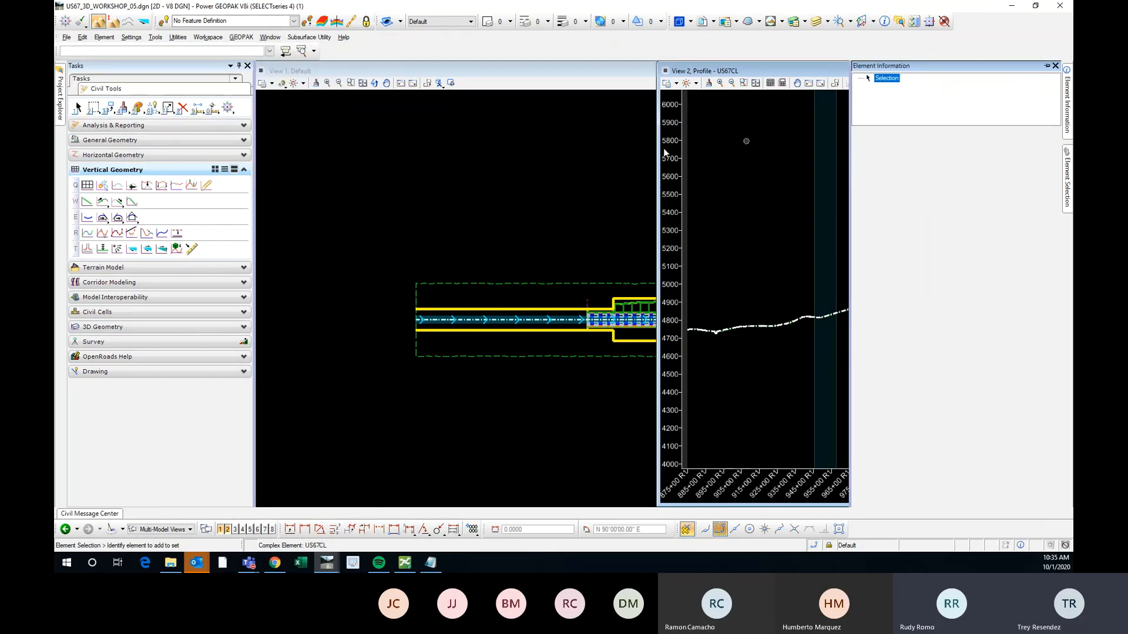
click(270, 37)
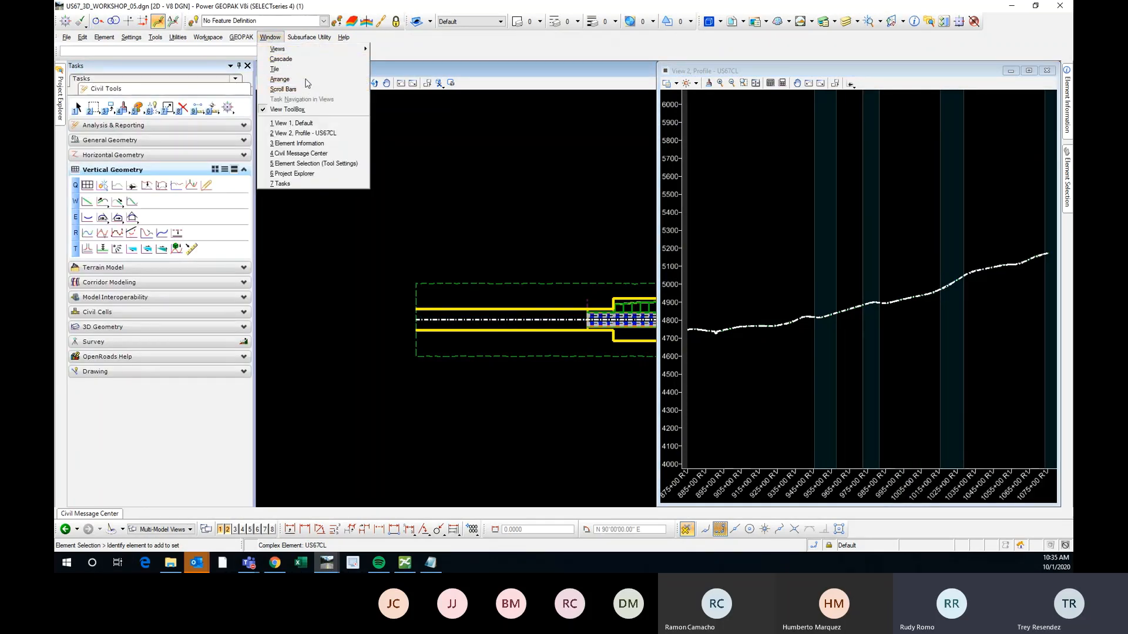
click(305, 80)
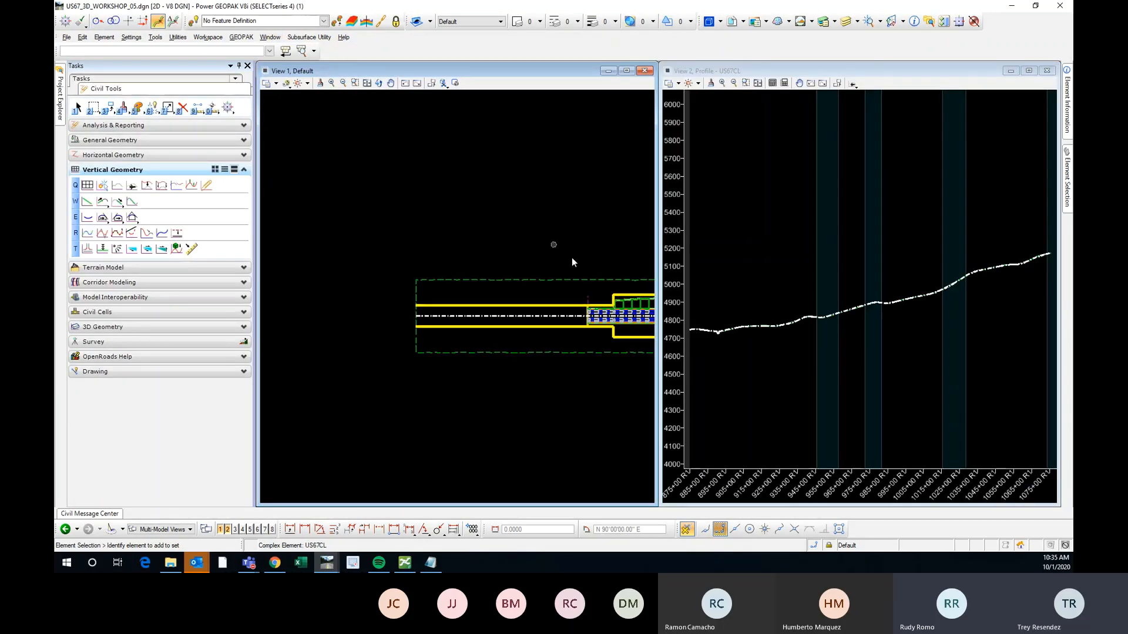
Step: Examine the dip near the start of the US67CL profile and how the proposed profile compares with the ground line
click(849, 287)
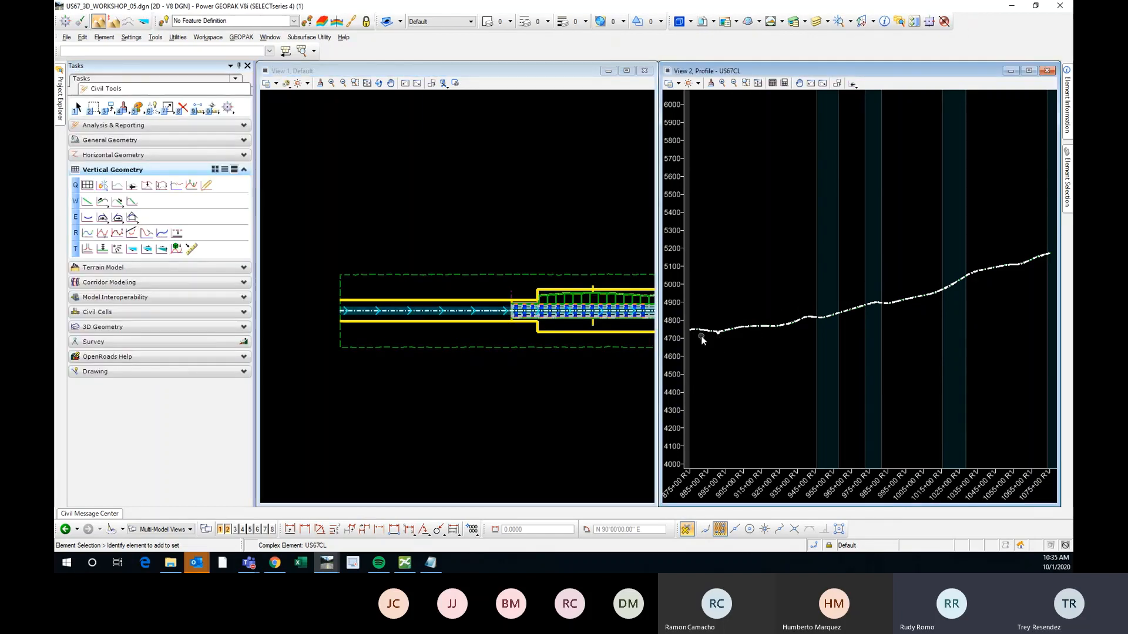
scroll(815, 318, up, 5)
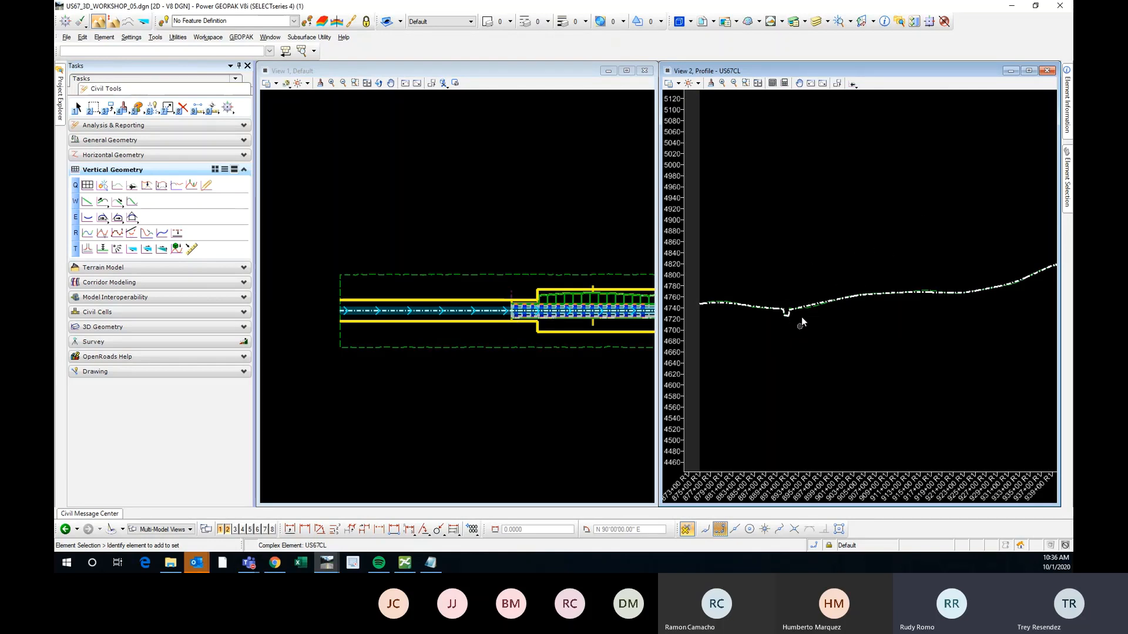
scroll(769, 316, up, 2)
scroll(817, 302, down, 2)
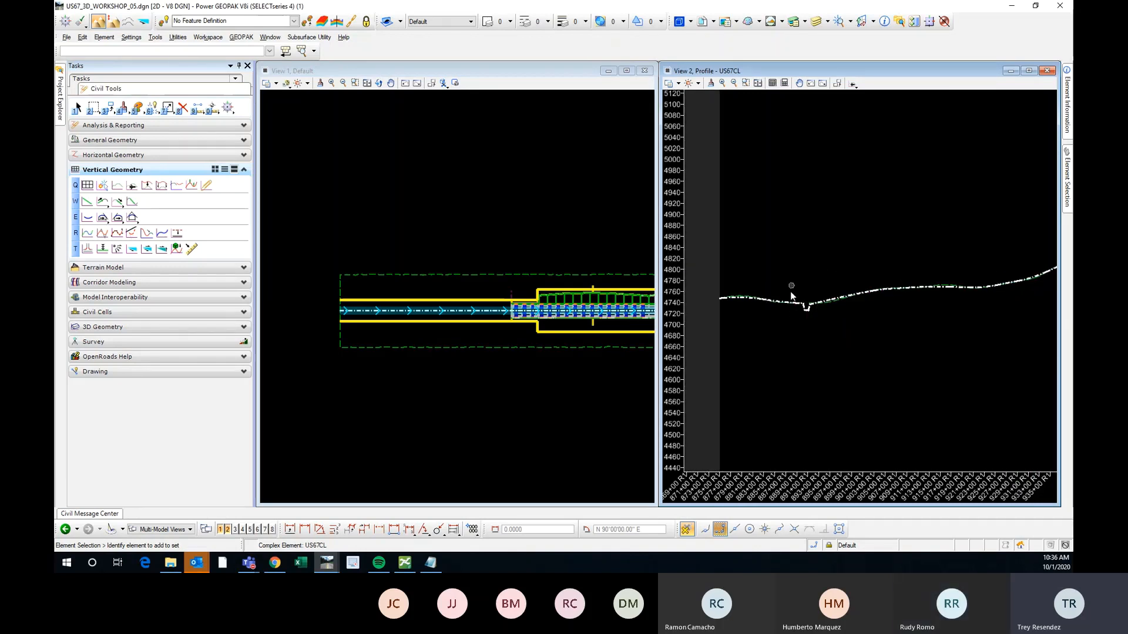
scroll(802, 325, up, 2)
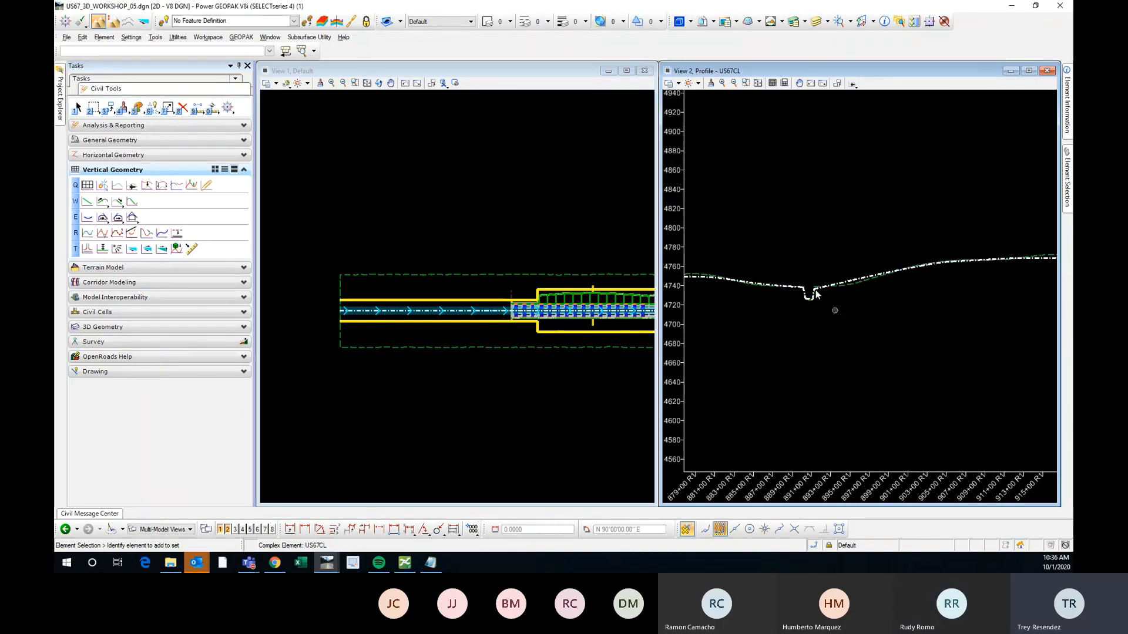
scroll(776, 297, down, 2)
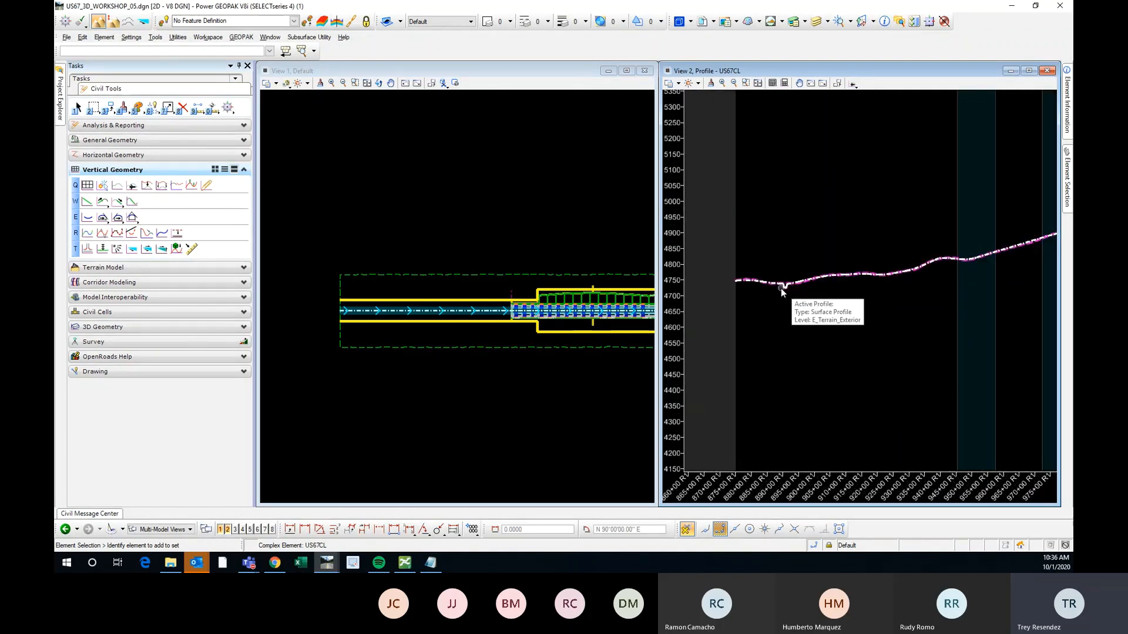
scroll(768, 275, up, 2)
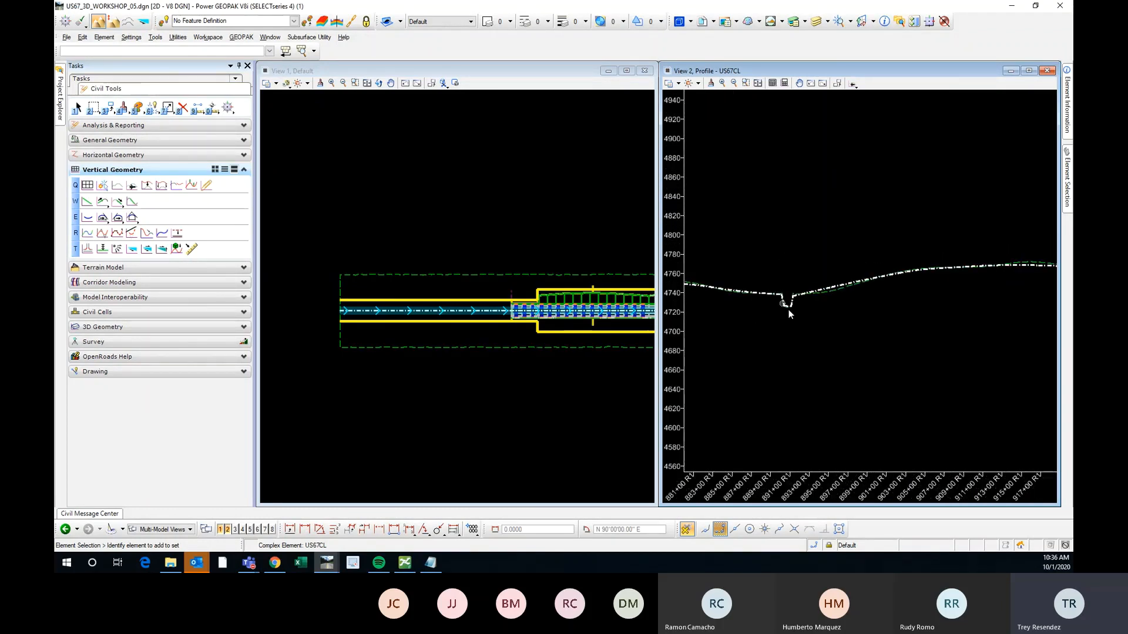
scroll(797, 338, down, 1)
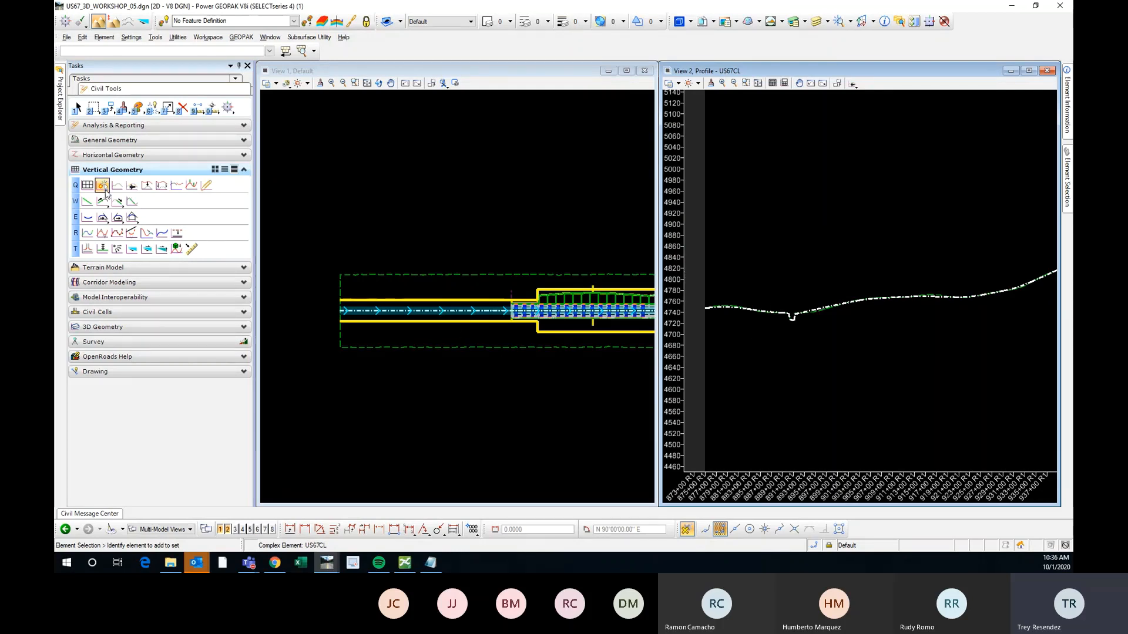
Step: Start placing a projected profile, keep its settings pinned open and choose the Linear\Geom_ROW element template
click(150, 188)
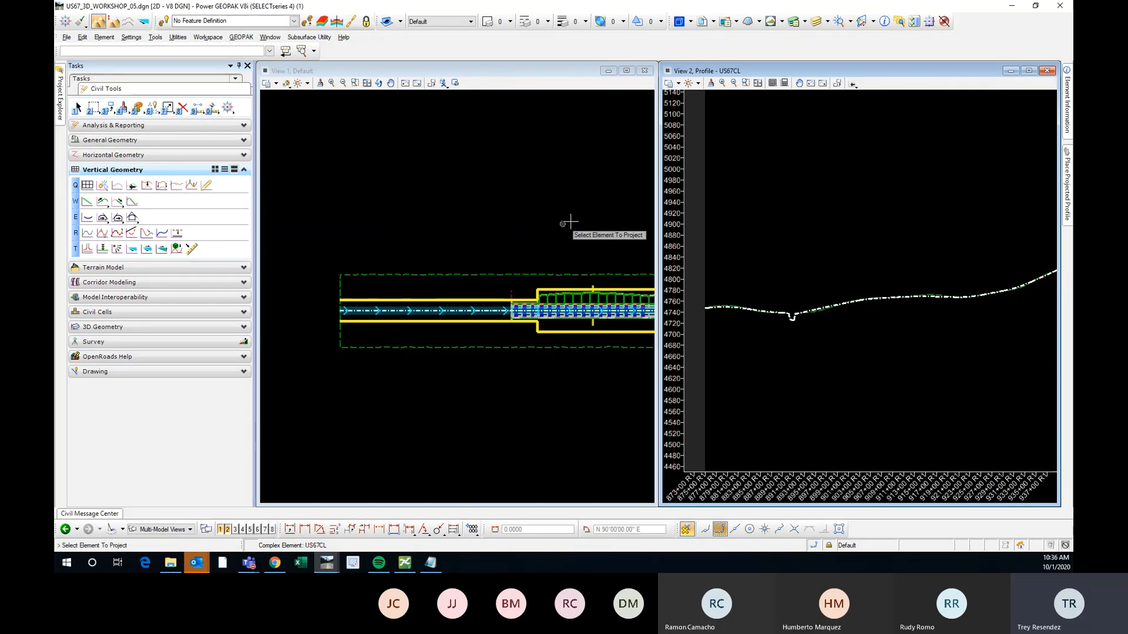
mouse_move(1057, 171)
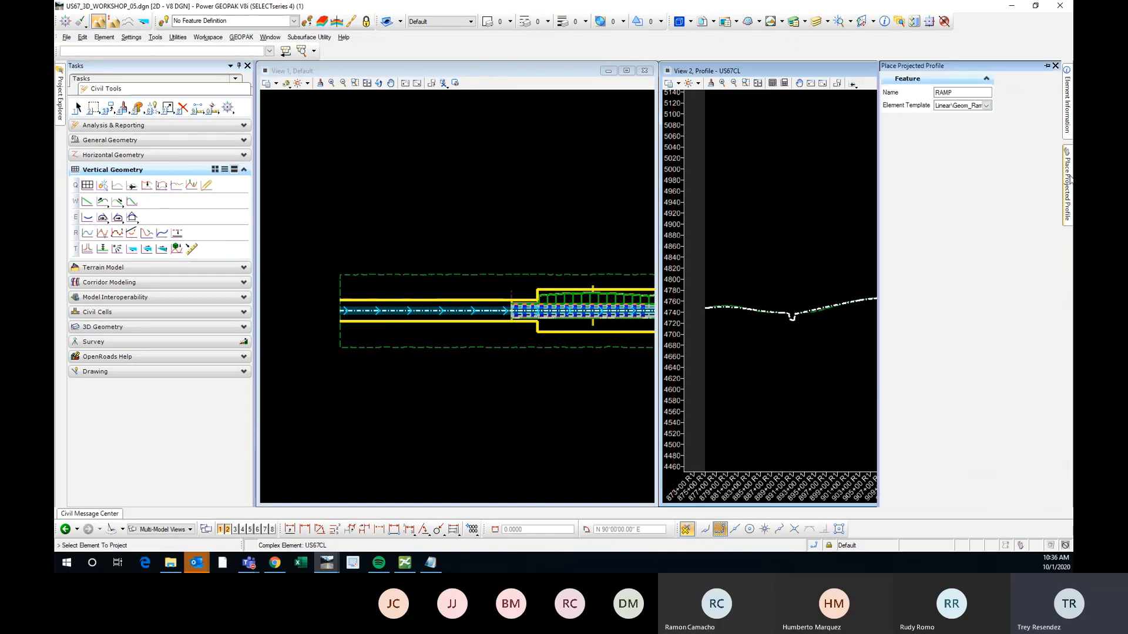
click(1046, 67)
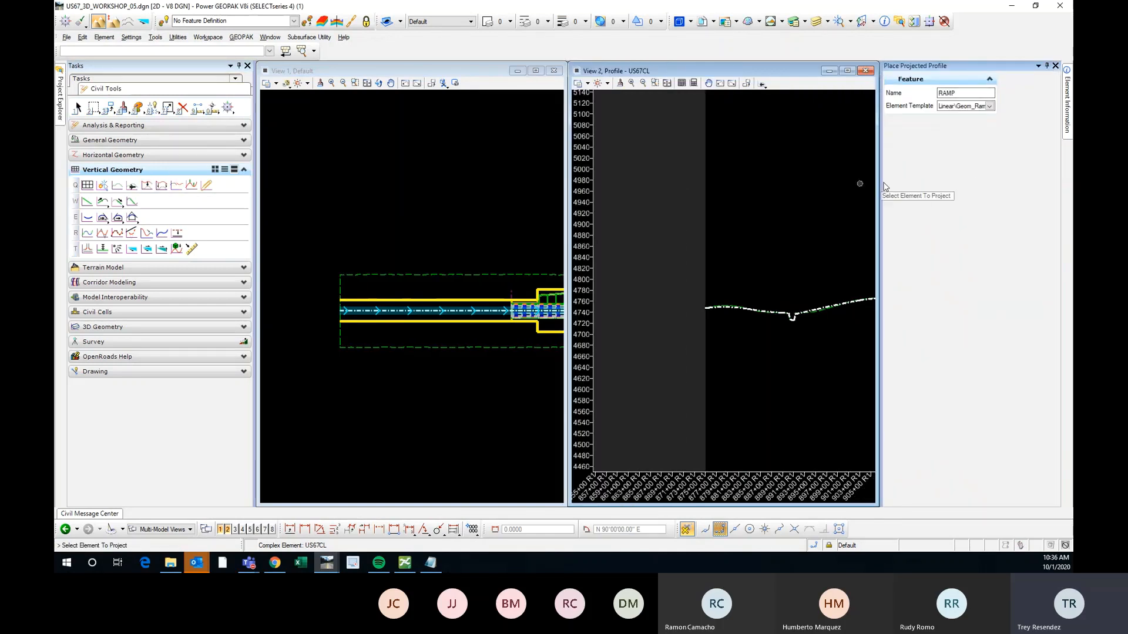
click(989, 106)
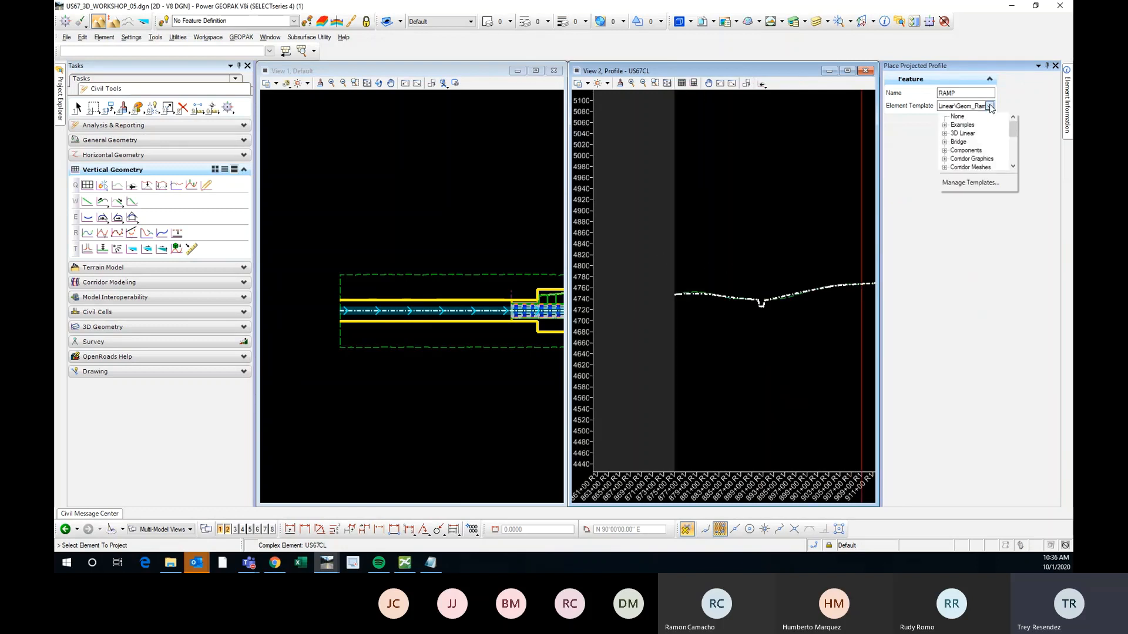
scroll(967, 156, down, 2)
click(945, 134)
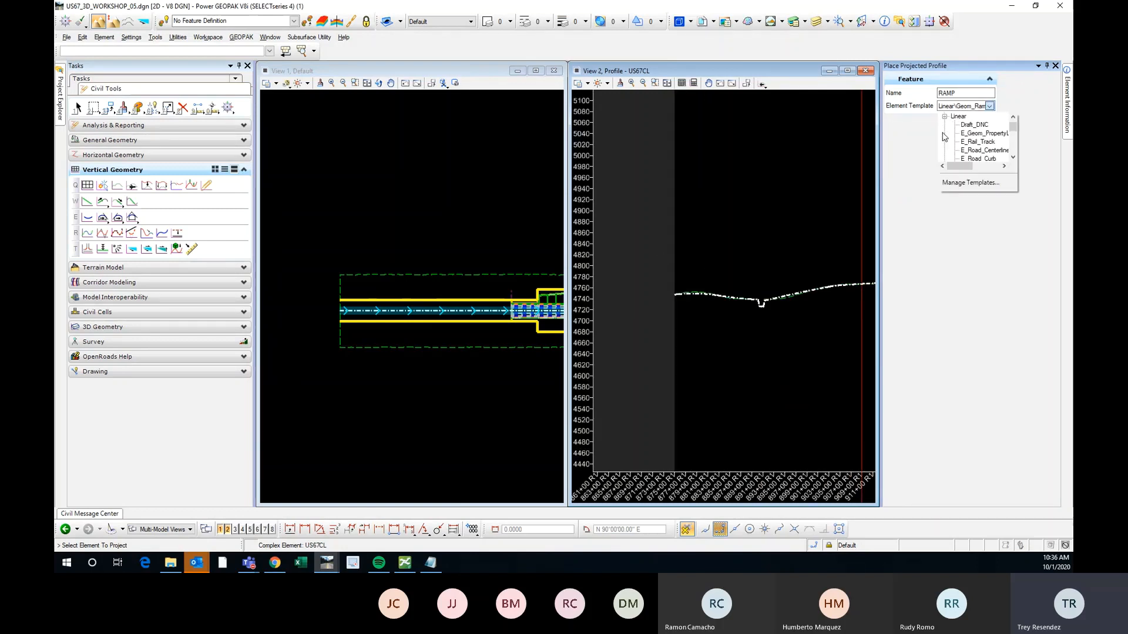
scroll(972, 157, down, 4)
scroll(972, 156, down, 5)
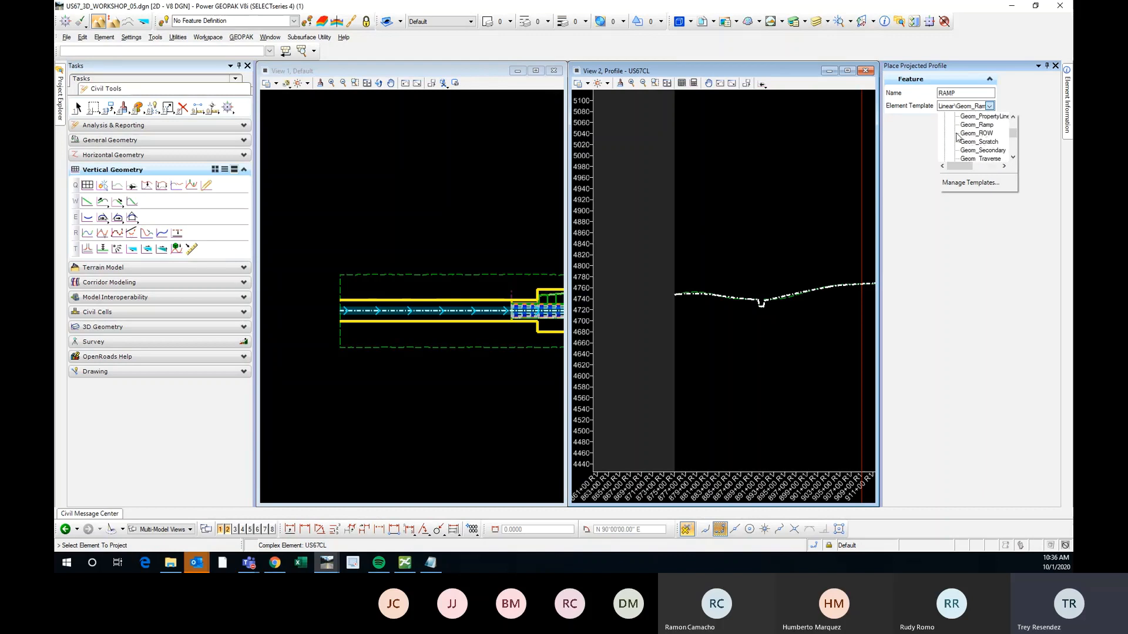
click(975, 148)
Step: Name the projected profile LT_ROW and project the left right-of-way line onto the US67CL profile
drag(966, 93, 929, 91)
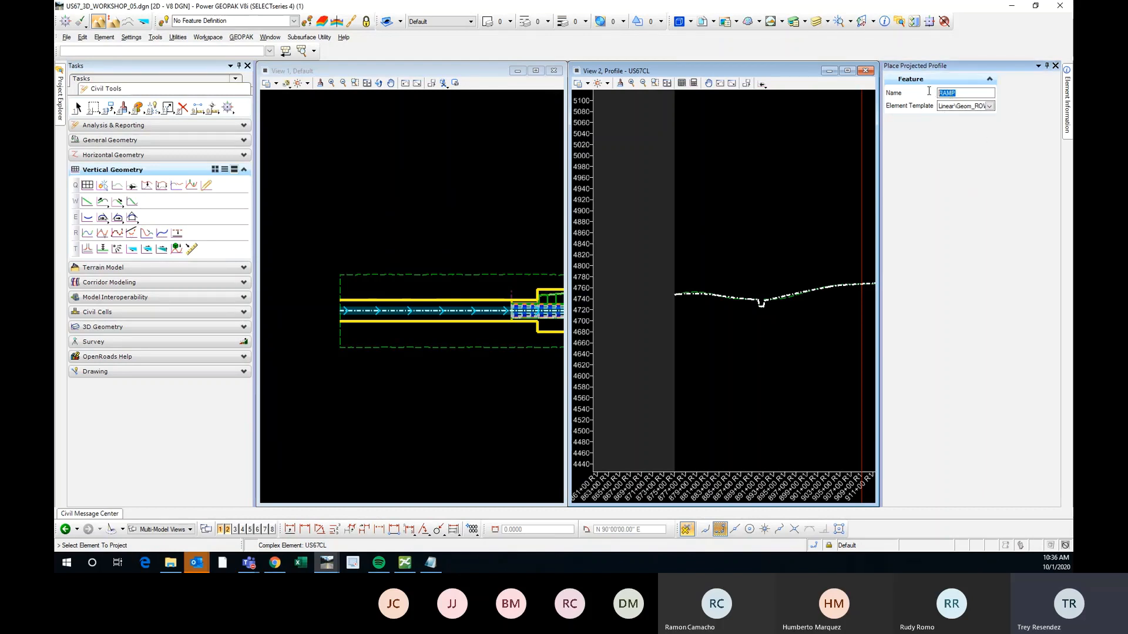
text(LT_ROW)
click(948, 107)
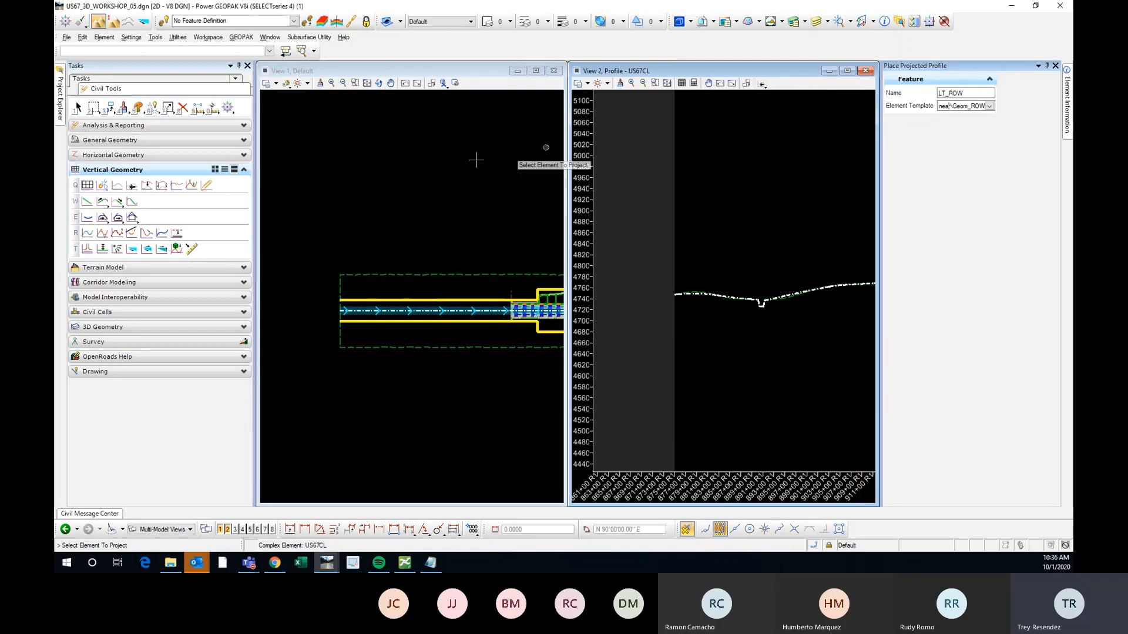
scroll(416, 288, up, 2)
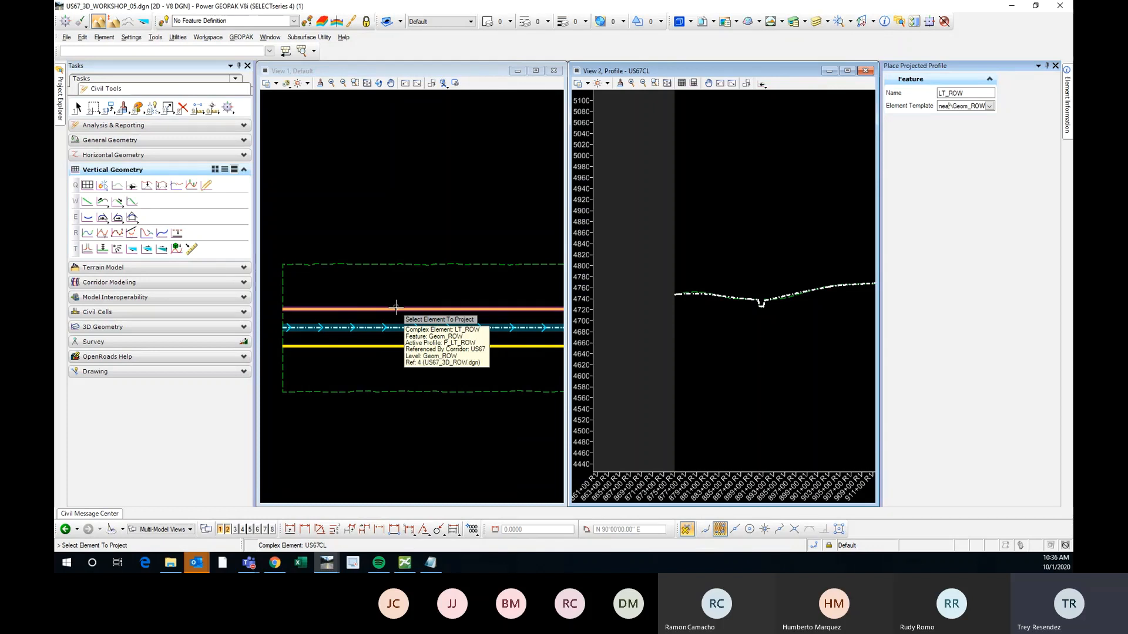
click(395, 306)
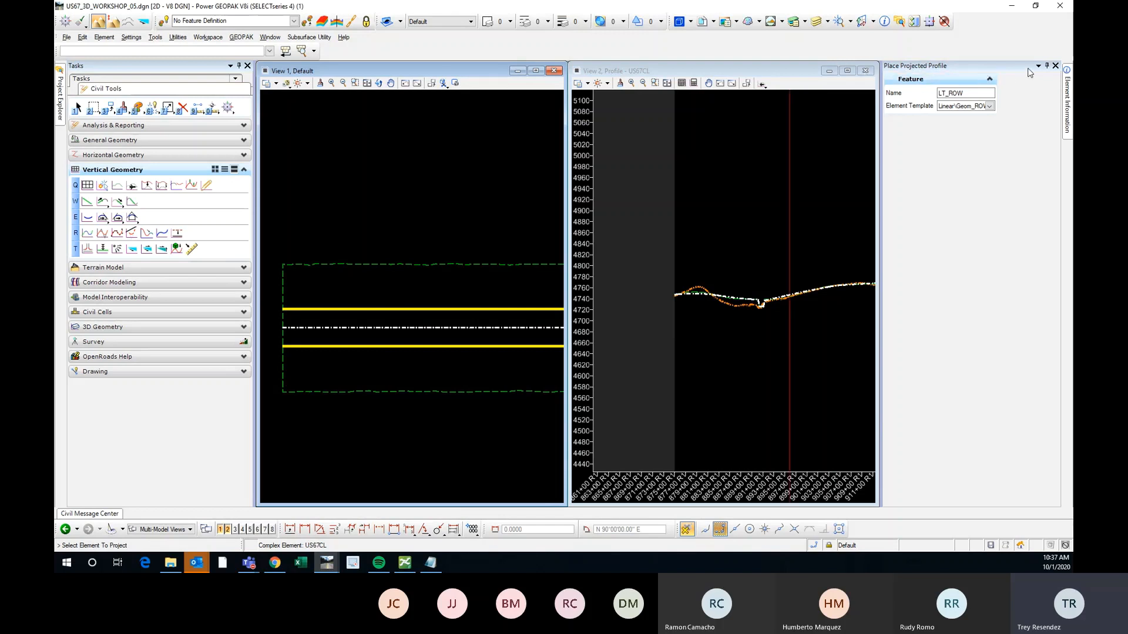
Step: Auto-hide the projected profile settings, maximize the US67CL profile view and switch back to element selection
click(1047, 66)
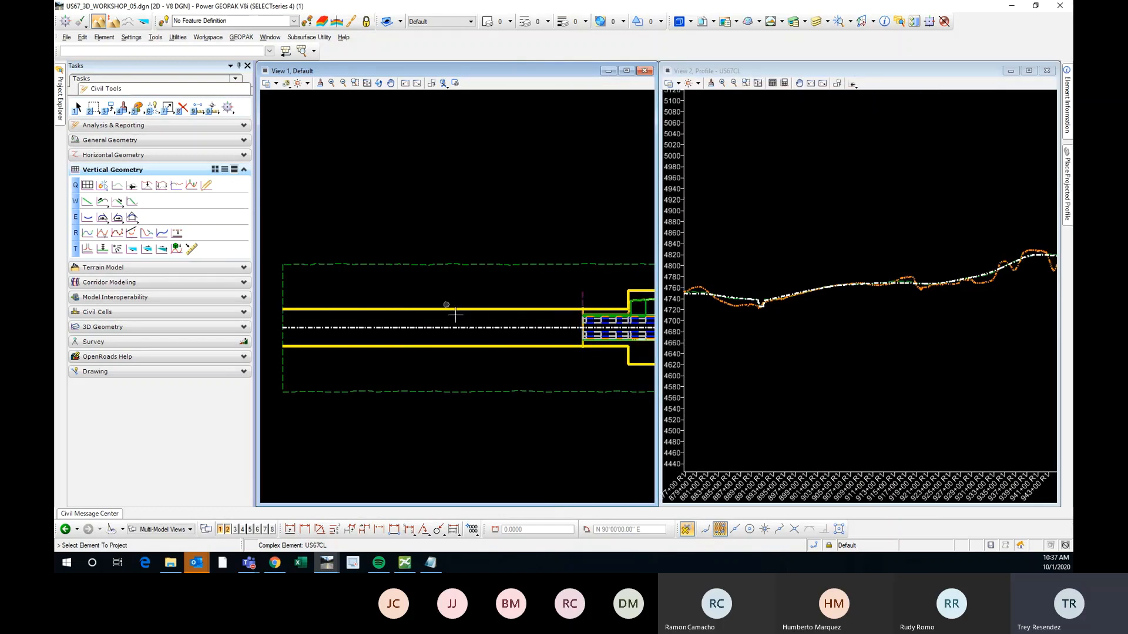
click(1028, 71)
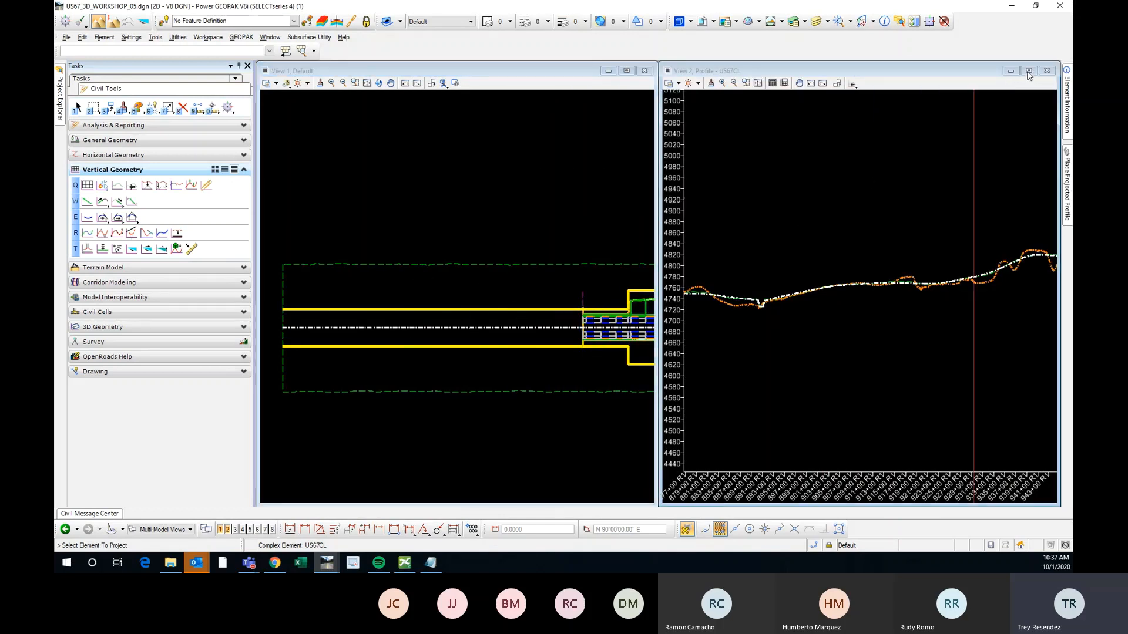
click(80, 110)
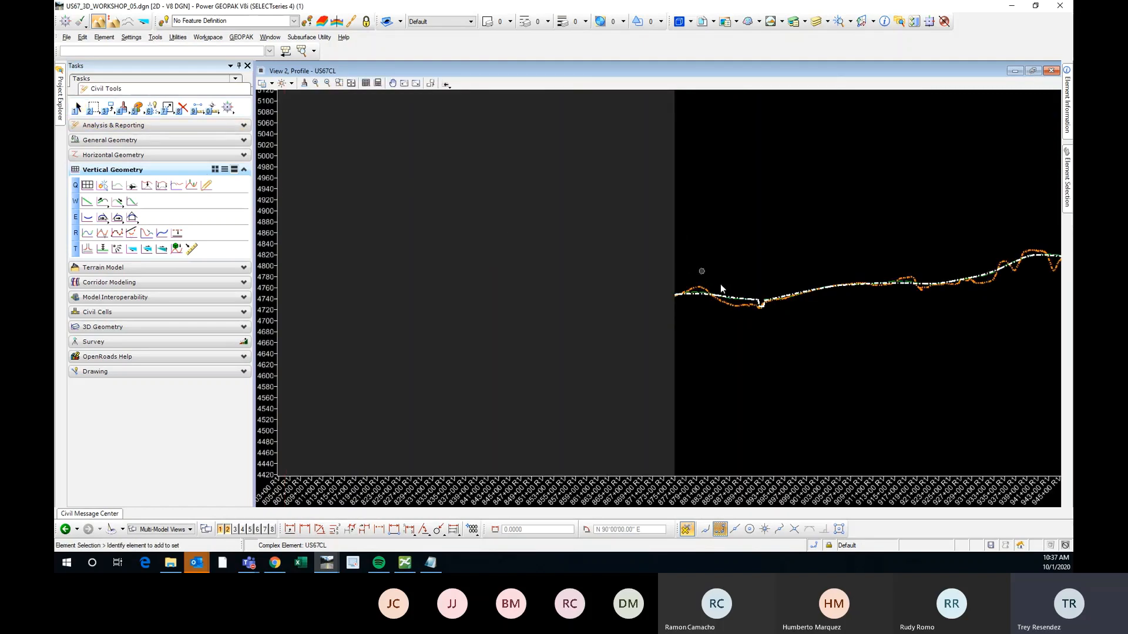
Step: Examine the projected left right-of-way profile against the US67CL centerline profile along the whole alignment
scroll(731, 304, up, 3)
scroll(411, 243, up, 2)
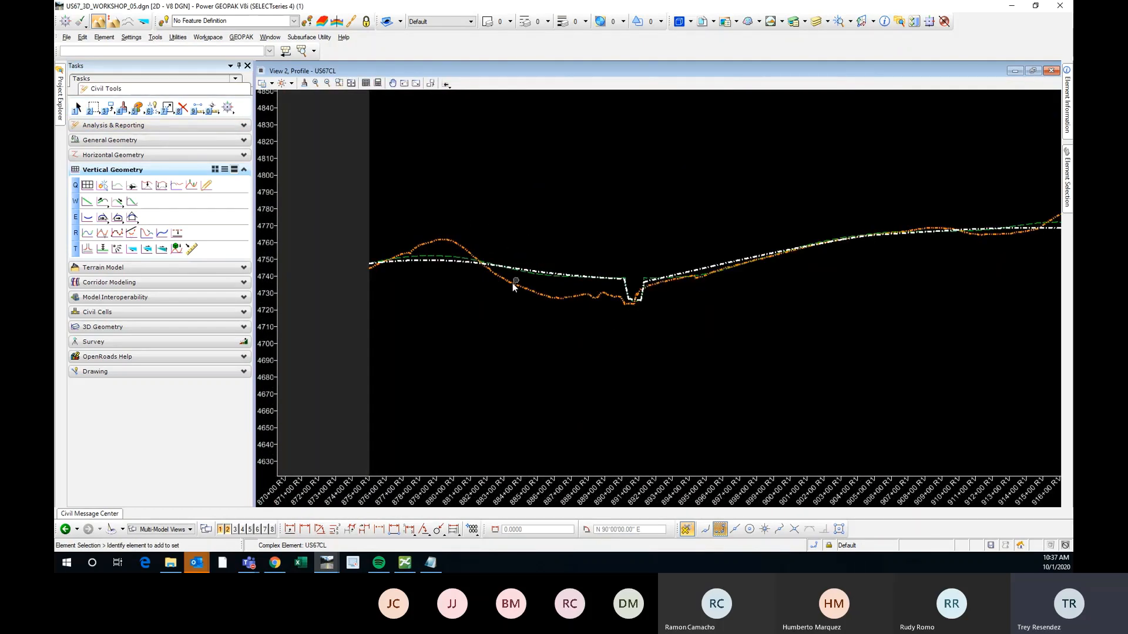
scroll(658, 301, up, 2)
scroll(429, 270, down, 2)
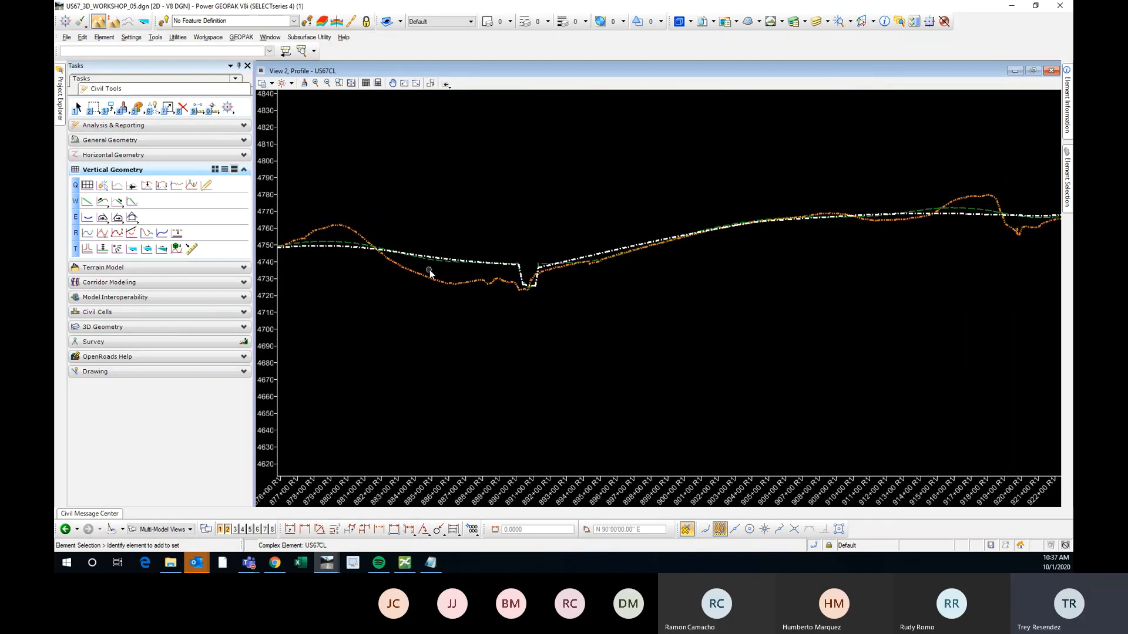
scroll(822, 223, up, 2)
middle_drag(856, 254, 398, 280)
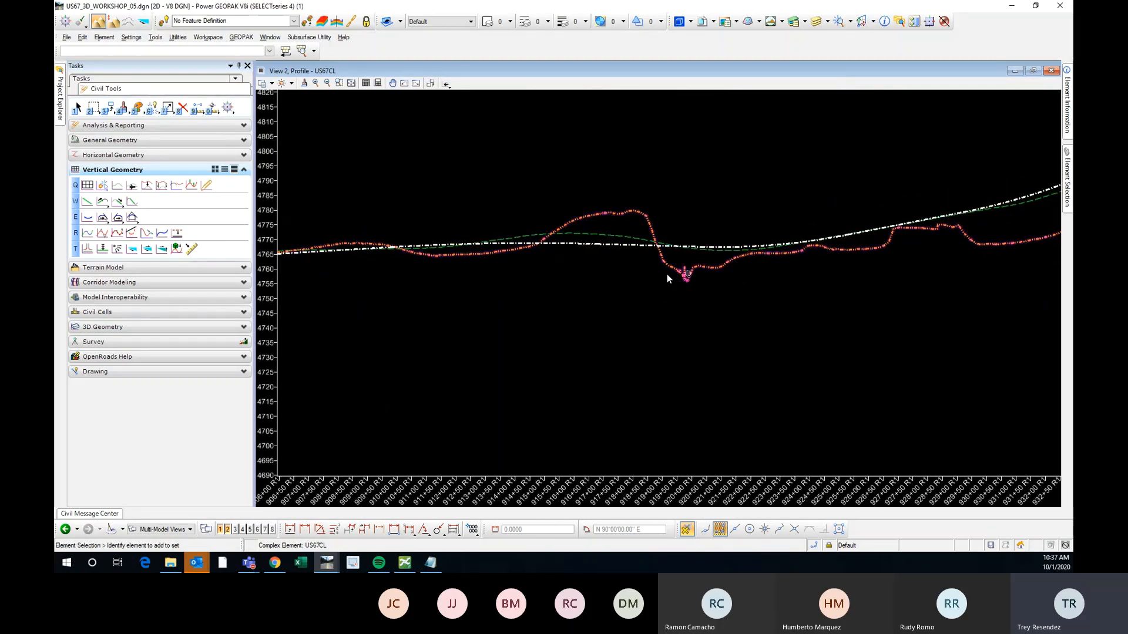
scroll(607, 277, down, 1)
middle_drag(1001, 262, 514, 291)
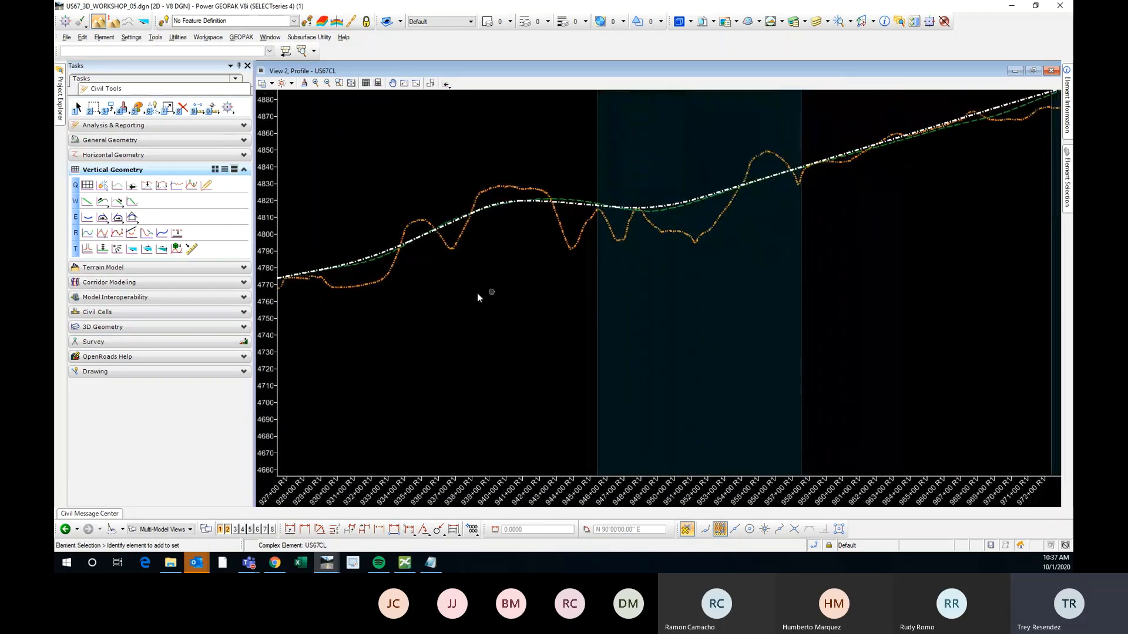
scroll(477, 294, down, 1)
middle_drag(830, 227, 448, 284)
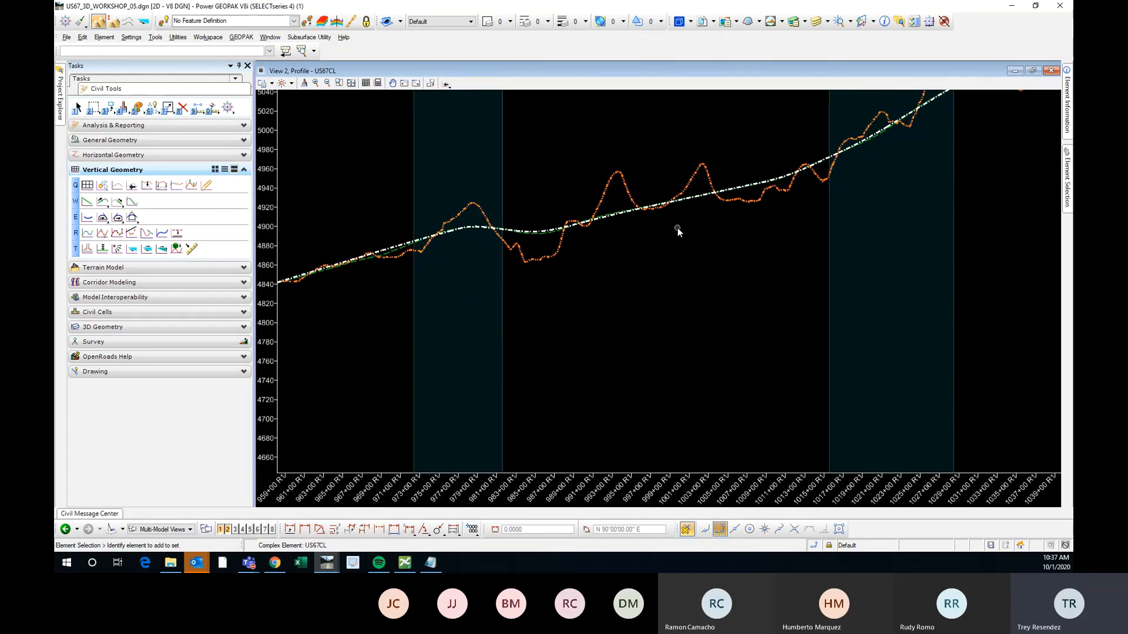
middle_drag(674, 227, 410, 298)
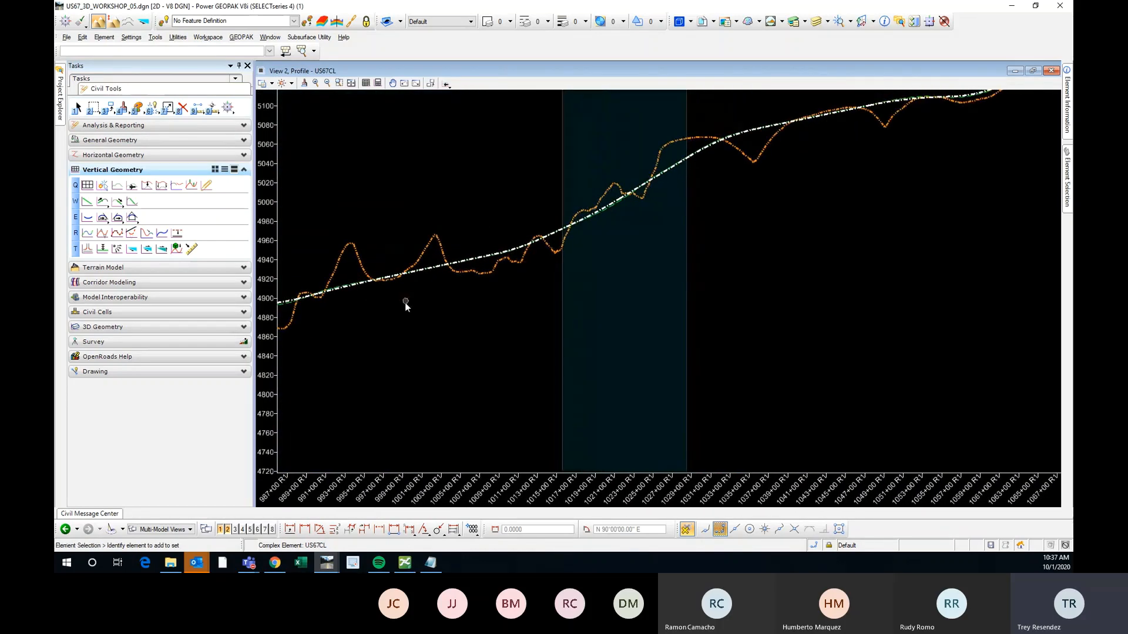
scroll(405, 305, down, 2)
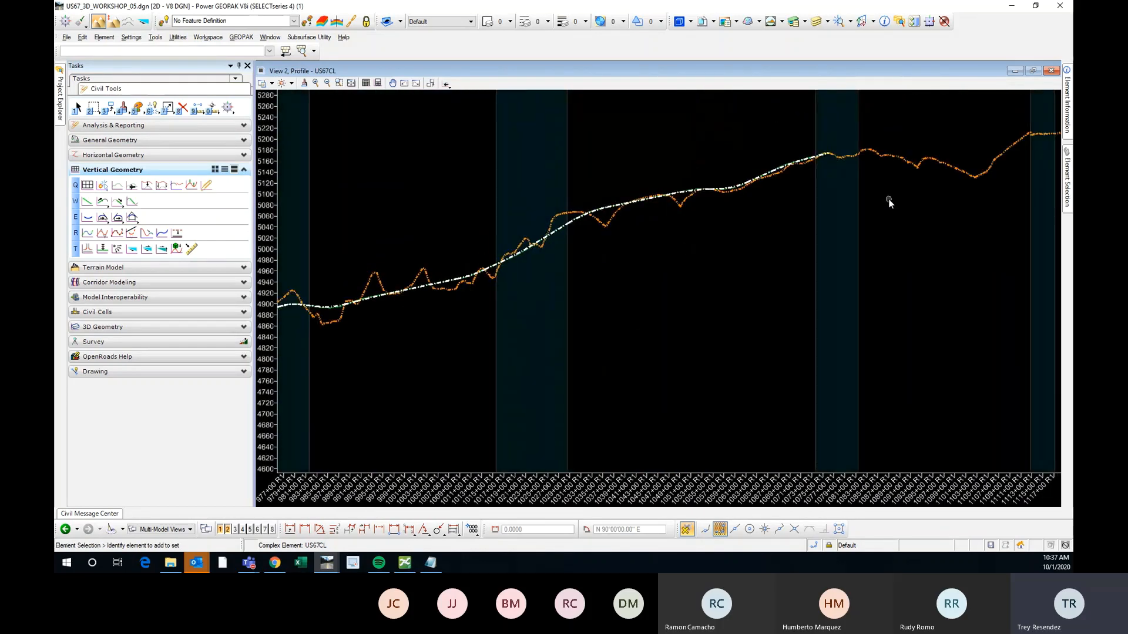
scroll(770, 176, up, 1)
scroll(708, 204, down, 1)
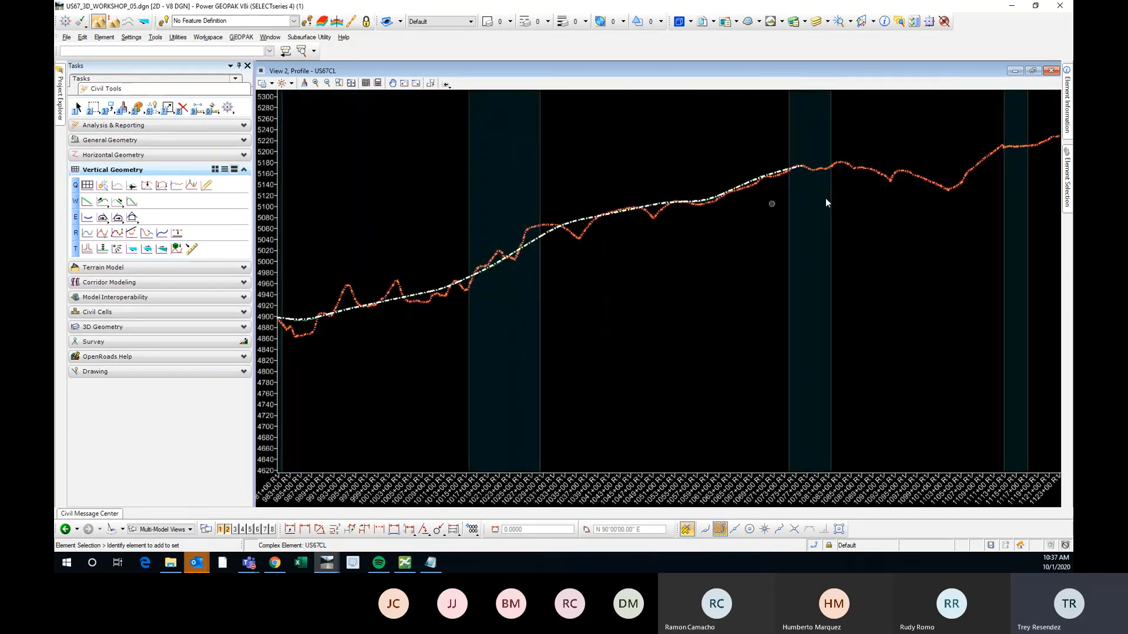
middle_drag(848, 194, 653, 204)
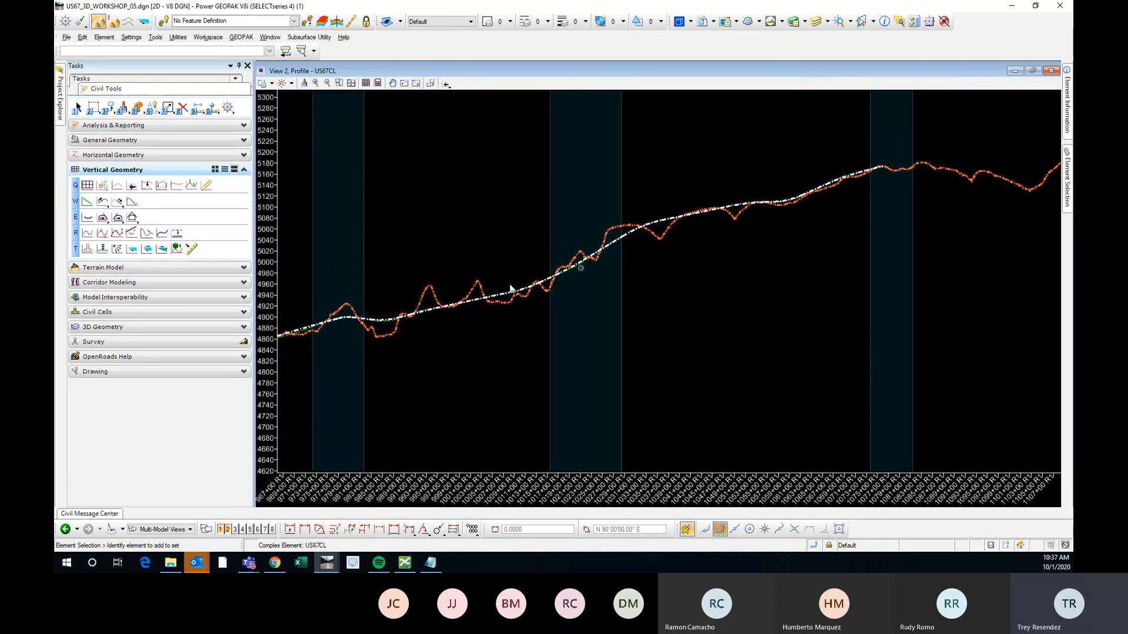
scroll(706, 232, down, 5)
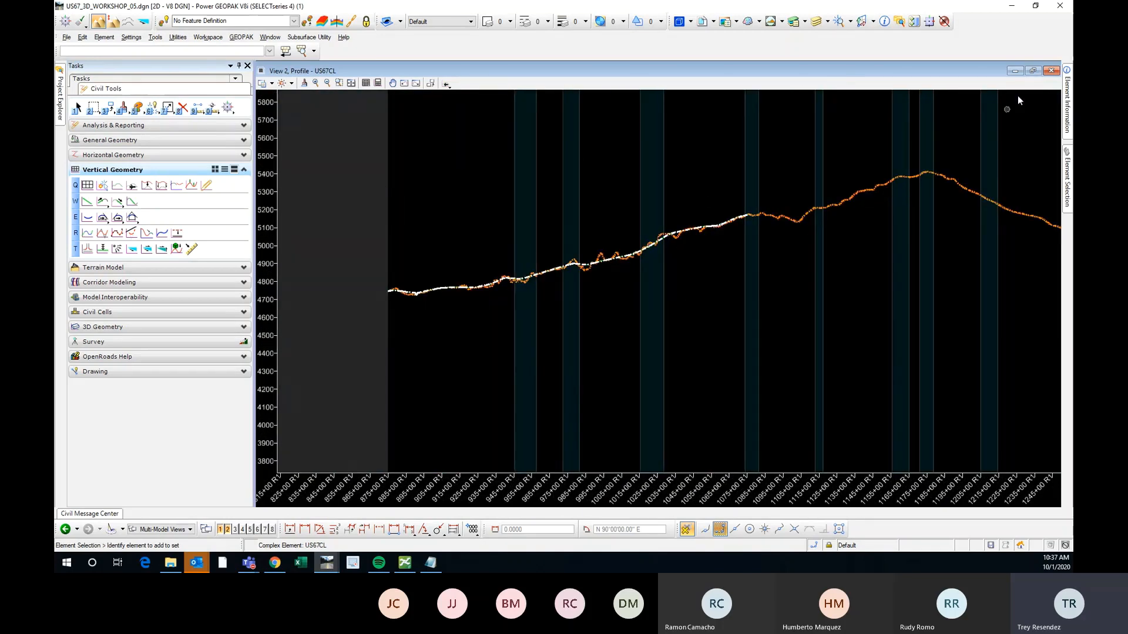
Step: Restore the side-by-side plan and profile views, inspect the start of the profiles and deselect the centerline
click(1033, 70)
scroll(899, 264, down, 2)
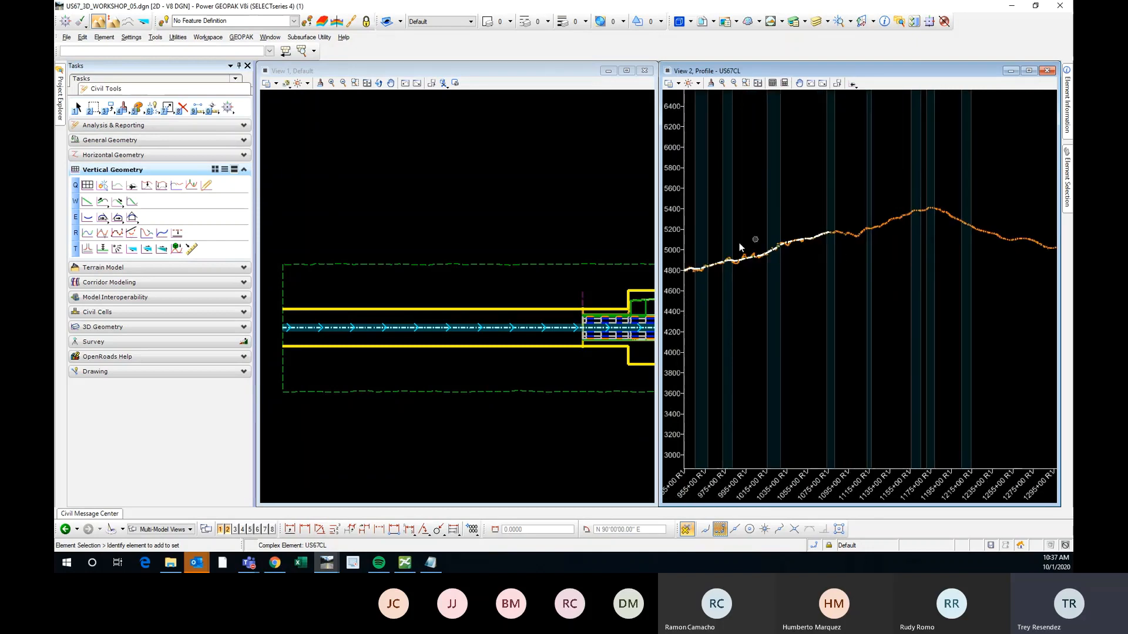
middle_drag(687, 266, 879, 249)
scroll(722, 268, up, 2)
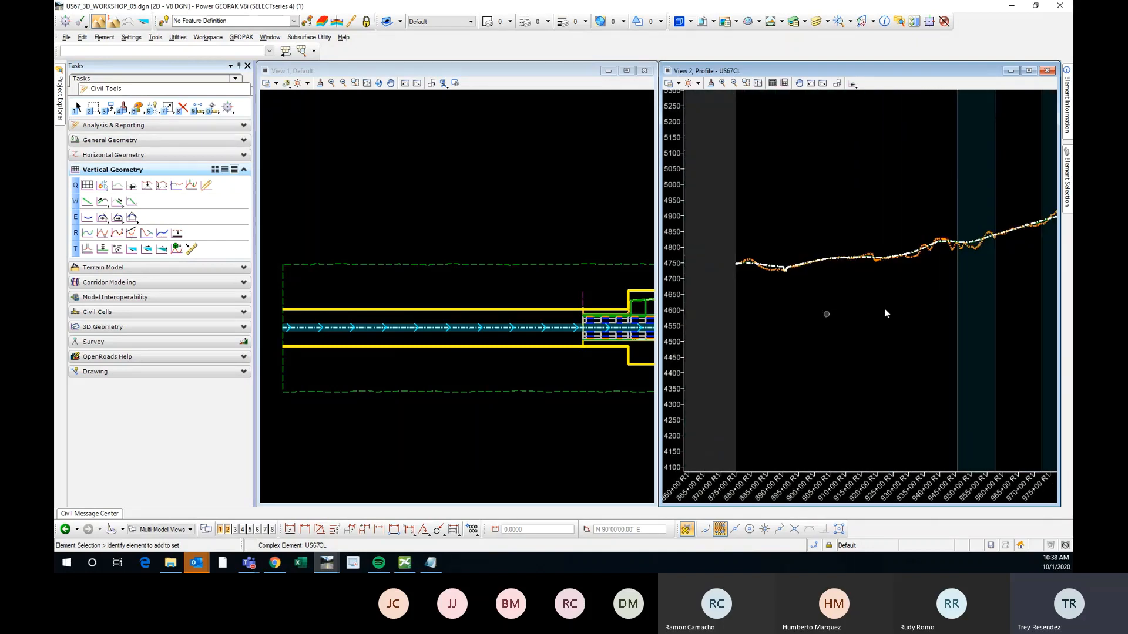
scroll(882, 308, up, 1)
scroll(866, 252, down, 1)
scroll(751, 244, up, 2)
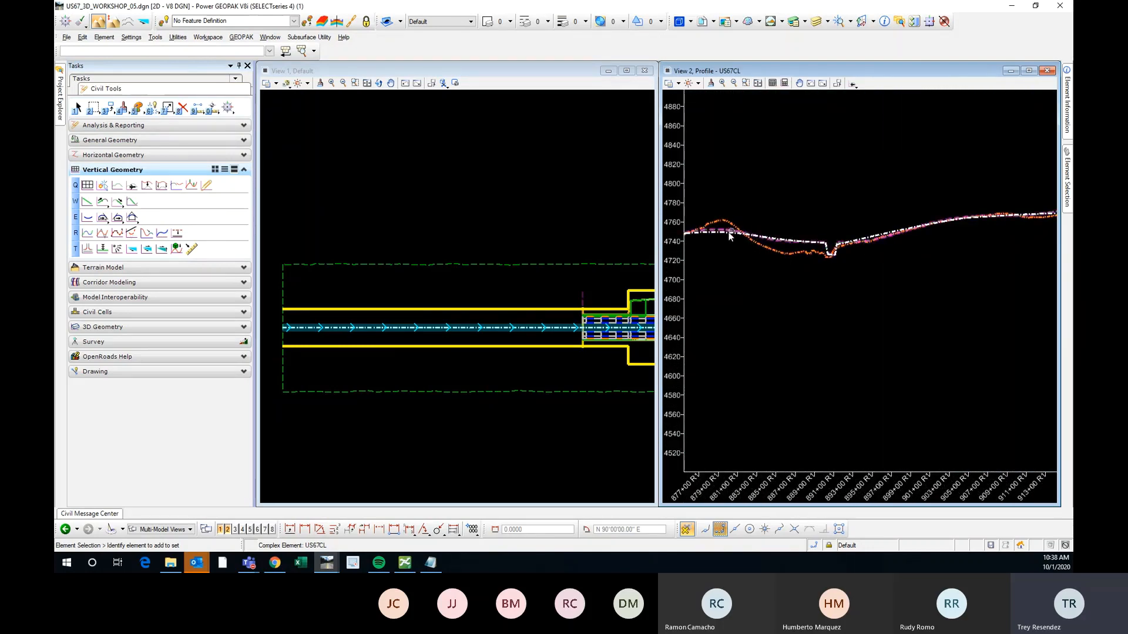
scroll(744, 240, down, 1)
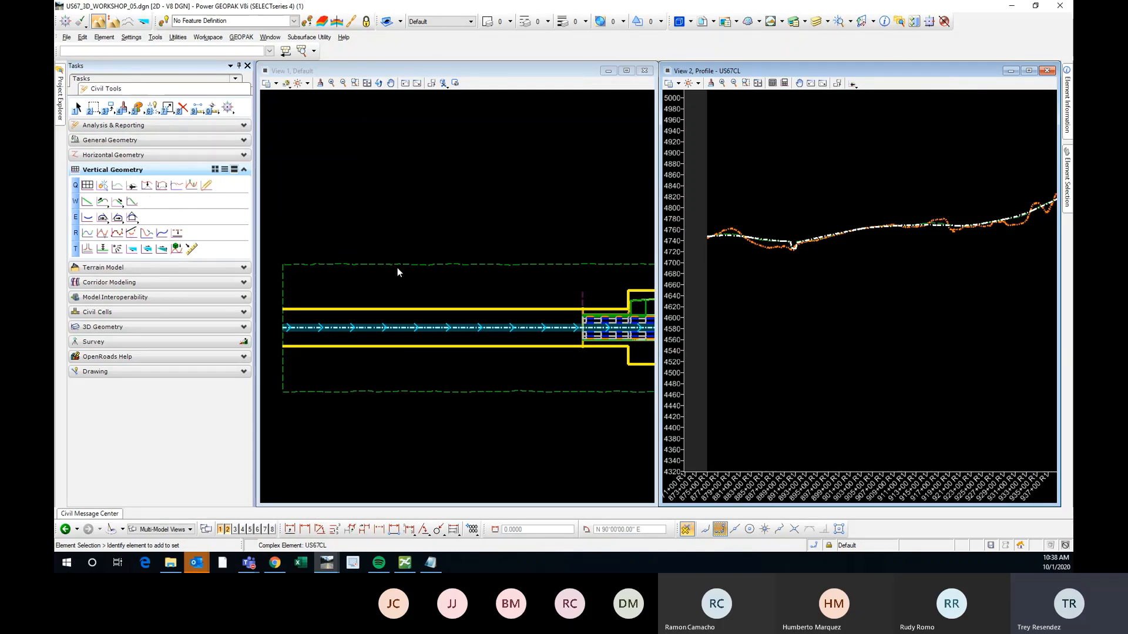
scroll(328, 266, down, 2)
scroll(468, 247, up, 2)
click(461, 165)
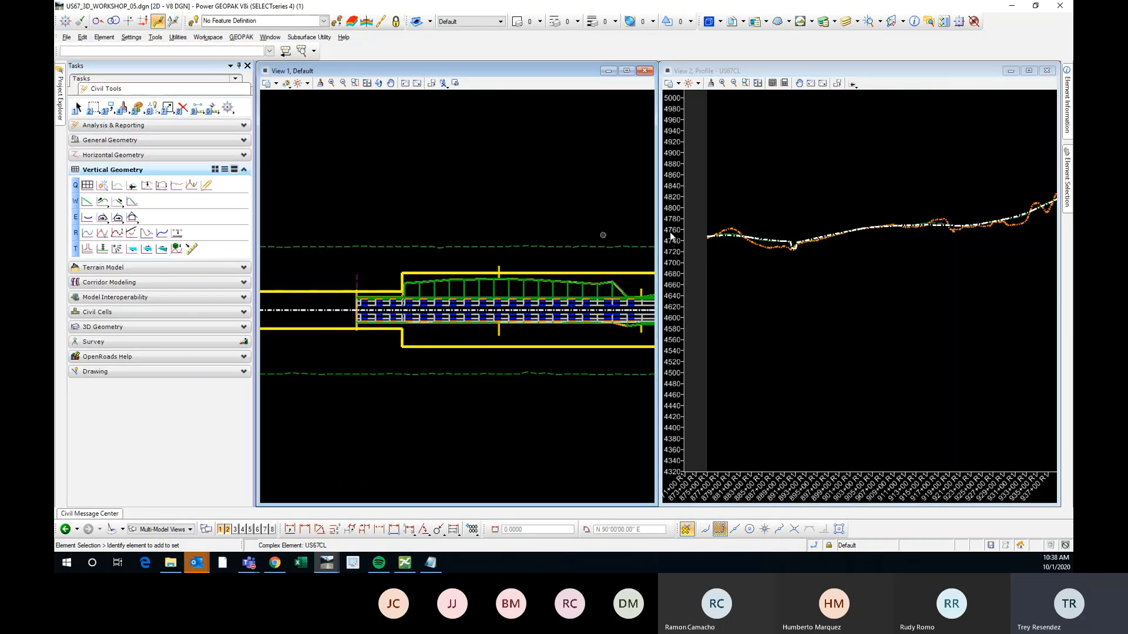
Step: Compare the projected right-of-way profile with the centerline and ground profiles from the early dip to the humps further along
scroll(776, 236, up, 2)
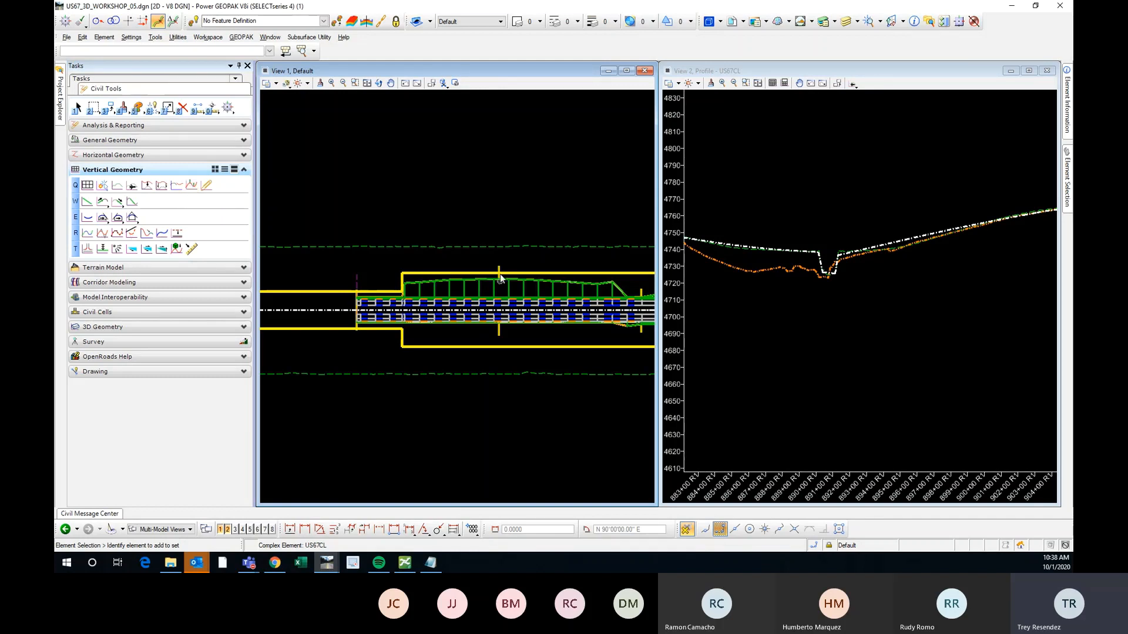
middle_drag(861, 276, 723, 283)
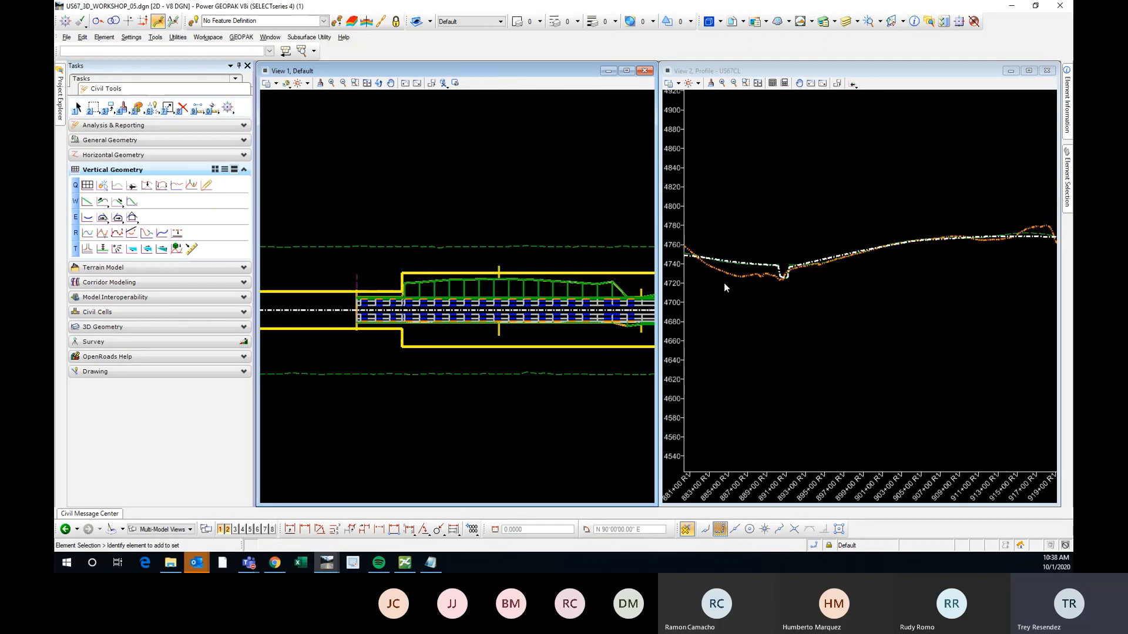
middle_drag(836, 257, 781, 269)
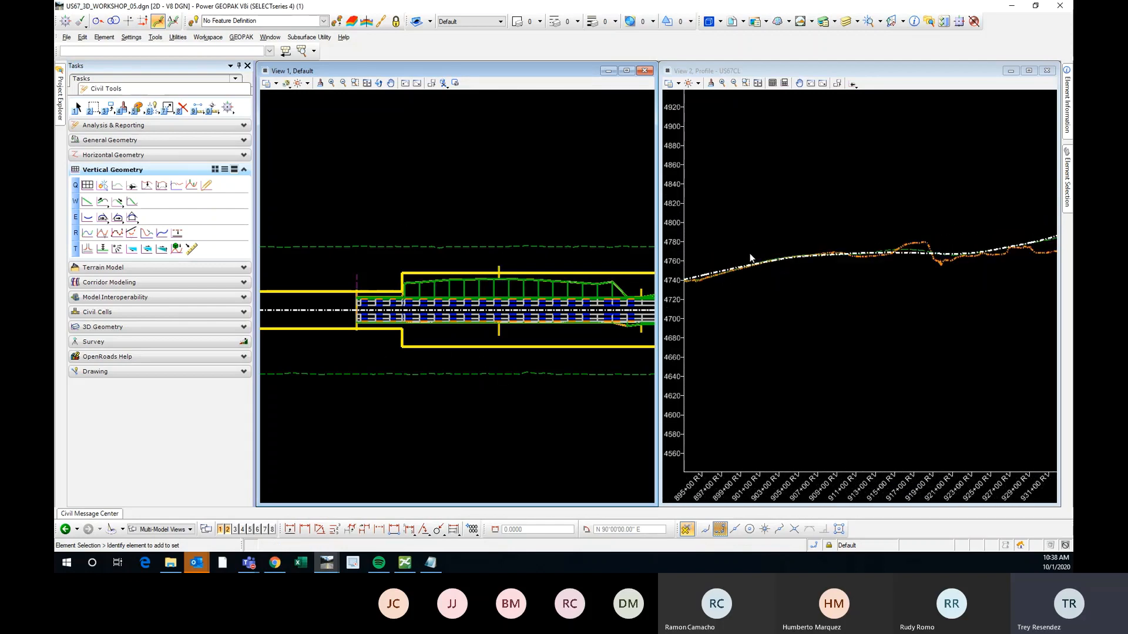
scroll(750, 253, down, 5)
scroll(897, 255, up, 5)
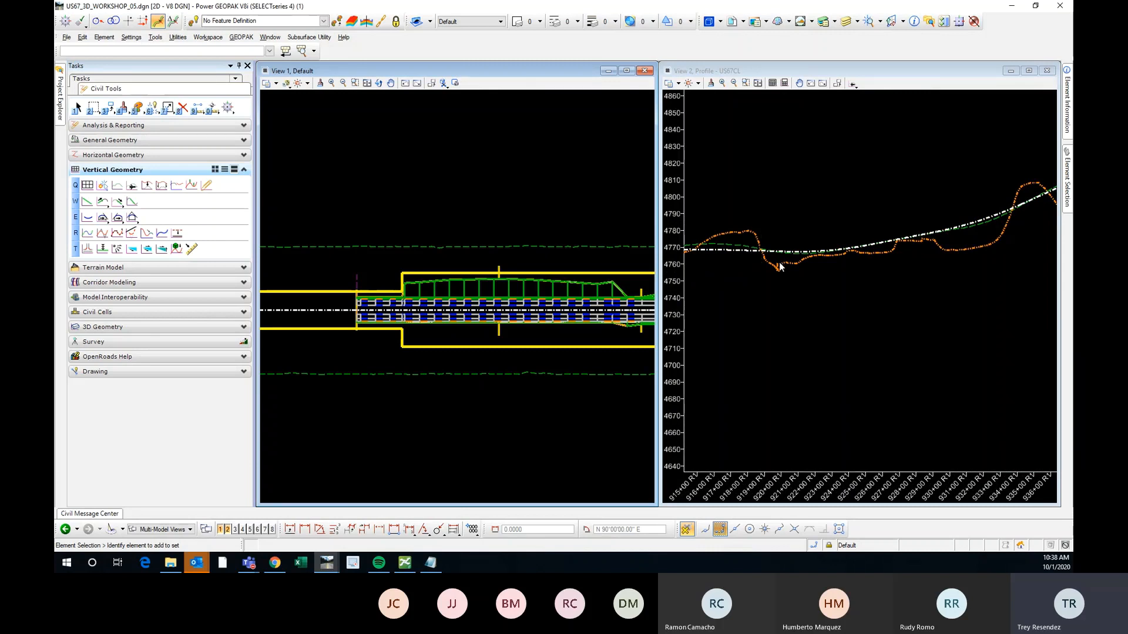
scroll(779, 263, down, 3)
scroll(746, 272, up, 4)
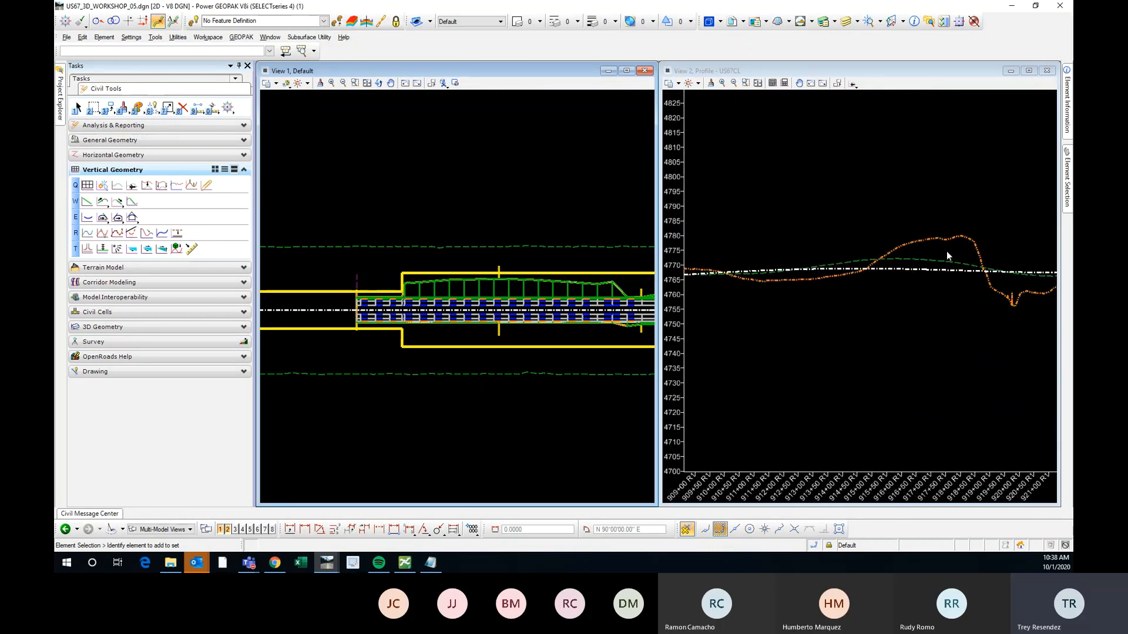
scroll(850, 268, down, 5)
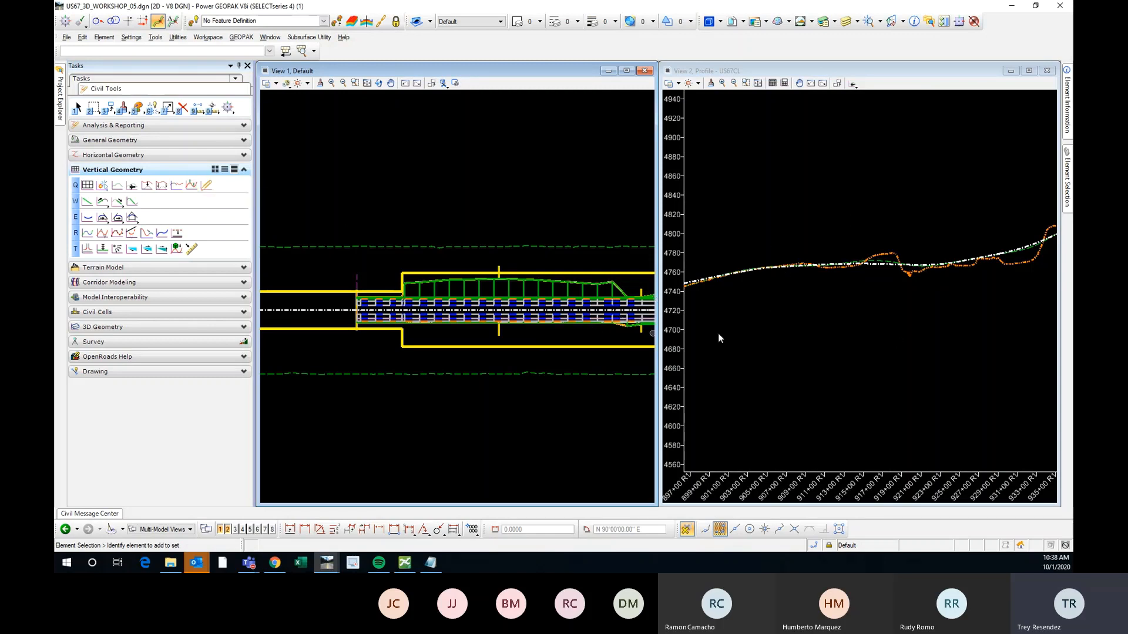
scroll(931, 296, down, 2)
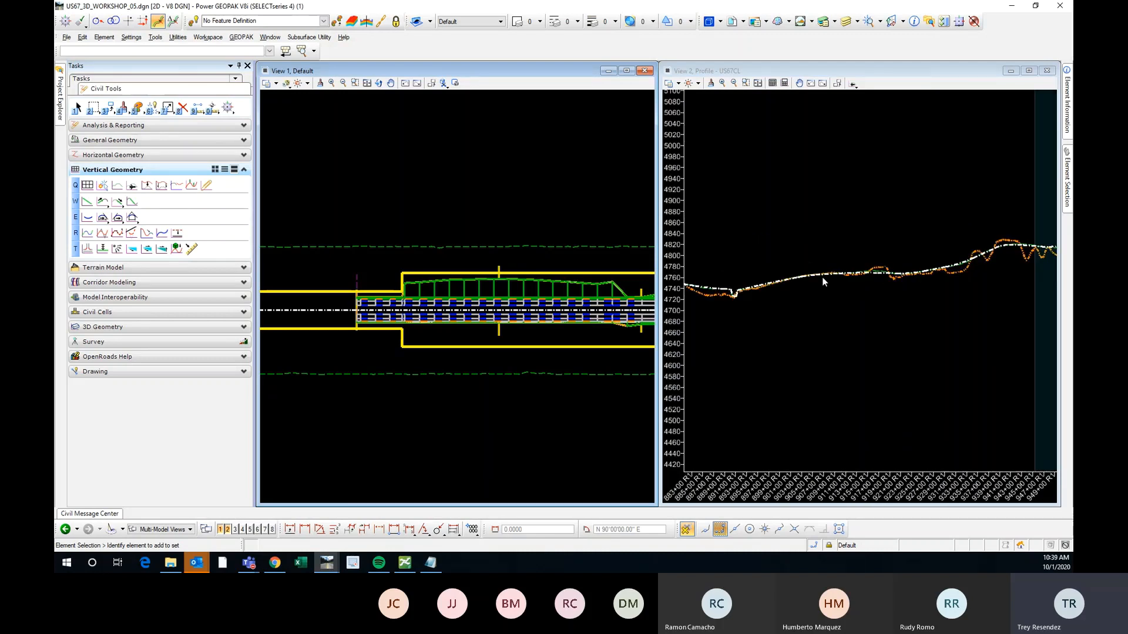
scroll(938, 295, up, 3)
scroll(850, 271, down, 2)
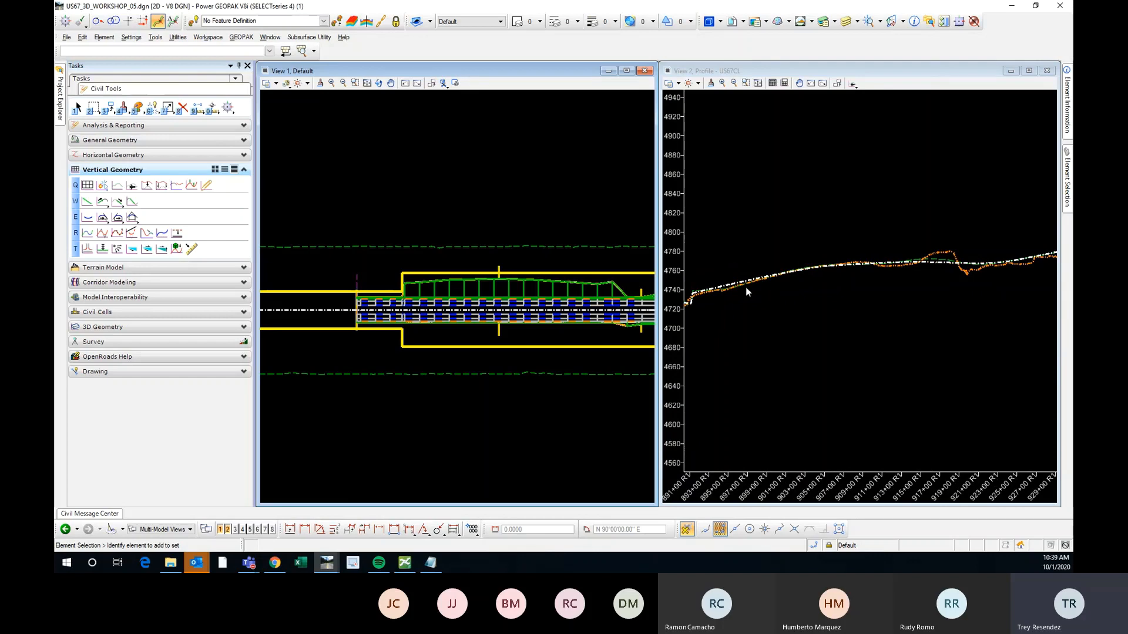
scroll(840, 268, down, 2)
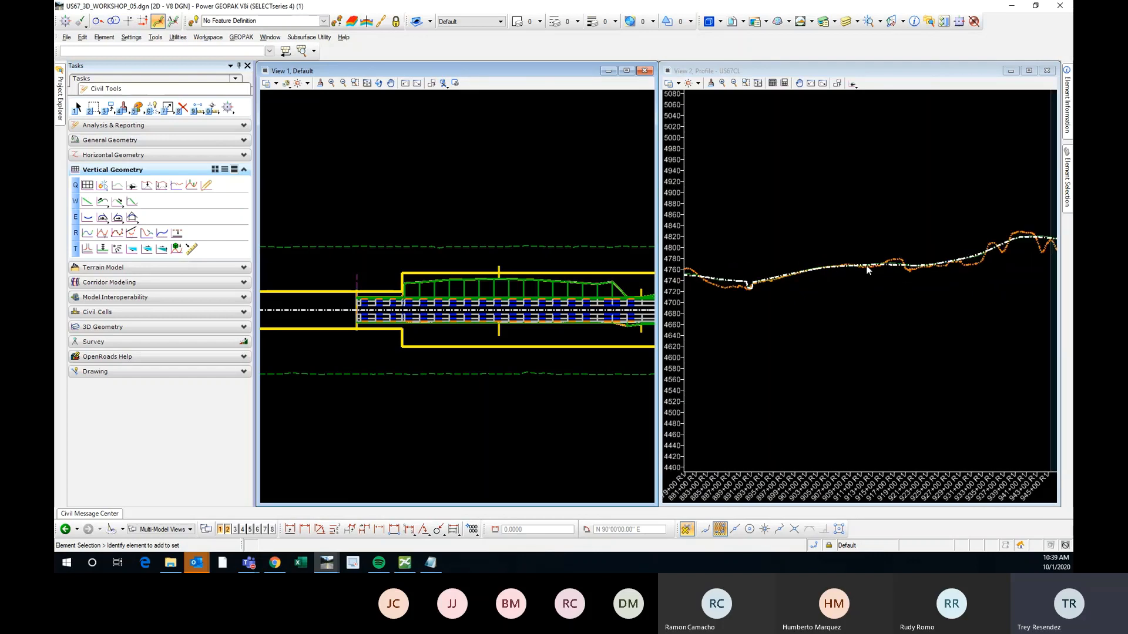
Step: Scan the plan corridor and right-of-way lines, checking stations and offsets with Measure Distance Between Points active
scroll(412, 264, down, 2)
scroll(545, 283, up, 4)
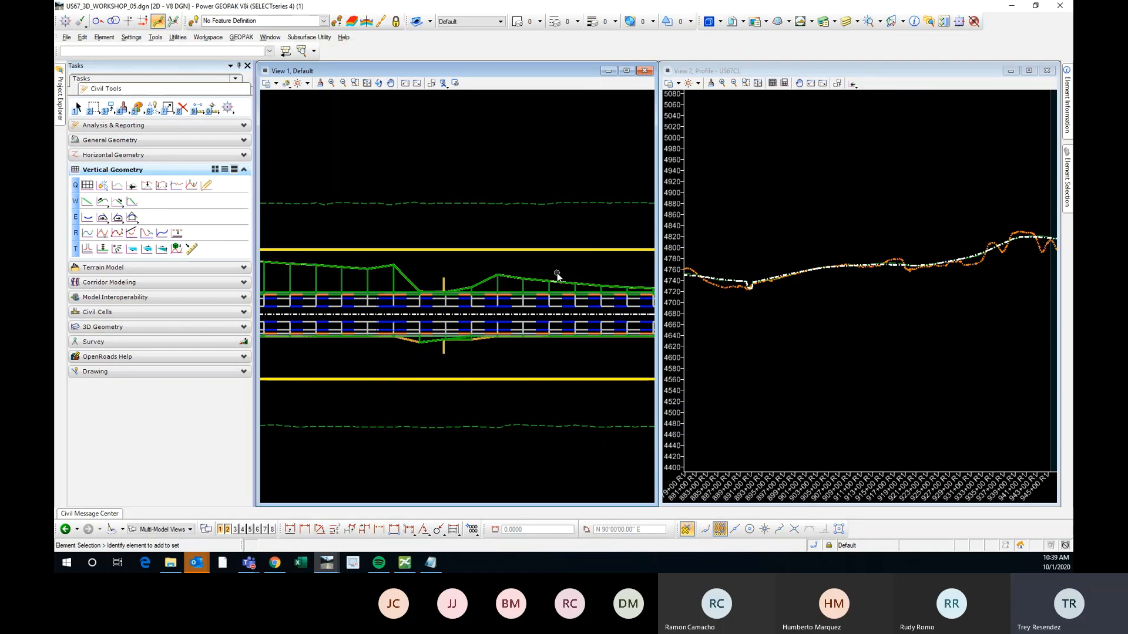
scroll(503, 286, down, 1)
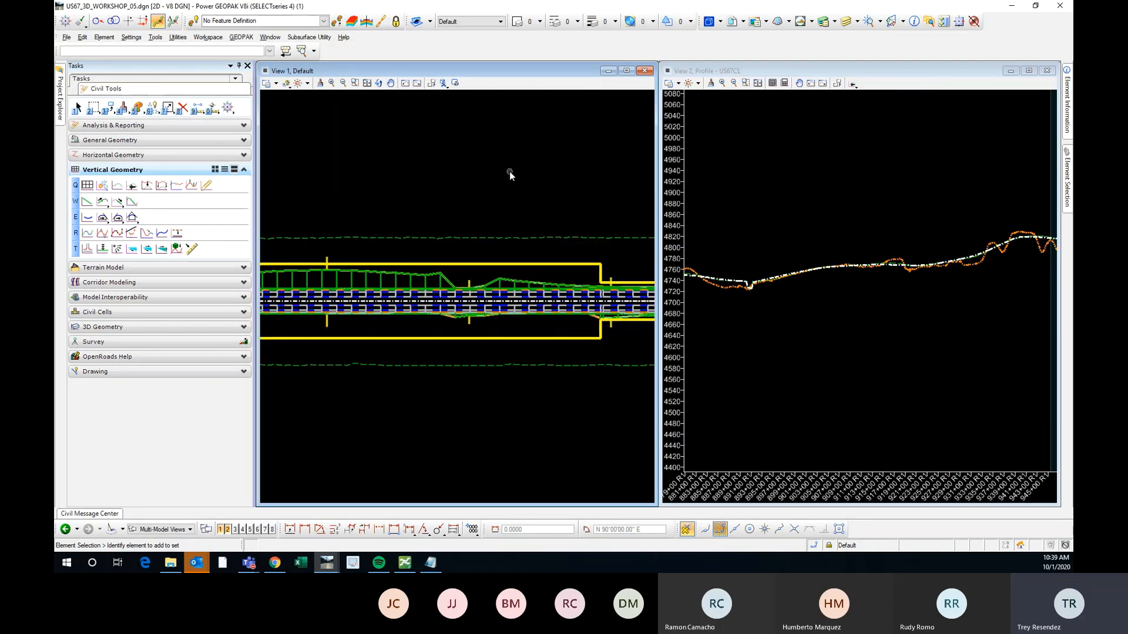
key(9)
click(65, 21)
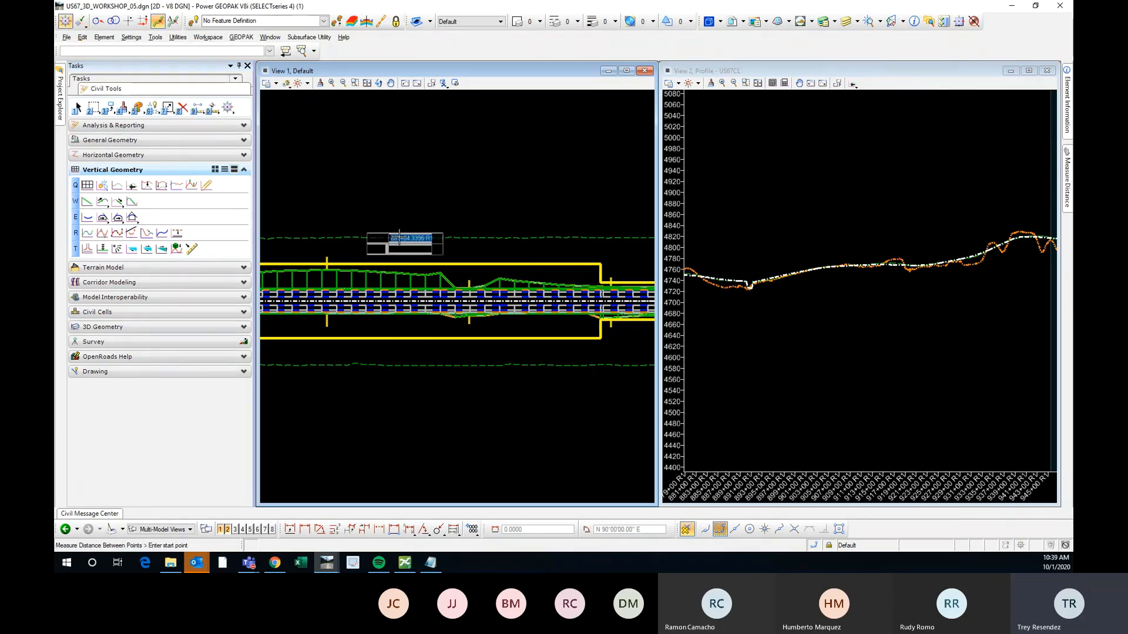
scroll(528, 255, up, 1)
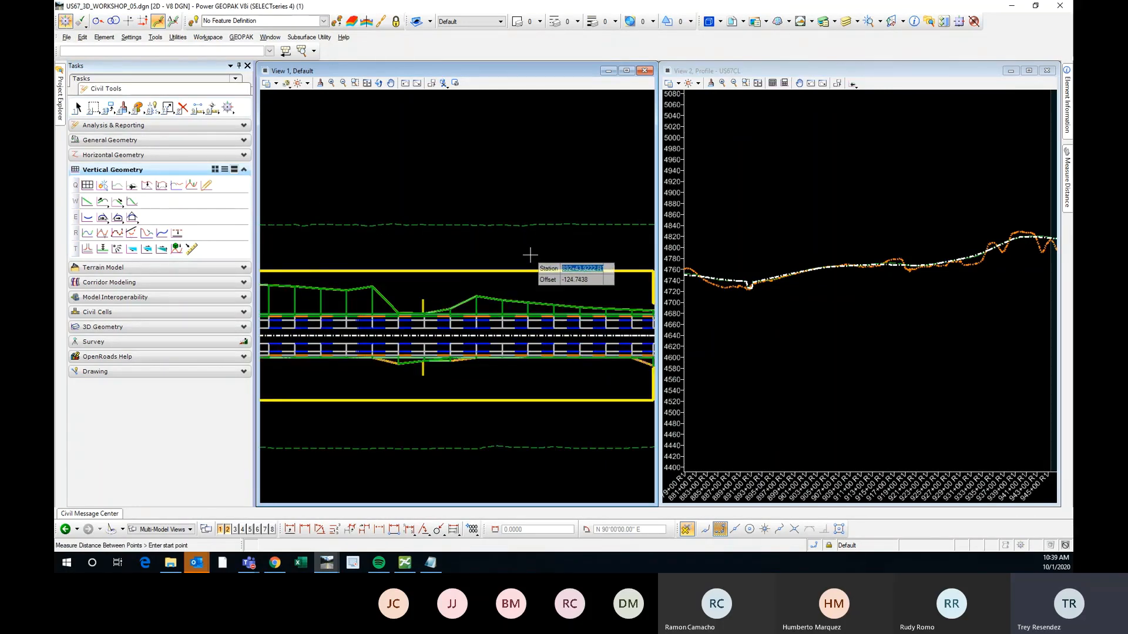
scroll(464, 258, down, 5)
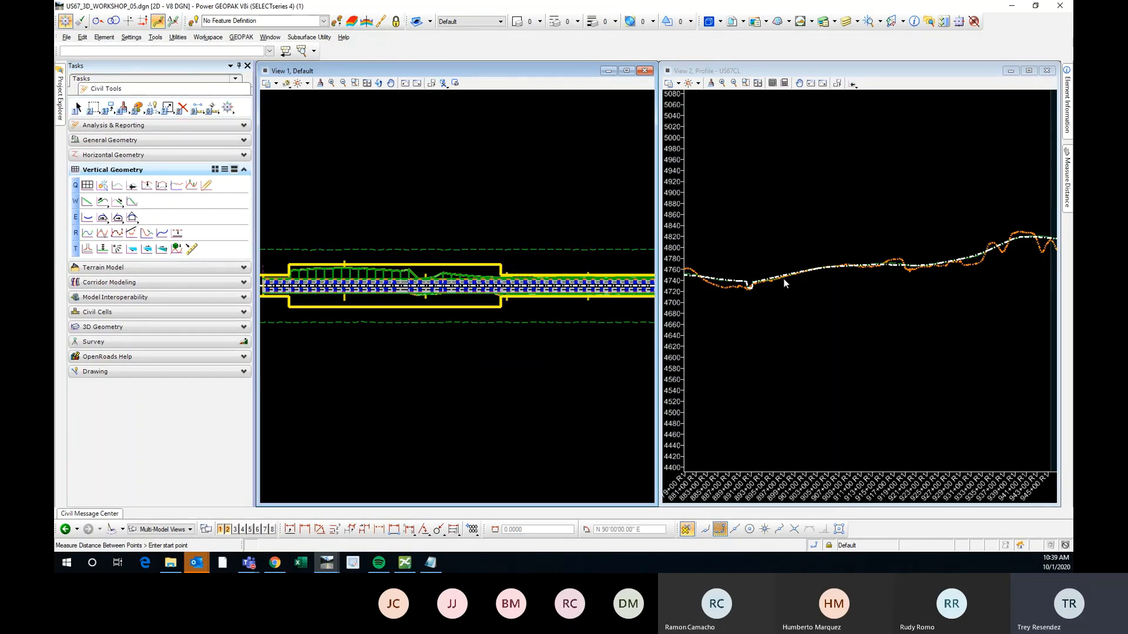
scroll(772, 283, down, 2)
scroll(362, 284, down, 5)
scroll(538, 286, up, 4)
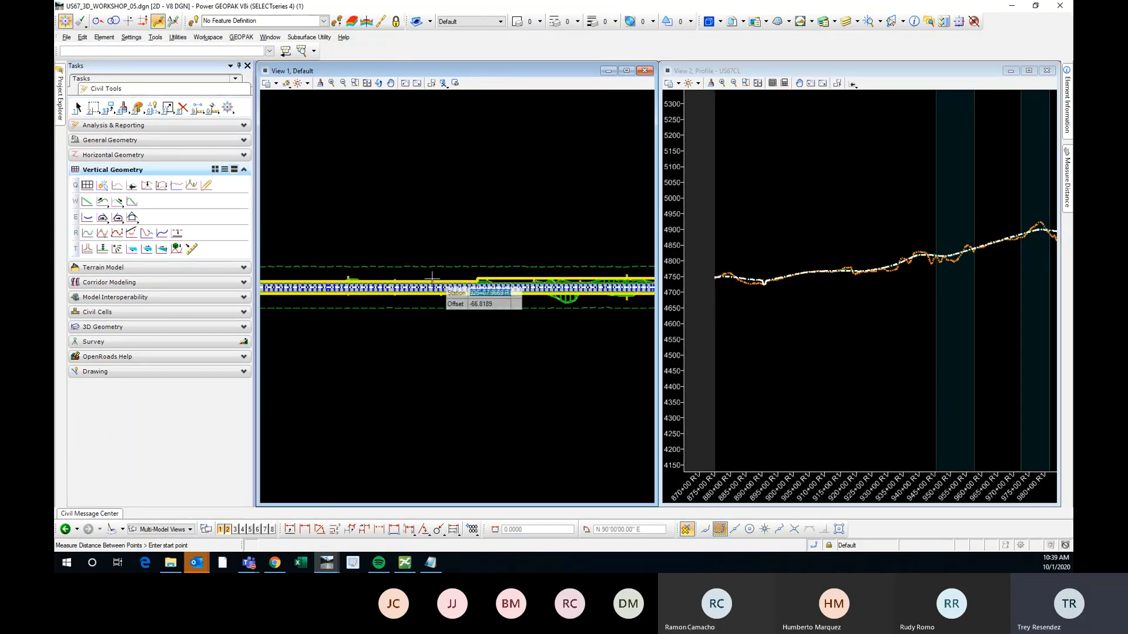
scroll(449, 282, up, 1)
scroll(448, 282, up, 2)
scroll(841, 276, up, 5)
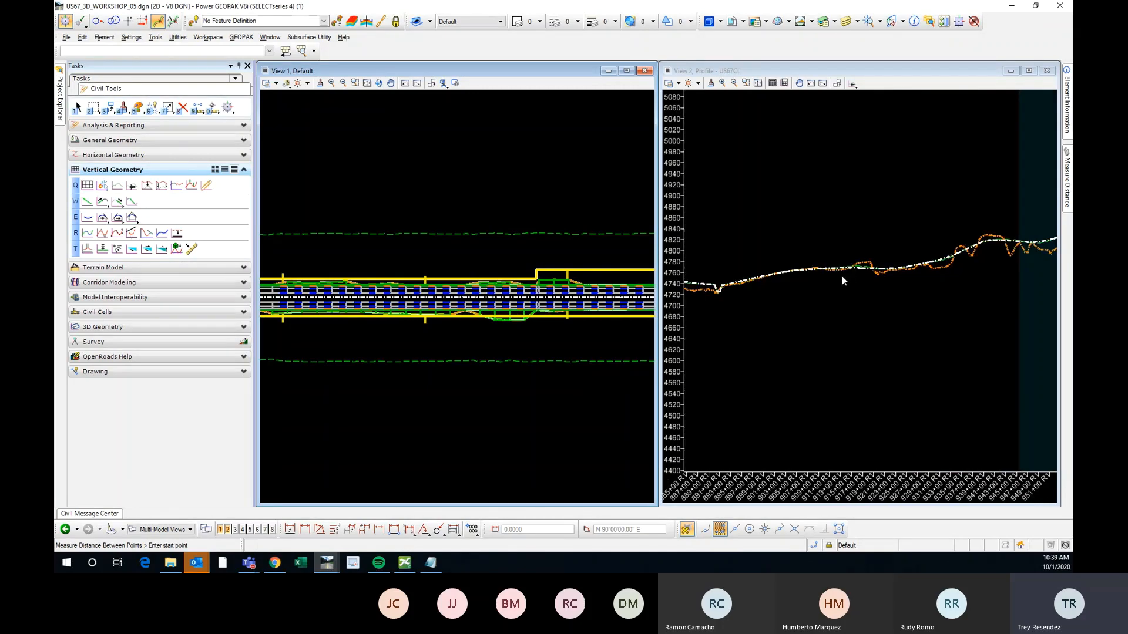
Step: Examine the centerline, projected and ground profiles between about stations 904+00 and 925+50, and leave the distance measurement
scroll(876, 264, down, 2)
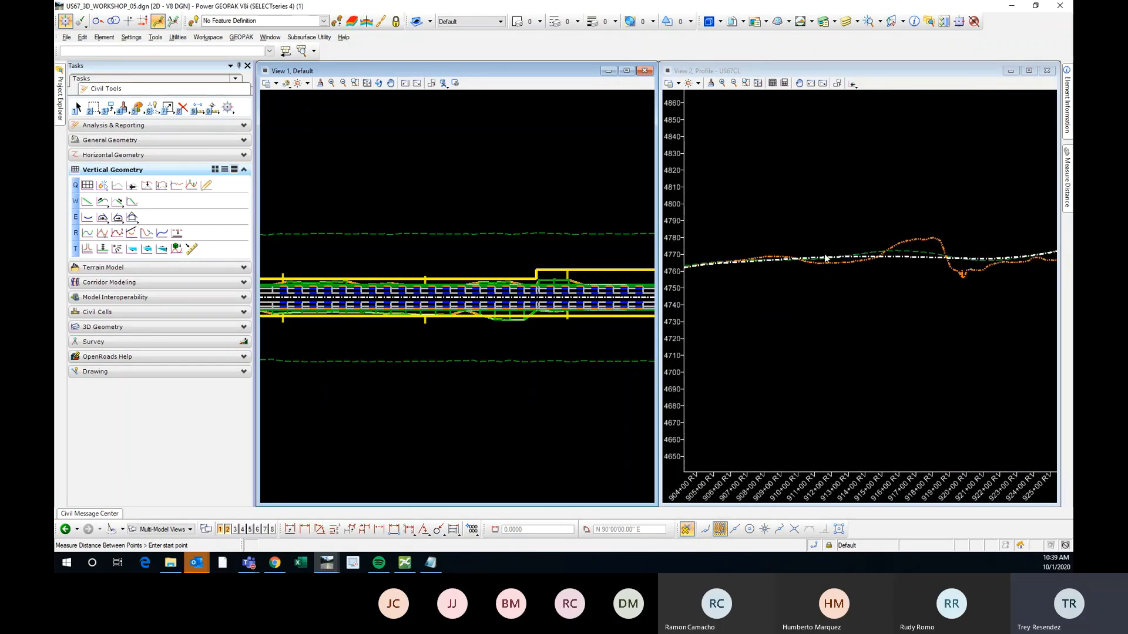
scroll(828, 271, up, 2)
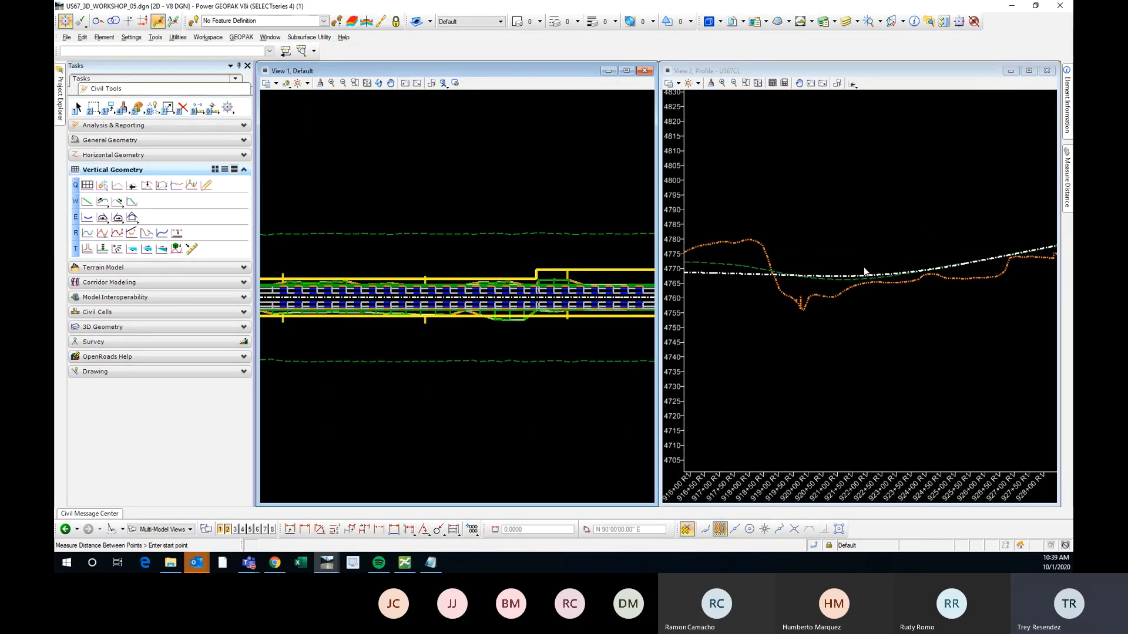
scroll(863, 266, up, 2)
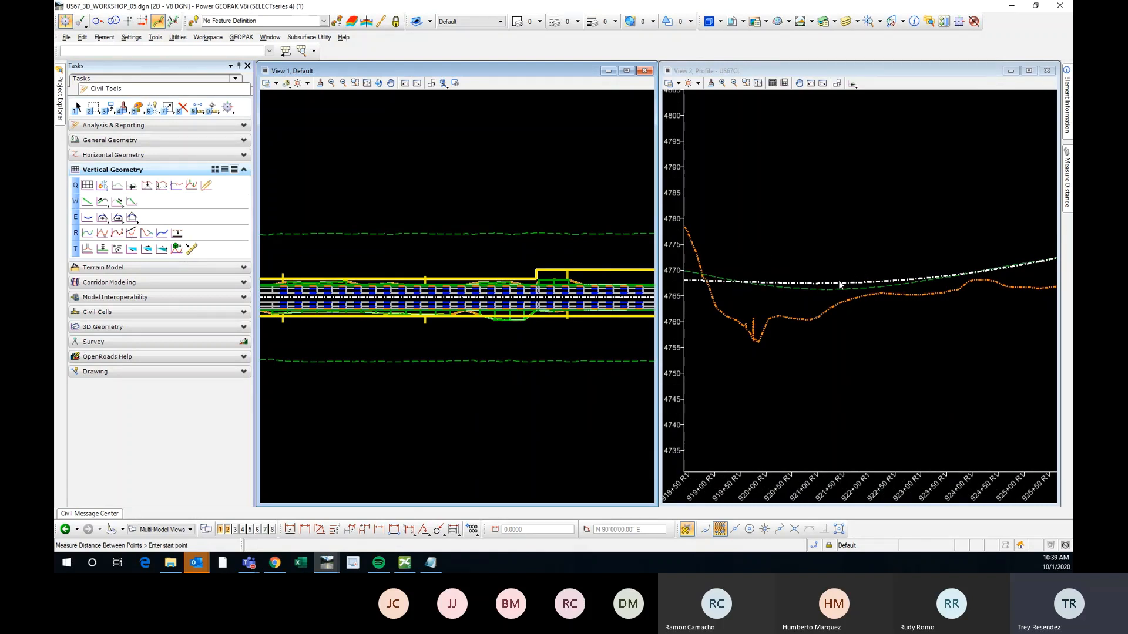
scroll(528, 312, down, 2)
scroll(503, 286, up, 2)
key(Escape)
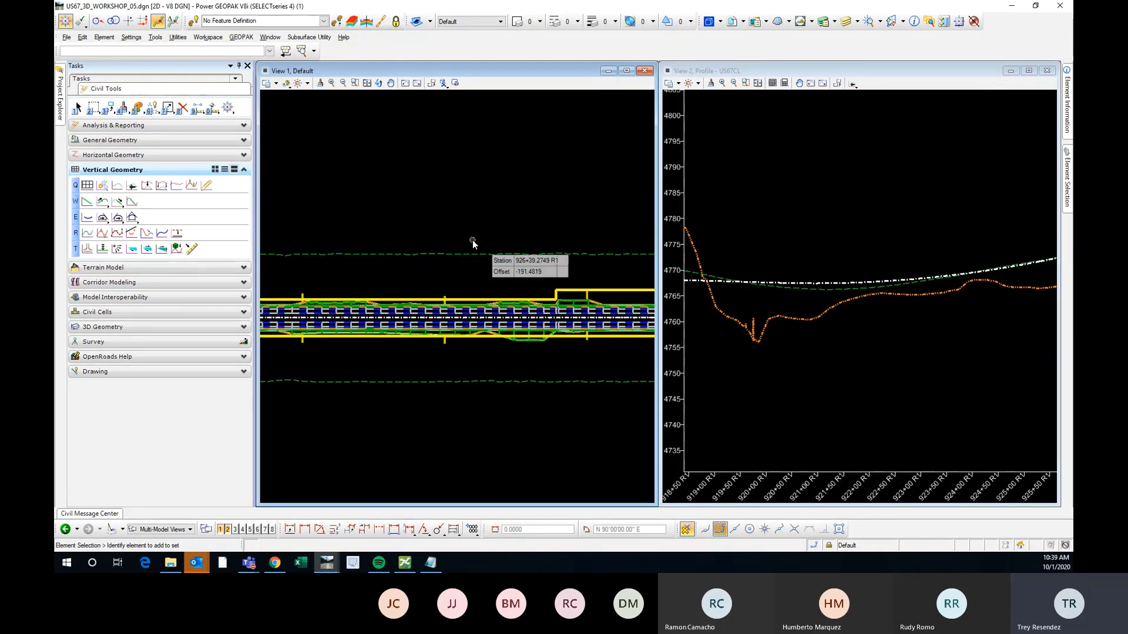
Step: Start a horizontal geometry Line and set its feature definition to V Channel from the Linear Drainage group
click(121, 155)
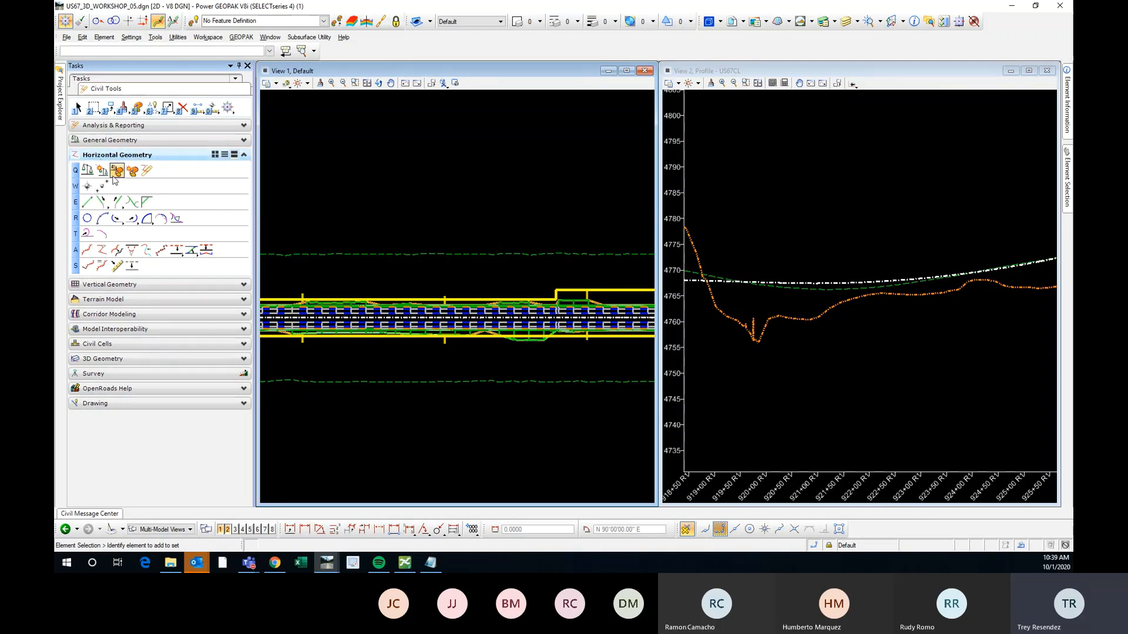
click(87, 202)
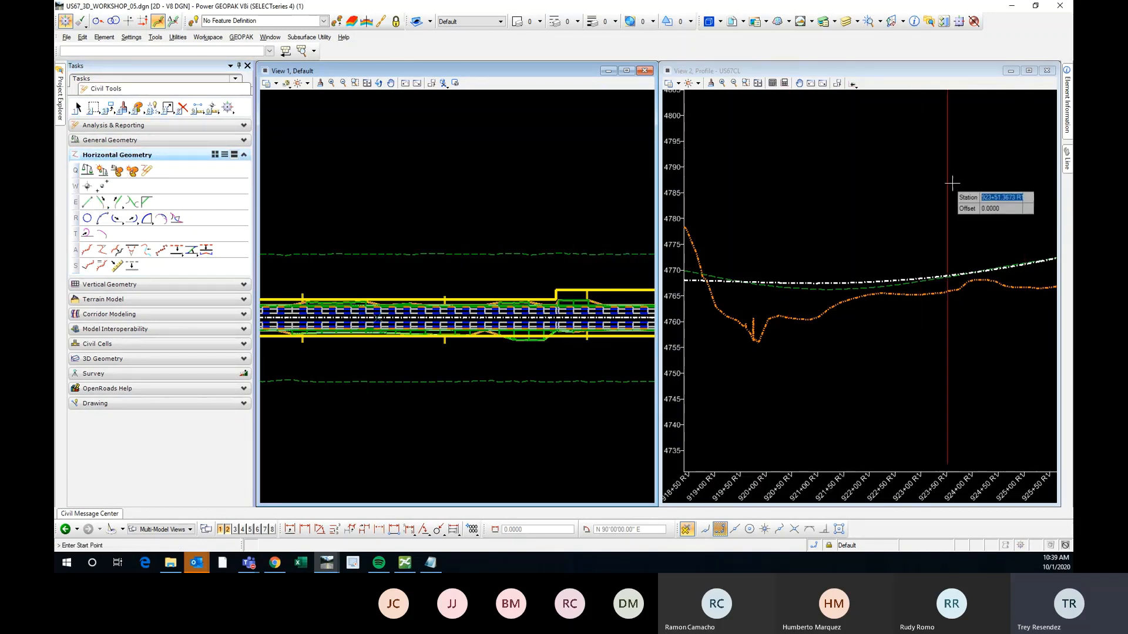
mouse_move(1068, 157)
click(1046, 65)
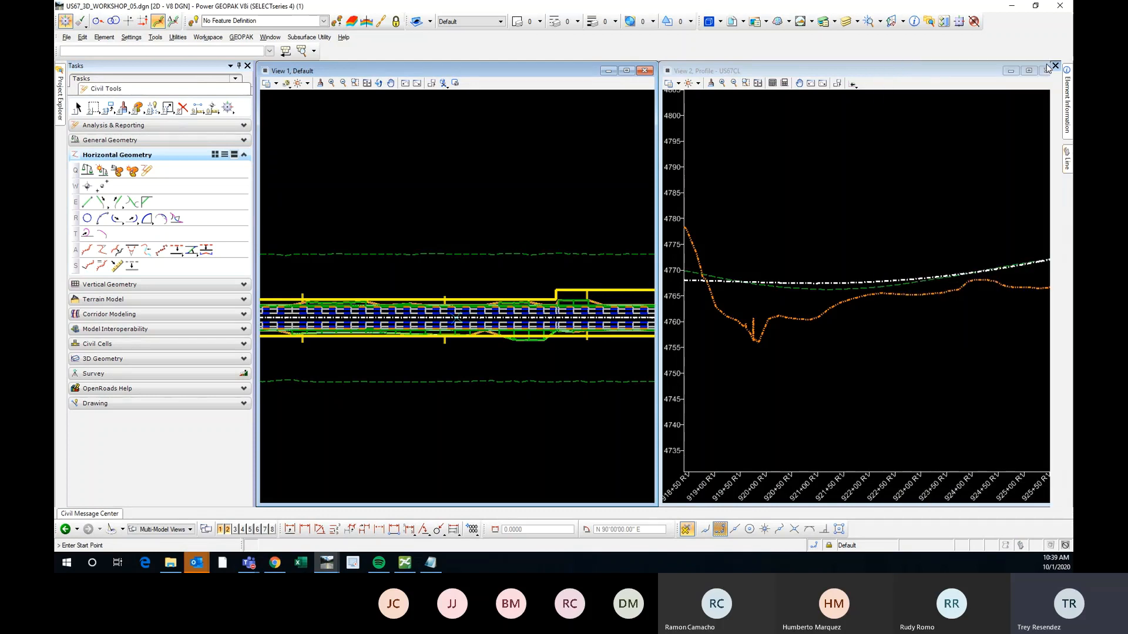
click(994, 124)
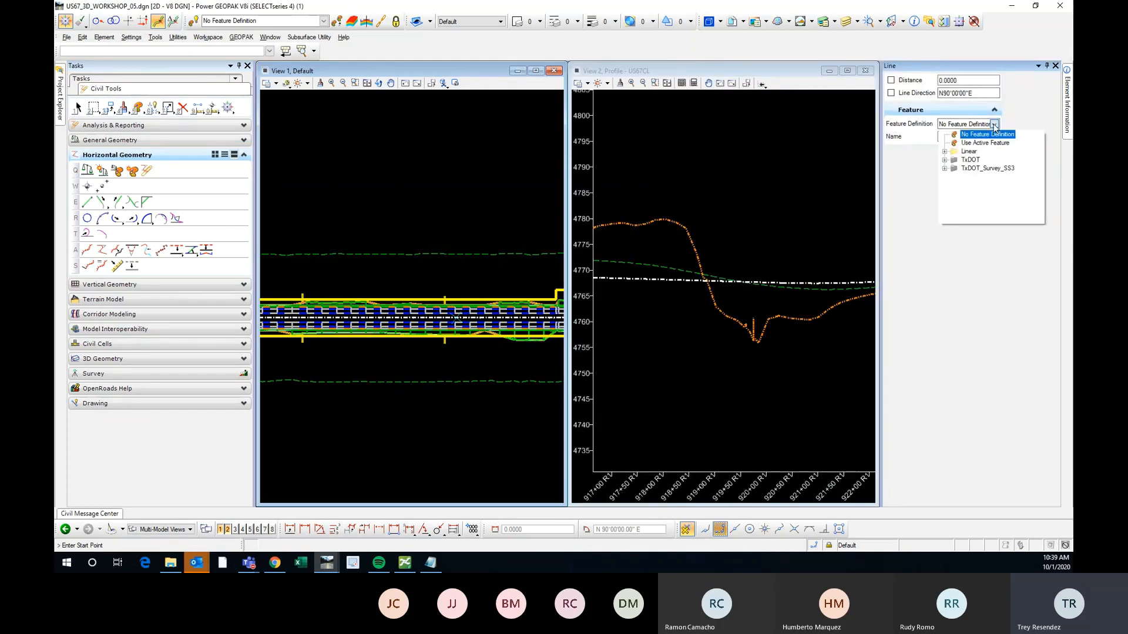
click(945, 153)
click(956, 178)
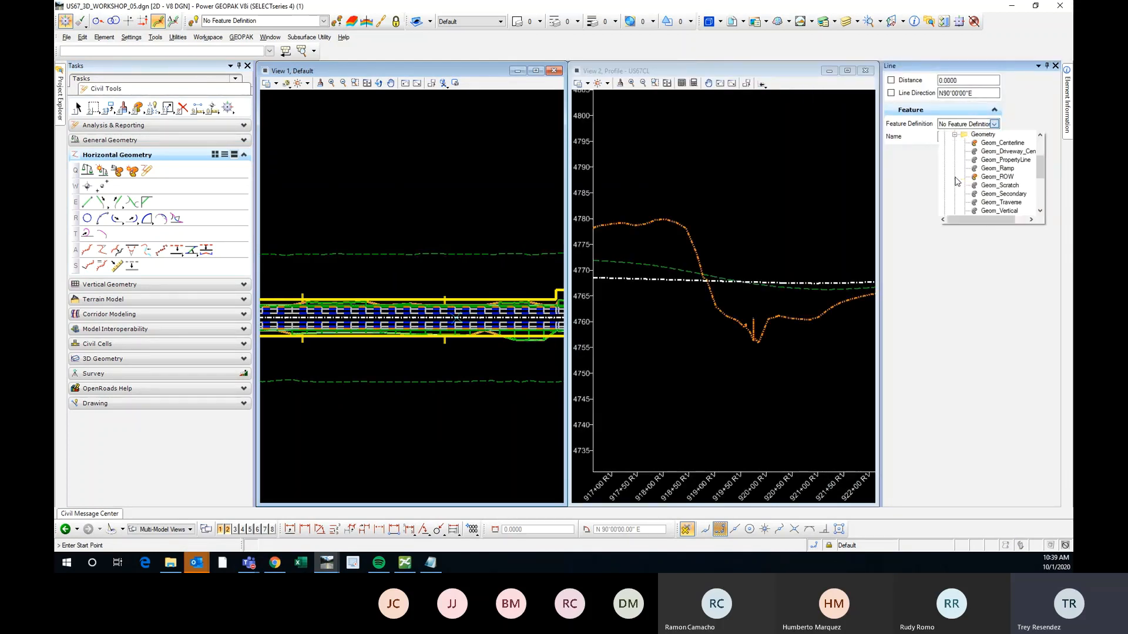
scroll(986, 188, up, 3)
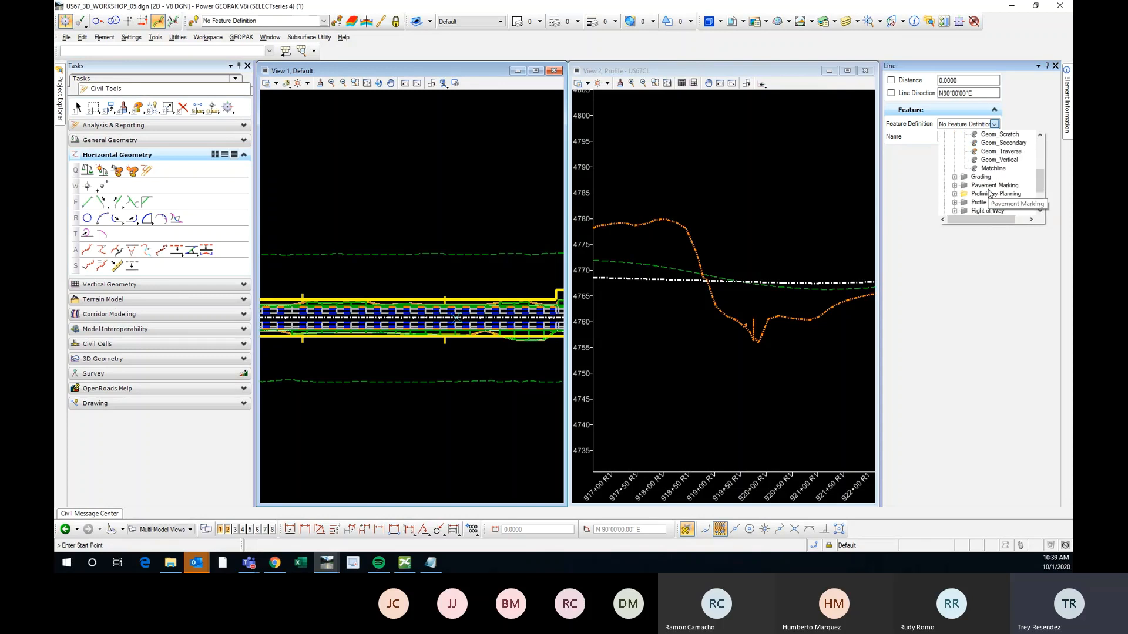
scroll(973, 172, up, 1)
click(955, 168)
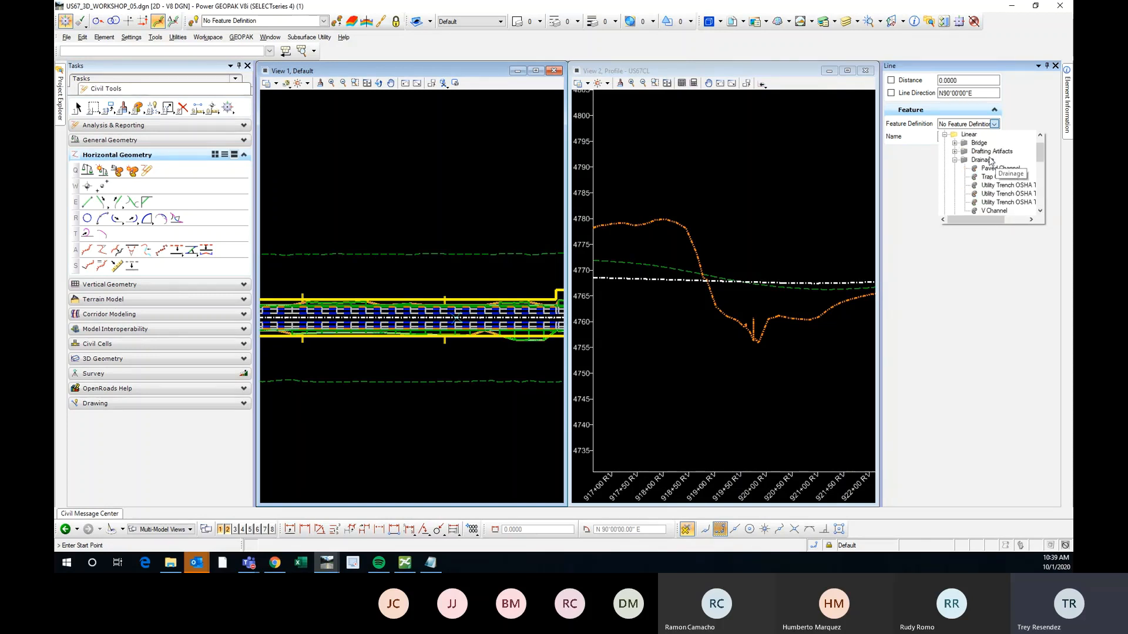
scroll(997, 191, down, 1)
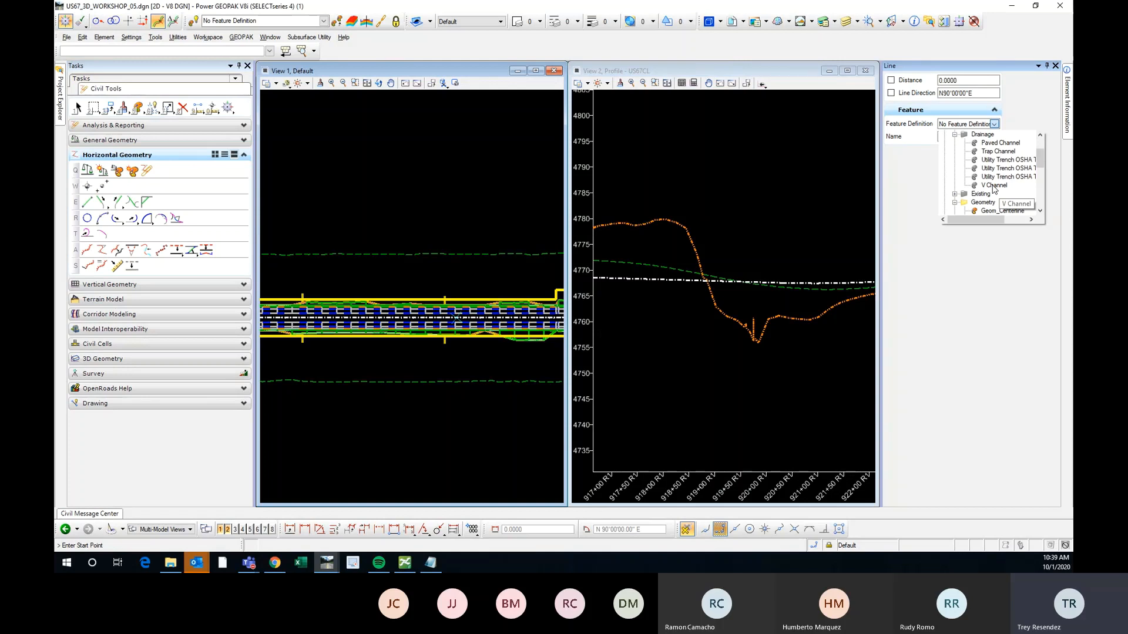
click(994, 186)
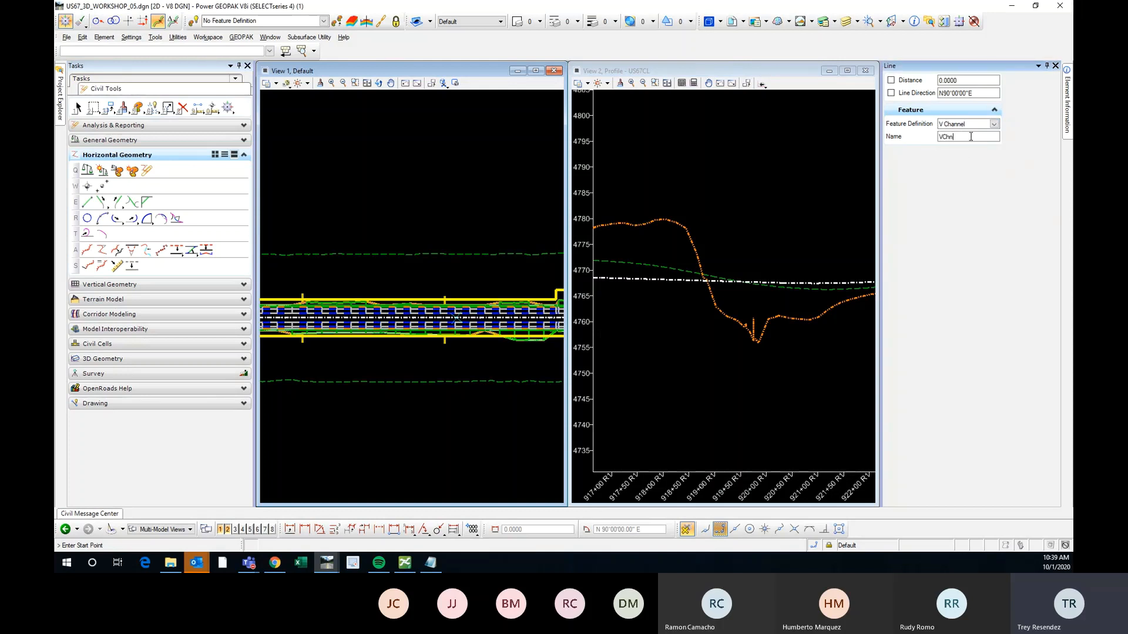
Step: Name the line CULVERT and collapse the line settings to widen the plan and profile views
double_click(970, 137)
text(CULVERT)
scroll(412, 274, up, 1)
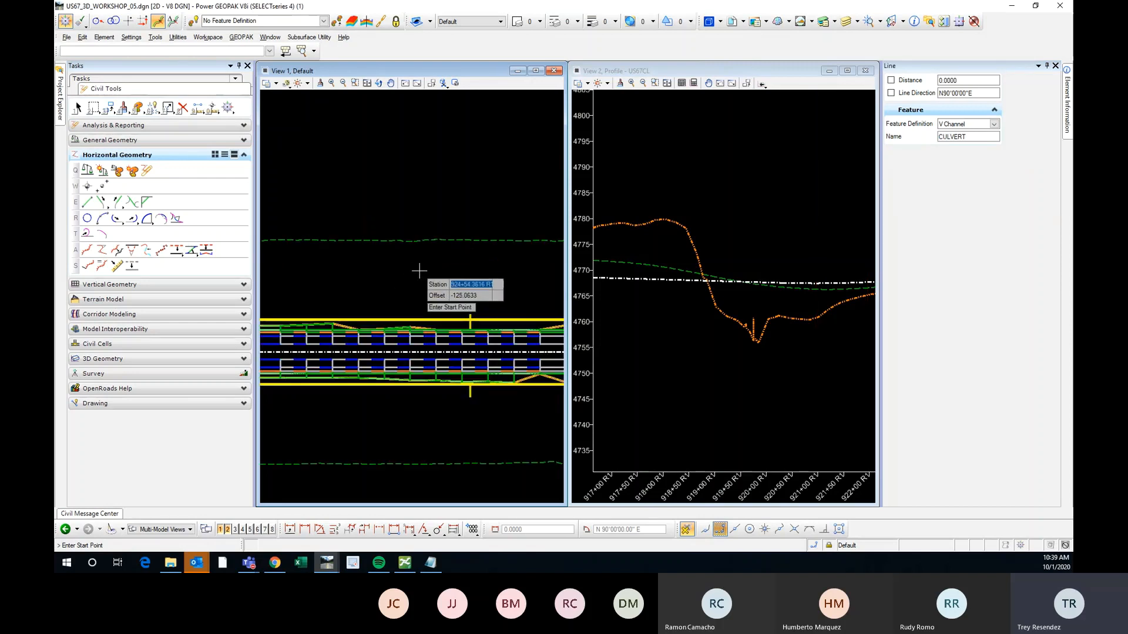
scroll(420, 273, down, 1)
middle_drag(420, 273, 453, 270)
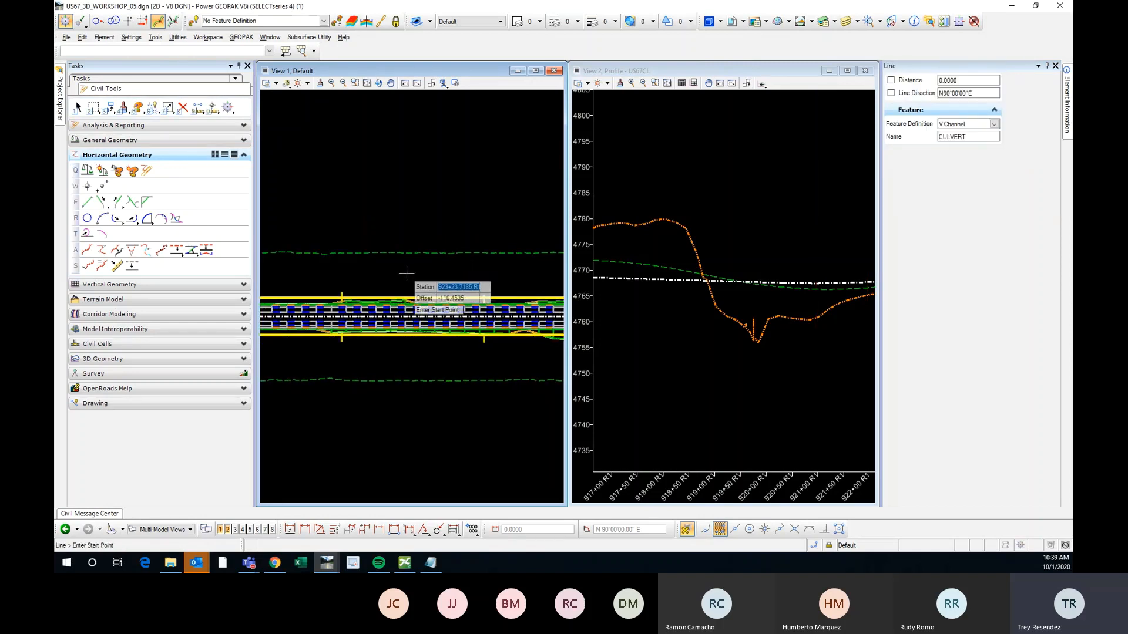
click(1047, 66)
Step: Place the CULVERT line's start point at station 921+00 with an offset of -40
scroll(441, 289, up, 2)
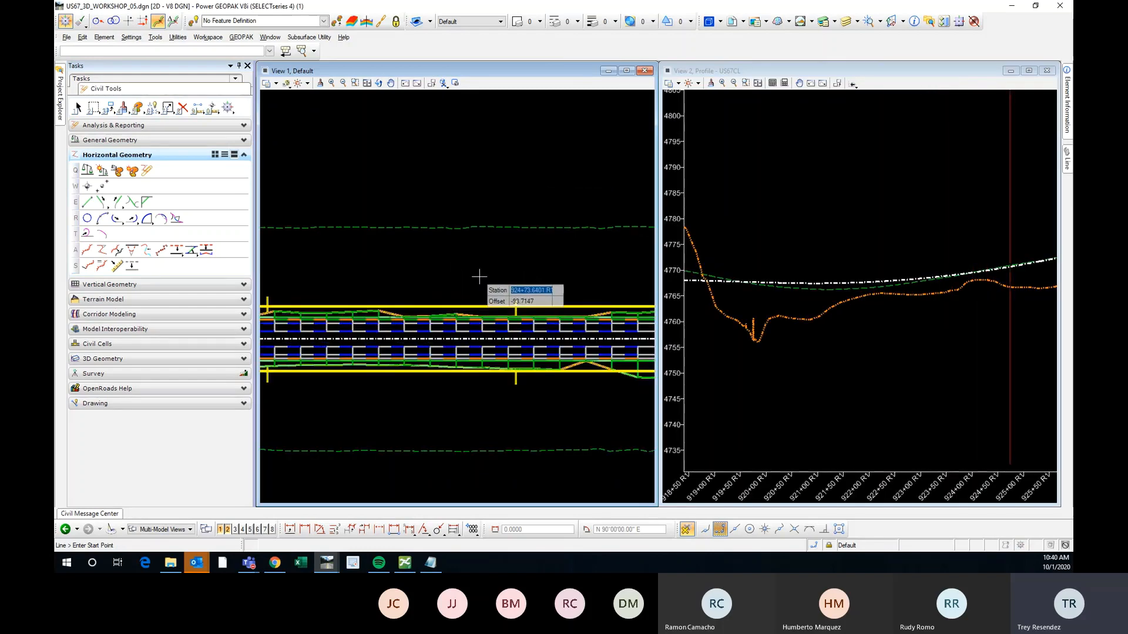
middle_drag(505, 255, 478, 264)
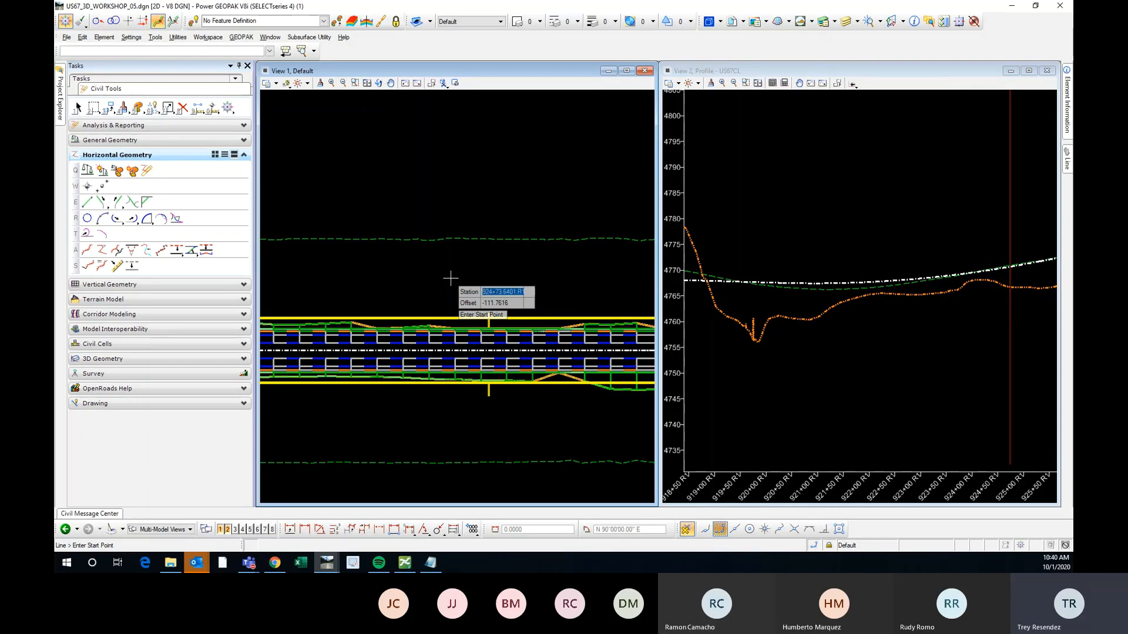
text(921+00)
key(Return)
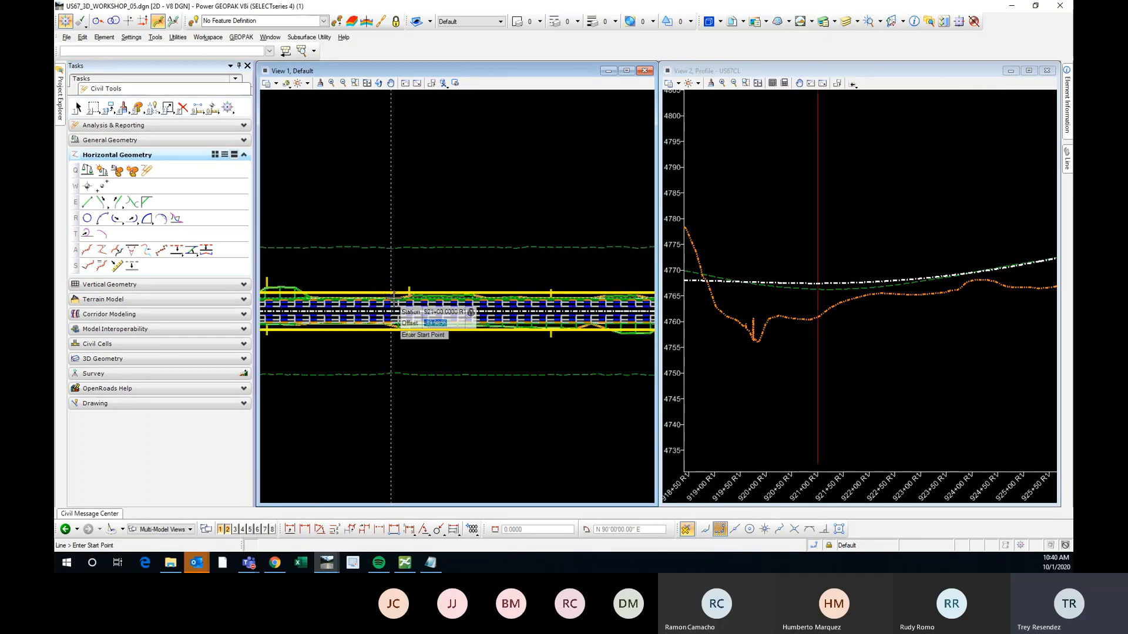
scroll(393, 297, up, 5)
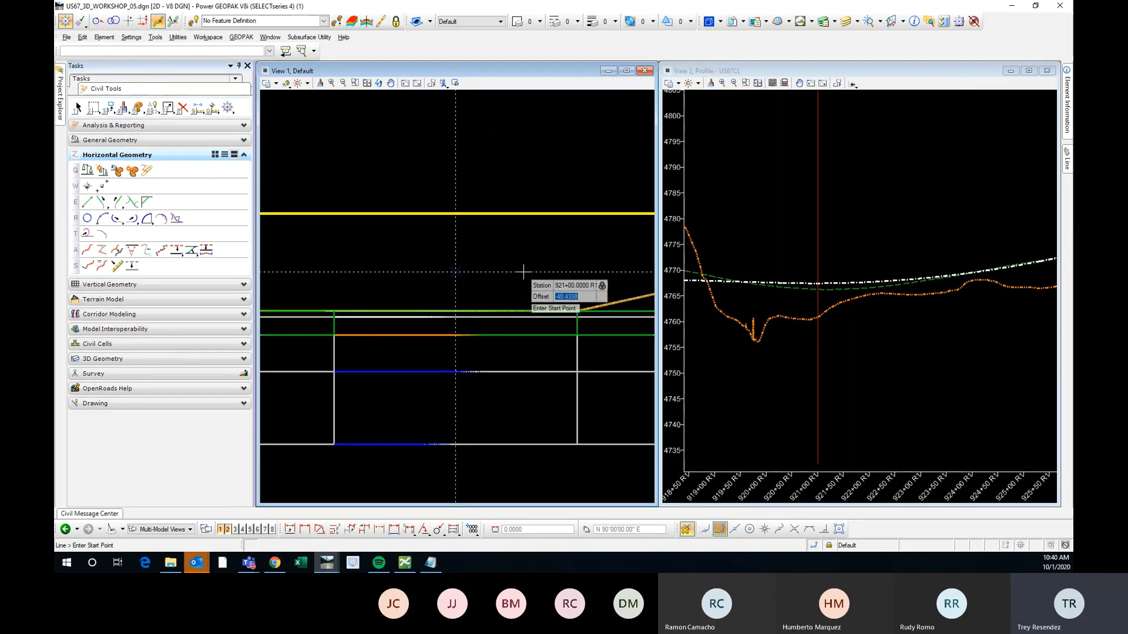
text(-40)
key(Tab)
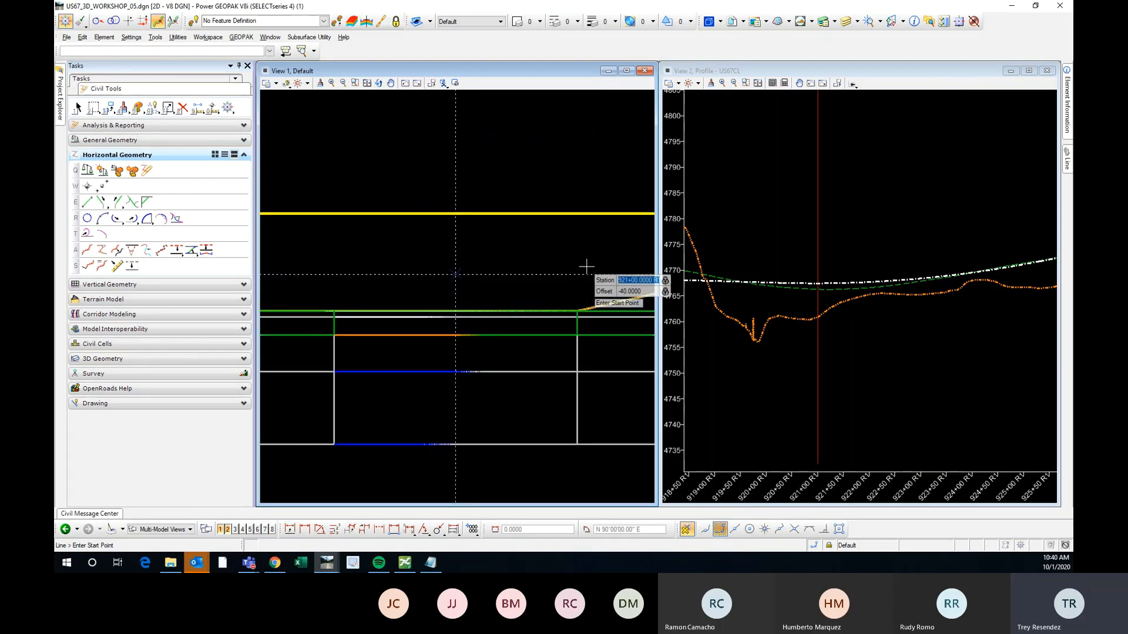
scroll(511, 249, down, 5)
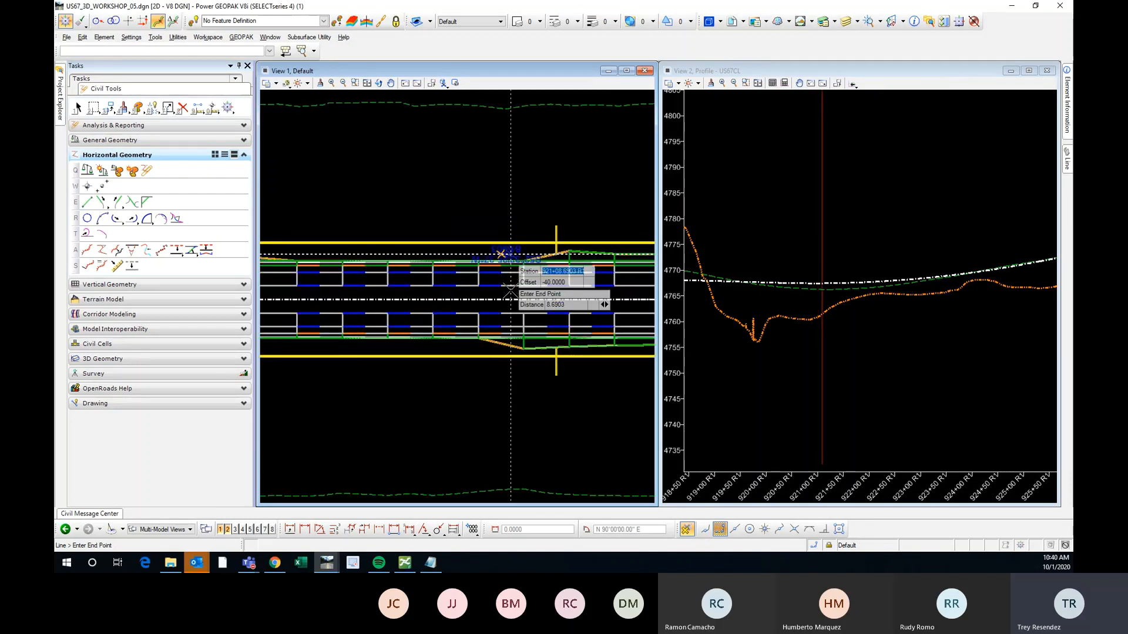
click(508, 276)
Step: Place the CULVERT line's end point at station 921+00 with an offset of 40, and end the Line command
scroll(517, 346, up, 5)
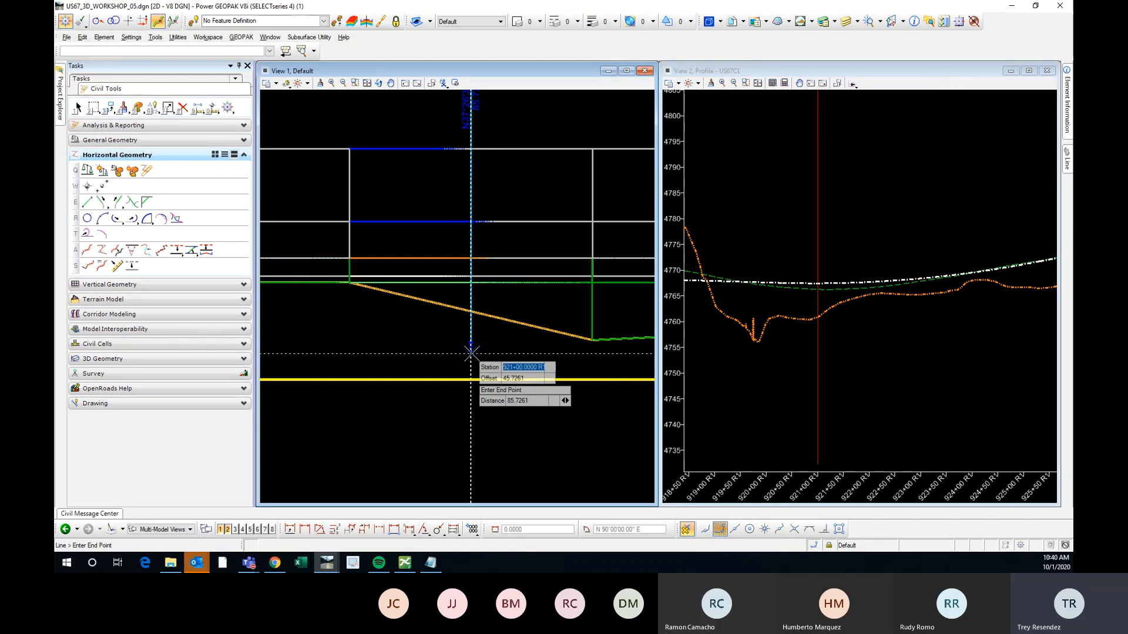
text(921+00)
key(Tab)
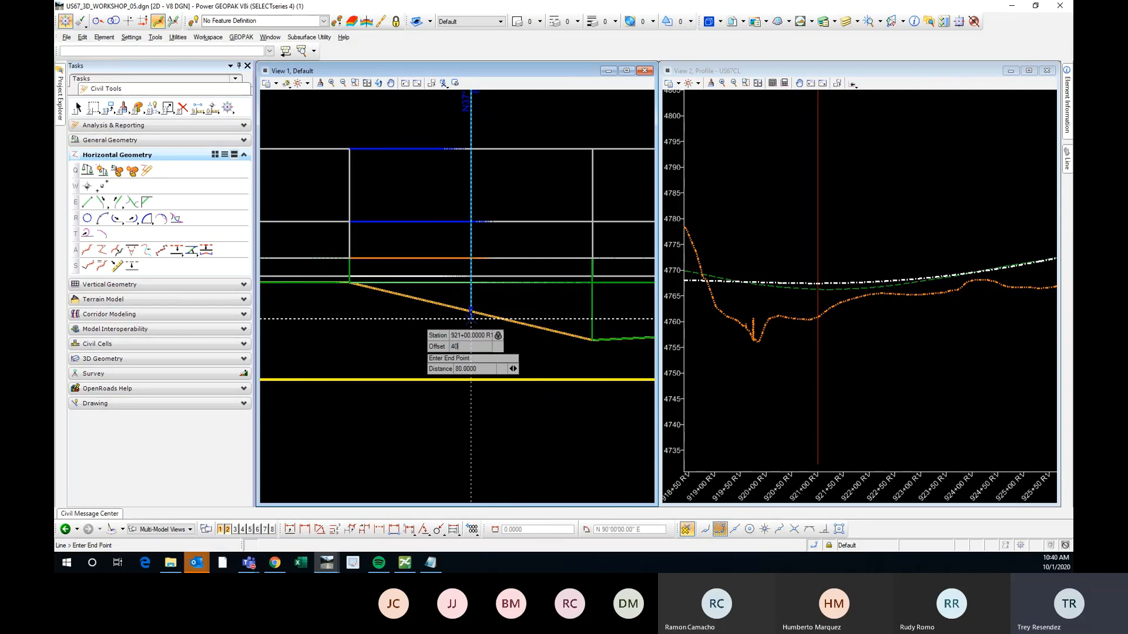
key(Tab)
click(341, 346)
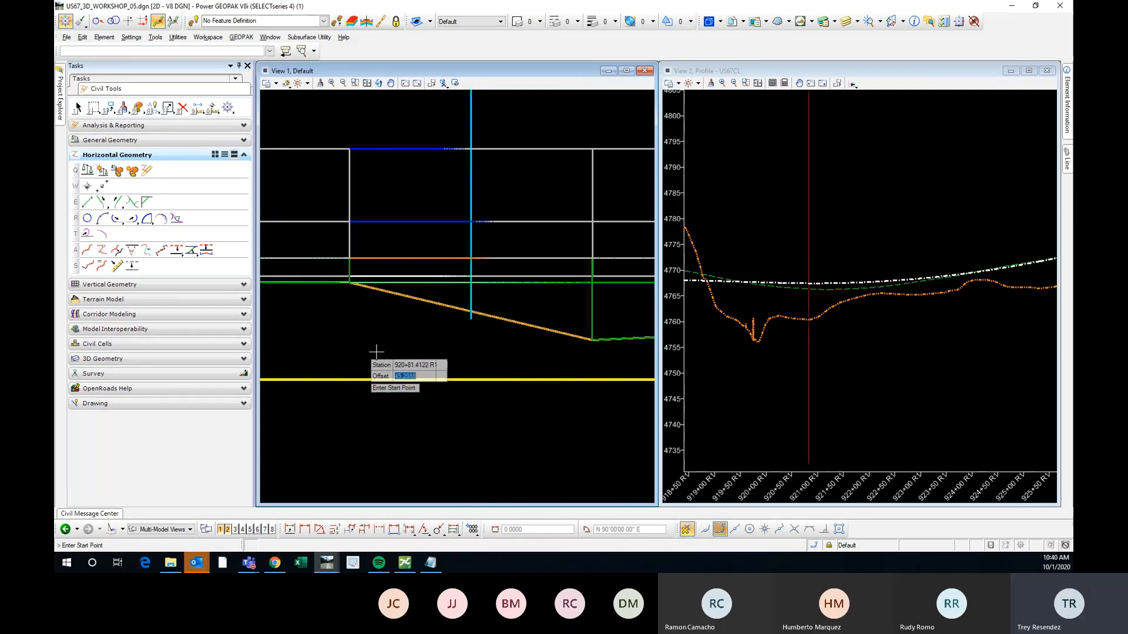
scroll(410, 400, down, 2)
right_click(410, 400)
Step: Open the profile model of the CULVERT line in View 3
scroll(431, 223, up, 2)
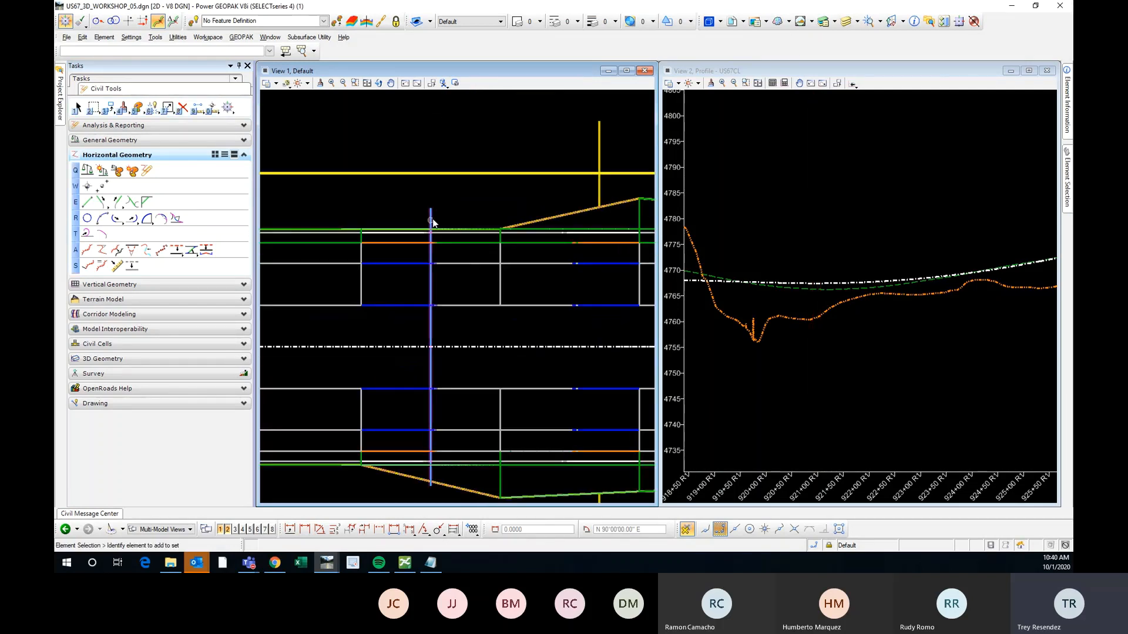
click(430, 220)
scroll(418, 199, down, 2)
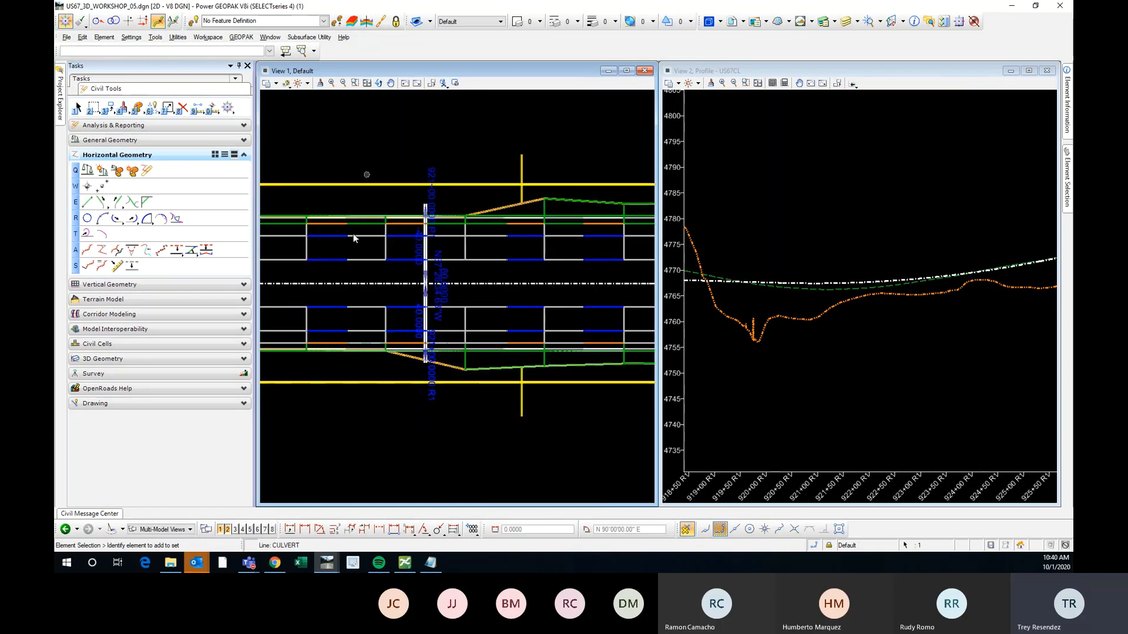
click(390, 275)
scroll(426, 272, up, 2)
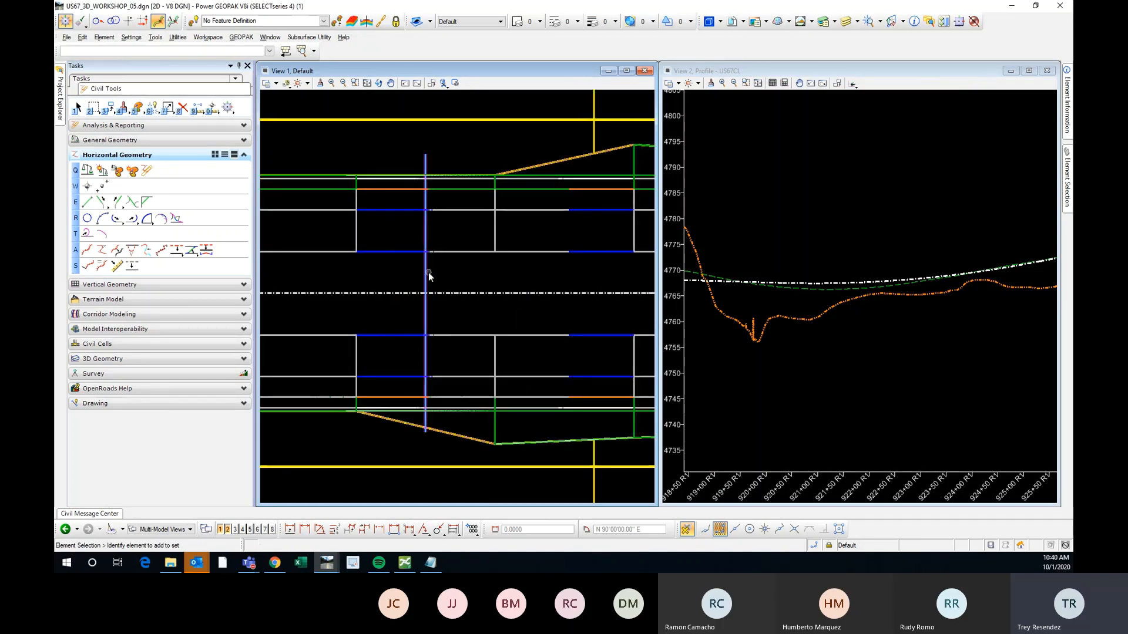
click(425, 274)
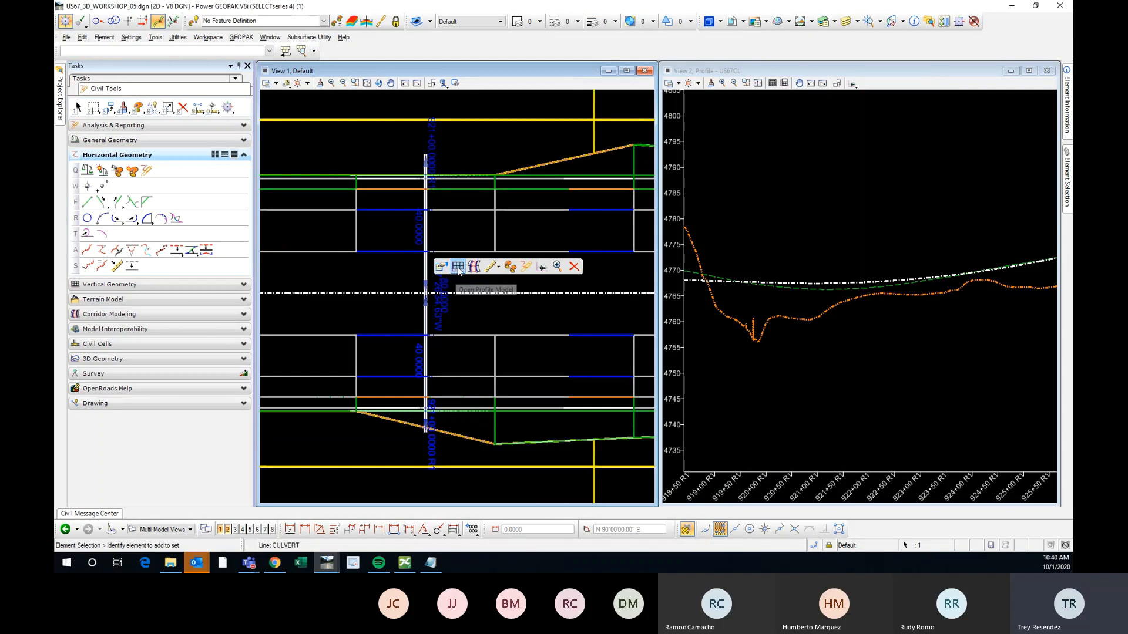
click(458, 267)
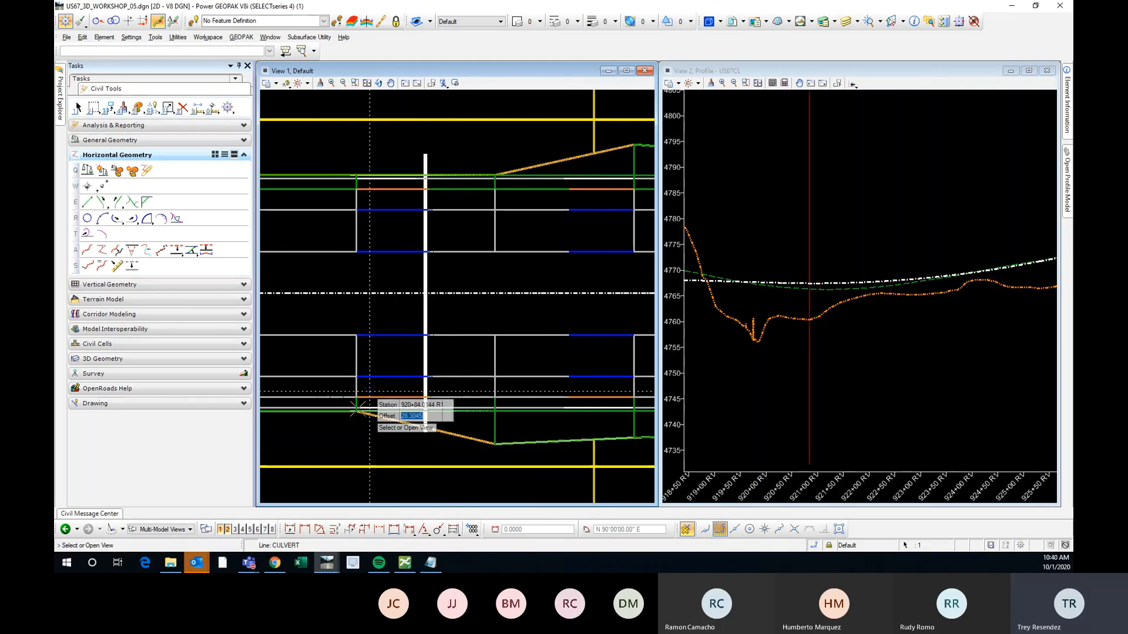
click(235, 529)
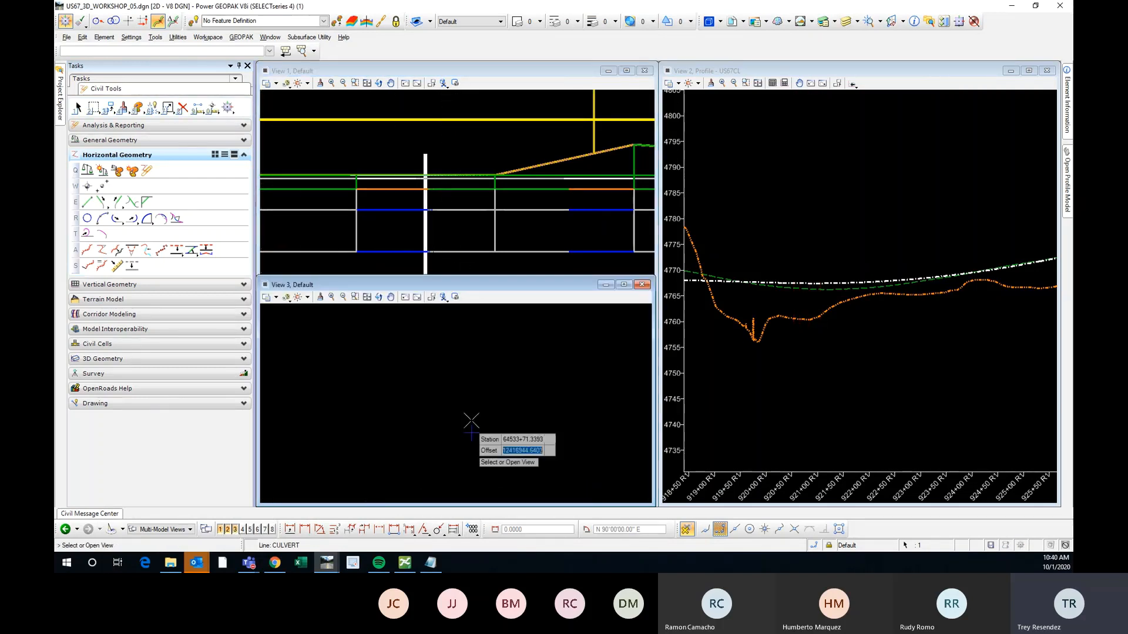
click(441, 377)
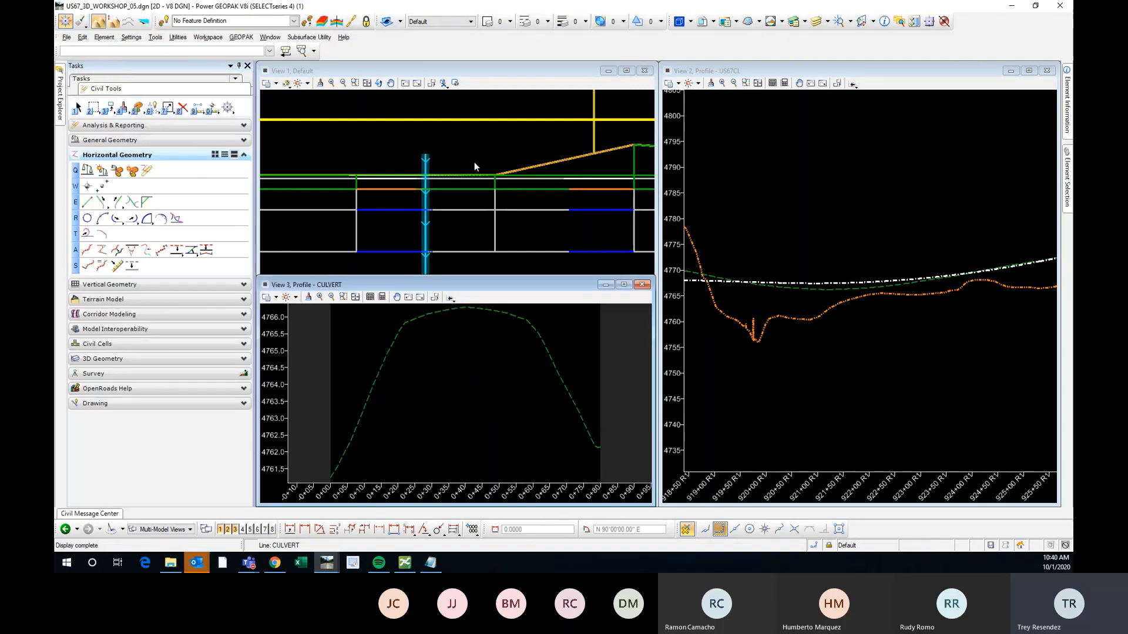
Step: Draw a Profile Line Between Points joining the ground profile's ends in the CULVERT profile, from station 0+00 to about 0+79.76
scroll(463, 151, down, 2)
scroll(446, 365, down, 2)
scroll(444, 360, up, 2)
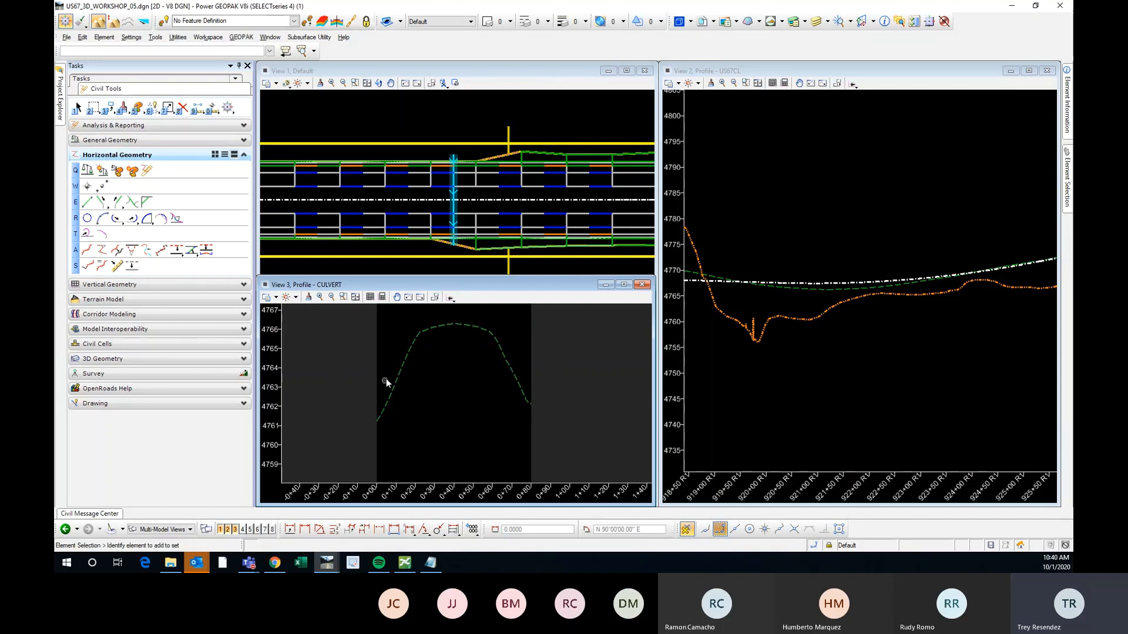
click(117, 285)
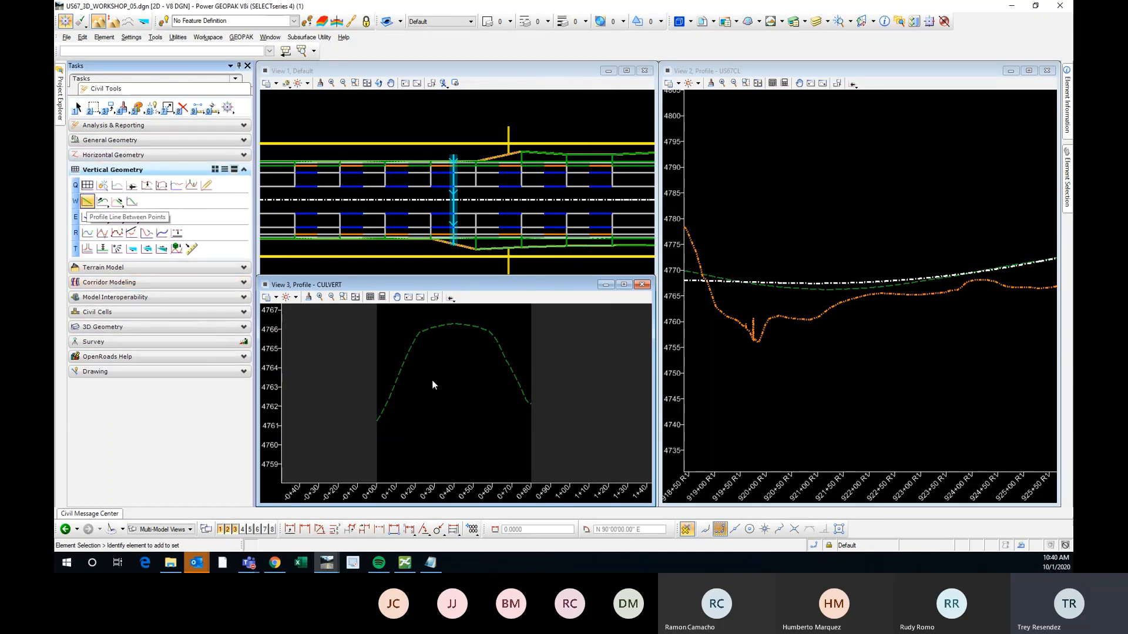
click(88, 202)
mouse_move(1067, 170)
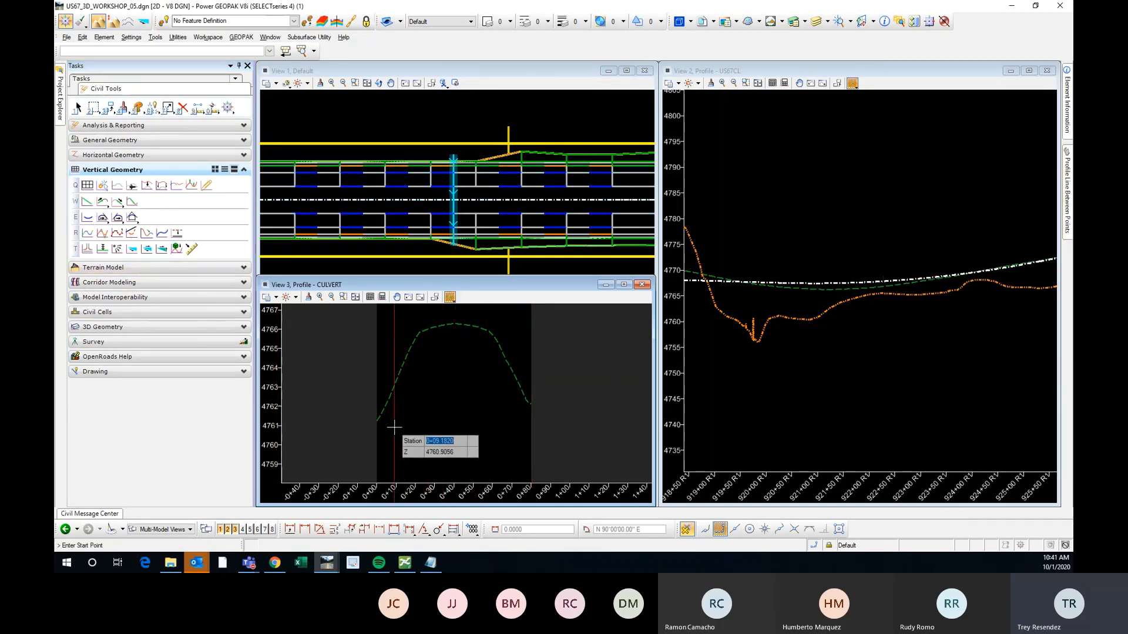
scroll(379, 429, up, 4)
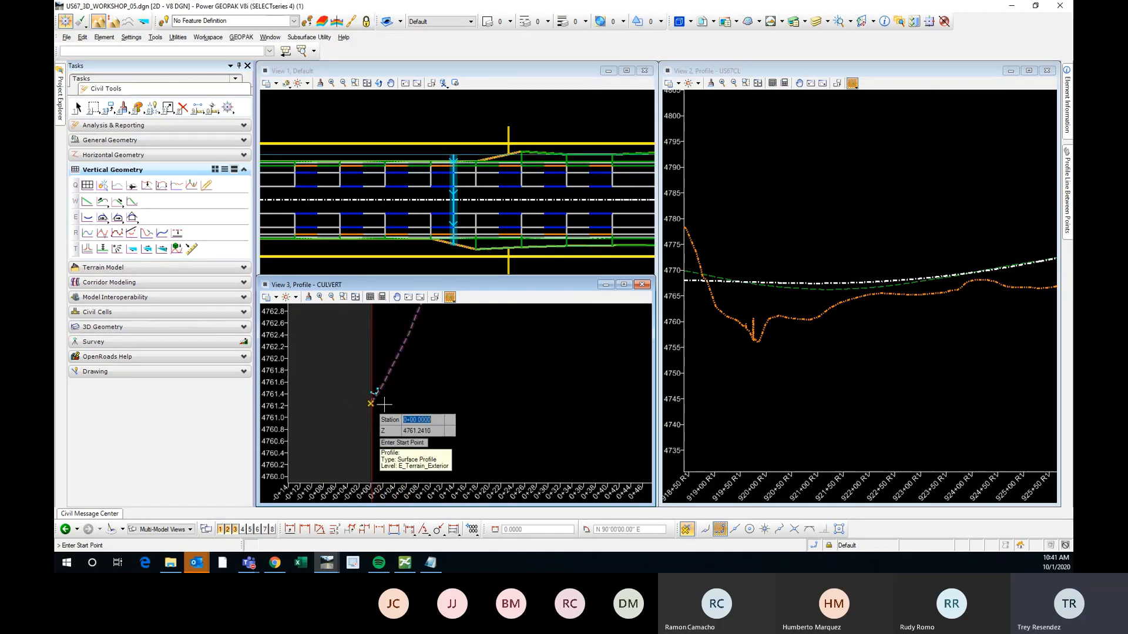
click(372, 404)
scroll(375, 405, down, 6)
scroll(470, 405, up, 6)
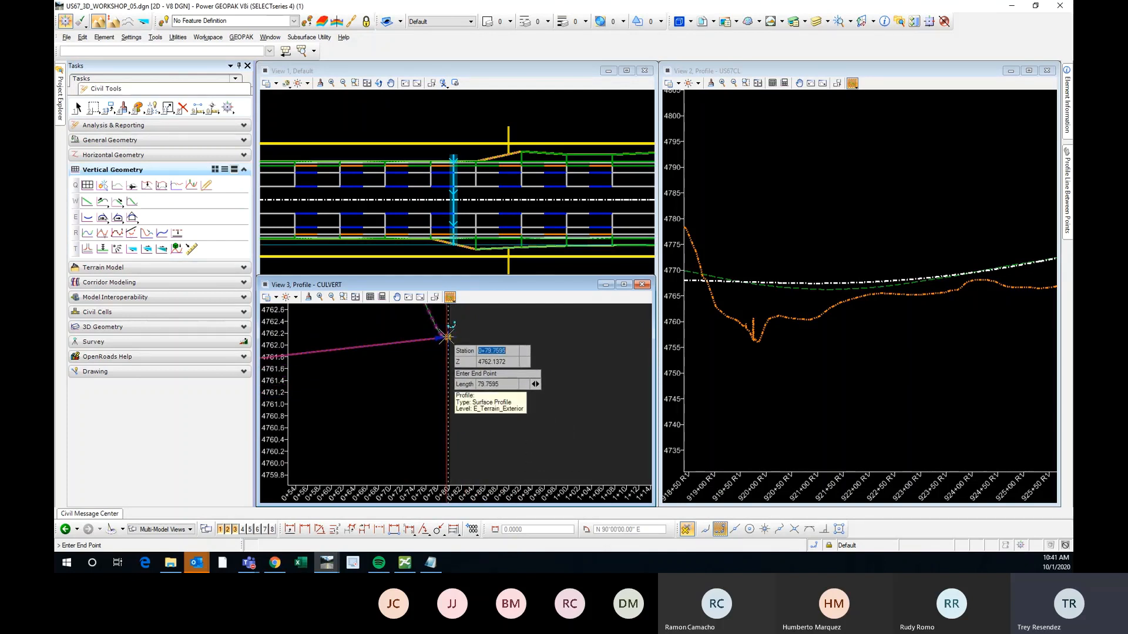
click(447, 336)
scroll(561, 392, down, 6)
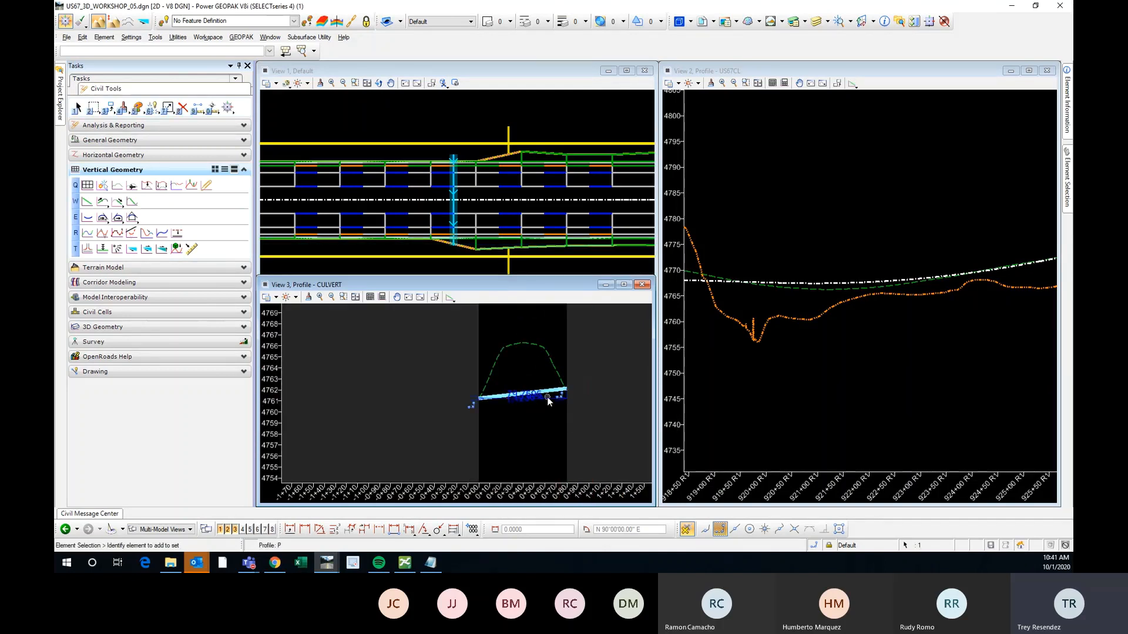
Step: Examine the new profile line against the ground profile and its crossing in plan
scroll(547, 398, up, 3)
scroll(411, 371, down, 3)
scroll(485, 371, up, 6)
scroll(525, 384, down, 3)
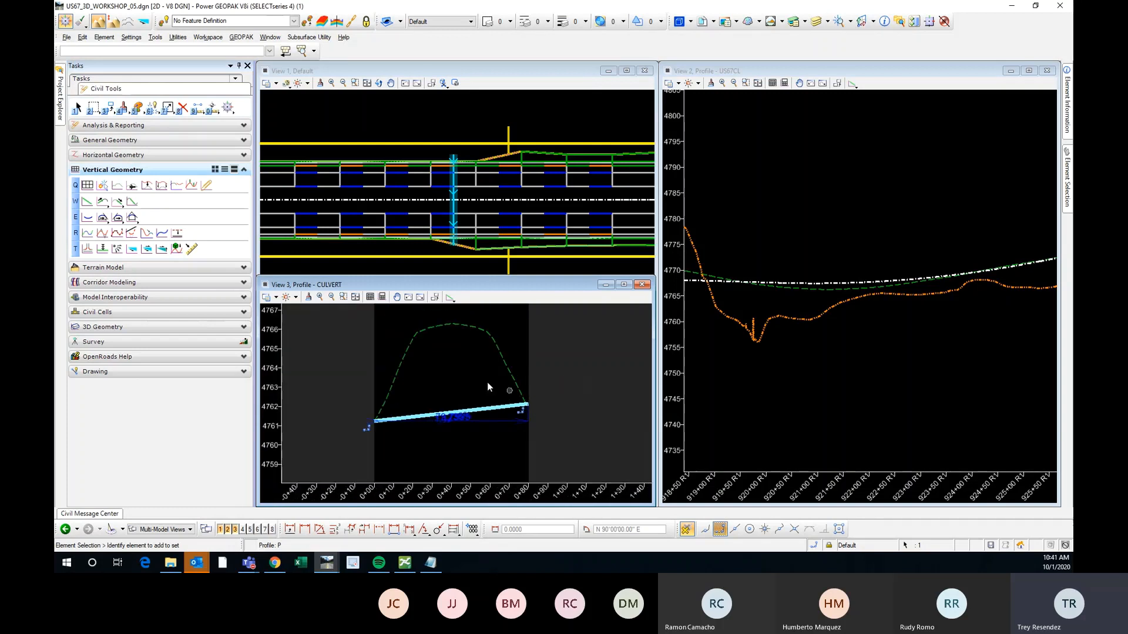
scroll(481, 388, up, 3)
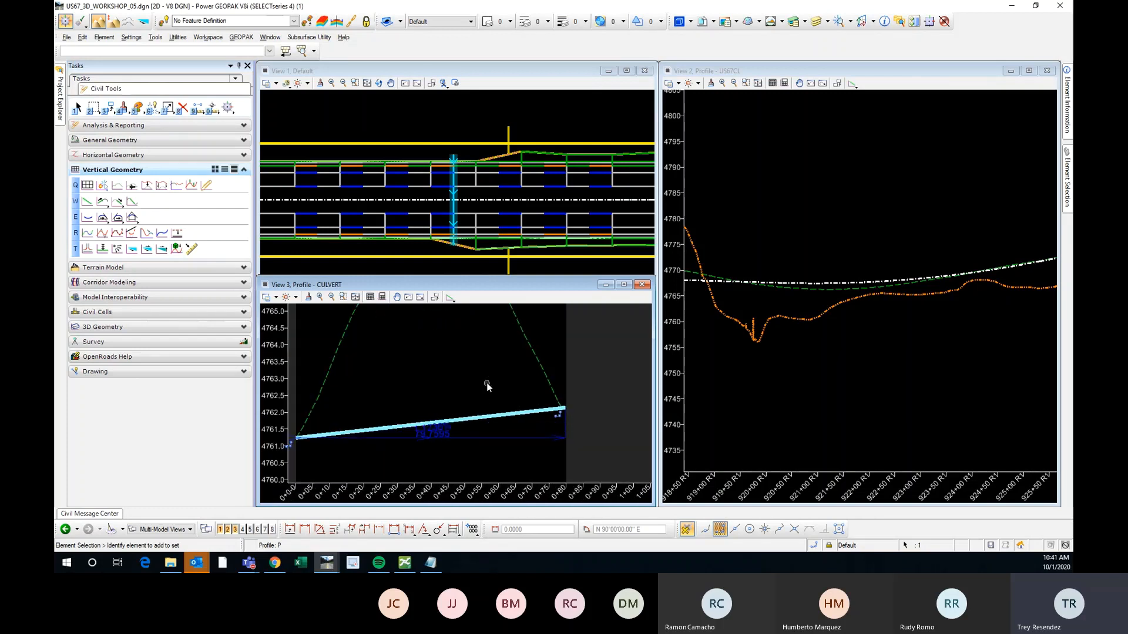
click(446, 434)
scroll(464, 399, down, 3)
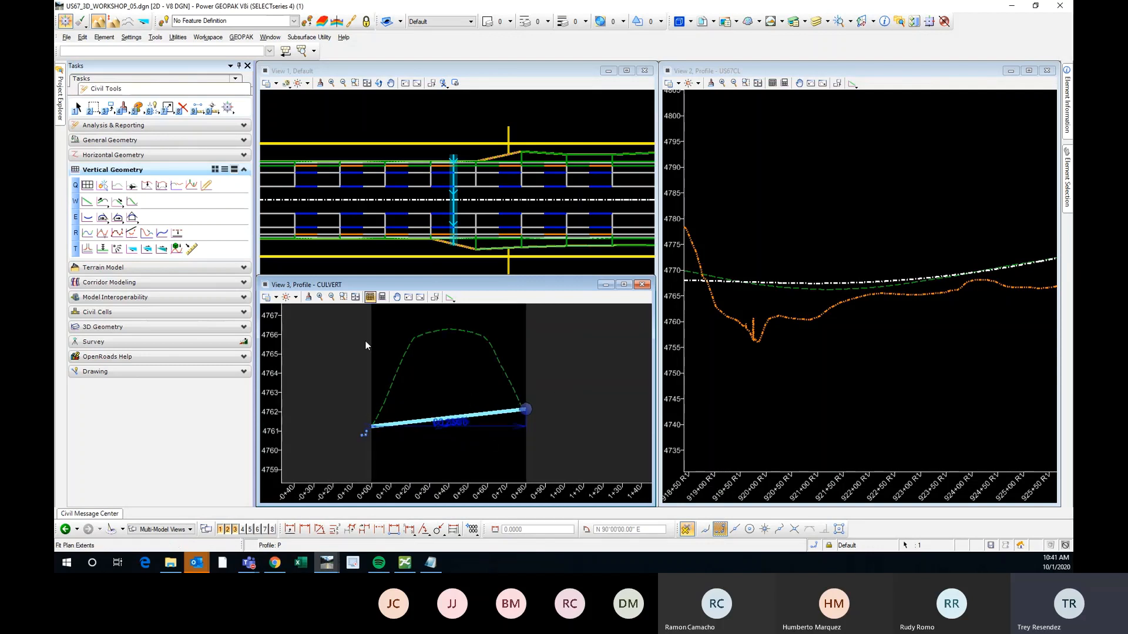
click(613, 348)
scroll(404, 144, down, 3)
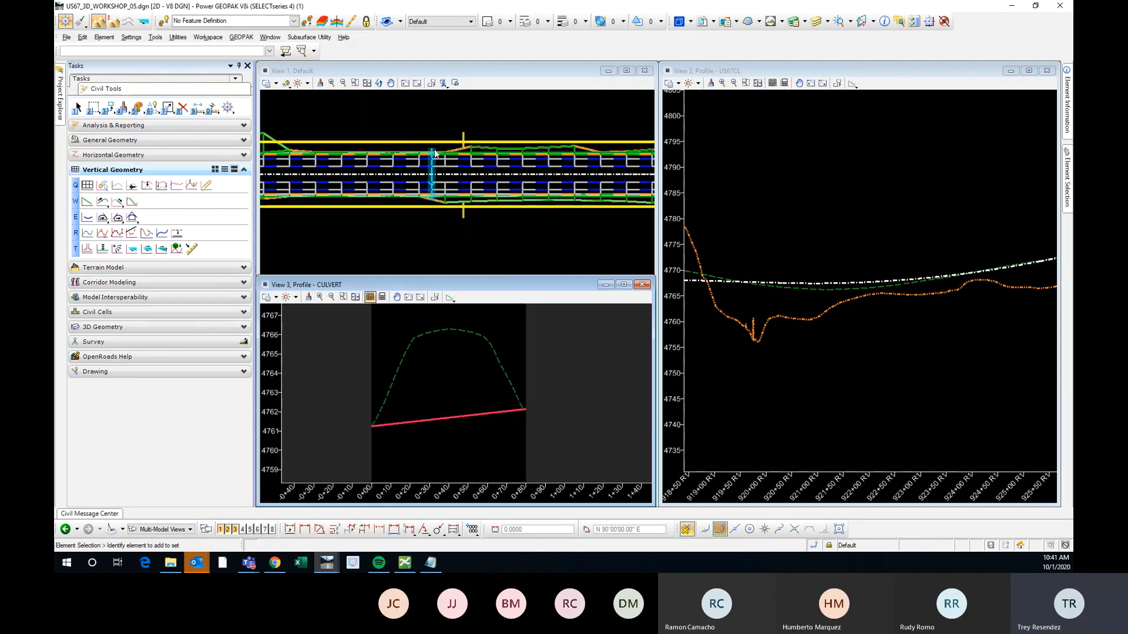
scroll(444, 156, up, 3)
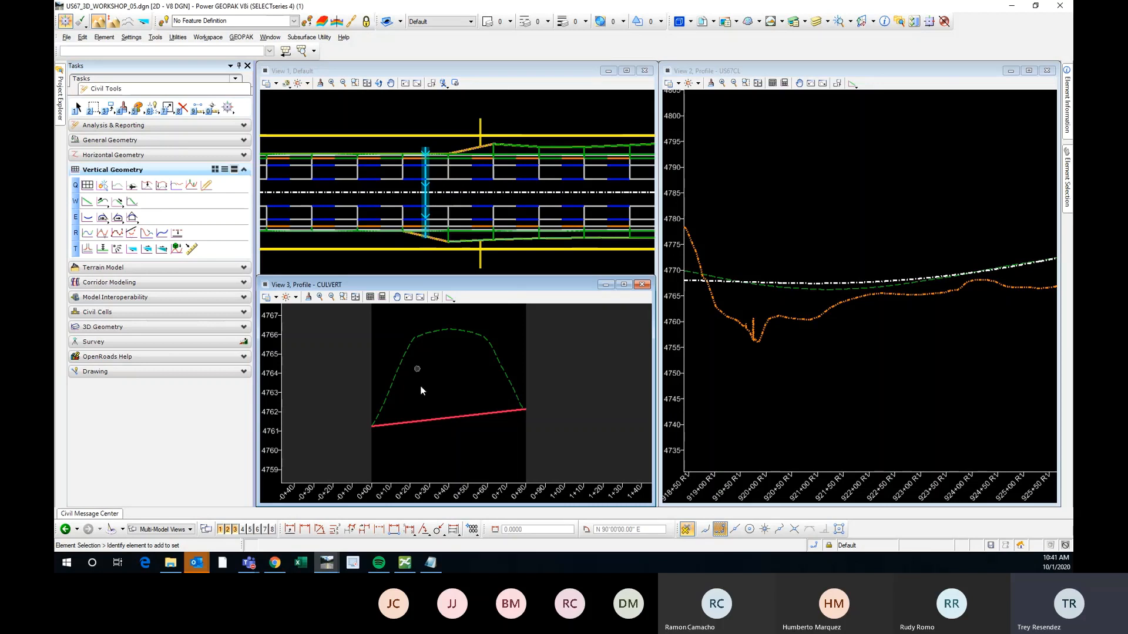
click(455, 418)
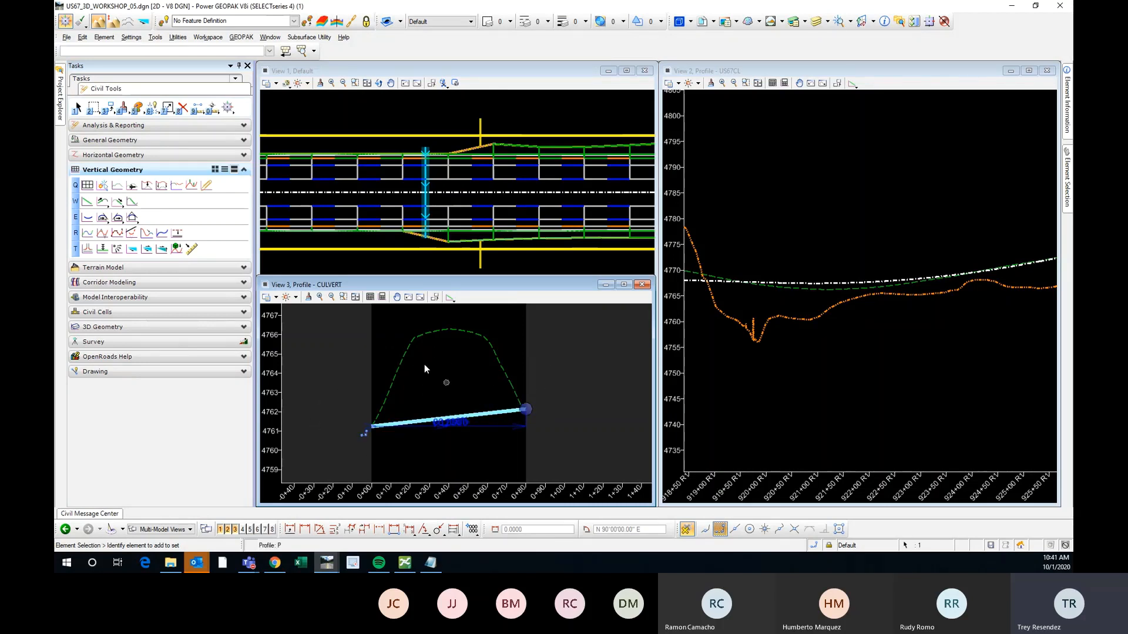
click(566, 370)
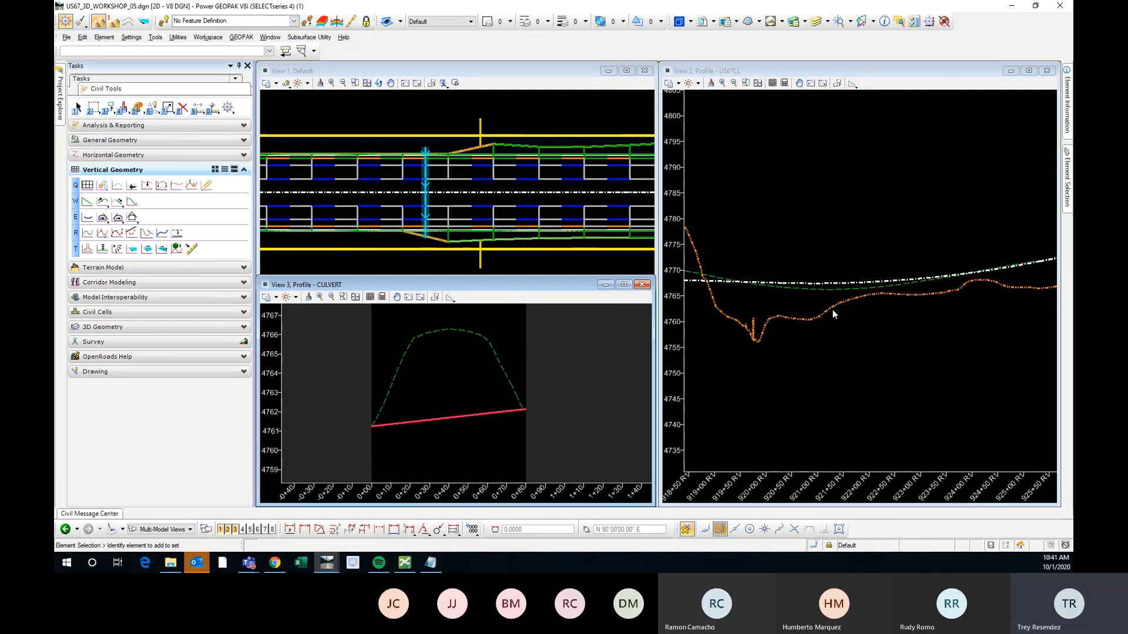
Step: Start a Profile Offset named CULVERT TOP and set its single offset to 2.5
click(176, 234)
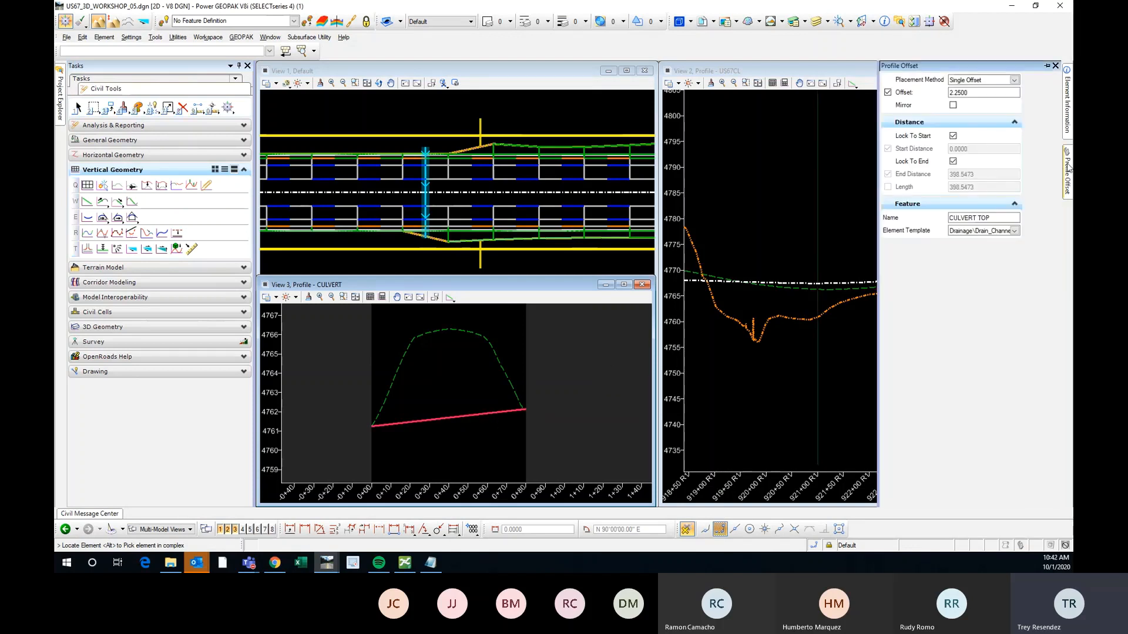
drag(985, 92, 960, 93)
drag(975, 93, 956, 93)
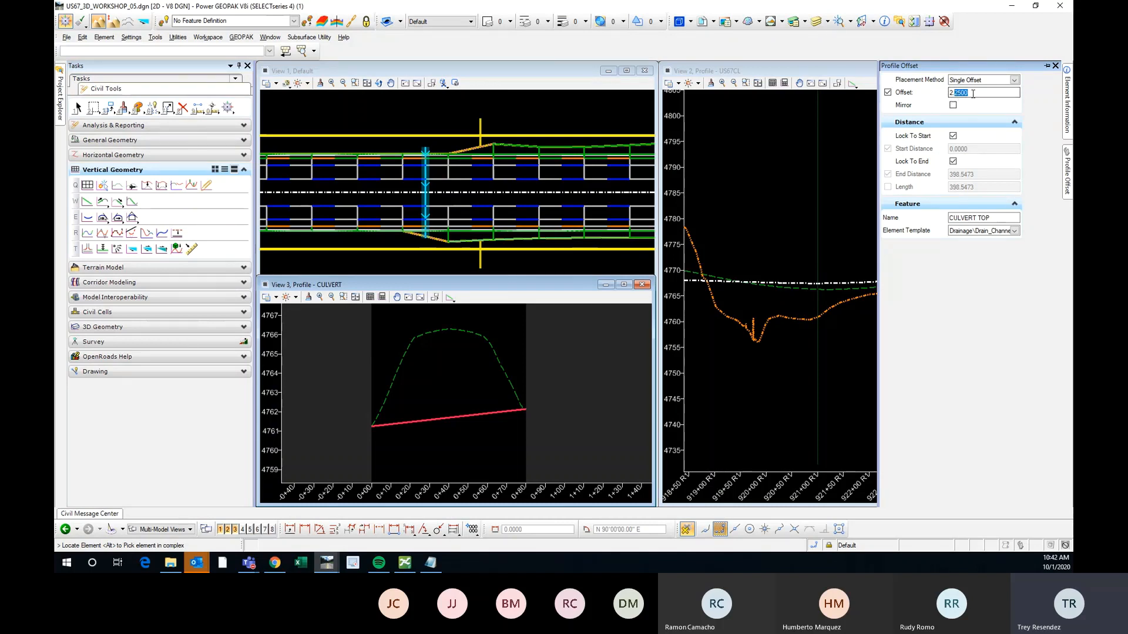
click(972, 93)
drag(974, 94, 957, 94)
text(5)
key(Tab)
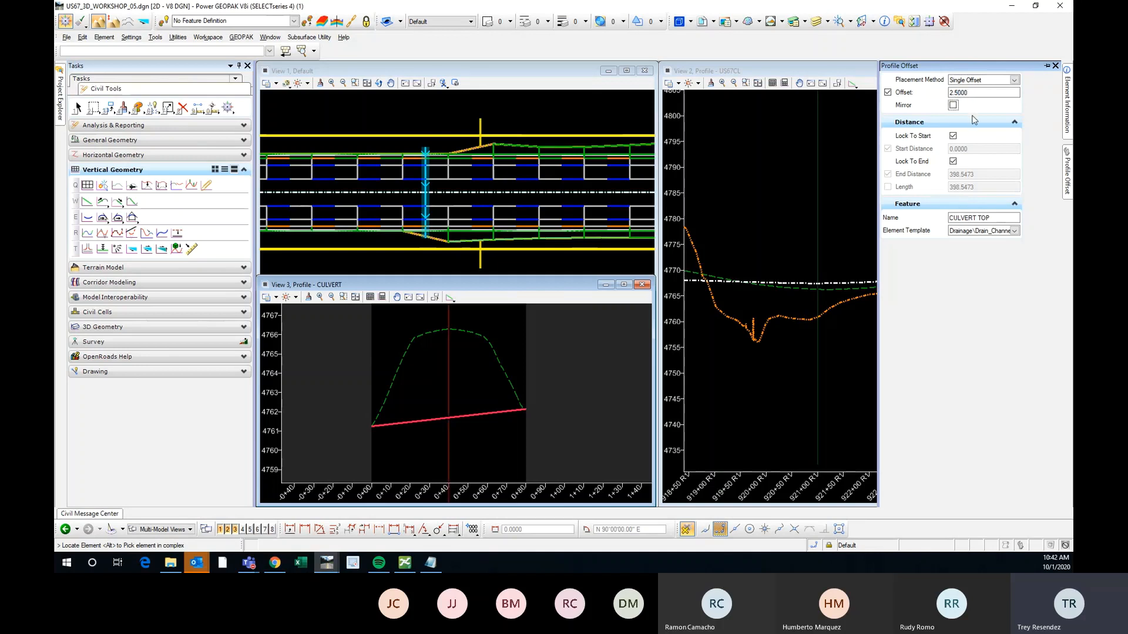
click(995, 218)
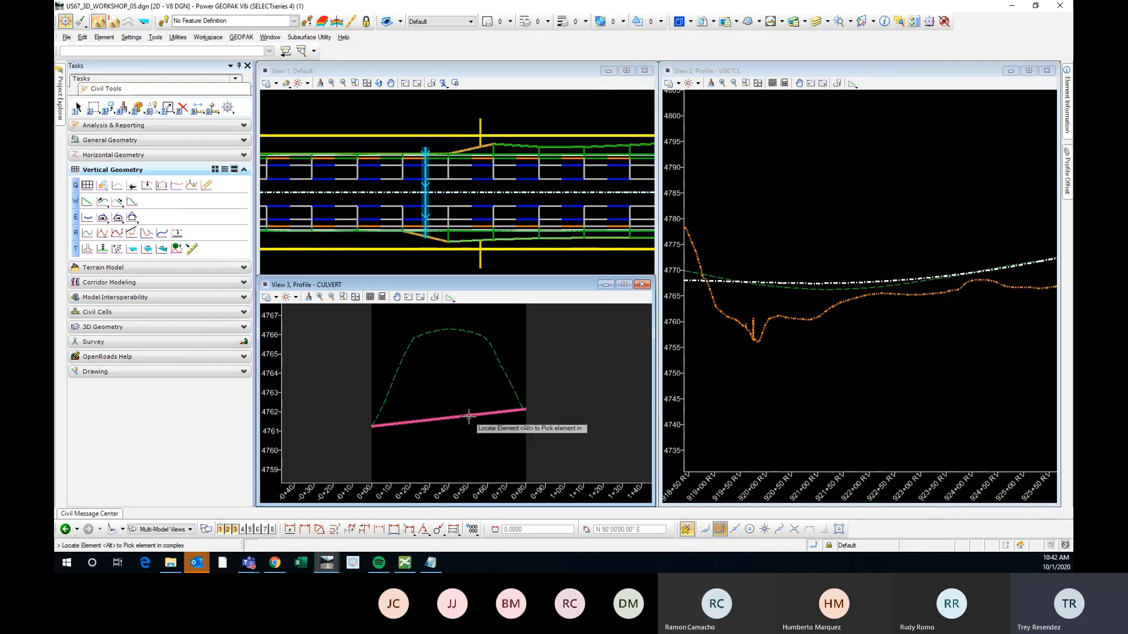
Step: Offset the culvert's bottom profile line upward by 2.5 over its full length, without mirroring
click(468, 417)
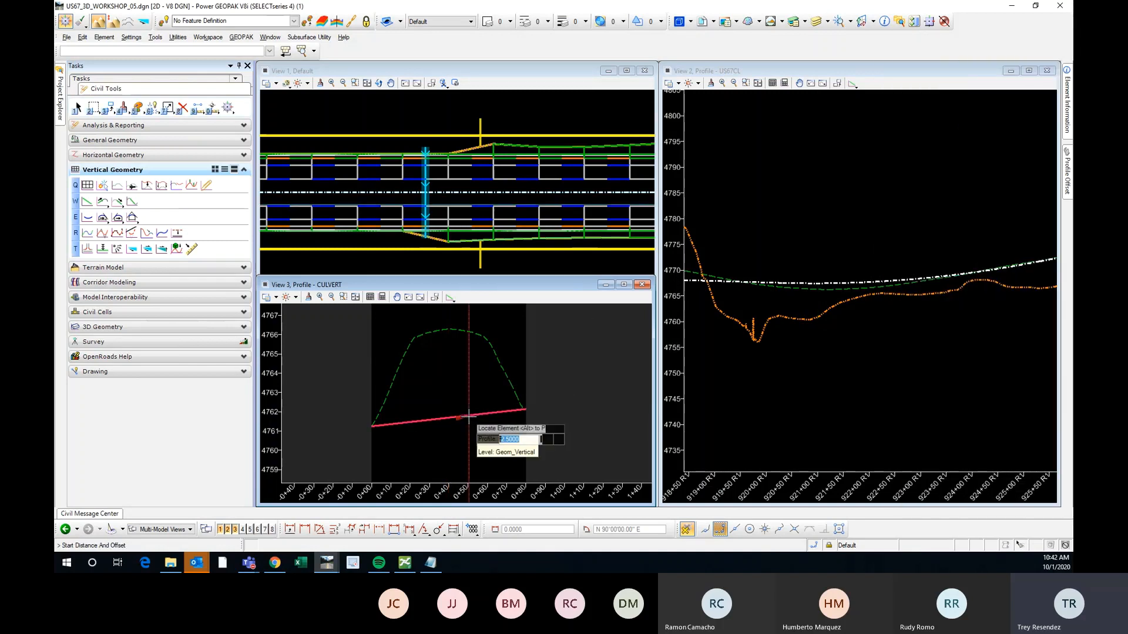
click(561, 345)
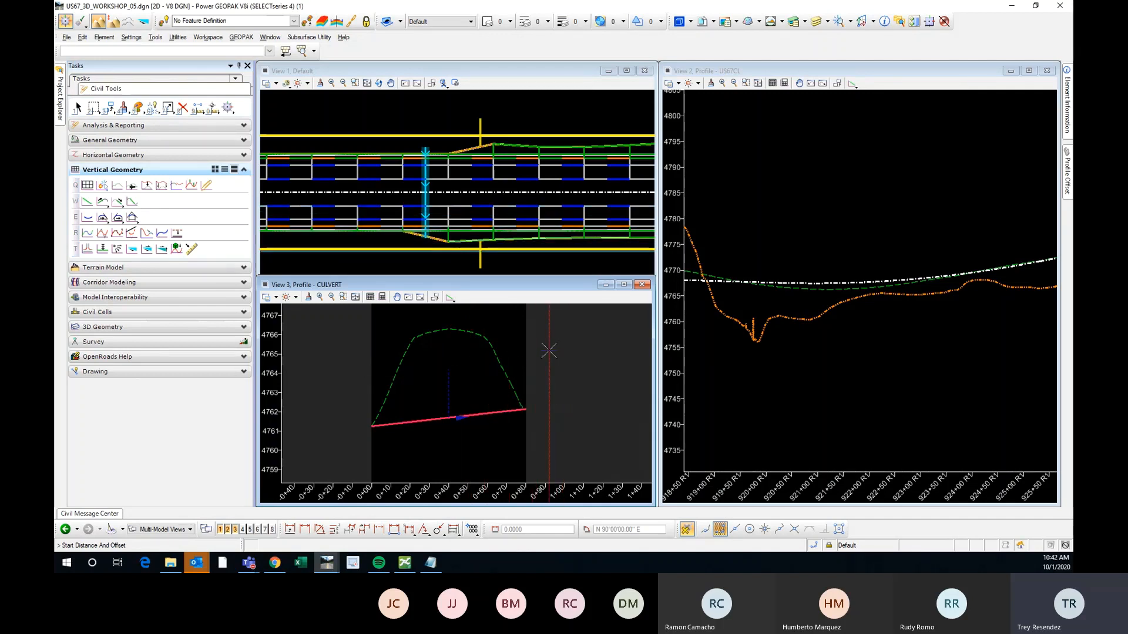
click(561, 347)
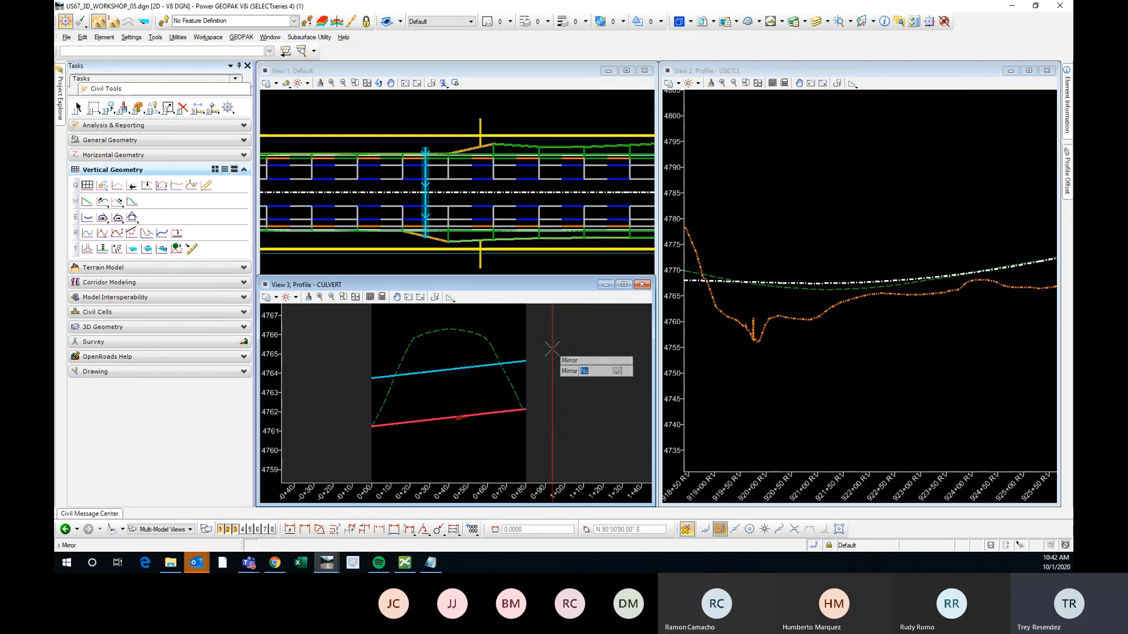
click(560, 351)
Step: Set the CULVERT TOP profile as the active profile of the CULVERT line
scroll(559, 352, down, 2)
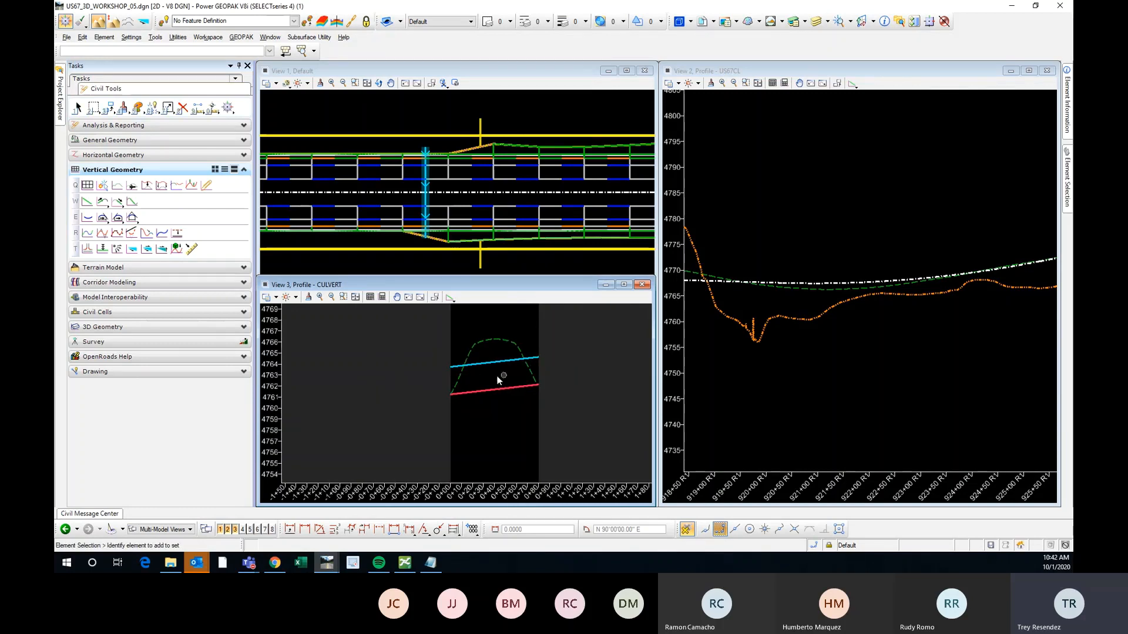
middle_drag(401, 375, 320, 370)
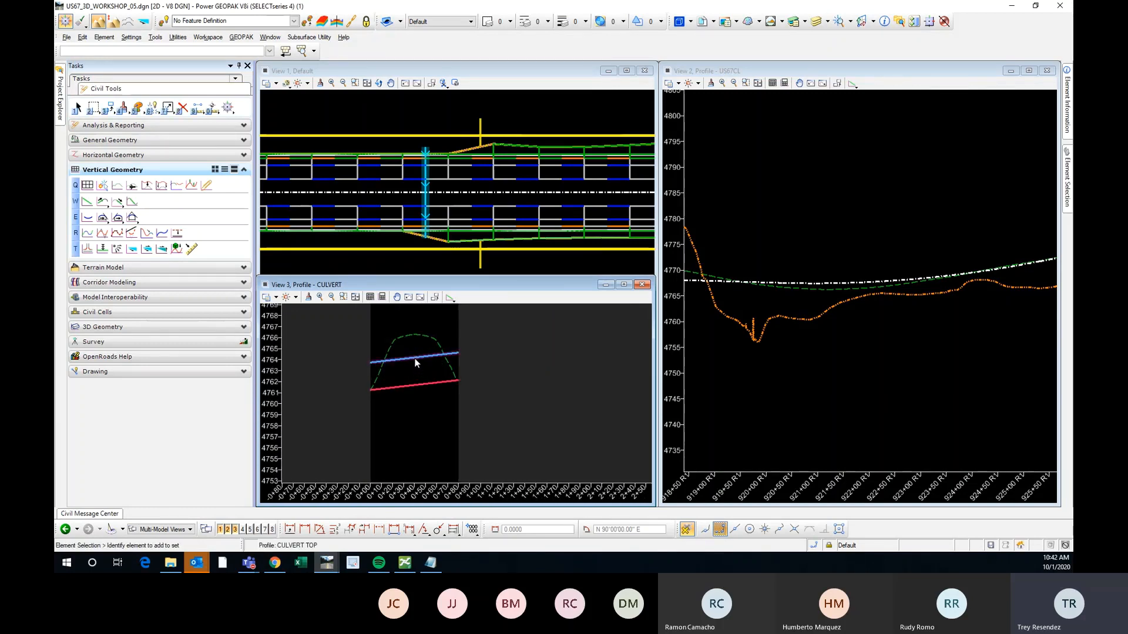
click(415, 360)
mouse_move(430, 361)
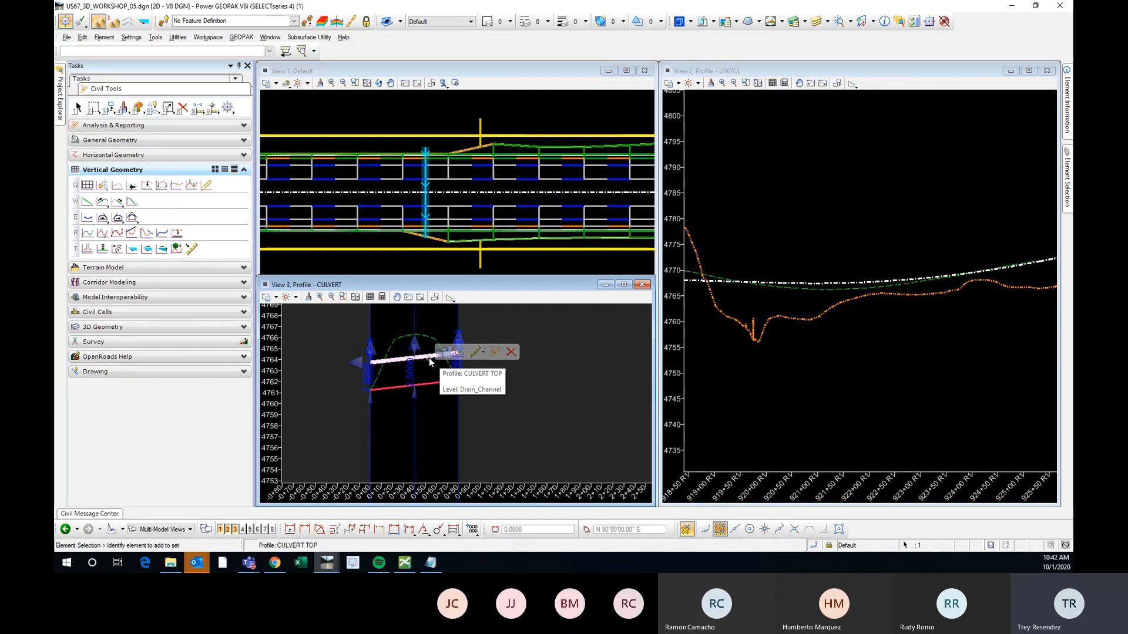
scroll(462, 354, up, 2)
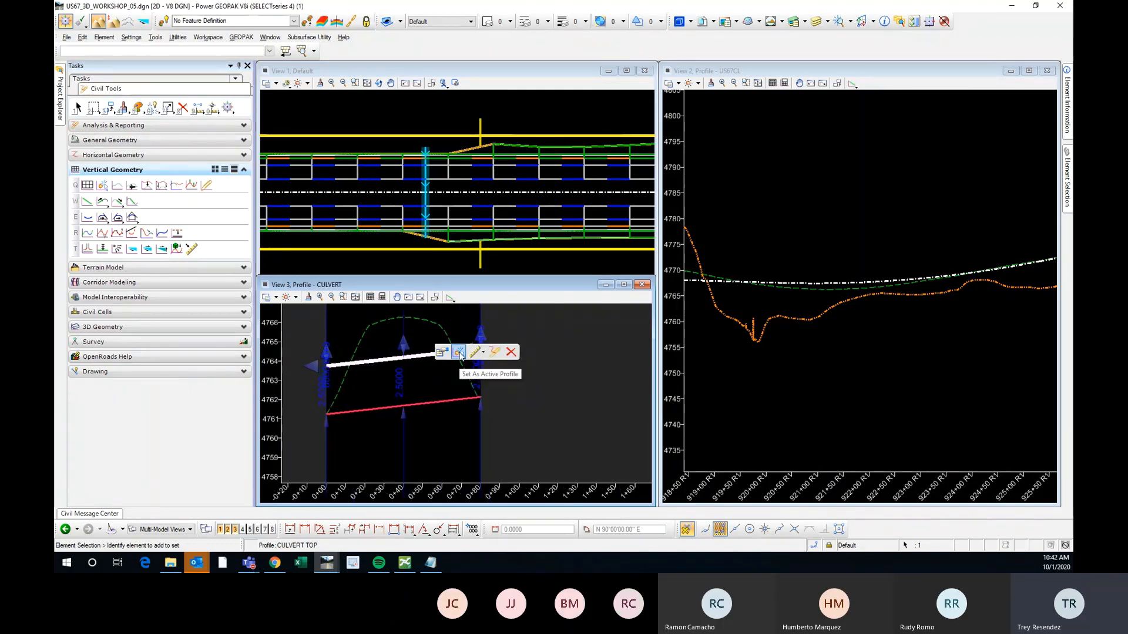
click(461, 355)
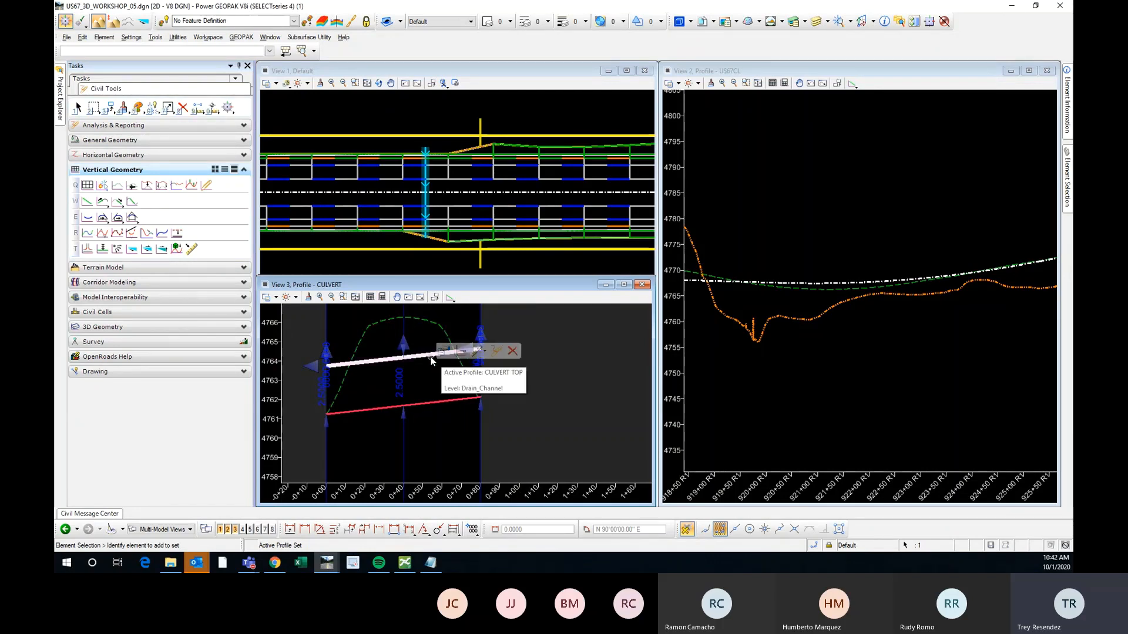
Step: Close the CULVERT profile view and show the CULVERT line's intersection point in the US67CL profile
click(641, 286)
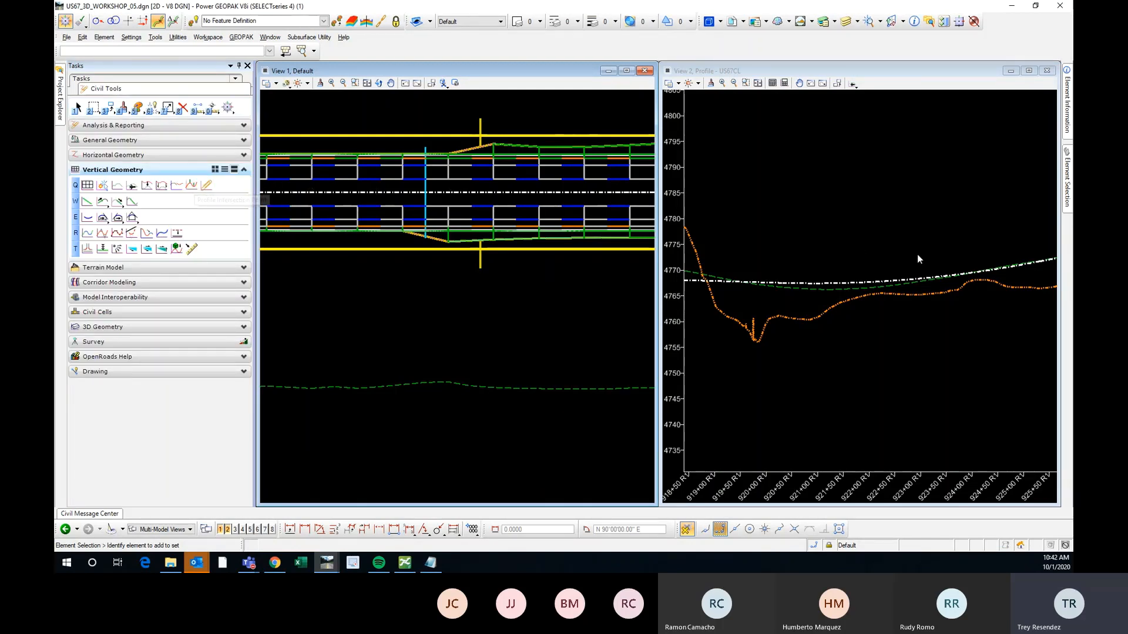
scroll(816, 241, down, 2)
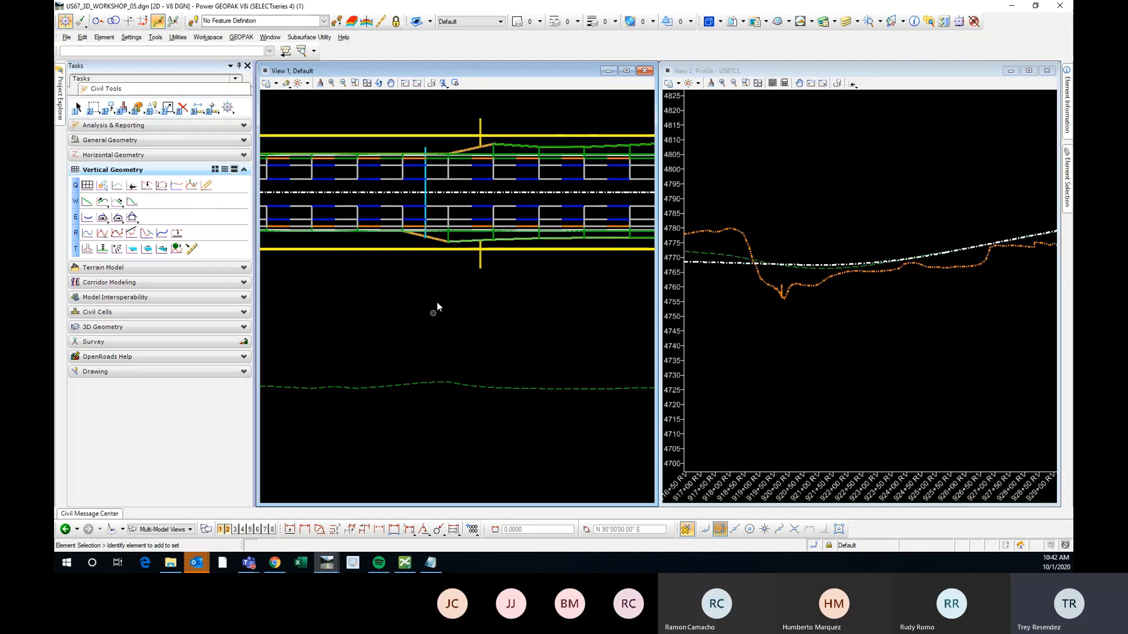
click(192, 186)
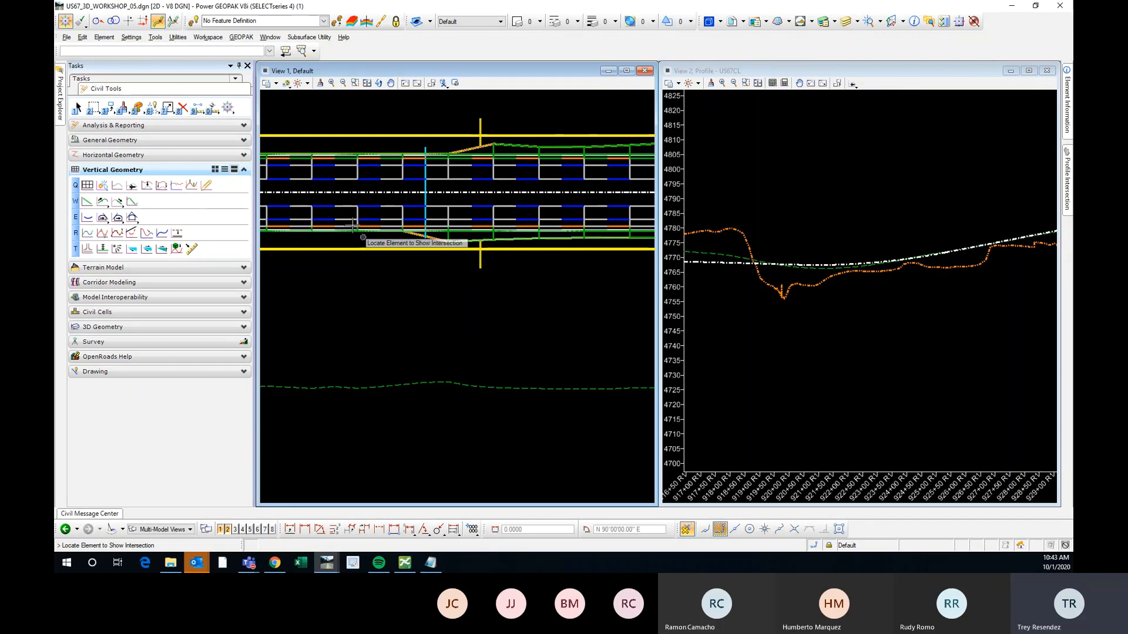
click(350, 192)
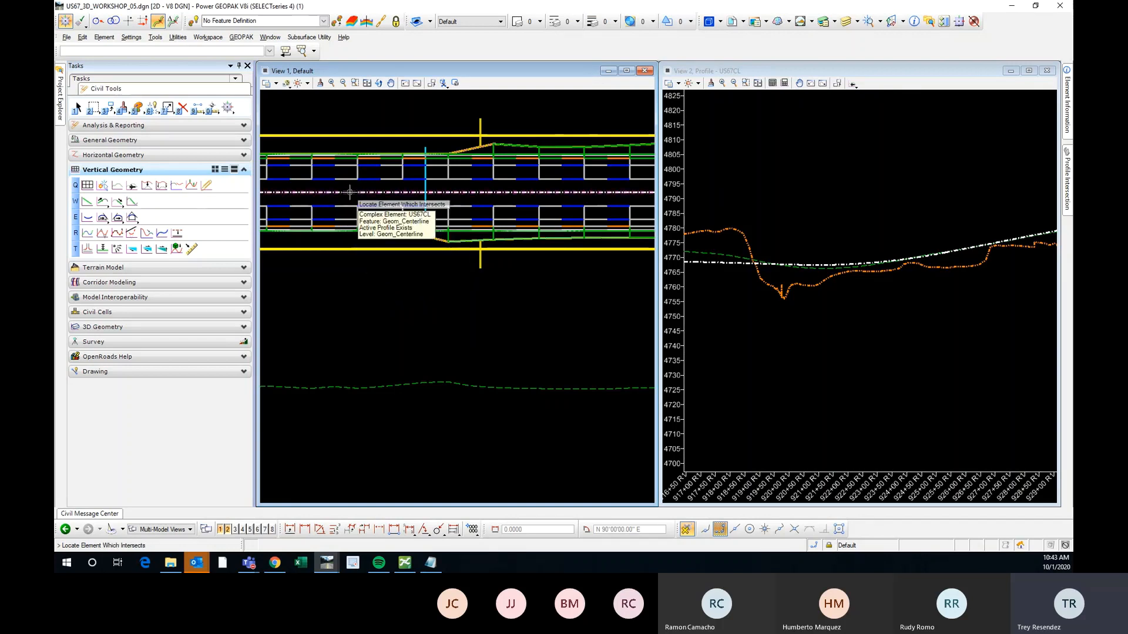
scroll(427, 125, up, 2)
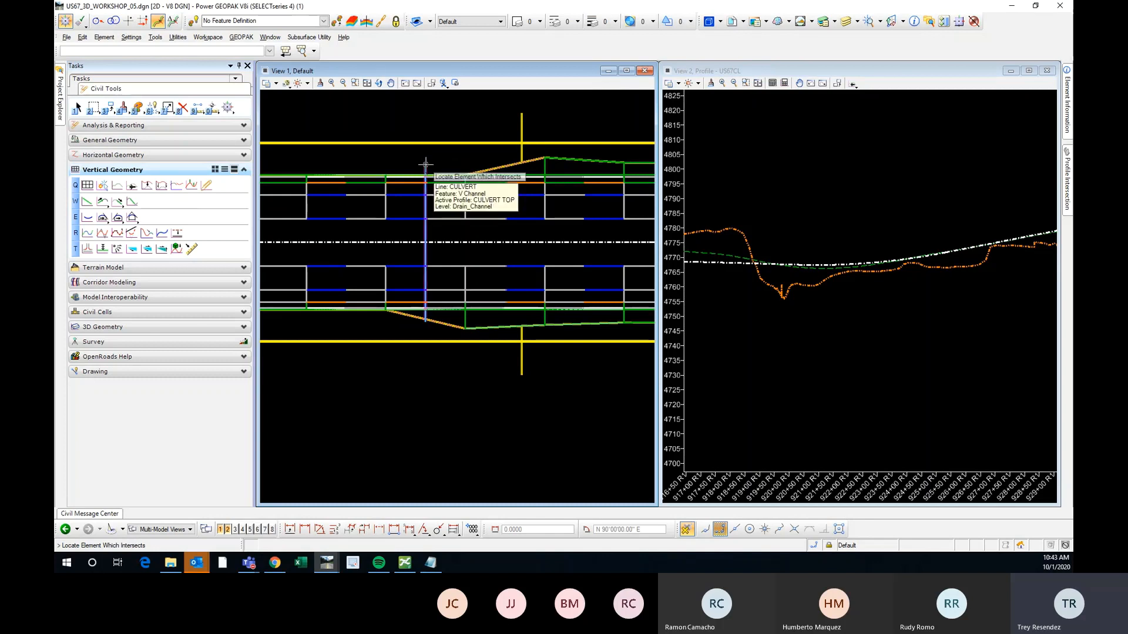
click(426, 163)
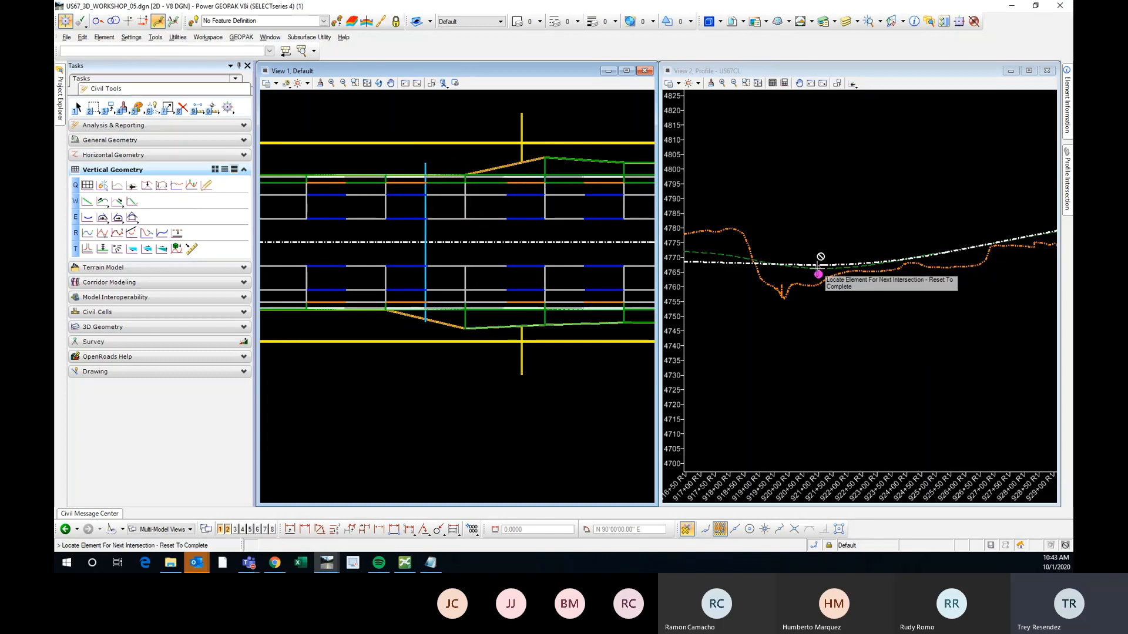
scroll(819, 282, up, 4)
scroll(820, 282, up, 1)
scroll(872, 270, down, 2)
right_click(864, 221)
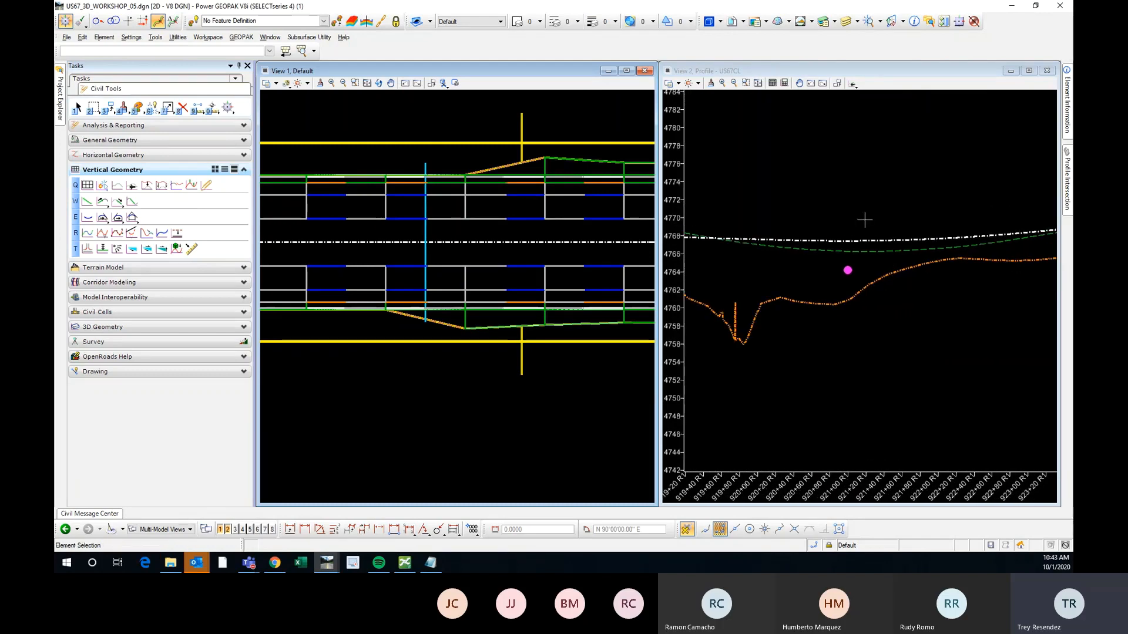
Step: Start a Profile Offset for the US67CL profile, named STRUCTURE DEPTH, with a single offset of 2.0
click(844, 240)
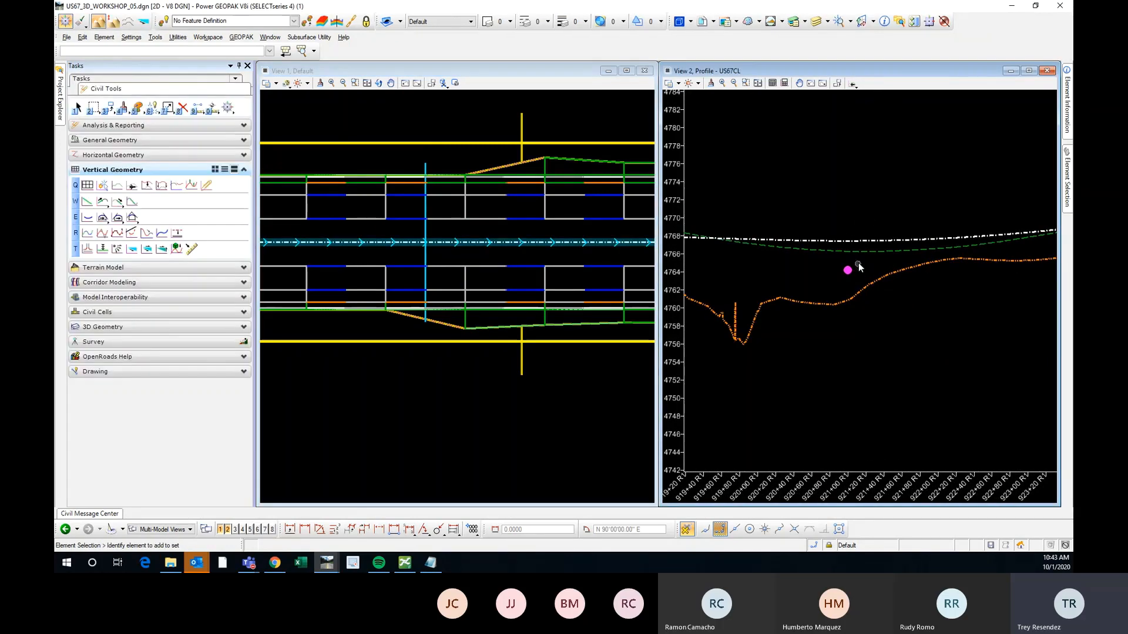
scroll(846, 272, up, 2)
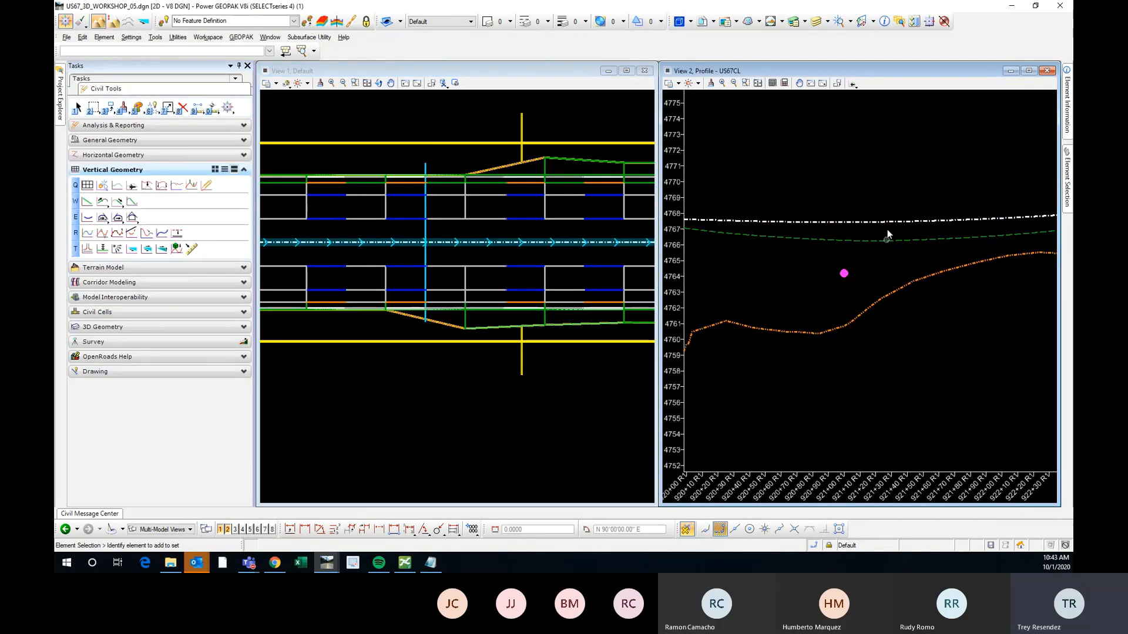
scroll(773, 257, down, 4)
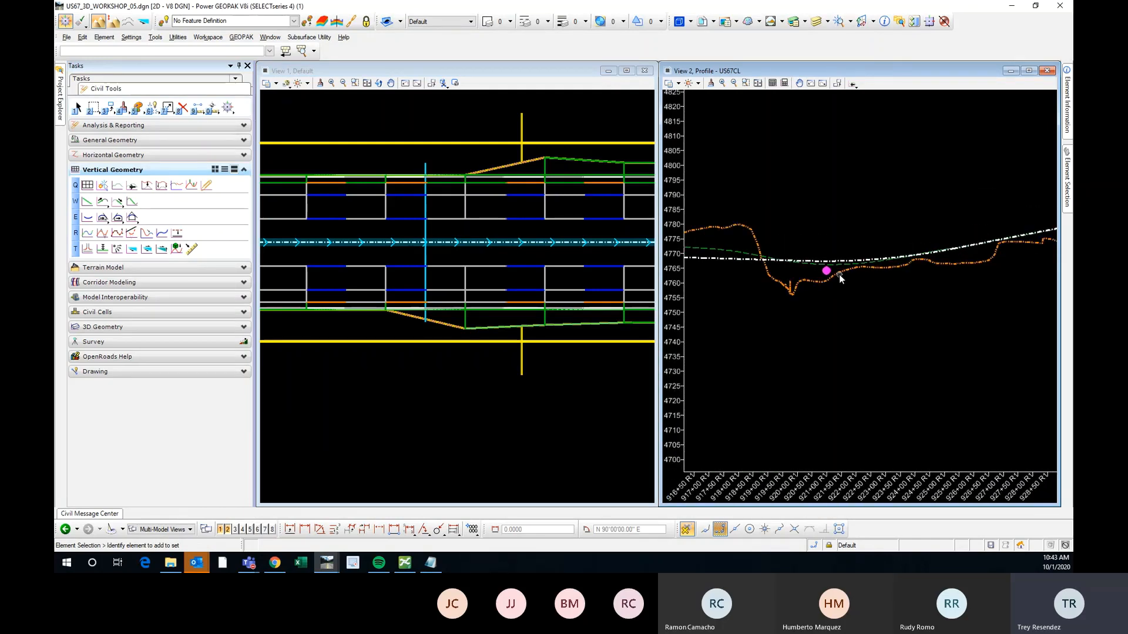
scroll(843, 274, up, 2)
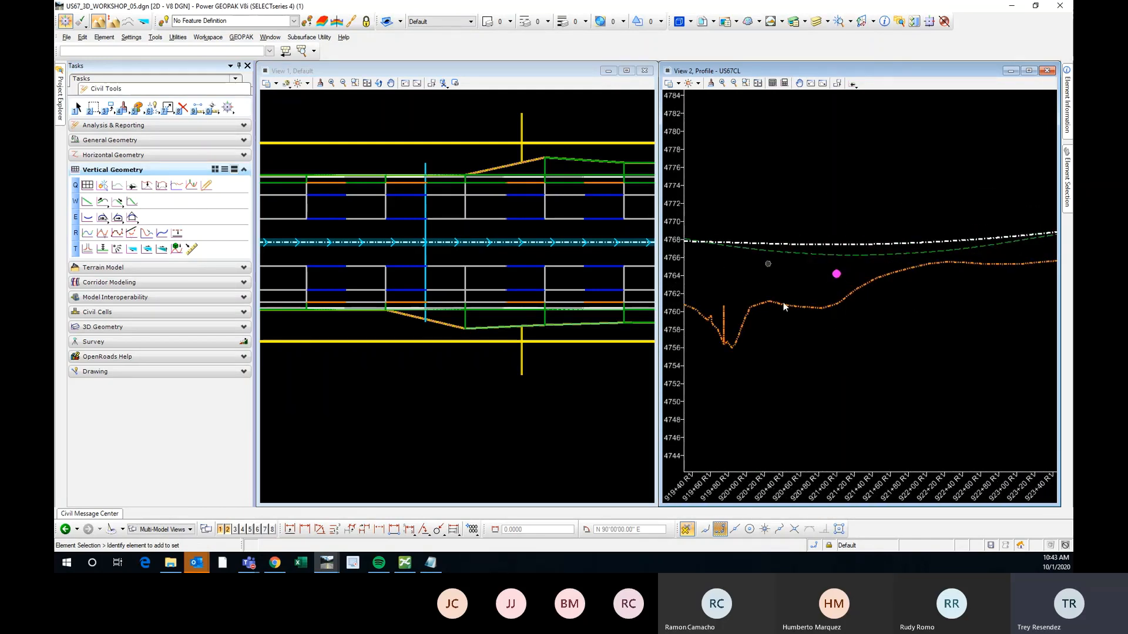
scroll(831, 257, up, 3)
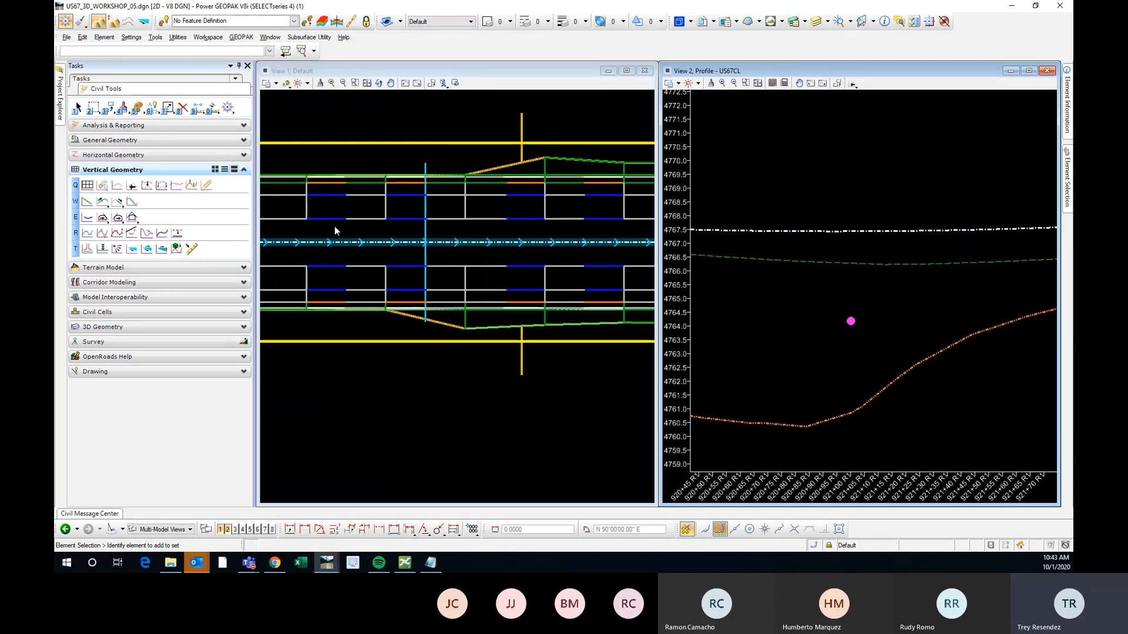
click(178, 237)
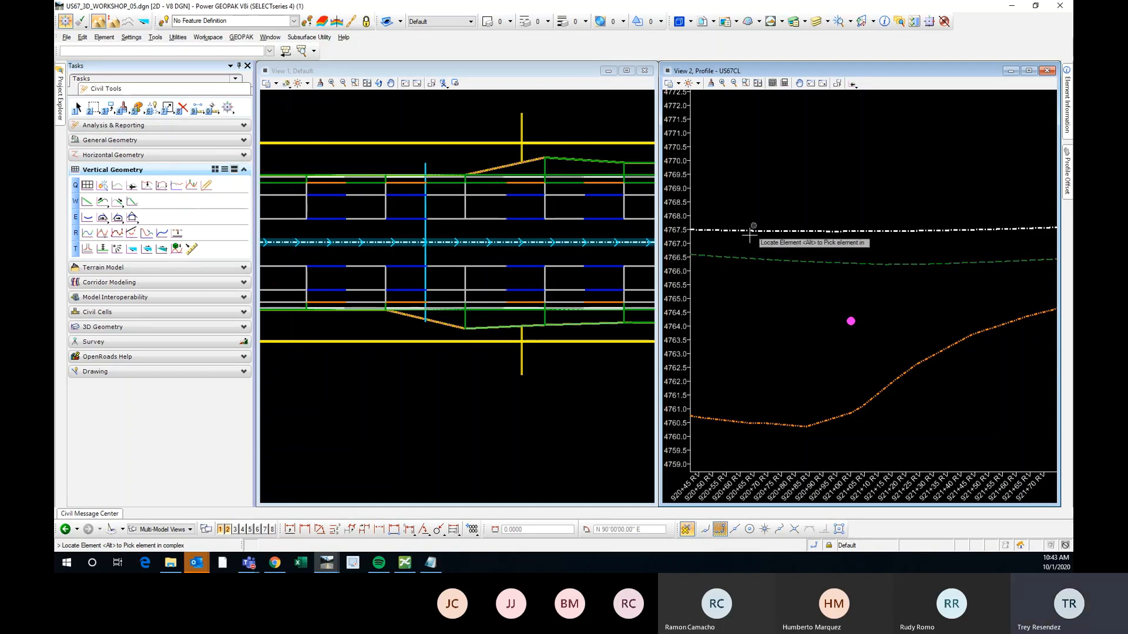
scroll(754, 235, down, 3)
scroll(818, 237, down, 3)
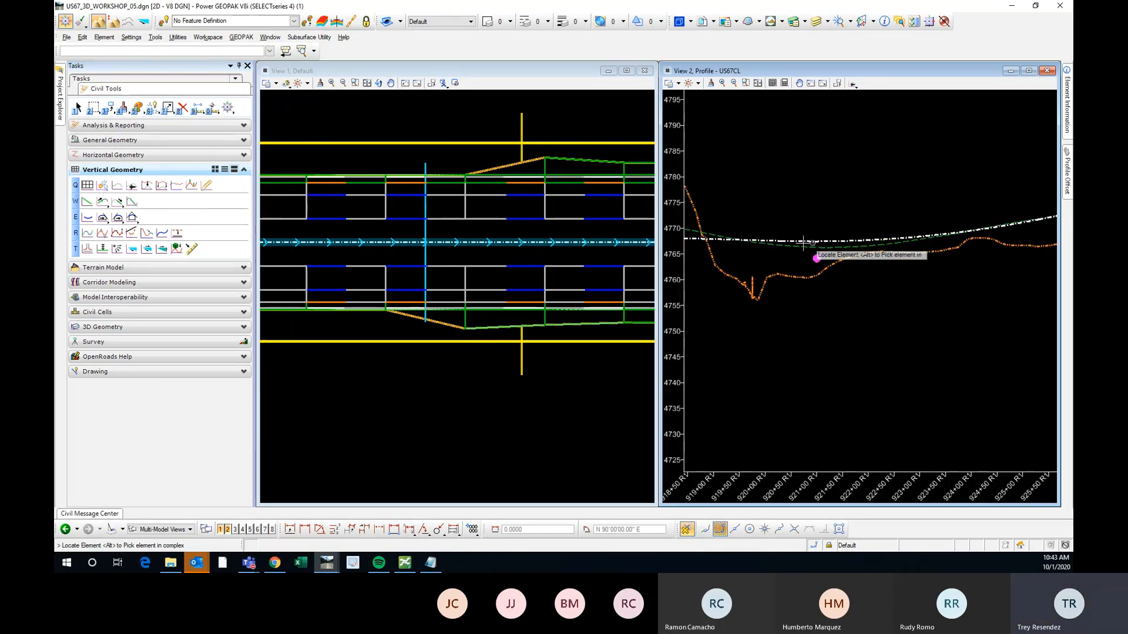
mouse_move(1067, 173)
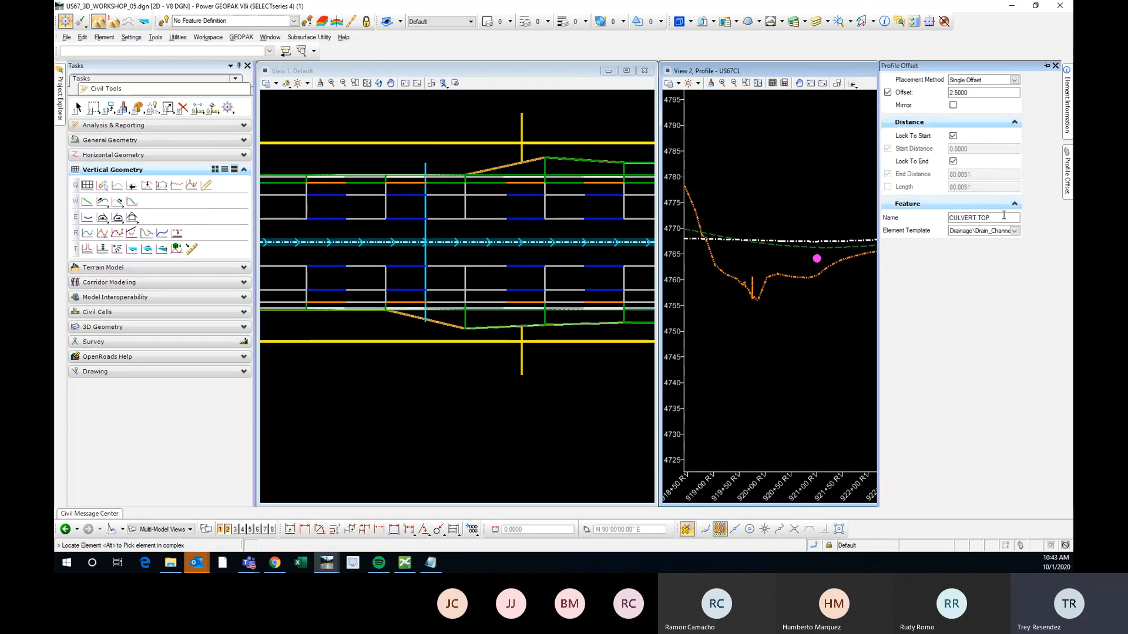
triple_click(975, 217)
text(STRUCTURE DEPTH)
drag(971, 92, 955, 93)
key(BackSpace)
Step: Set the offset's element template to Road_EdgeOfPavement from the Linear group
click(1014, 231)
scroll(989, 269, down, 4)
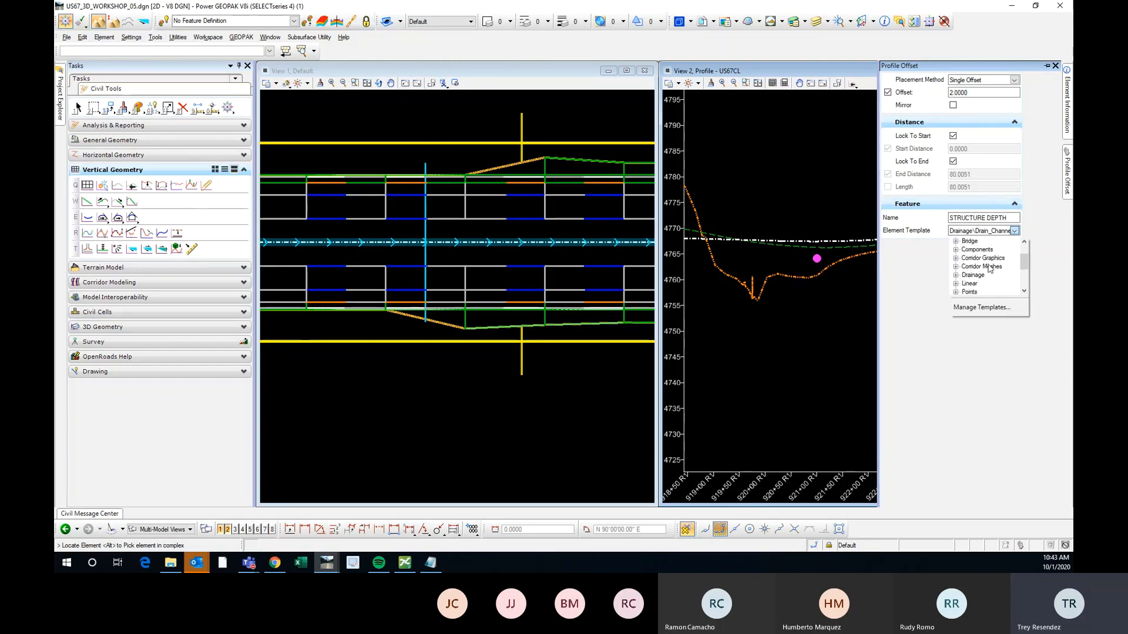
scroll(959, 265, up, 1)
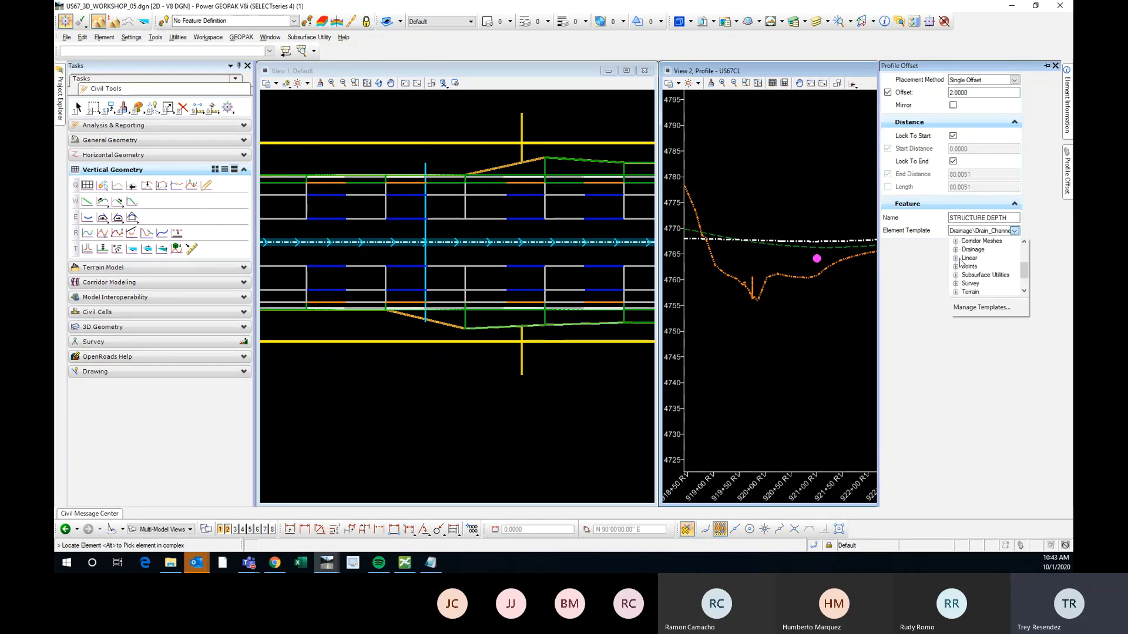
click(955, 258)
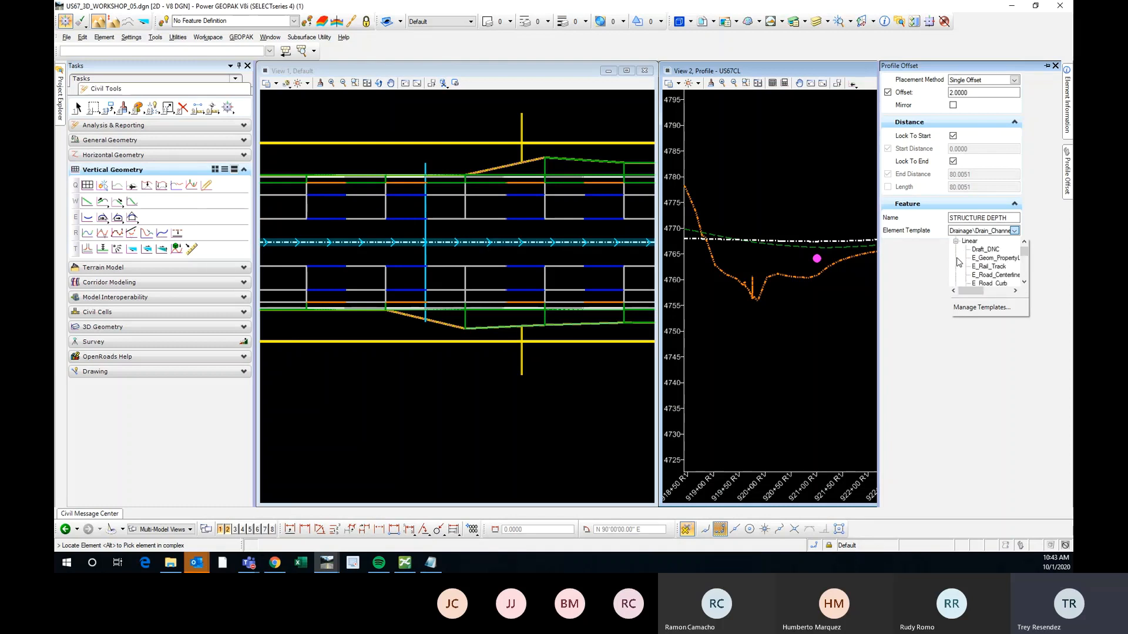
scroll(981, 271, down, 10)
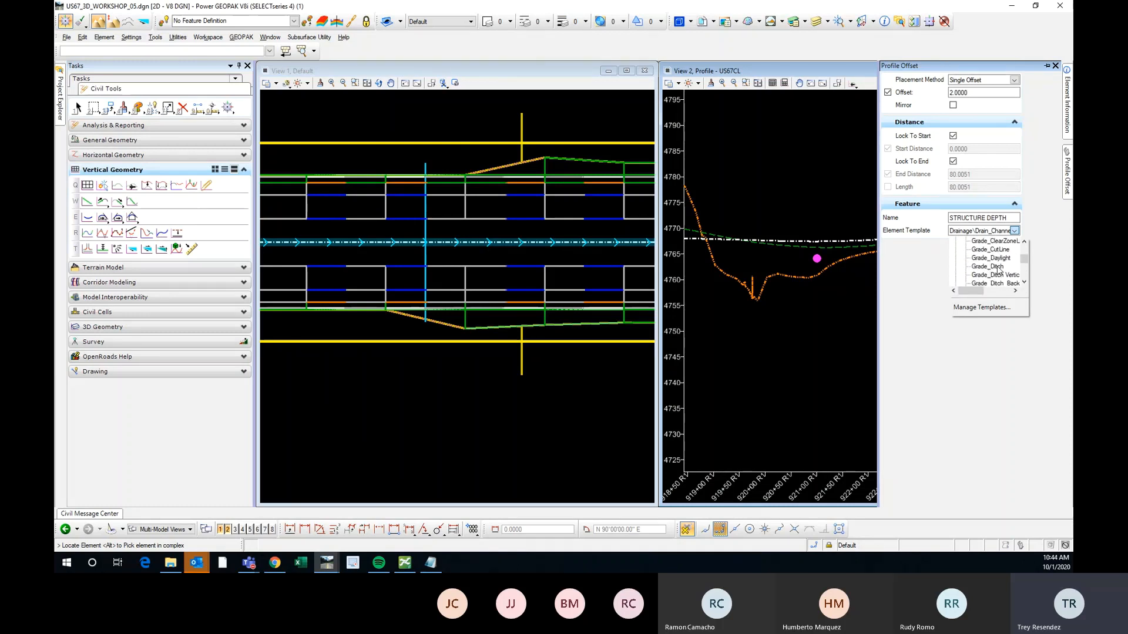
scroll(986, 271, down, 10)
scroll(994, 270, down, 5)
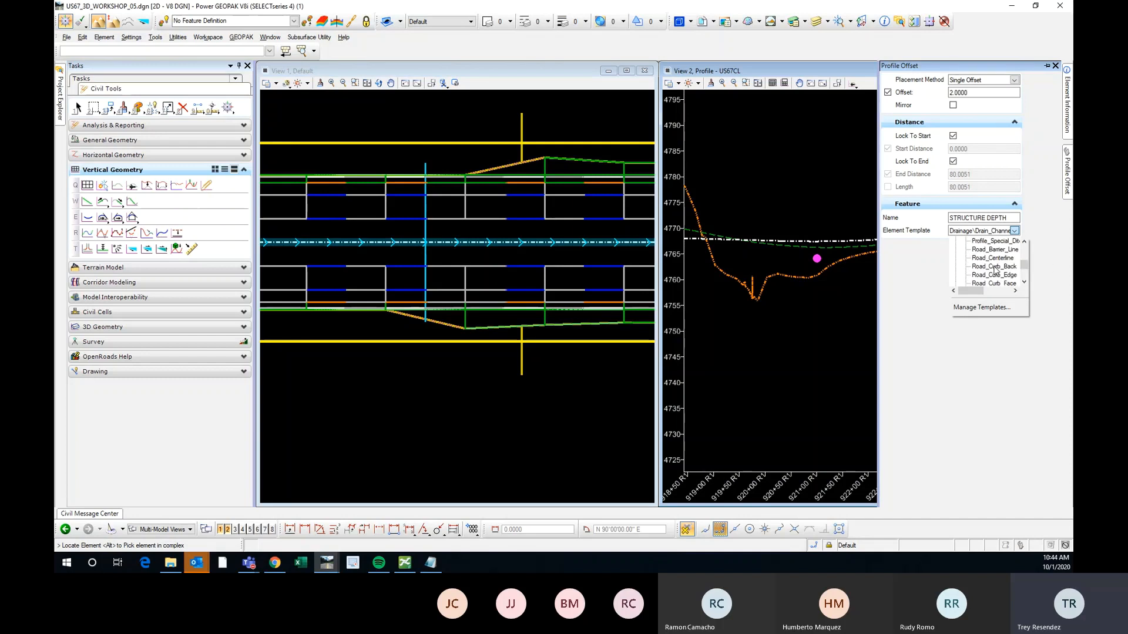
scroll(996, 271, down, 4)
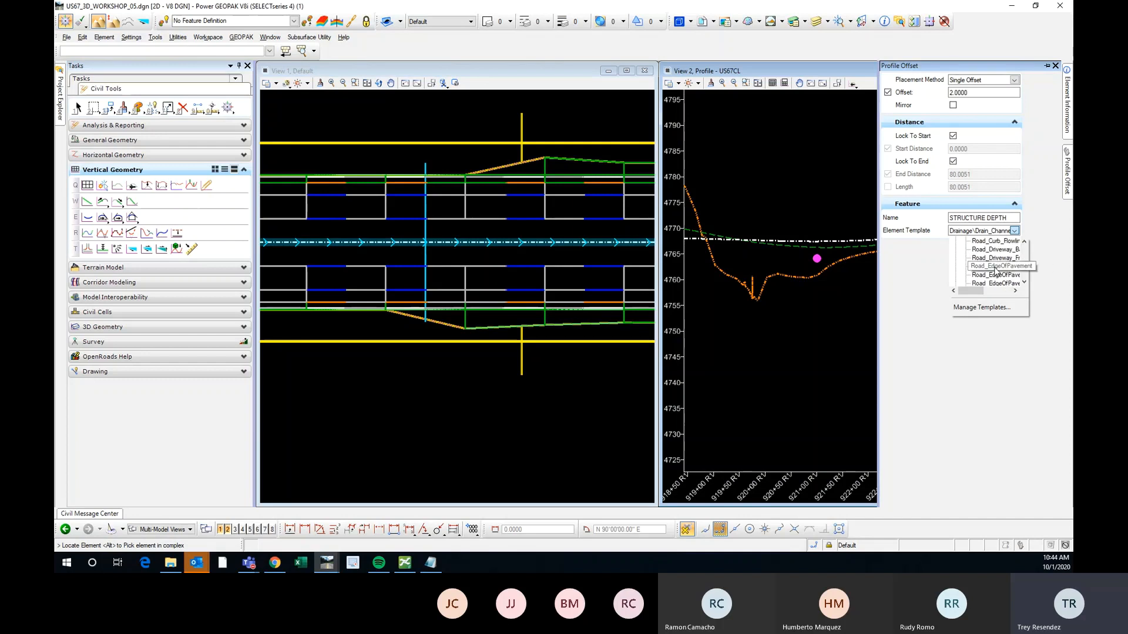
click(998, 269)
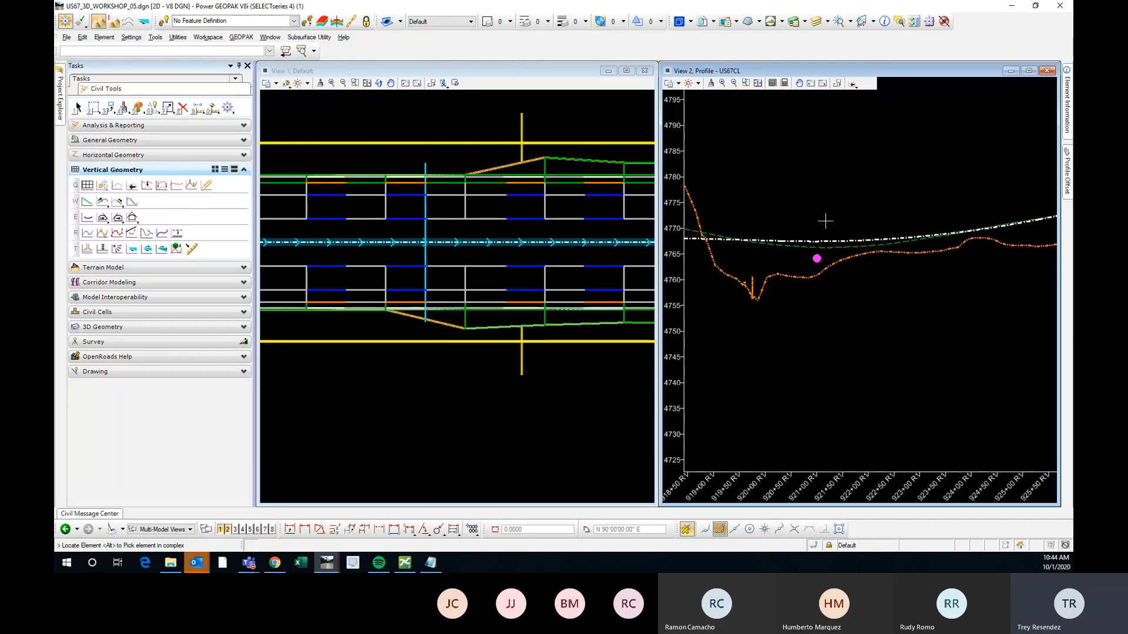
Step: Offset the US67CL active profile by -2 over its full length, without mirroring
scroll(821, 239, up, 1)
click(816, 242)
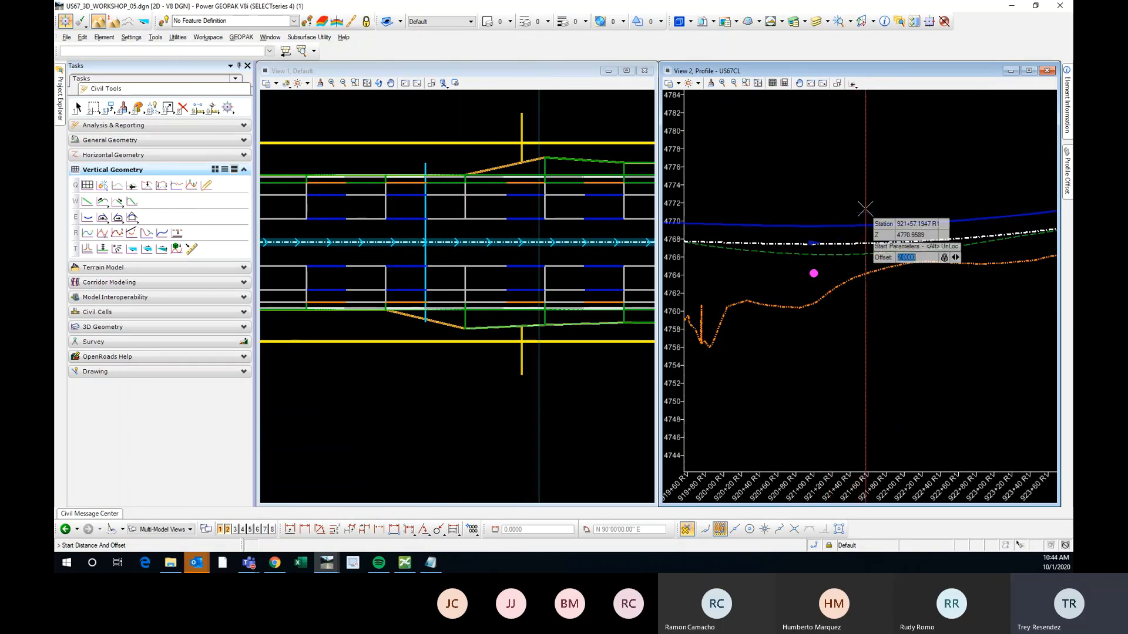
text(-2)
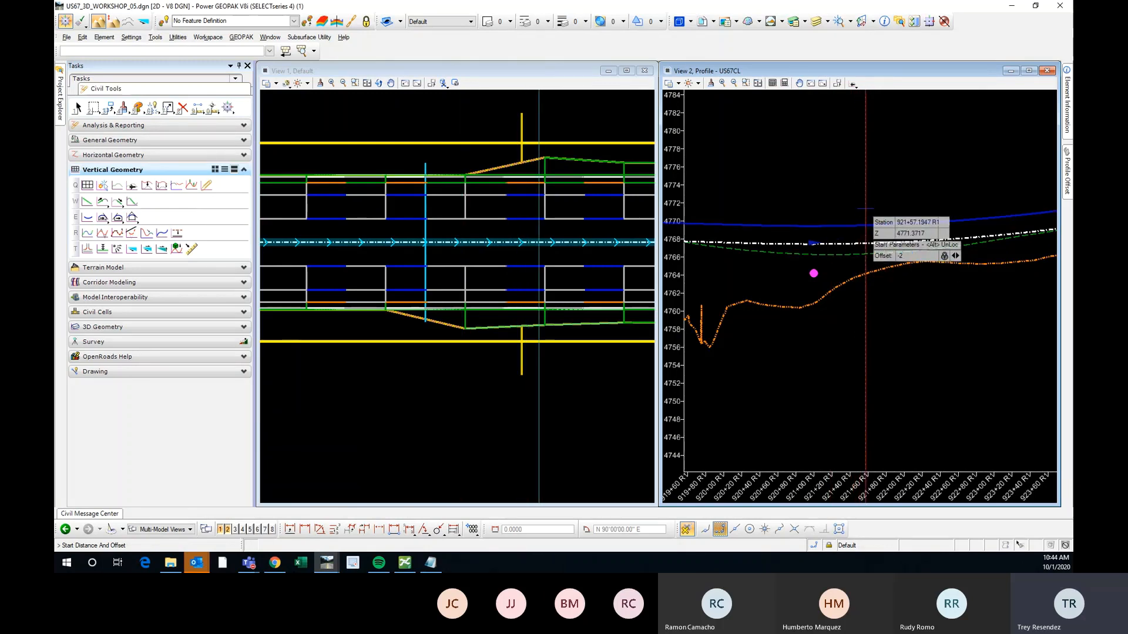
click(865, 209)
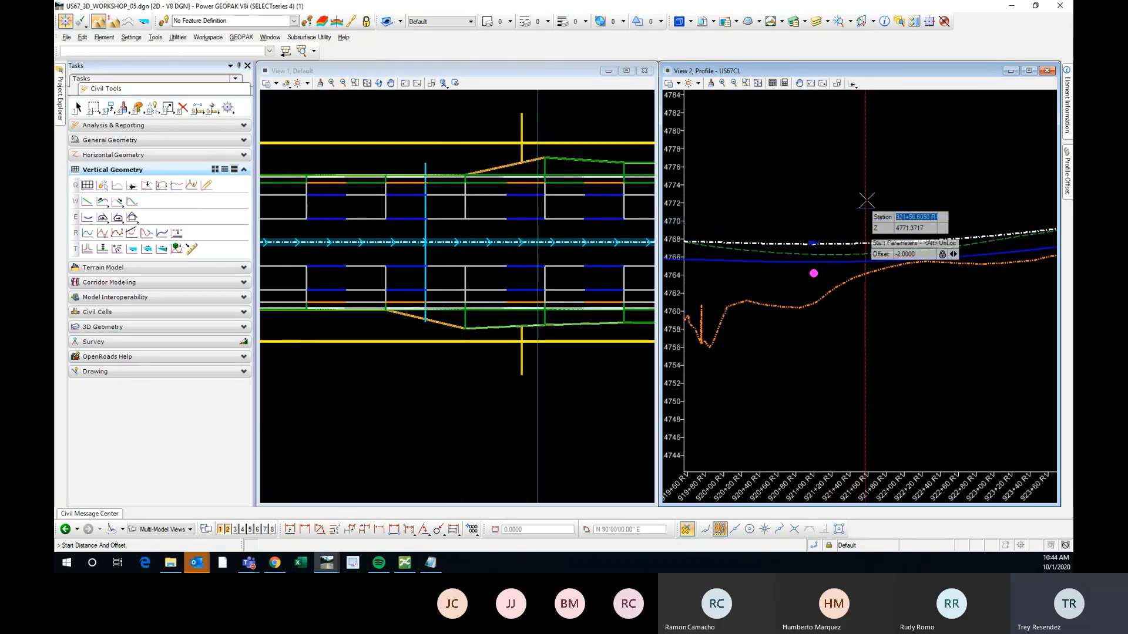
click(893, 174)
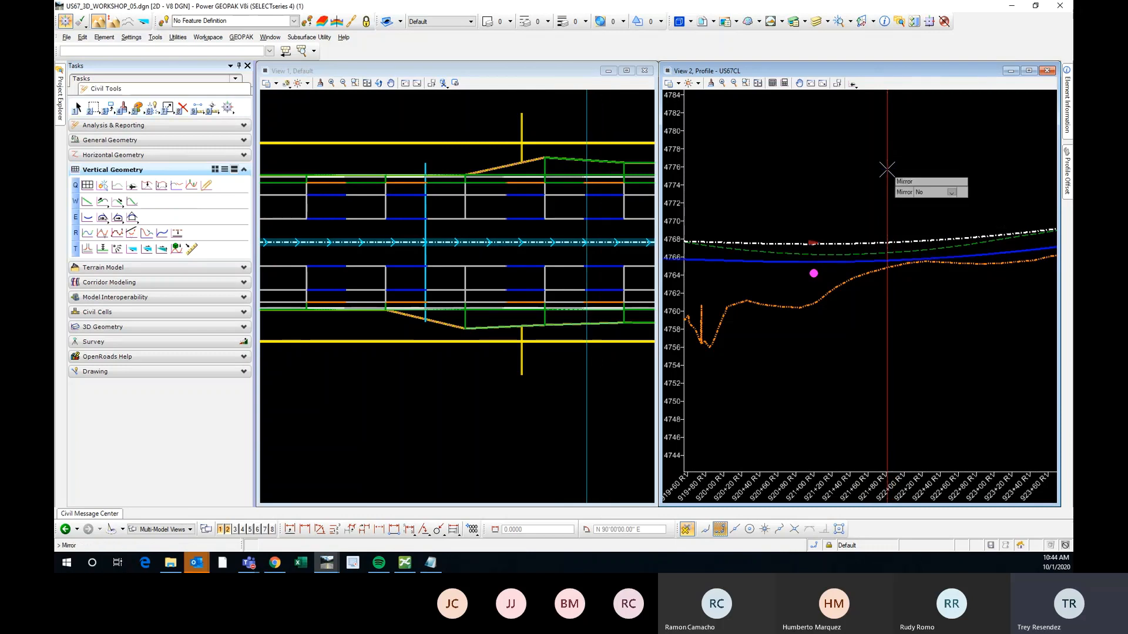
click(901, 216)
scroll(951, 253, down, 4)
key(Escape)
Step: Examine the culvert intersection point's position relative to the structure depth line and the ground in the US67CL profile
scroll(921, 256, up, 6)
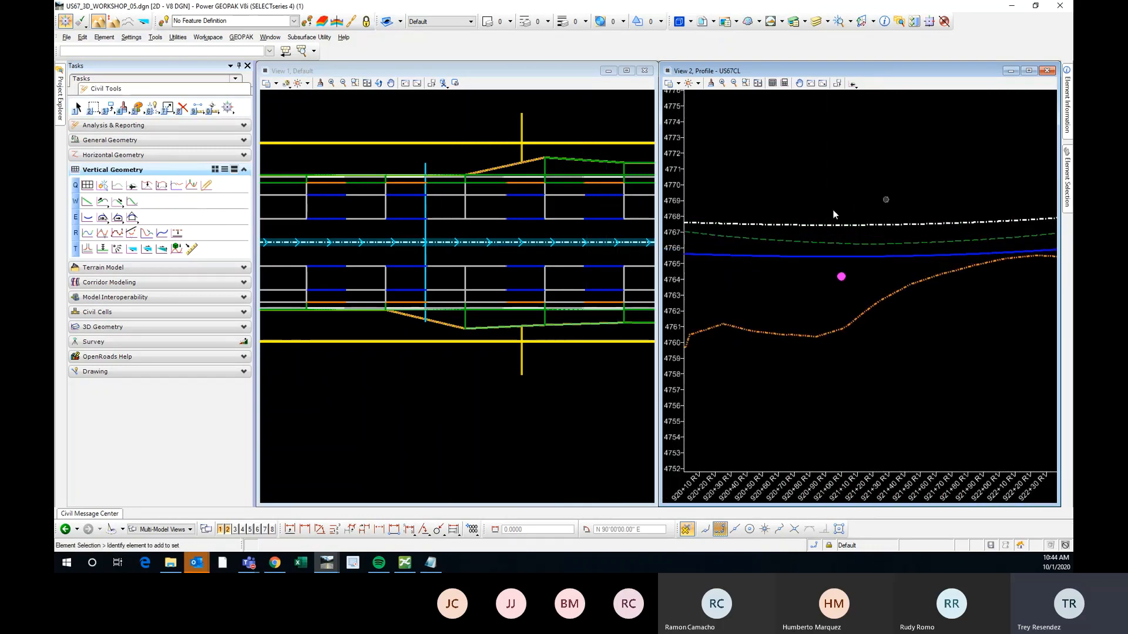
scroll(828, 230, down, 4)
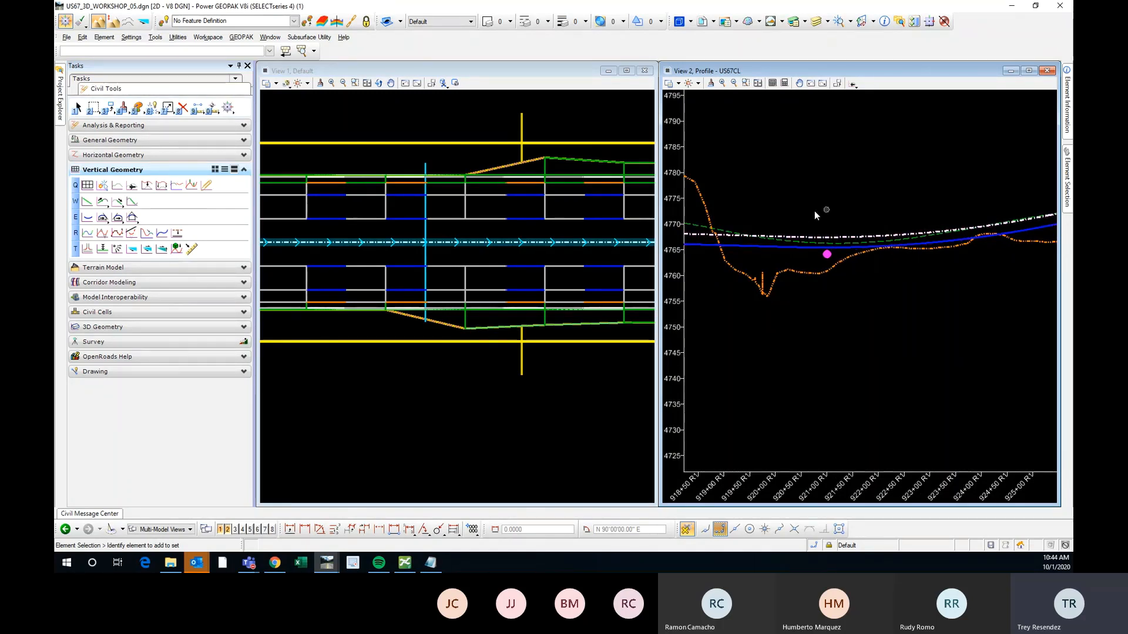
scroll(820, 247, up, 6)
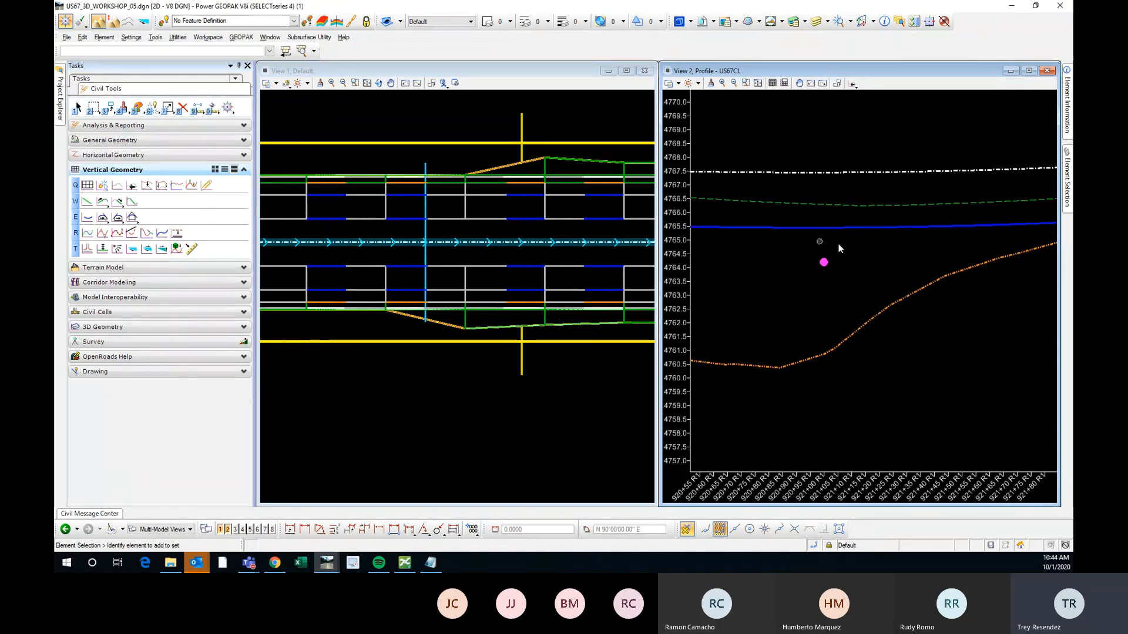
drag(746, 139, 875, 292)
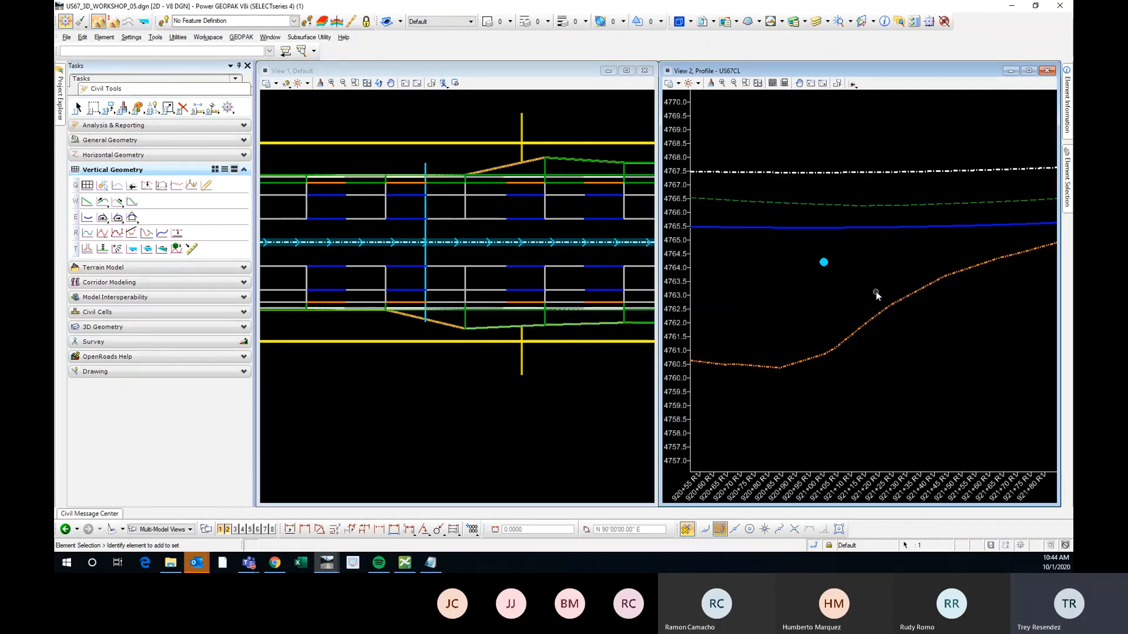
click(783, 269)
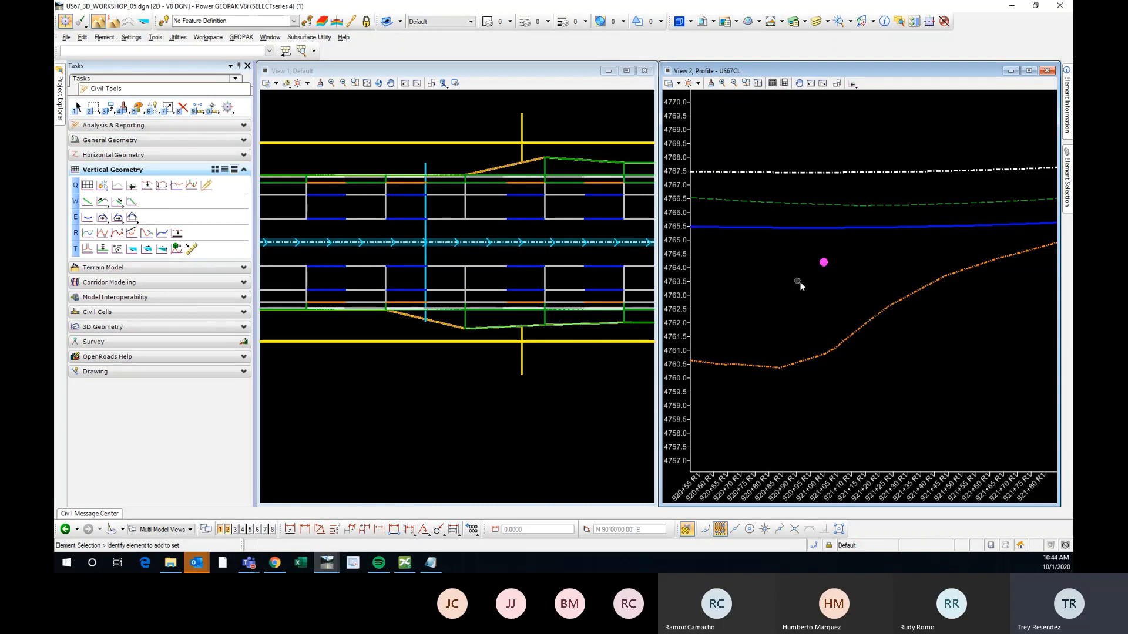
scroll(800, 282, down, 3)
drag(775, 175, 848, 343)
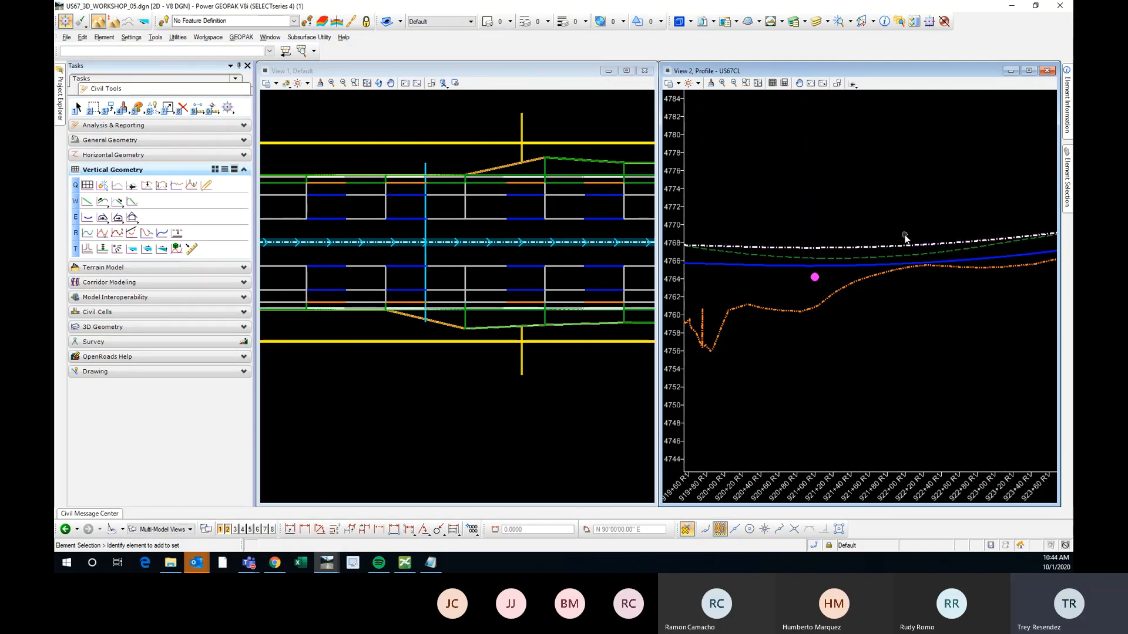
Step: Display the CULVERT profile view alongside the plan and the US67CL profile
click(460, 148)
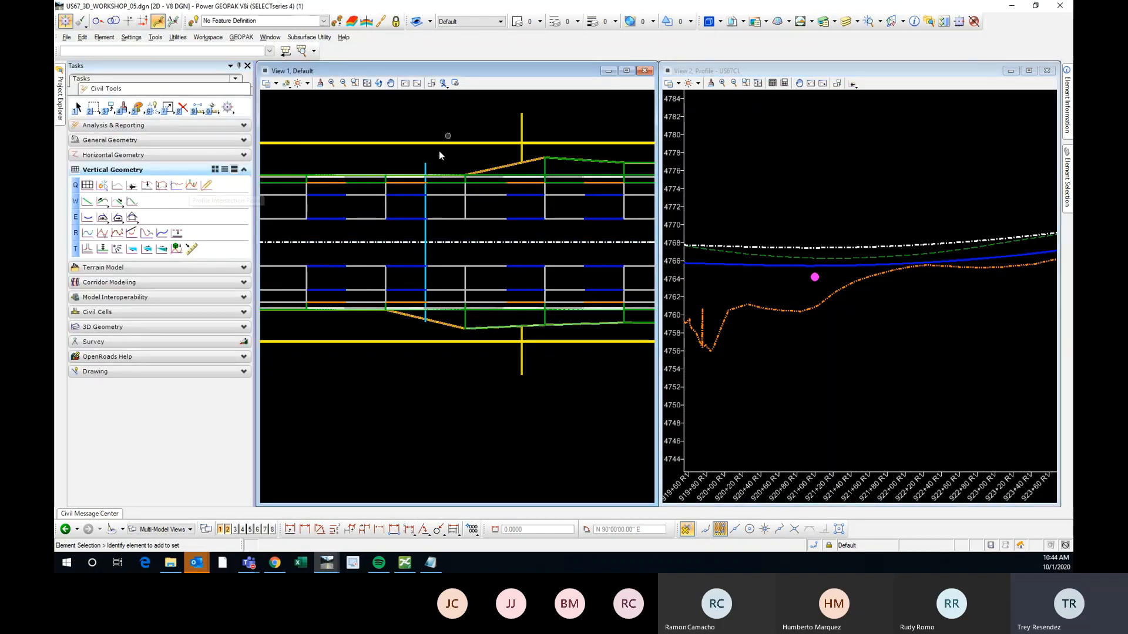
click(233, 528)
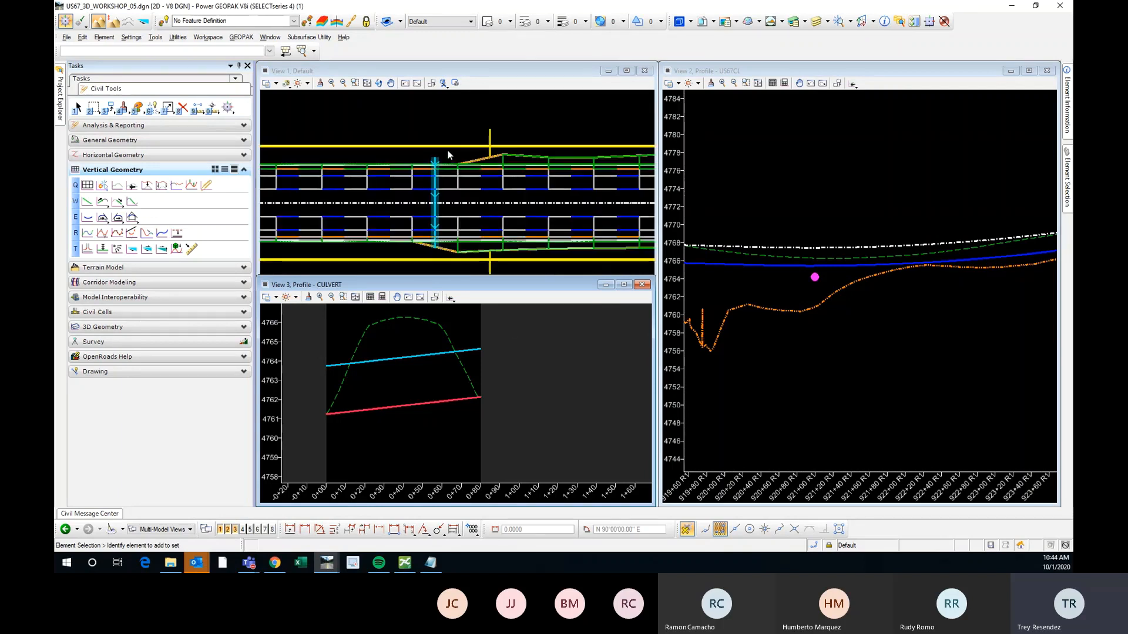
scroll(448, 158, down, 2)
Step: Set the start elevation of the bottom culvert profile to 4762.25
click(428, 405)
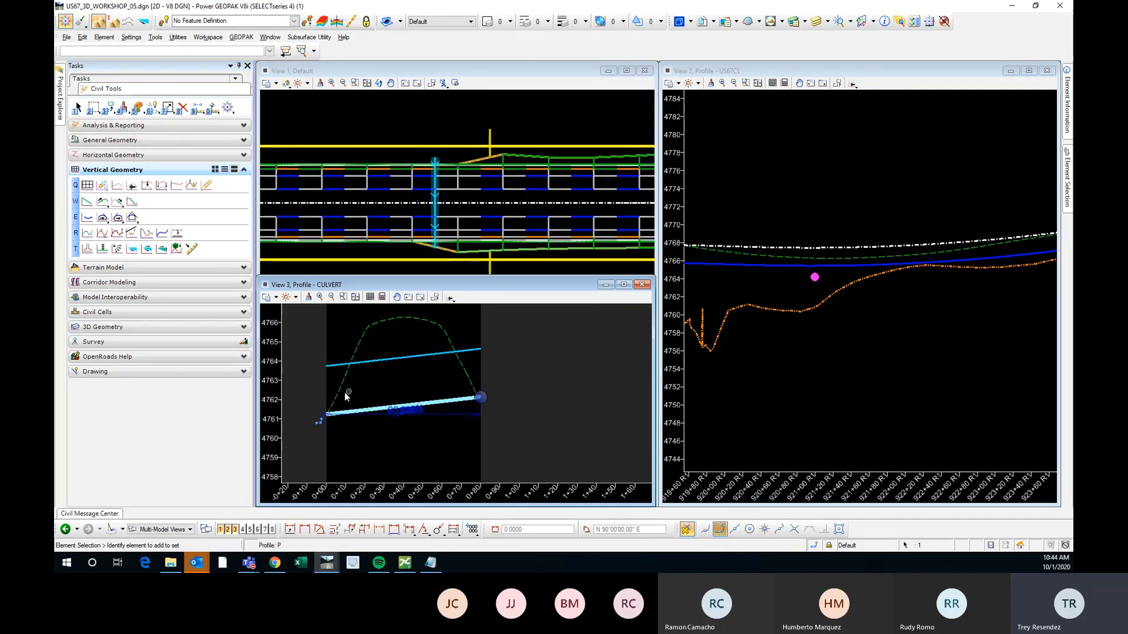
click(327, 376)
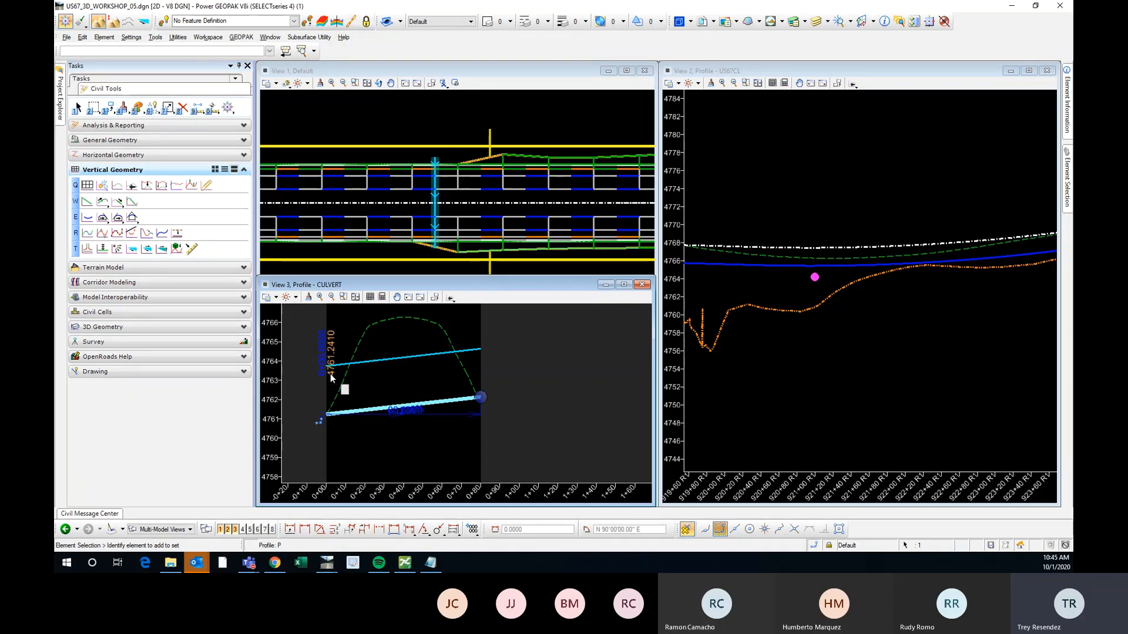
click(328, 373)
scroll(399, 414, up, 5)
scroll(417, 400, down, 5)
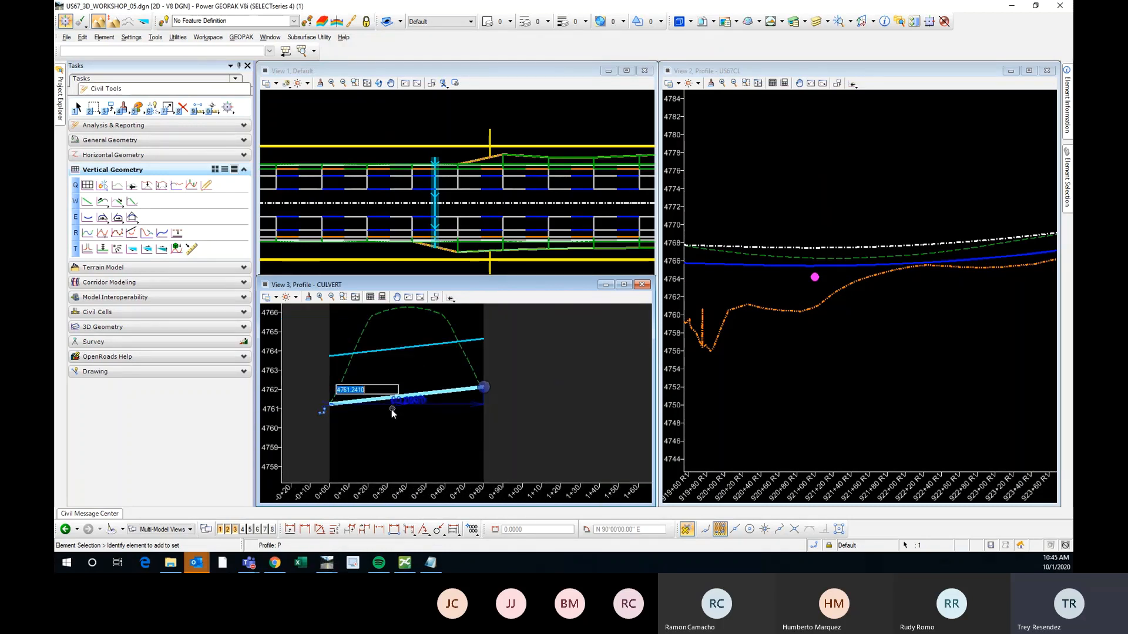
drag(365, 390, 353, 389)
text(2)
key(Return)
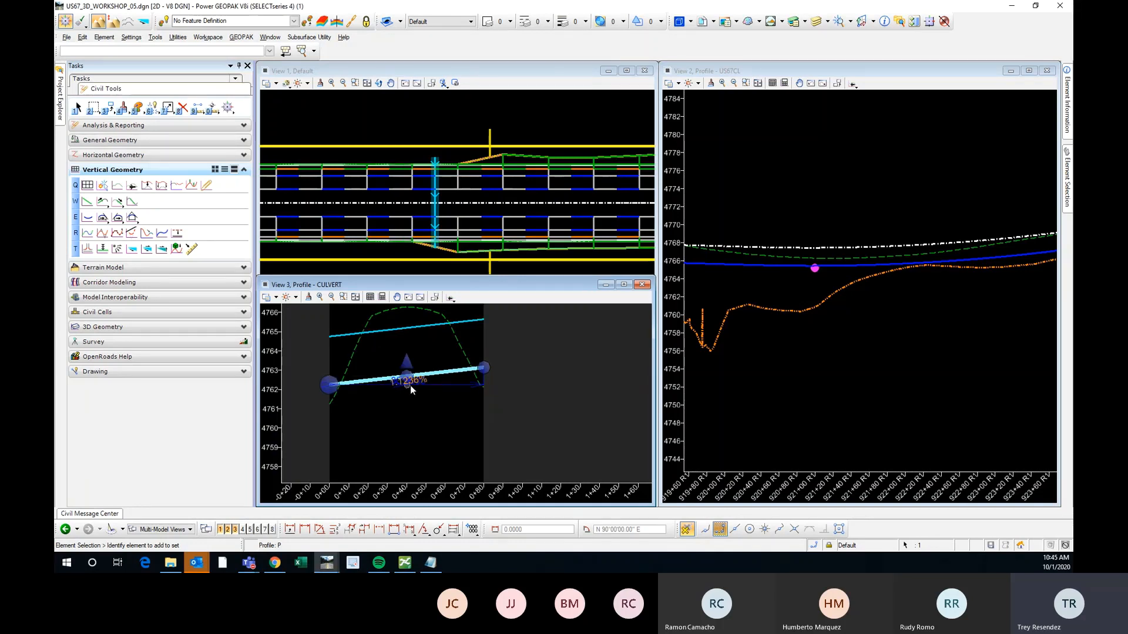
Step: Raise the bottom culvert profile's start elevation to 4763.25
scroll(803, 249, up, 2)
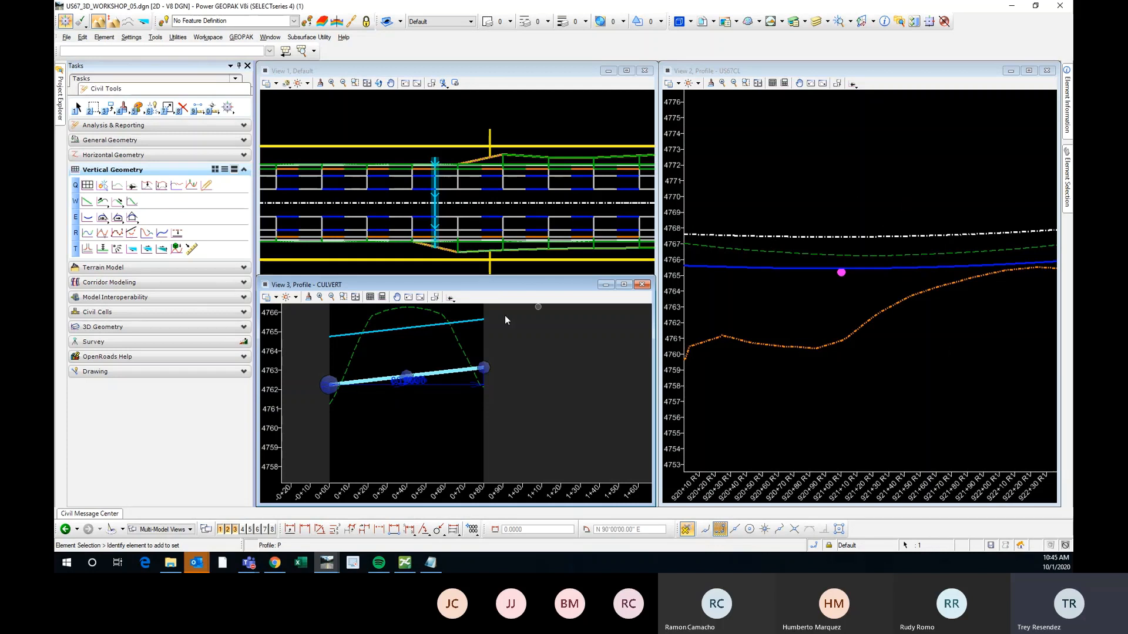
click(338, 335)
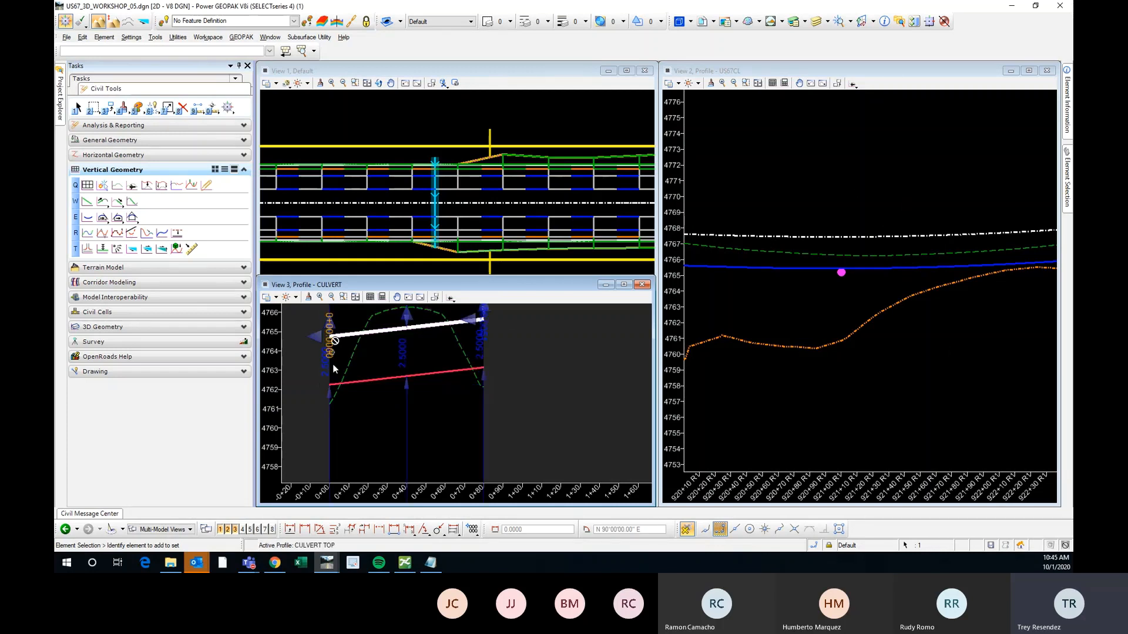
click(367, 385)
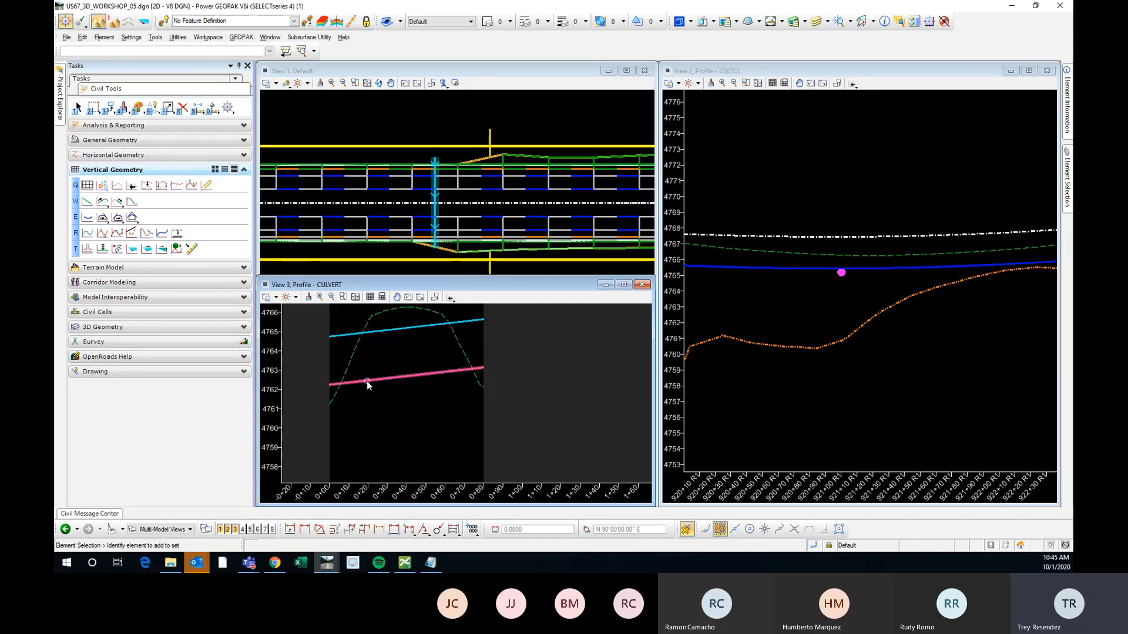
click(333, 343)
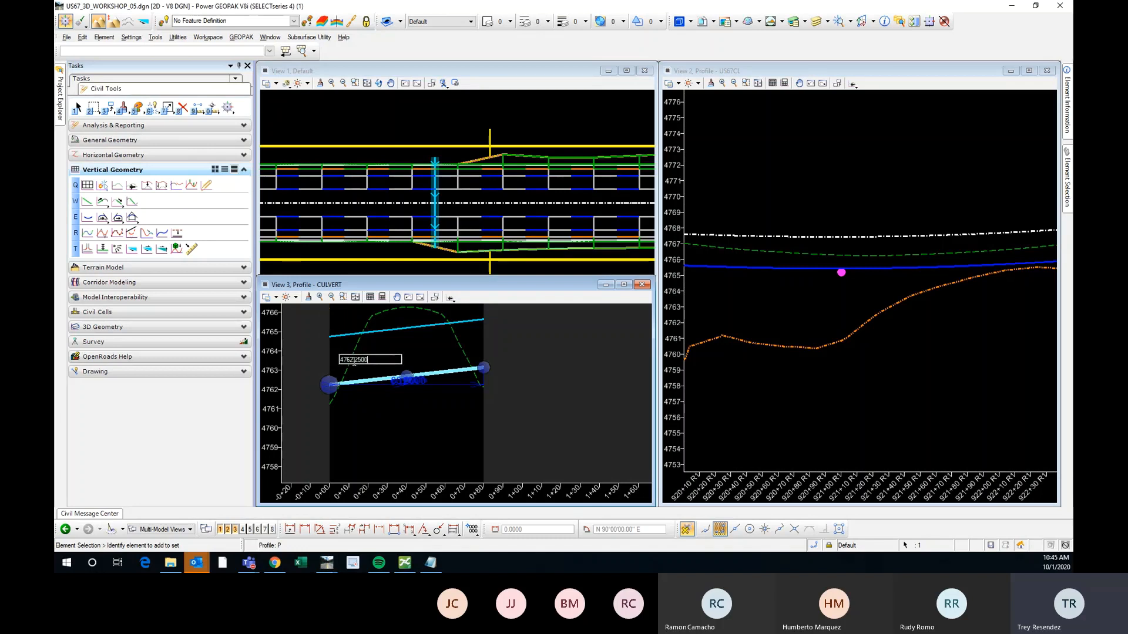
text(3)
key(Return)
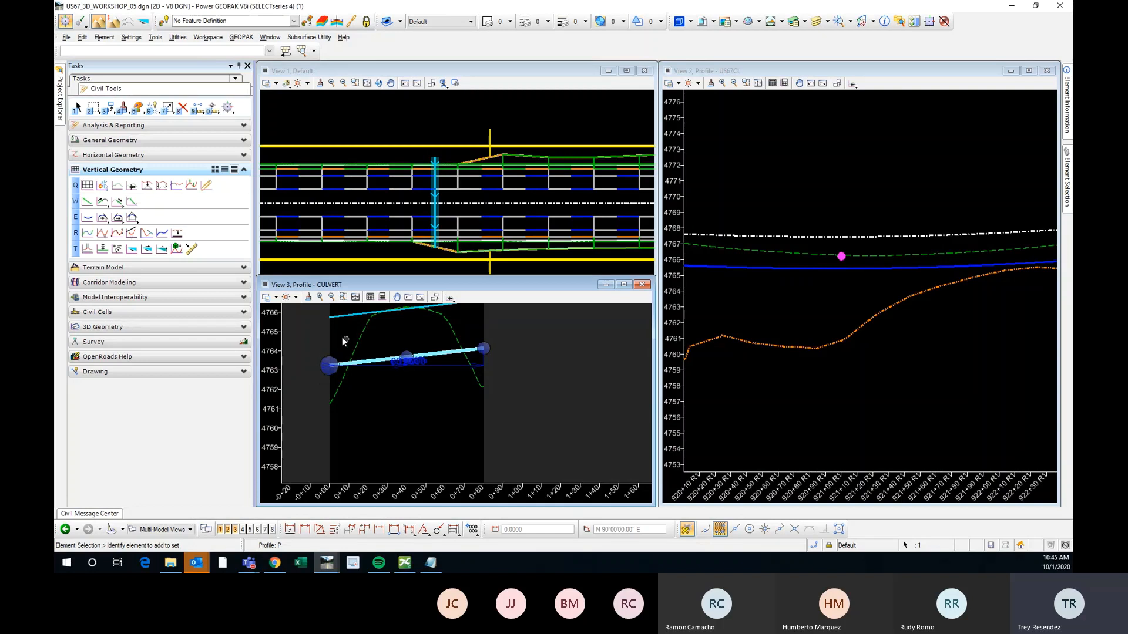
Step: Set the bottom culvert profile's start elevation to 4761.25
click(333, 322)
click(353, 336)
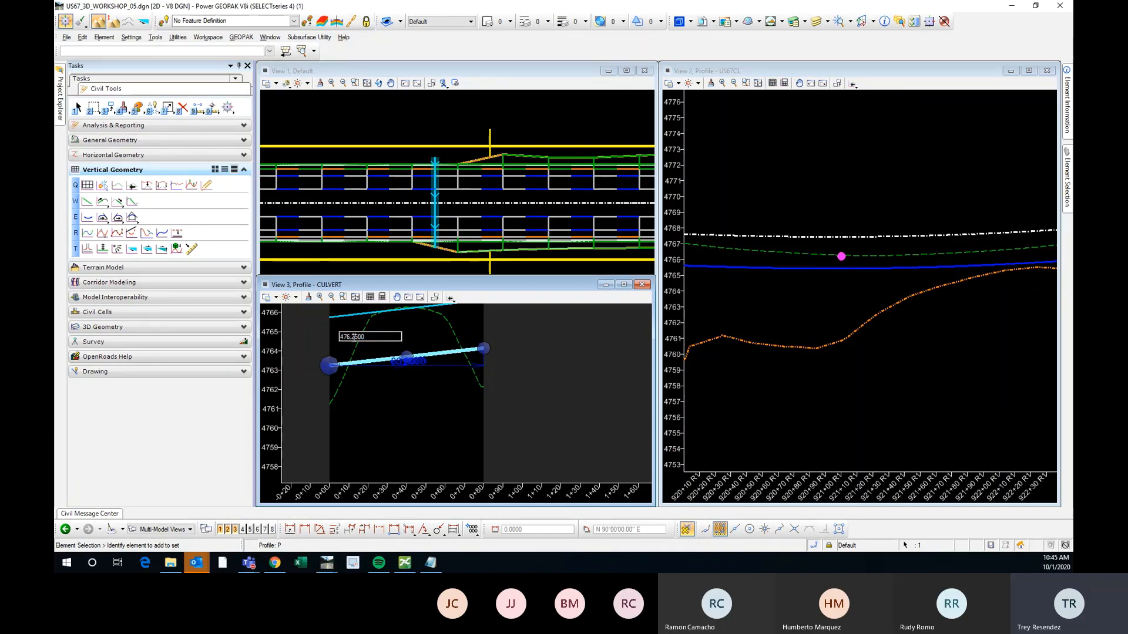
key(Return)
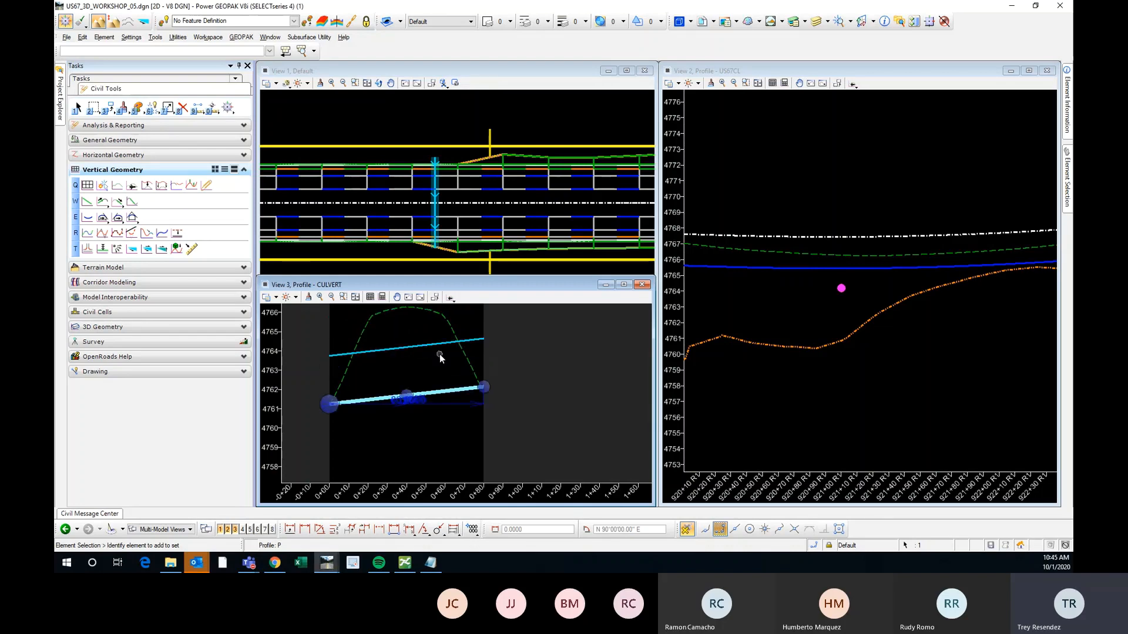
Step: Compare the culvert intersection point with the STRUCTURE DEPTH line and the ground in the US67CL profile
click(926, 359)
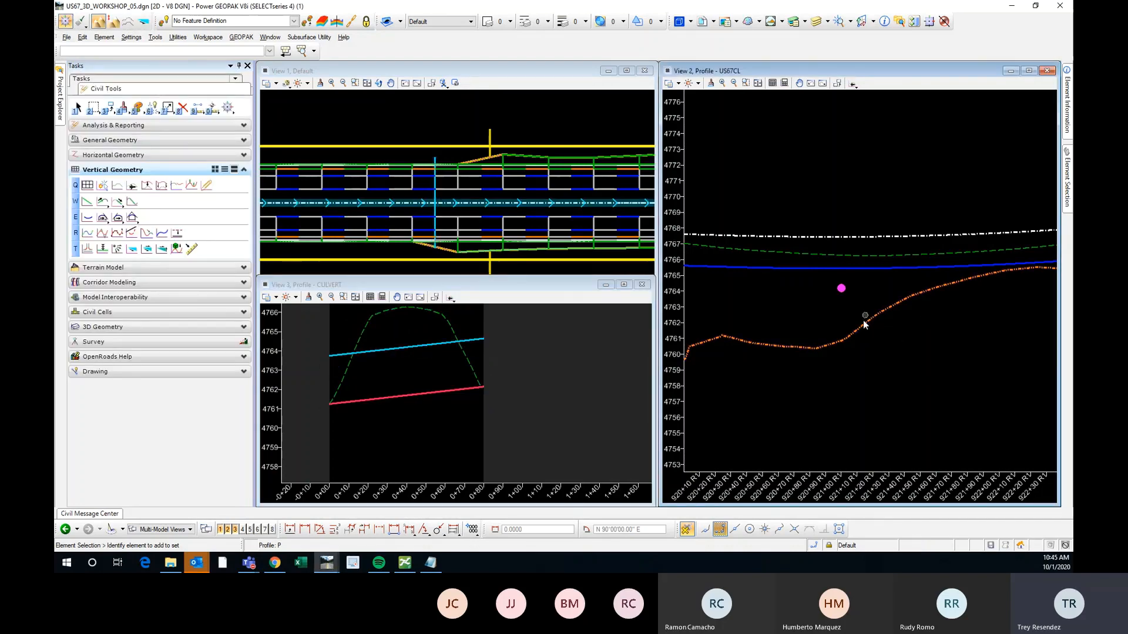
scroll(862, 320, down, 1)
scroll(862, 319, up, 2)
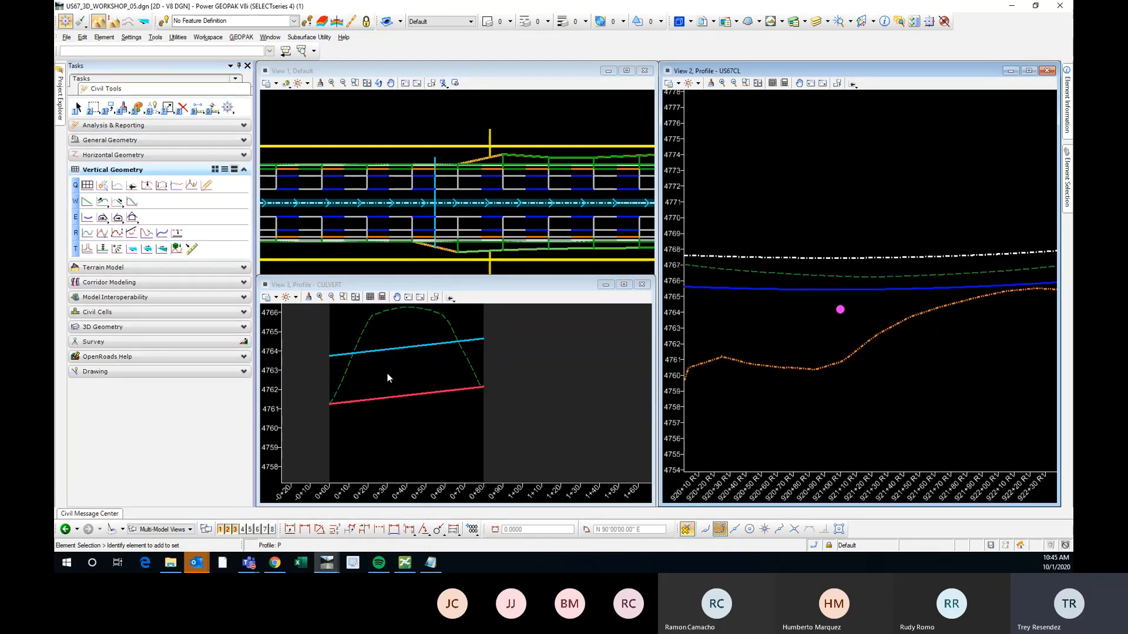
click(323, 405)
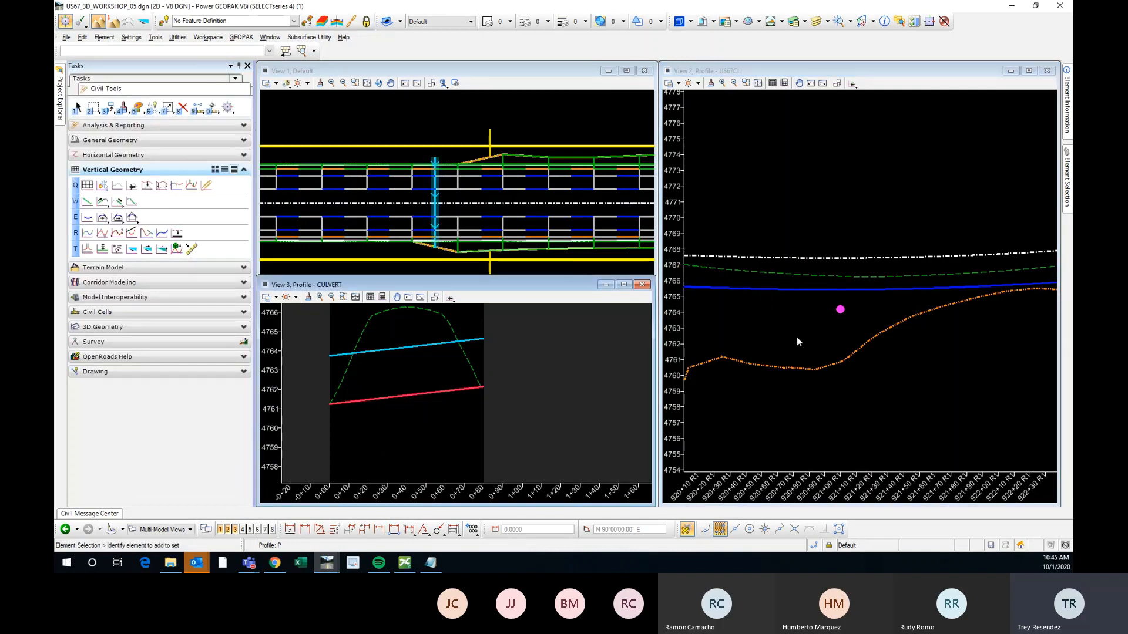
scroll(422, 417, down, 2)
scroll(440, 396, up, 2)
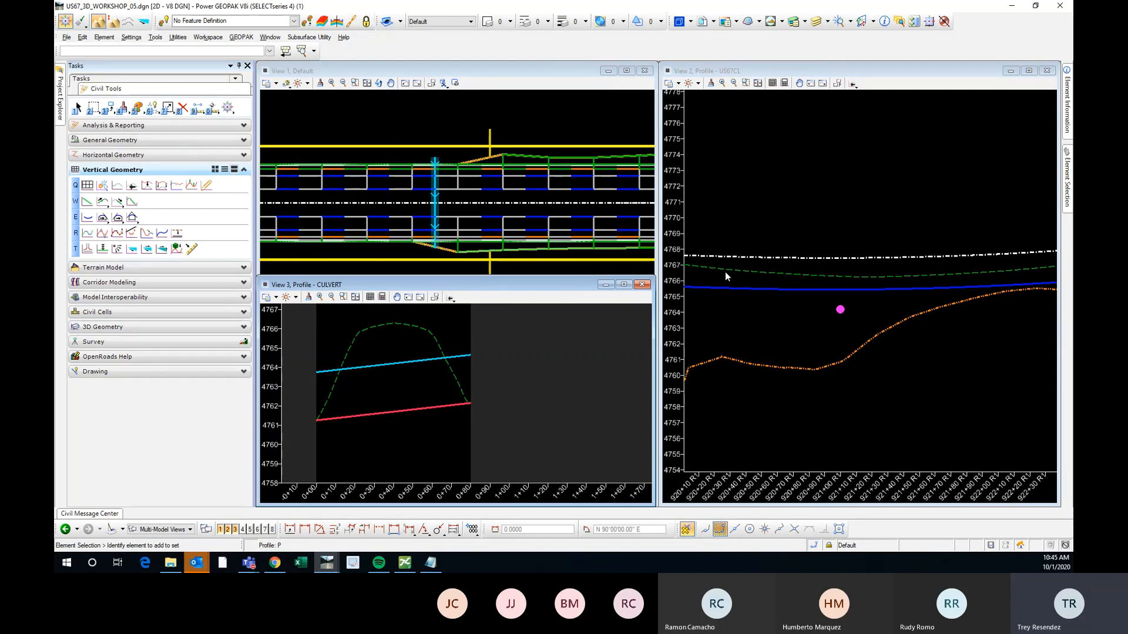
click(801, 309)
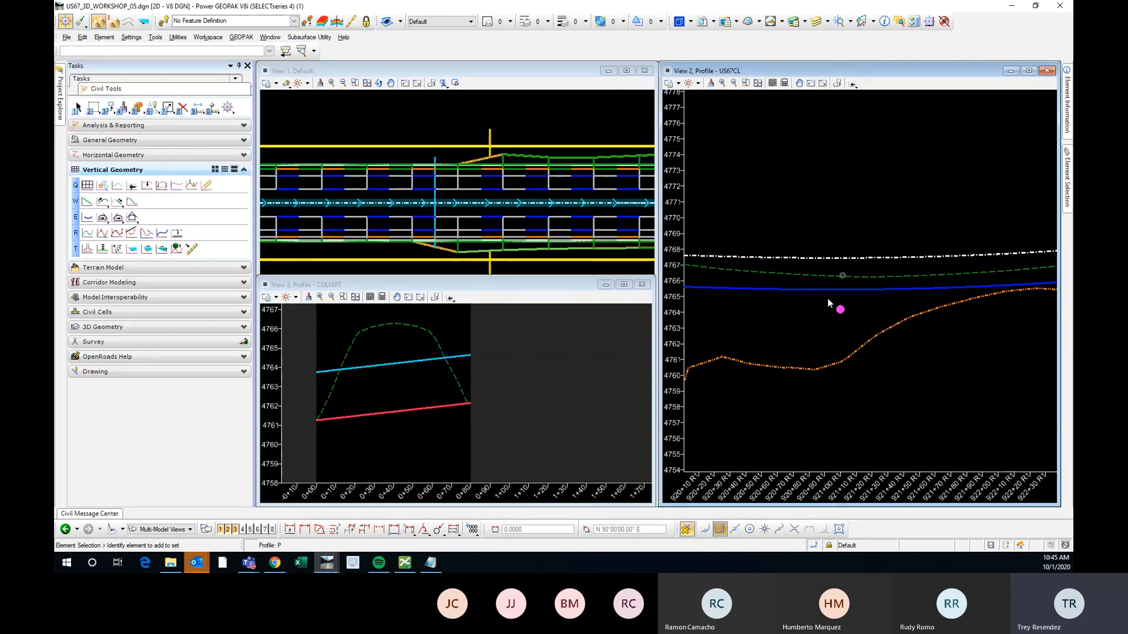
click(798, 287)
scroll(813, 284, down, 4)
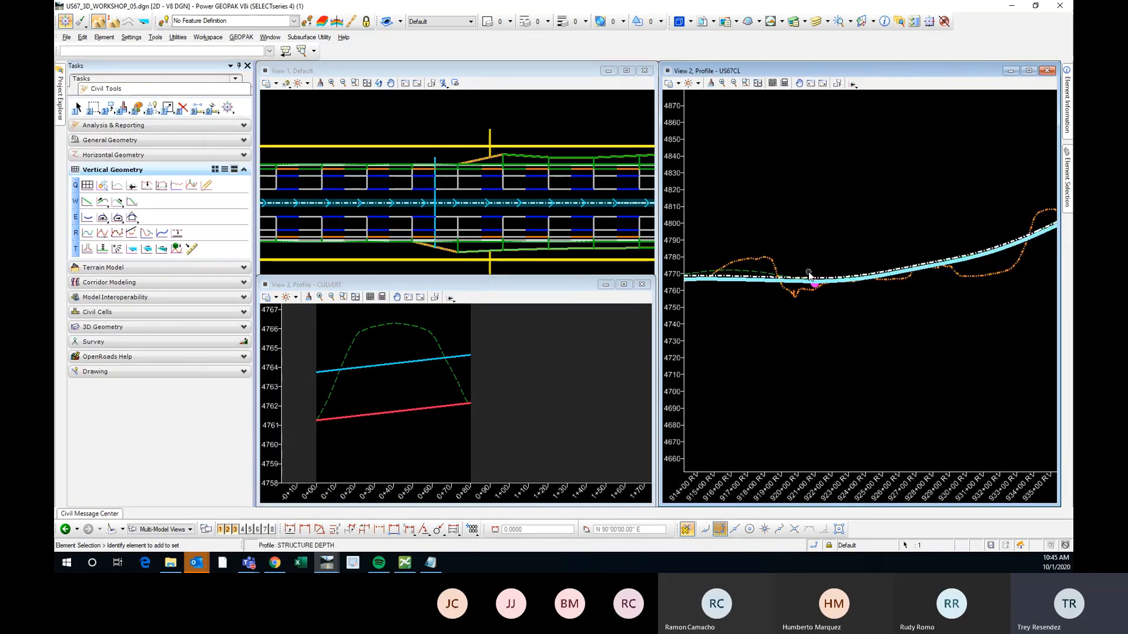
scroll(813, 284, up, 3)
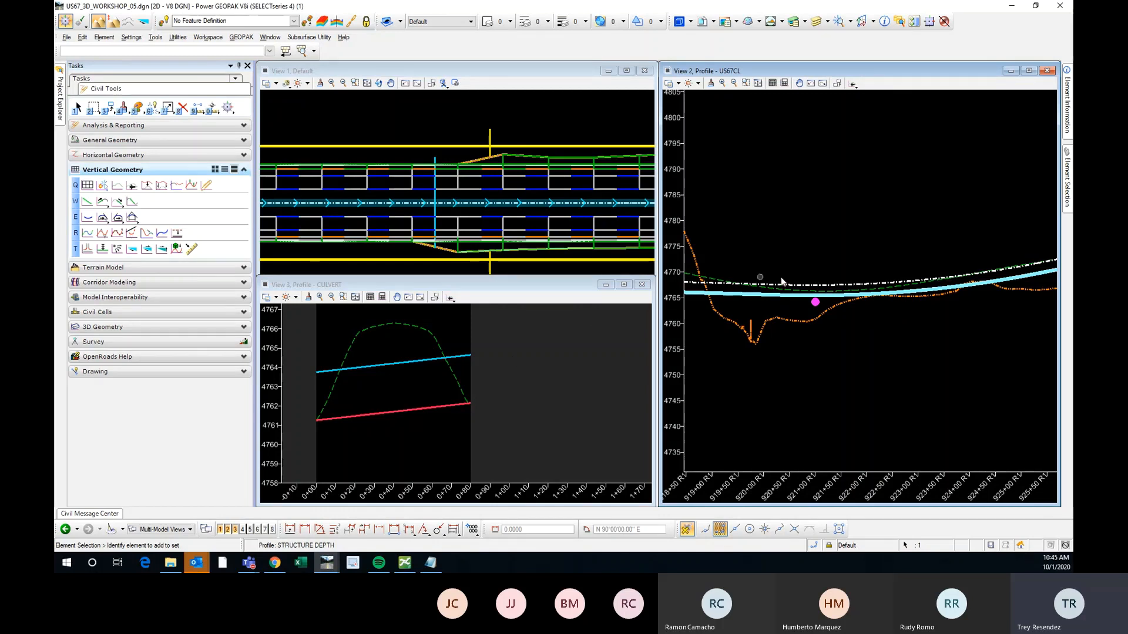
scroll(813, 299, up, 3)
click(821, 242)
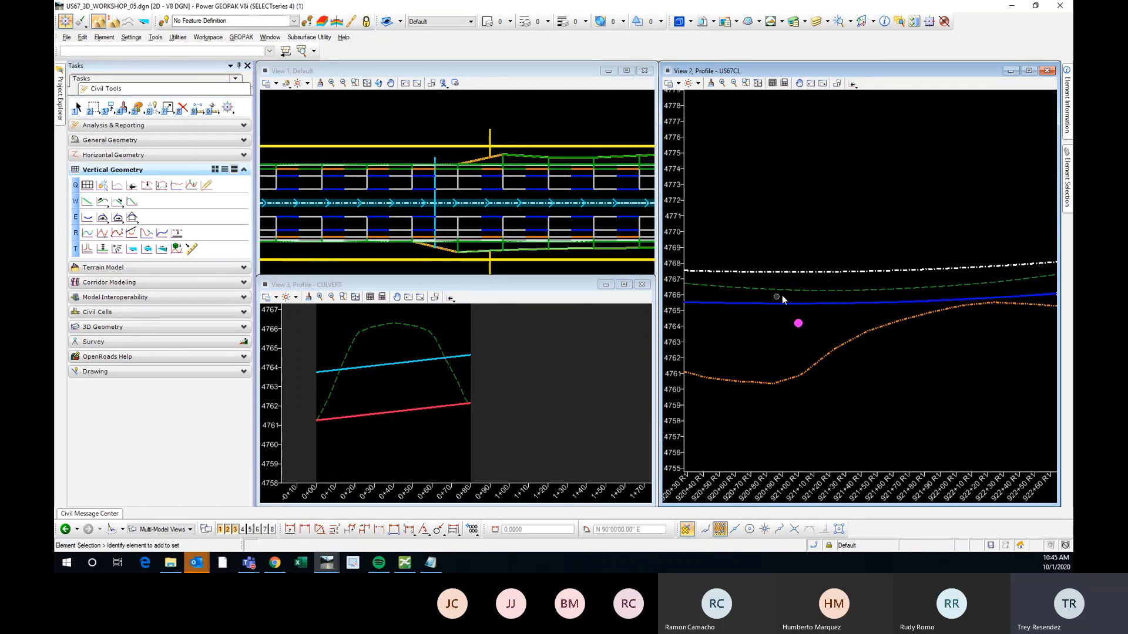
scroll(794, 279, up, 2)
scroll(813, 309, down, 2)
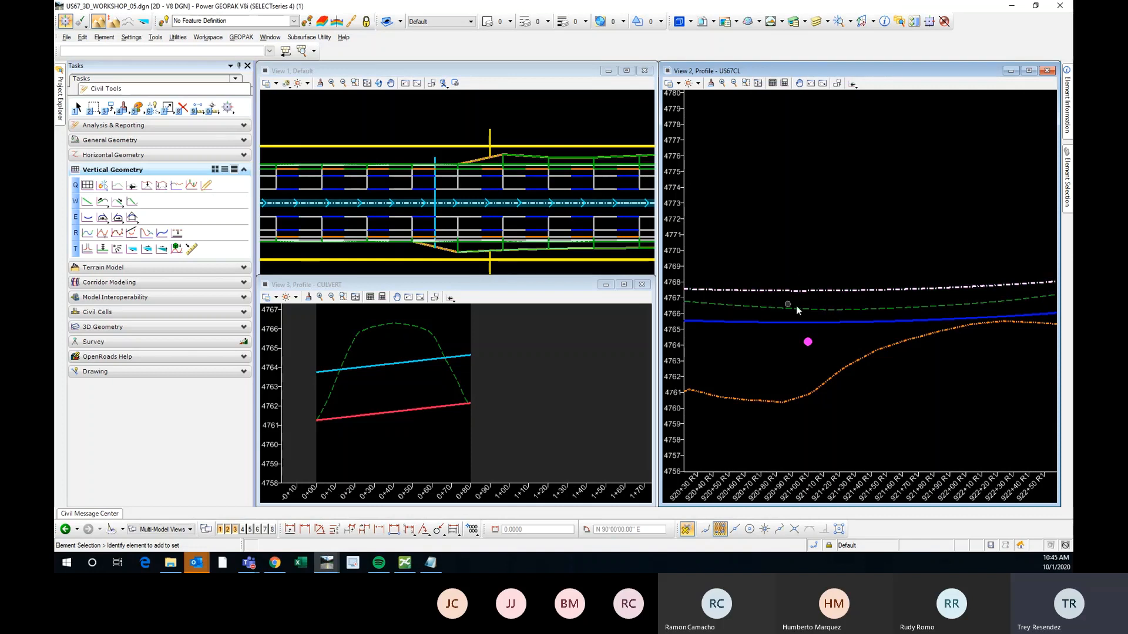
scroll(796, 306, up, 2)
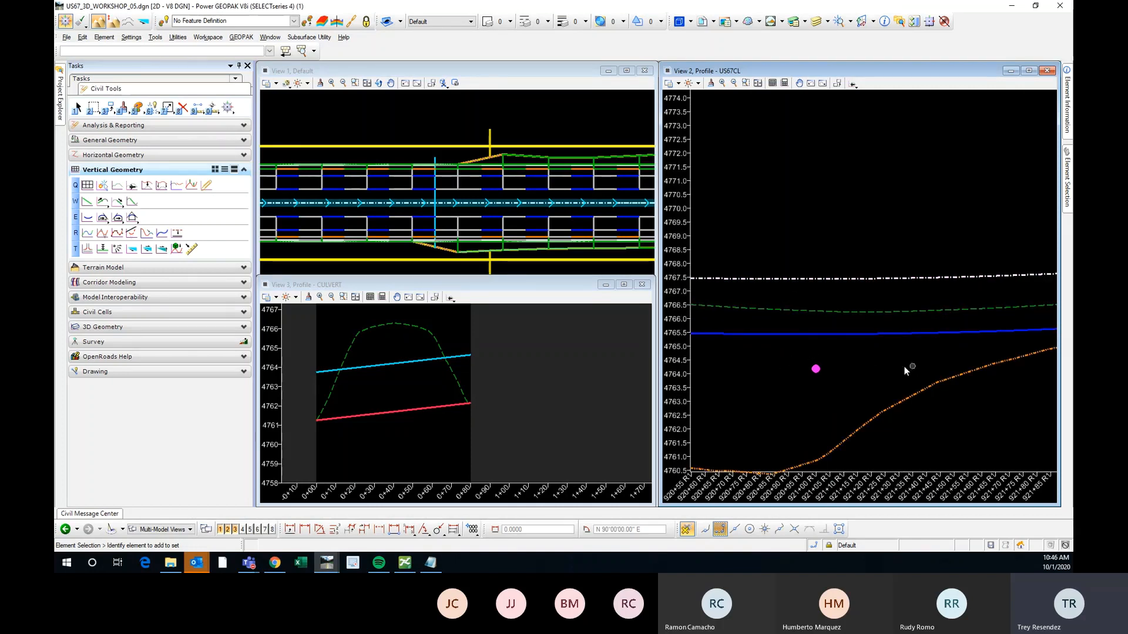
Step: Read the station, elevation and active profile of the culvert intersection point in the US67CL profile
scroll(831, 328, down, 2)
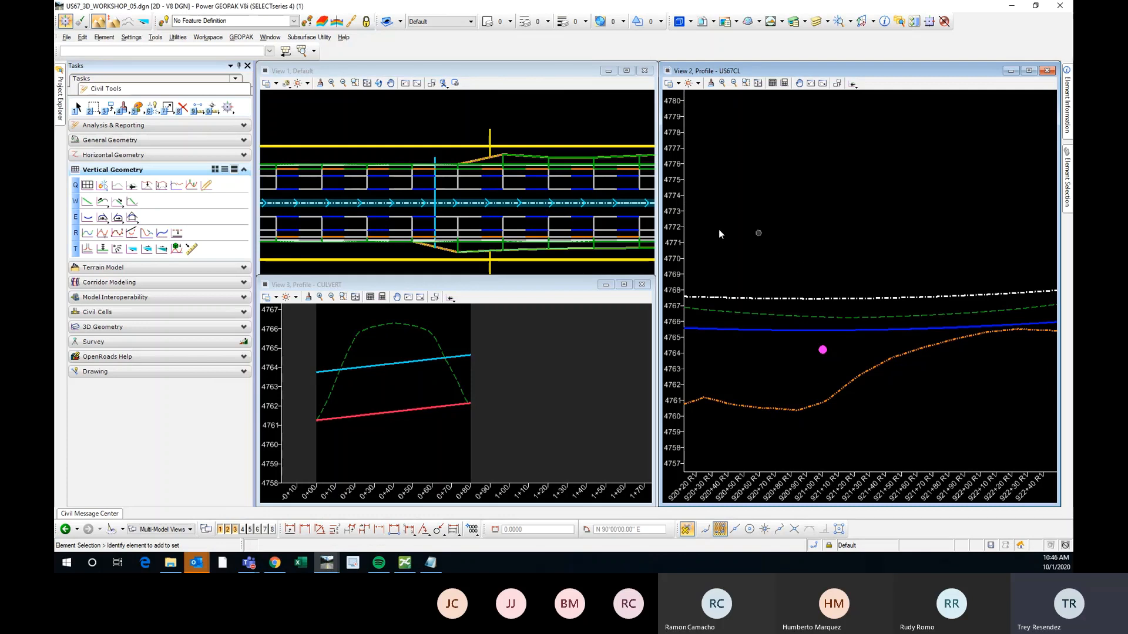
scroll(824, 352, up, 2)
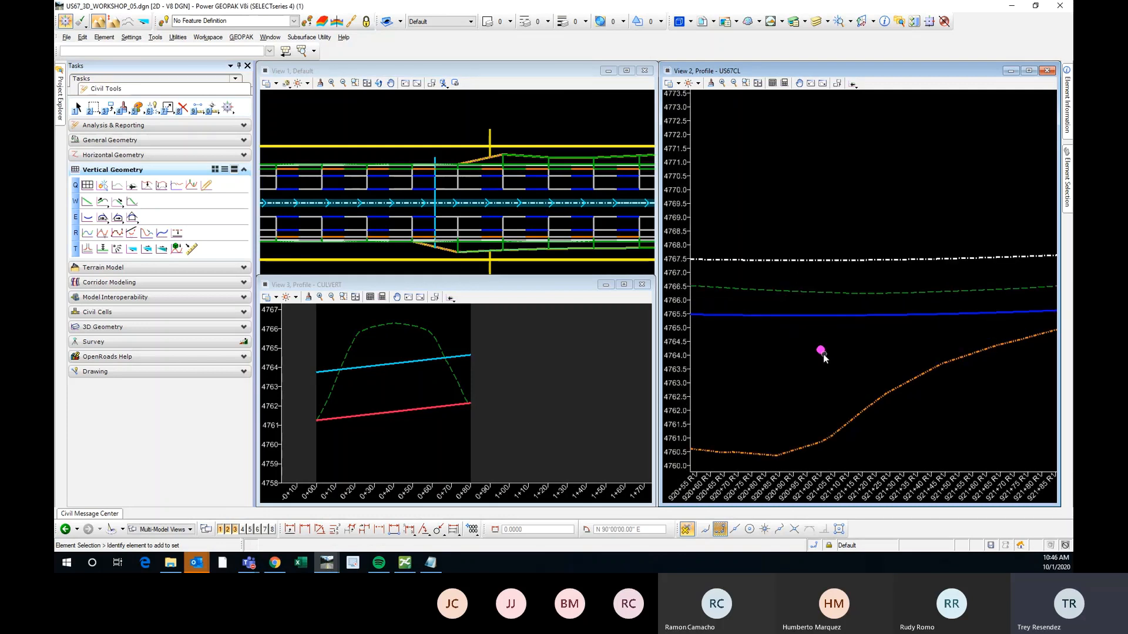
mouse_move(820, 351)
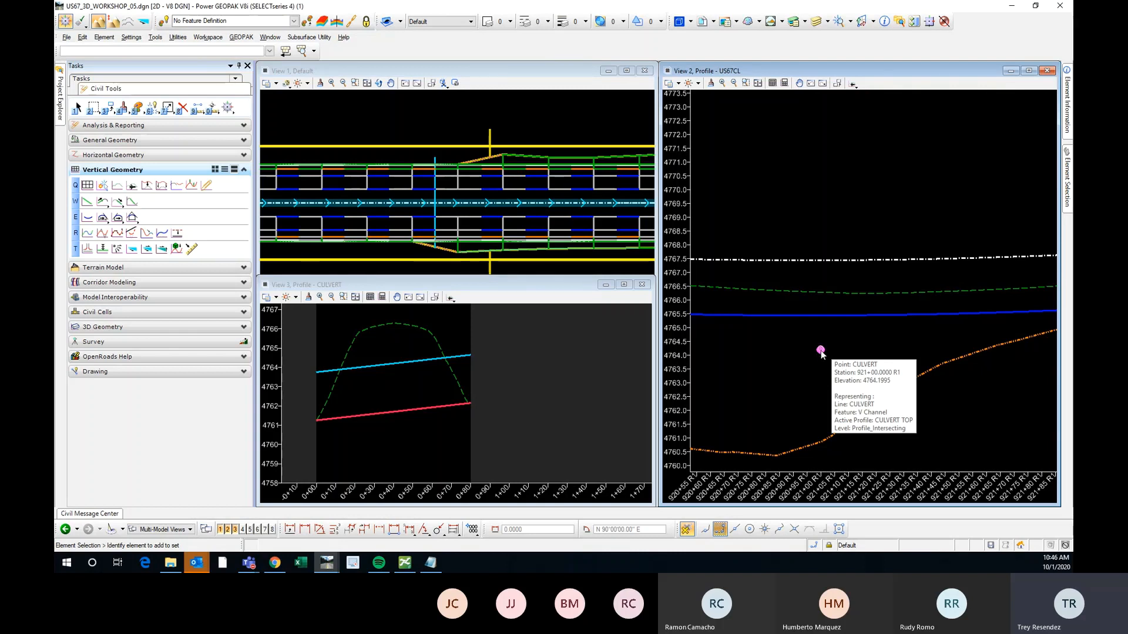
Step: Examine where the culvert line crosses the roadway in plan against its intersection point in the US67CL profile
scroll(436, 195, up, 4)
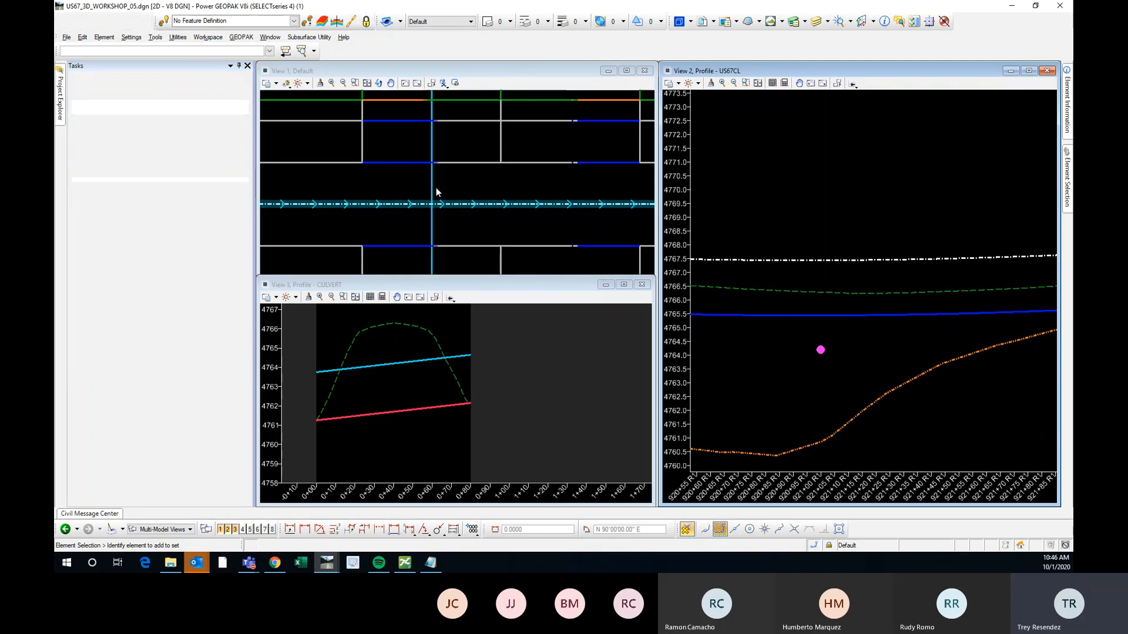
scroll(431, 212, down, 2)
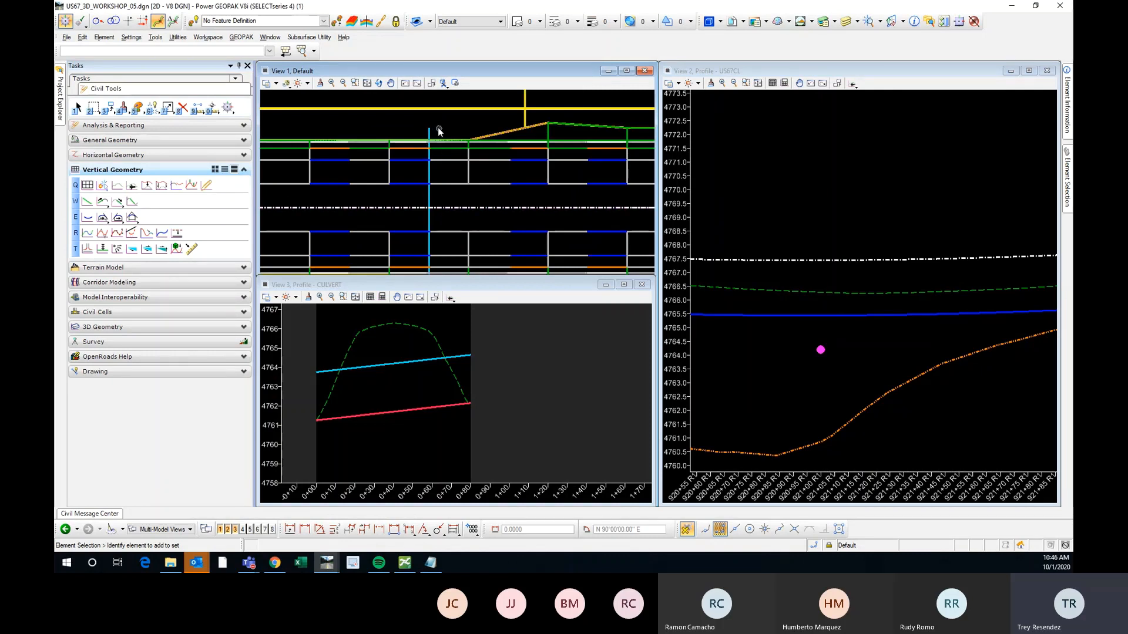
scroll(428, 122, down, 3)
scroll(427, 175, up, 3)
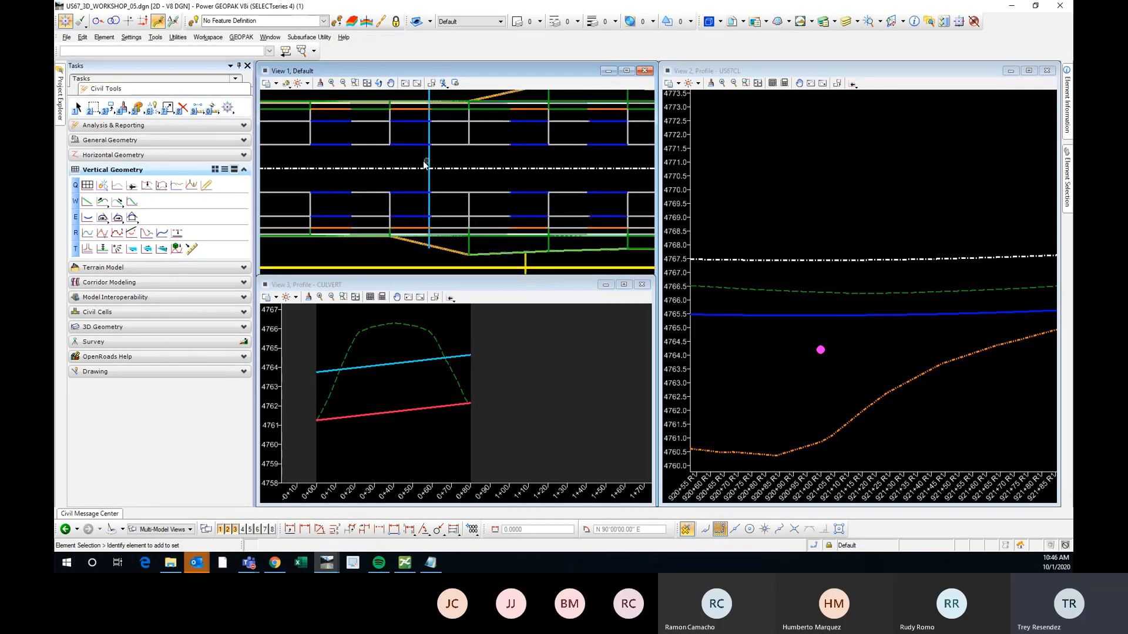
scroll(825, 347, down, 2)
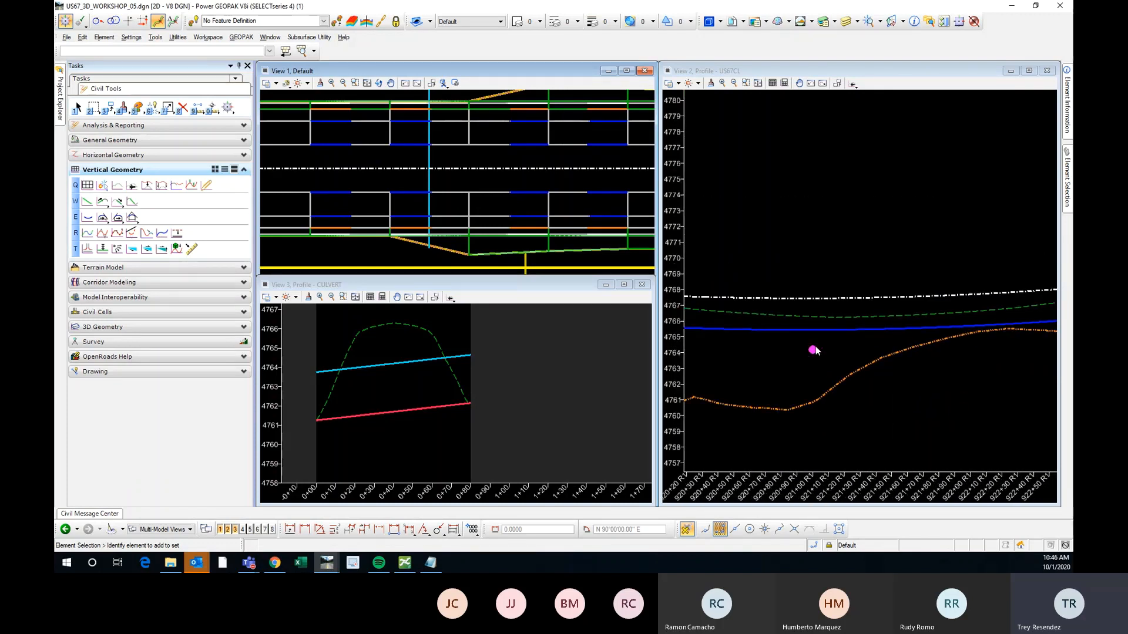
scroll(445, 199, down, 2)
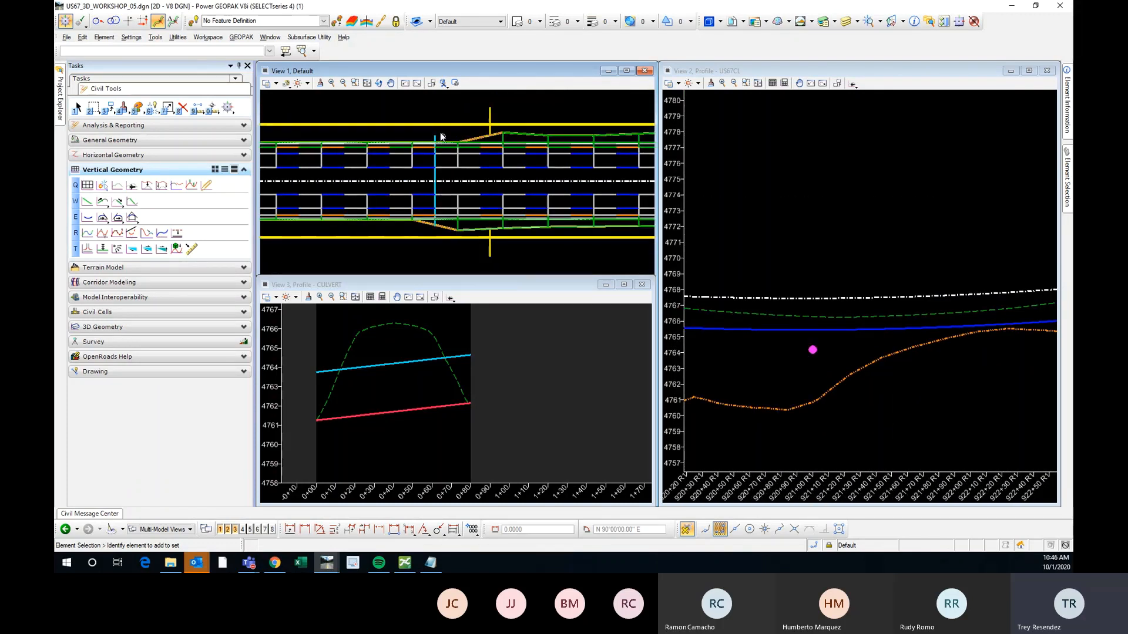
click(852, 226)
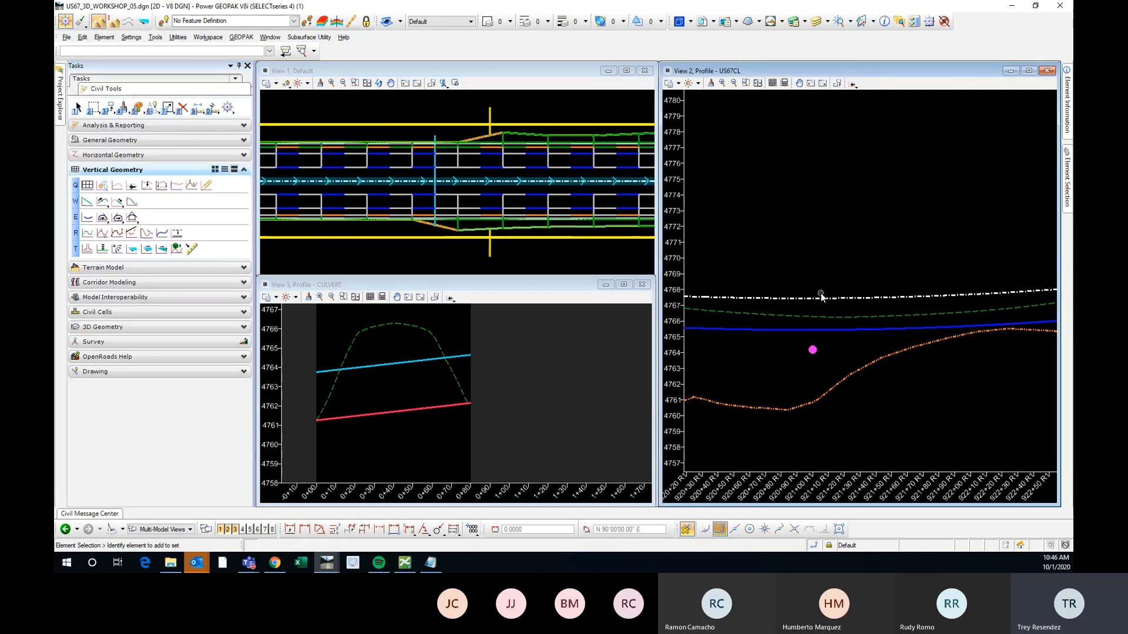
scroll(825, 320, down, 2)
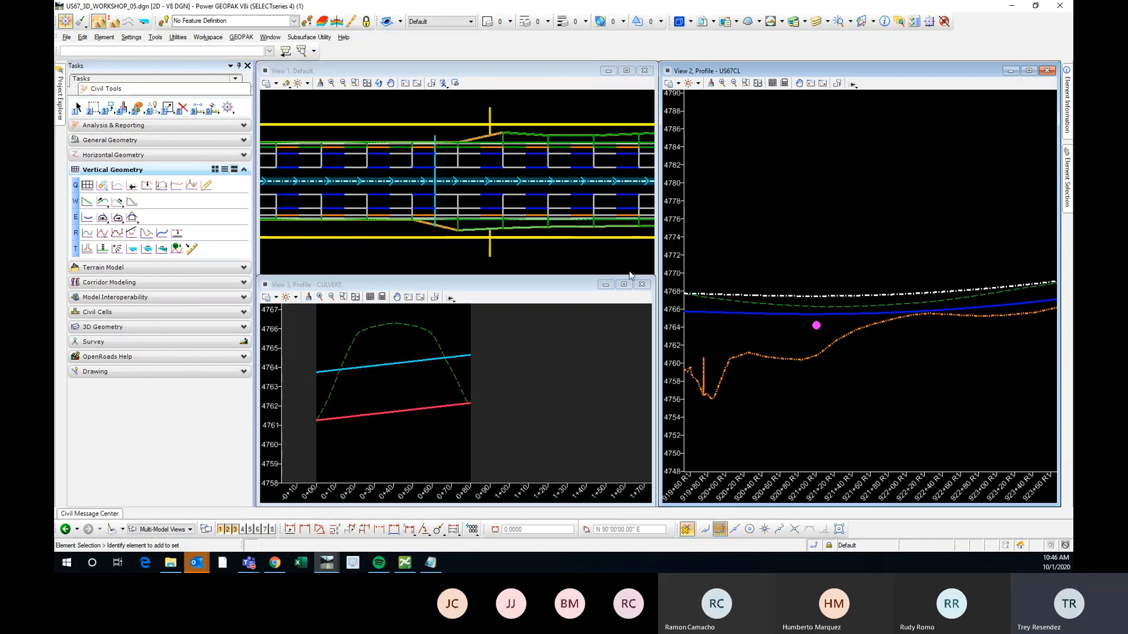
Step: Close the CULVERT and US67CL profile views and maximize the plan view
click(642, 285)
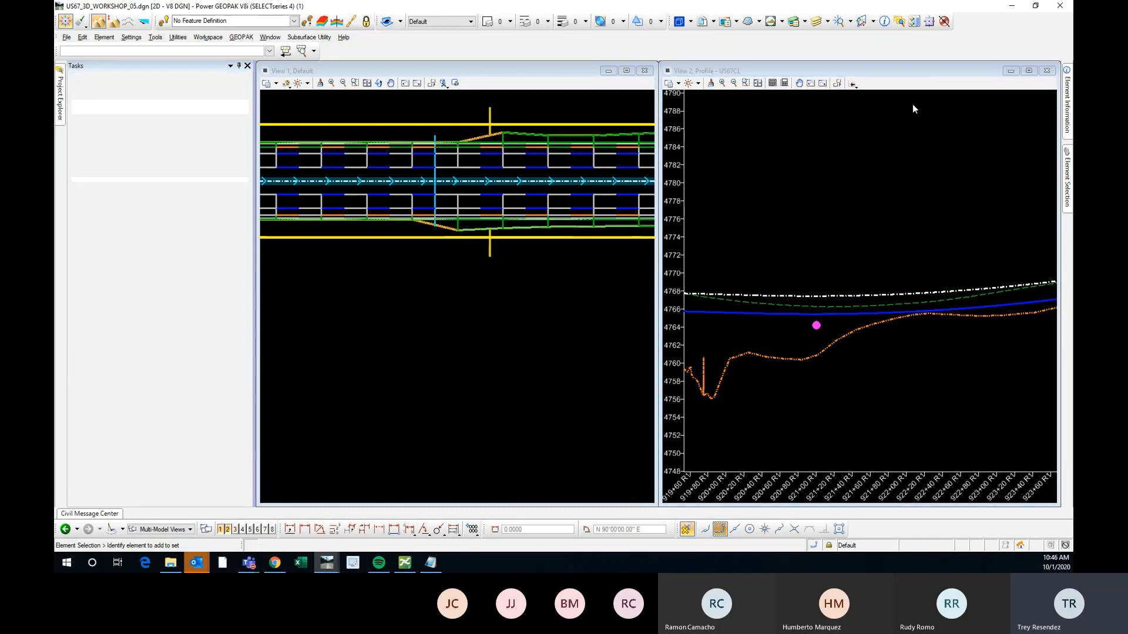
click(1046, 70)
click(626, 70)
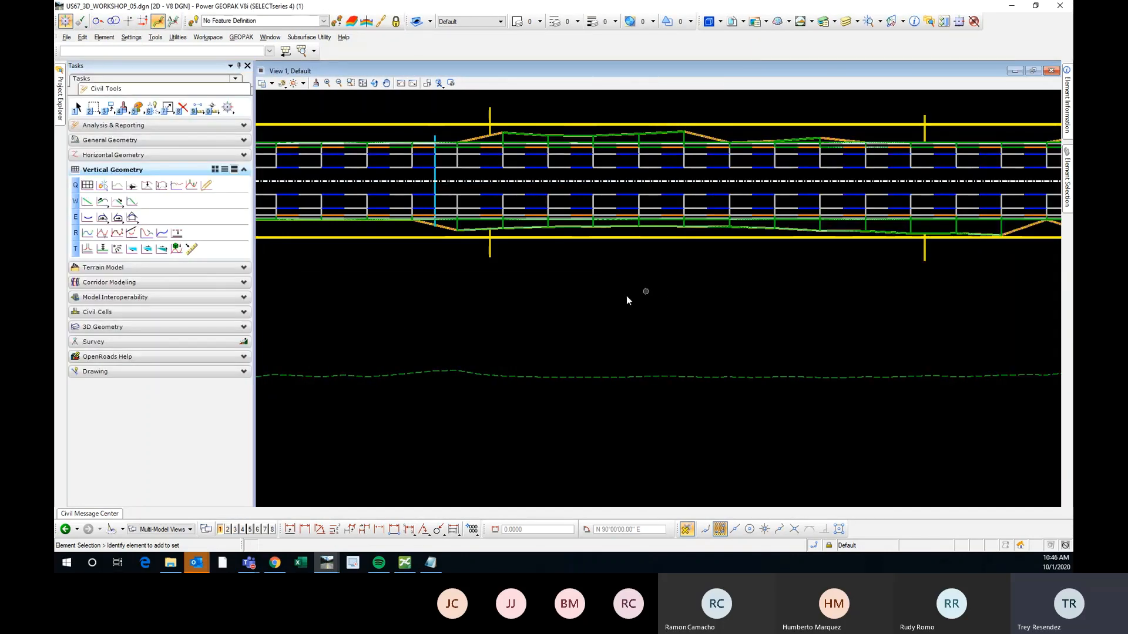
Step: Open the template editor for the roadway corridor's templates
middle_drag(446, 280, 753, 341)
scroll(747, 339, down, 1)
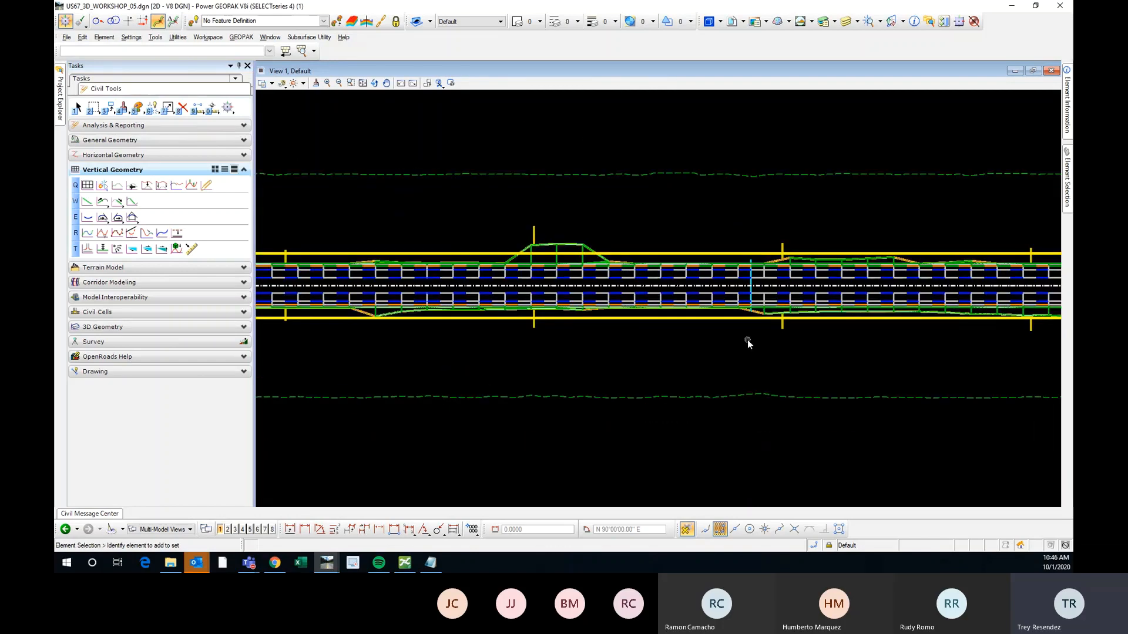
mouse_move(736, 321)
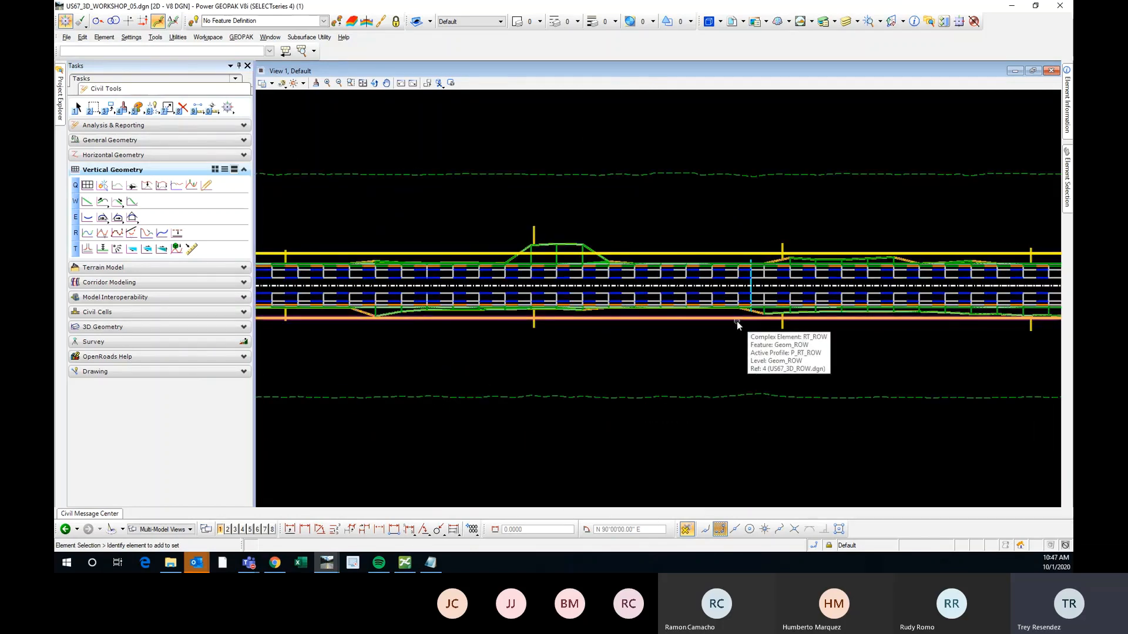
scroll(835, 309, down, 5)
middle_drag(508, 330, 924, 328)
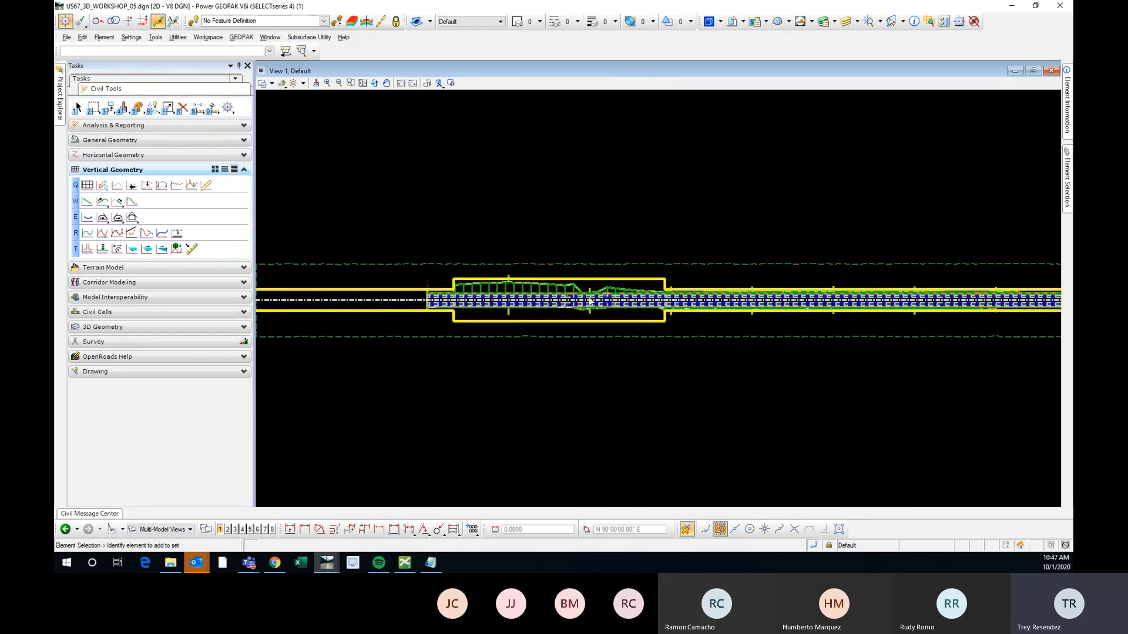
scroll(491, 294, up, 4)
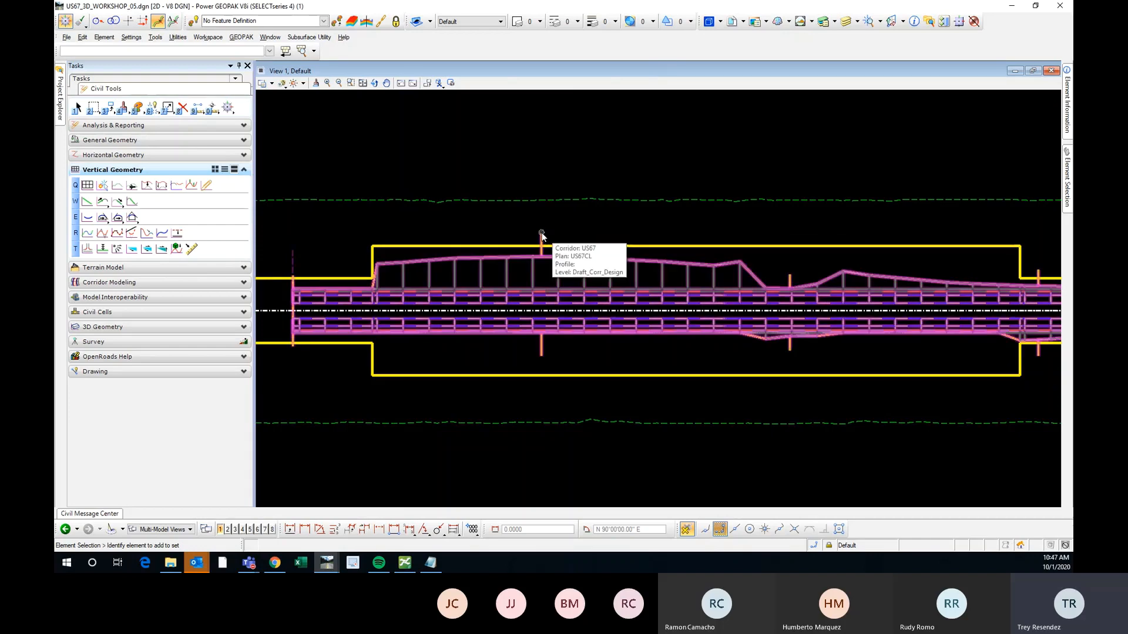
click(175, 286)
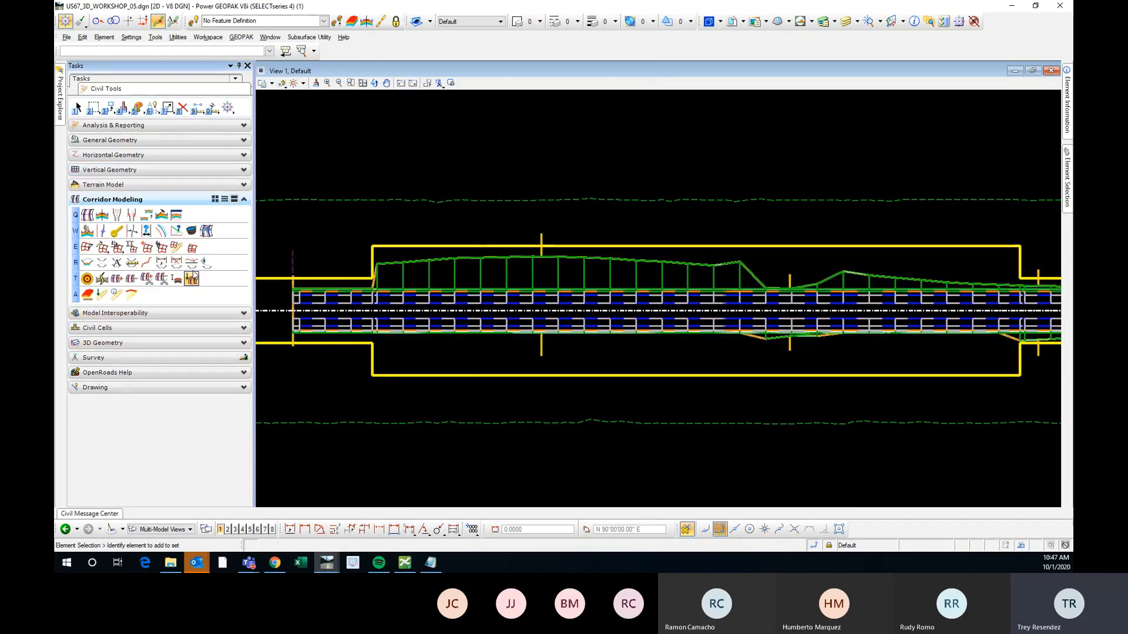
click(161, 217)
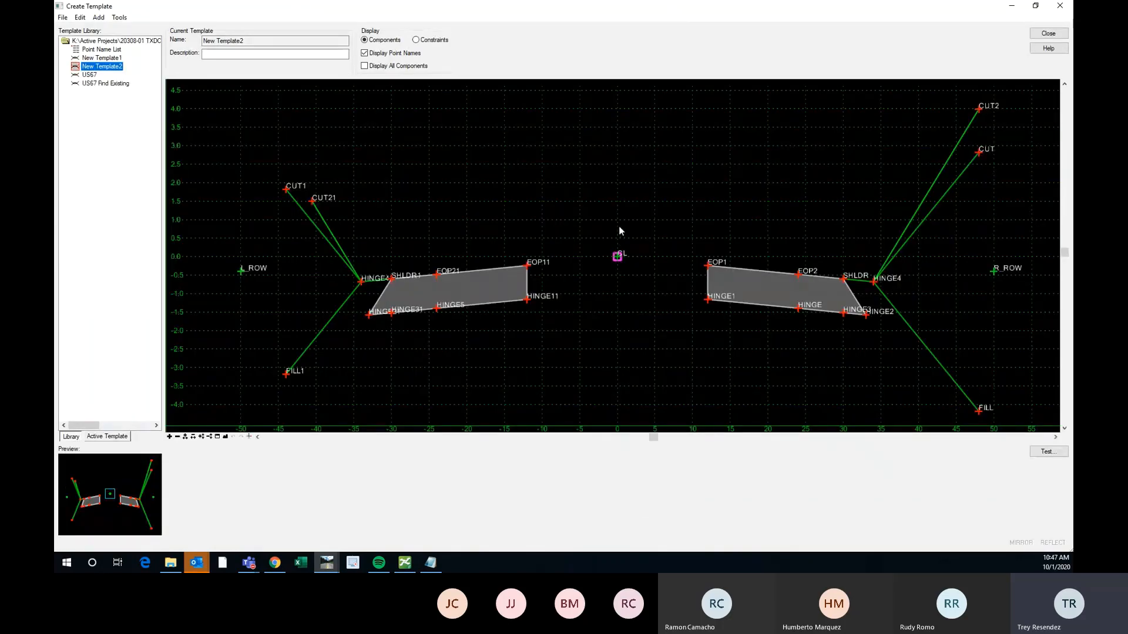
Step: Open the point properties of the SHLDR point in New Template2
scroll(480, 215, down, 1)
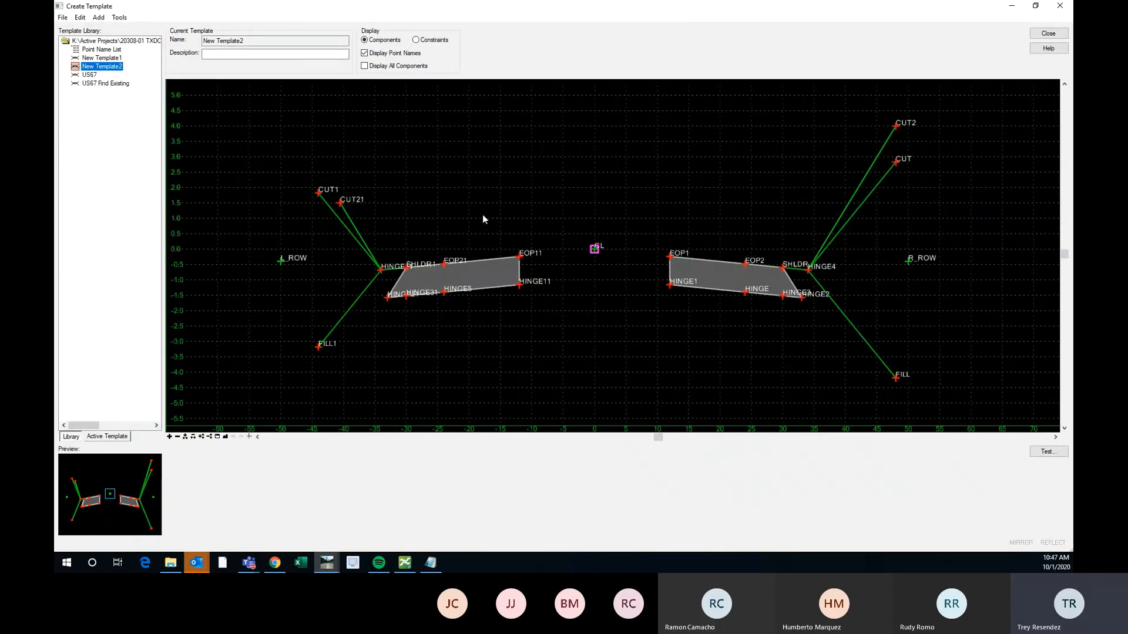
scroll(491, 218, down, 1)
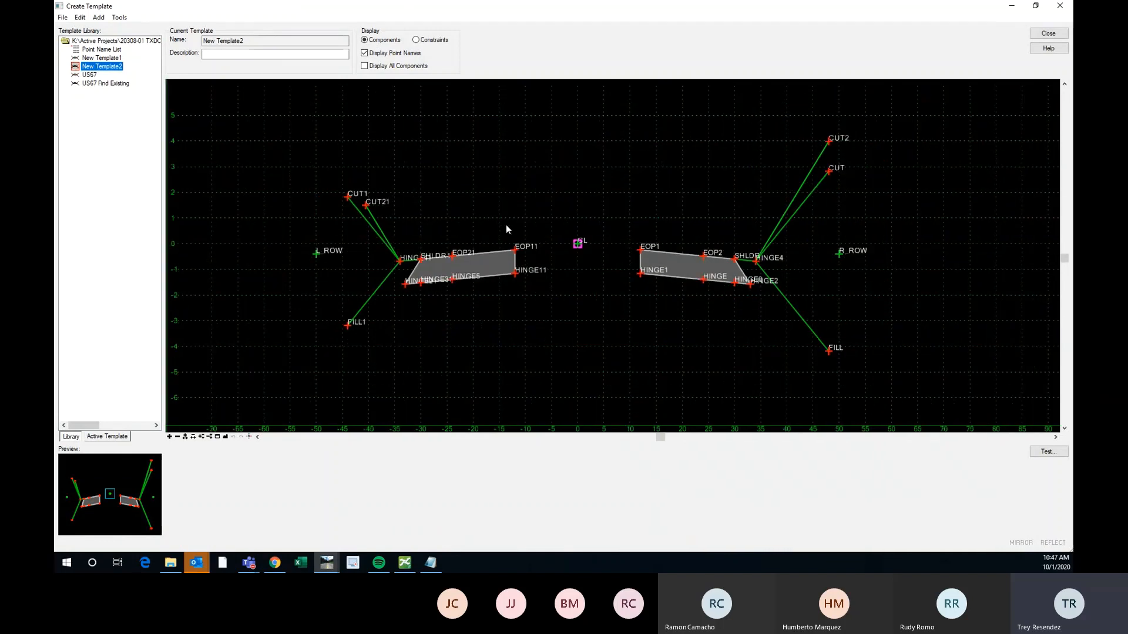
scroll(541, 249, up, 1)
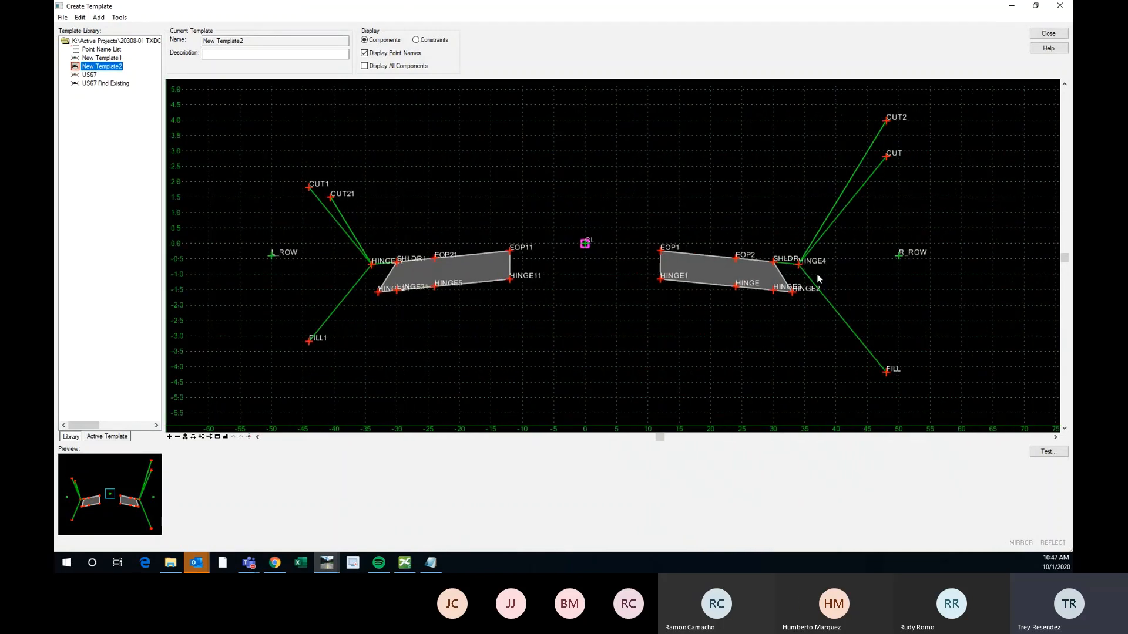
scroll(774, 263, up, 2)
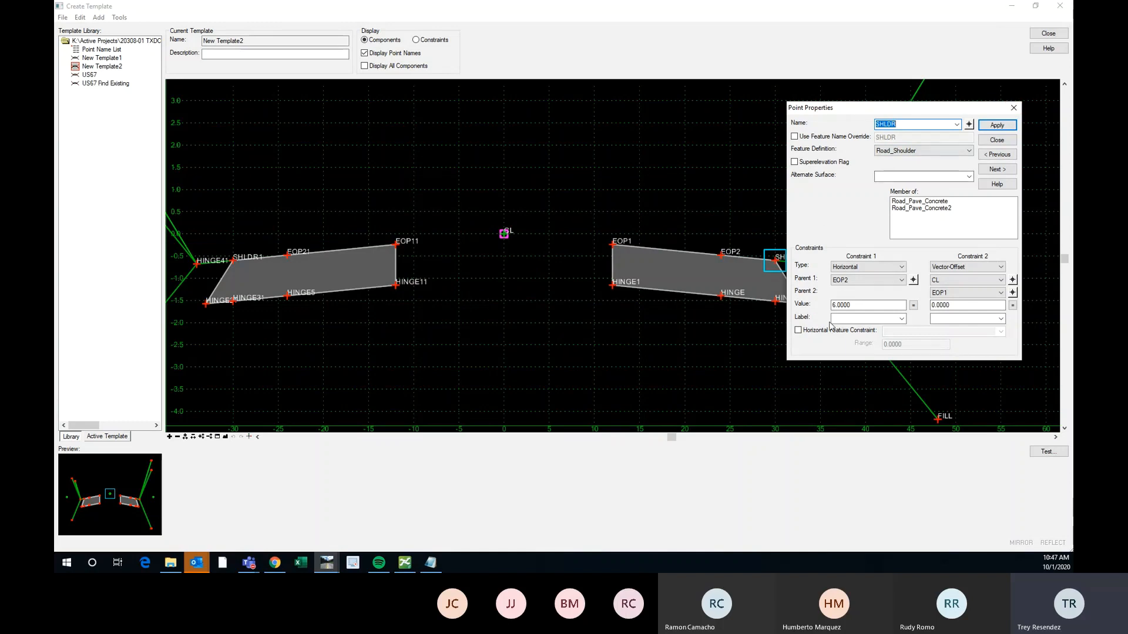
Step: Label the SHLDR point's horizontal constraint to EOP2 as RT_SHLDR
click(859, 319)
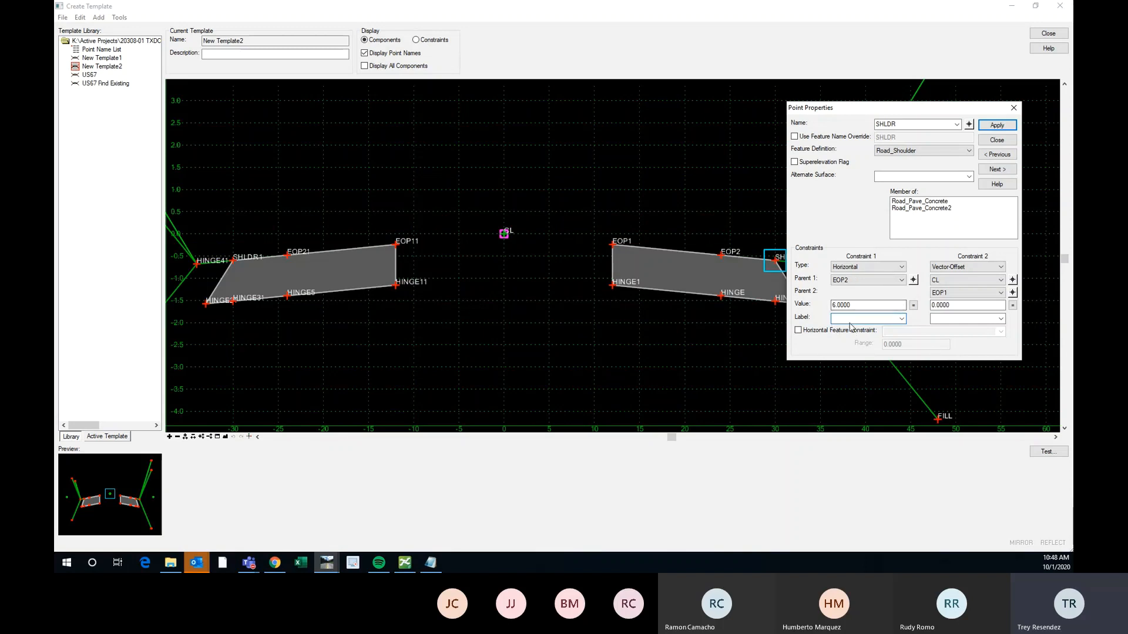
scroll(572, 287, down, 2)
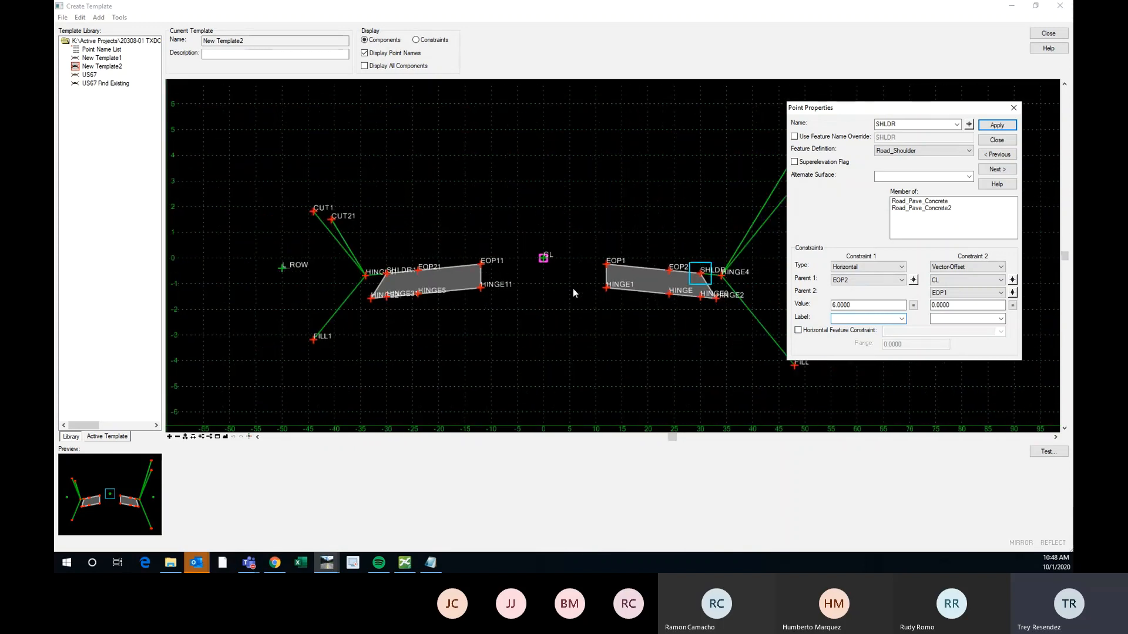
scroll(616, 279, up, 1)
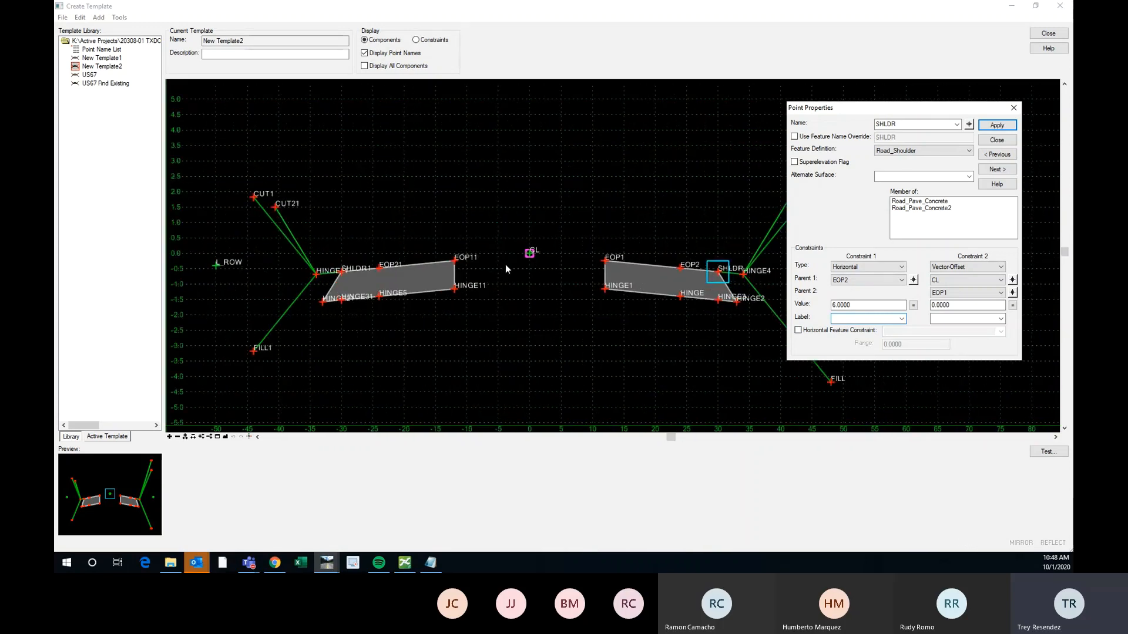
scroll(642, 245, down, 1)
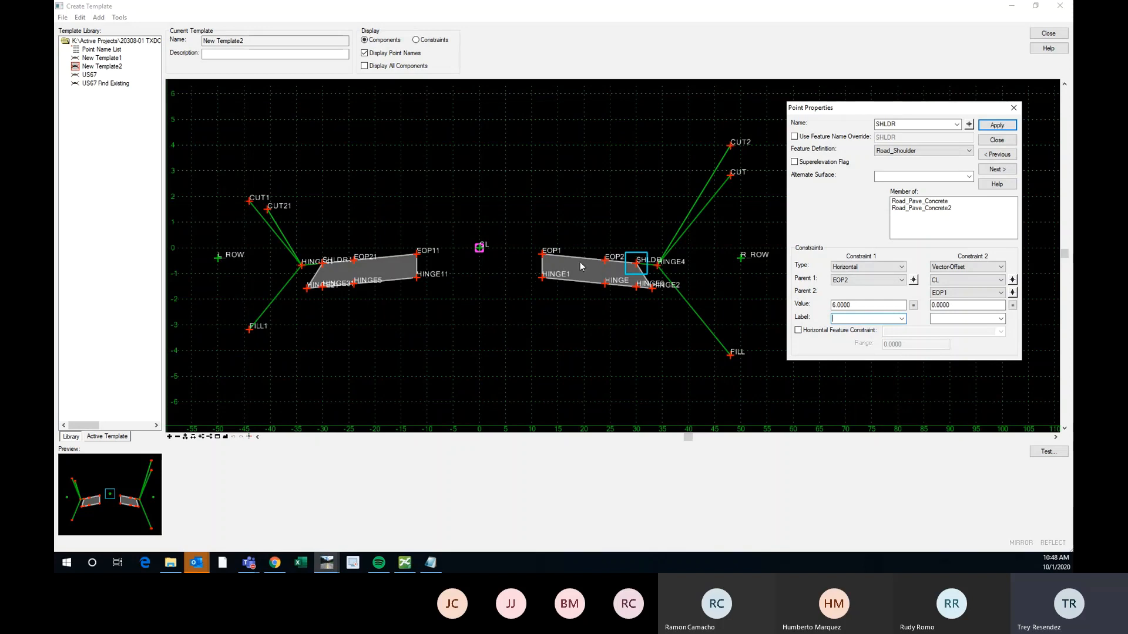
scroll(633, 264, up, 2)
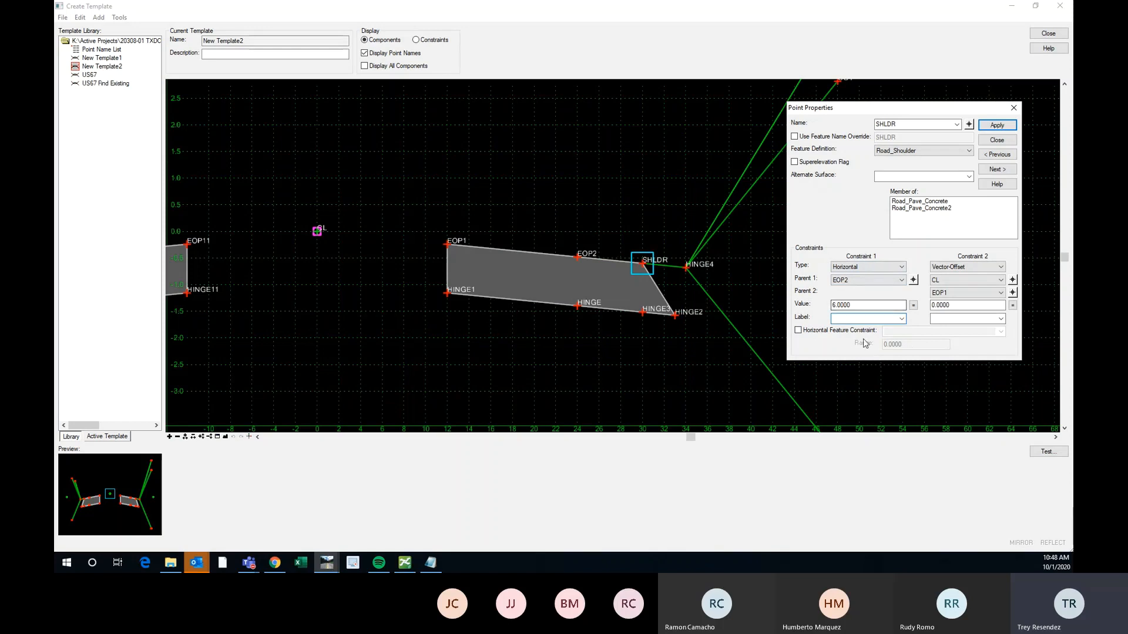
scroll(604, 281, down, 2)
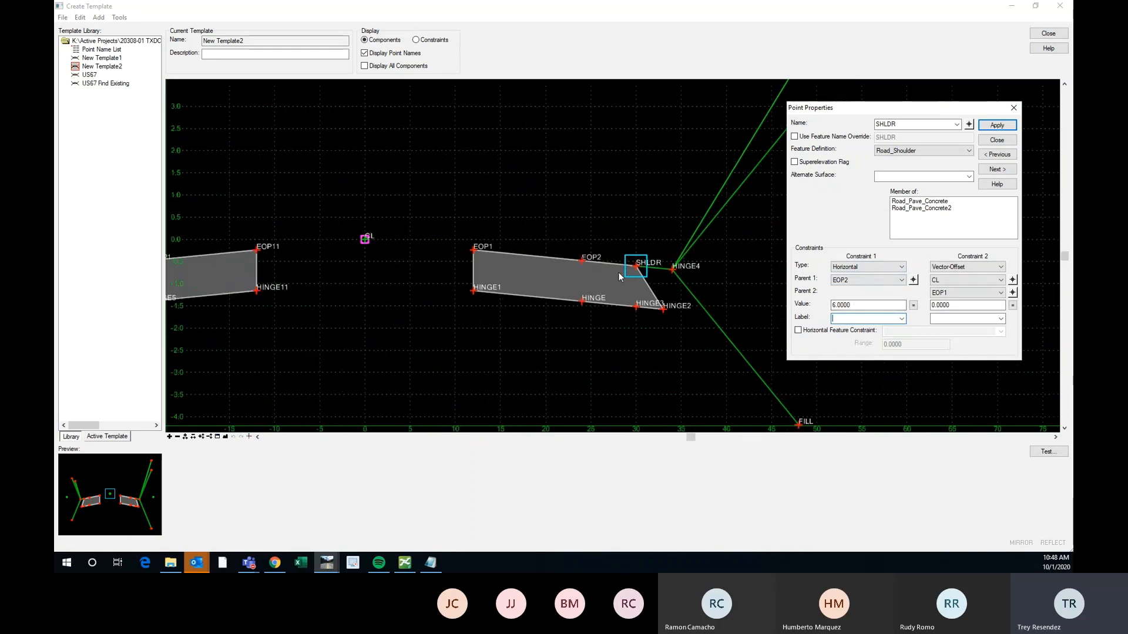
text(RT_SLD)
click(893, 305)
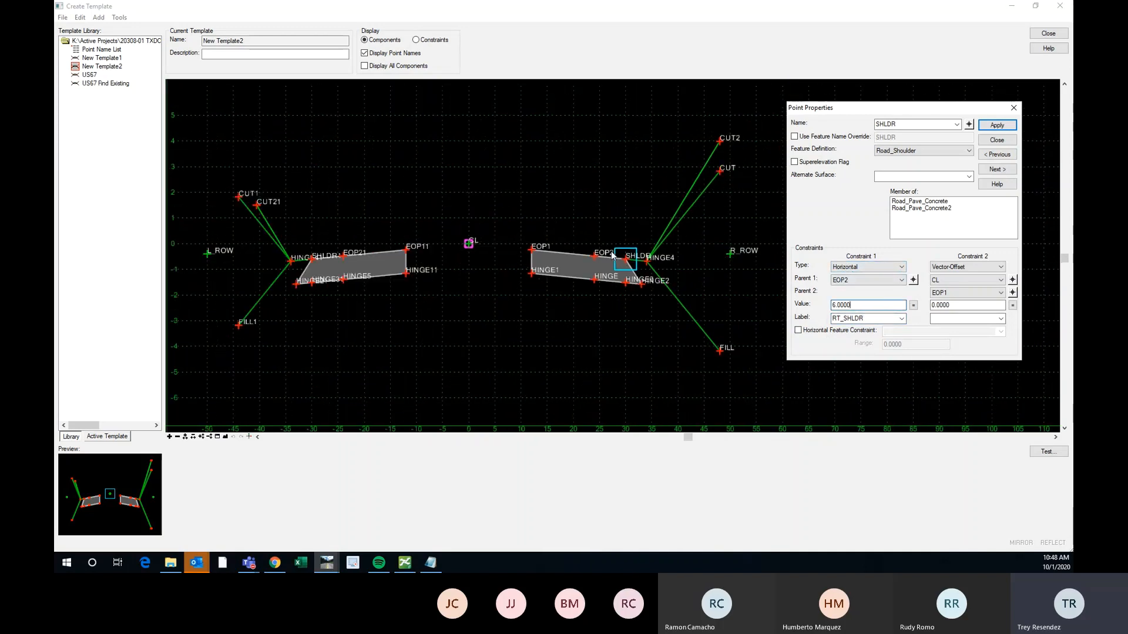
Step: Apply the SHLDR point's constraint settings and close its point properties
scroll(616, 257, down, 3)
double_click(865, 319)
click(855, 306)
scroll(635, 259, up, 1)
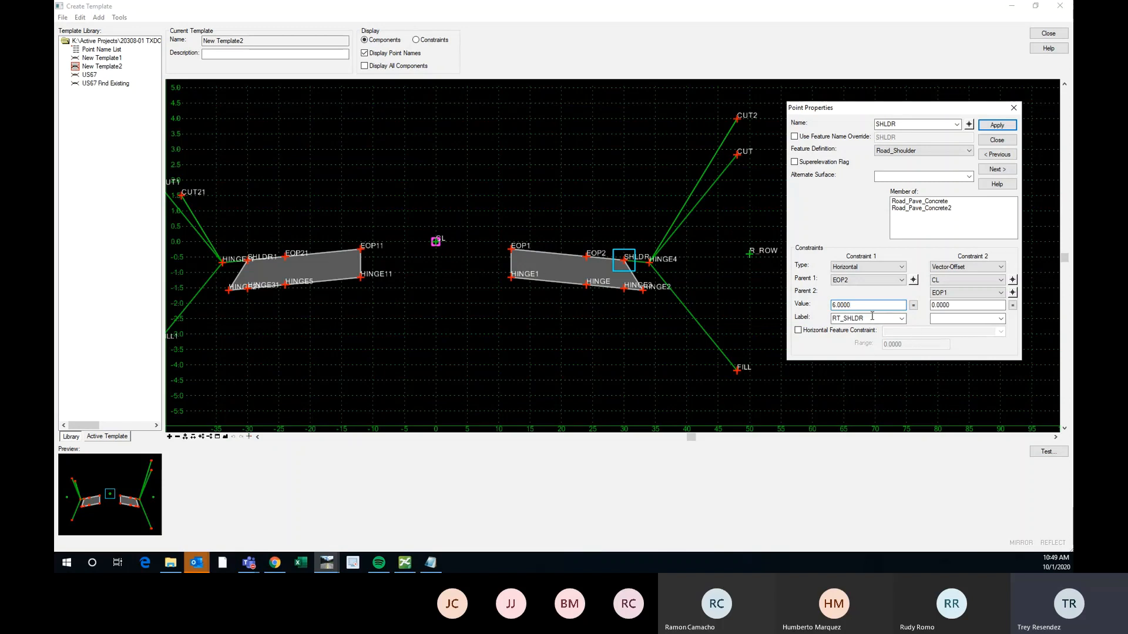
drag(867, 306, 789, 305)
click(997, 126)
click(1013, 107)
Step: Review the New Template2 cross-section and close the template editor to return to the plan view
scroll(783, 263, down, 1)
scroll(377, 166, up, 2)
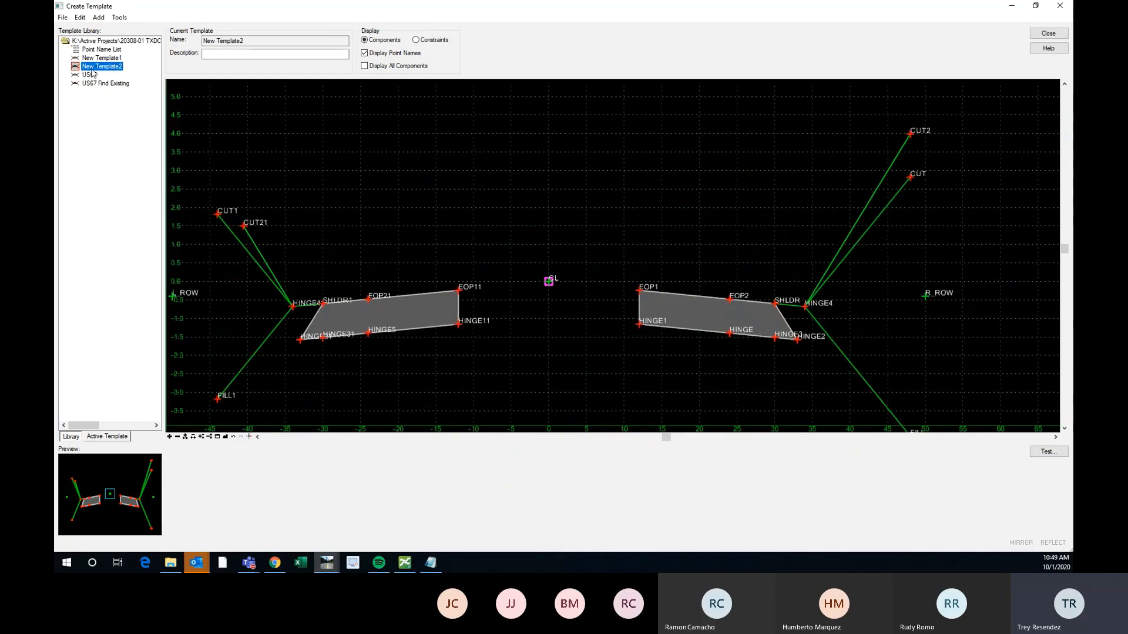
scroll(538, 248, down, 2)
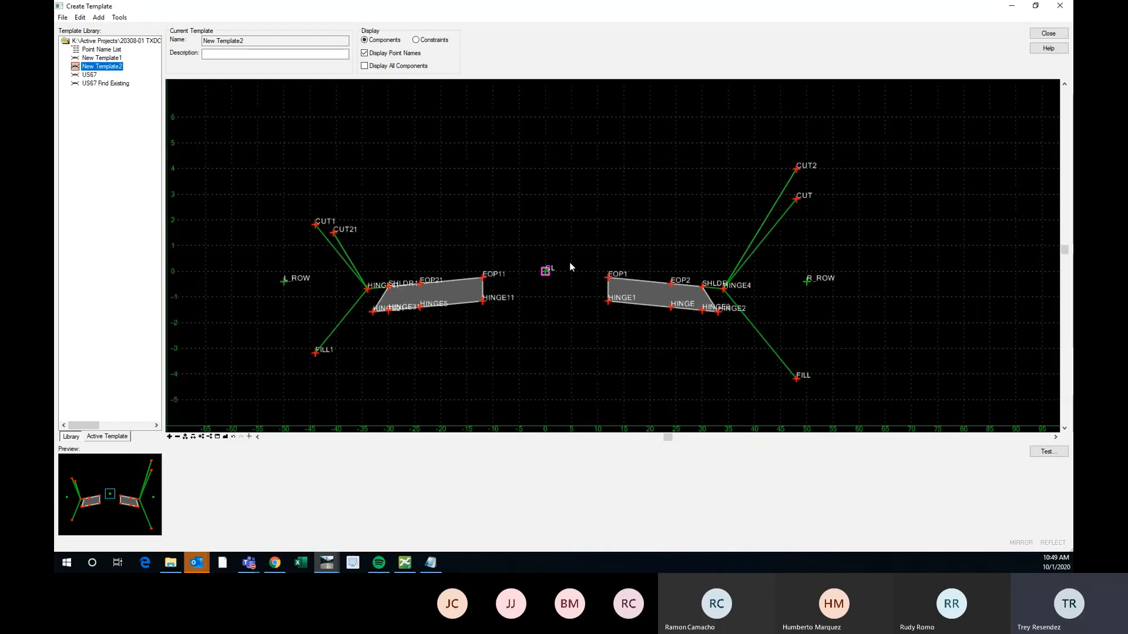
scroll(569, 262, up, 1)
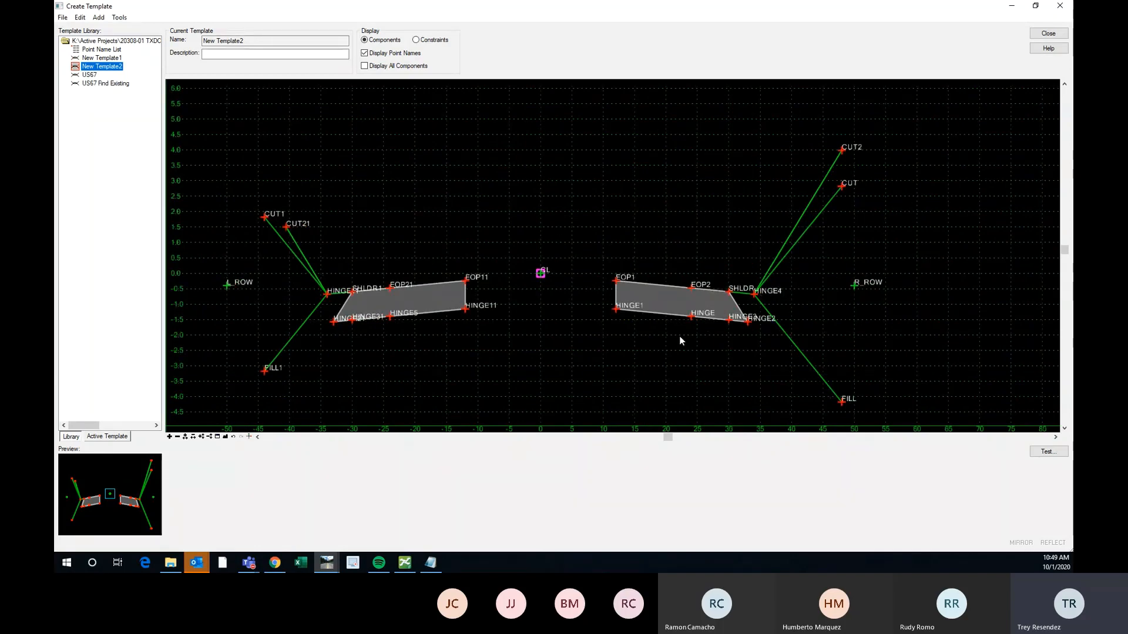
scroll(511, 251, down, 1)
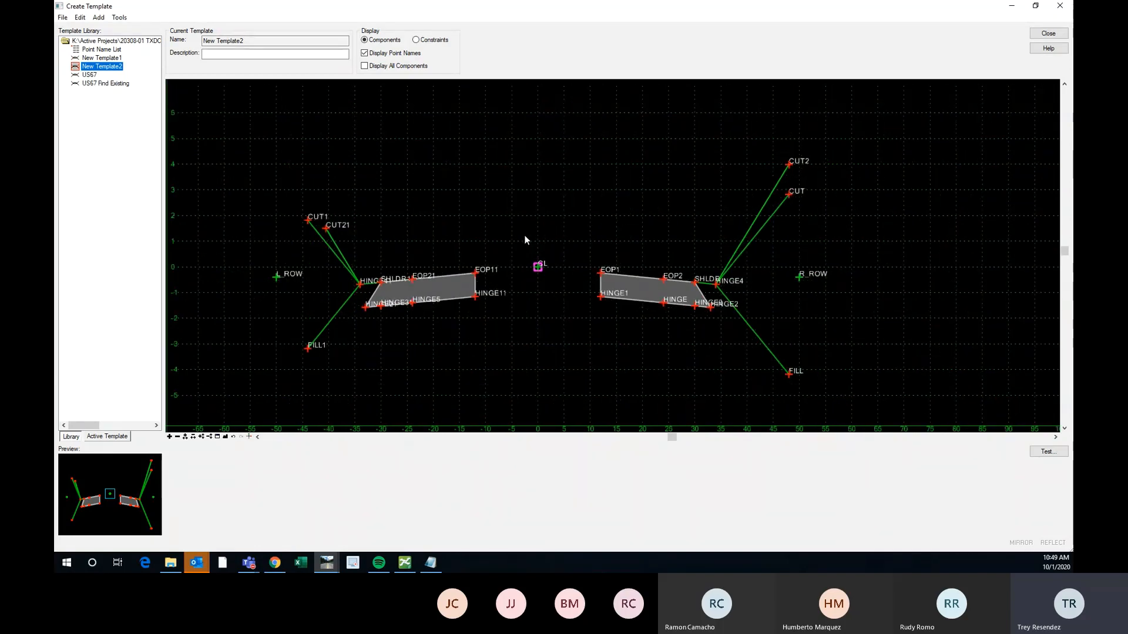
scroll(533, 235, up, 1)
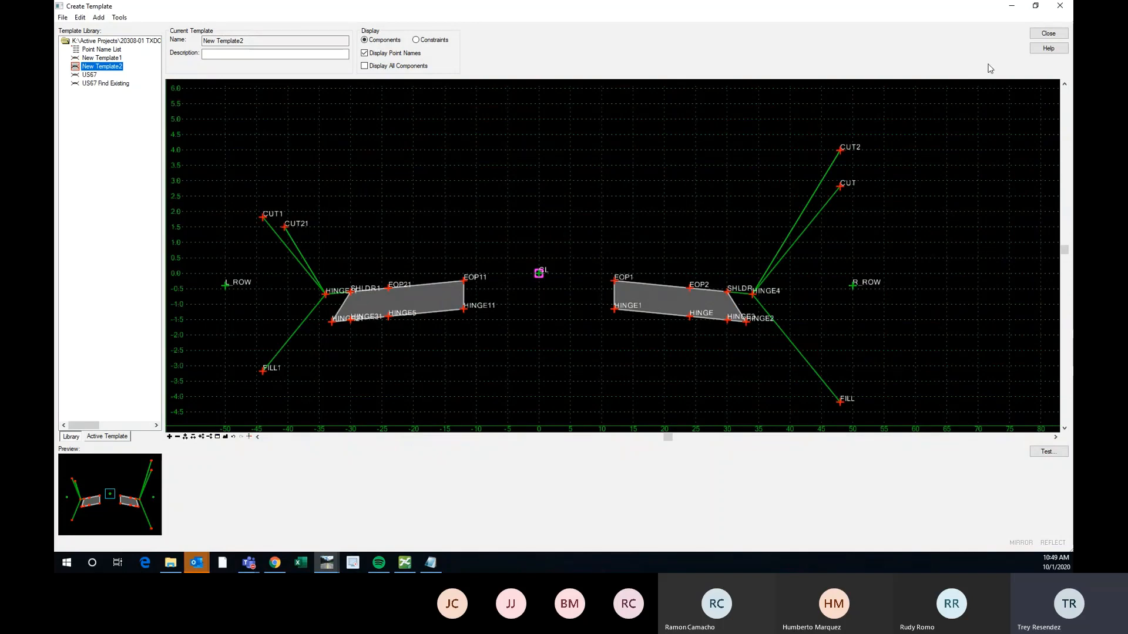
click(1050, 34)
click(547, 321)
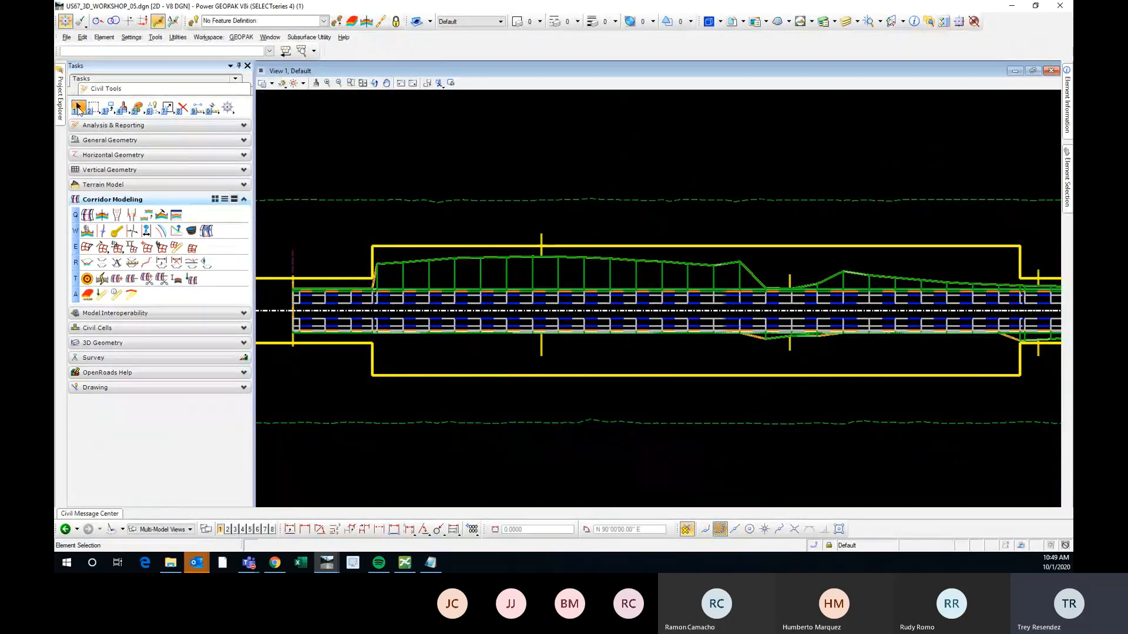
scroll(724, 242, down, 2)
scroll(512, 290, up, 5)
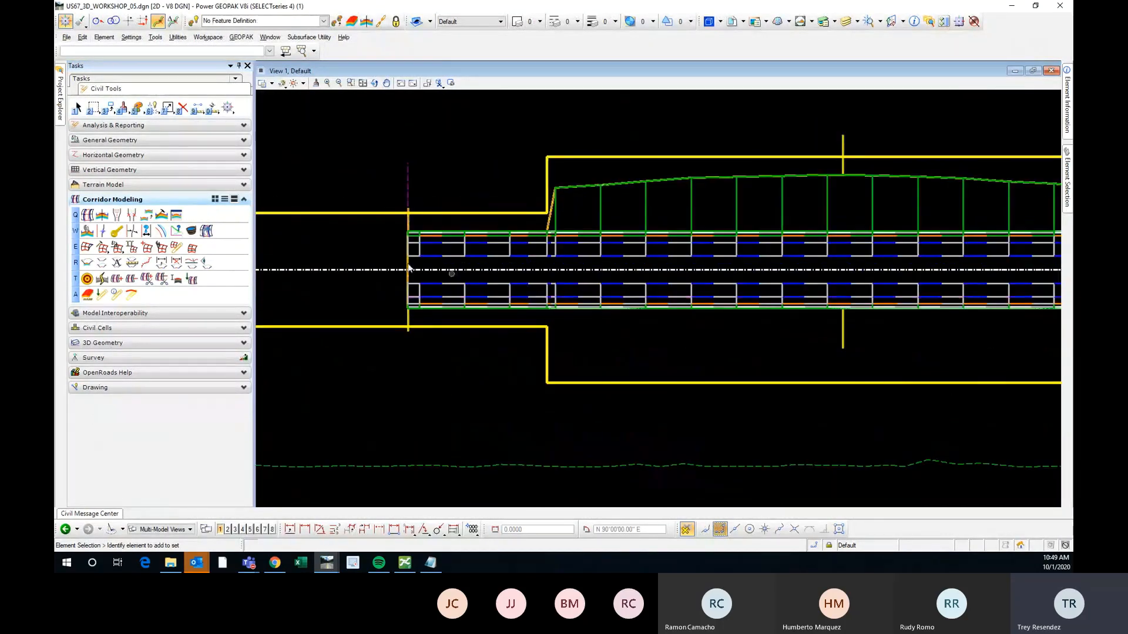
scroll(352, 197, down, 2)
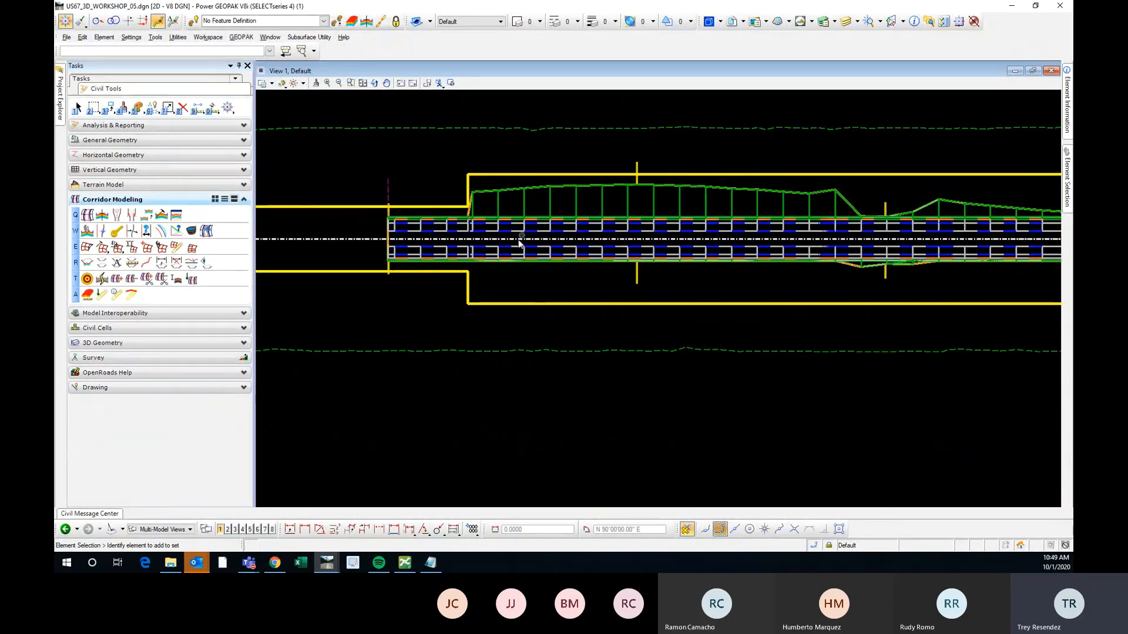
key(9)
key(1)
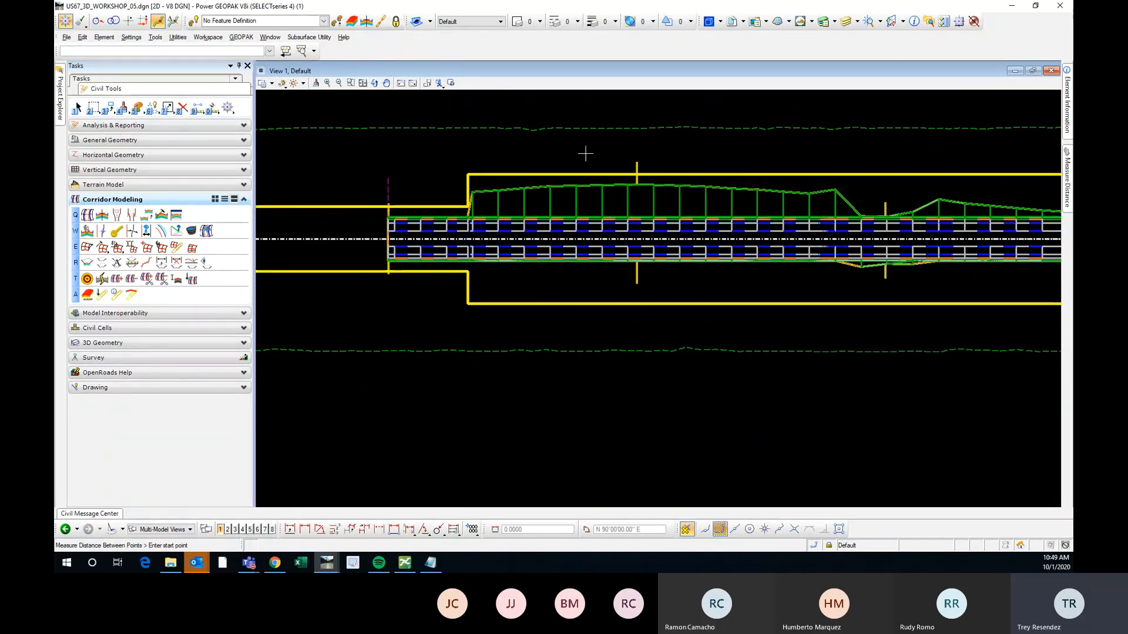
key(Escape)
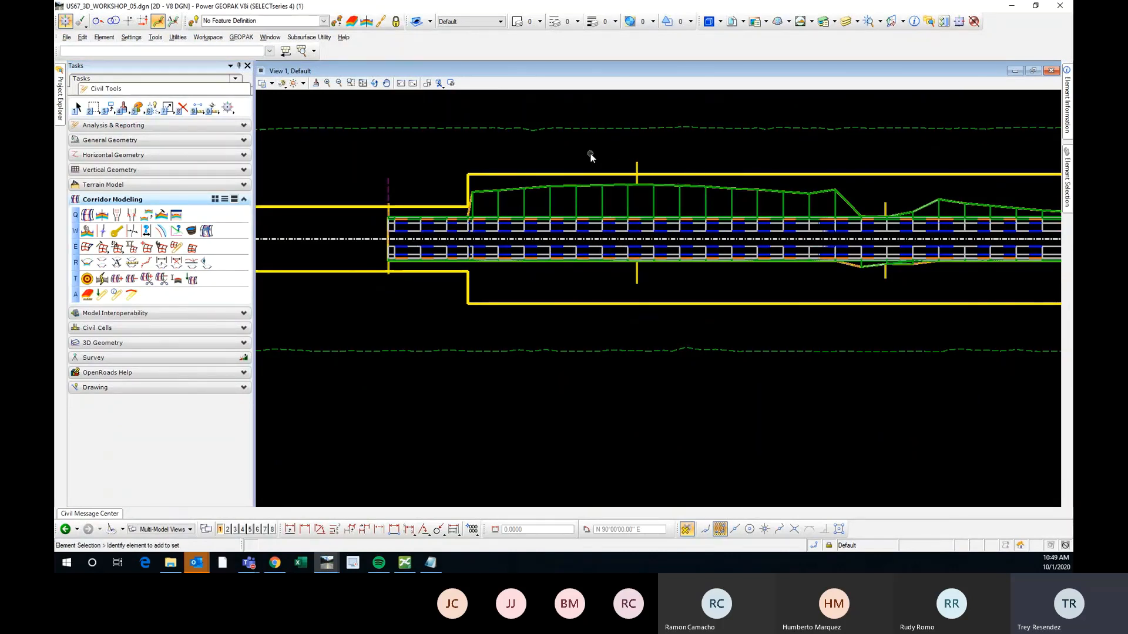
Step: Start the Create Parametric Constraint command and keep its settings docked open beside the plan view
click(146, 232)
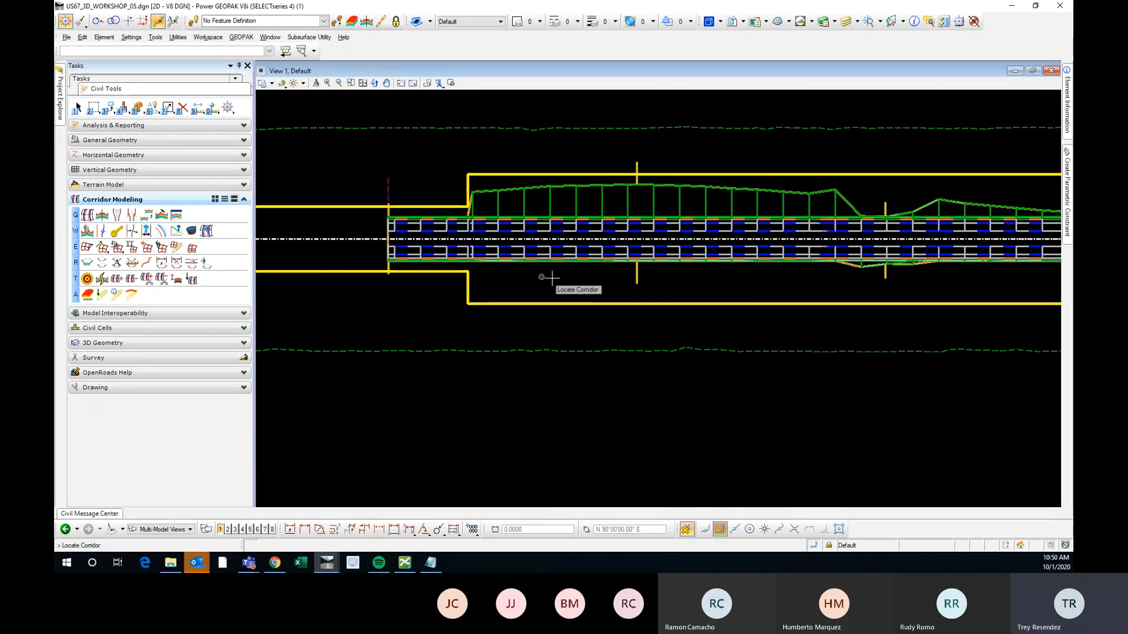
mouse_move(1066, 199)
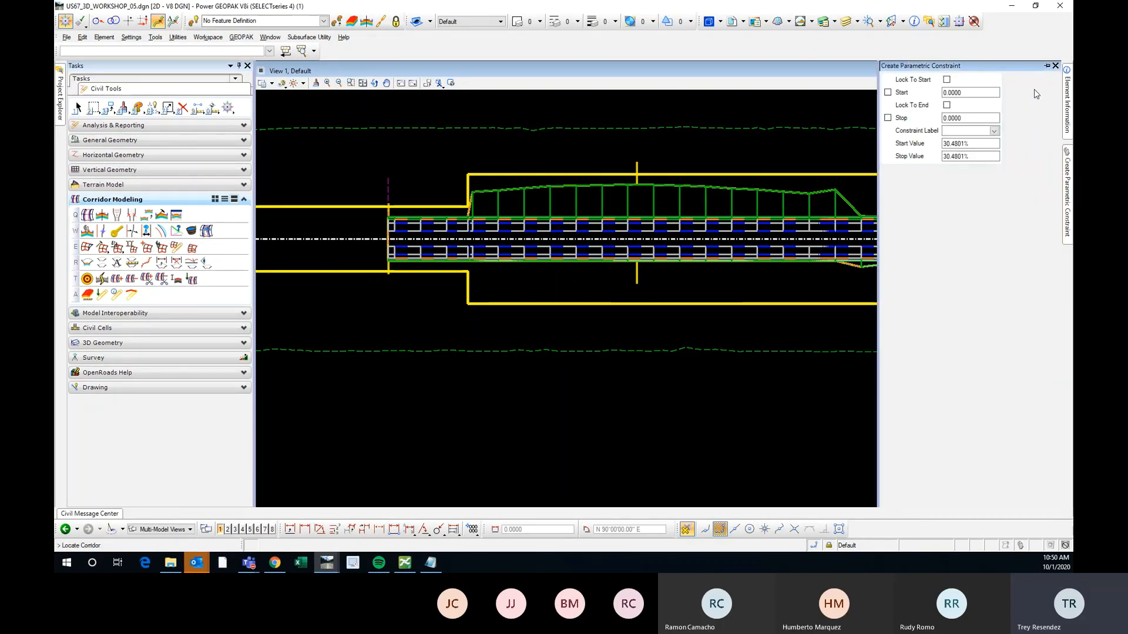
click(1047, 65)
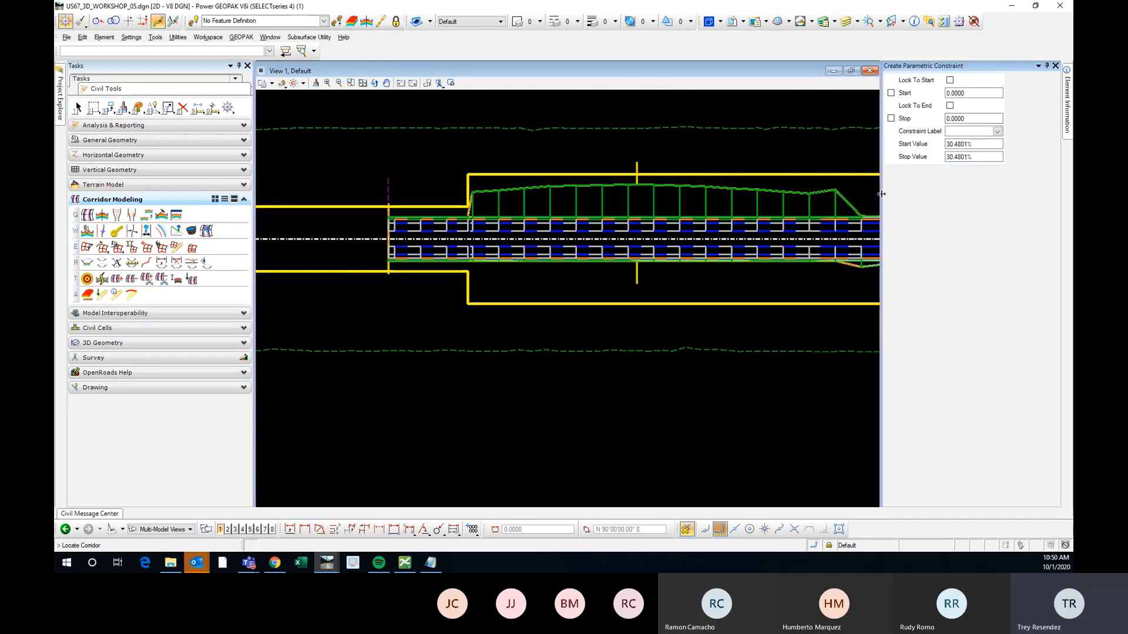
drag(880, 196, 884, 198)
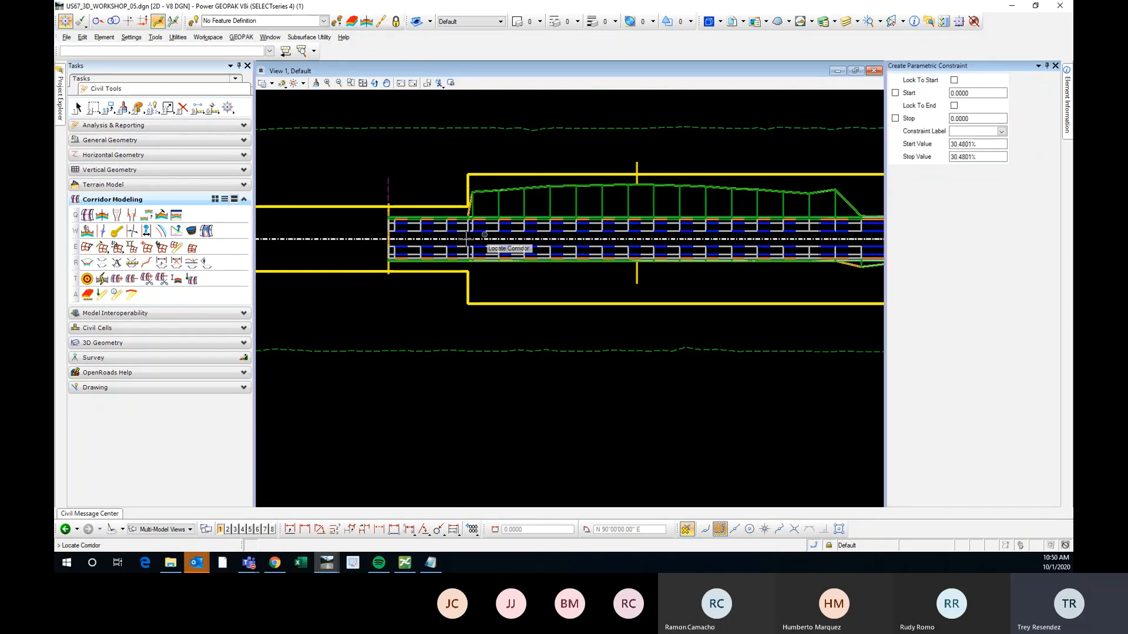
Step: Select the US67 corridor for the parametric constraint and set the start station to 887+00
scroll(419, 243, down, 1)
scroll(544, 236, up, 1)
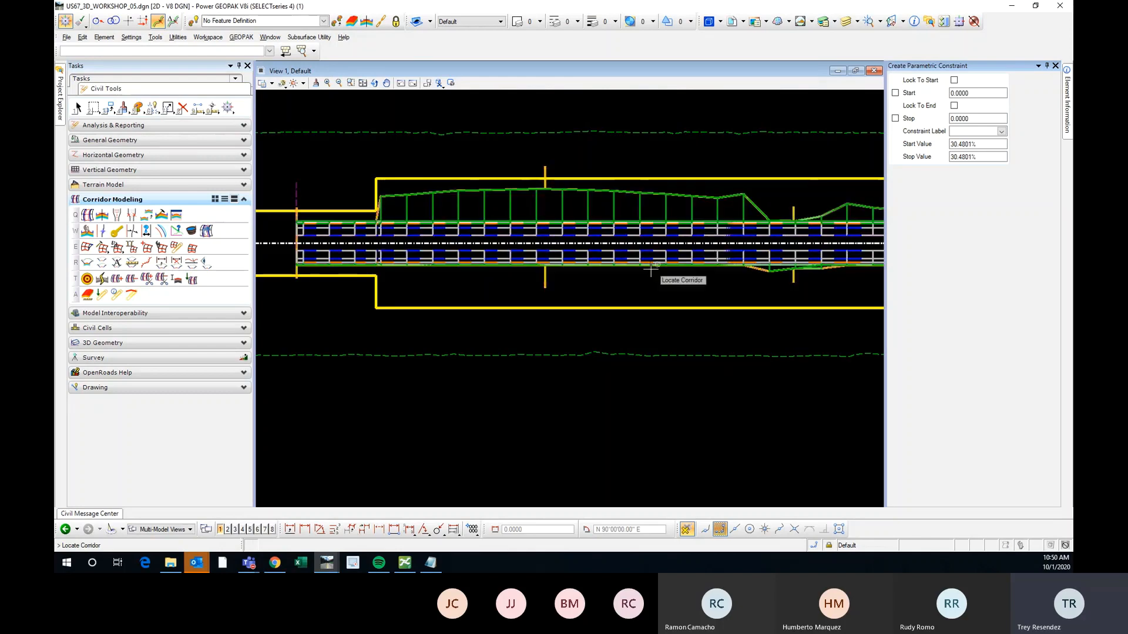
click(546, 280)
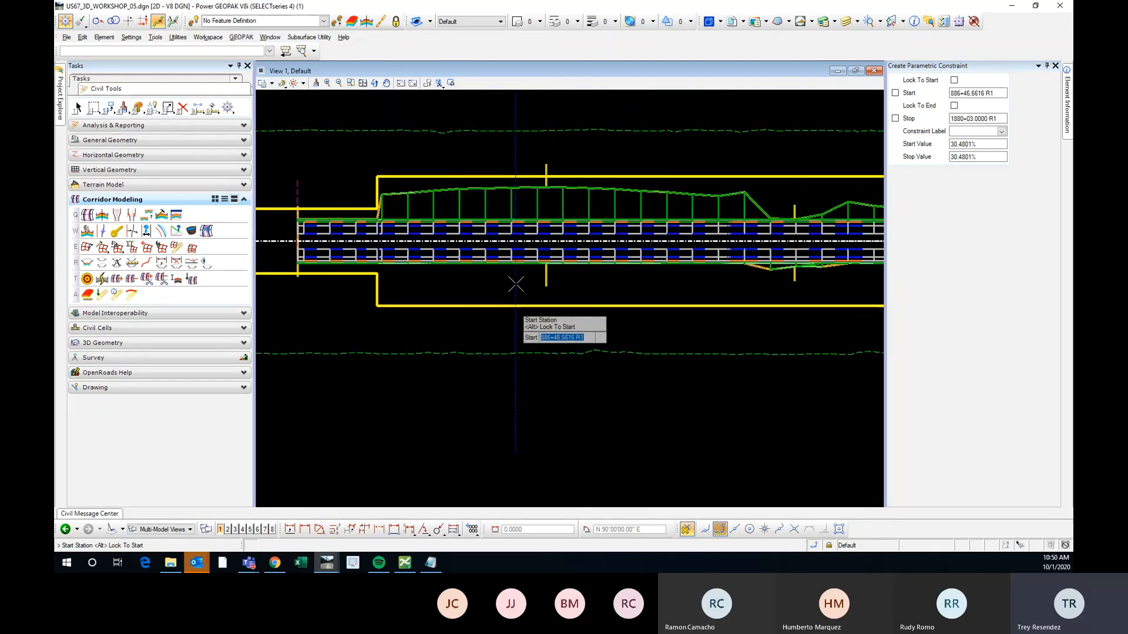
text(887+00)
key(Return)
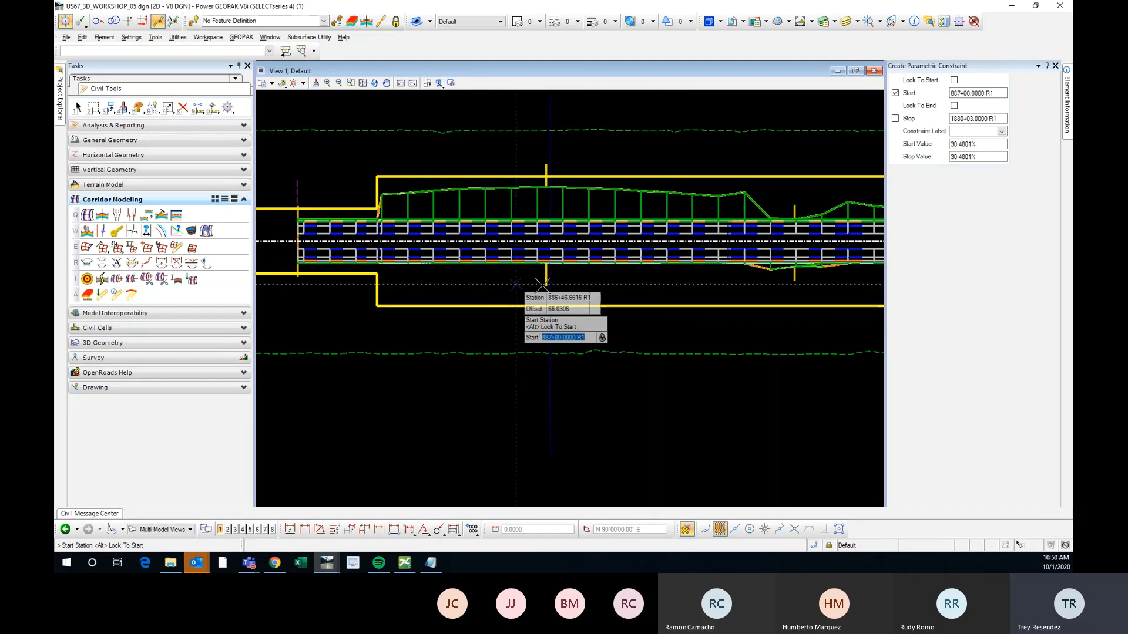
Step: Set the parametric constraint's stop station to 890+00 and try to choose its constraint label
click(636, 286)
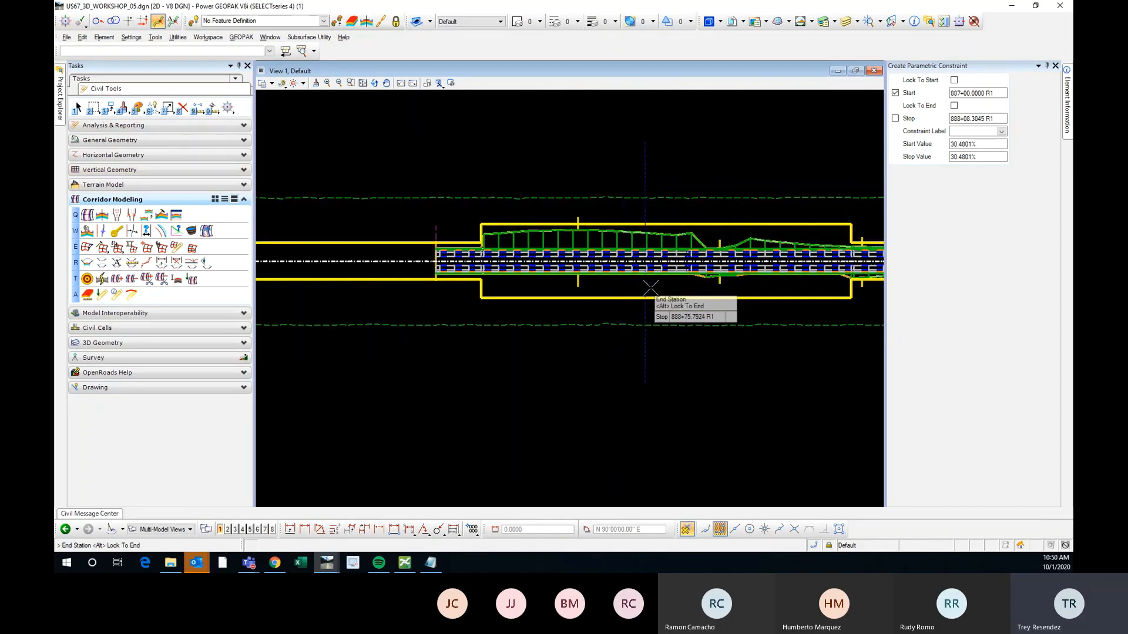
scroll(649, 287, down, 2)
scroll(651, 289, up, 3)
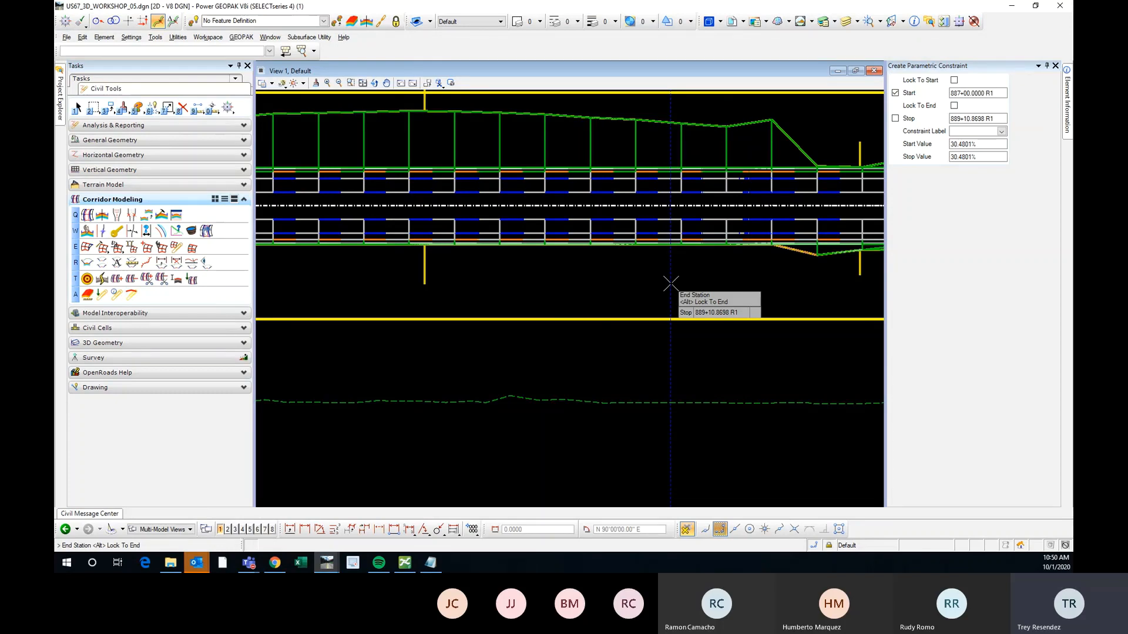
scroll(576, 282, down, 2)
scroll(616, 284, up, 3)
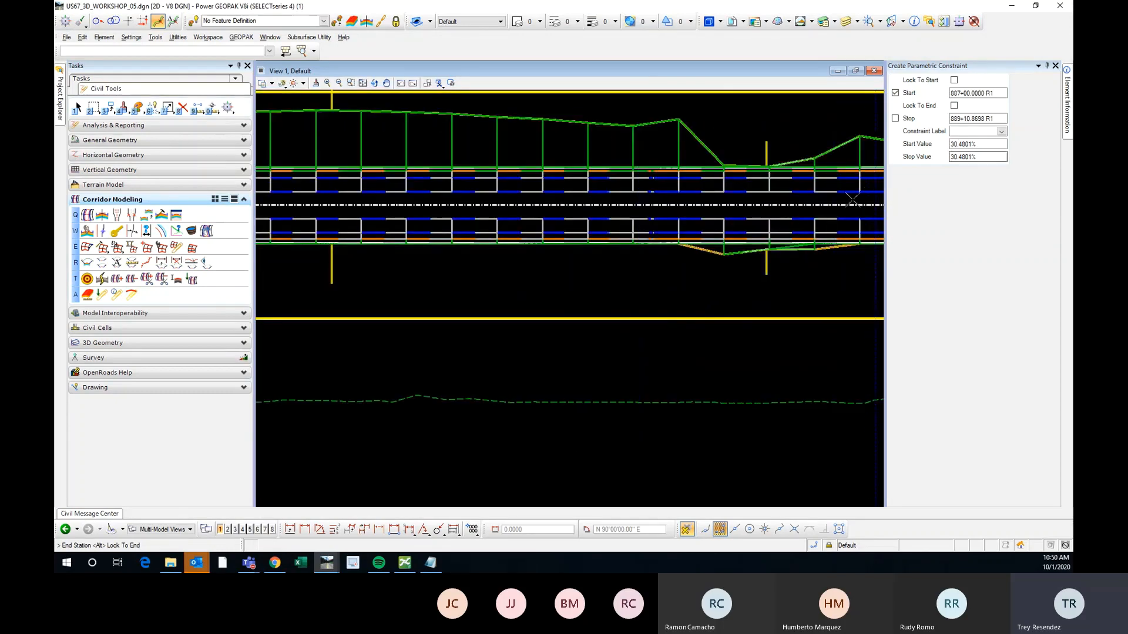
scroll(627, 277, up, 1)
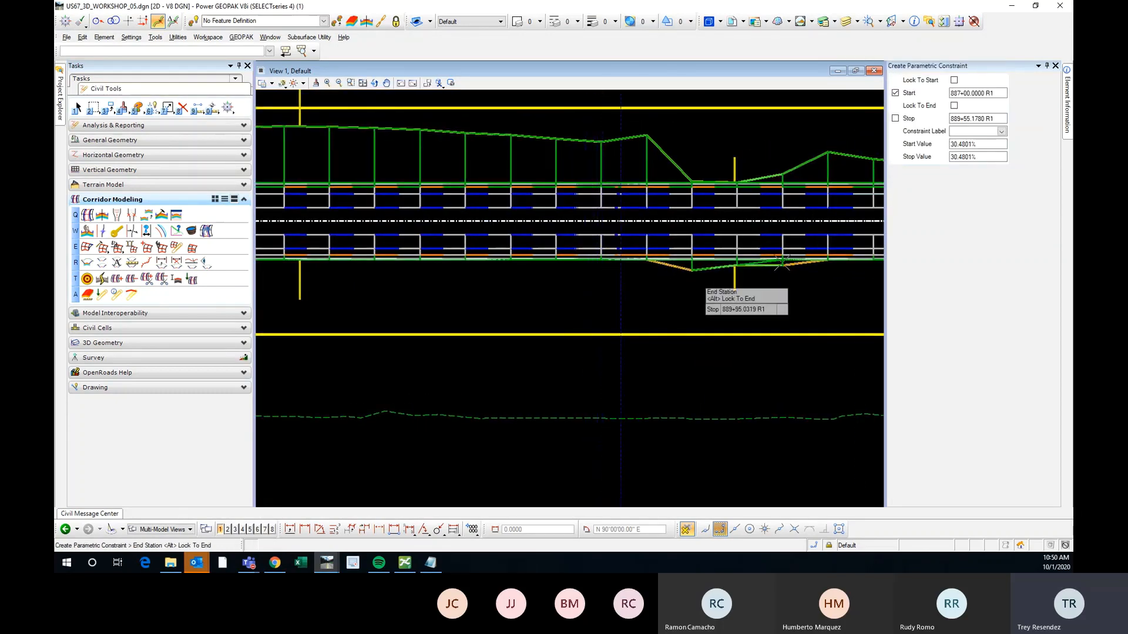
click(895, 118)
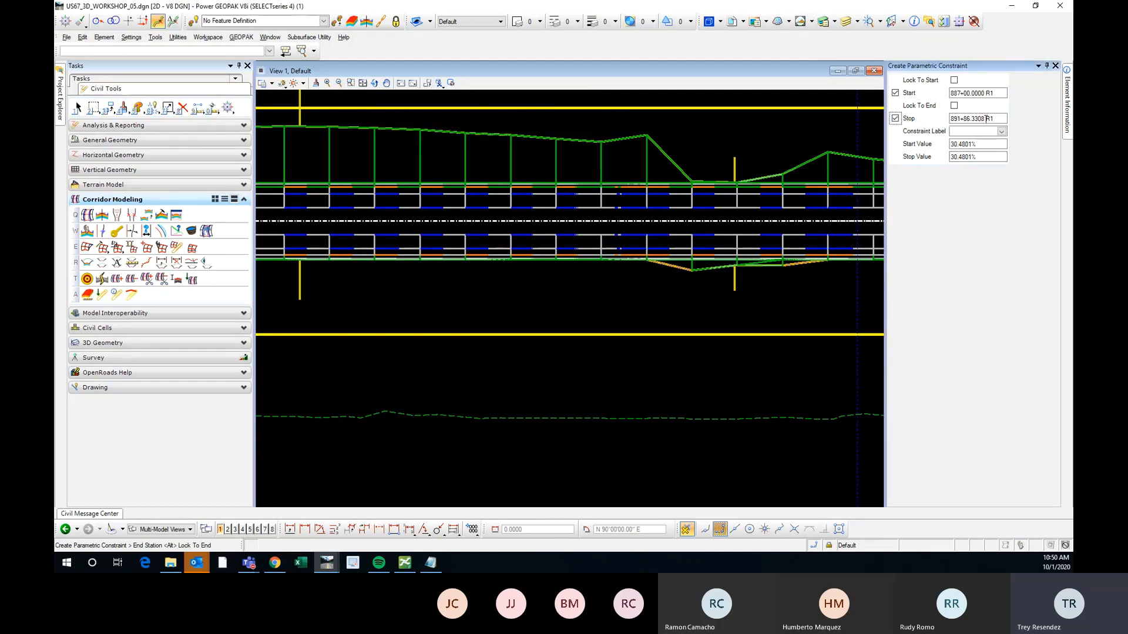
drag(986, 118, 950, 119)
text(890+00)
key(Return)
click(1001, 132)
click(995, 119)
click(77, 108)
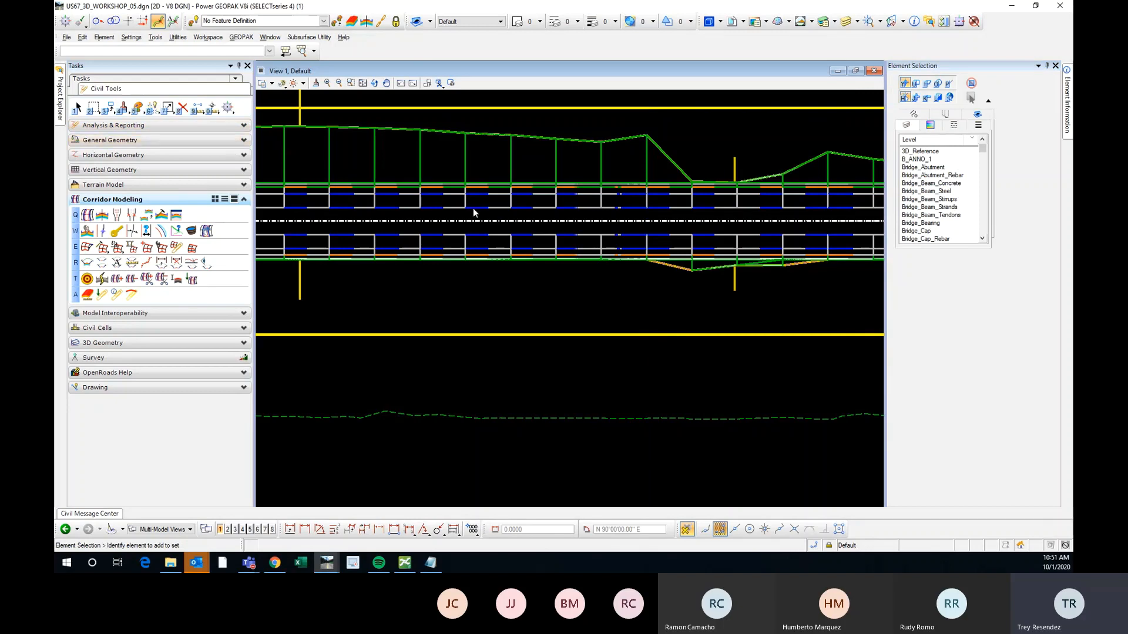
Step: Select the US67 corridor's New Template2 template drop and examine it around its starting station
scroll(473, 208, down, 3)
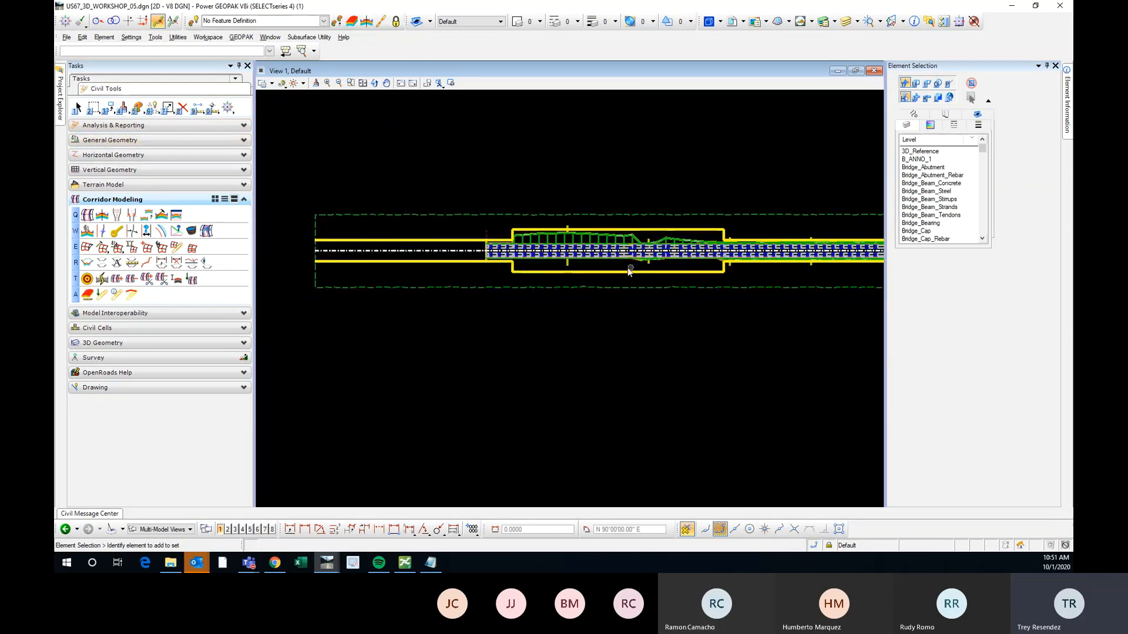
click(486, 234)
scroll(486, 235, up, 2)
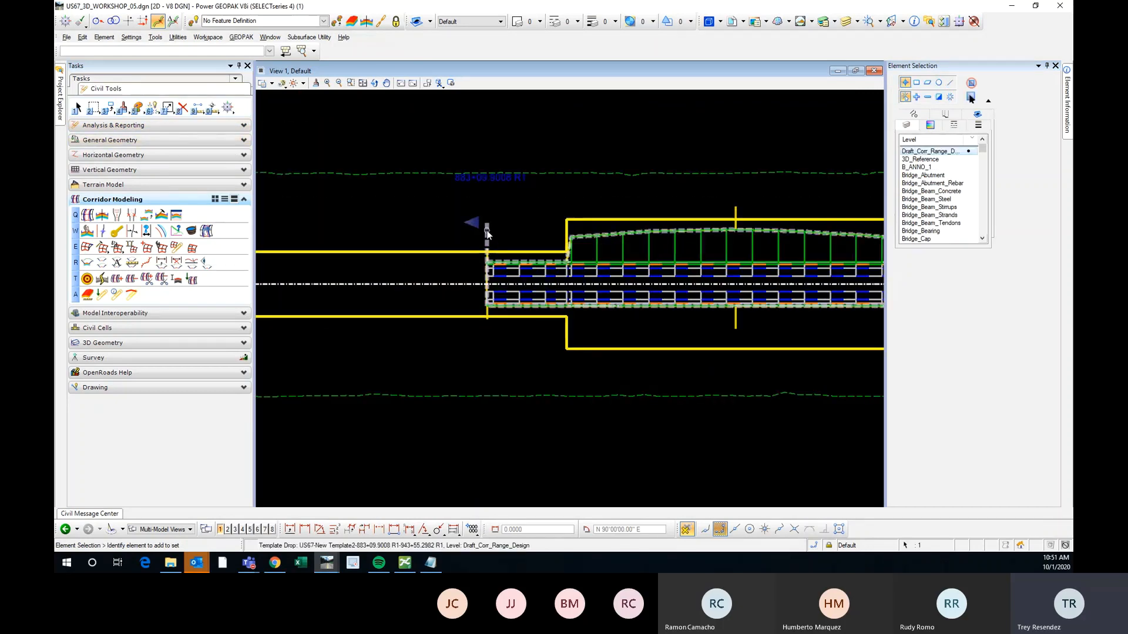
scroll(486, 234, down, 2)
scroll(451, 235, up, 2)
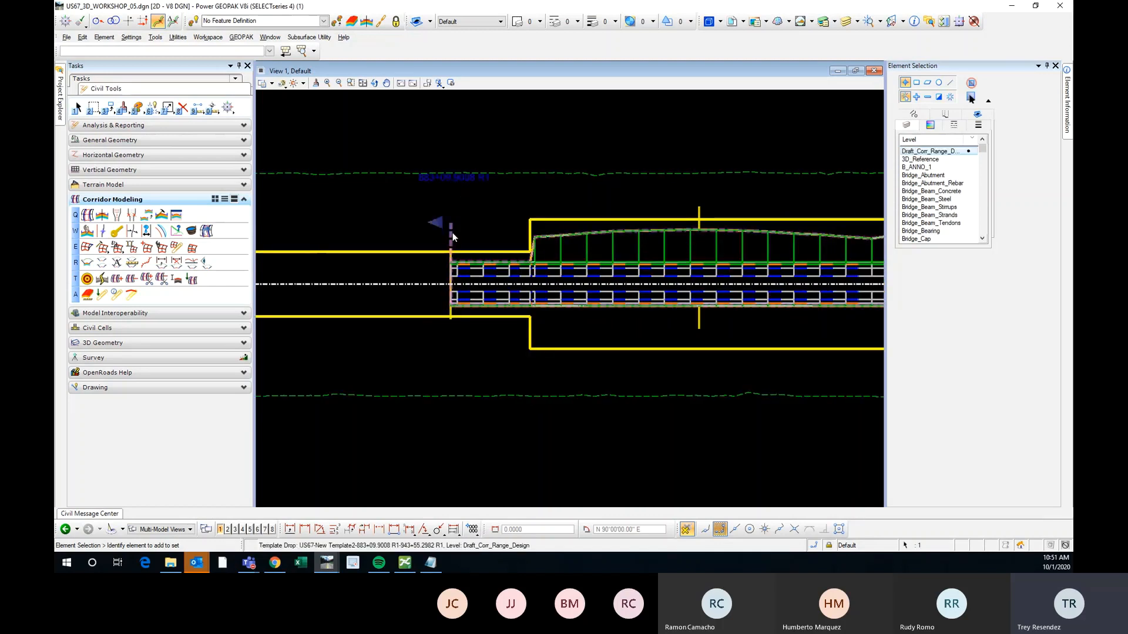
scroll(452, 234, up, 2)
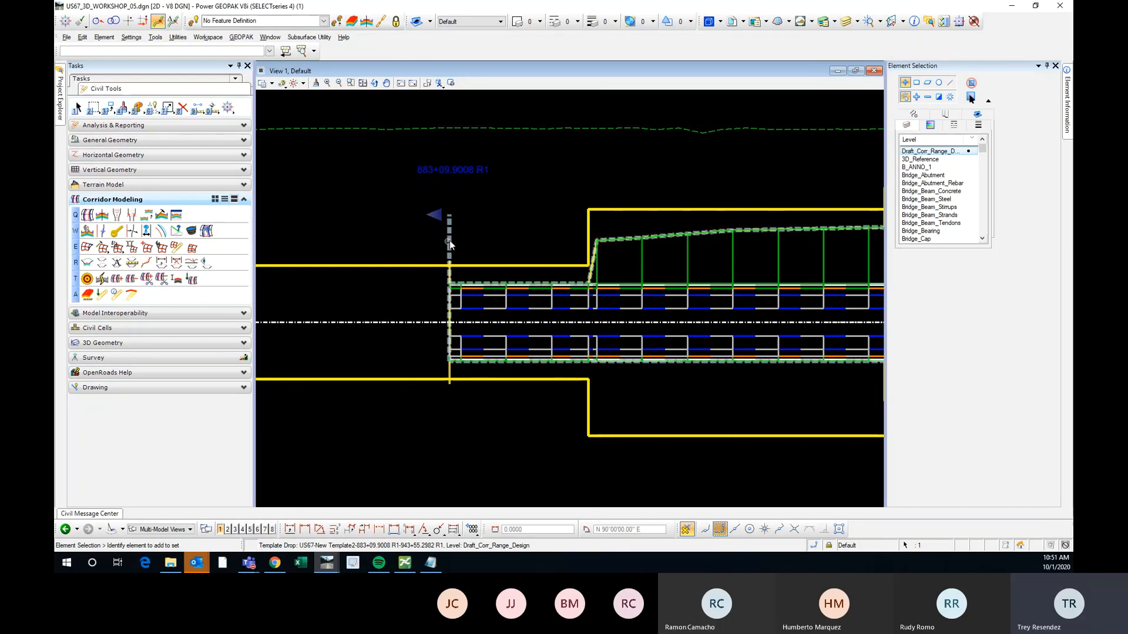
Step: Check the horizontal constraint's label on the SHLDR point of New Template2 and close the template editor
click(162, 217)
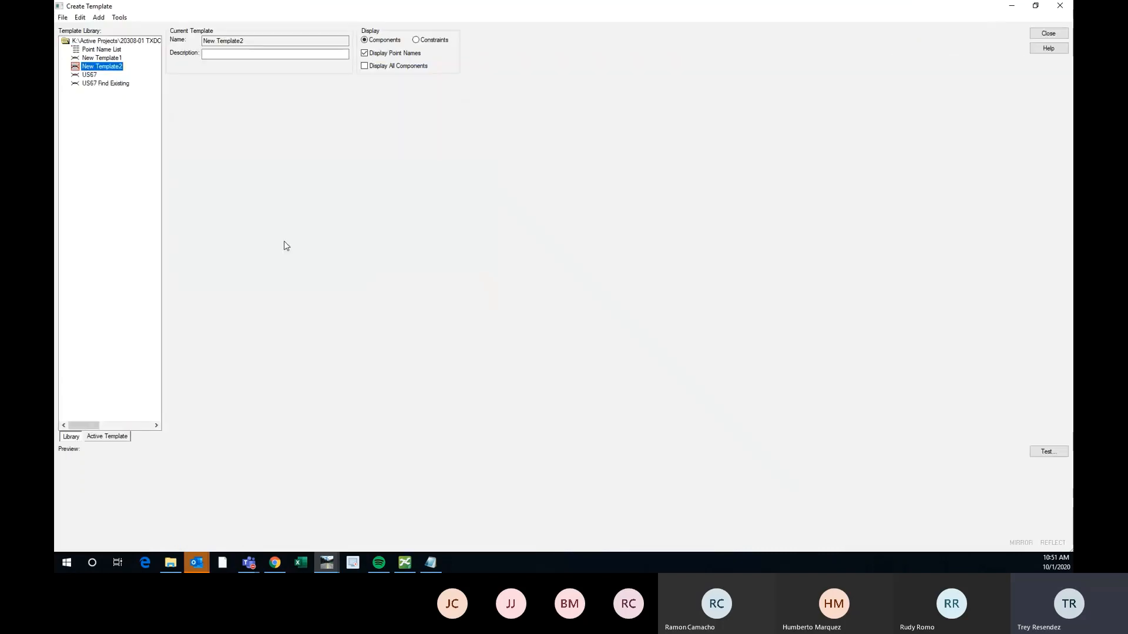
scroll(591, 240, down, 2)
scroll(760, 270, up, 3)
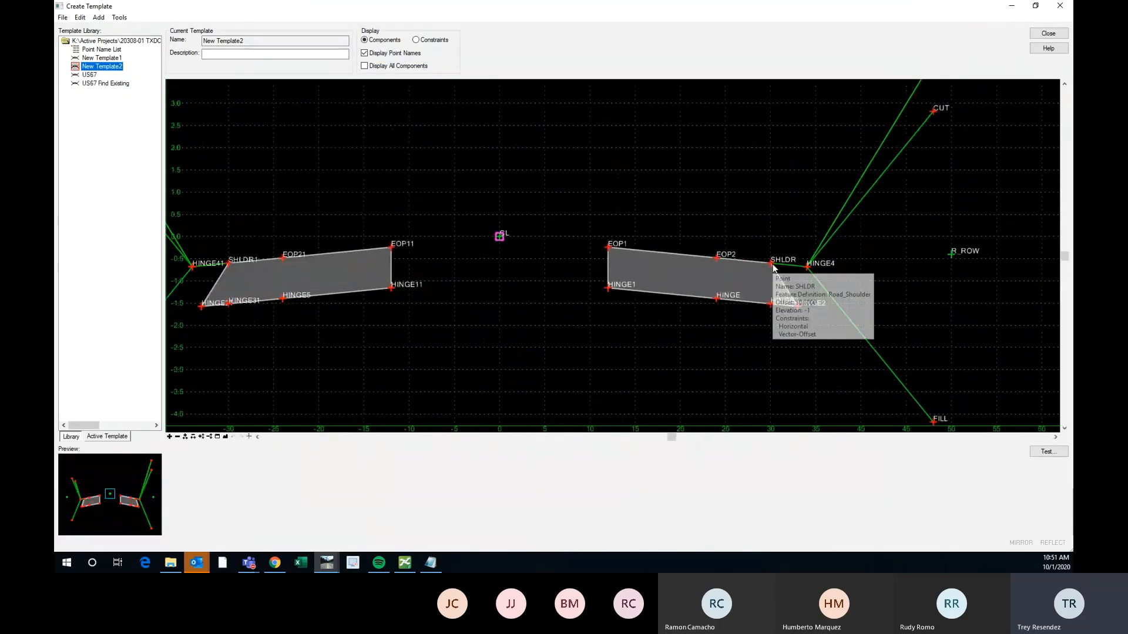
click(772, 266)
double_click(771, 264)
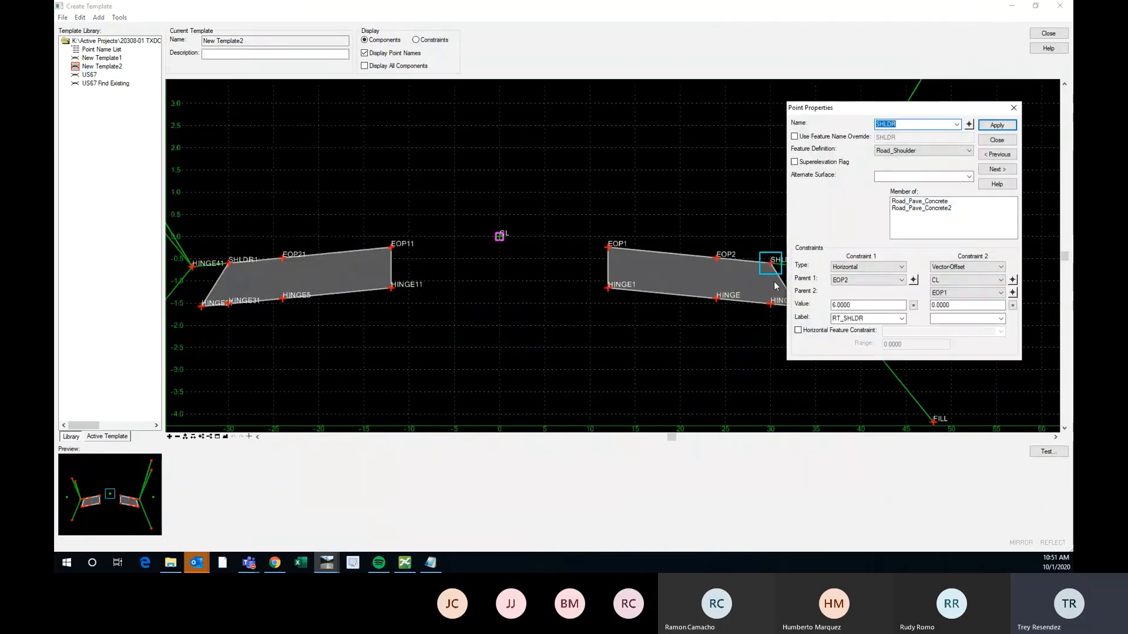
double_click(852, 319)
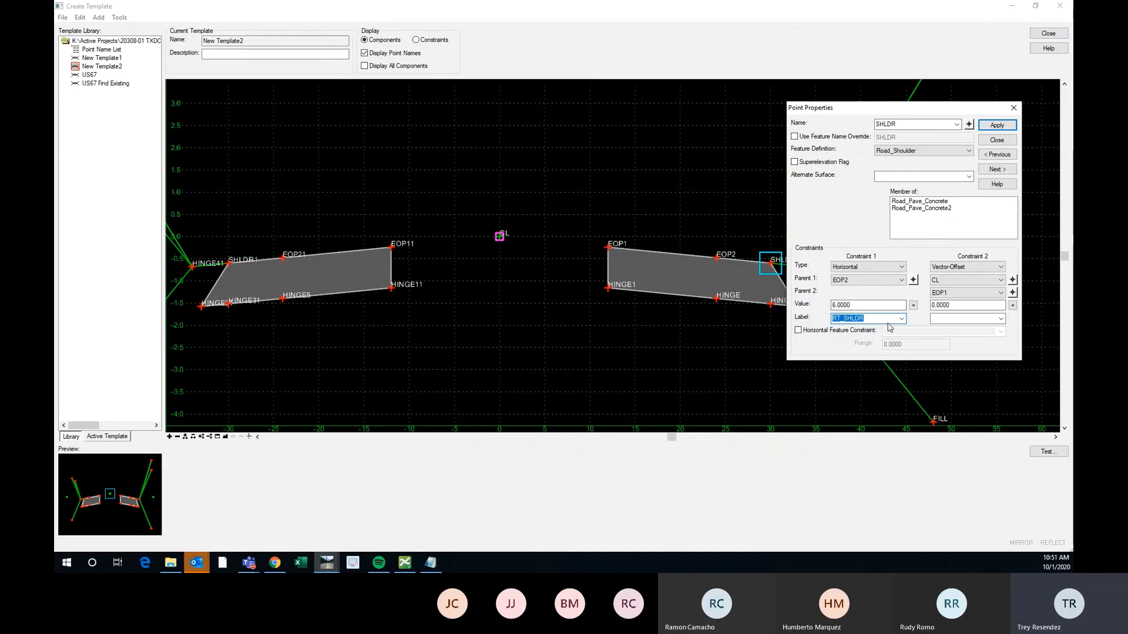
click(901, 319)
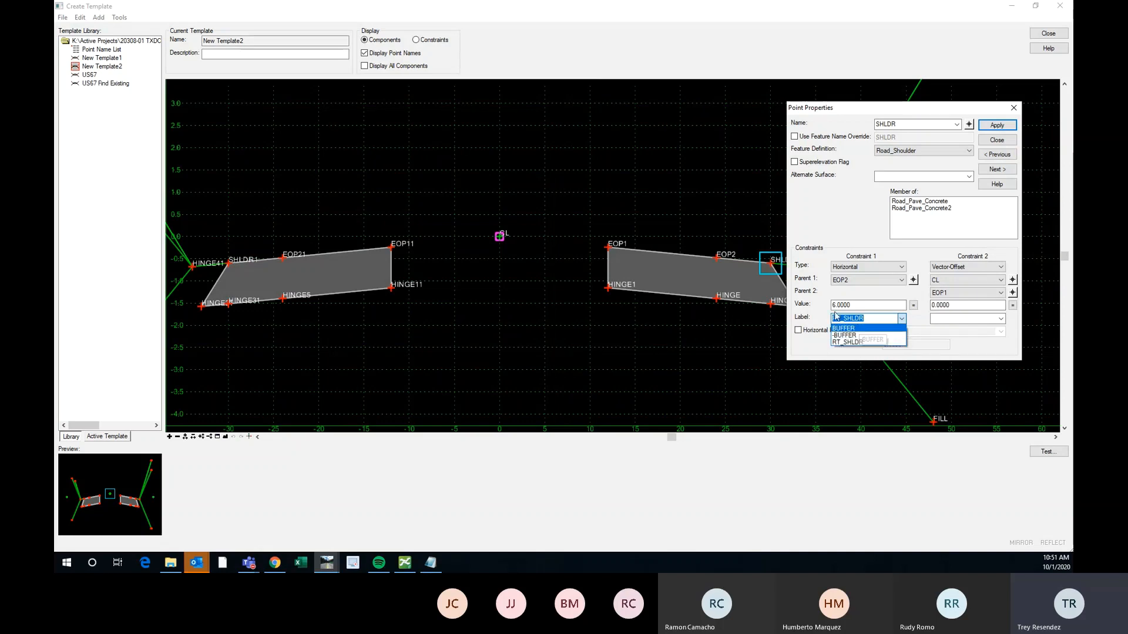
click(934, 336)
click(997, 140)
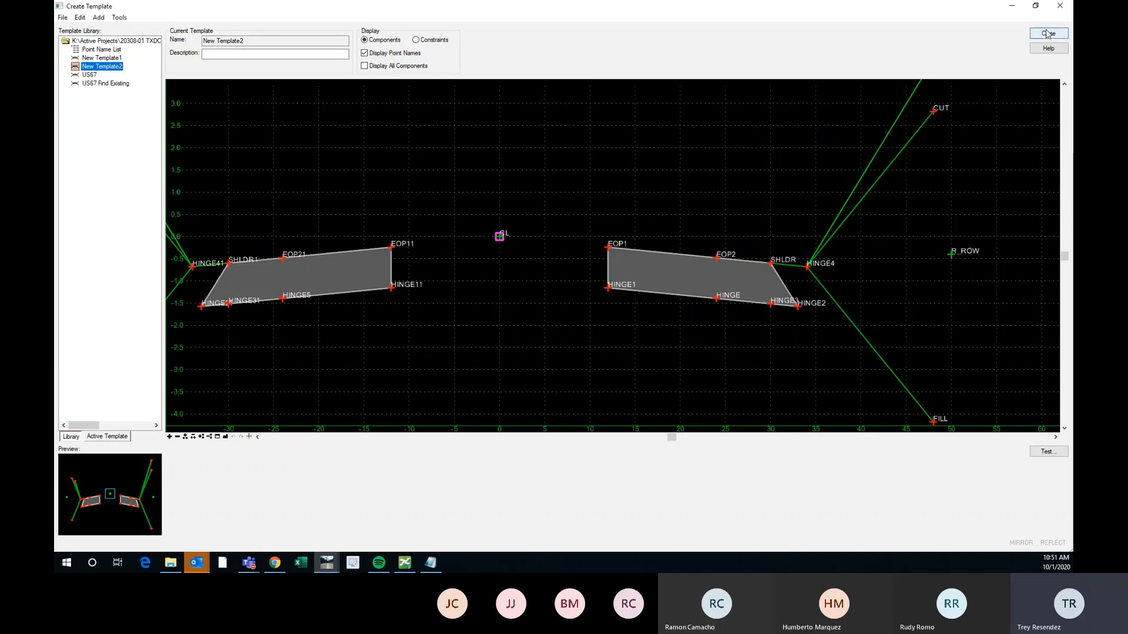
click(1049, 33)
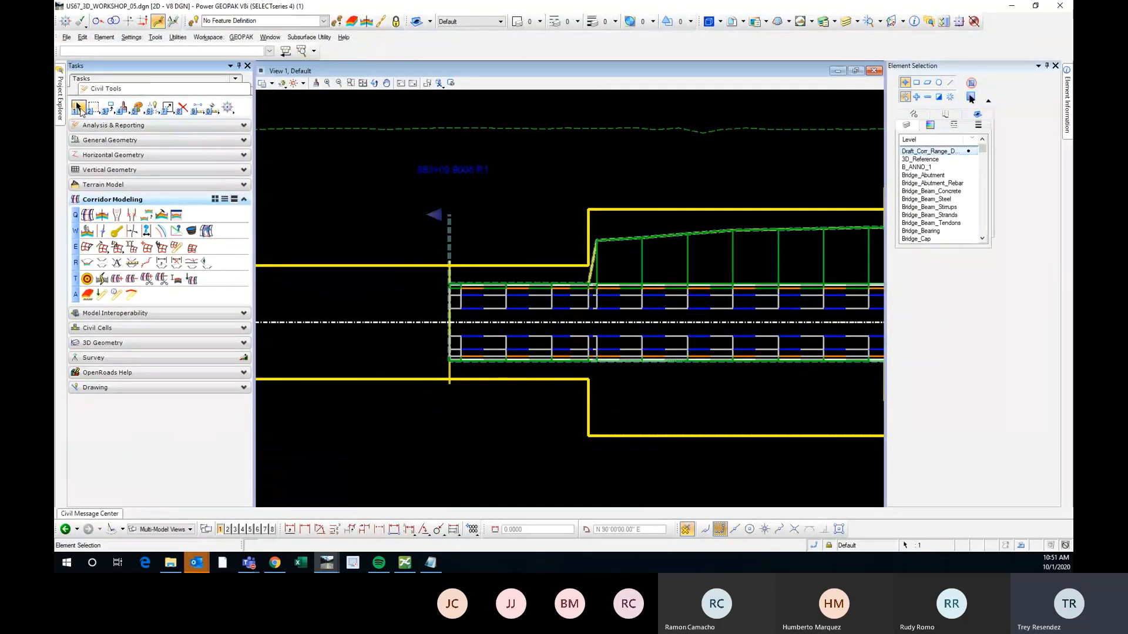
Step: Check which constraint labels a parametric constraint offers for the US67 corridor
click(147, 231)
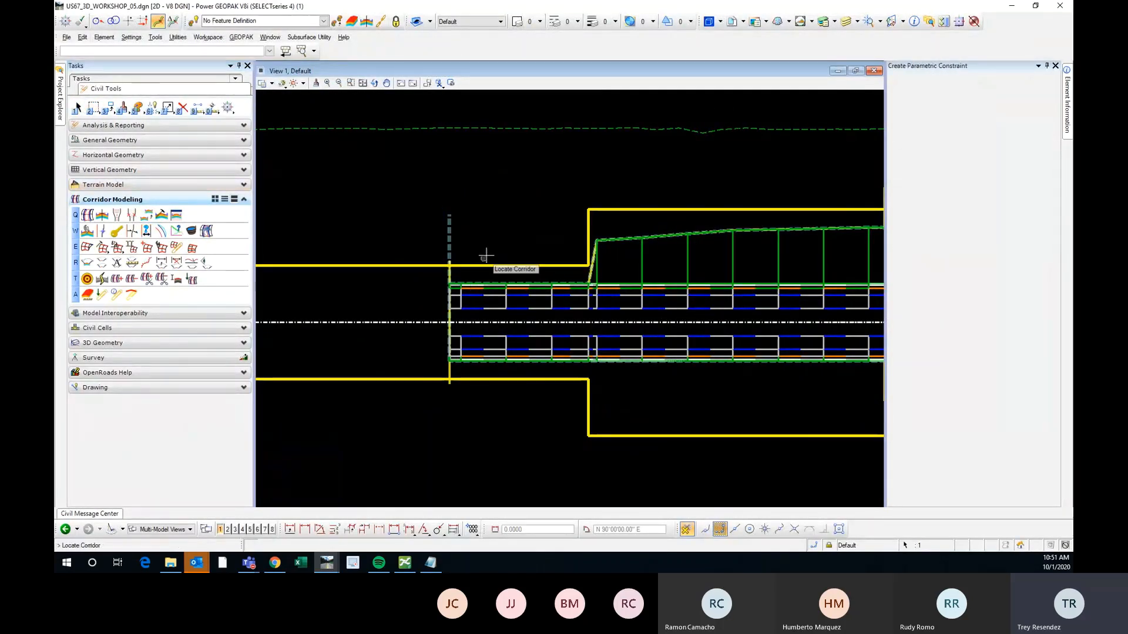
click(642, 252)
click(1002, 131)
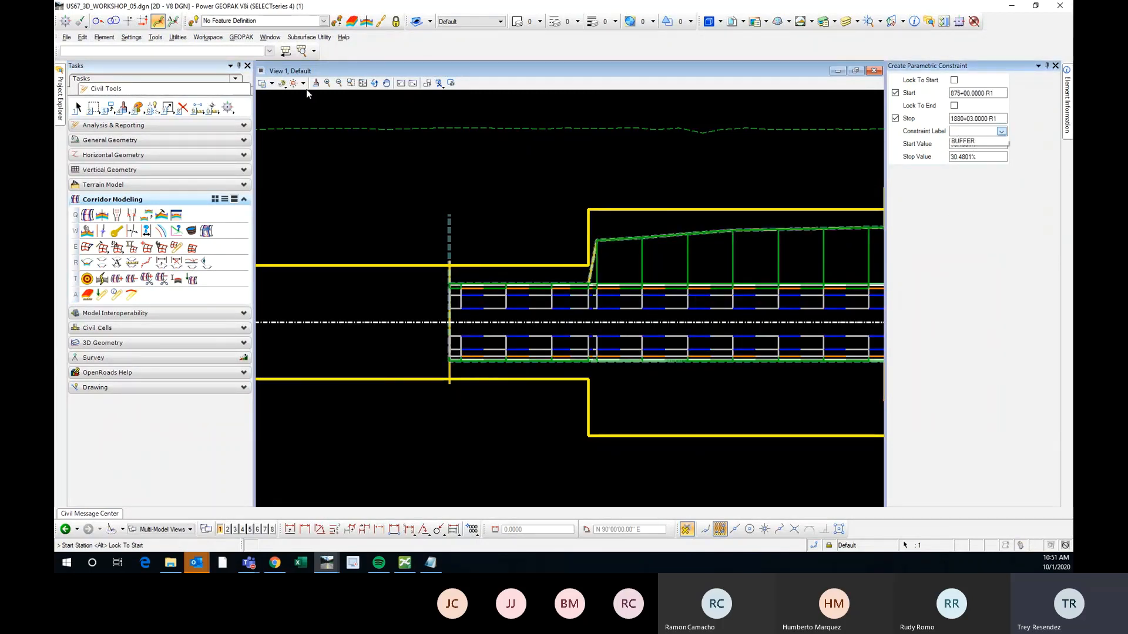
click(76, 107)
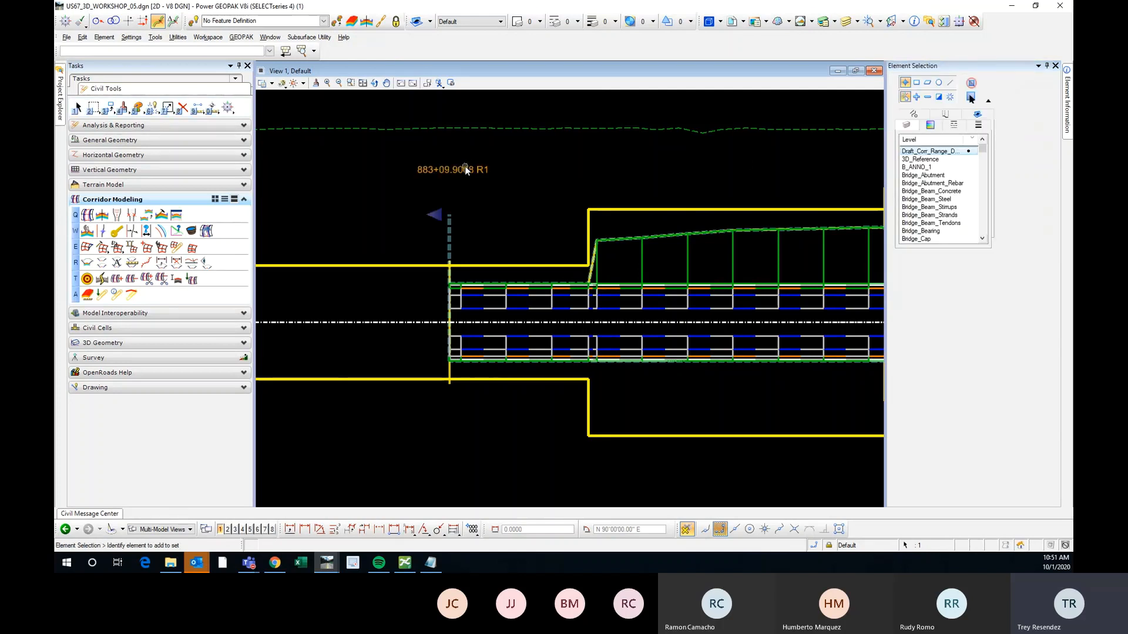
Step: Synchronize the US67 corridor's New Template2 template drop with the template library
click(524, 210)
scroll(348, 227, down, 2)
click(406, 227)
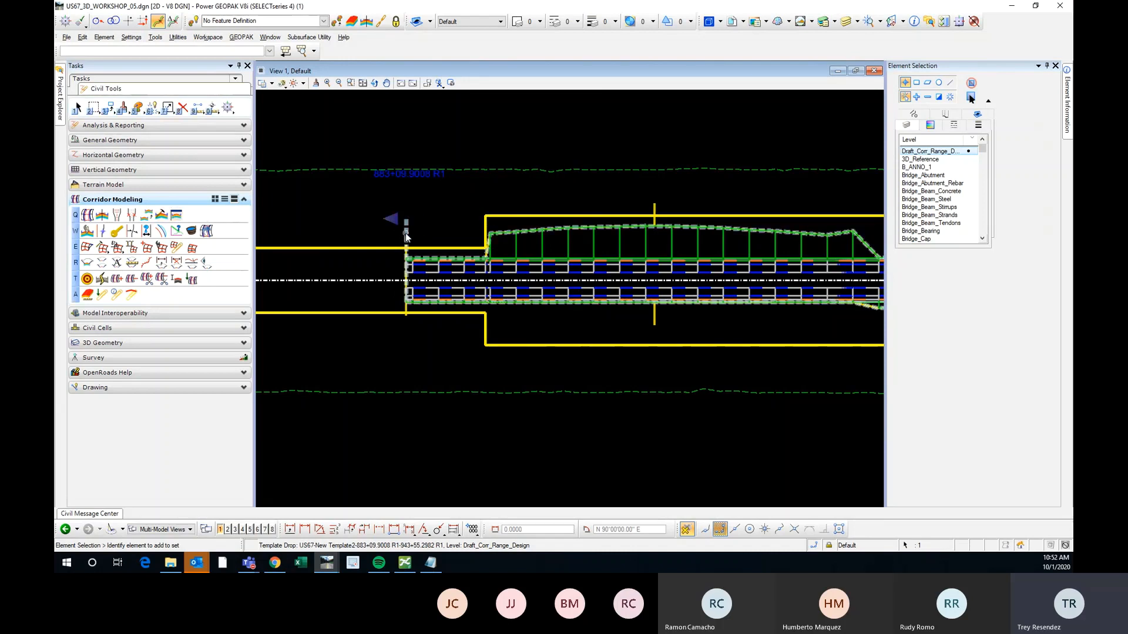
mouse_move(405, 231)
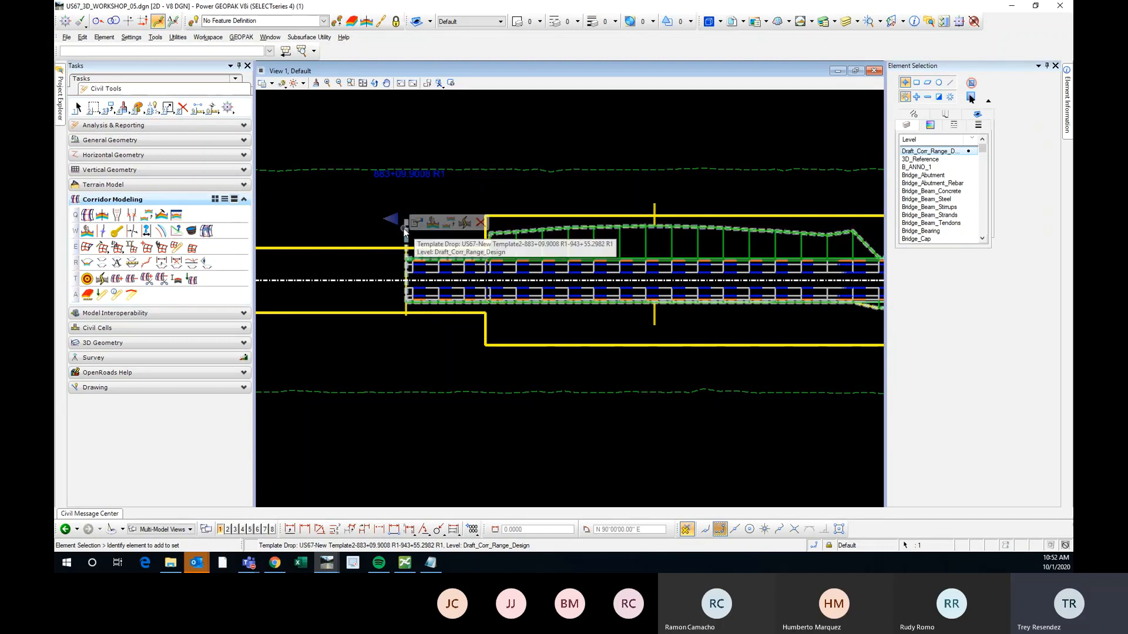
scroll(404, 230, up, 3)
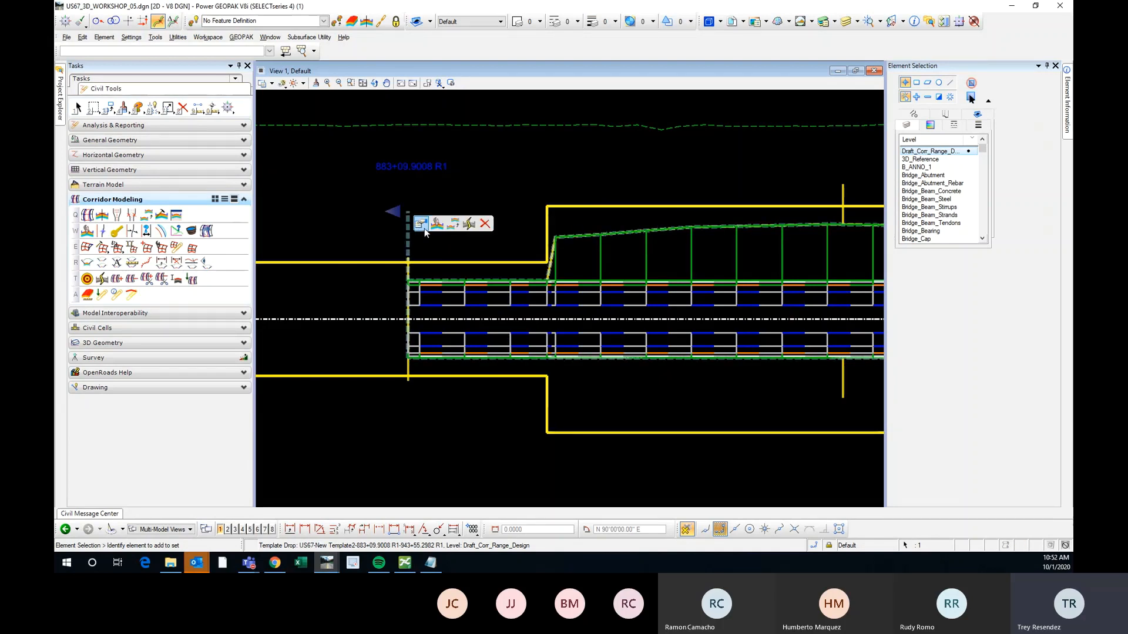
click(469, 226)
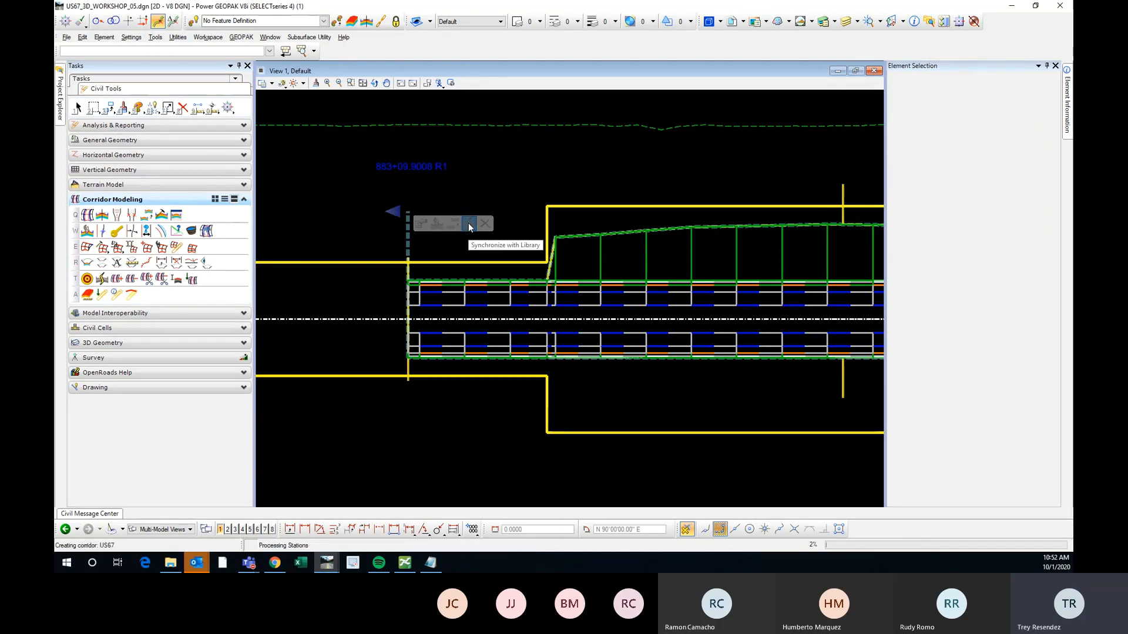
scroll(332, 253, down, 2)
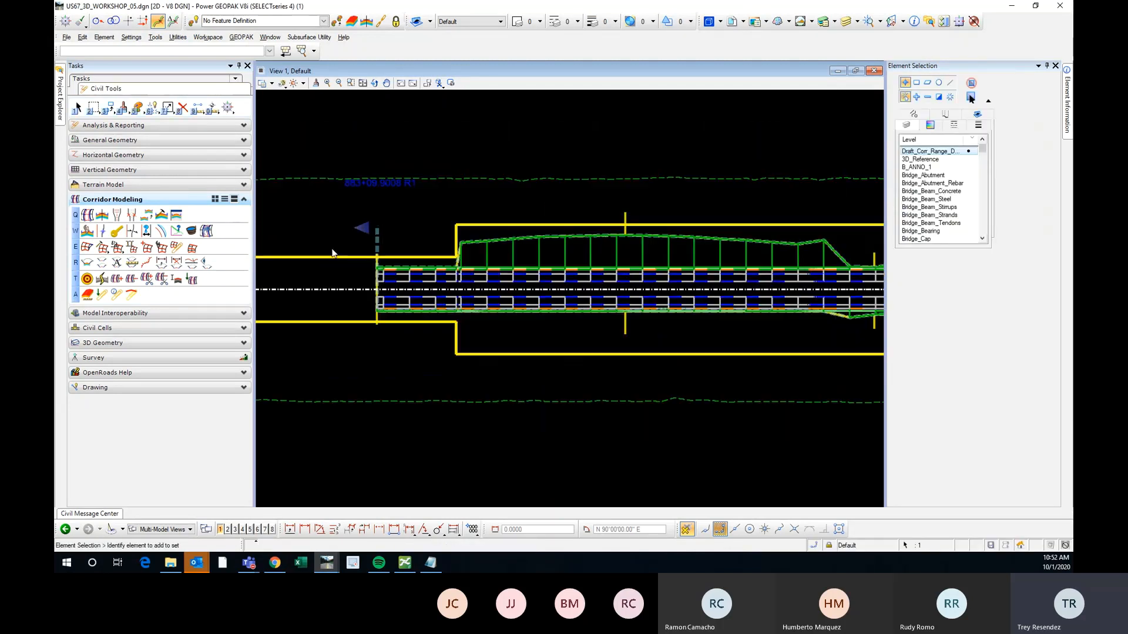
Step: Start a new parametric constraint on the US67 corridor and list its constraint labels
click(146, 232)
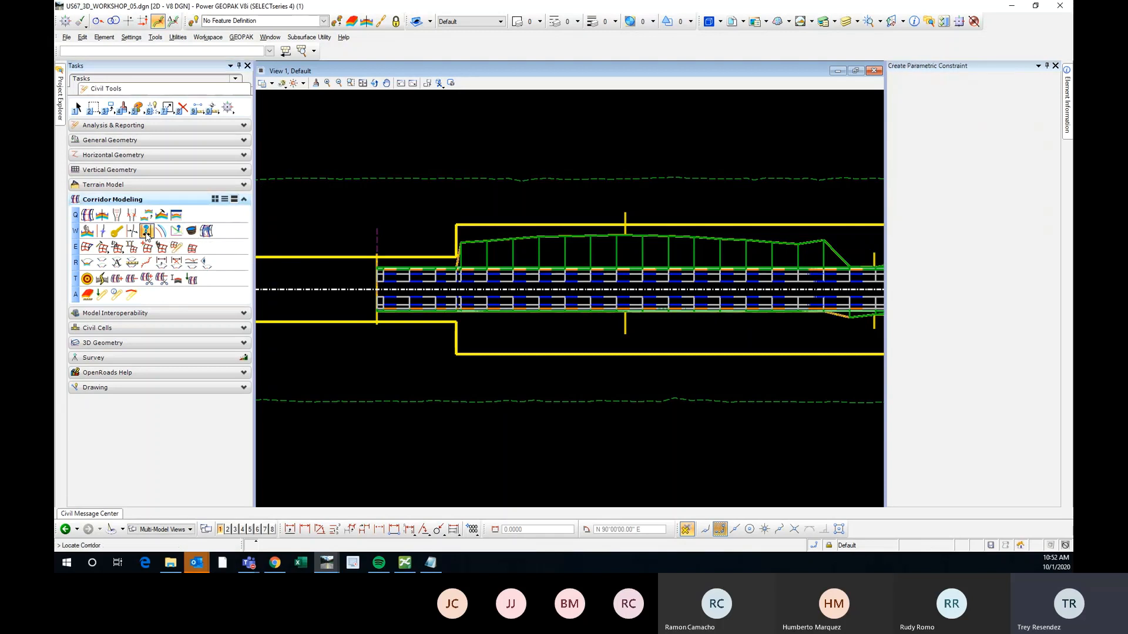
click(624, 213)
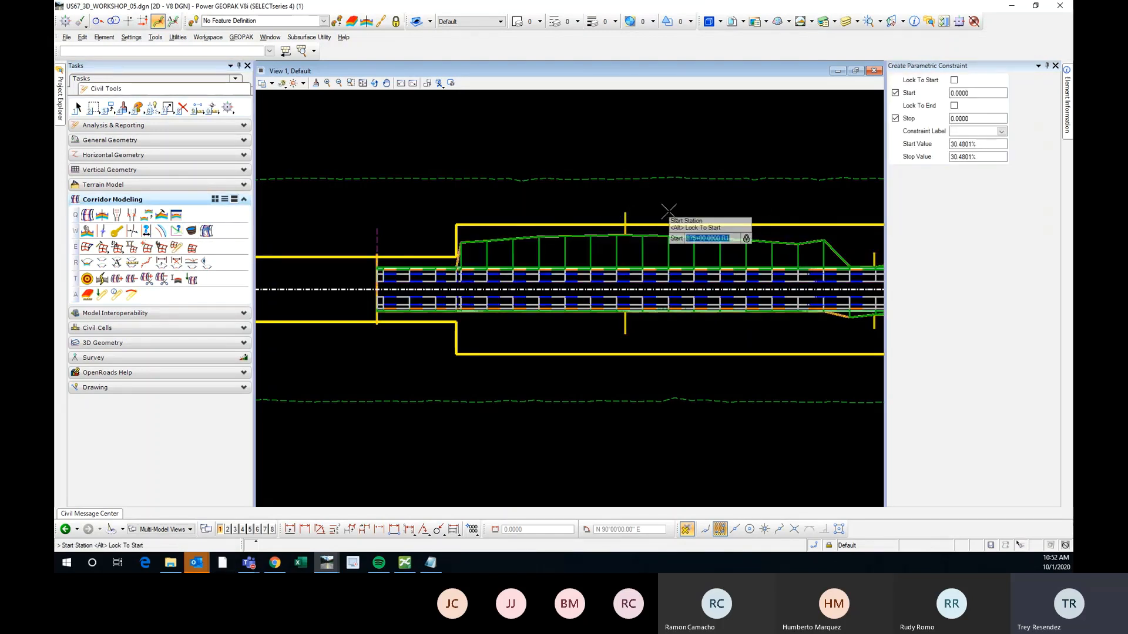
click(664, 213)
click(609, 214)
click(1002, 132)
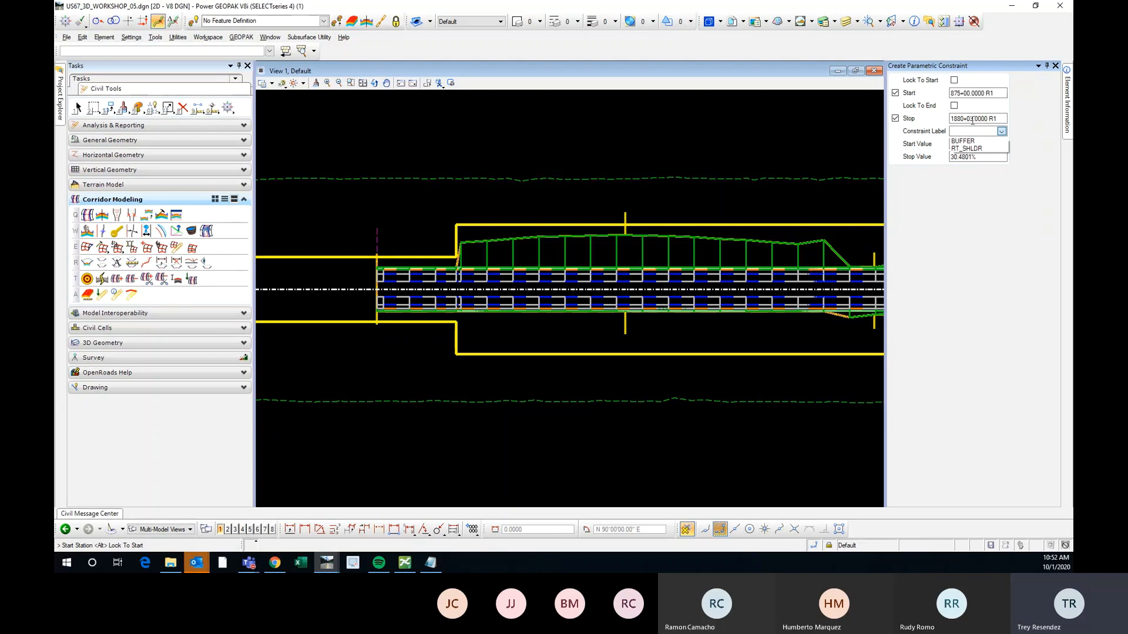
Step: Set the parametric constraint's range from station 885+00 to 890+00 and choose the RT_SHLDR constraint label
drag(974, 120, 949, 121)
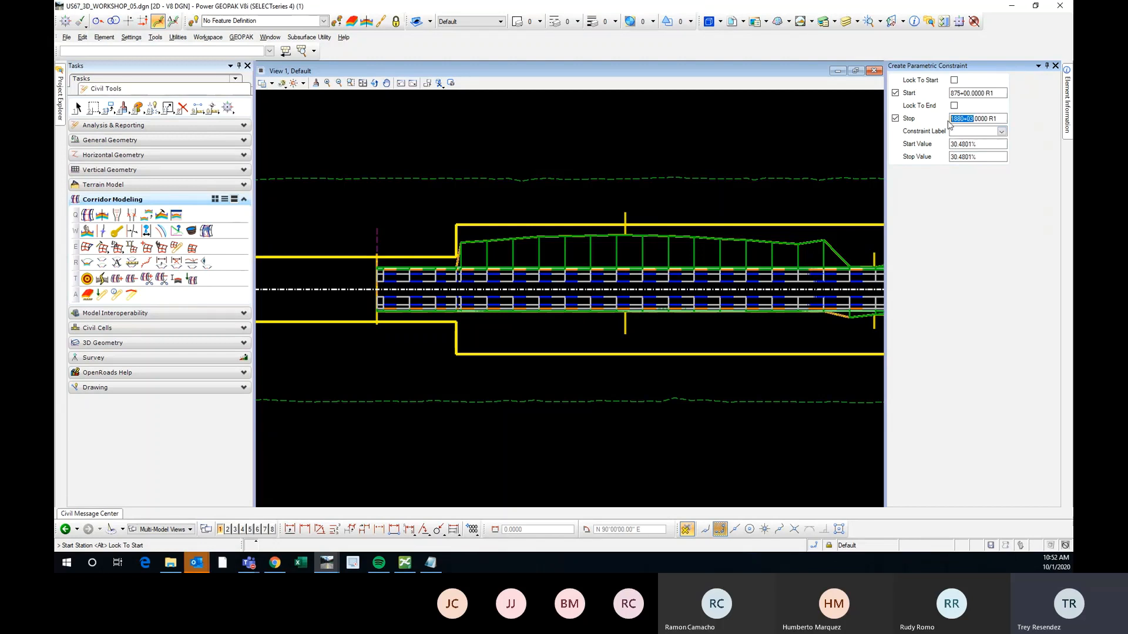
click(962, 94)
drag(974, 120, 966, 119)
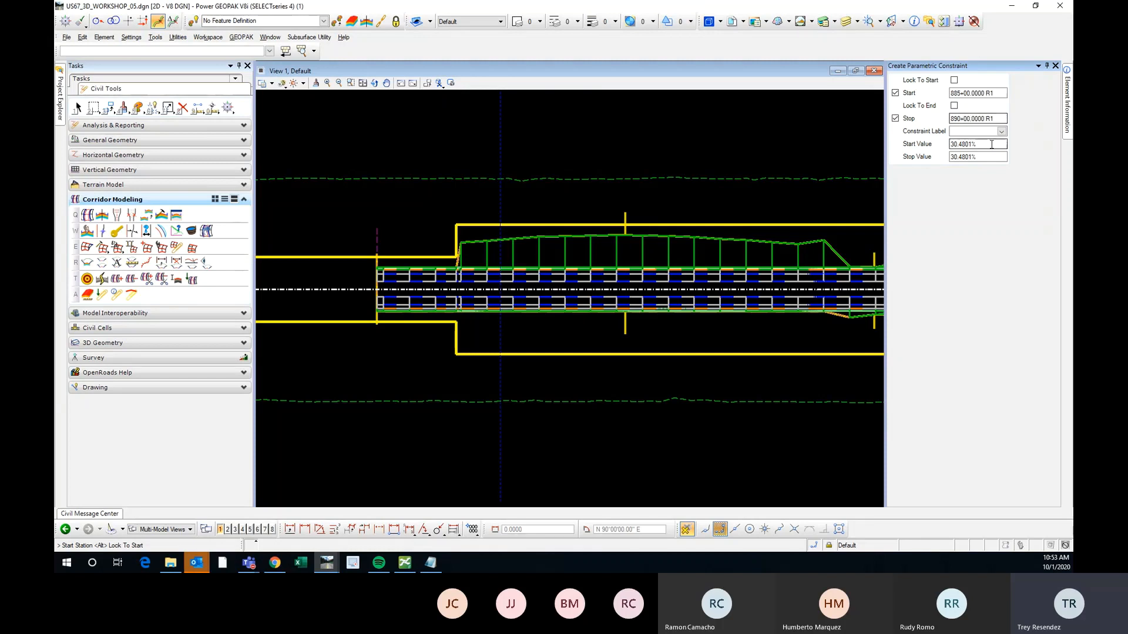
click(979, 133)
click(1001, 131)
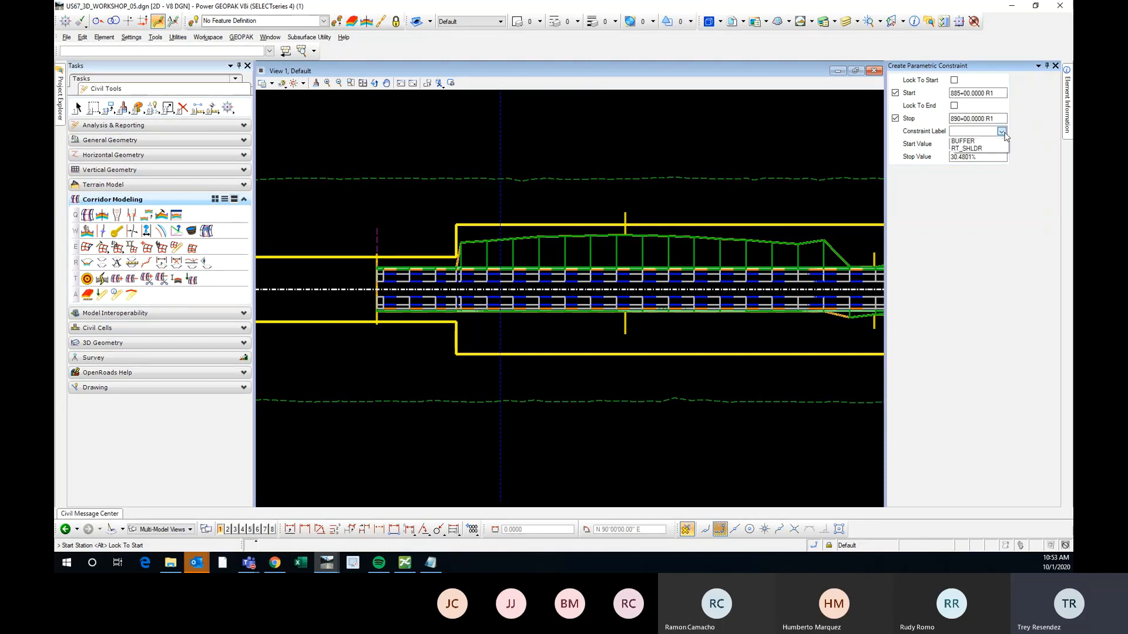
click(966, 149)
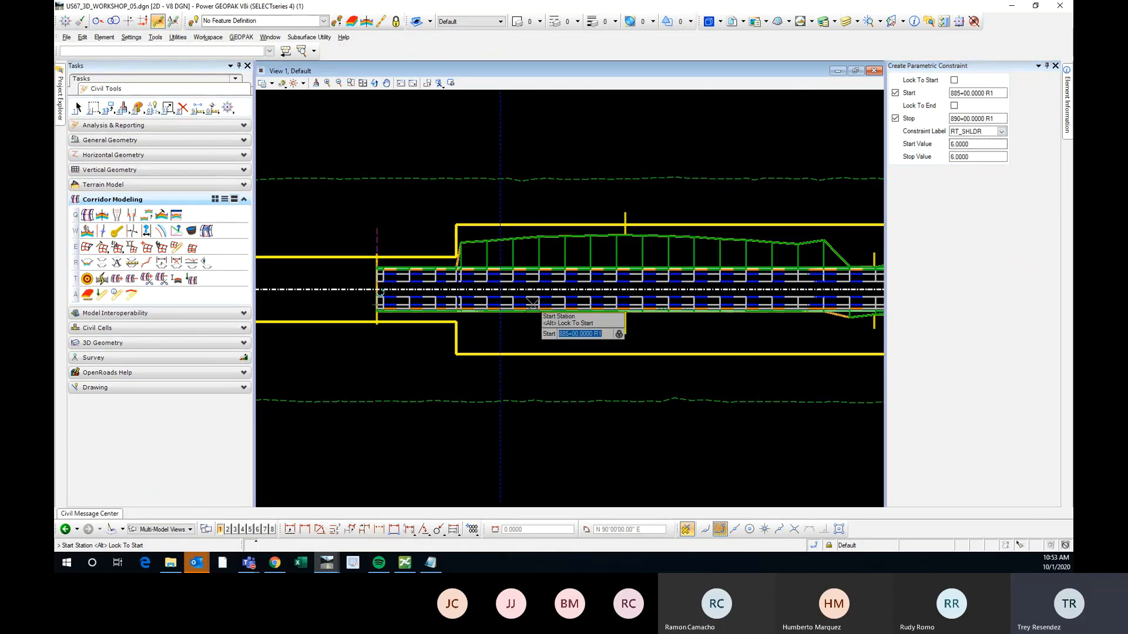
Step: Set the RT_SHLDR constraint's stop station to 886+00 and its stop value to 10, with a start value of 6
scroll(587, 305, up, 3)
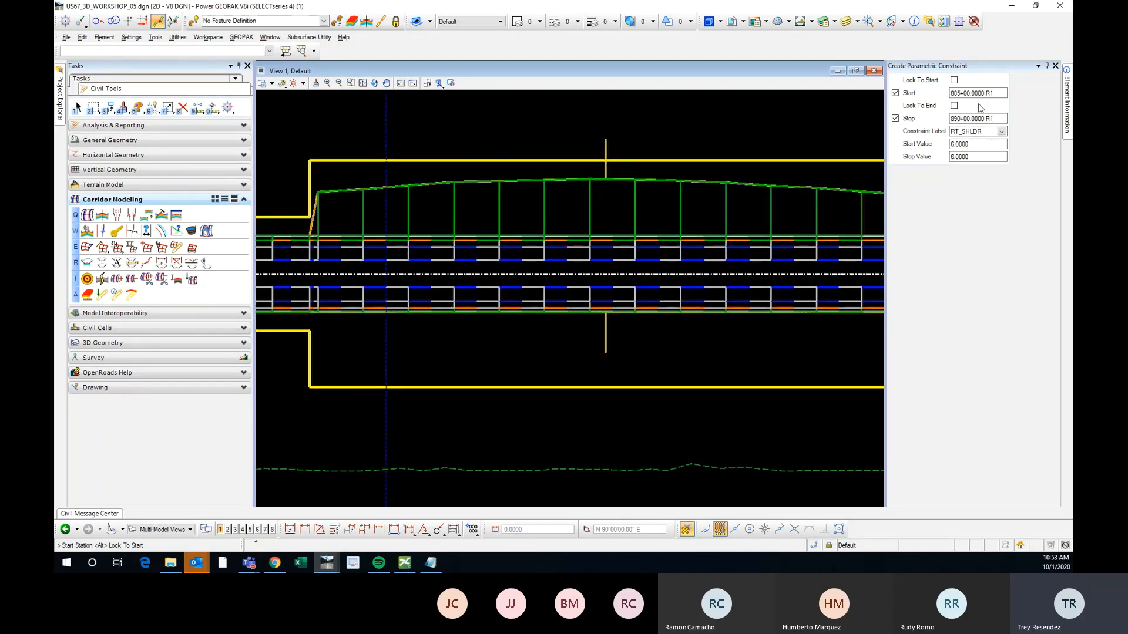
click(960, 119)
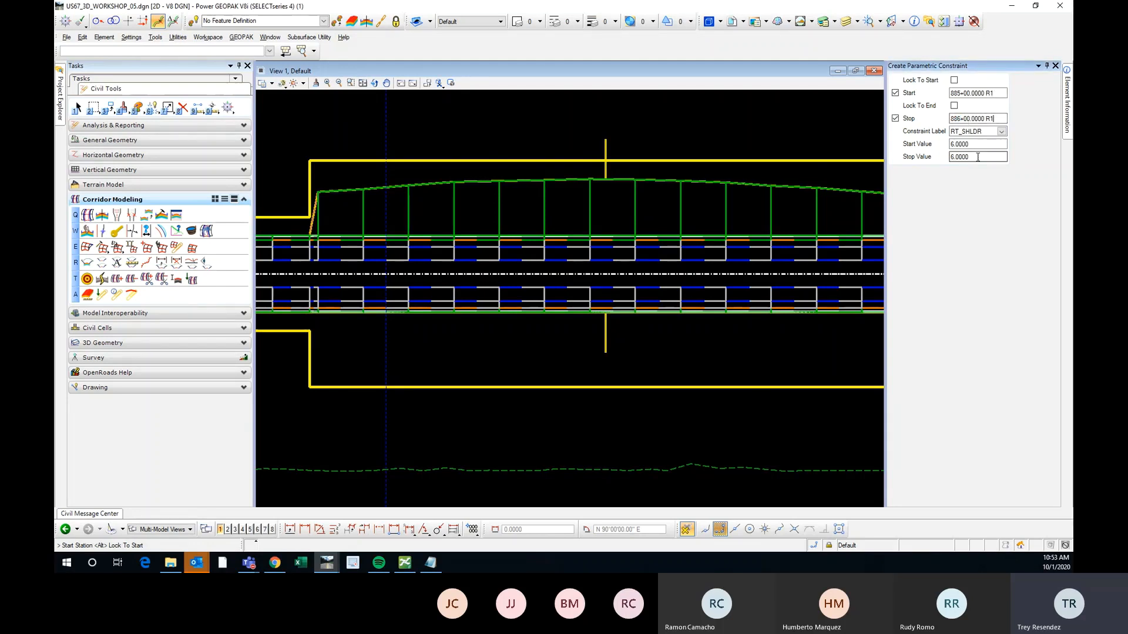
drag(975, 157, 947, 156)
text(10)
key(Tab)
drag(973, 144, 936, 145)
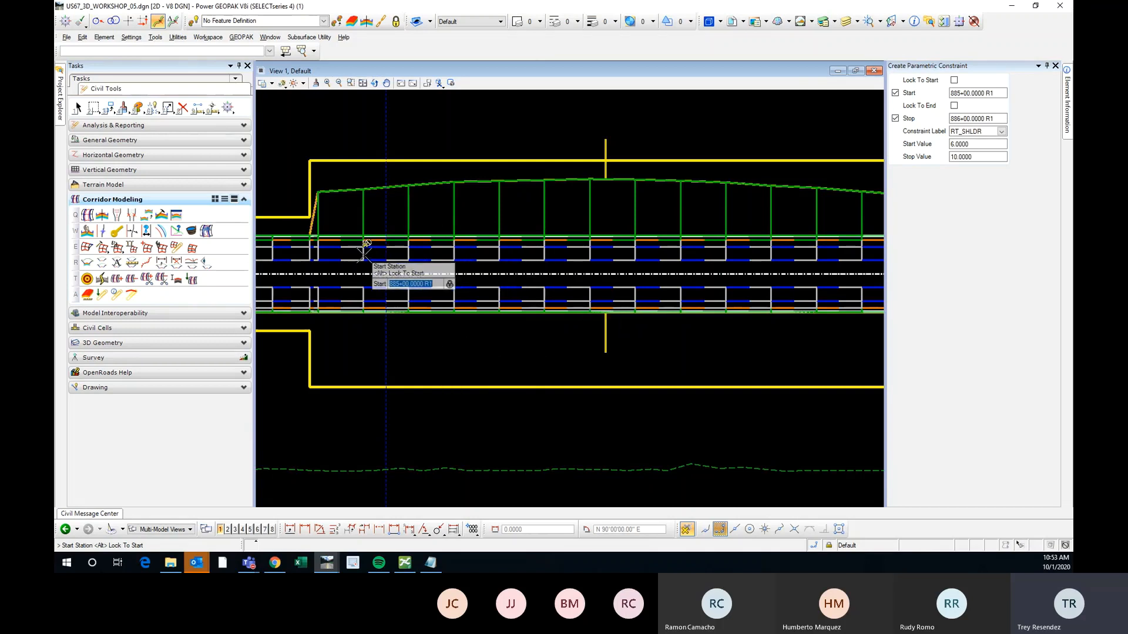
Step: Create the RT_SHLDR parametric constraint from 885+00 to 886+00 by accepting its stations, label and values
scroll(365, 256, down, 2)
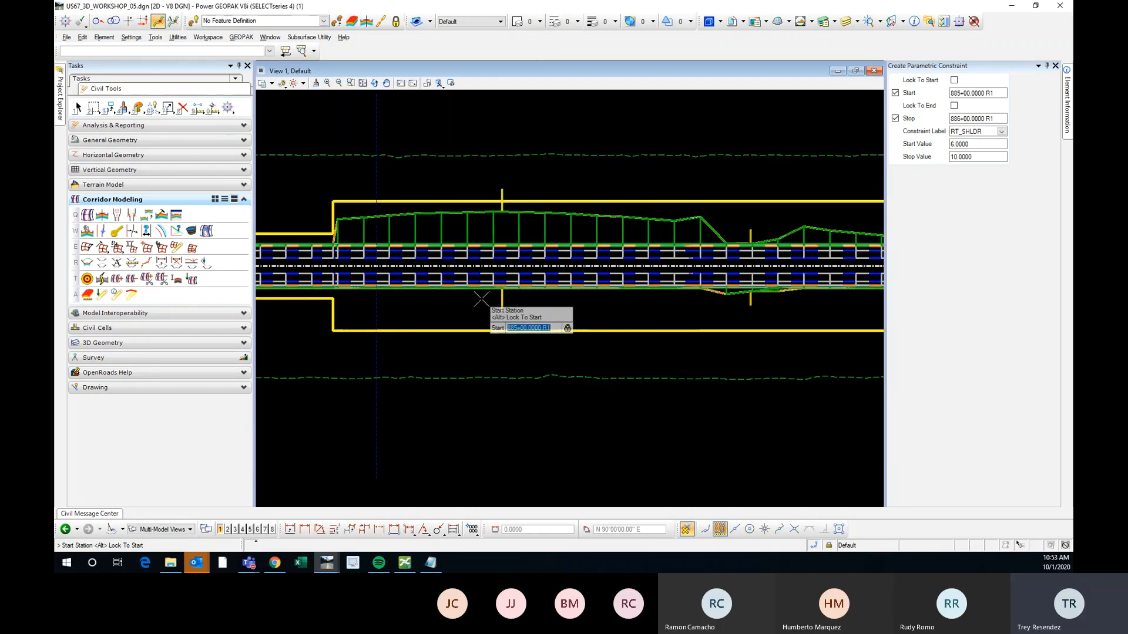
click(644, 307)
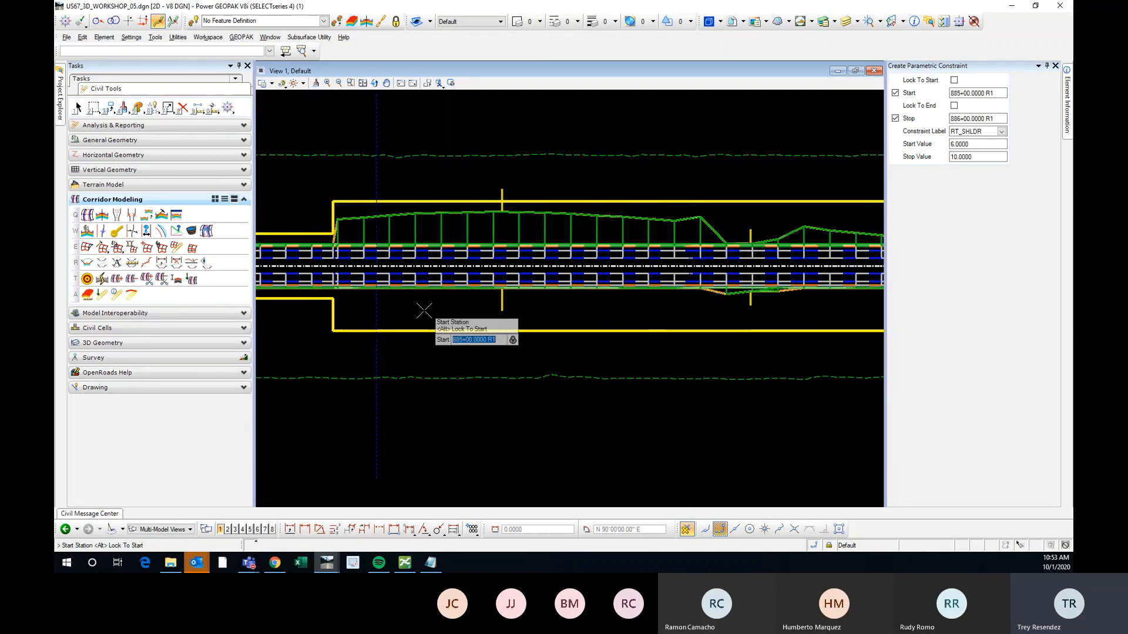
click(461, 310)
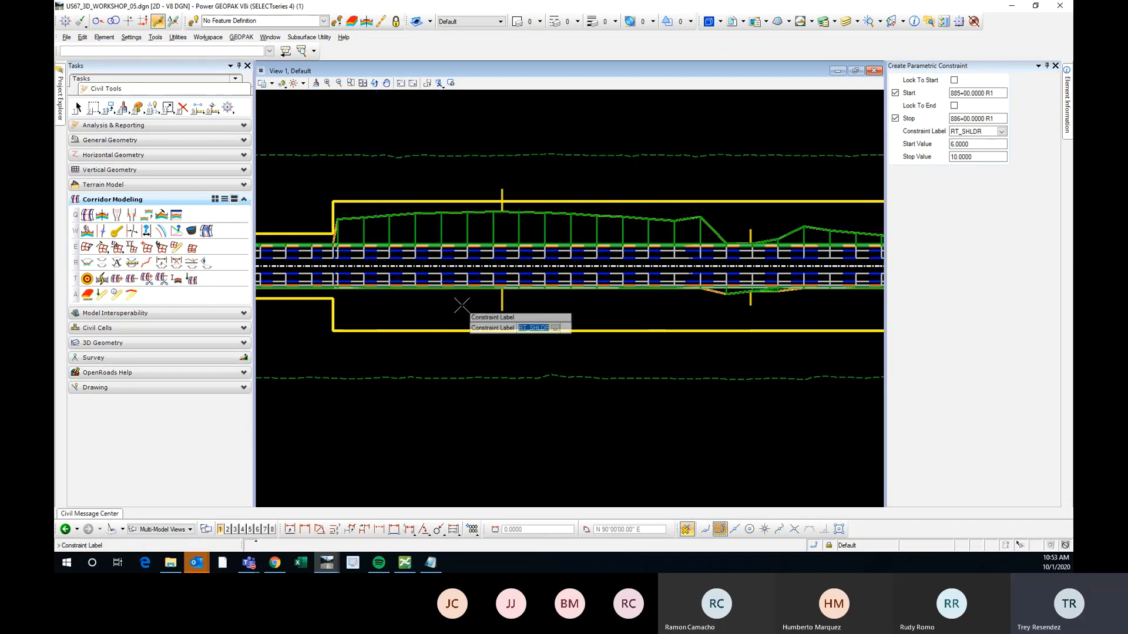
click(535, 305)
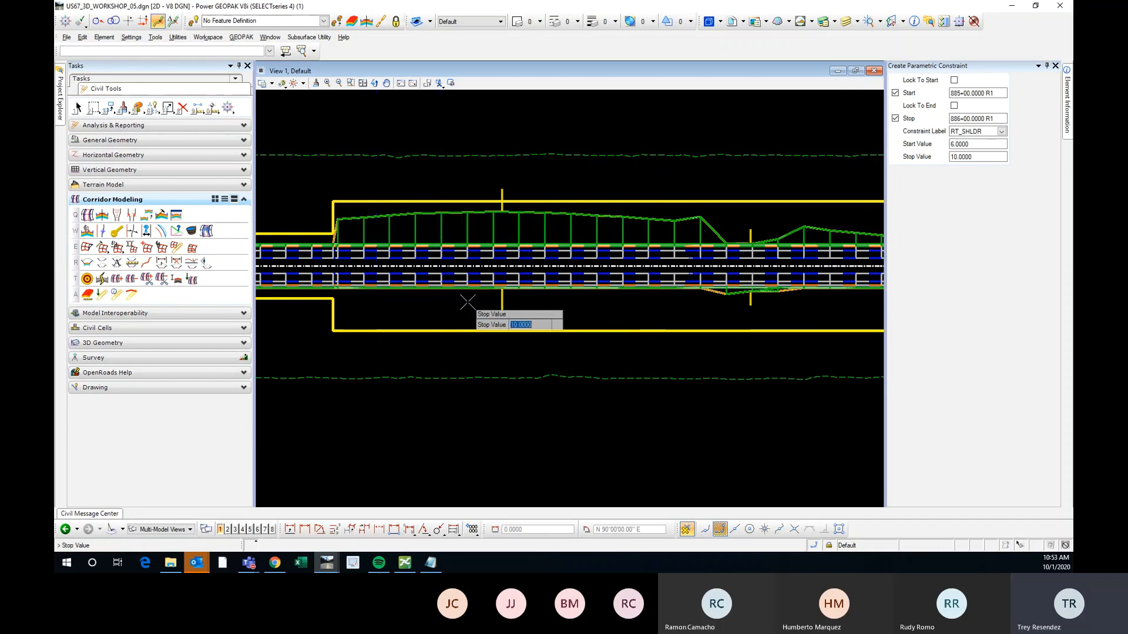
scroll(467, 302, up, 2)
click(587, 302)
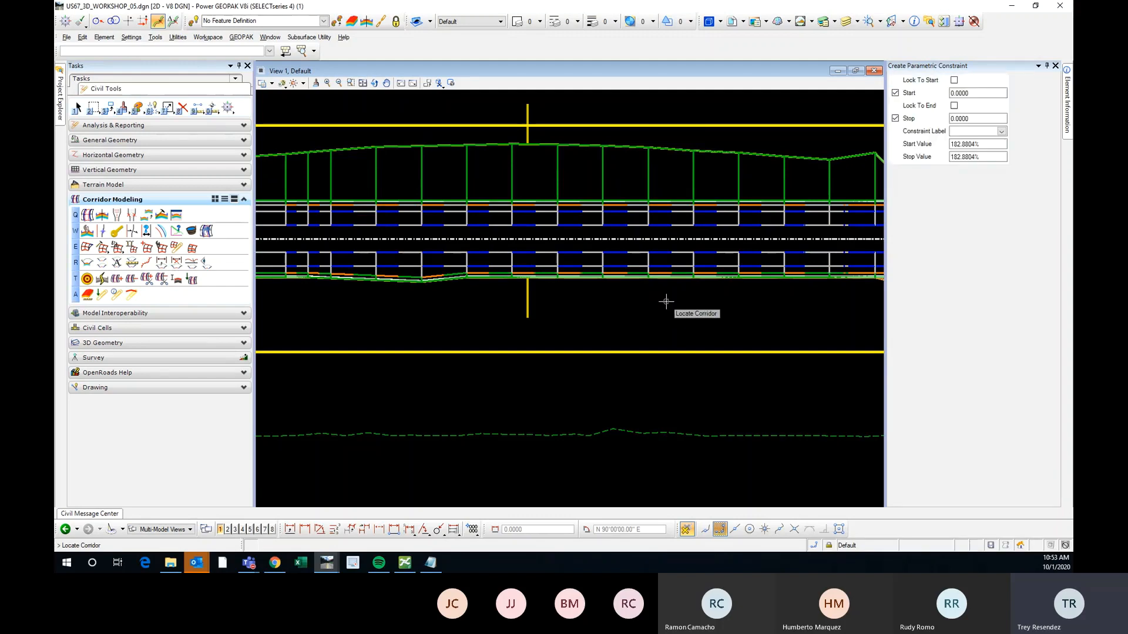
Step: Start a second parametric constraint on the US67 corridor, ranging from station 886+00 to 889+00
scroll(664, 299, down, 2)
scroll(478, 292, up, 2)
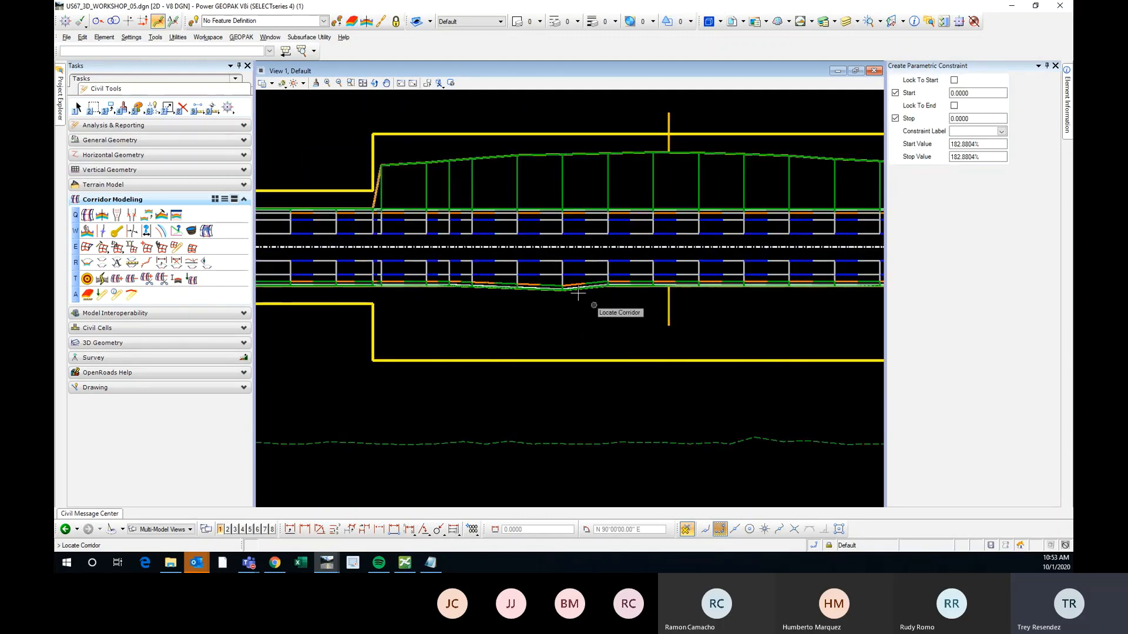
scroll(646, 303, up, 1)
scroll(520, 290, down, 3)
scroll(520, 290, up, 2)
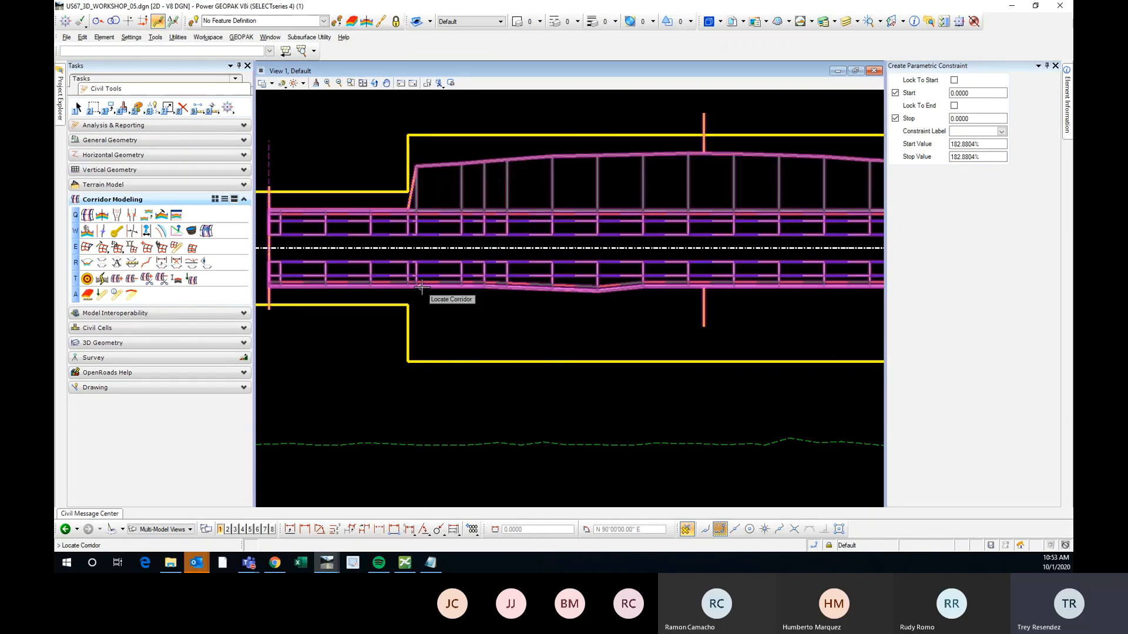
click(688, 184)
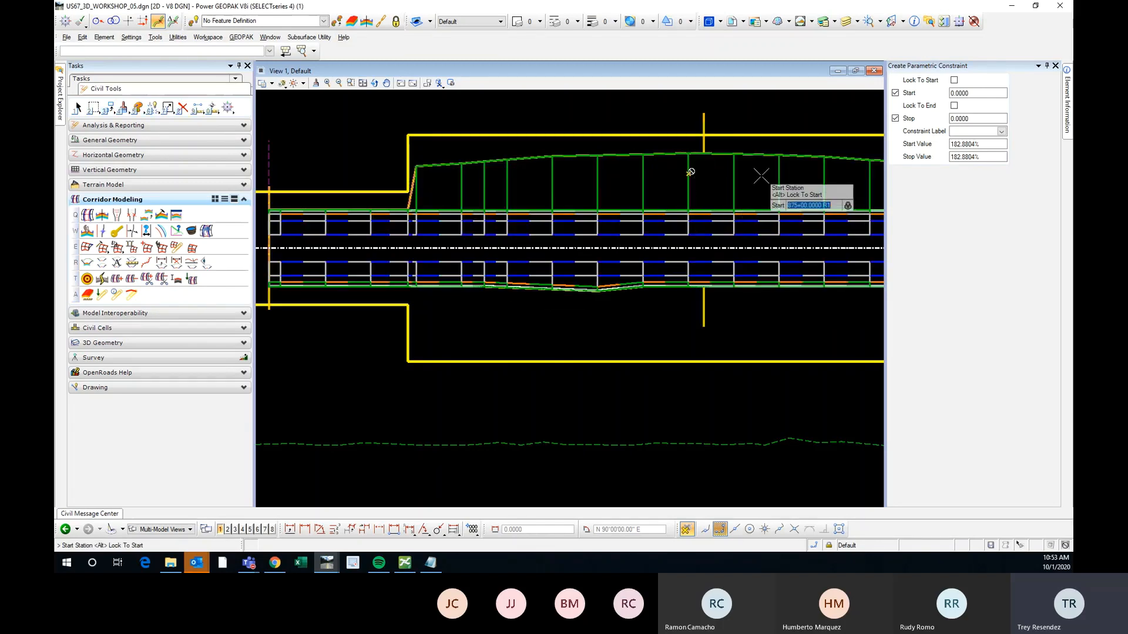
click(960, 94)
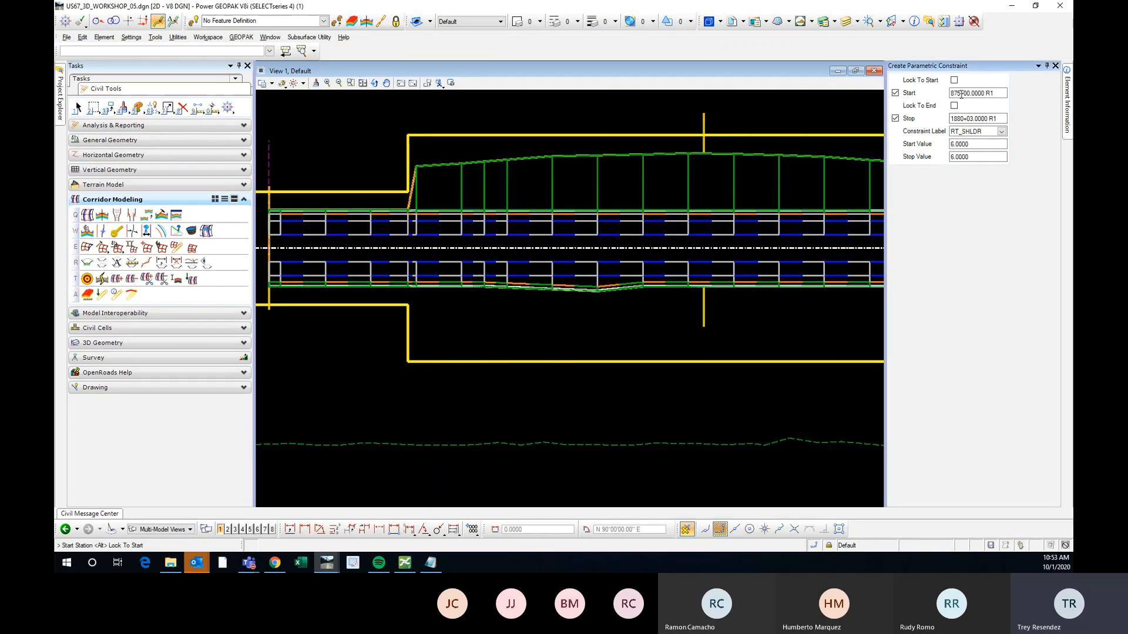
key(BackSpace)
key(BackSpace)
text(8)
click(987, 119)
double_click(954, 120)
text(88)
Step: Set both the start and stop values of the RT_SHLDR constraint to 10 and create it
click(985, 146)
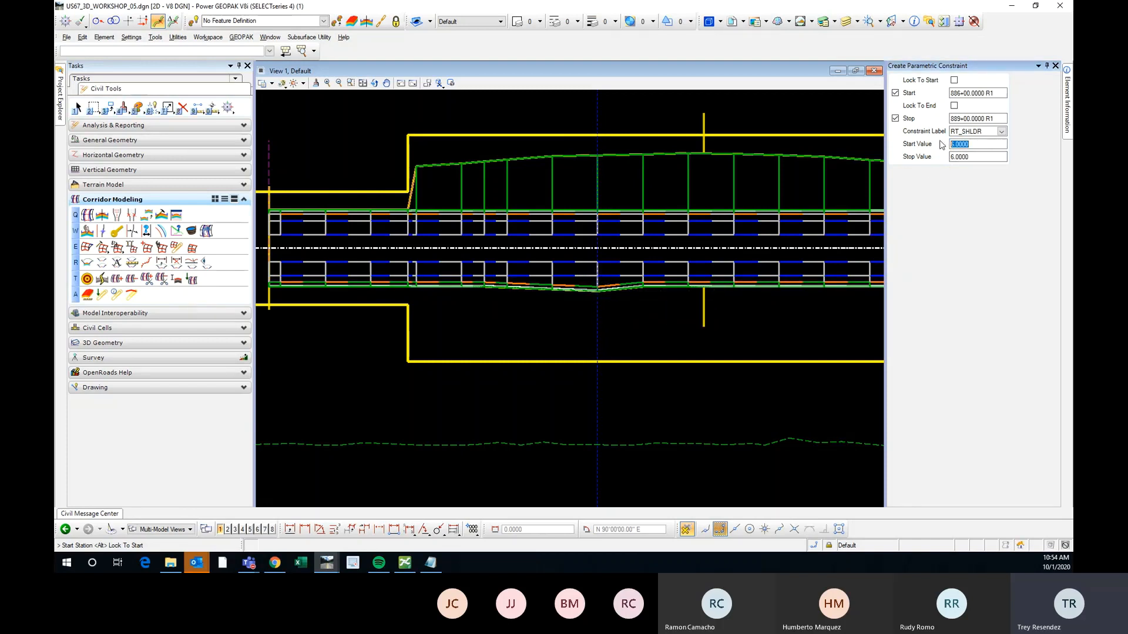
text(10)
click(981, 157)
text(10)
click(984, 144)
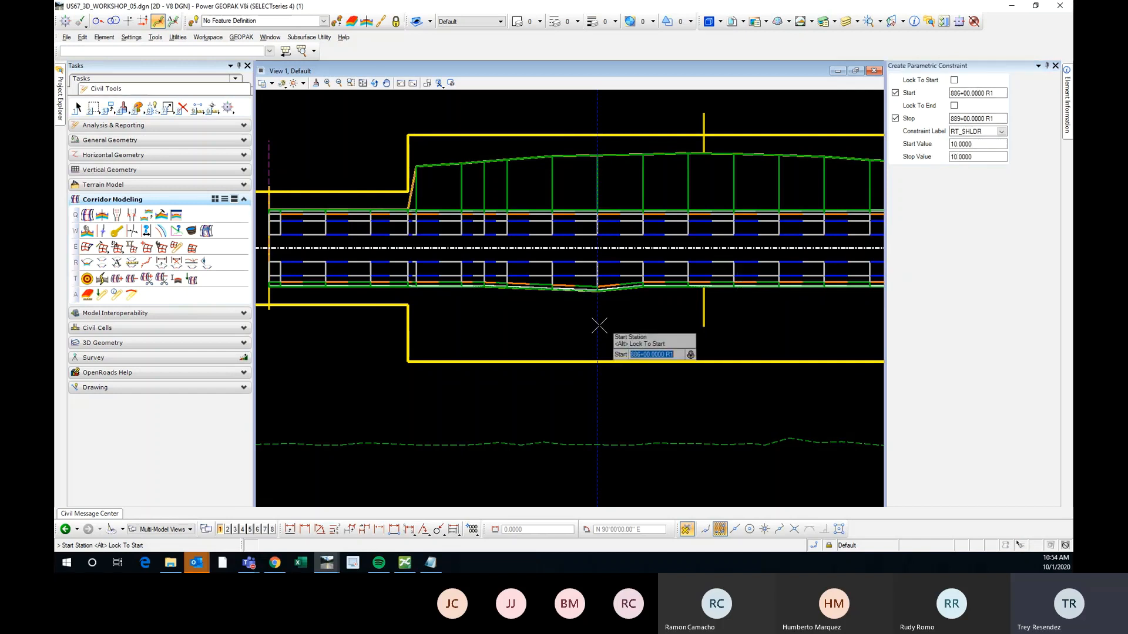
click(451, 318)
click(452, 318)
click(451, 318)
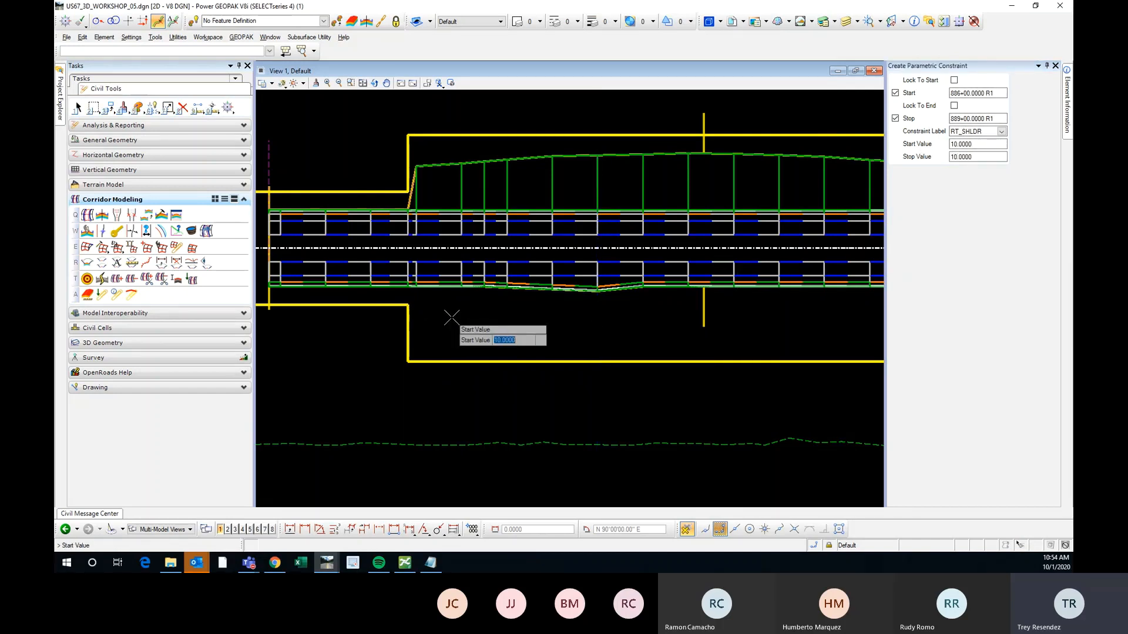
click(451, 317)
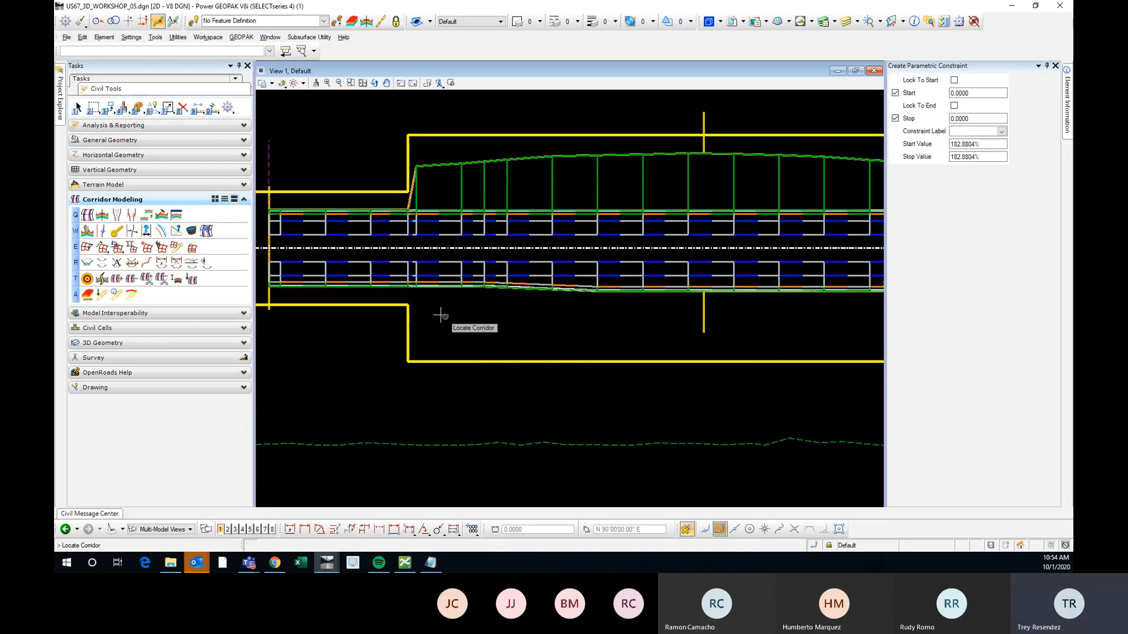
Step: Start a third parametric constraint on the US67 corridor with its start station at 889+00
scroll(464, 309, down, 3)
scroll(500, 305, up, 2)
scroll(447, 297, up, 3)
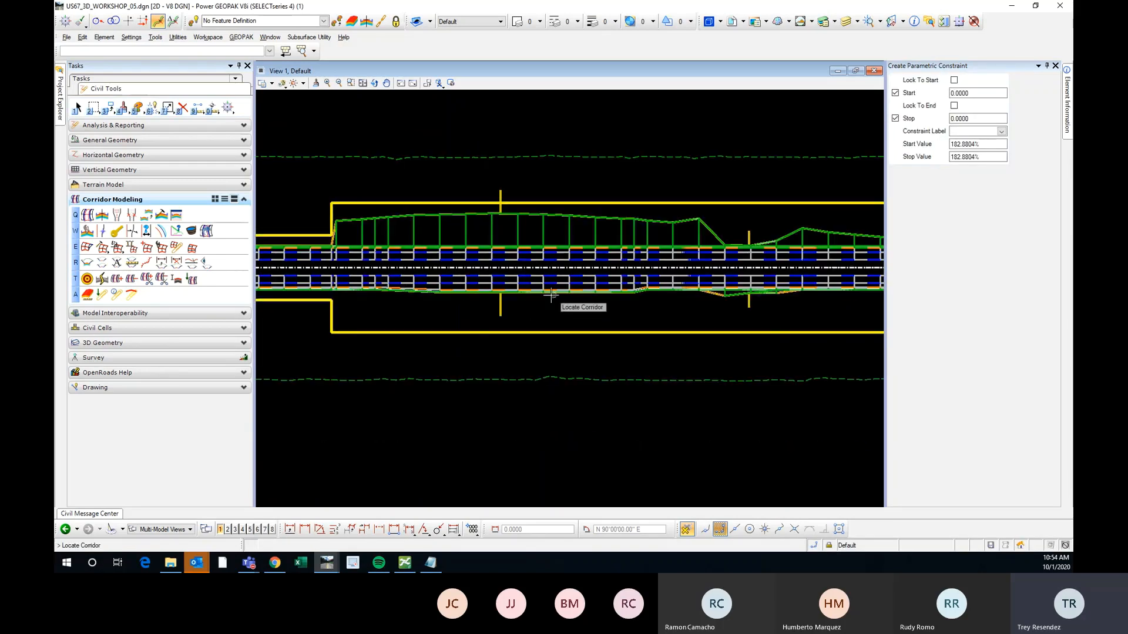
scroll(332, 276, down, 2)
scroll(601, 281, up, 2)
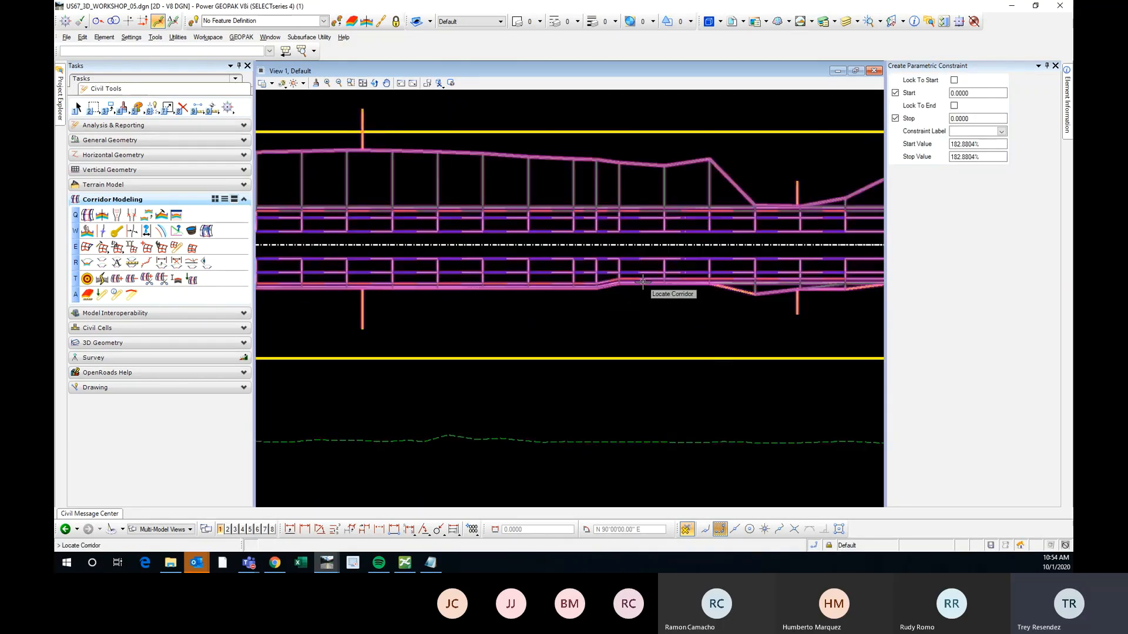
scroll(611, 291, up, 2)
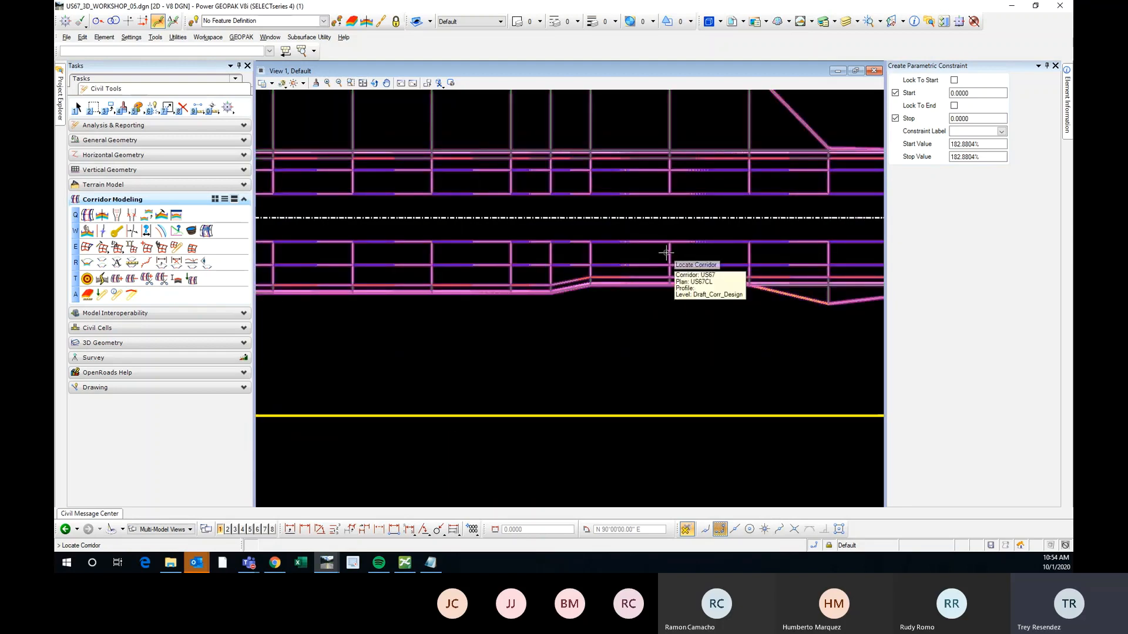
click(665, 251)
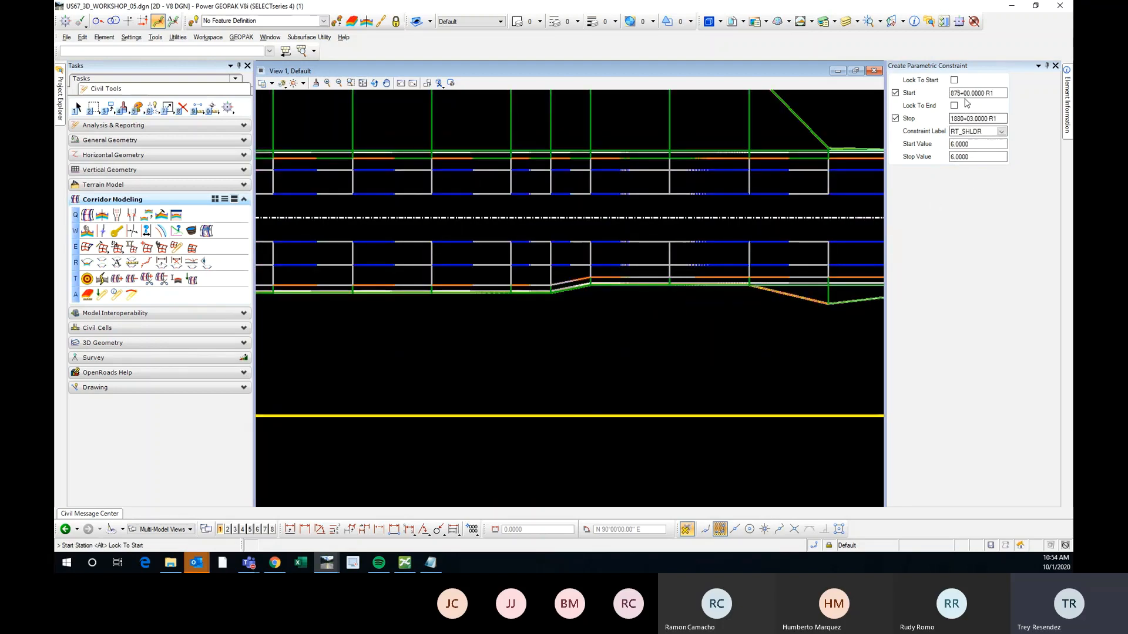
click(983, 92)
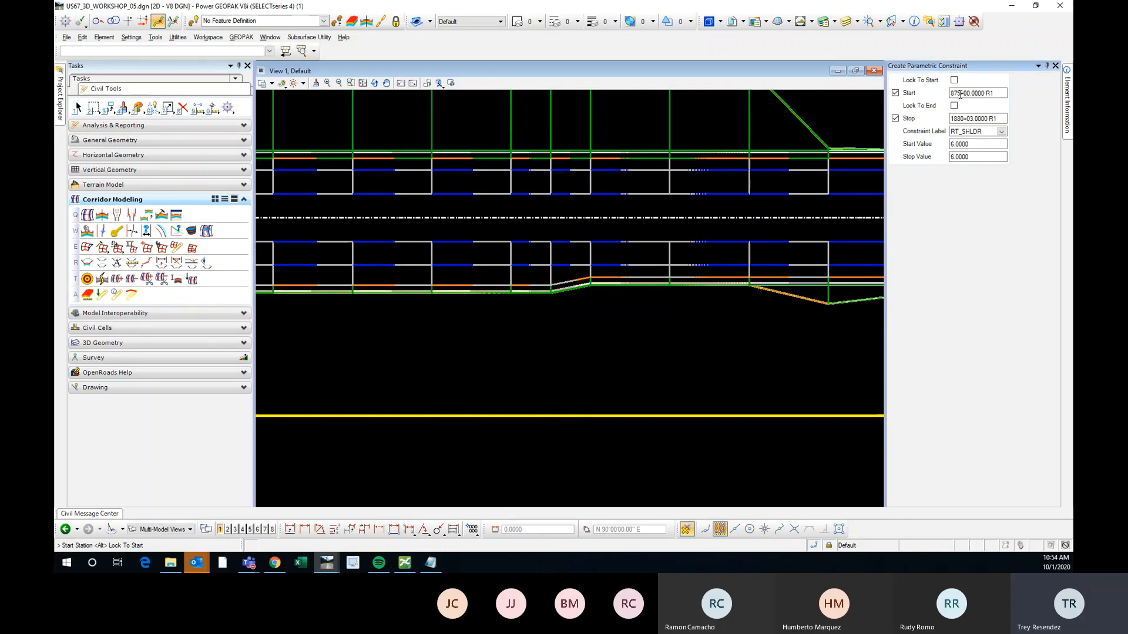
double_click(960, 92)
text(889)
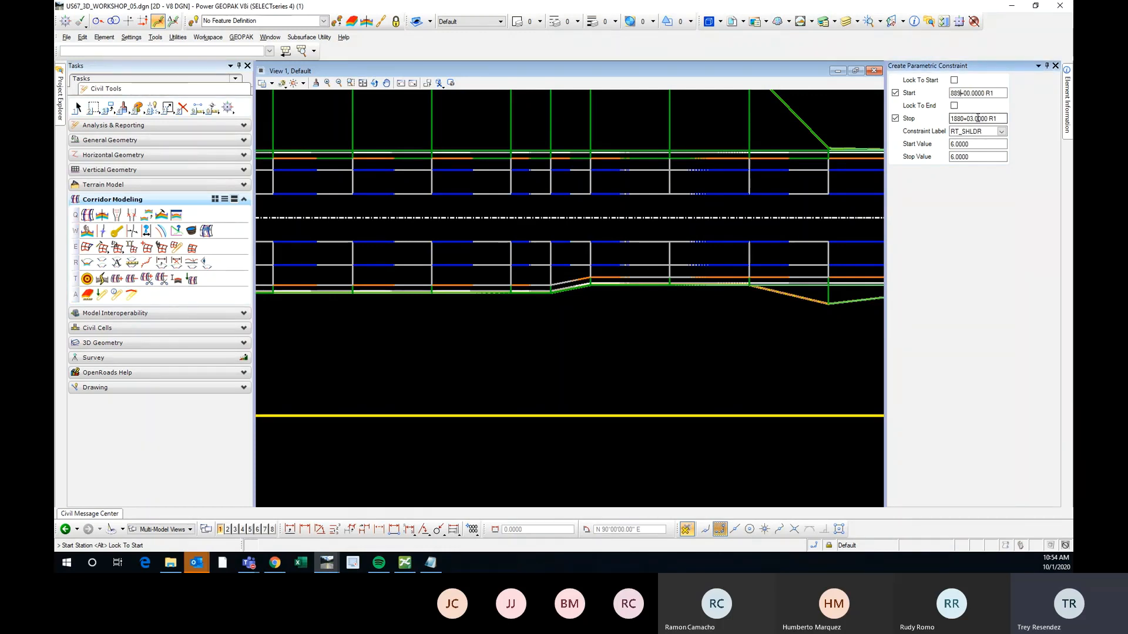
Step: Set the third constraint's stop station to 890+00
drag(974, 119, 960, 119)
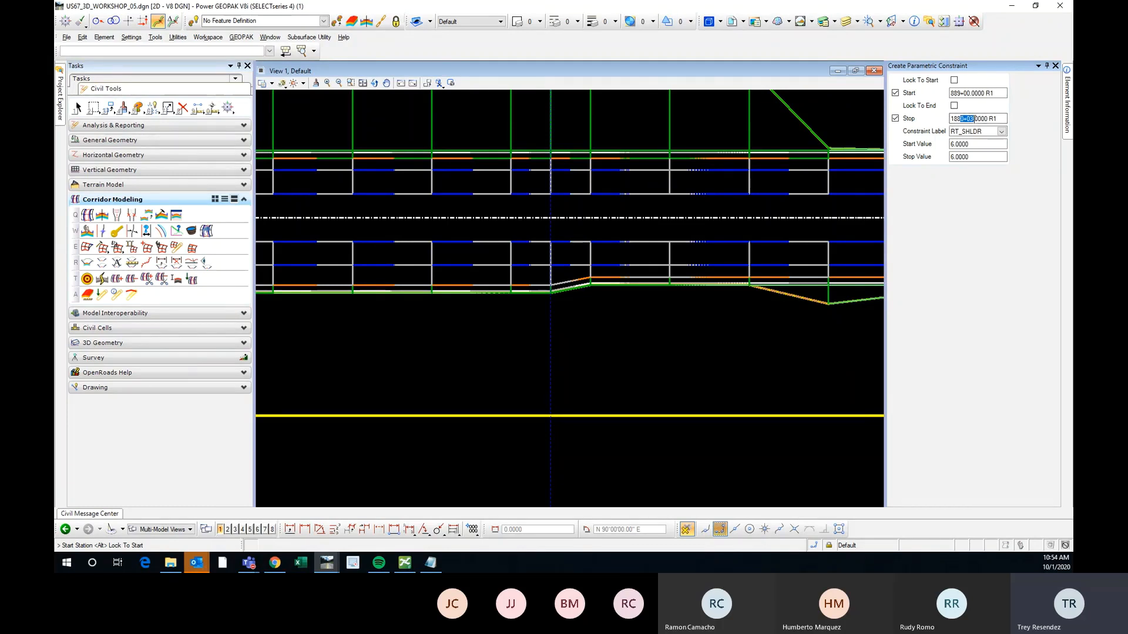
key(BackSpace)
key(BackSpace)
key(BackSpace)
key(BackSpace)
key(BackSpace)
Step: Create the third RT_SHLDR constraint with a start value of 10 and a stop value of 6, and end the command
drag(987, 145, 940, 144)
text(10)
click(972, 157)
scroll(578, 321, down, 2)
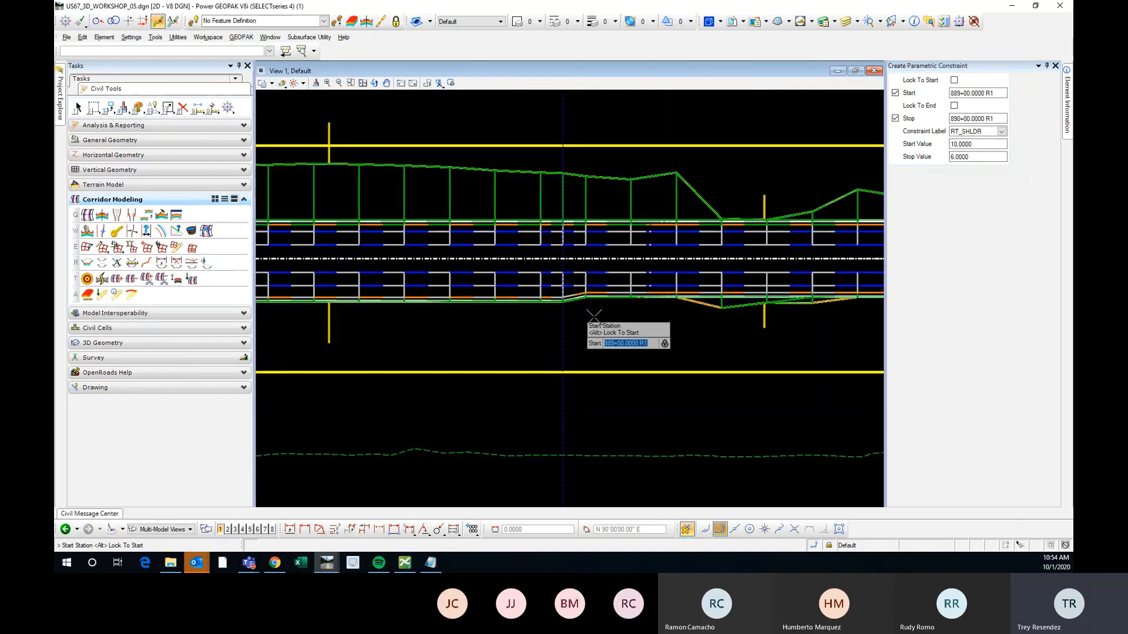
click(625, 322)
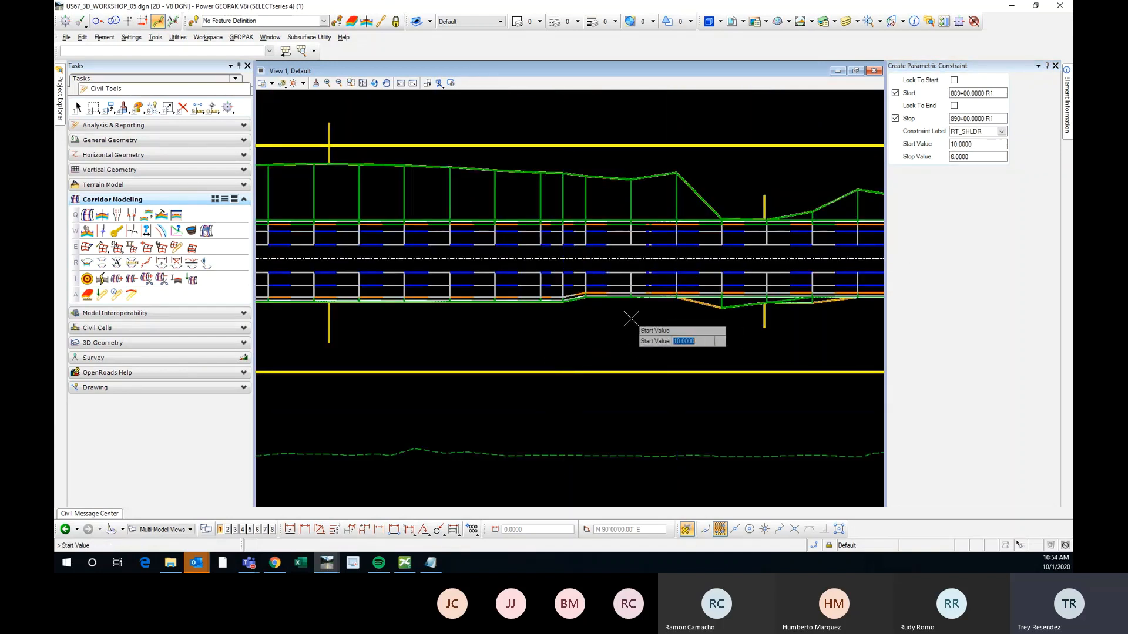
click(628, 318)
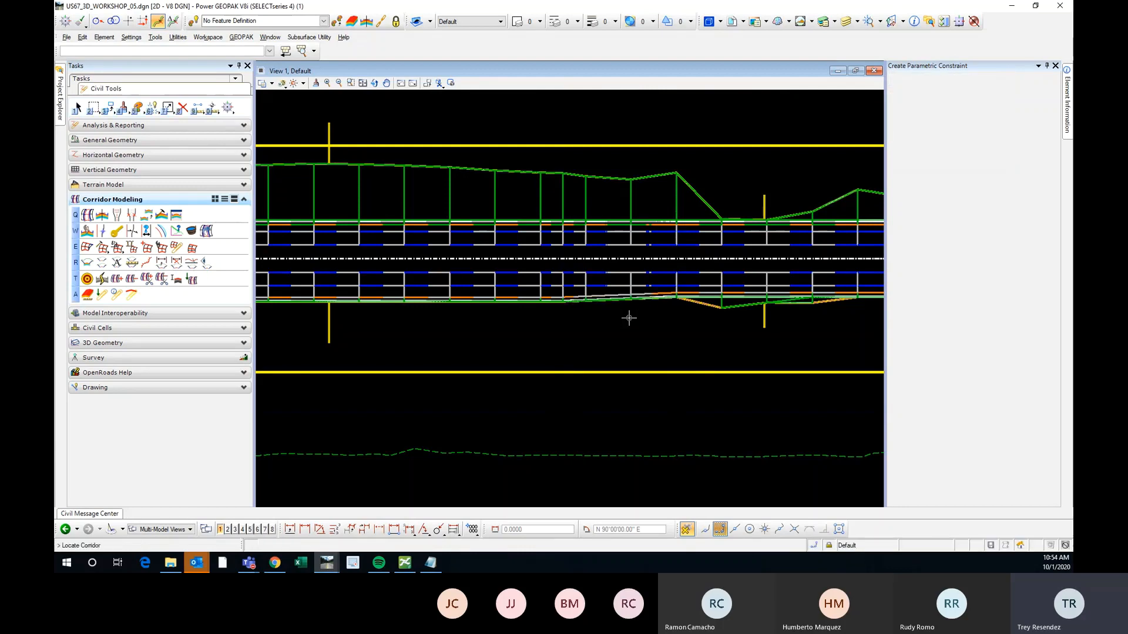
scroll(698, 289, down, 3)
key(Escape)
Step: Open the US67 corridor's cross-section view in View 2 and arrange the view windows
middle_drag(500, 283, 447, 283)
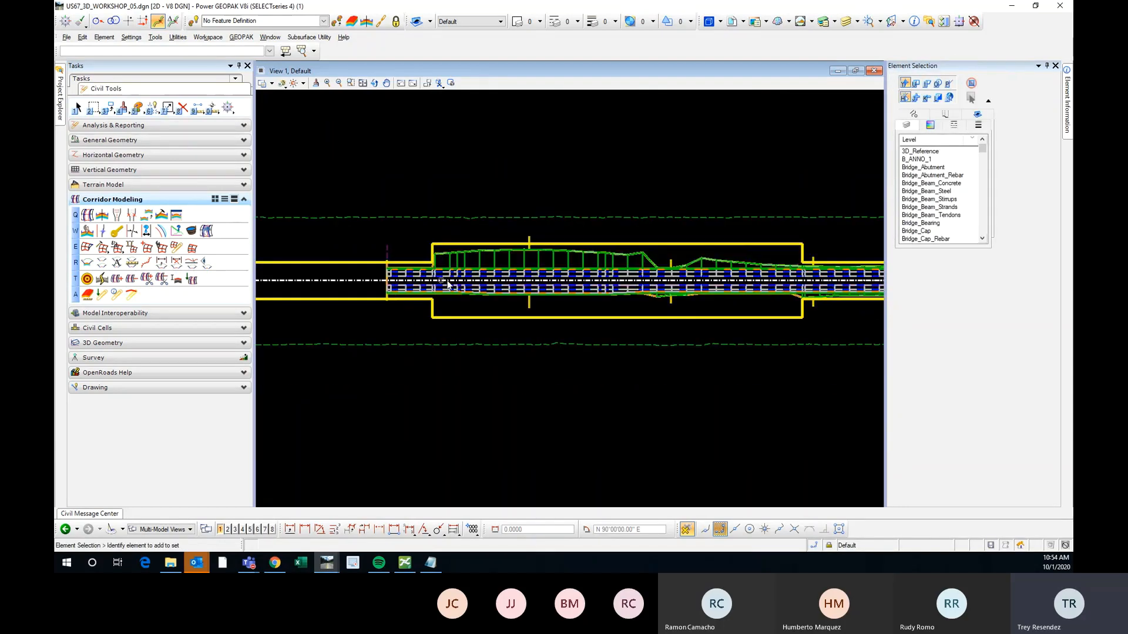
scroll(482, 295, up, 2)
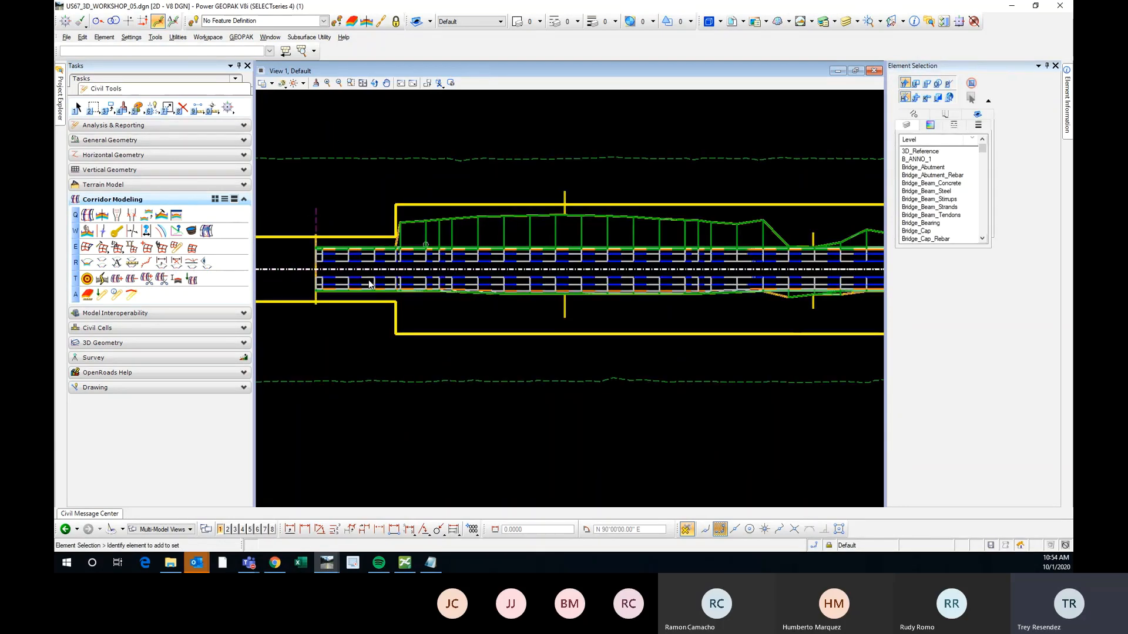
click(1055, 66)
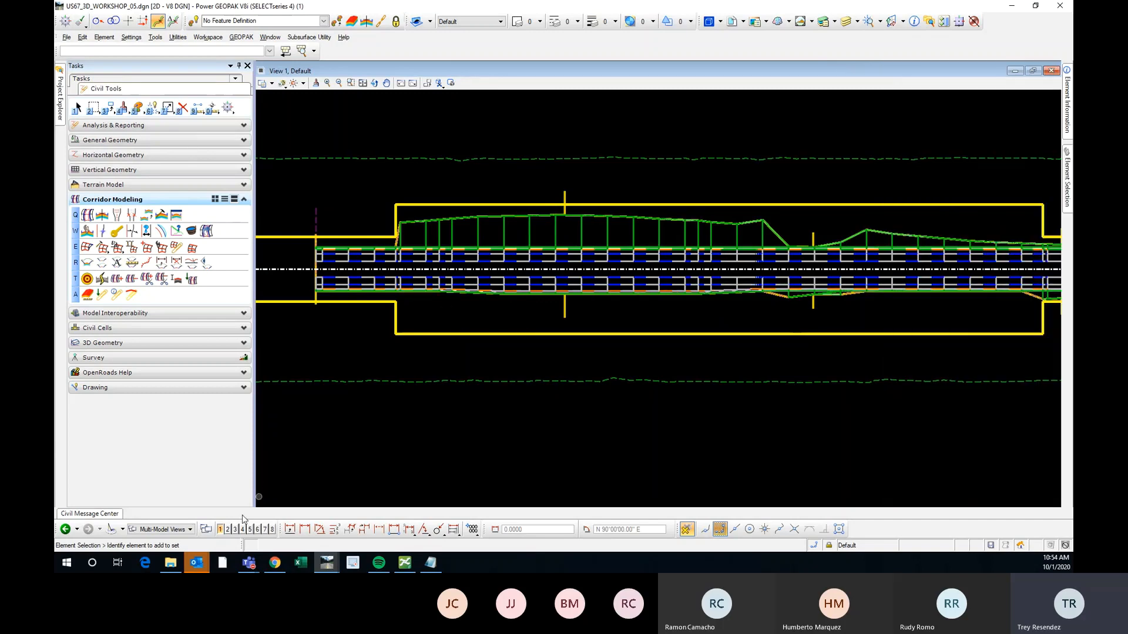
click(566, 199)
click(599, 194)
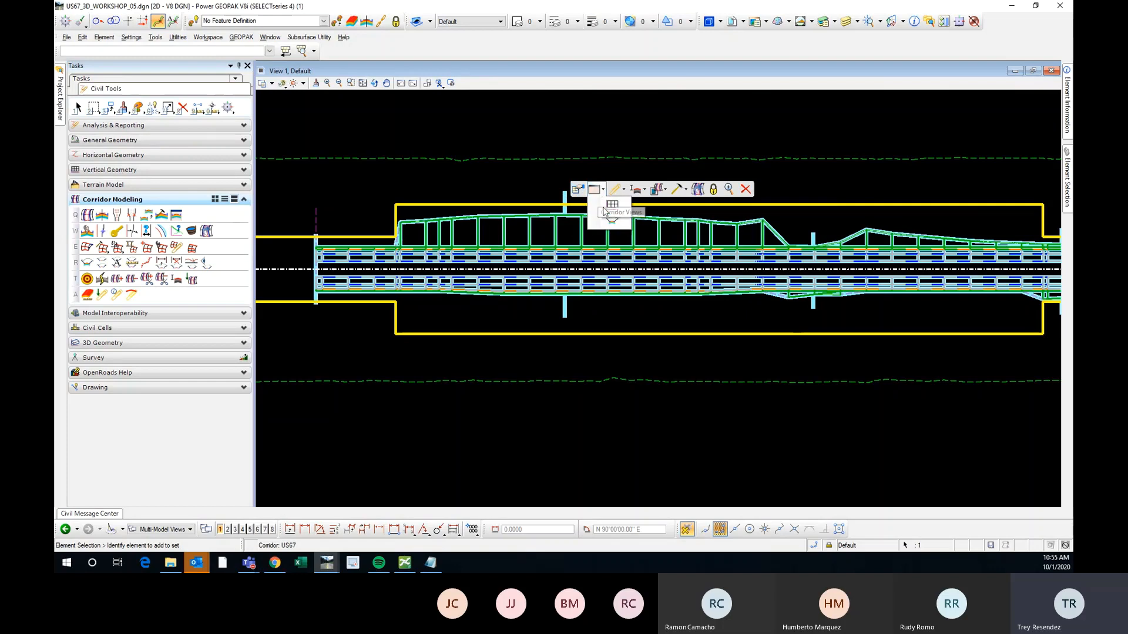
click(607, 222)
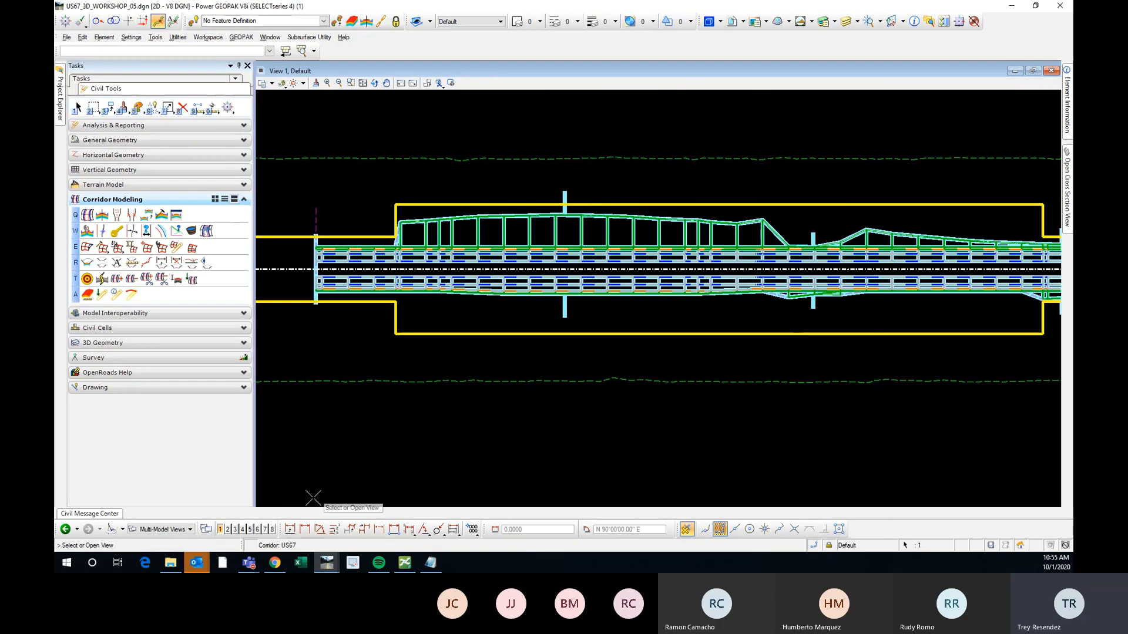
click(228, 530)
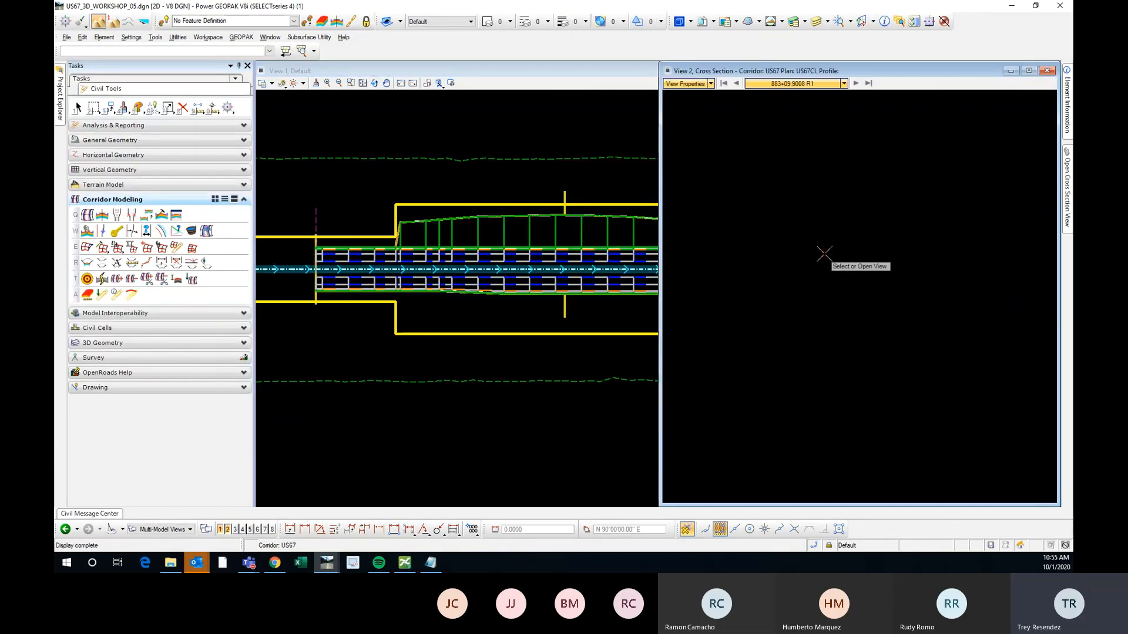
click(271, 37)
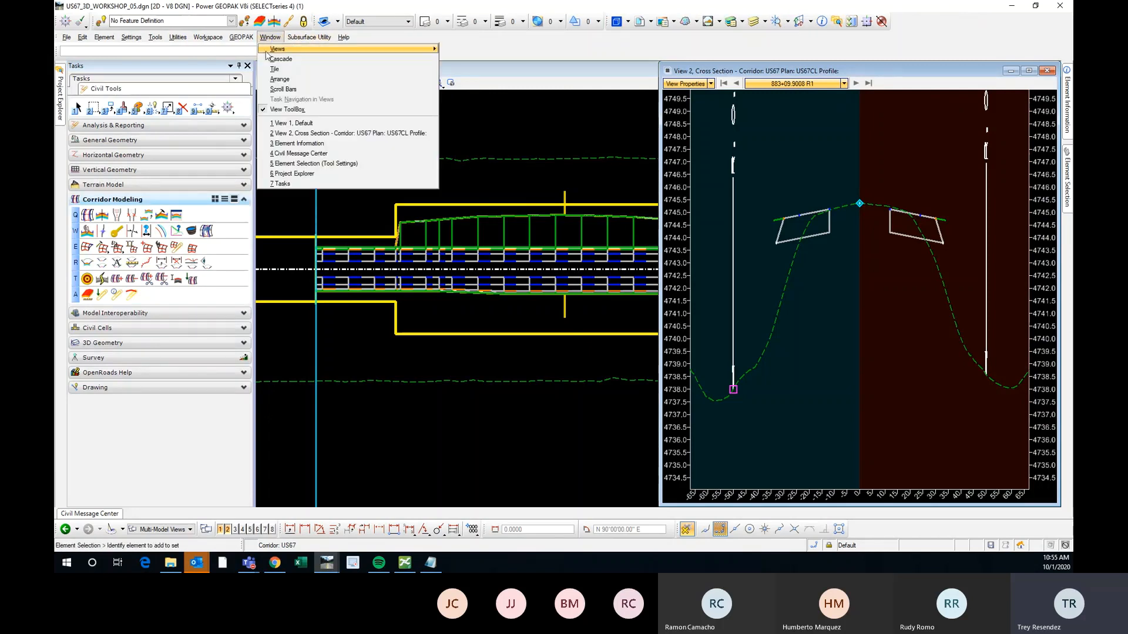
click(280, 79)
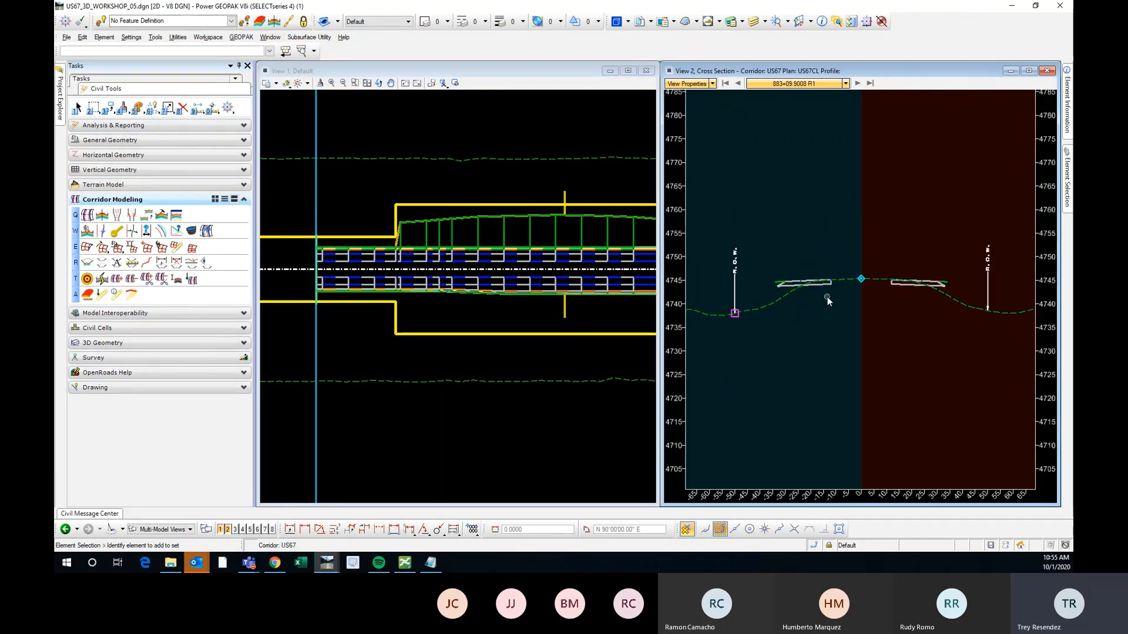
Step: Bring up the US67 cross section at station 884+80 and focus on the right shoulder
scroll(841, 291, up, 2)
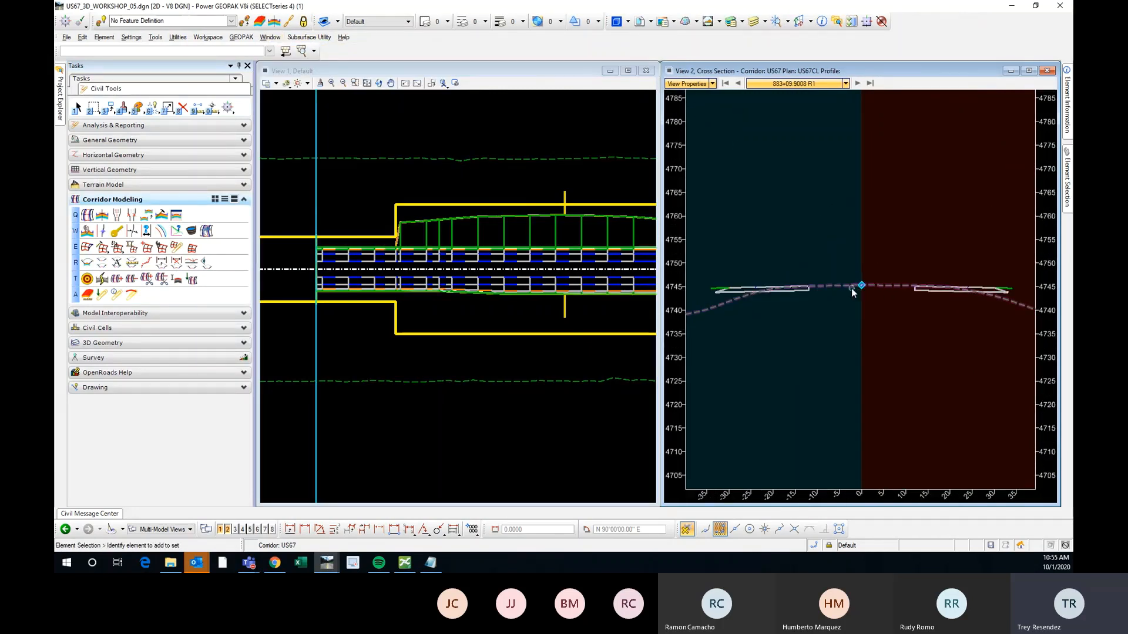
click(857, 83)
click(857, 83)
click(858, 84)
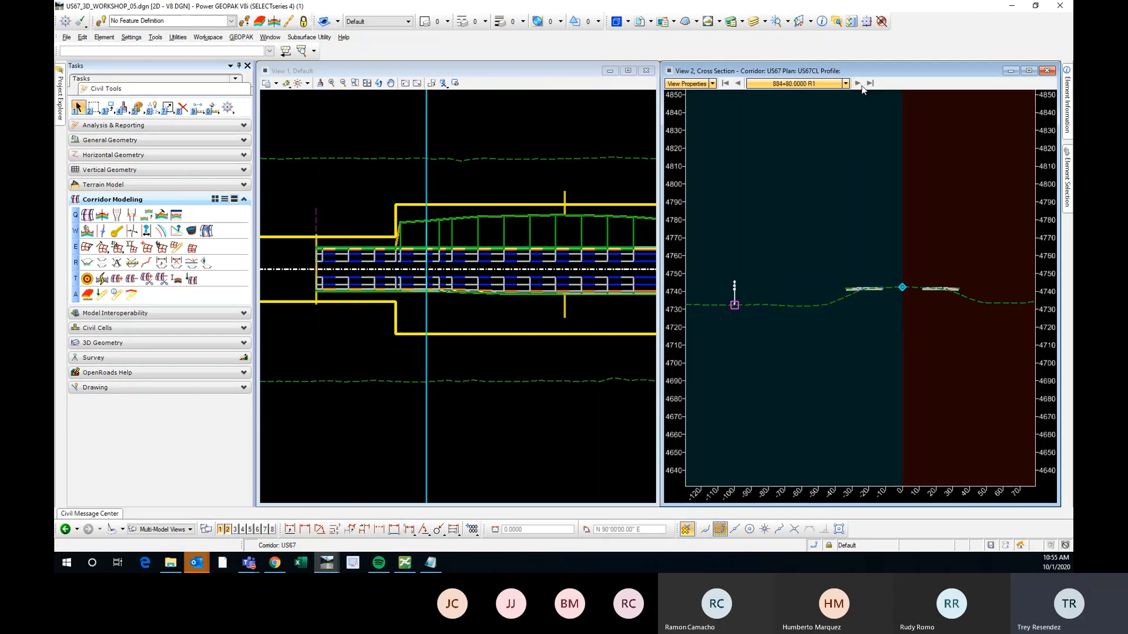
click(857, 84)
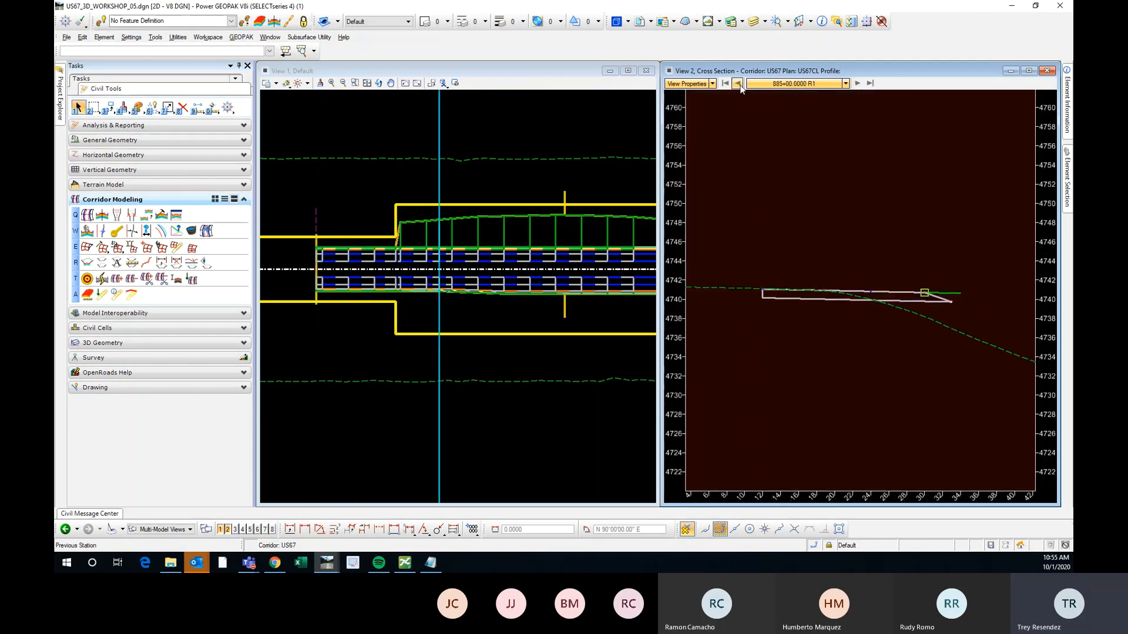
click(738, 83)
scroll(934, 288, up, 2)
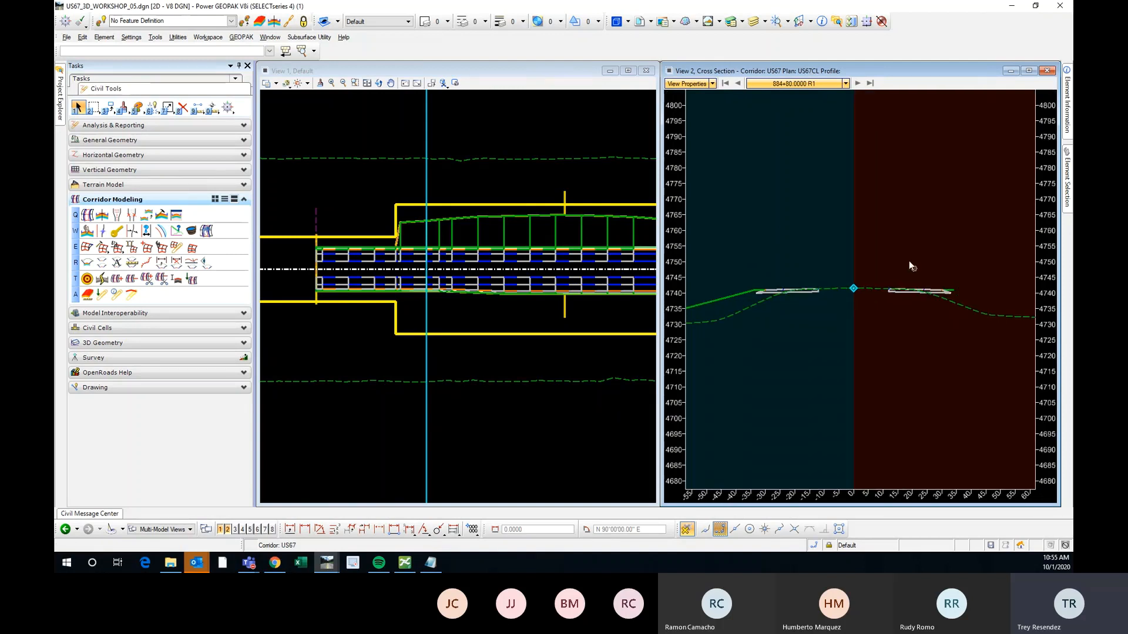
click(703, 85)
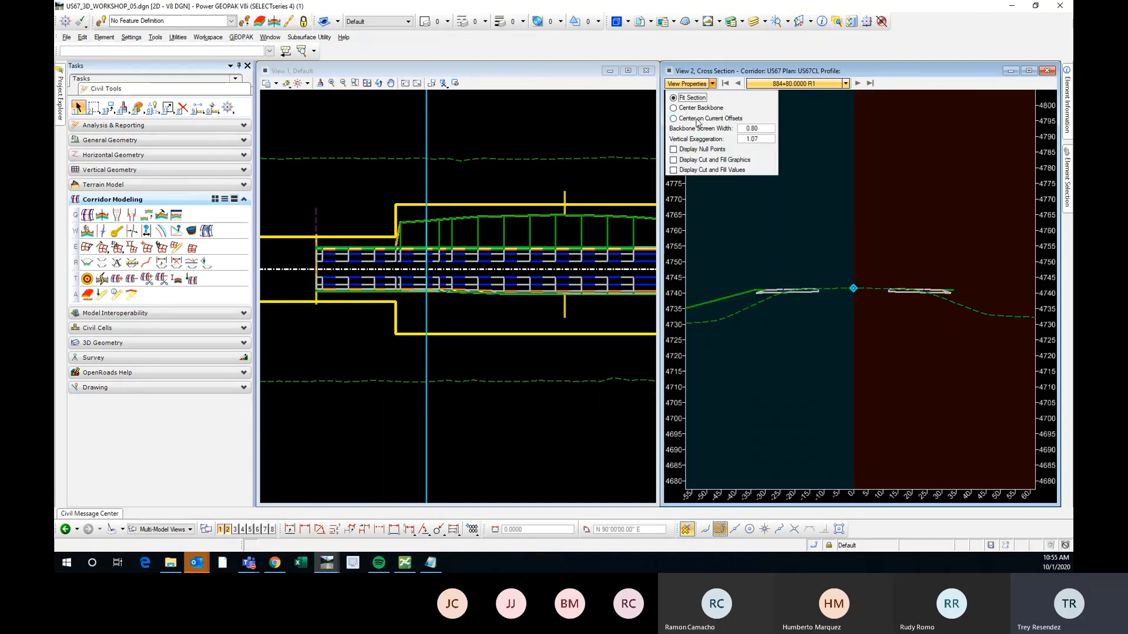
scroll(946, 292, up, 3)
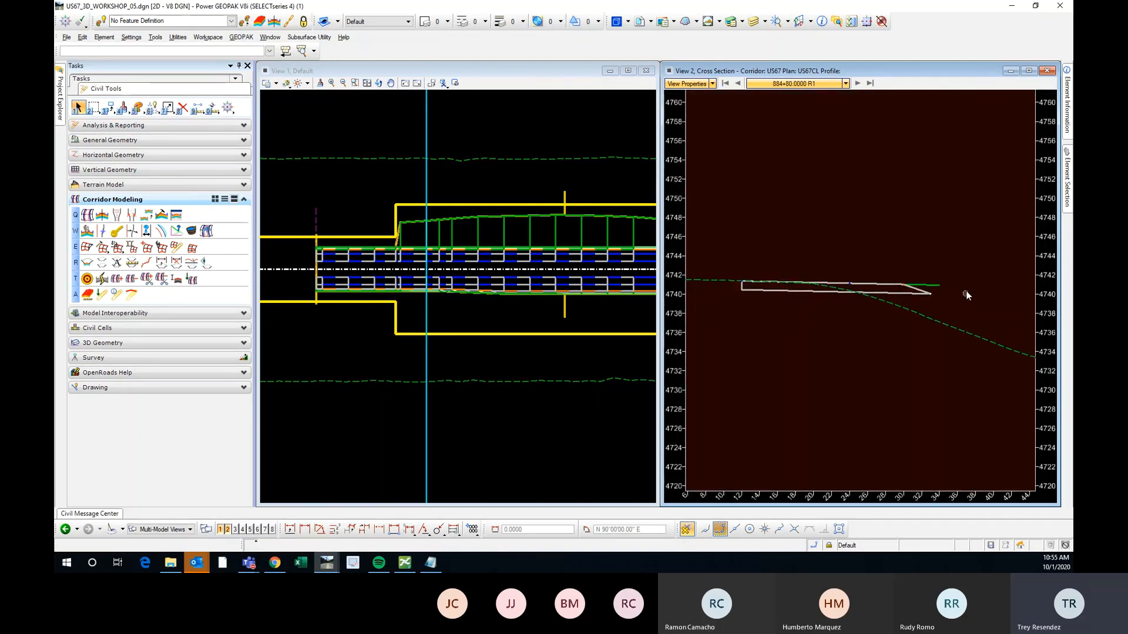
Step: Place a temporary dimension line across the right shoulder in the 884+80 cross section
right_click(803, 203)
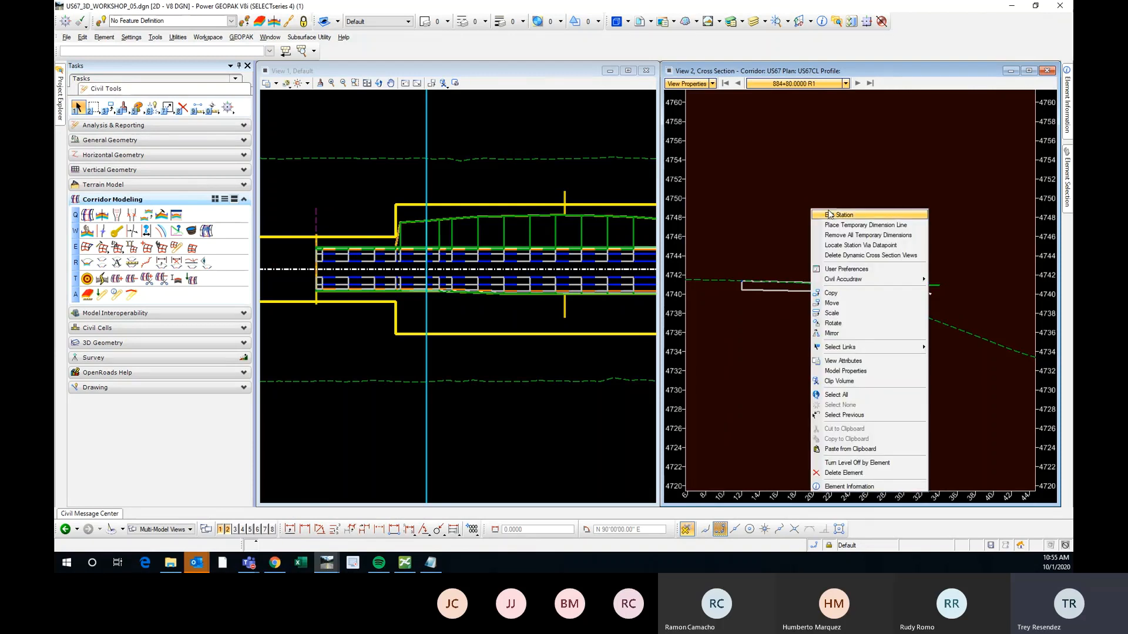
click(855, 225)
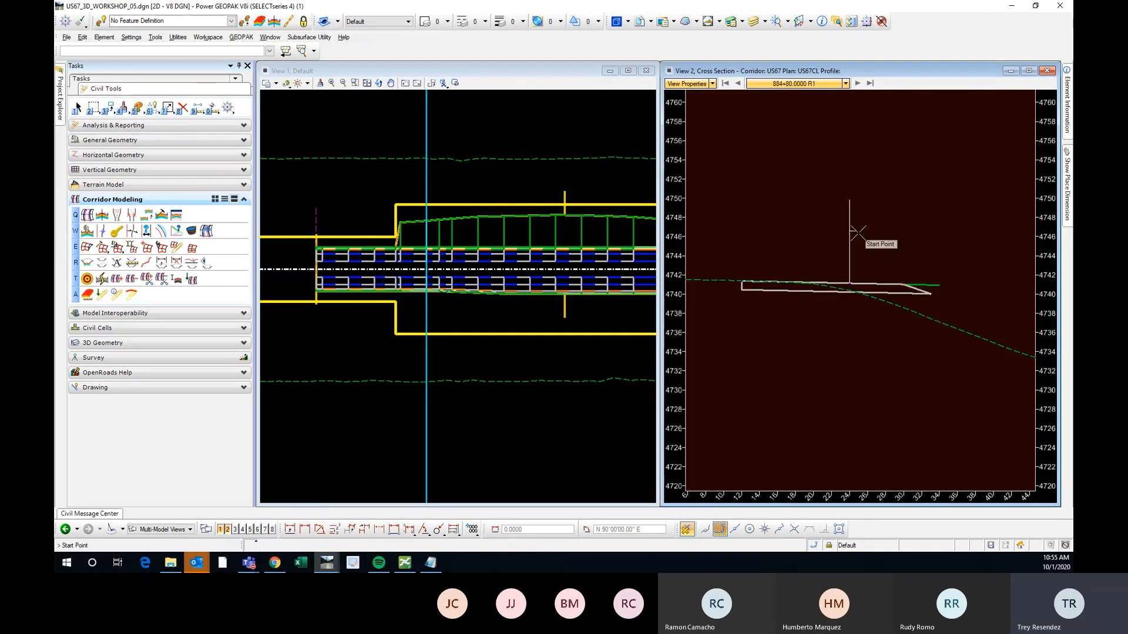
click(850, 283)
click(902, 283)
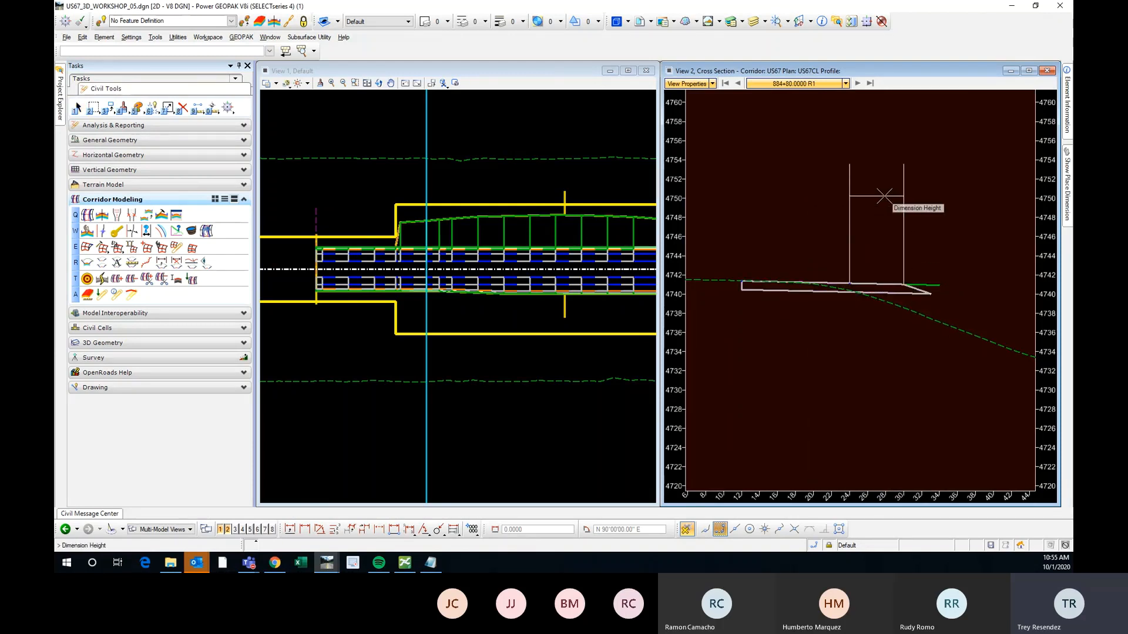
right_click(839, 202)
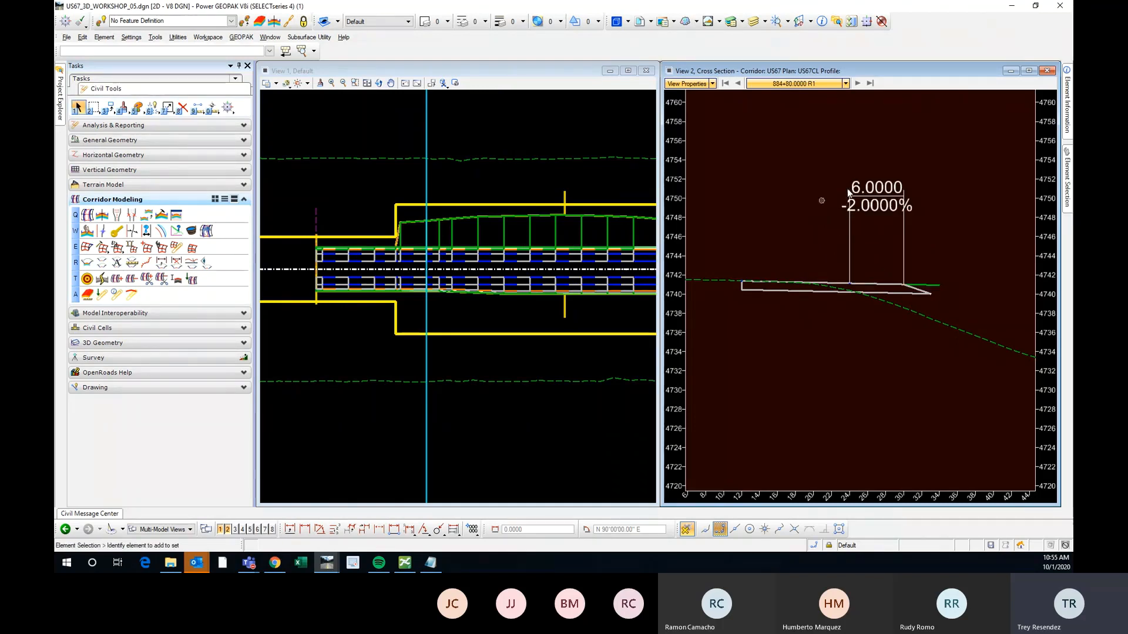
Step: Step through the cross sections to station 886+00, checking the dimensioned right shoulder width along the first transition
scroll(495, 303, up, 2)
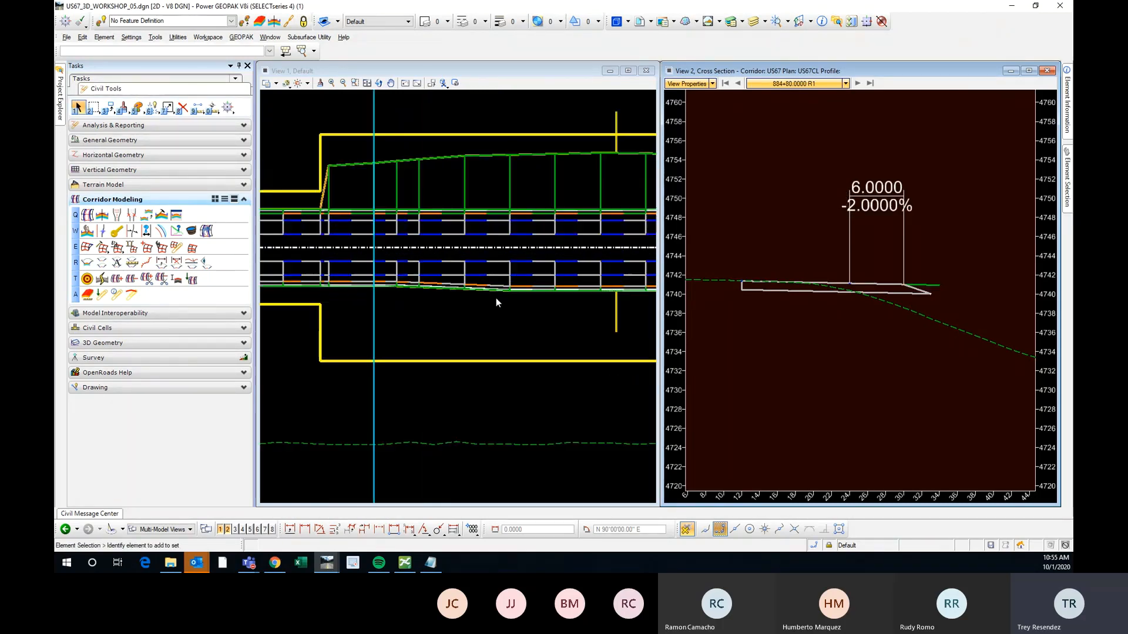
click(858, 84)
click(858, 84)
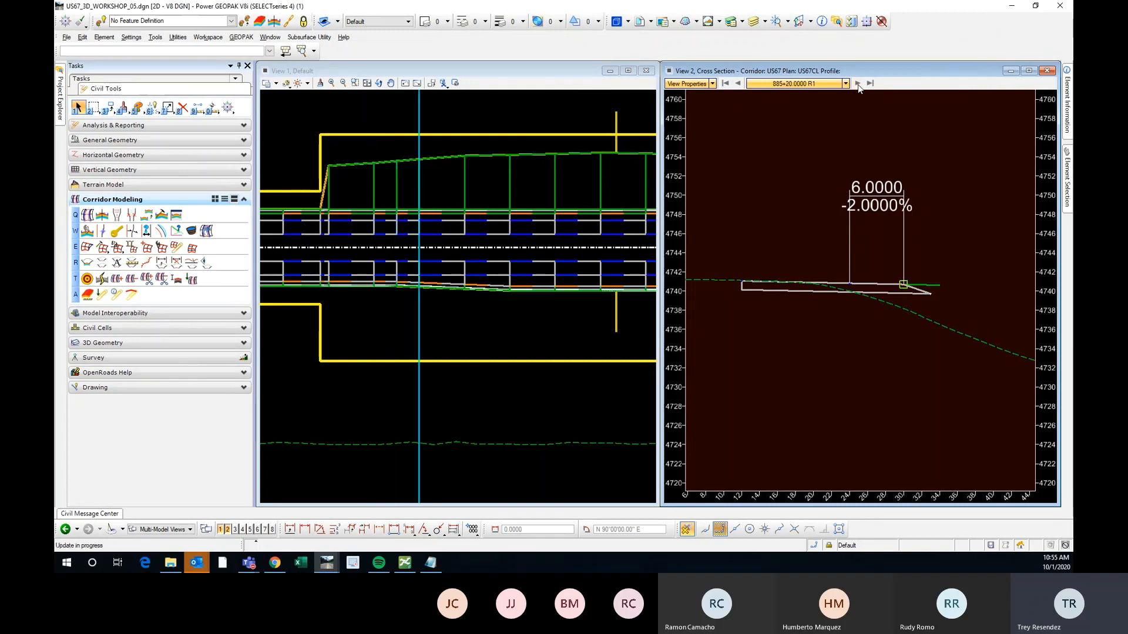
click(858, 83)
click(858, 83)
click(857, 83)
click(857, 83)
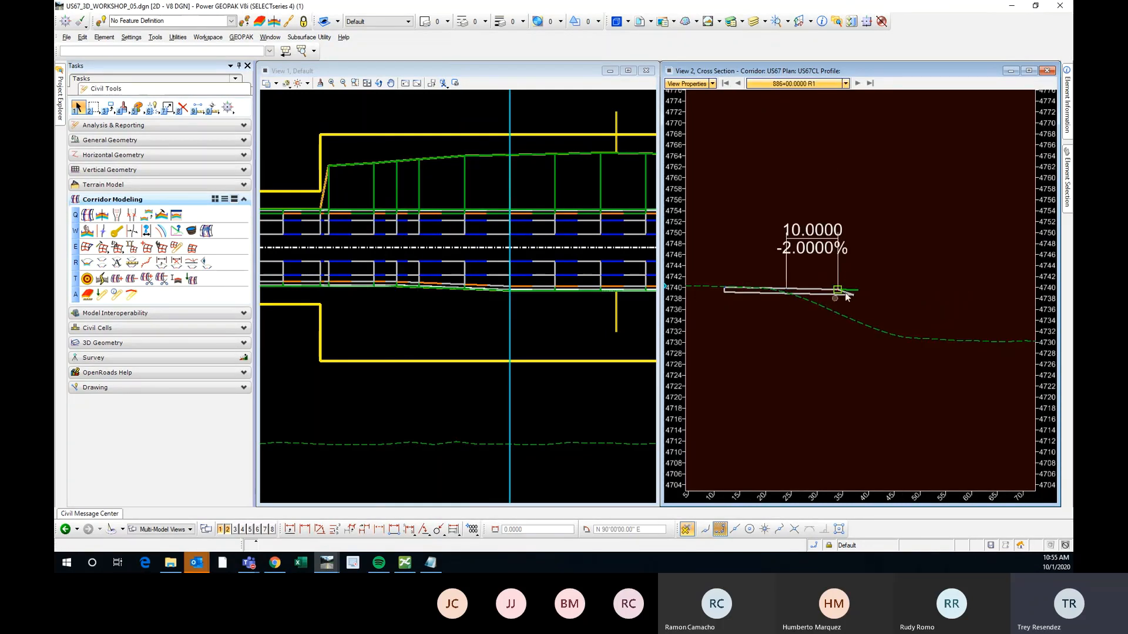
Step: Continue through the cross sections to station 887+20 and inspect the outer edge of the right shoulder
click(857, 84)
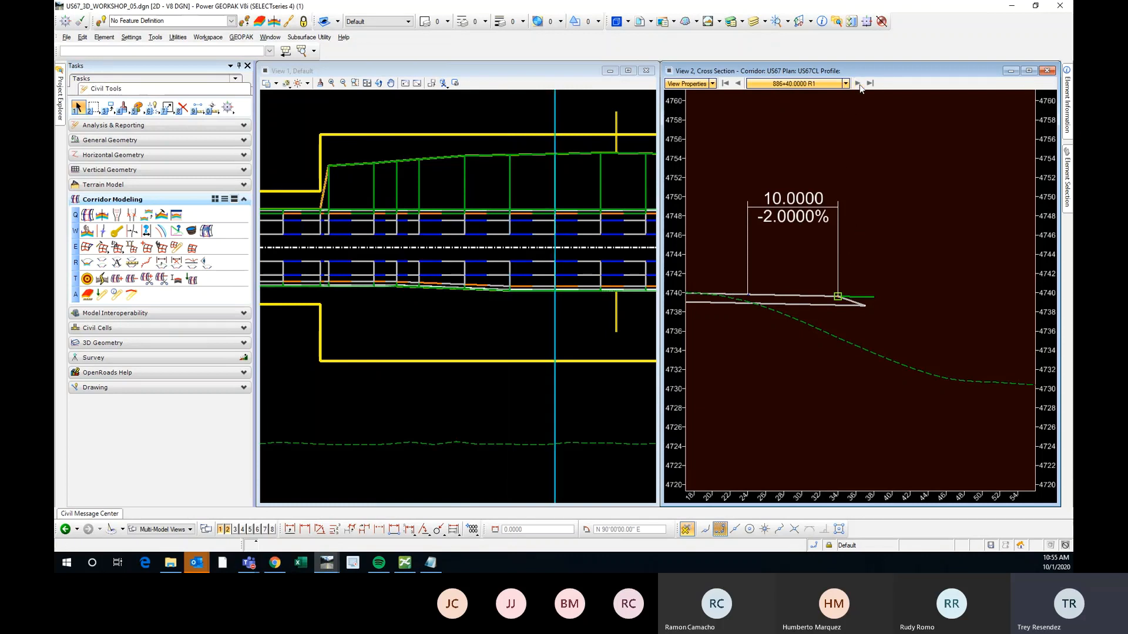
click(857, 83)
click(858, 84)
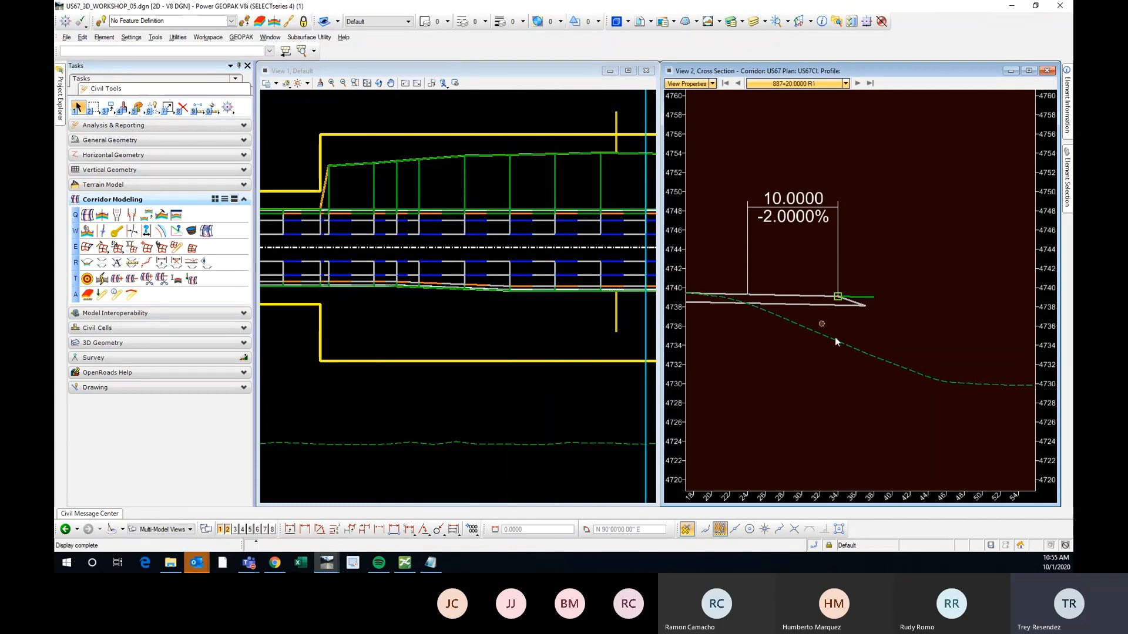
scroll(833, 295, up, 3)
scroll(823, 310, down, 4)
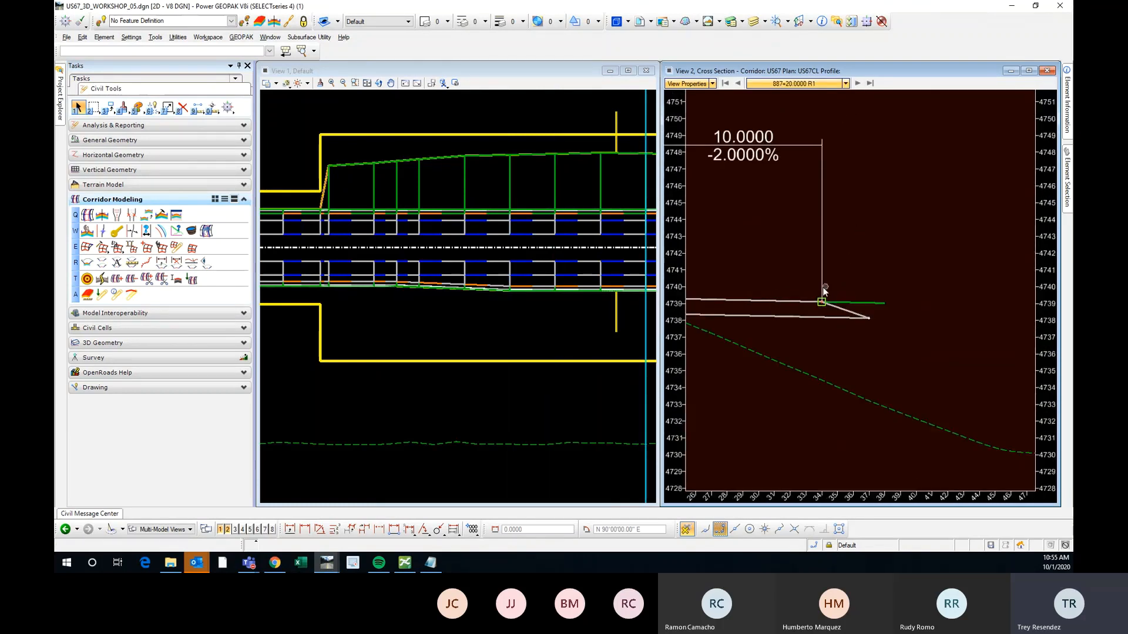
scroll(350, 287, down, 2)
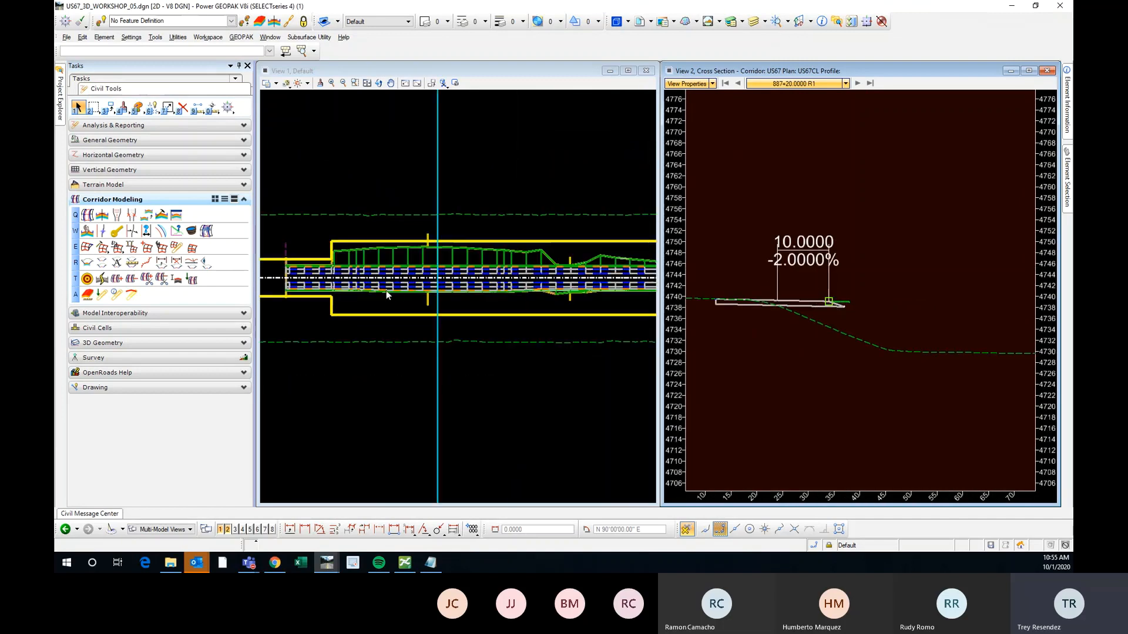
scroll(386, 290, up, 2)
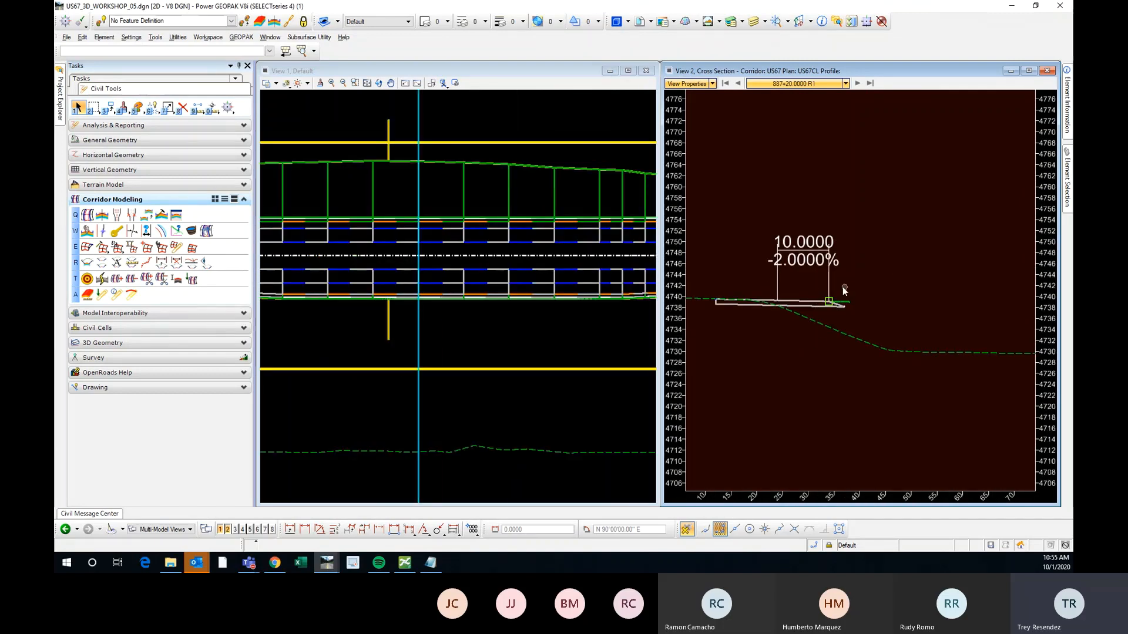
Step: Advance the cross sections to station 890+40, checking the right shoulder width through the 889+00 to 890+00 transition
click(856, 83)
click(855, 83)
click(856, 83)
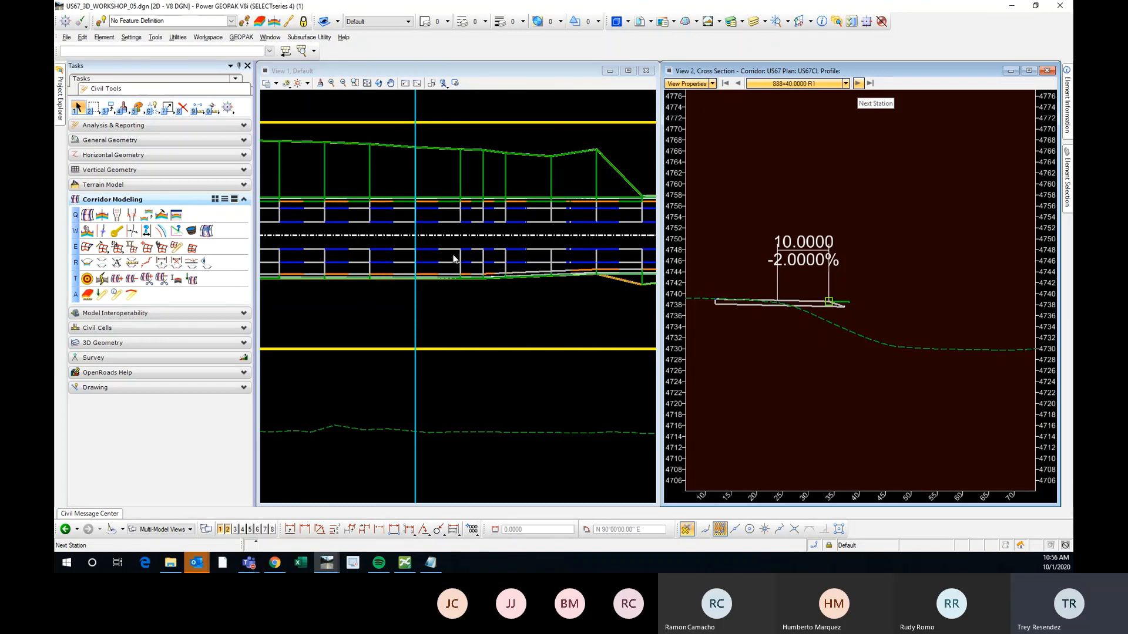
click(858, 85)
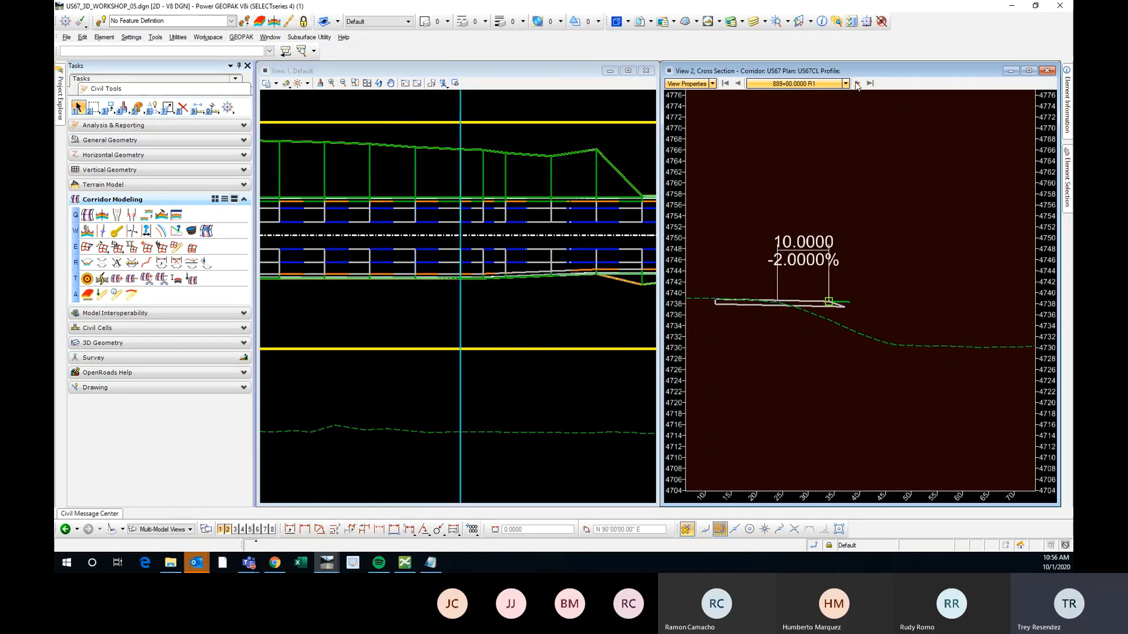
click(858, 85)
click(858, 85)
click(858, 85)
click(857, 84)
click(857, 84)
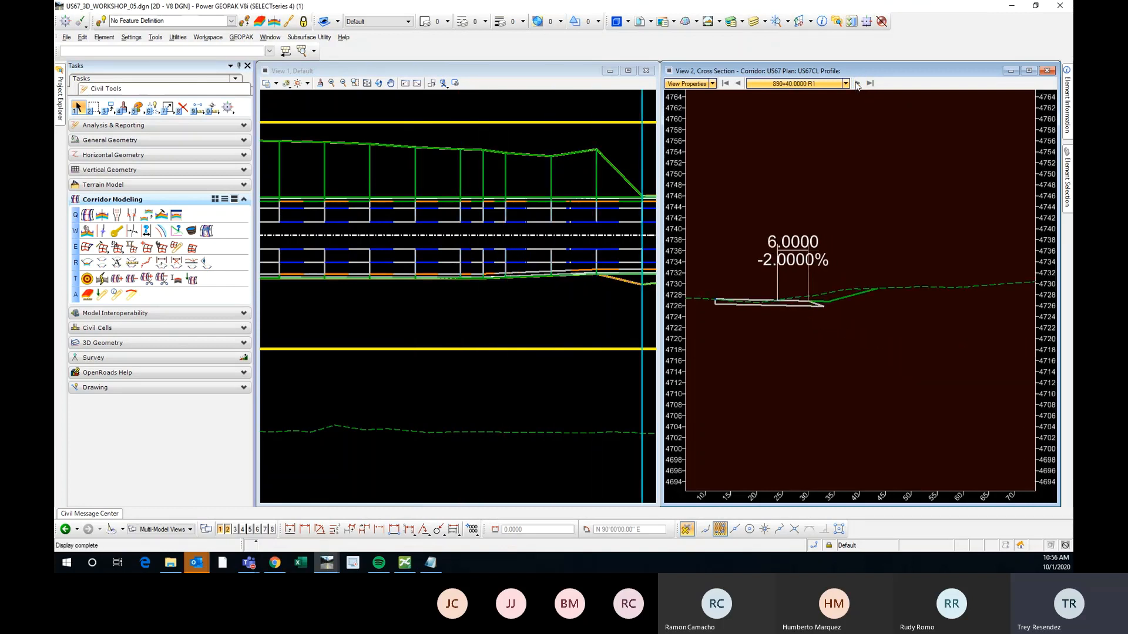
Step: Advance the cross sections to station 892+40, checking the right shoulder width beyond the end of the constraints
scroll(398, 282, down, 1)
scroll(534, 274, up, 1)
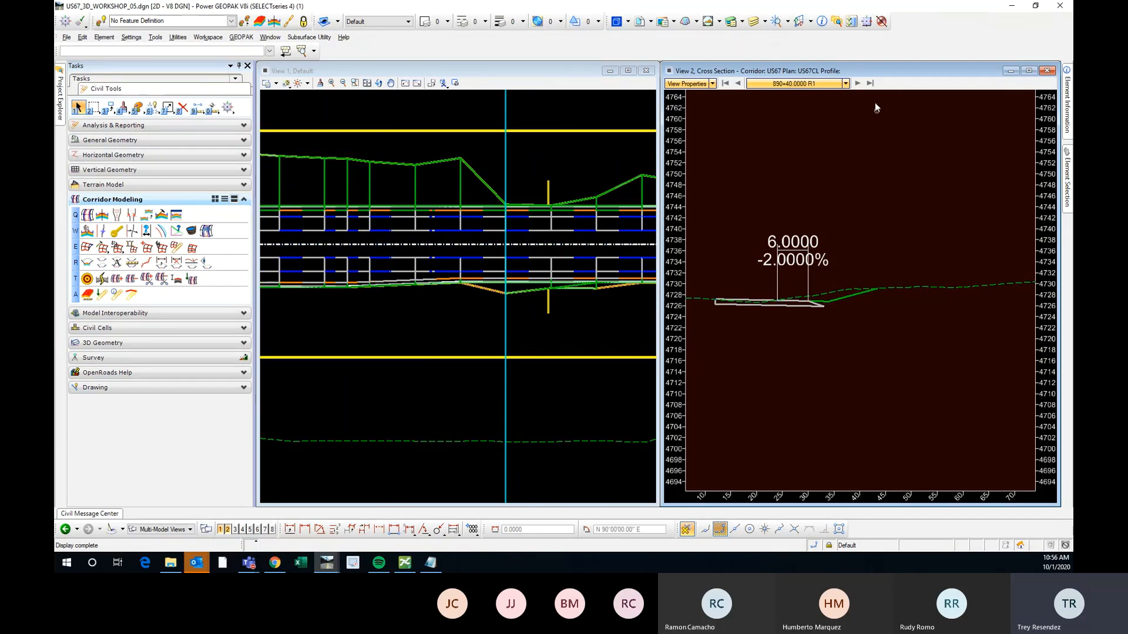
click(858, 84)
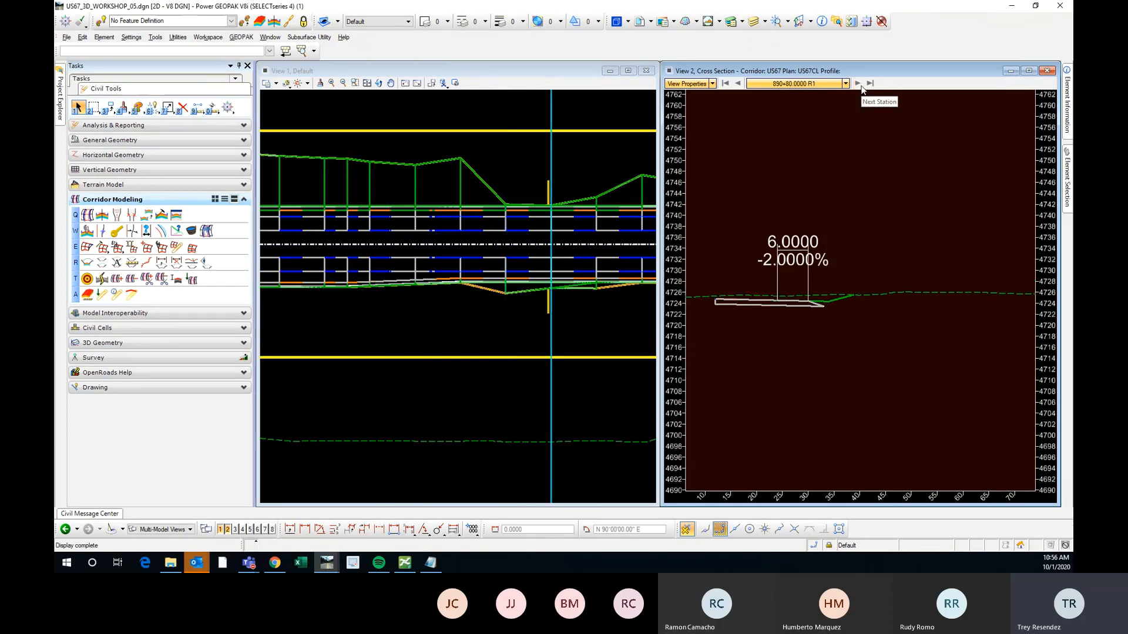
click(858, 84)
click(859, 84)
click(859, 84)
click(859, 84)
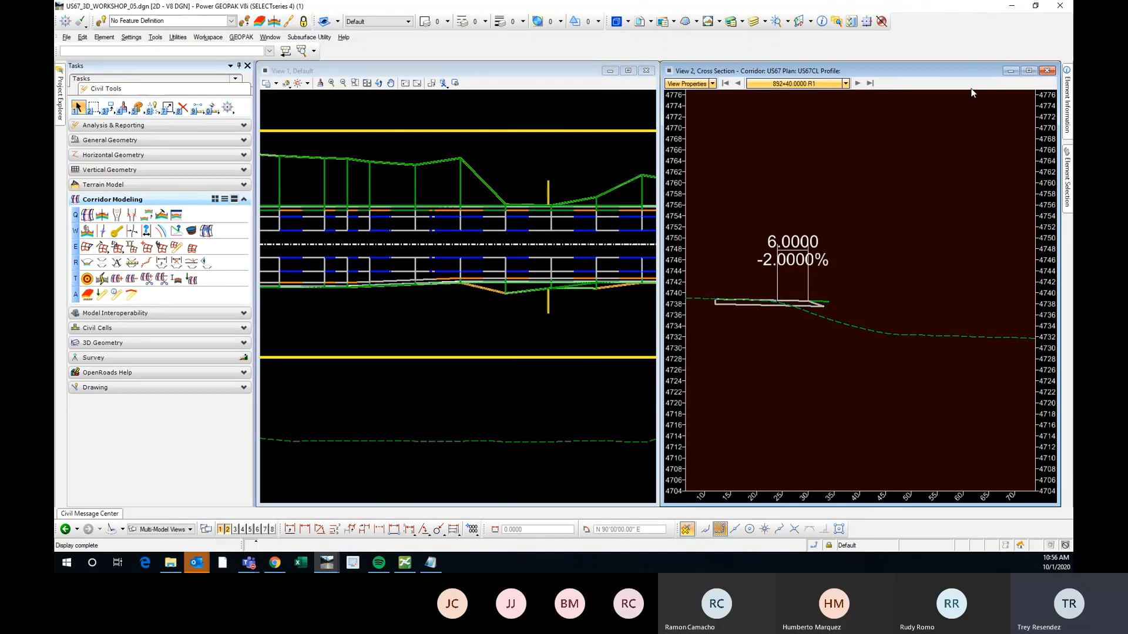
Step: Close the cross-section view and maximize View 1 to show the widened shoulder in plan
click(1048, 70)
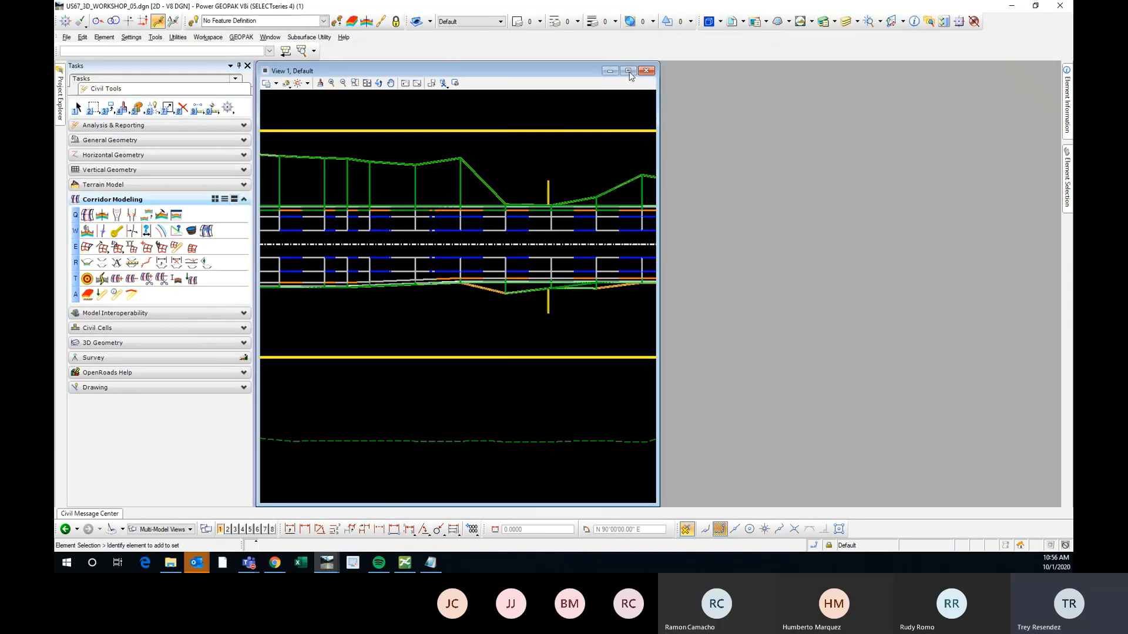
scroll(720, 313, down, 2)
scroll(415, 327, up, 2)
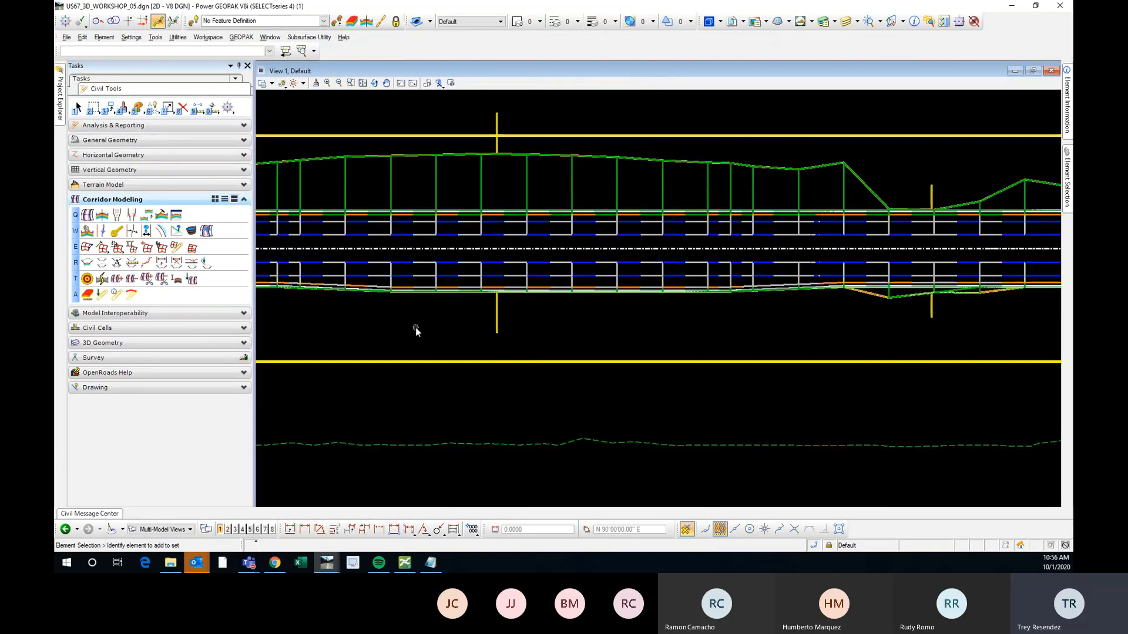
middle_drag(415, 327, 568, 360)
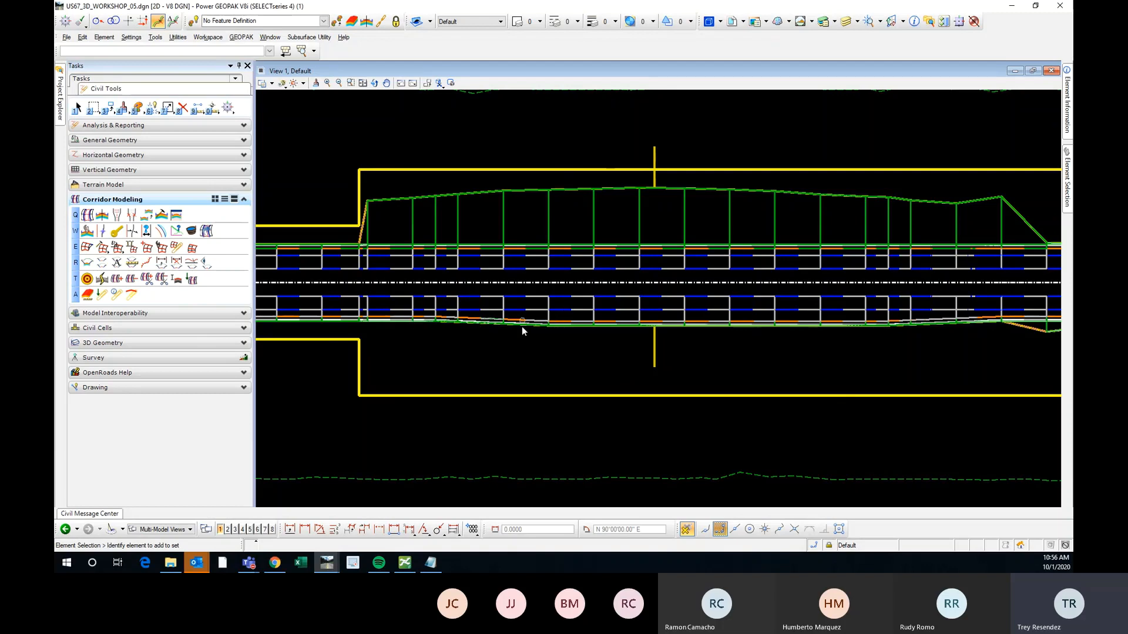
Step: Examine the right shoulder widening and its transitions along the US67 corridor in plan view
scroll(613, 317, down, 2)
scroll(523, 345, up, 2)
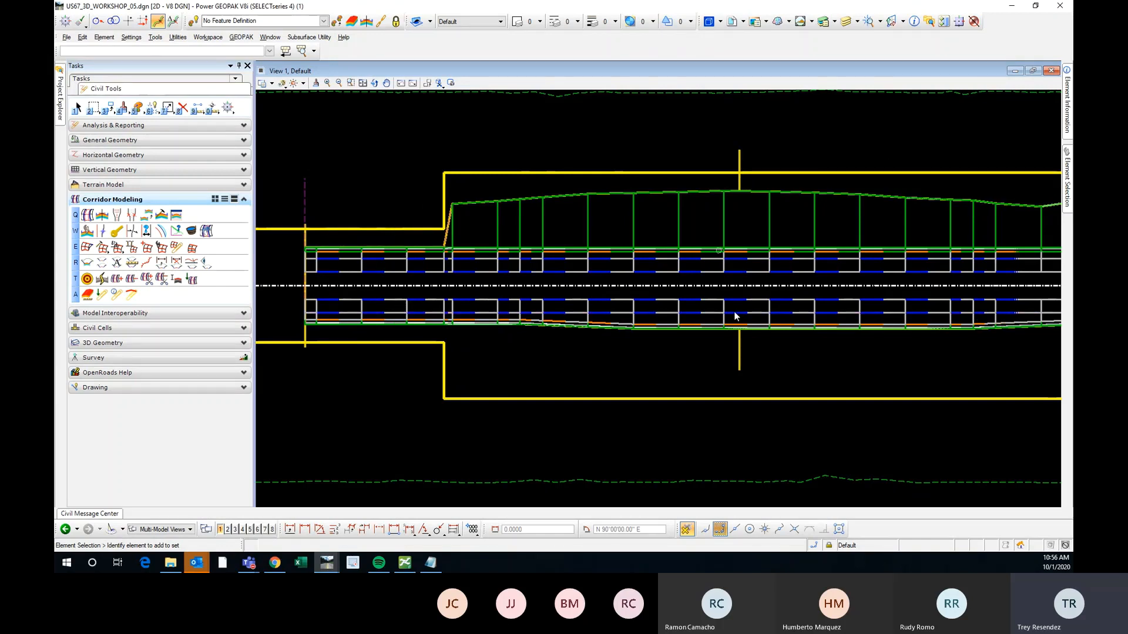
scroll(578, 252, down, 2)
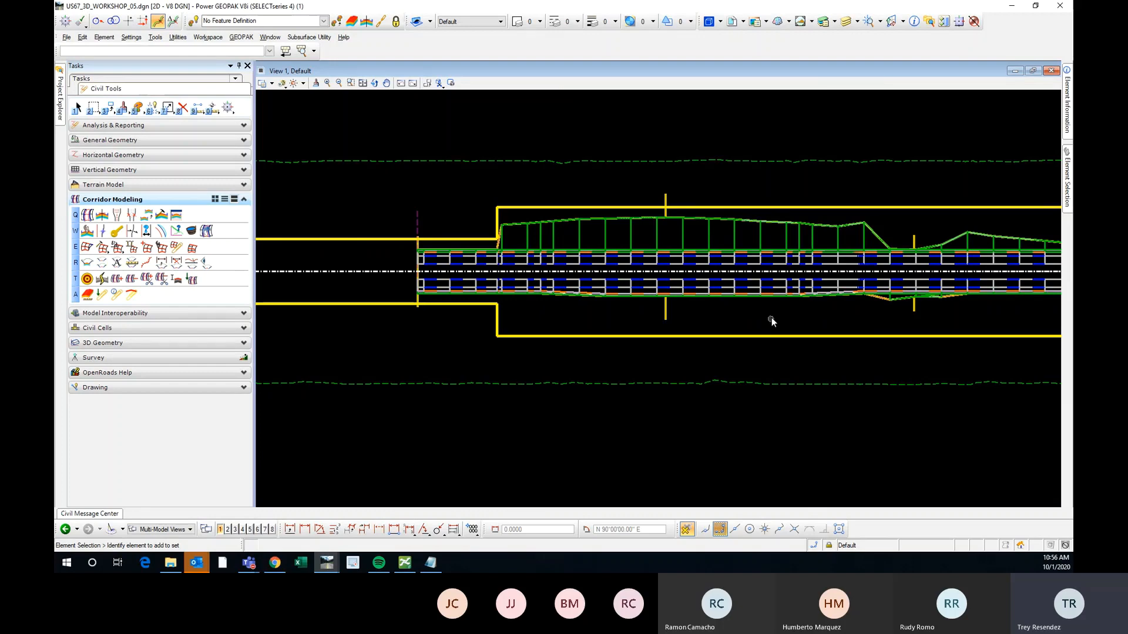
scroll(702, 229, up, 2)
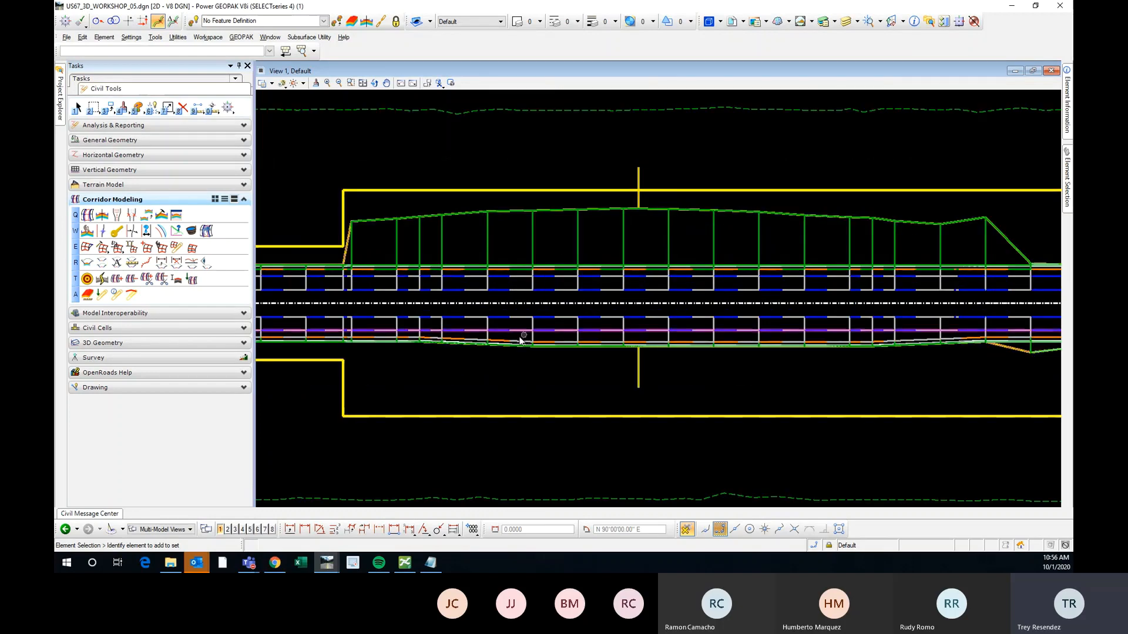
scroll(702, 284, down, 2)
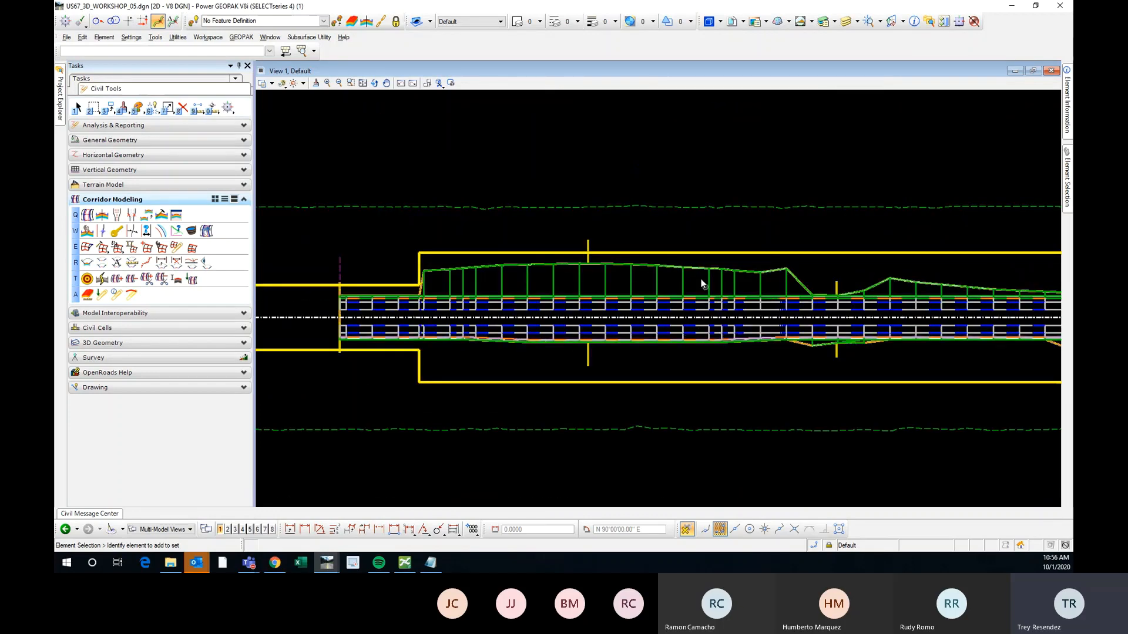
click(615, 277)
scroll(479, 305, down, 4)
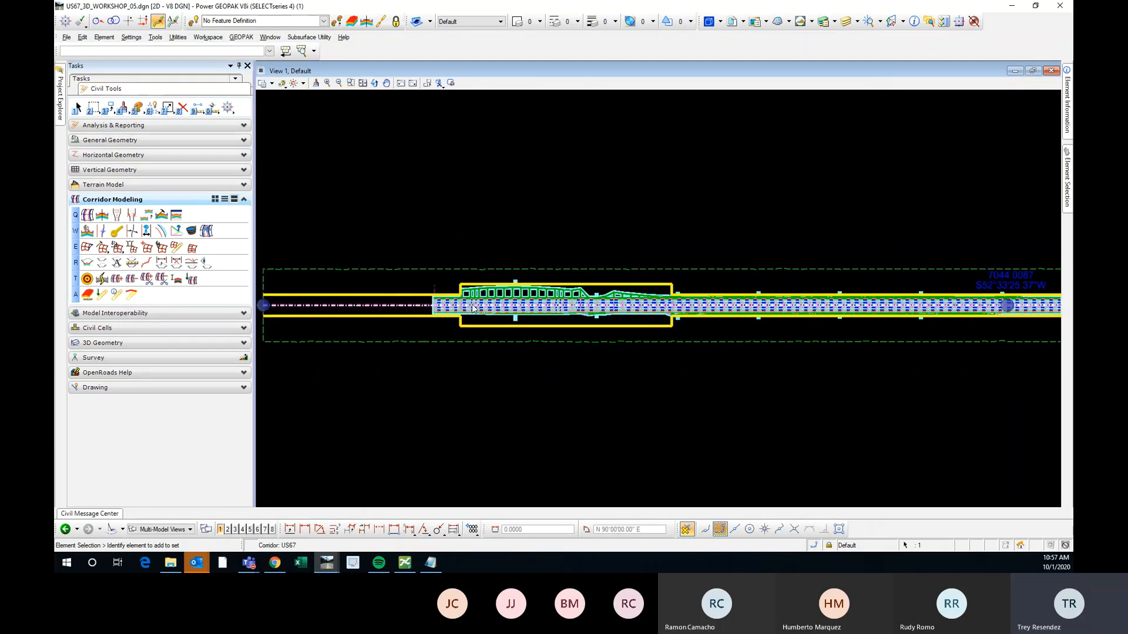
scroll(432, 309, up, 2)
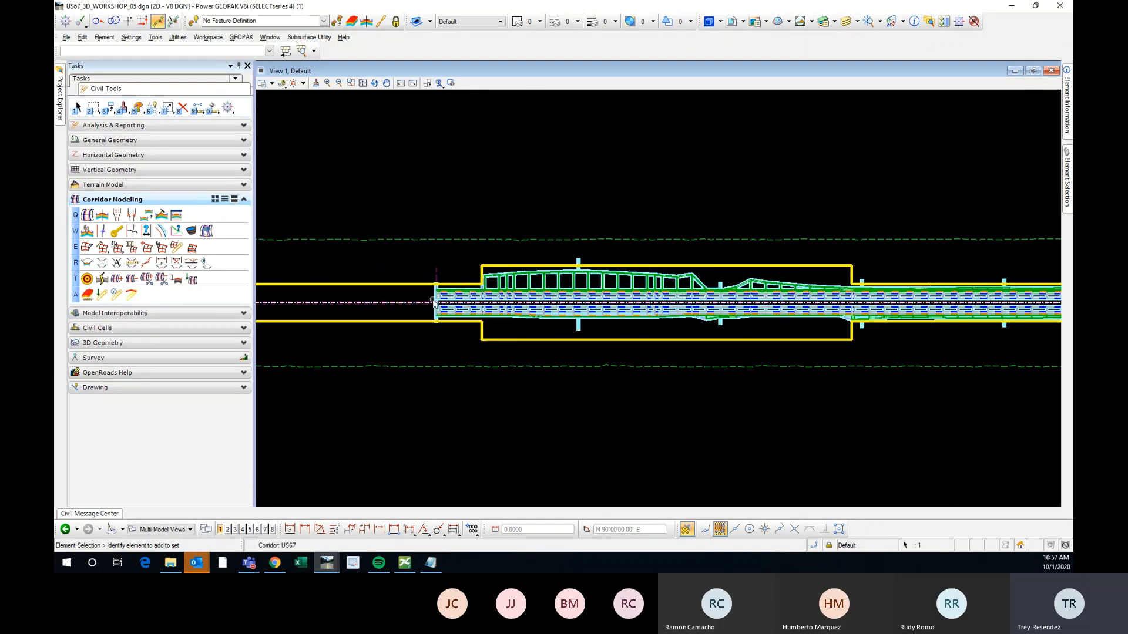
click(474, 252)
scroll(530, 303, down, 1)
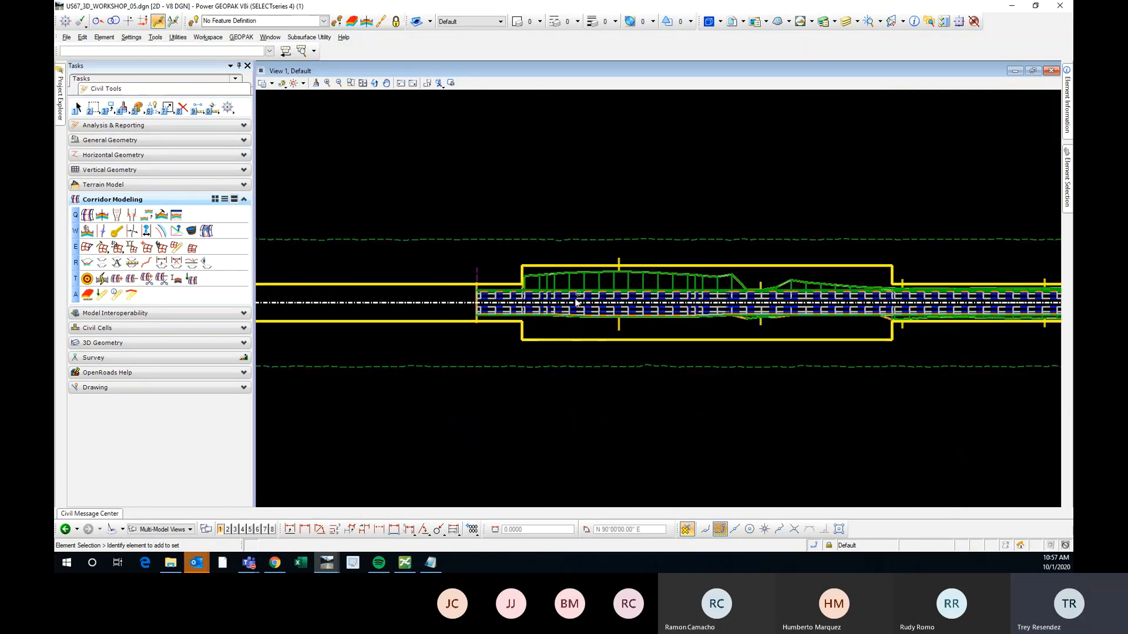
scroll(579, 320, down, 2)
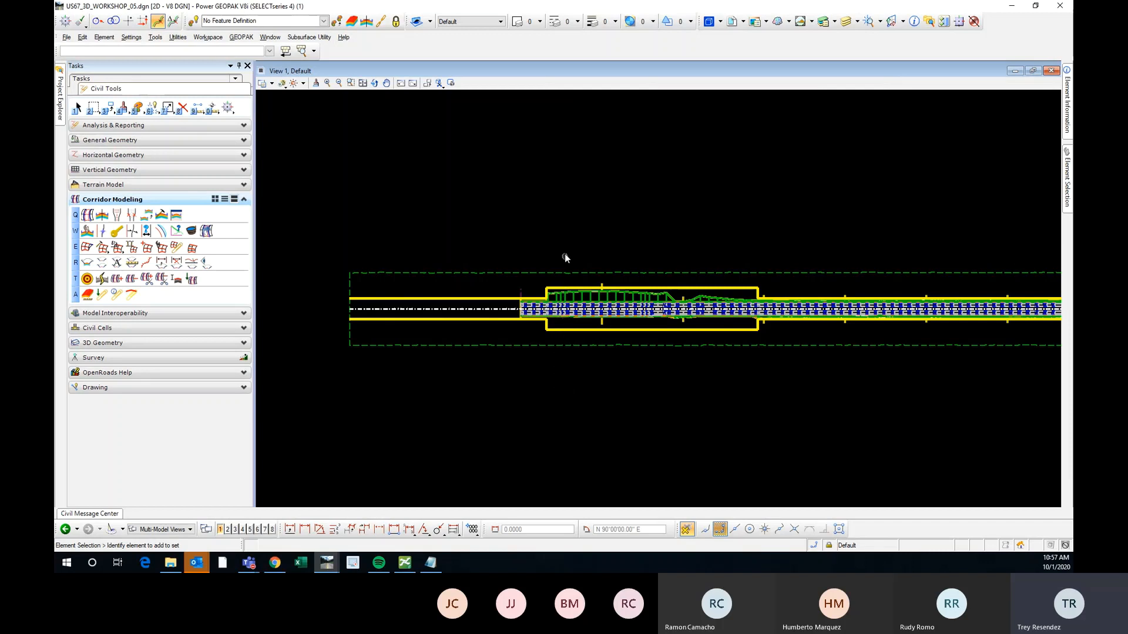
Step: Inspect the US67 corridor's right edge up close in plan, comparing the start of the shoulder widening with the full-width stretch
click(606, 321)
scroll(656, 327, up, 2)
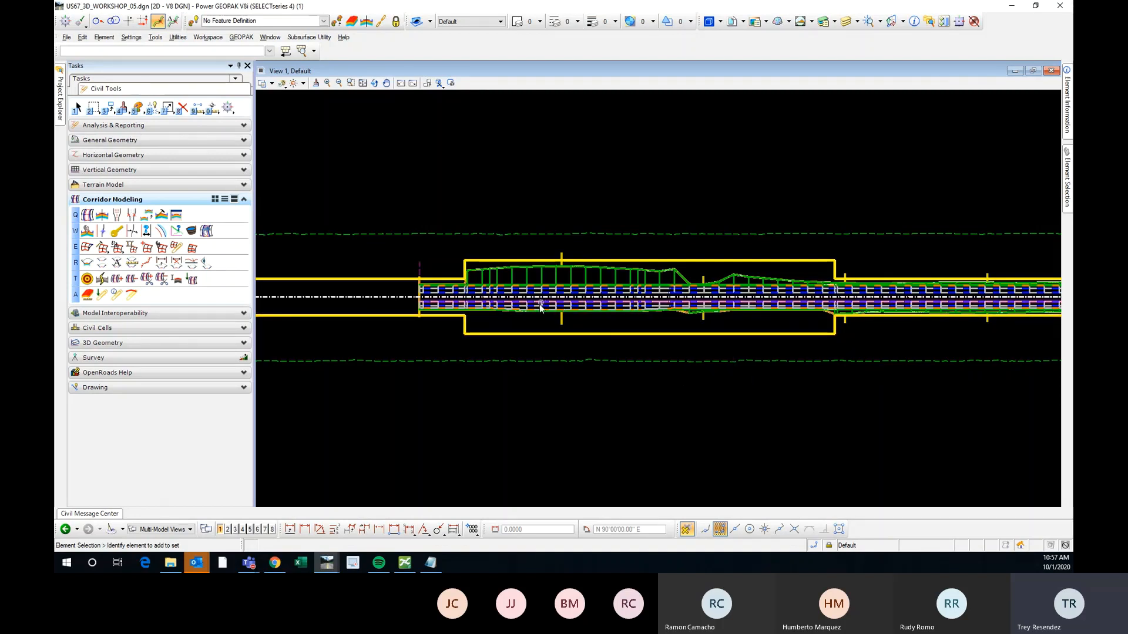
scroll(539, 305, up, 4)
scroll(594, 327, down, 2)
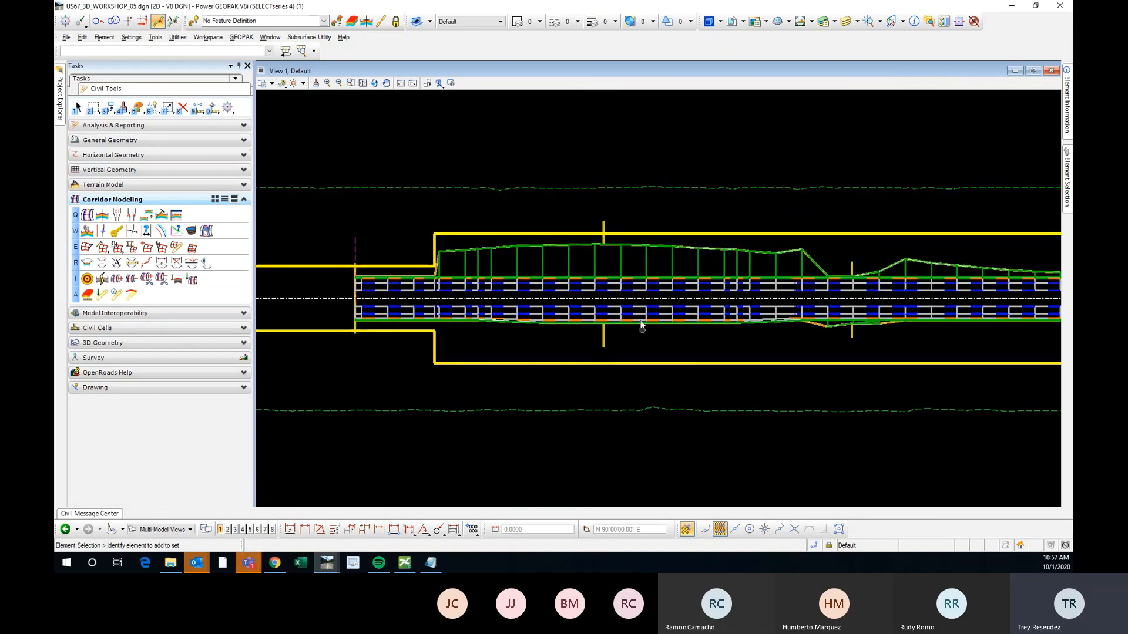
scroll(505, 312, up, 2)
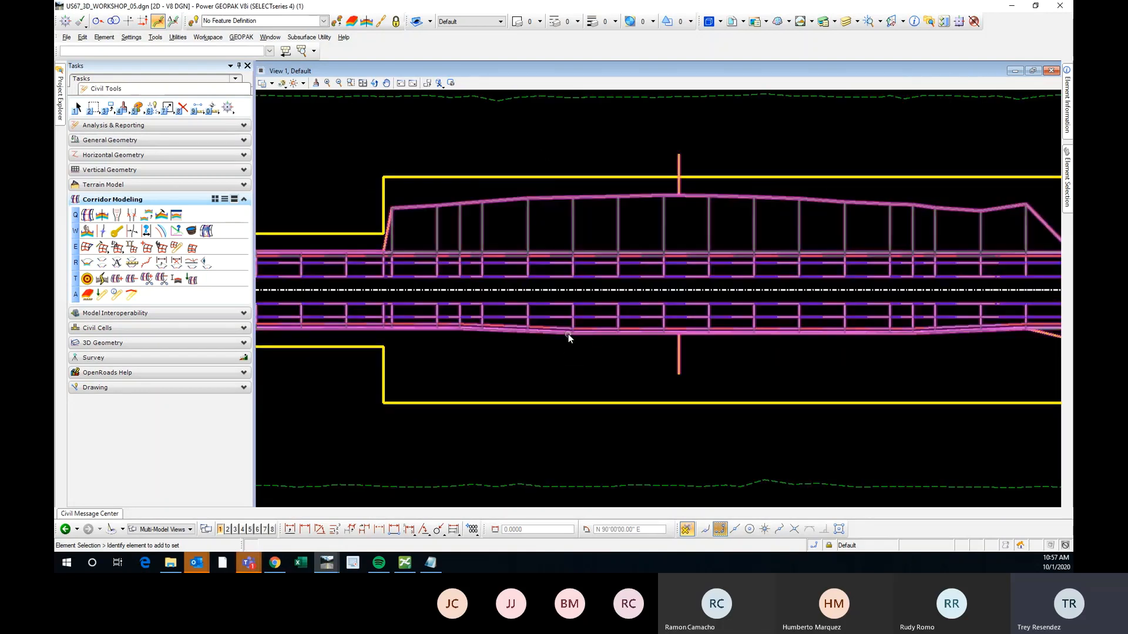
scroll(464, 258, down, 2)
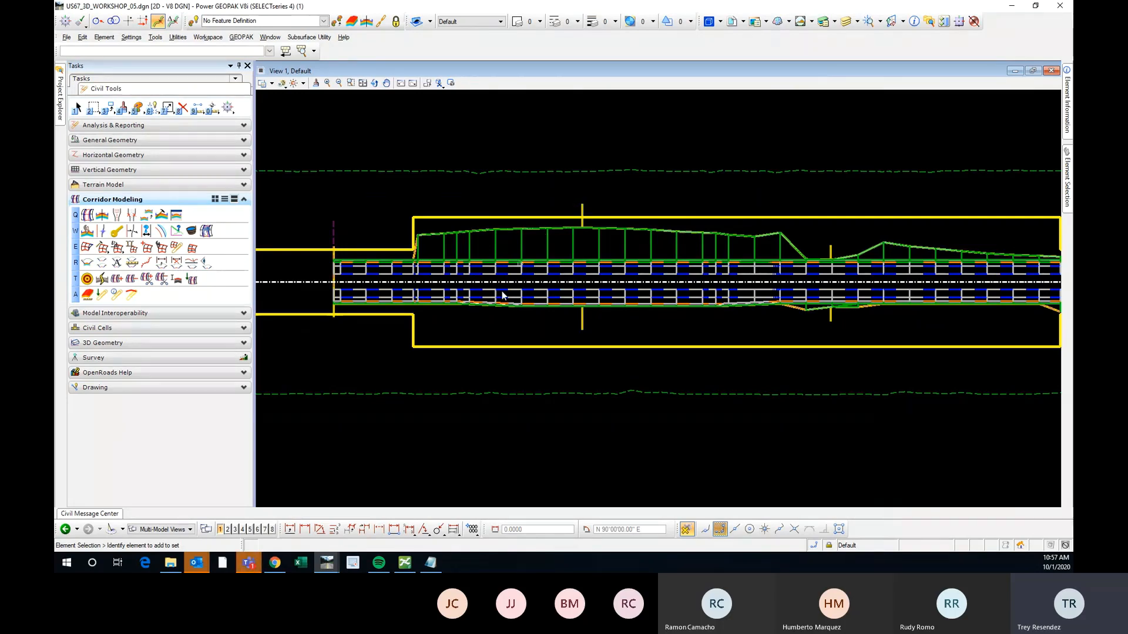
scroll(470, 317, up, 2)
scroll(443, 313, down, 2)
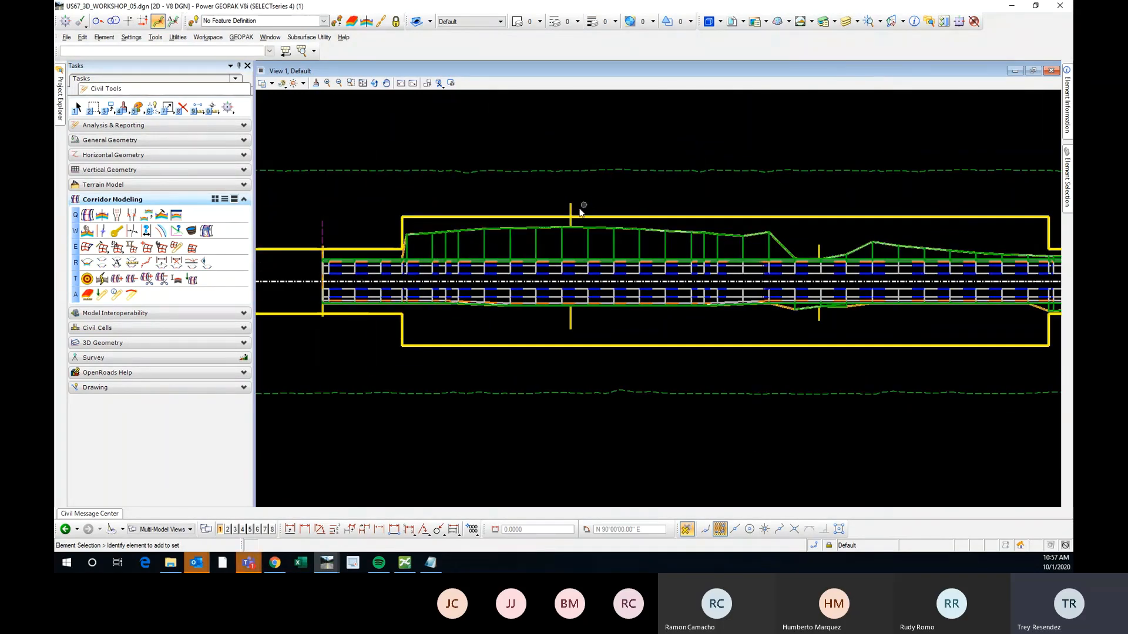
Step: Select the US67 corridor in plan and review its outline along the widened right shoulder
click(572, 207)
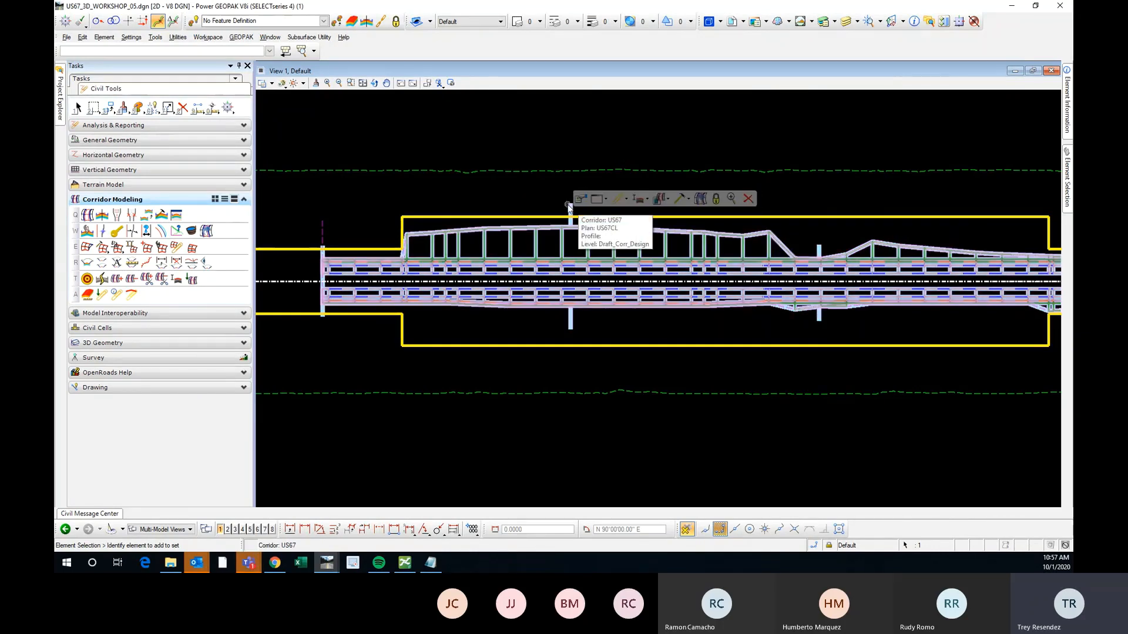
scroll(531, 322, up, 2)
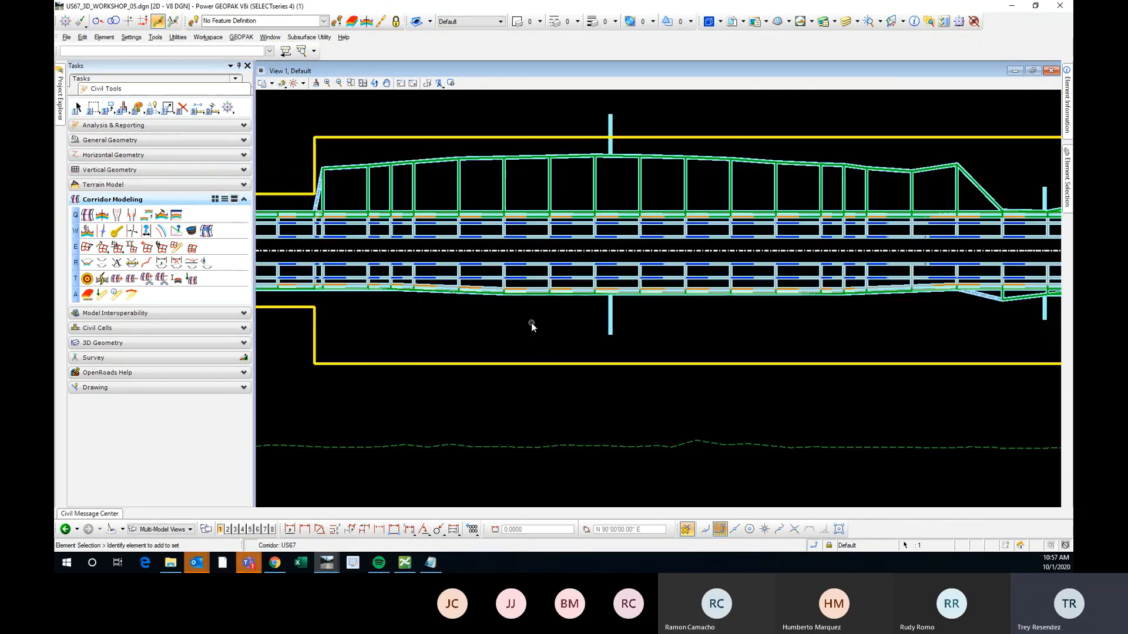
scroll(487, 294, down, 2)
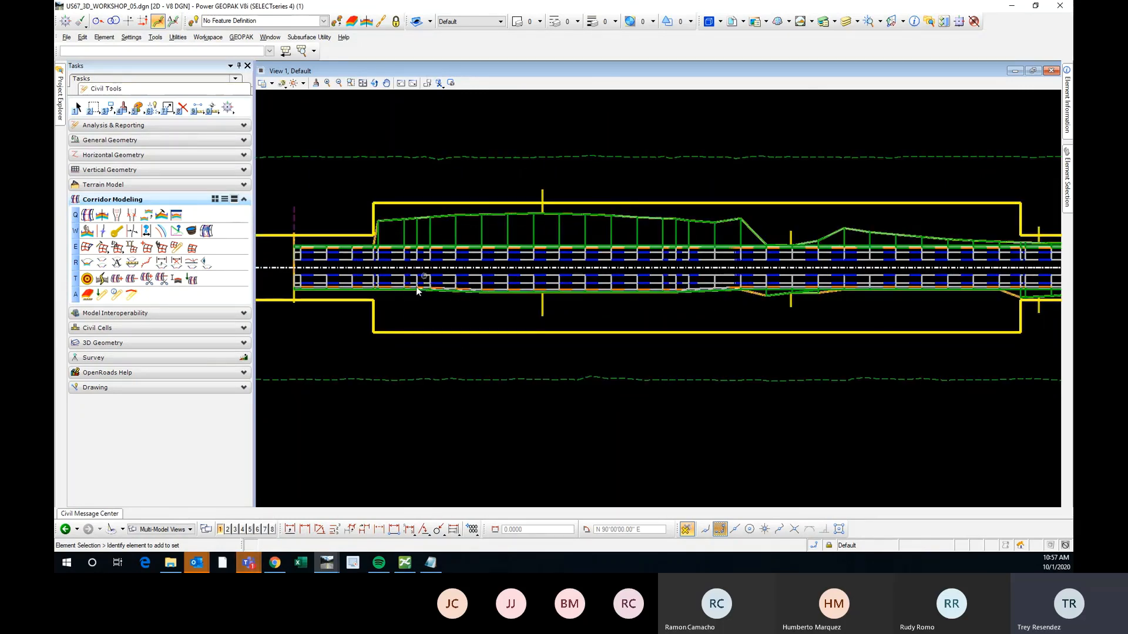
scroll(500, 291, up, 2)
scroll(562, 259, down, 2)
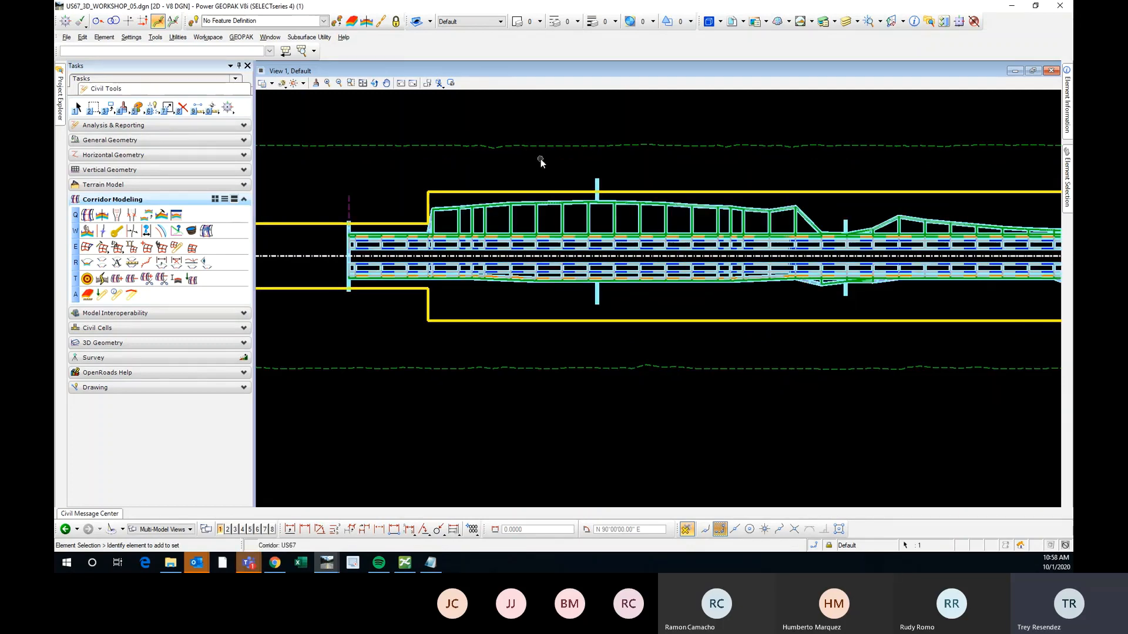
scroll(539, 159, up, 2)
scroll(585, 231, down, 2)
scroll(473, 181, up, 1)
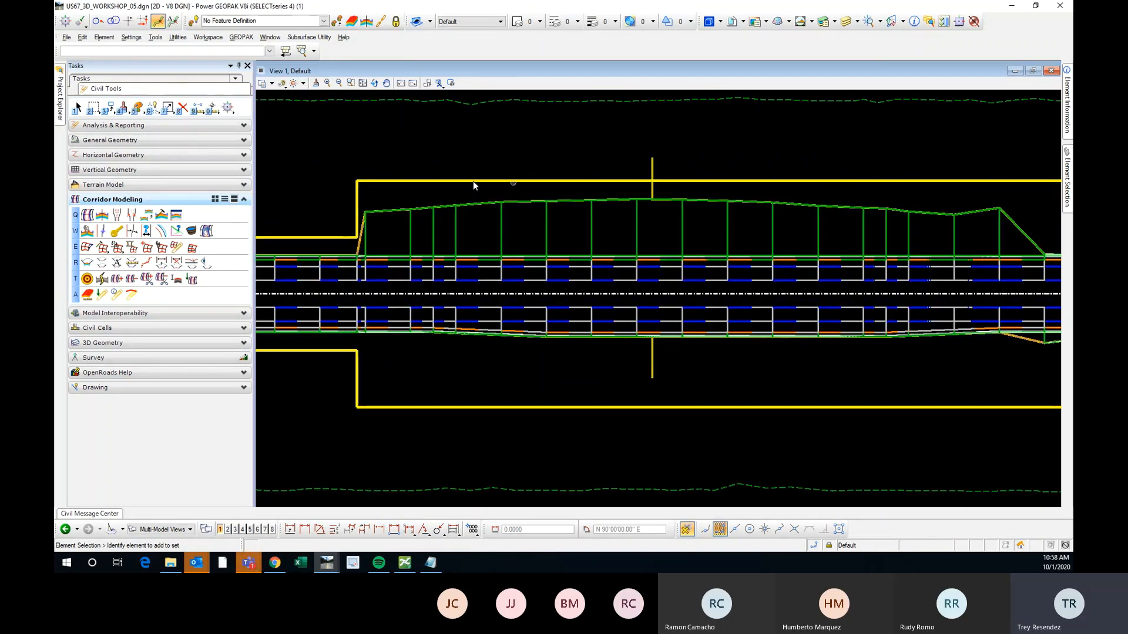
scroll(646, 252, down, 1)
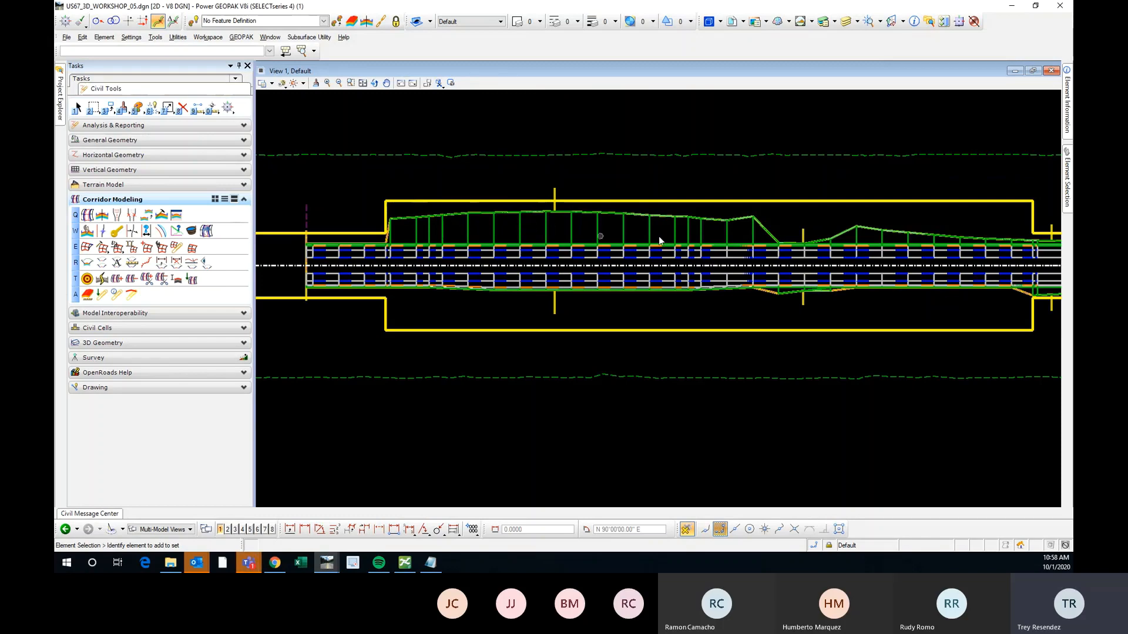
scroll(440, 233, up, 2)
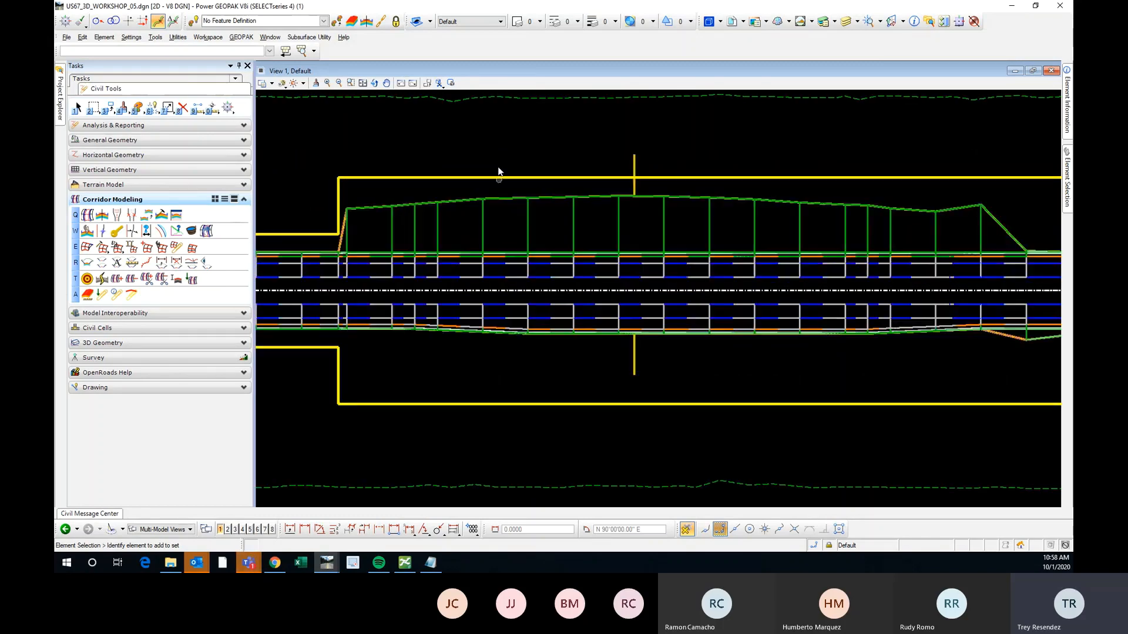
scroll(459, 249, down, 2)
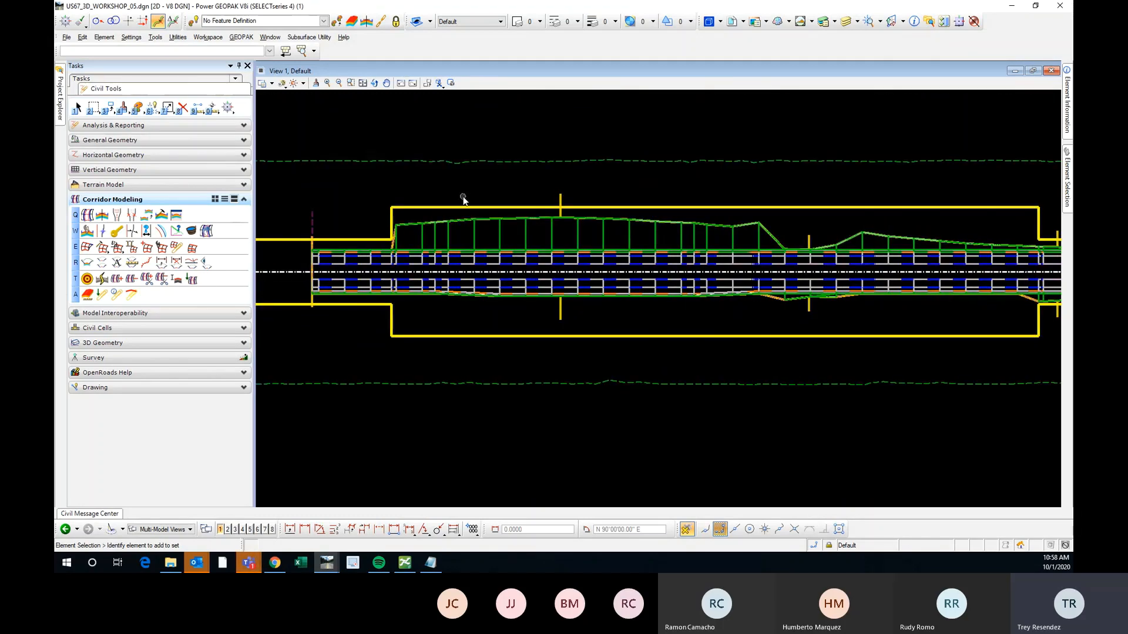
Step: Begin a line between points with Civil AccuDraw on, placing its start point at station 885+00, offset -30
click(99, 156)
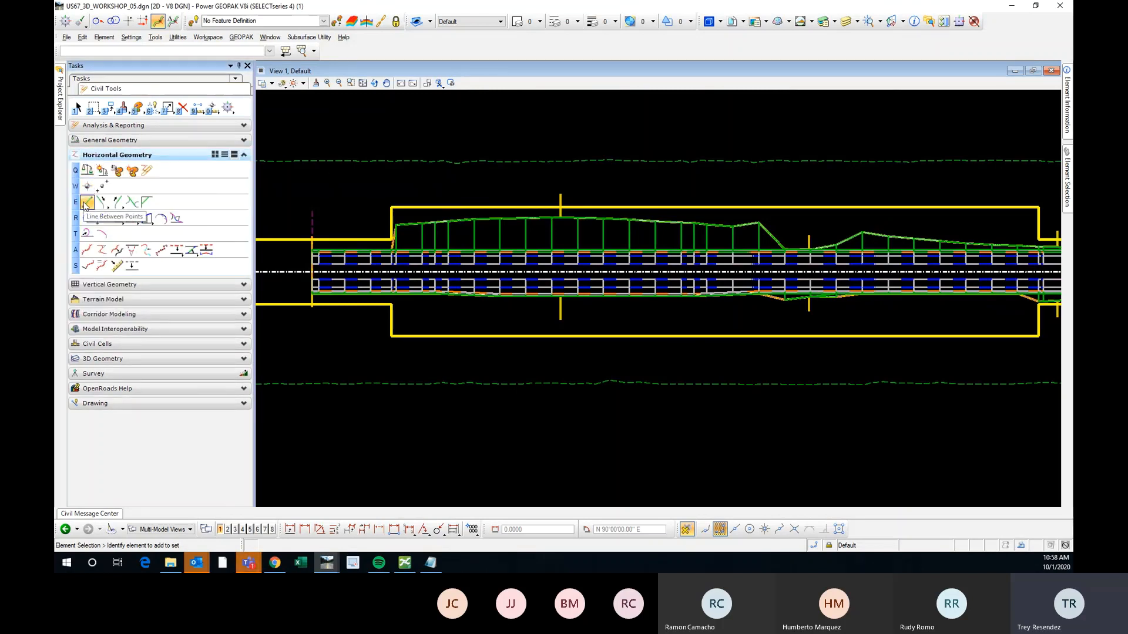
click(86, 203)
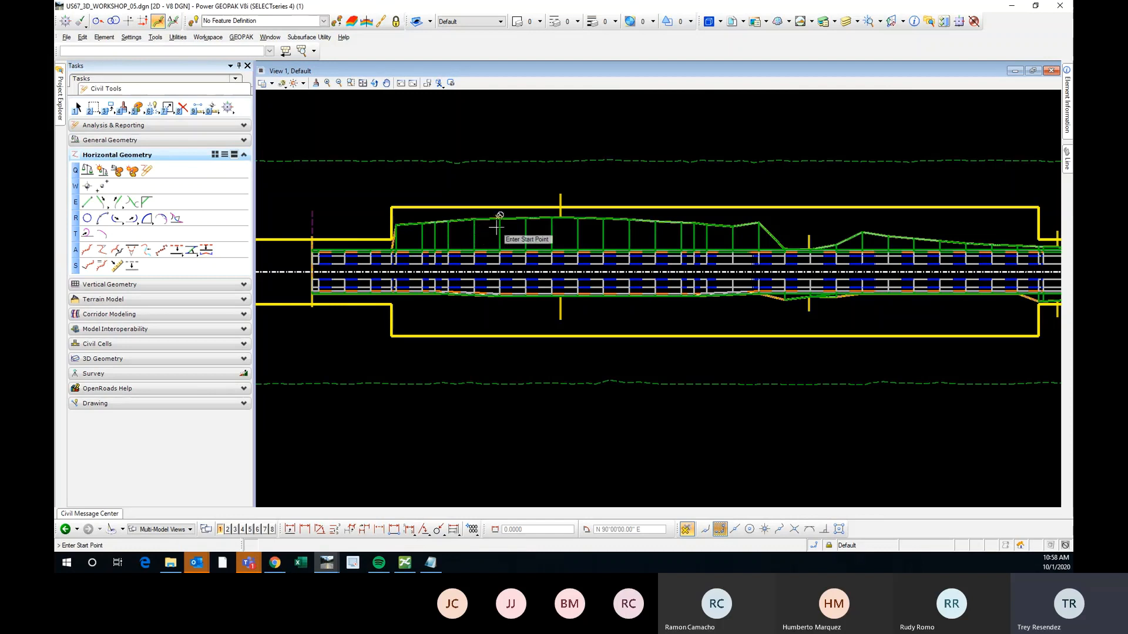
scroll(496, 227, up, 2)
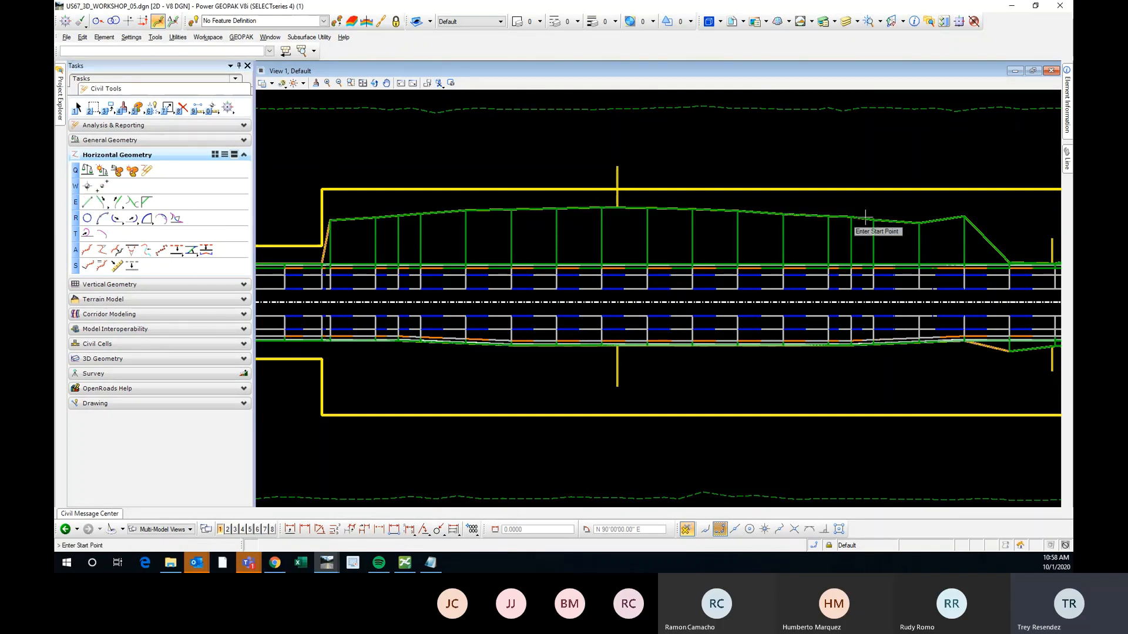
click(65, 21)
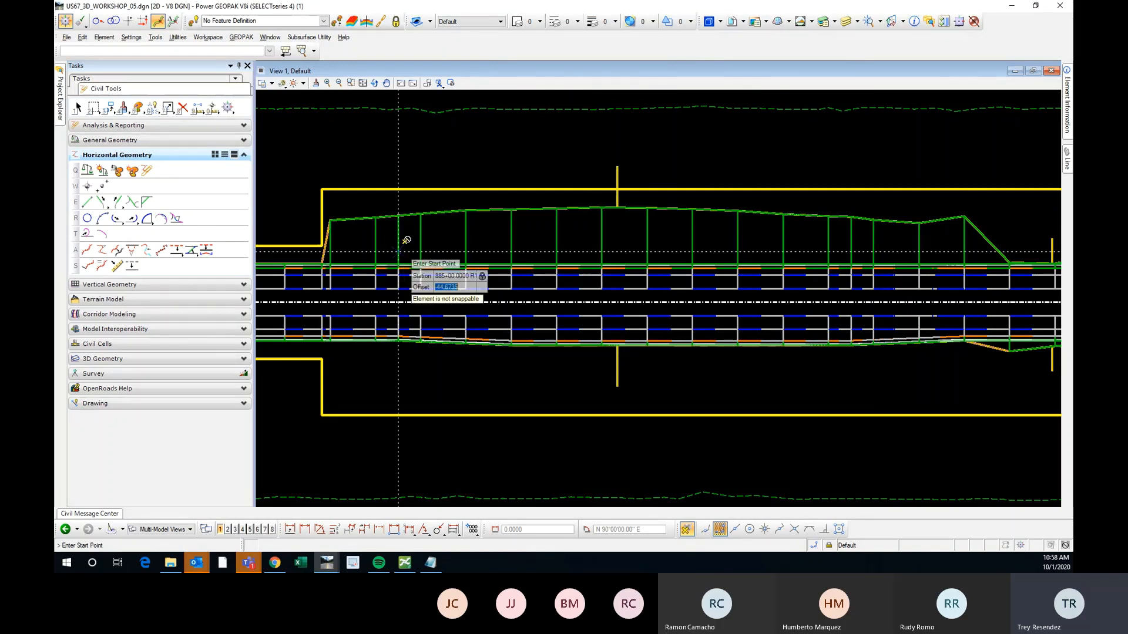
scroll(398, 251, up, 2)
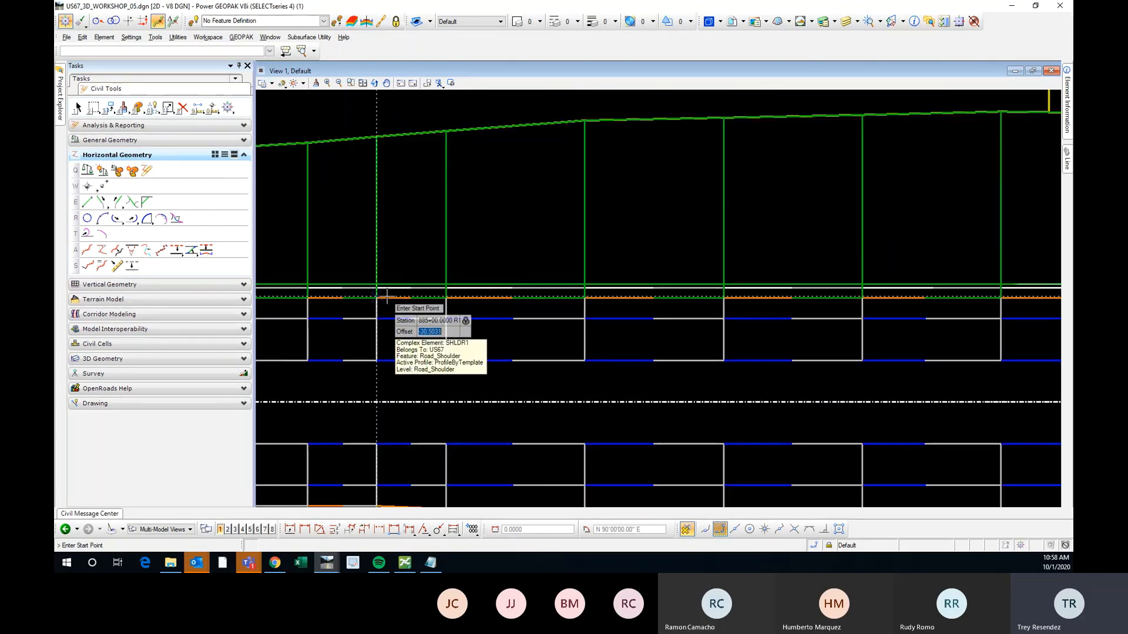
scroll(384, 298, up, 2)
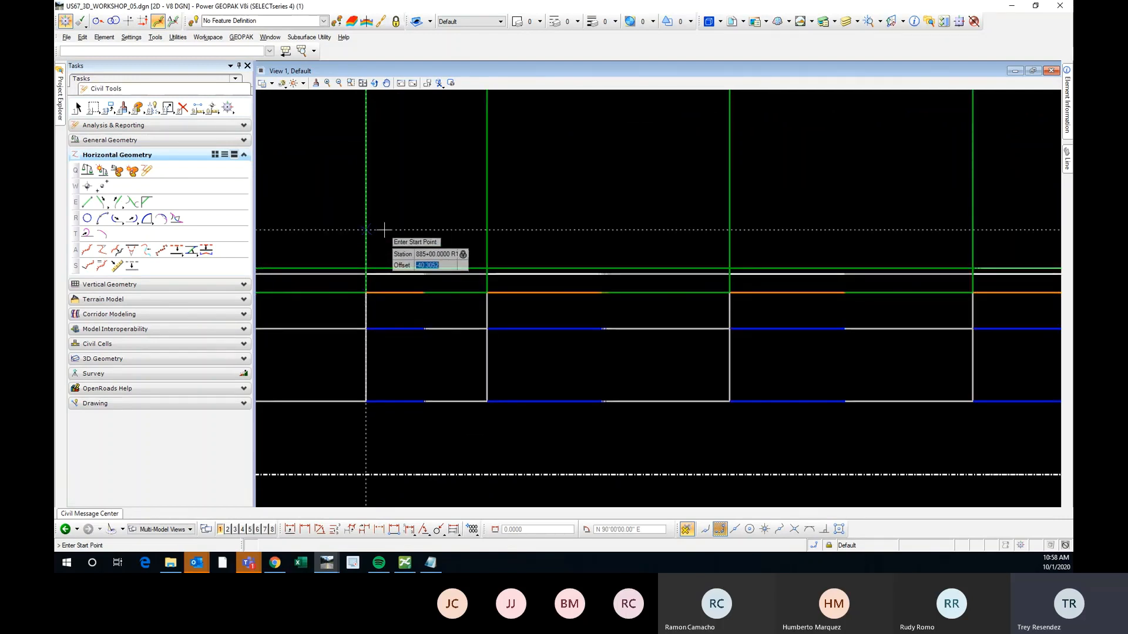
text(-3)
text(000)
key(Tab)
scroll(366, 230, down, 2)
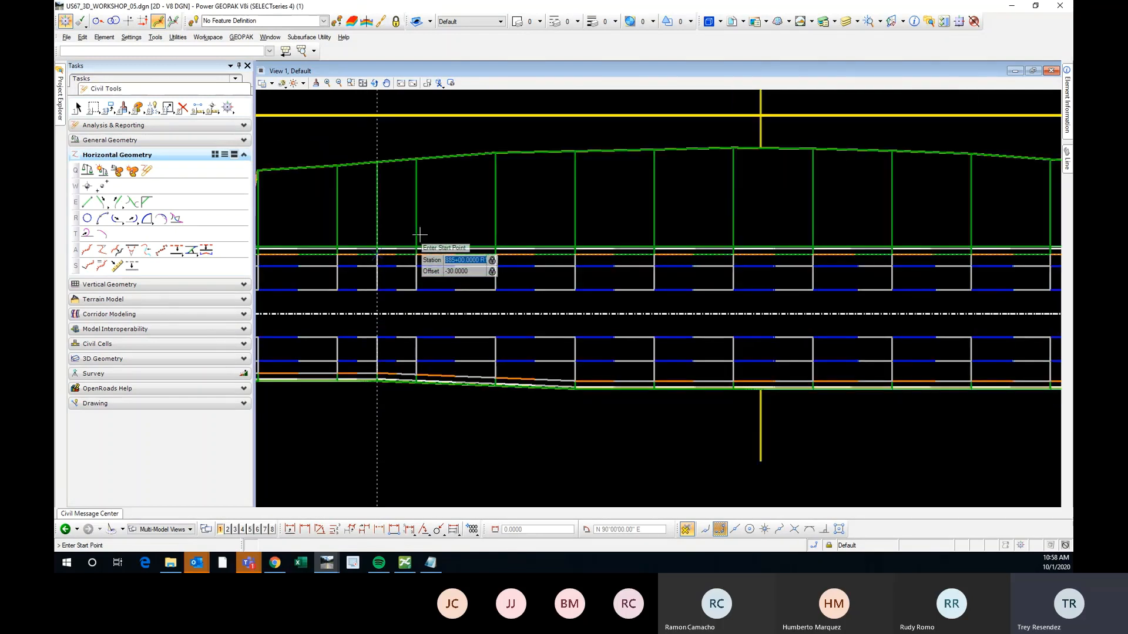
click(438, 212)
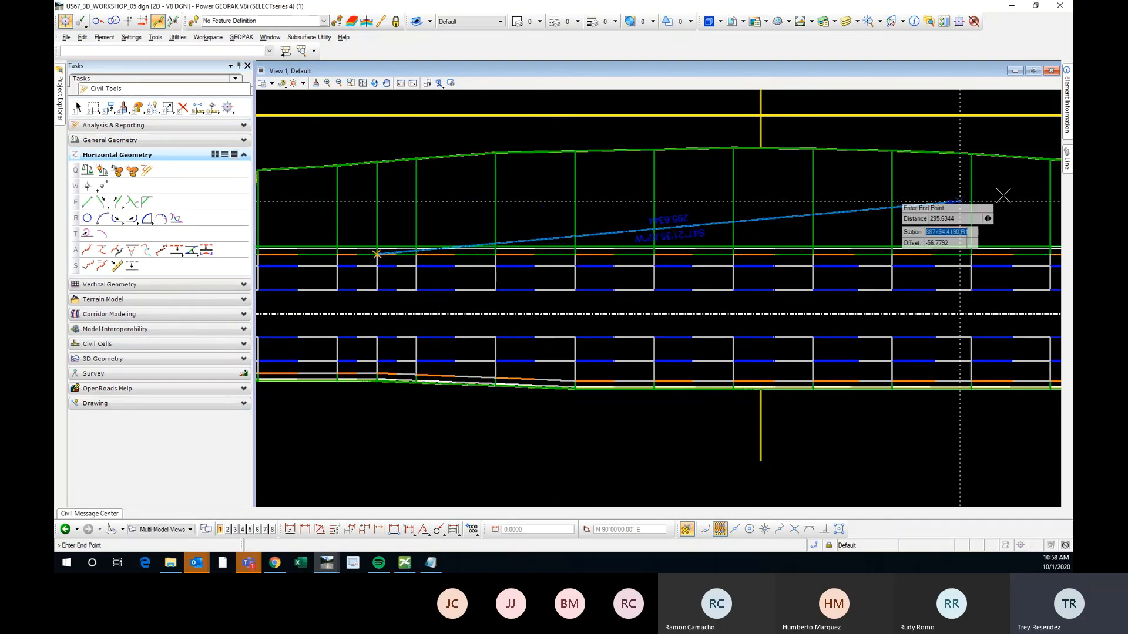
Step: Set the new line's feature definition to Road_Shoulder
mouse_move(1068, 164)
click(1047, 65)
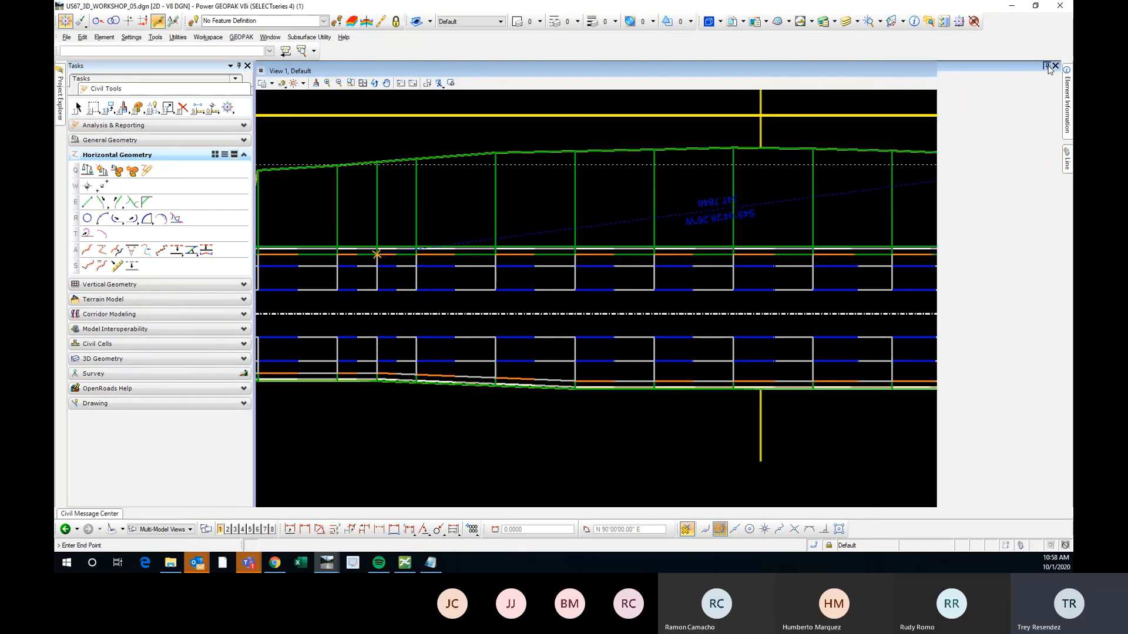
click(992, 124)
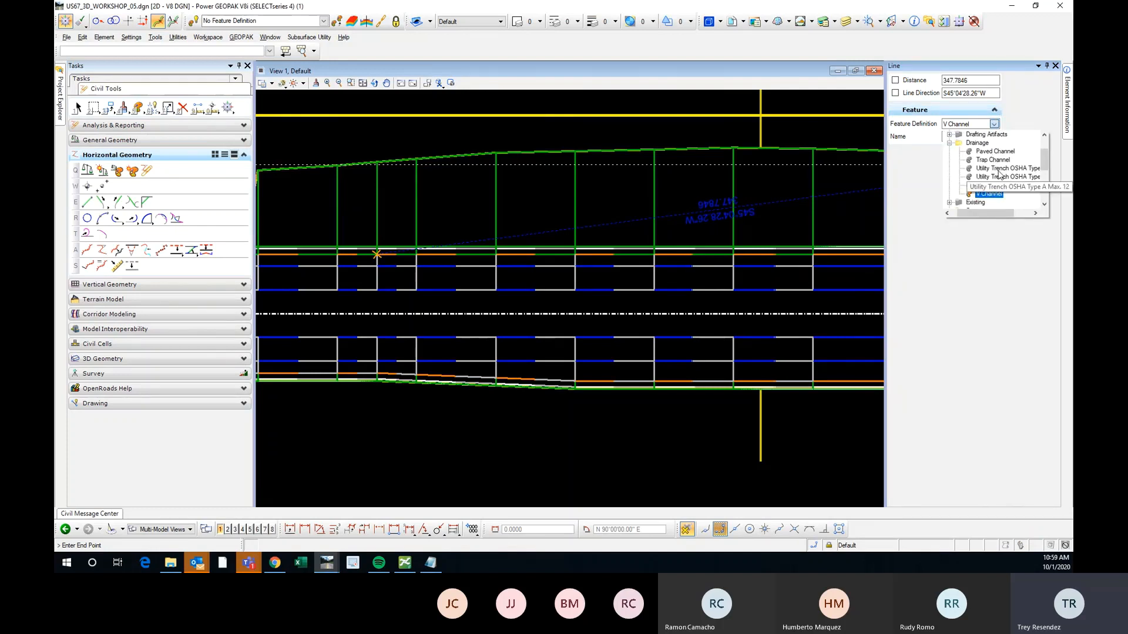
scroll(994, 173, down, 2)
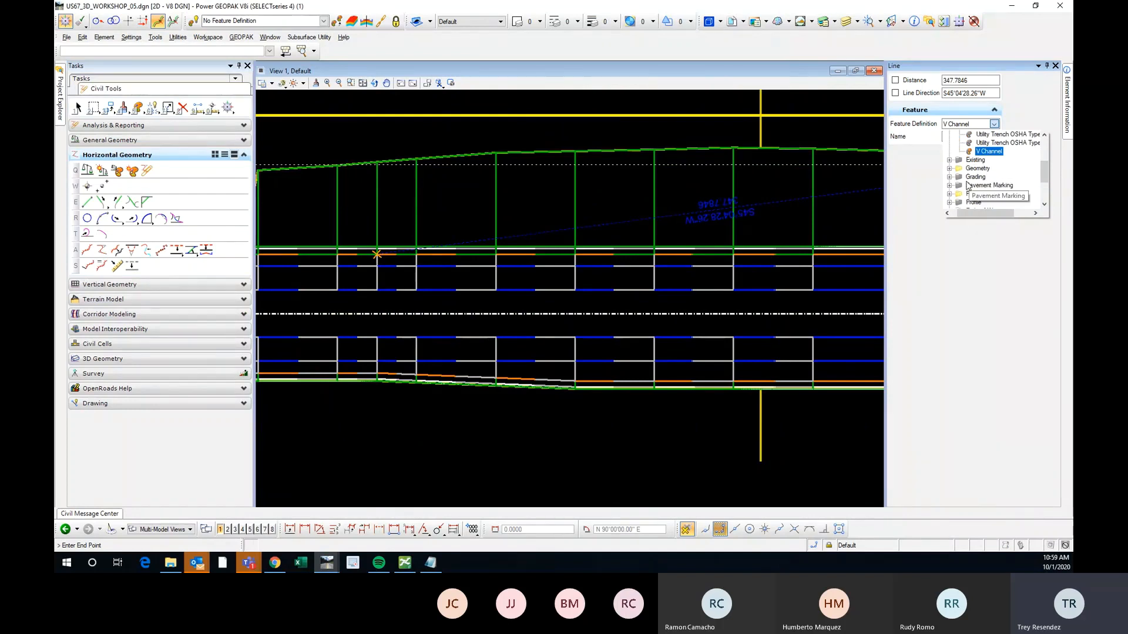
scroll(950, 173, down, 3)
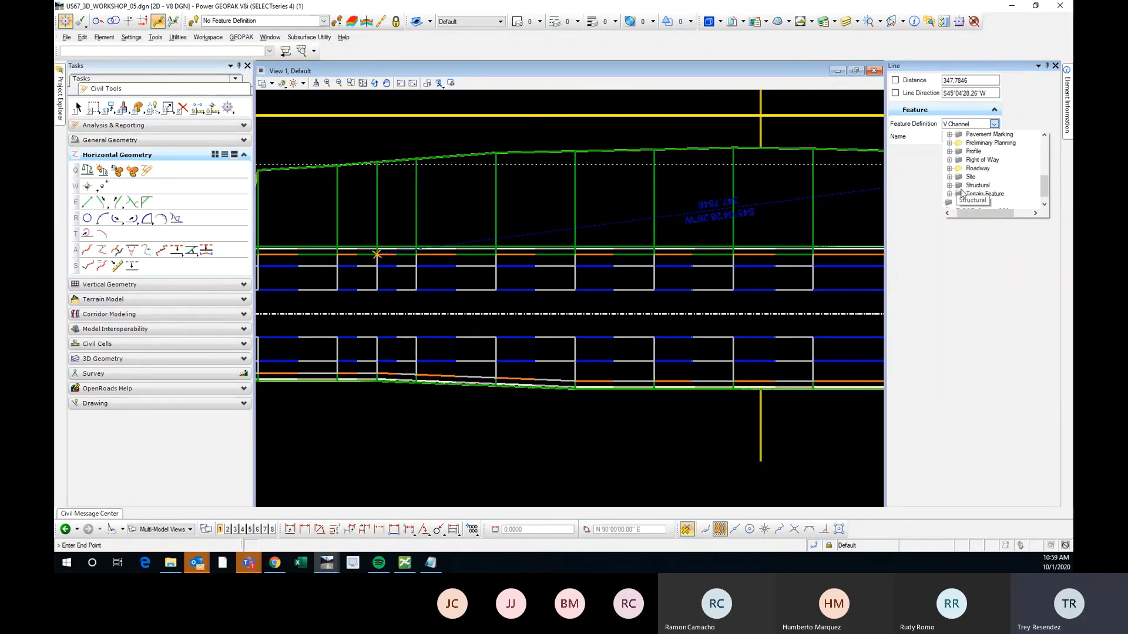
scroll(993, 176, down, 4)
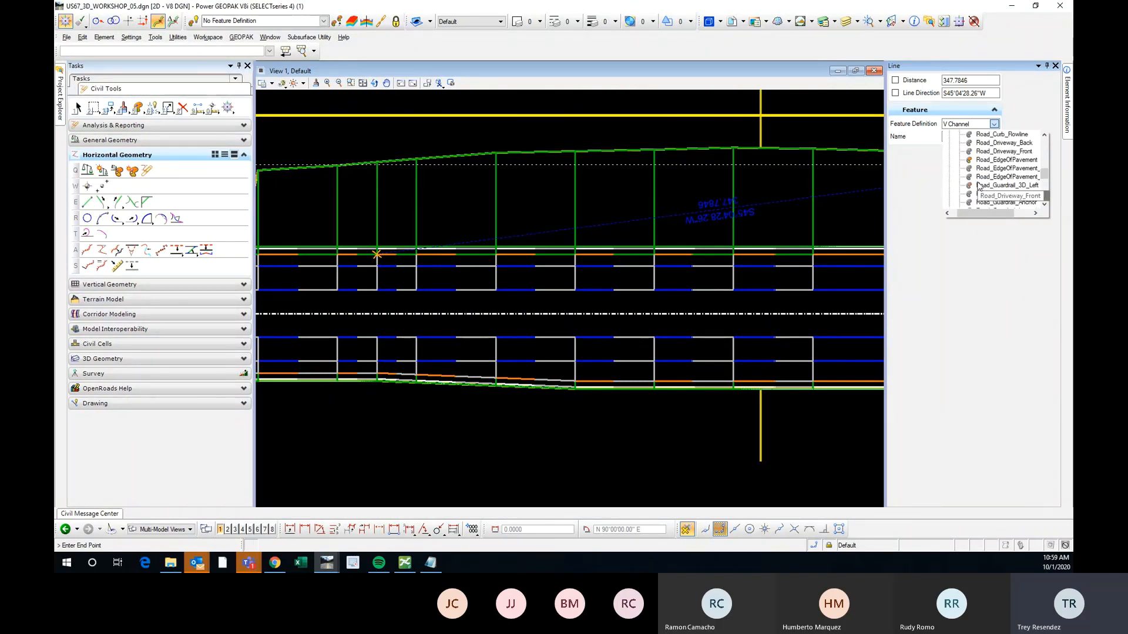
click(1007, 180)
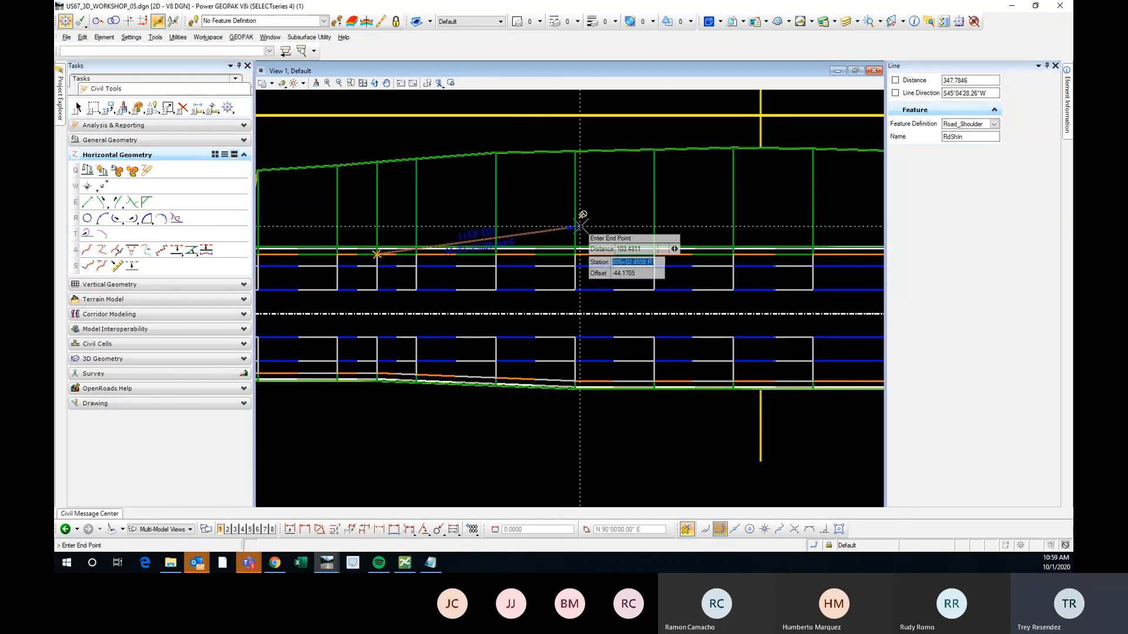
Step: End the shoulder taper line at station 886+00, offset -34, with command chaining turned on
scroll(534, 230, up, 2)
scroll(542, 233, down, 2)
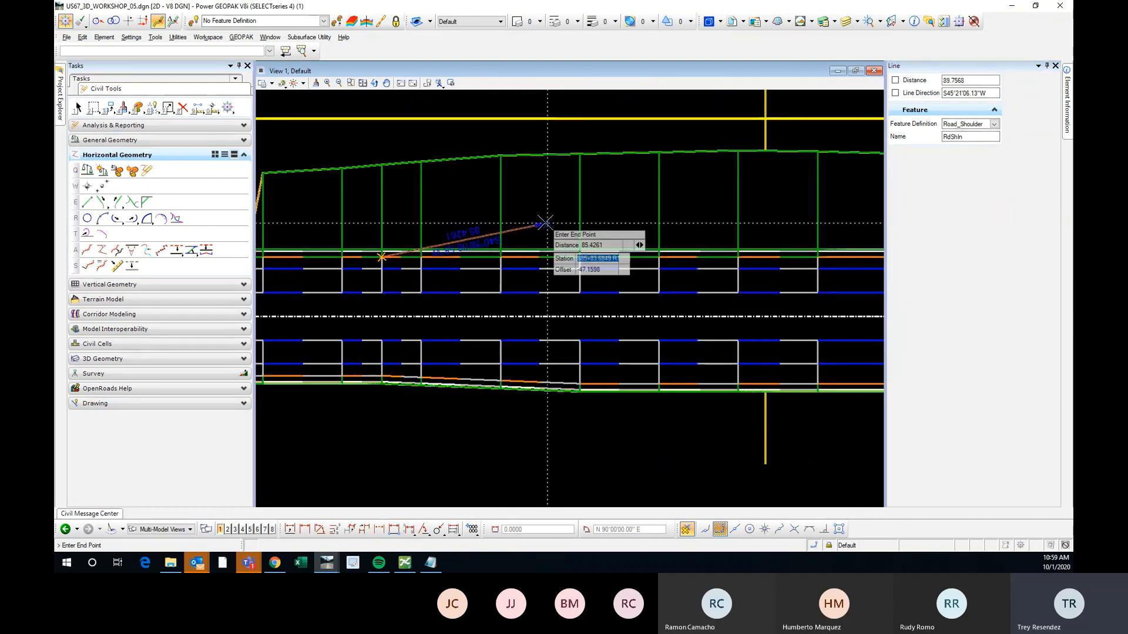
middle_drag(547, 222, 579, 245)
key(Tab)
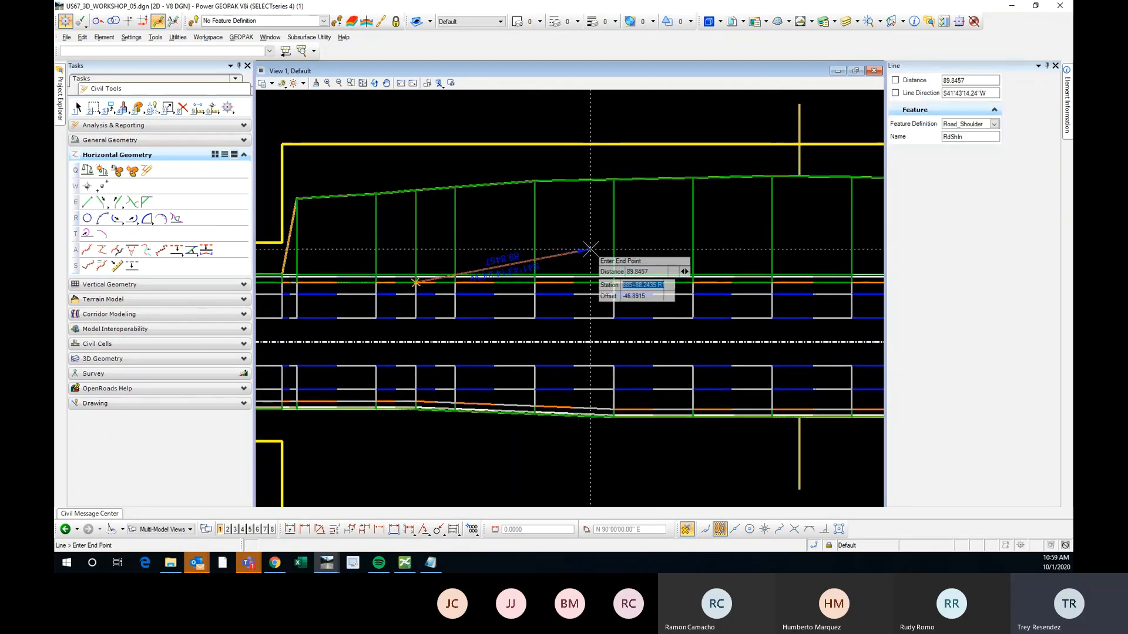
text(886+00)
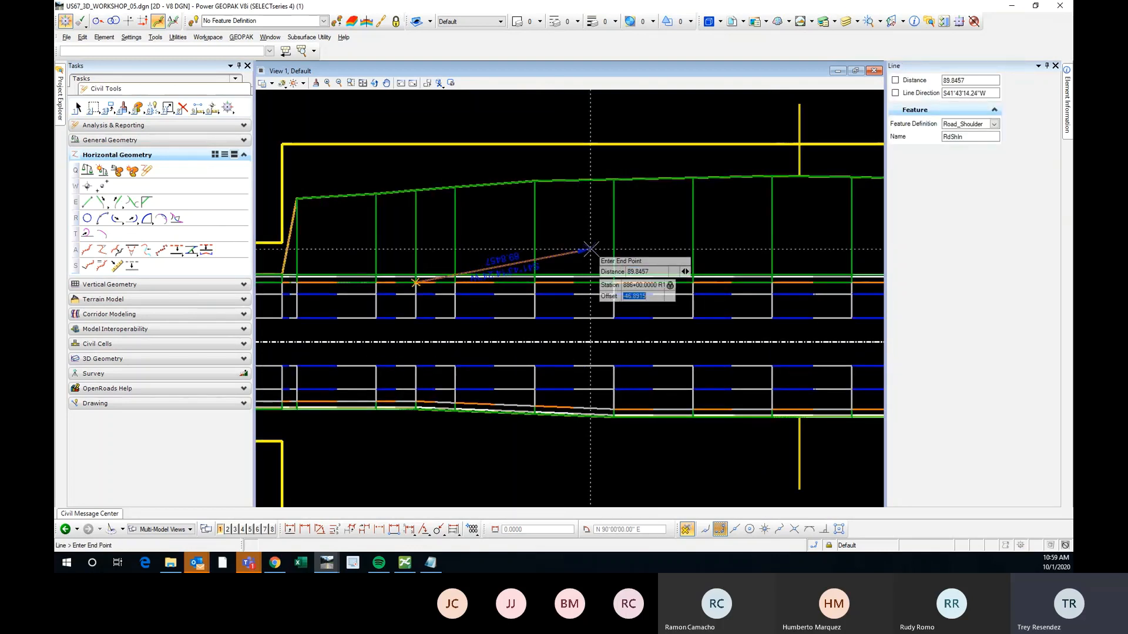
key(Tab)
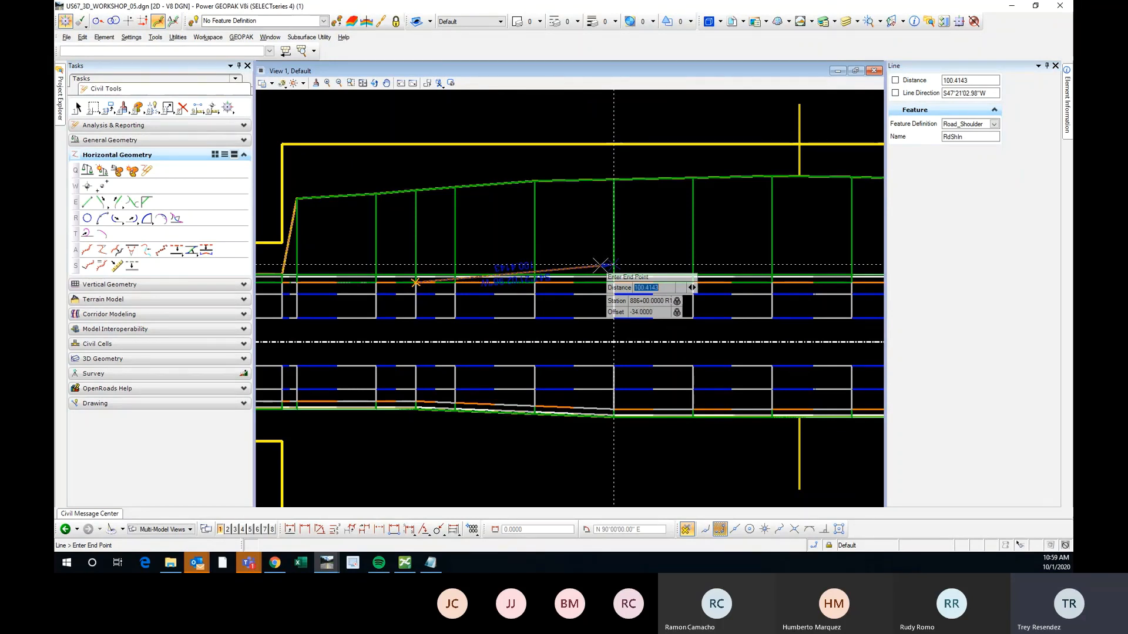
key(Tab)
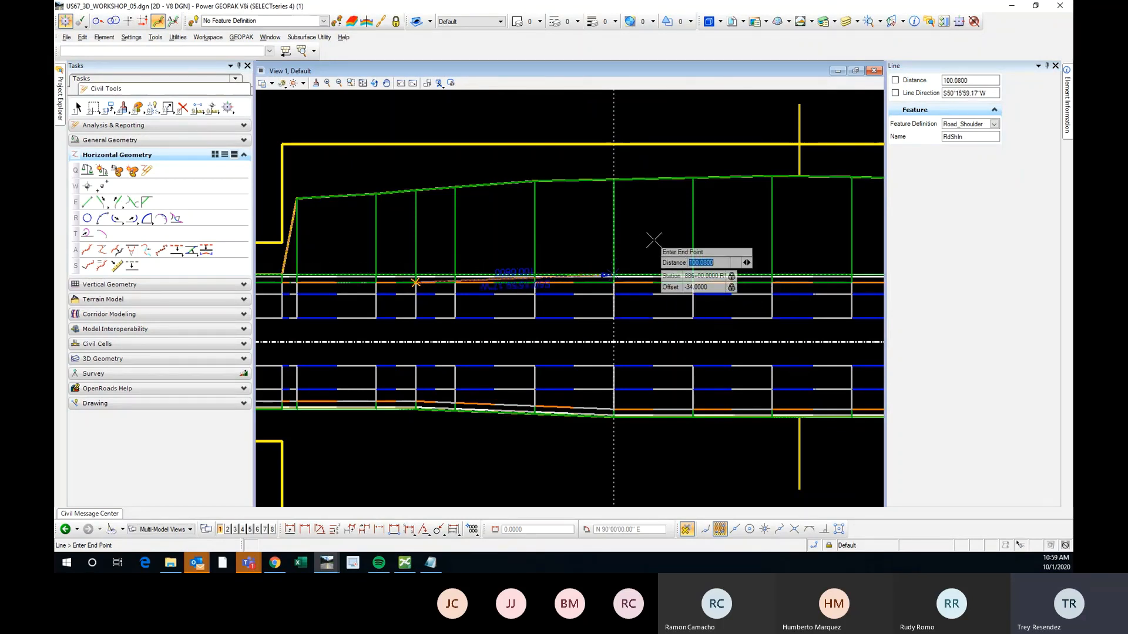
click(382, 21)
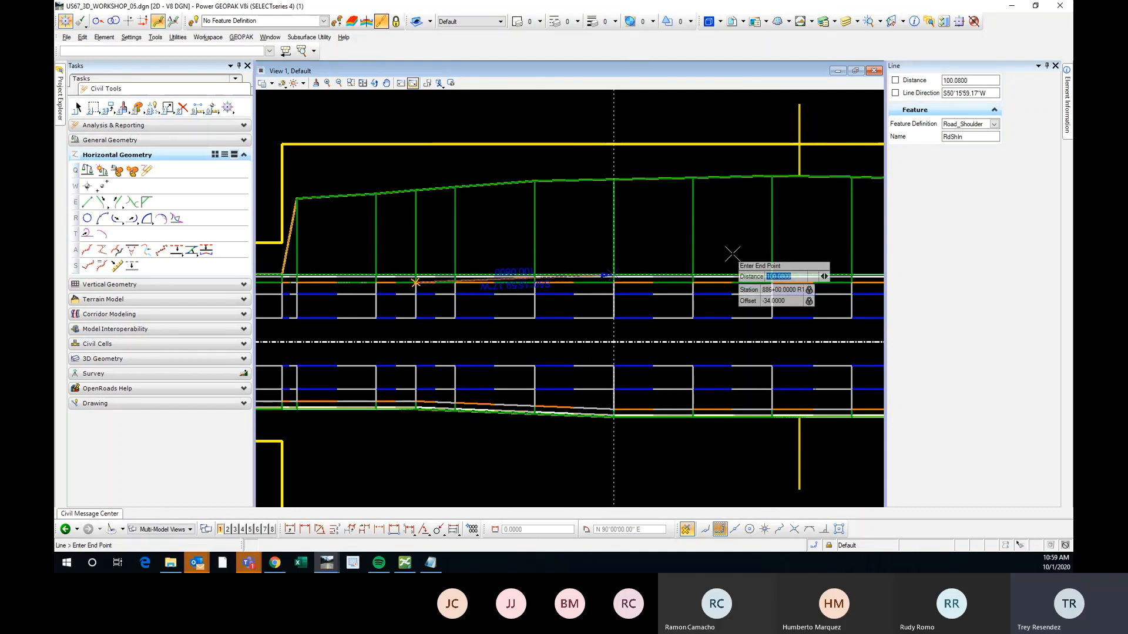
click(737, 234)
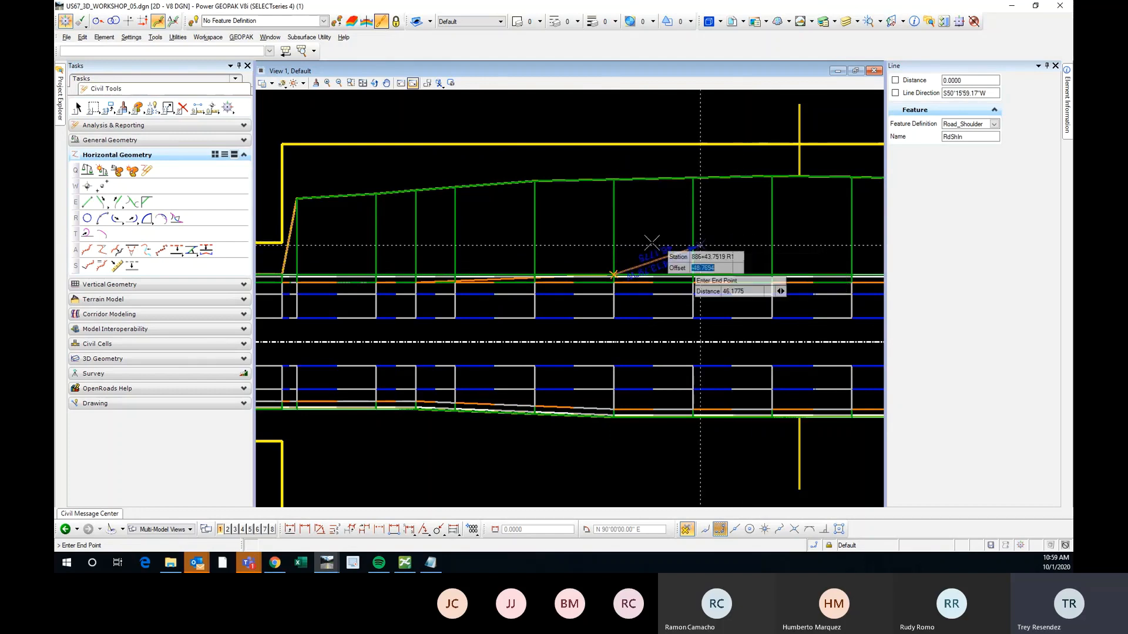
Step: Continue the chained shoulder line to station 889+00, at the same offset from the centerline
scroll(561, 239, down, 2)
scroll(731, 246, up, 2)
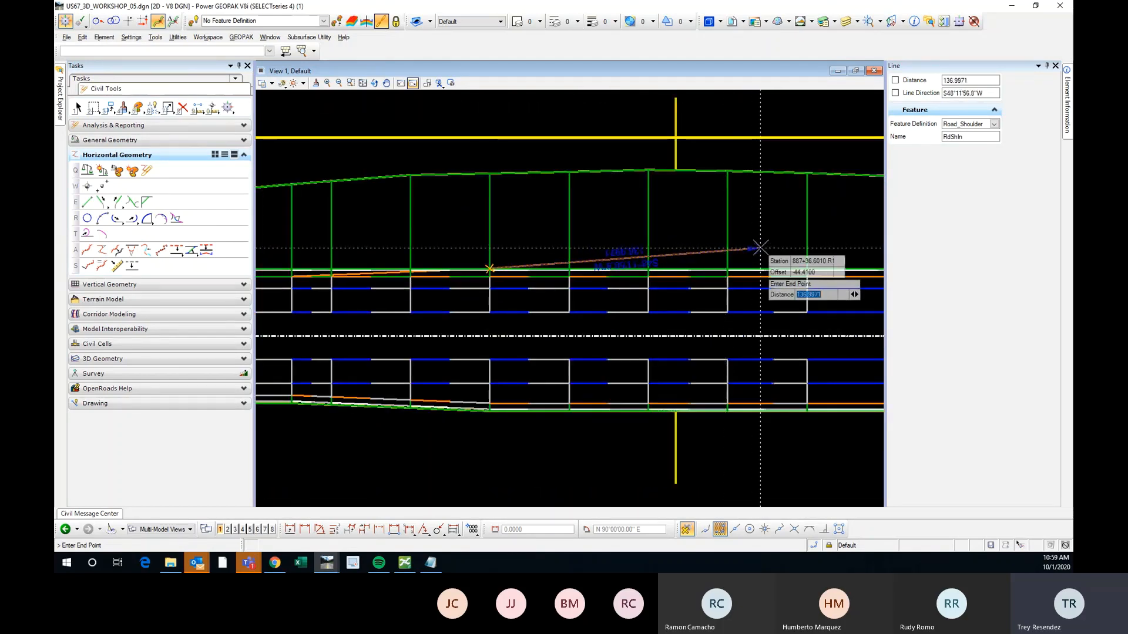
key(Tab)
text(889+00)
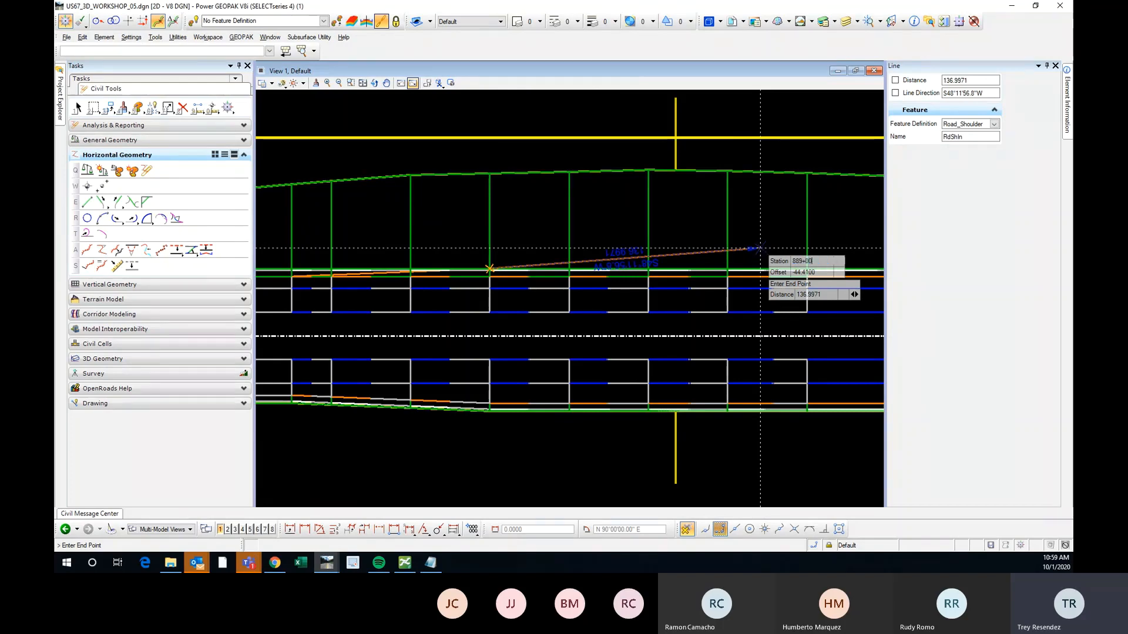
key(Return)
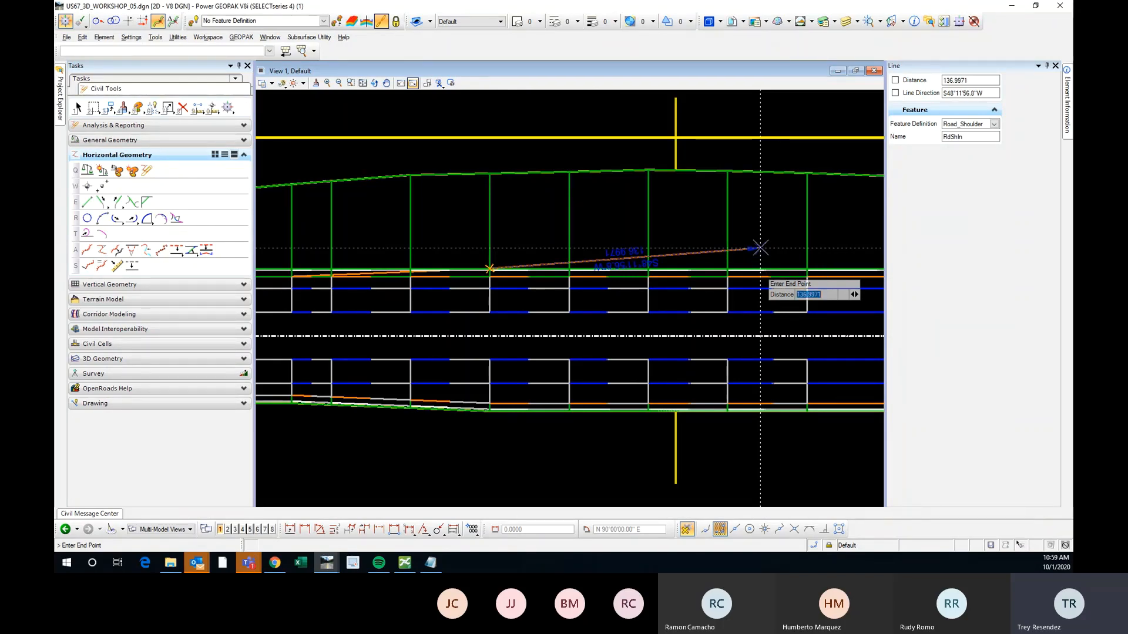
scroll(445, 321, down, 2)
scroll(532, 273, down, 3)
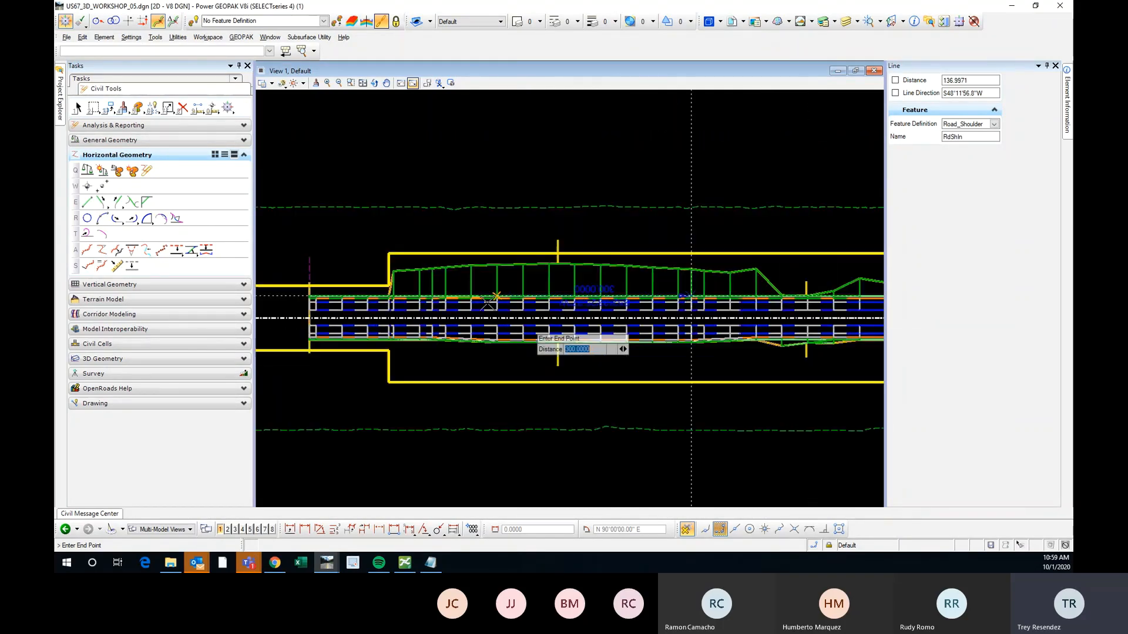
scroll(601, 297, up, 5)
right_click(577, 267)
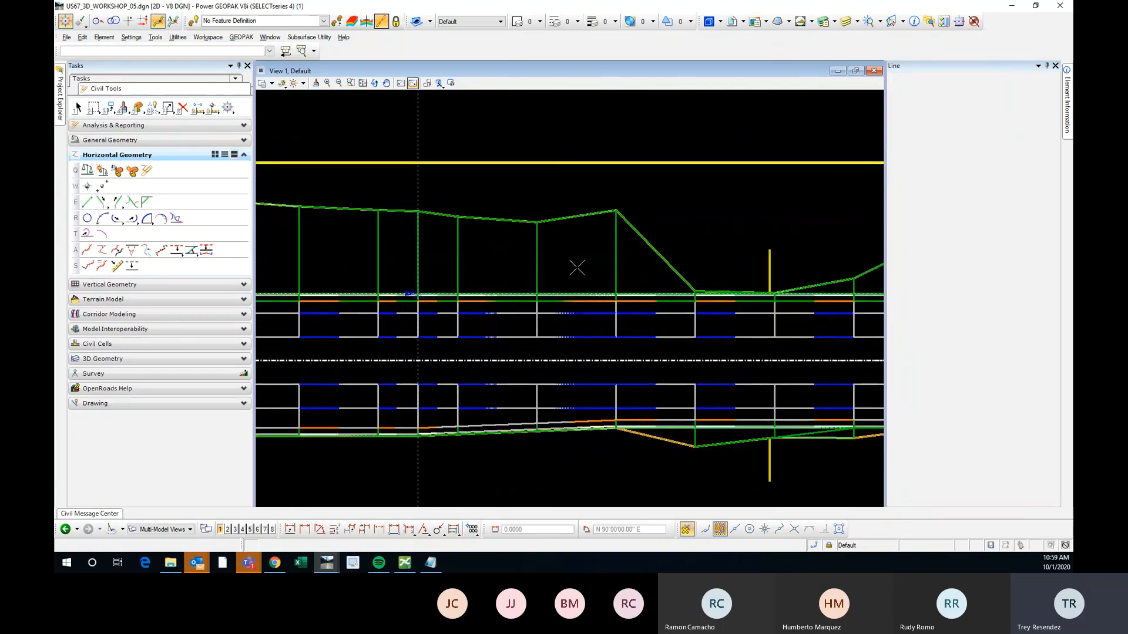
click(588, 277)
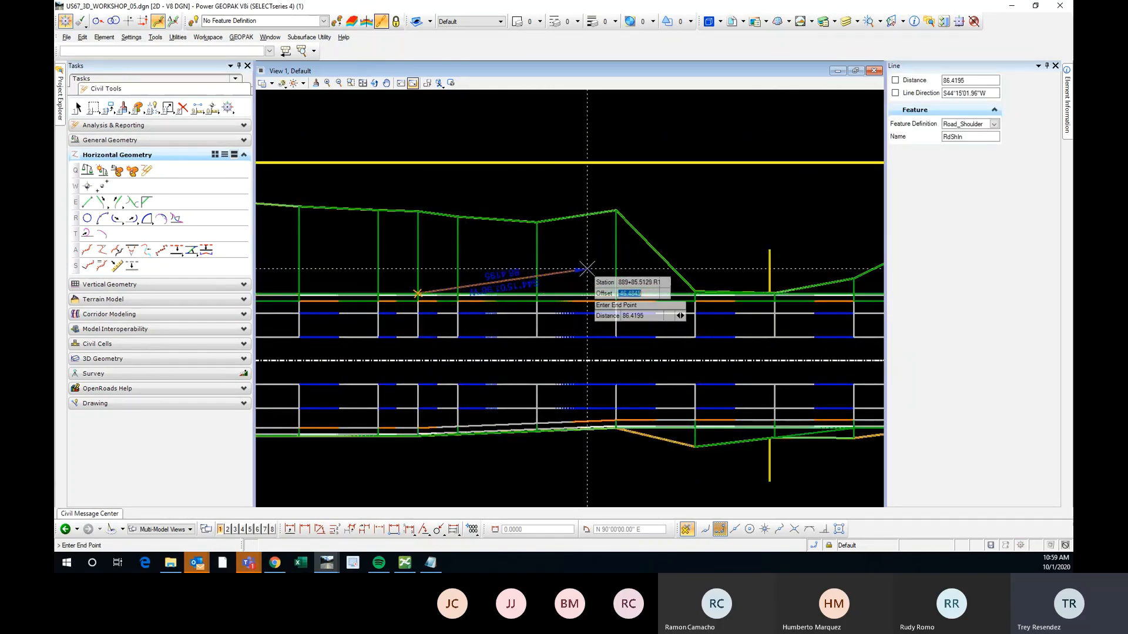
Step: Draw the closing shoulder taper to station 890+00, offset -30, and end the line command
text(89)
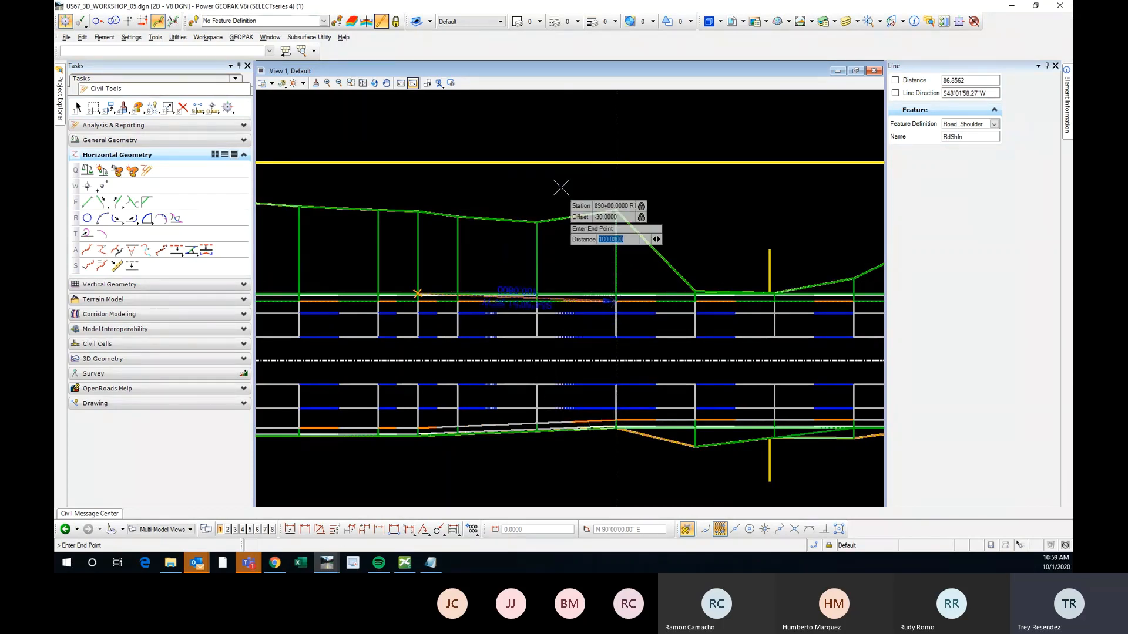
click(573, 180)
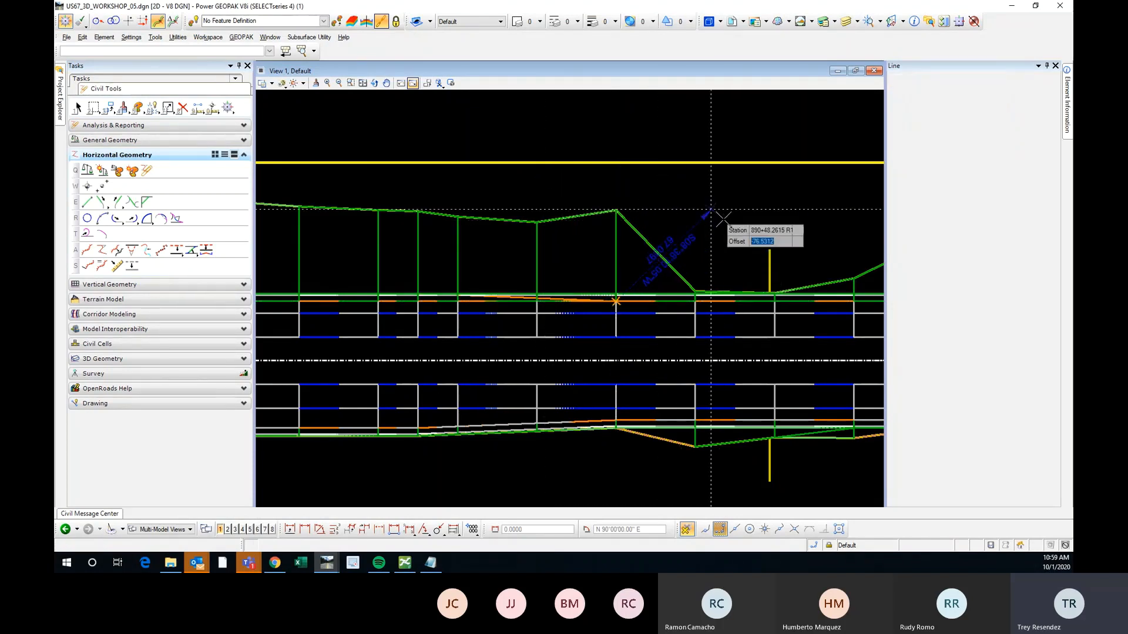
scroll(720, 249, down, 2)
key(Escape)
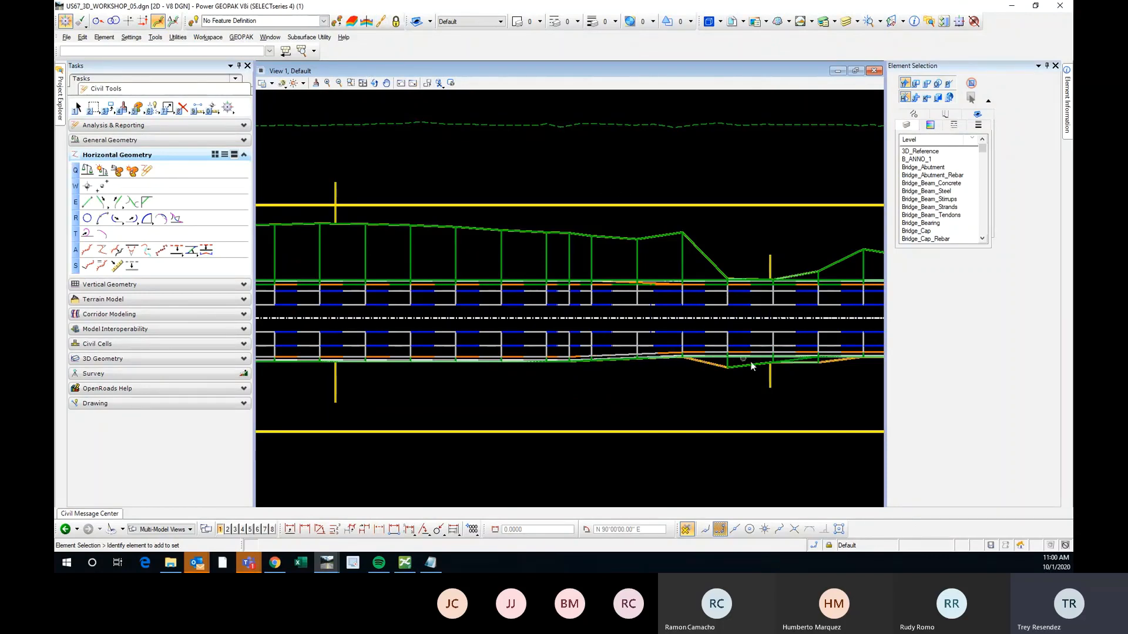
scroll(752, 366, down, 2)
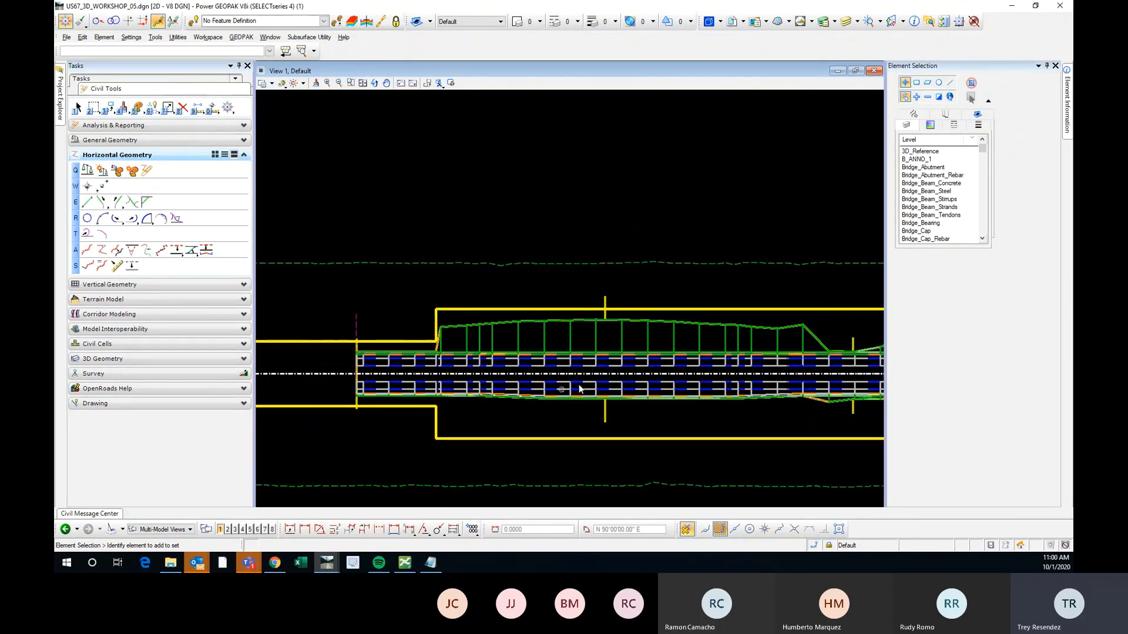
Step: Turn off the display of the Default-3D reference of US67_3D_WORKSHOP_05.dgn in the plan view
scroll(579, 385, up, 3)
scroll(534, 337, up, 3)
scroll(493, 340, down, 3)
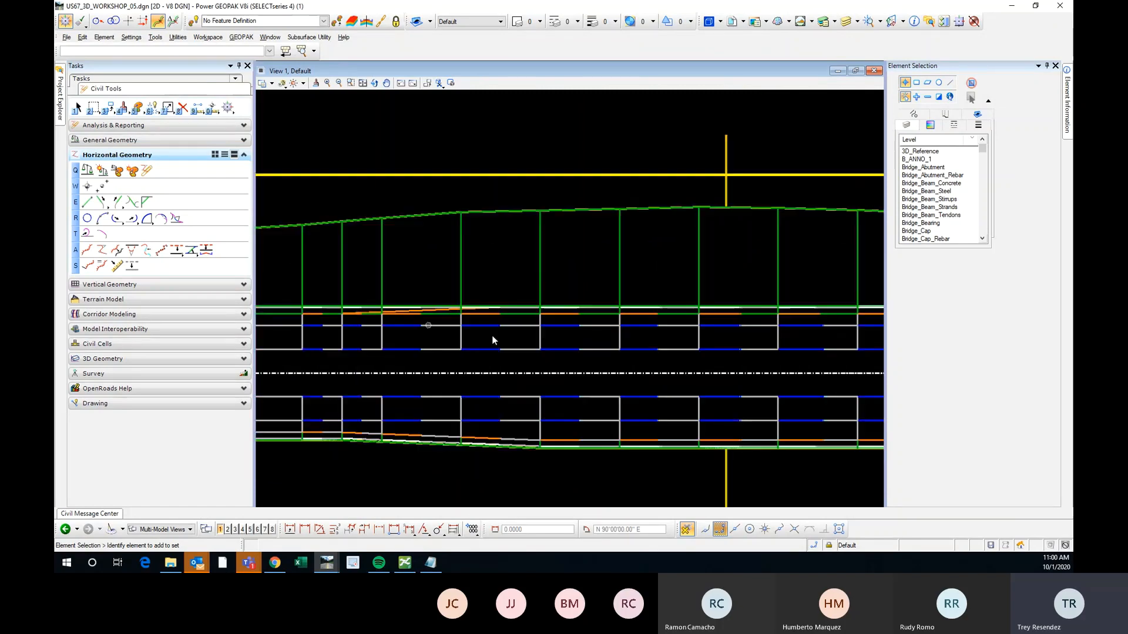
scroll(453, 329, down, 2)
scroll(405, 250, down, 2)
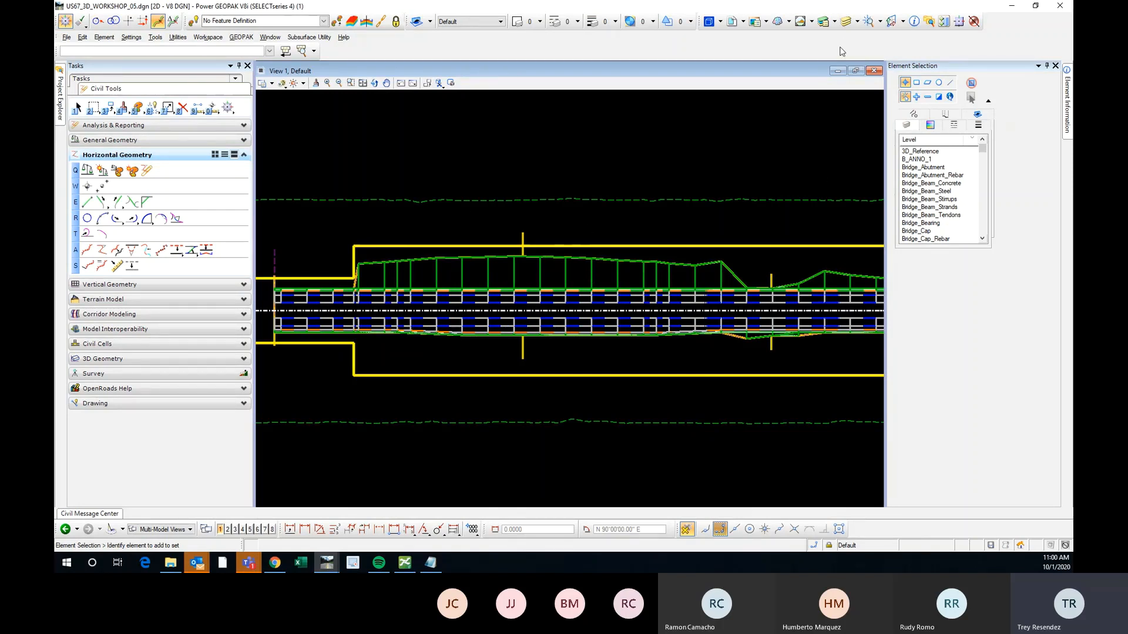
click(846, 21)
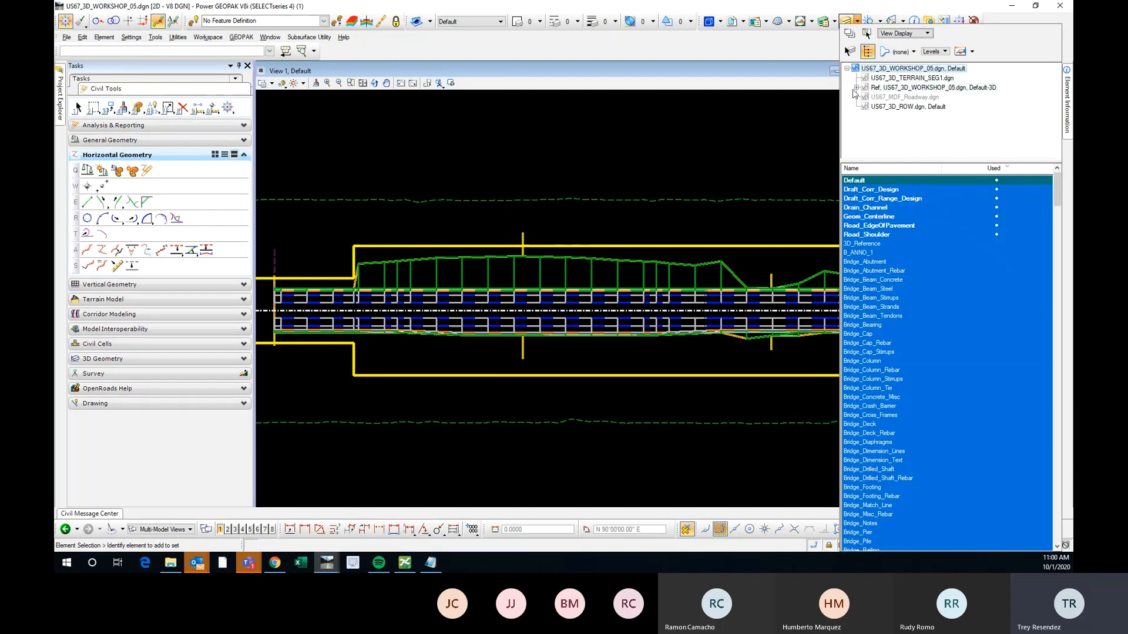
click(888, 88)
right_click(920, 87)
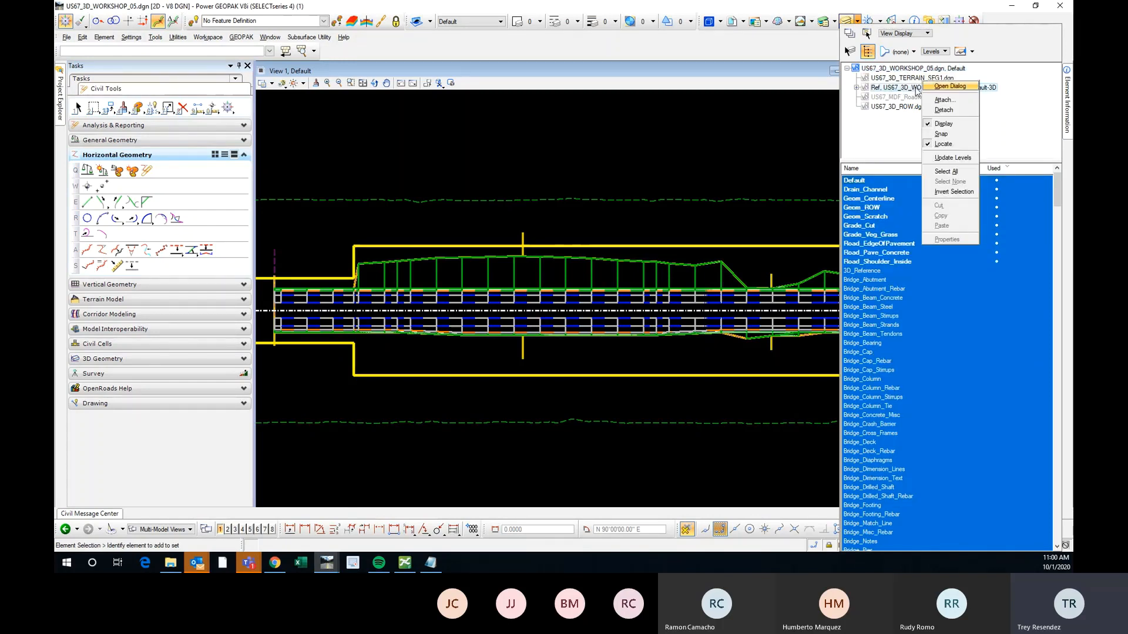
click(944, 124)
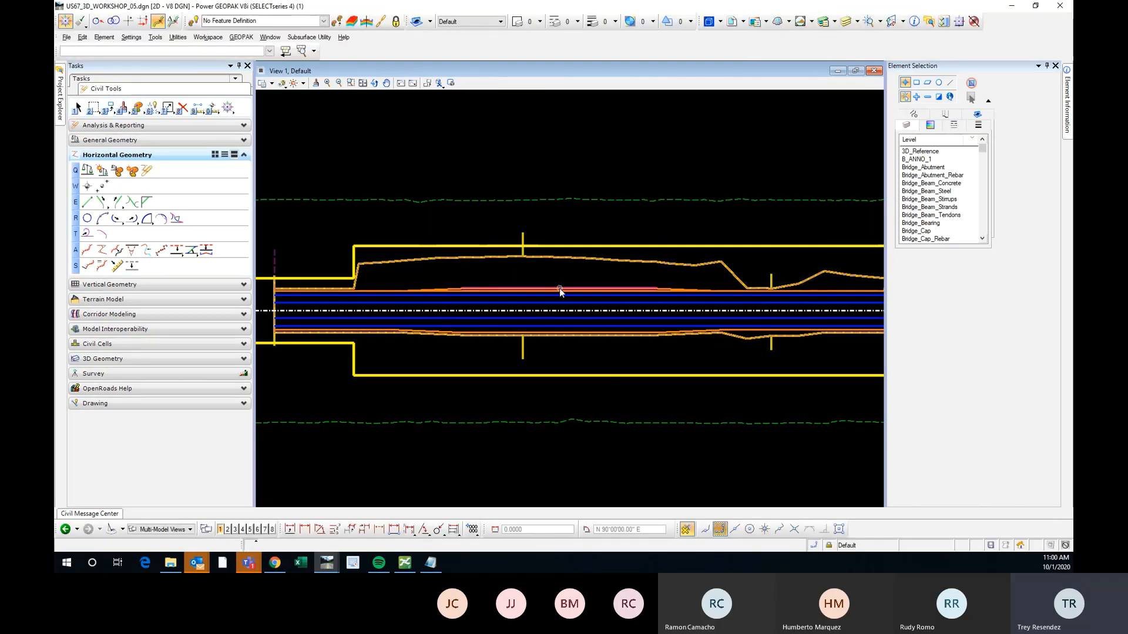
Step: Toggle the Road_Shoulder level off and back on to examine which lines along the corridor belong to it
scroll(409, 343, up, 4)
scroll(752, 315, down, 2)
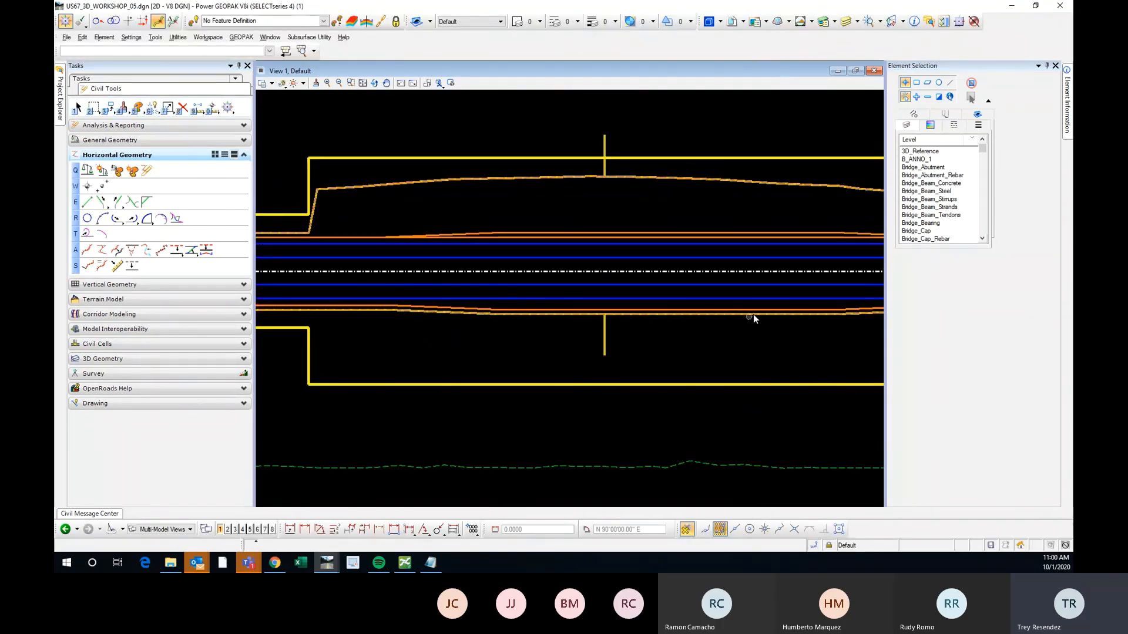
scroll(632, 306, down, 2)
scroll(773, 307, up, 2)
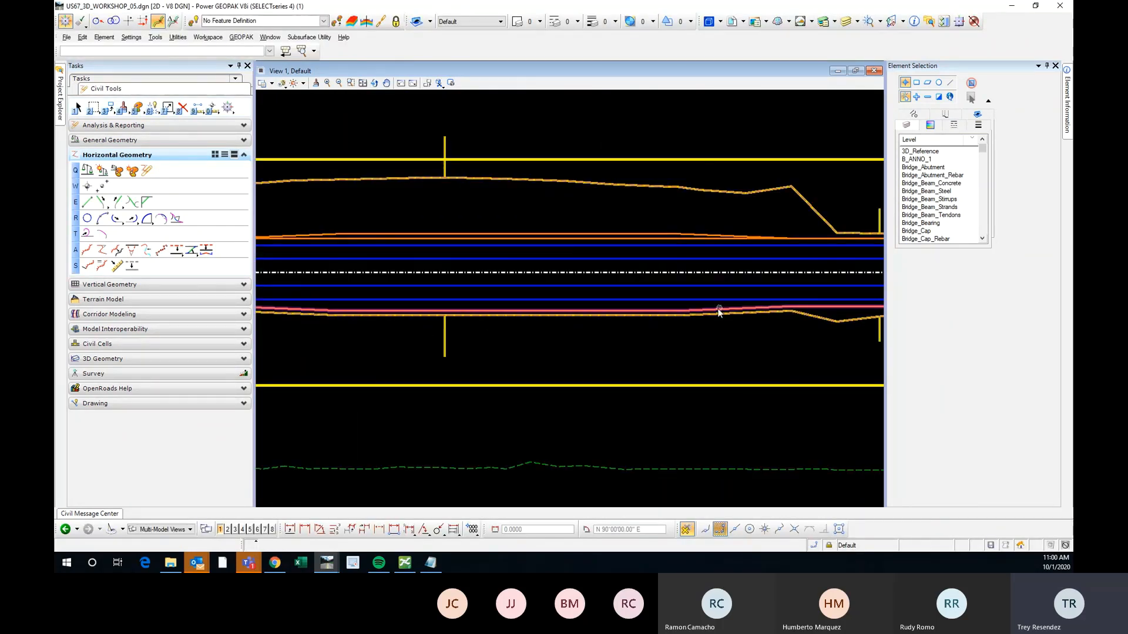
scroll(676, 256, down, 2)
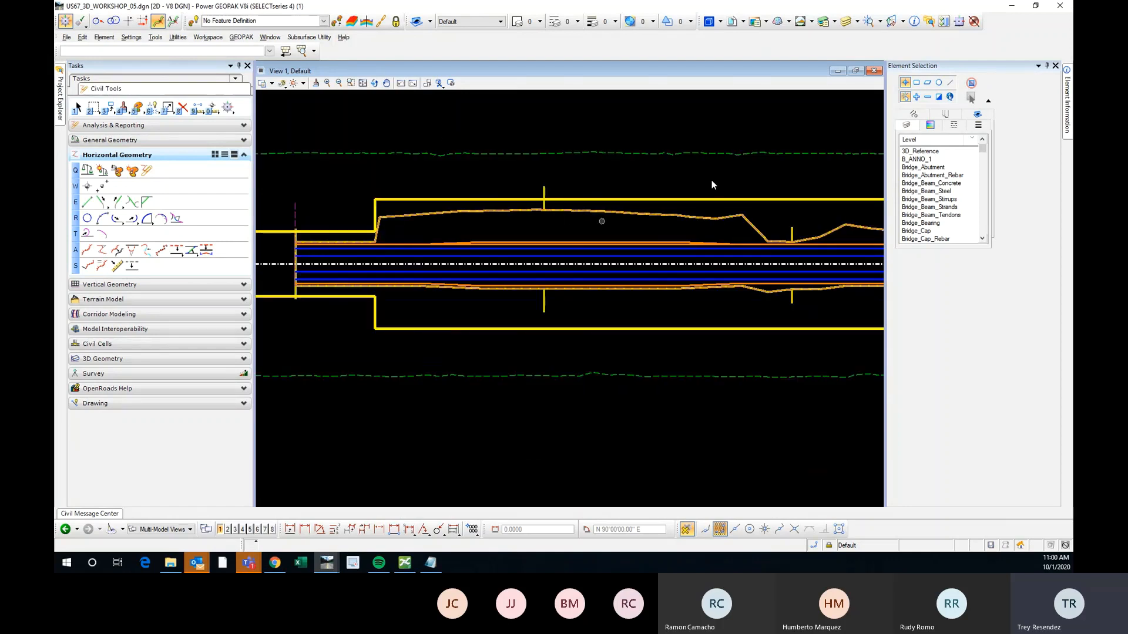
click(857, 22)
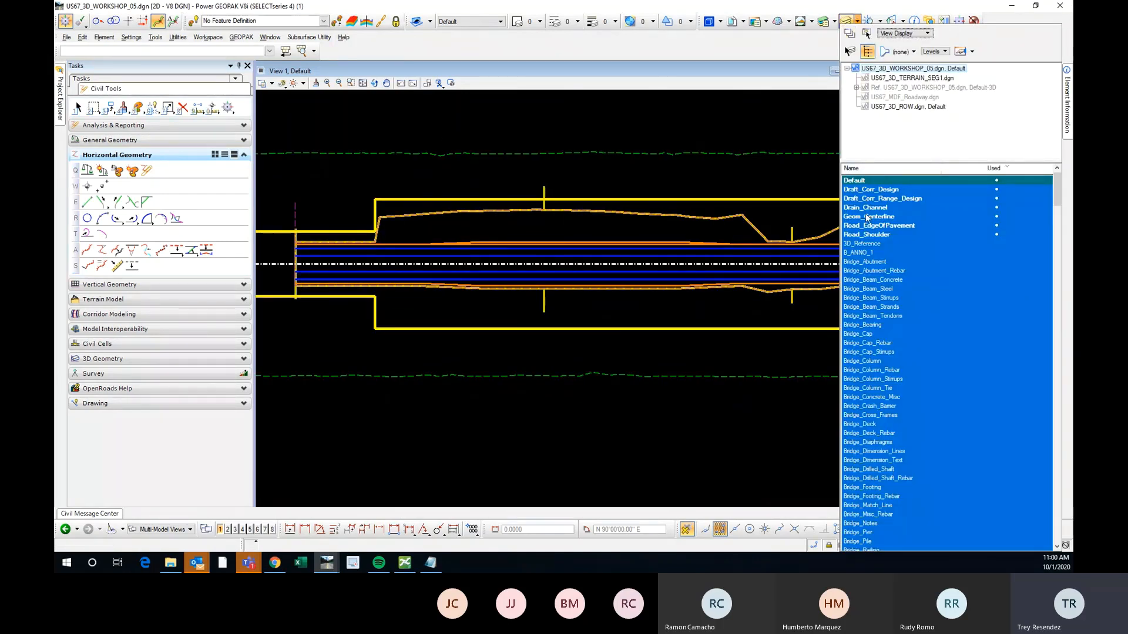
click(878, 234)
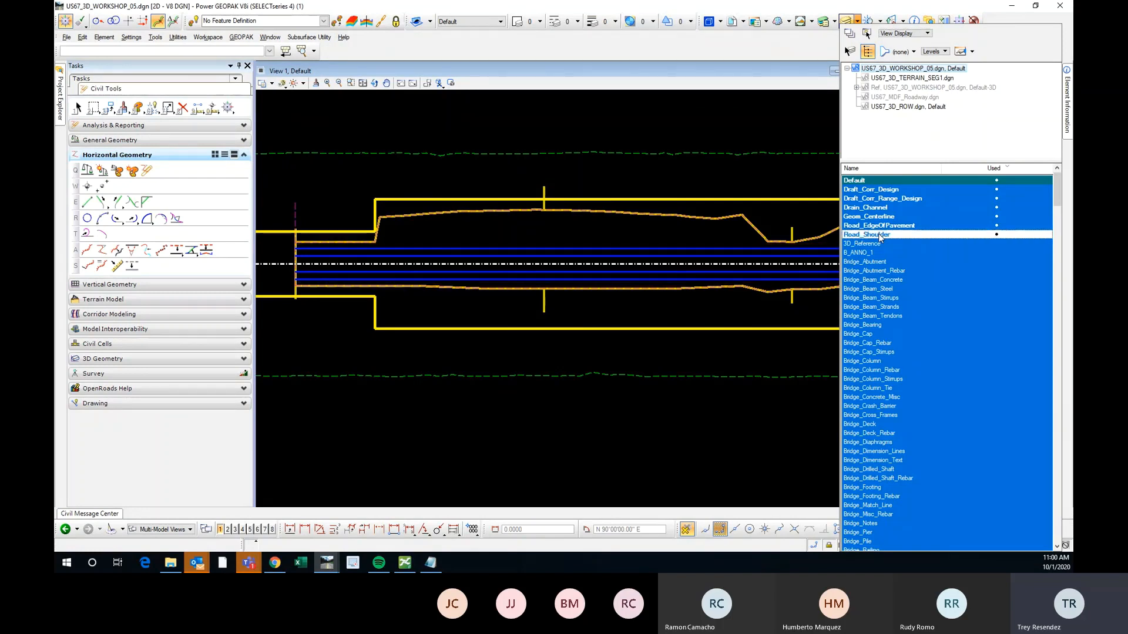
click(879, 233)
scroll(466, 242, up, 4)
click(509, 244)
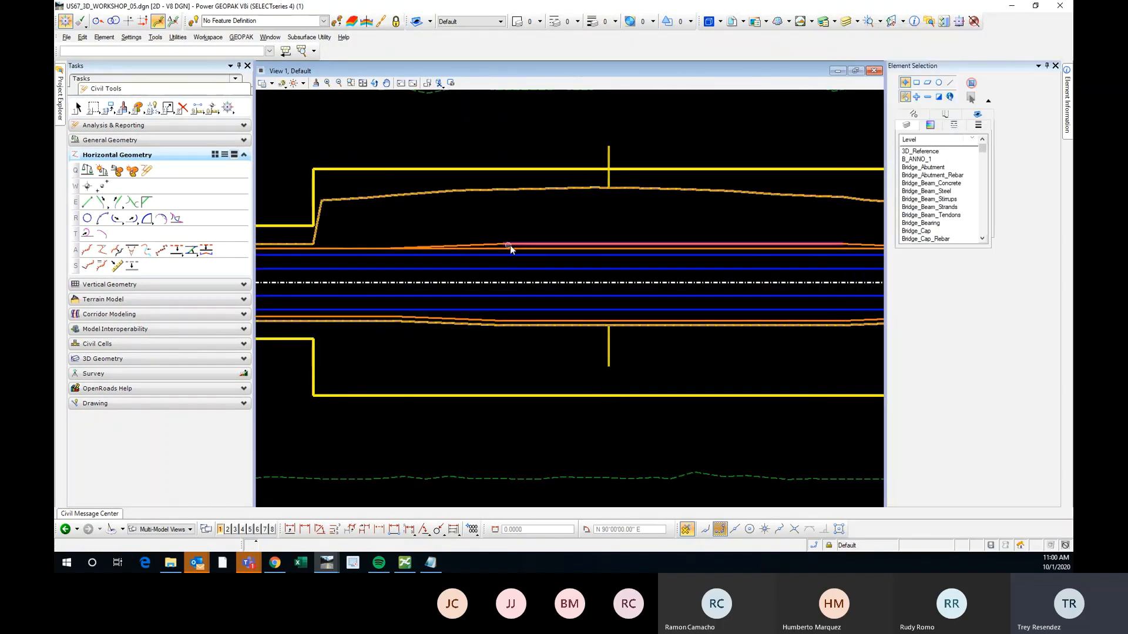
click(453, 227)
scroll(418, 233, down, 2)
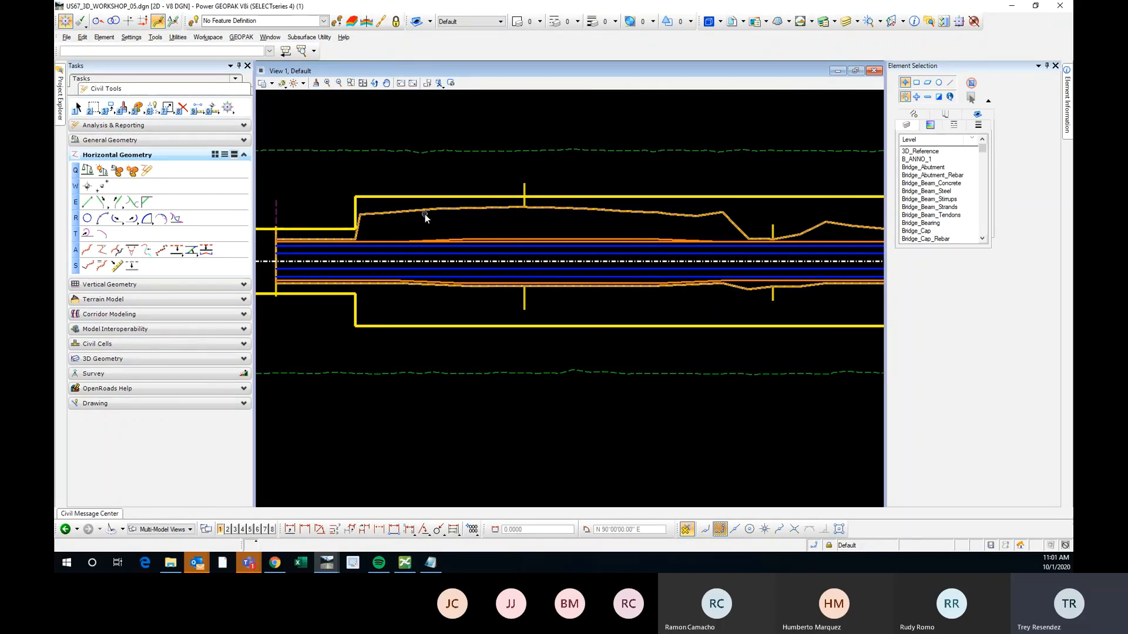
Step: Join the shoulder taper lines on the upper side of the centerline into a complex element using the Automatic method and the Road_Shoulder feature definition
scroll(429, 215, up, 2)
click(102, 235)
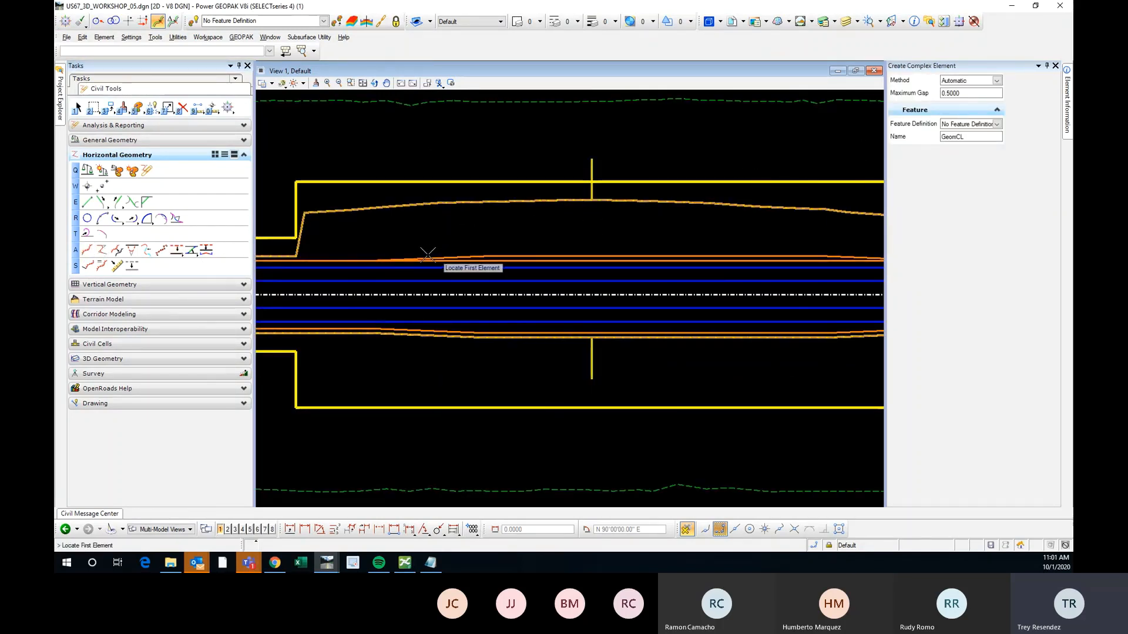
click(998, 125)
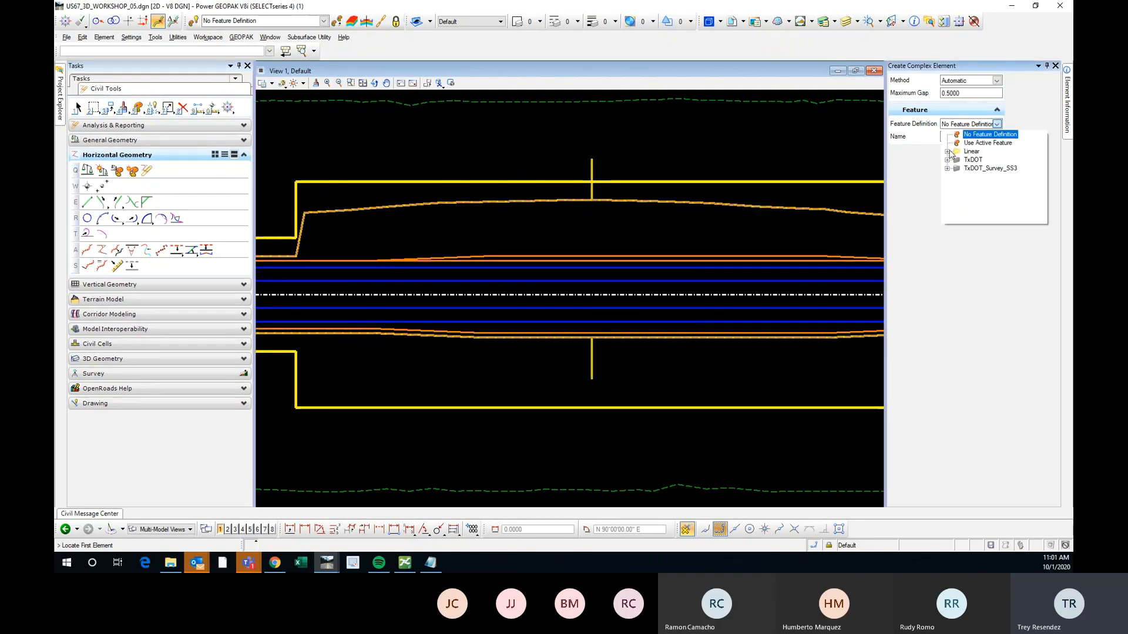
click(951, 155)
scroll(959, 181, down, 1)
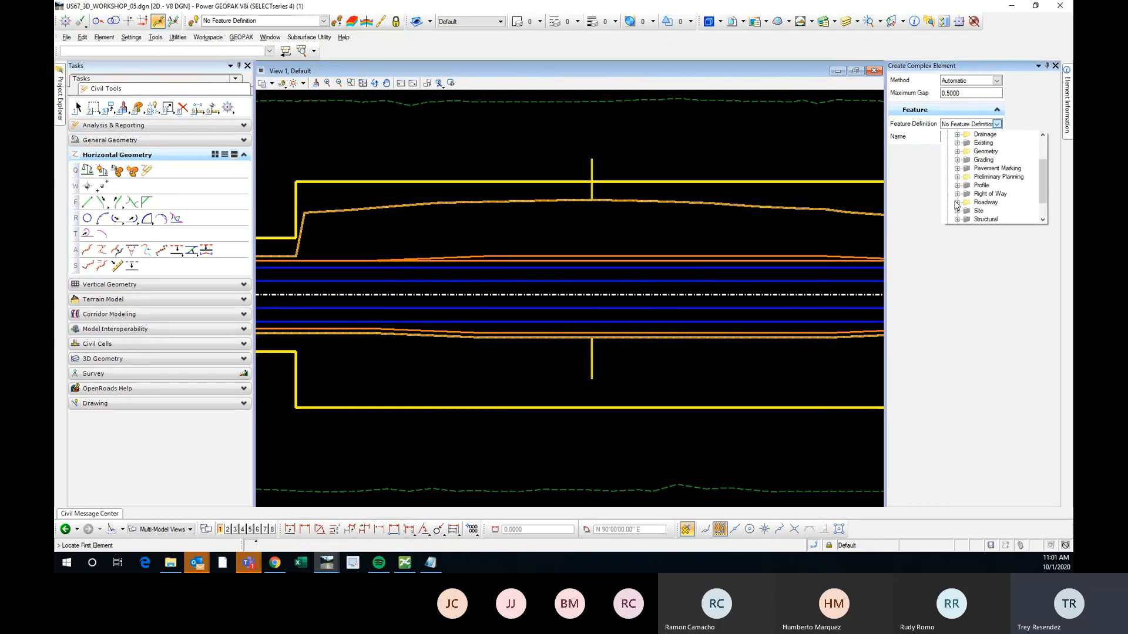
click(957, 202)
scroll(995, 189, down, 5)
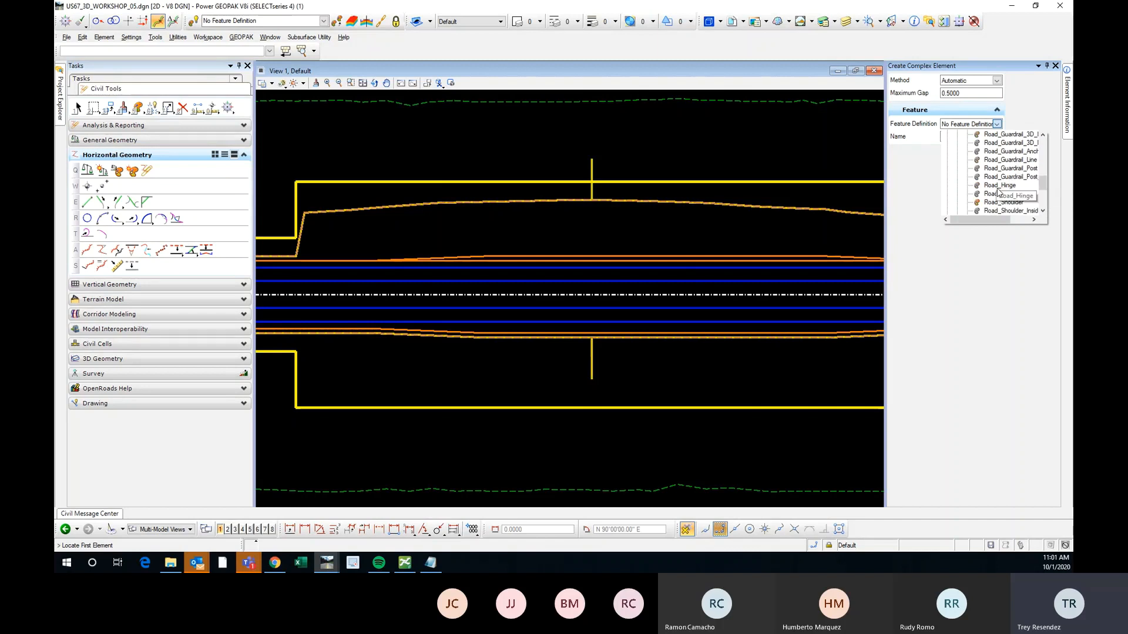
click(1002, 202)
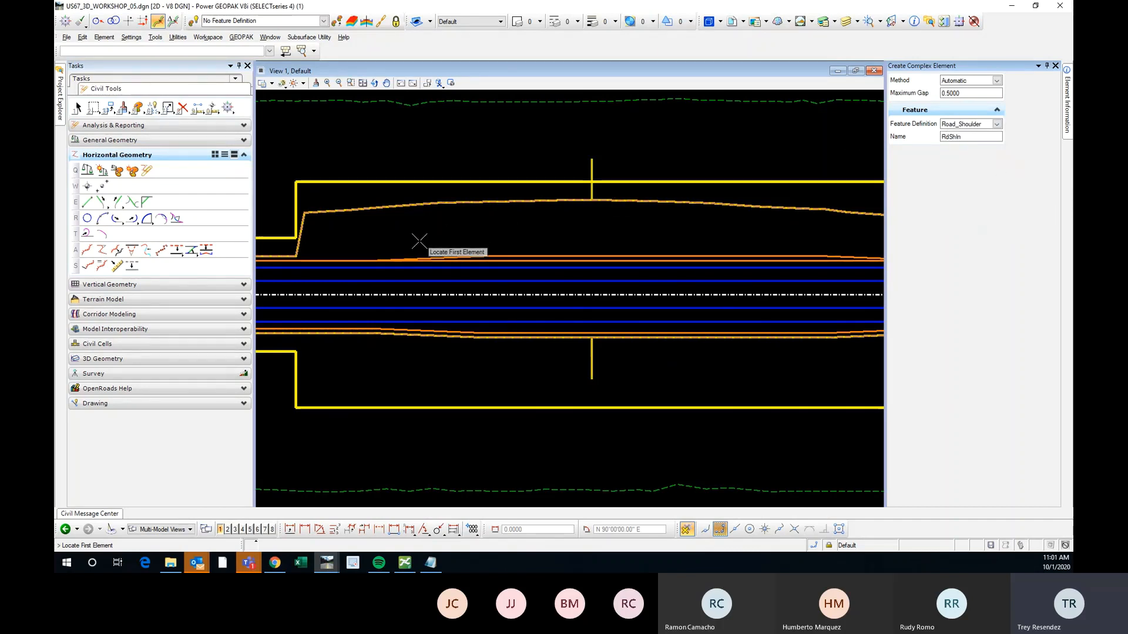
scroll(394, 259, down, 2)
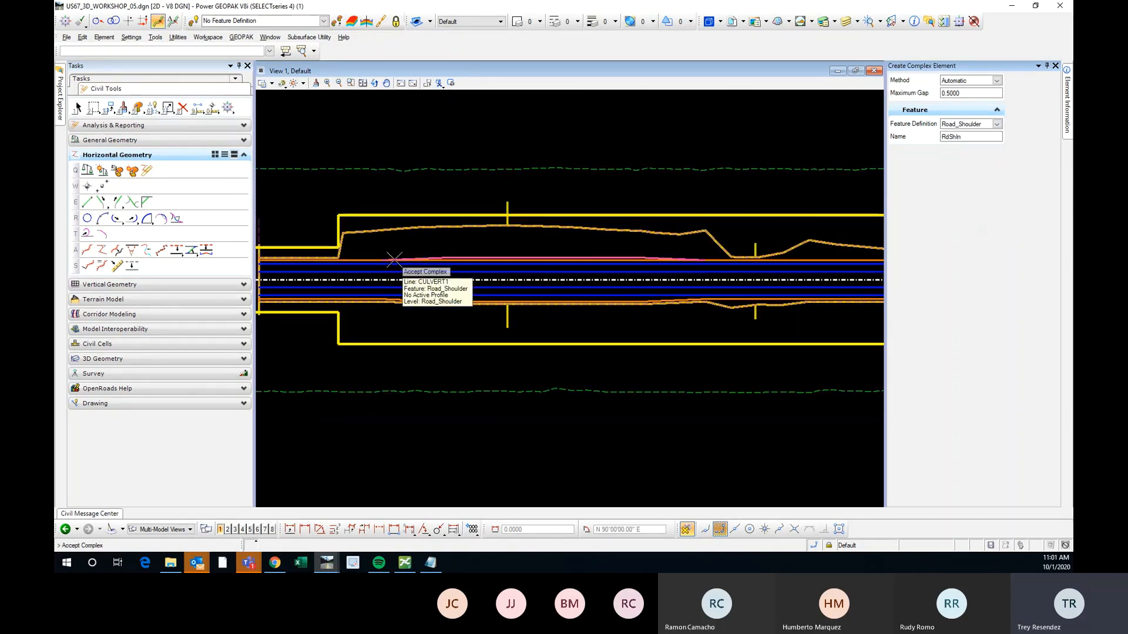
key(Escape)
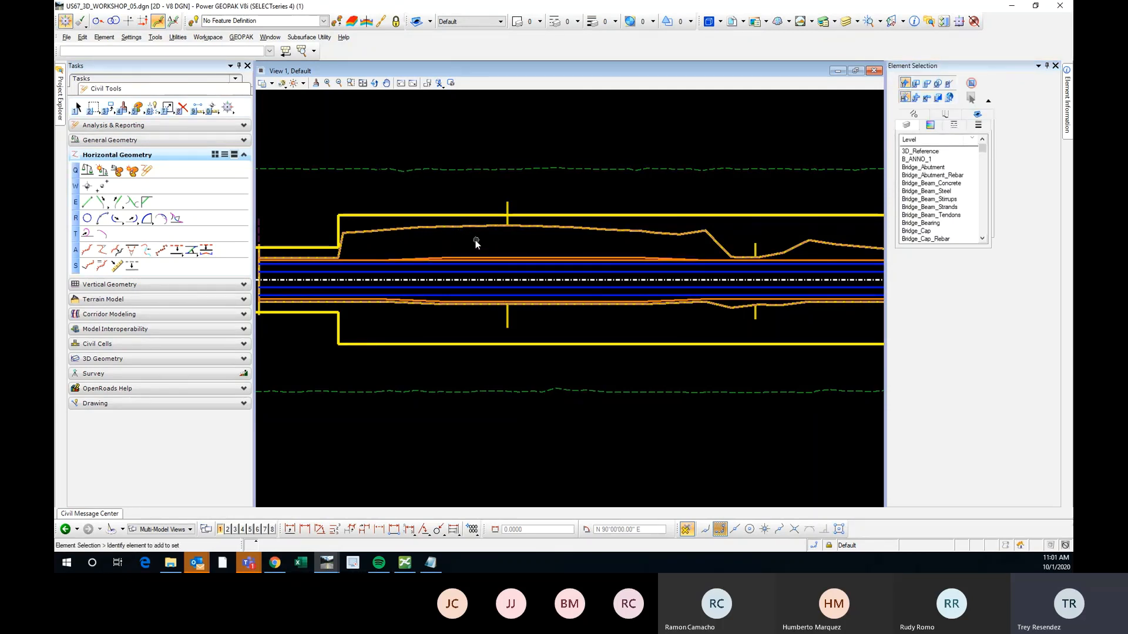
Step: Select the US67 corridor and the joined shoulder line in turn to examine the line's extents, stations and offsets
scroll(535, 250, up, 3)
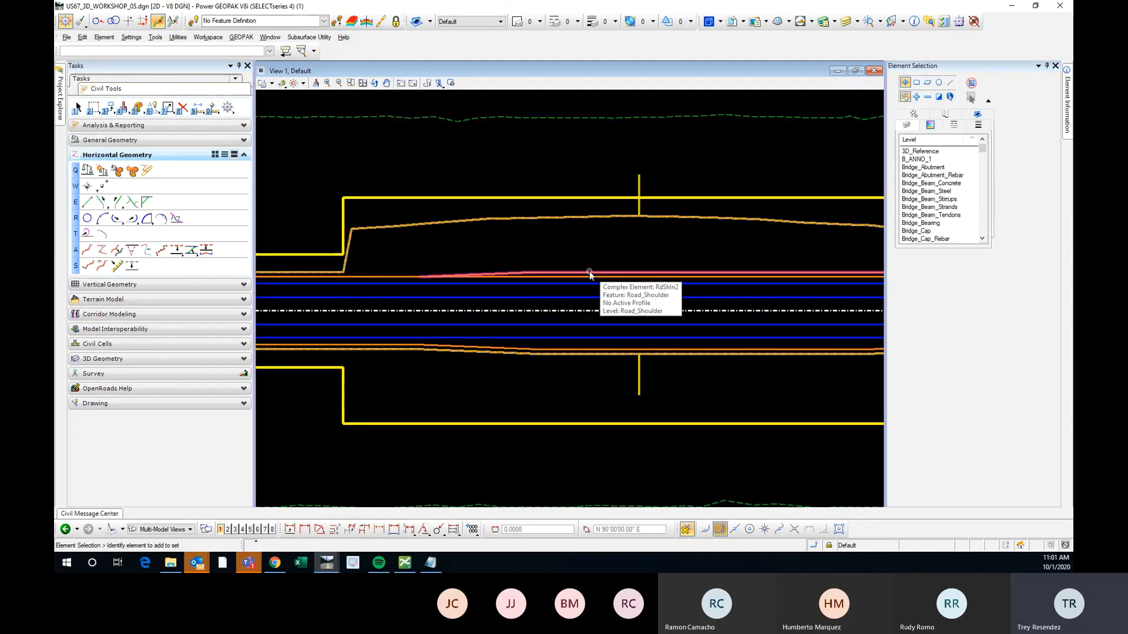
scroll(435, 248, down, 2)
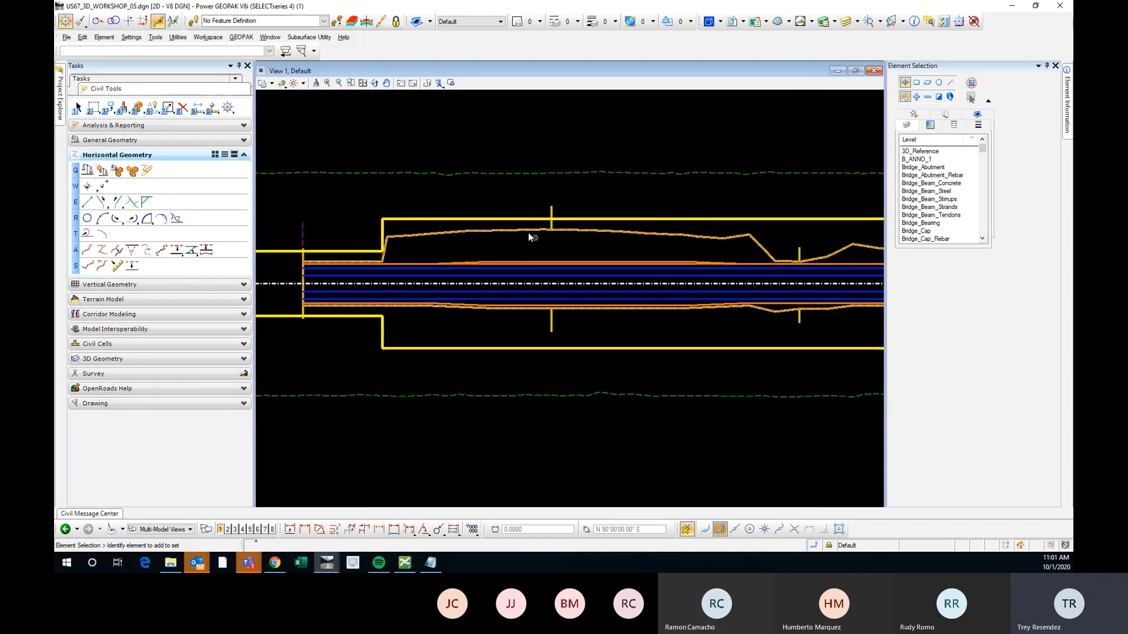
scroll(471, 246, up, 3)
scroll(467, 254, down, 3)
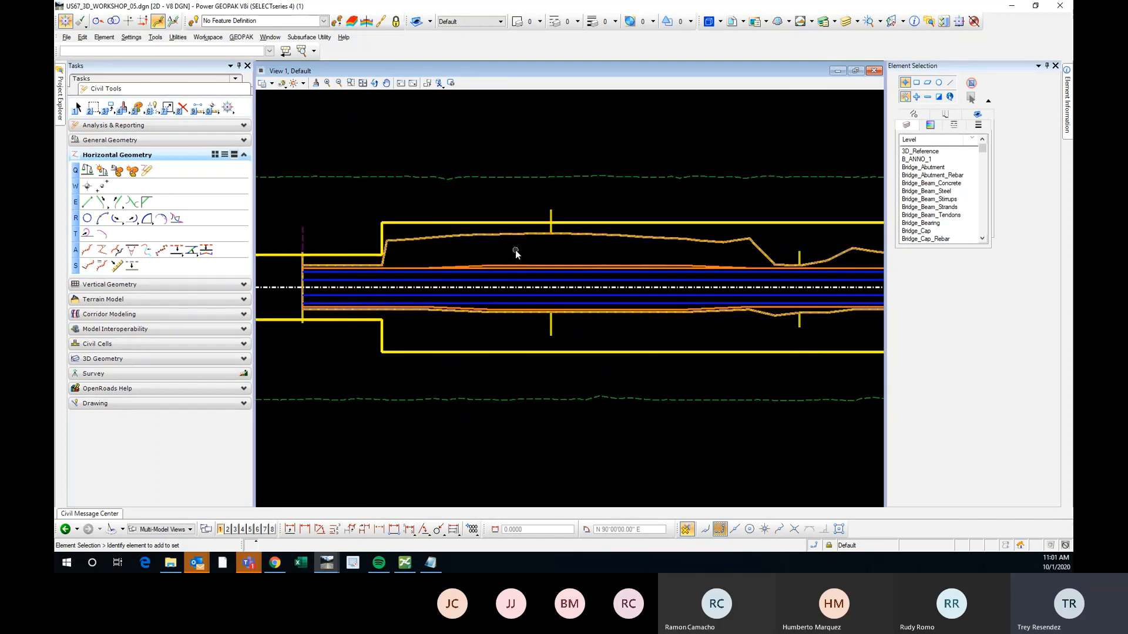
click(552, 216)
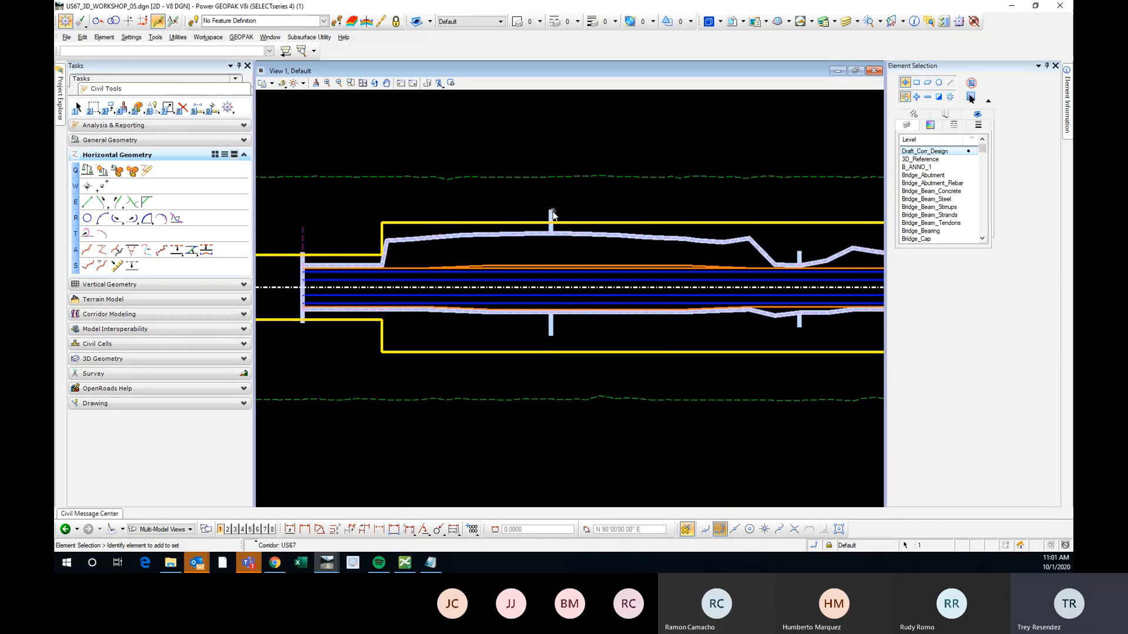
click(545, 255)
scroll(502, 266, up, 2)
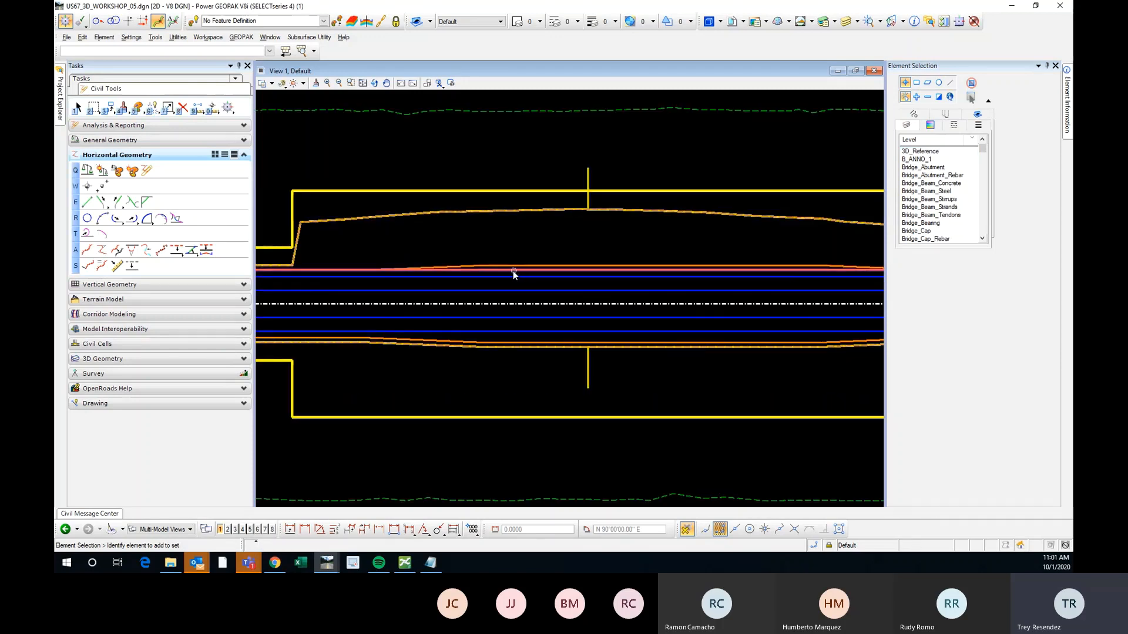
click(510, 269)
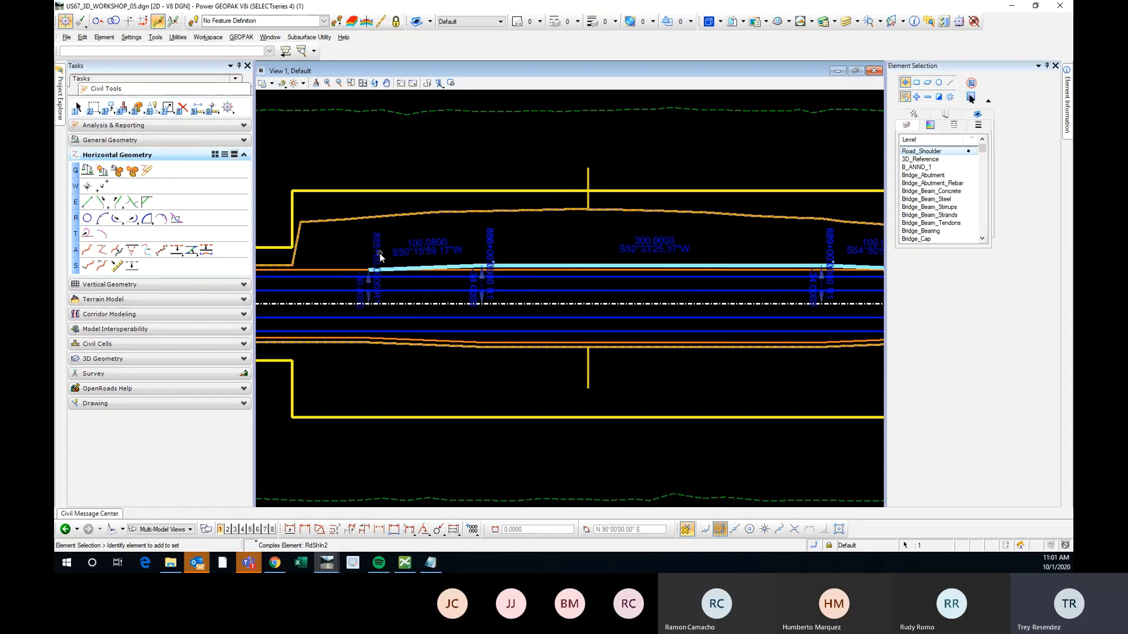
scroll(380, 255, down, 2)
scroll(508, 254, up, 2)
scroll(634, 242, down, 2)
scroll(509, 241, up, 2)
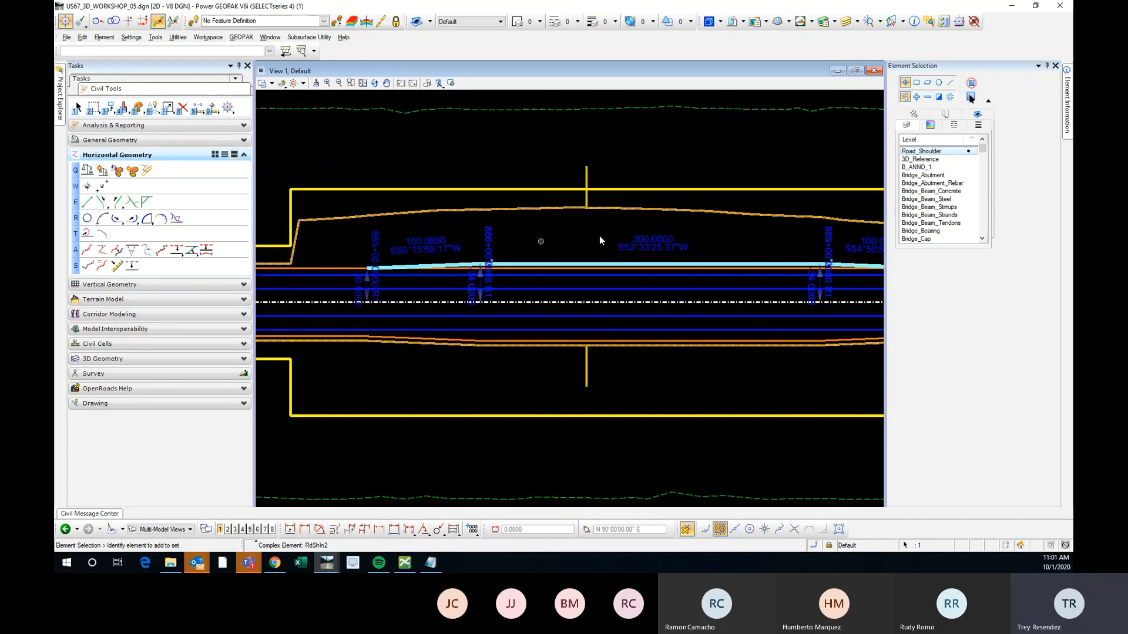
Step: Start a point control on the US67 corridor with the control description LT_SHLDR and the mode Horizontal
click(587, 171)
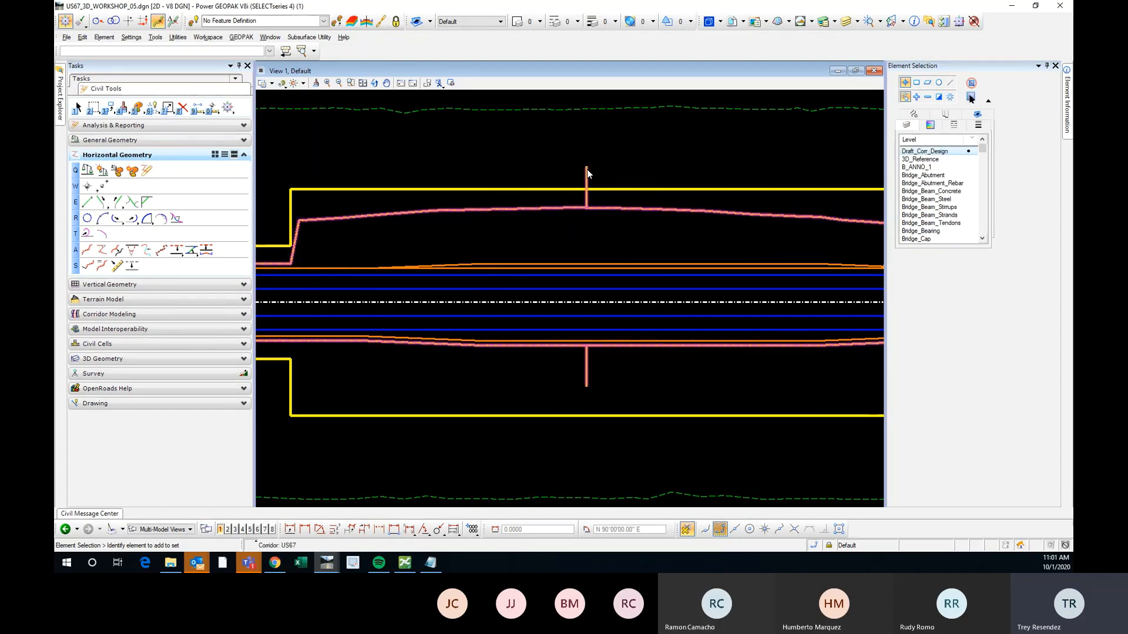
click(587, 170)
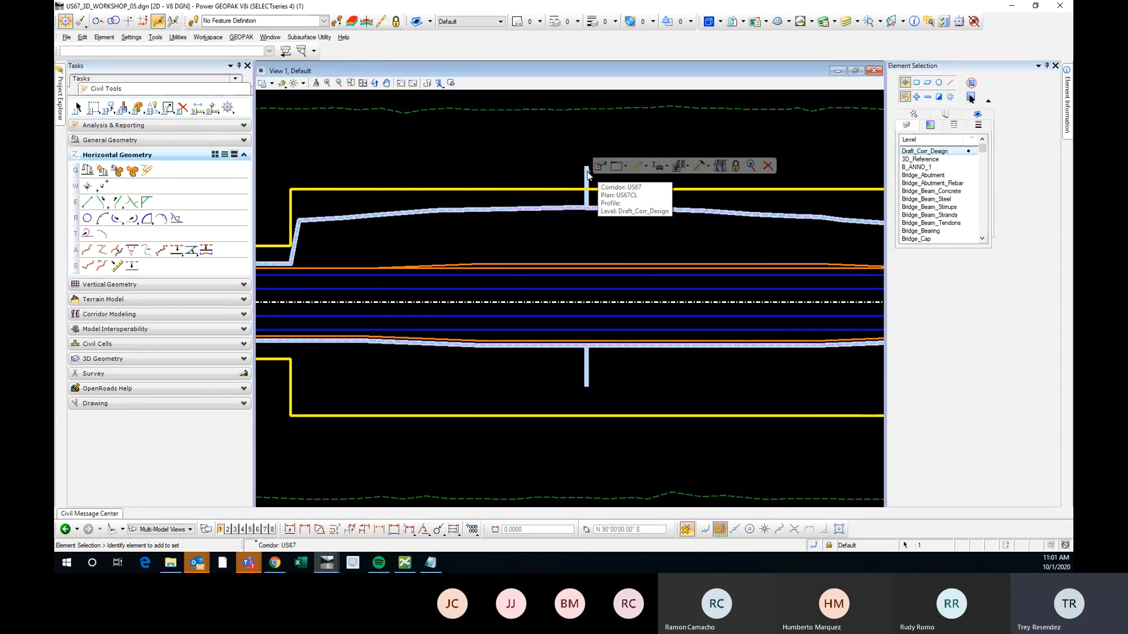
click(706, 166)
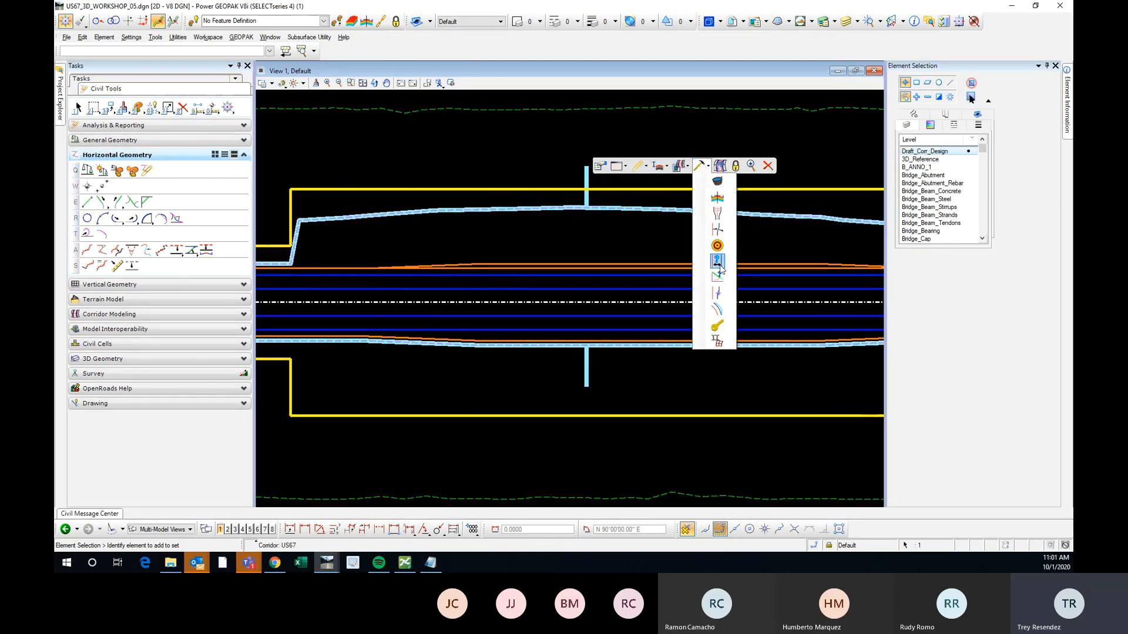
click(717, 309)
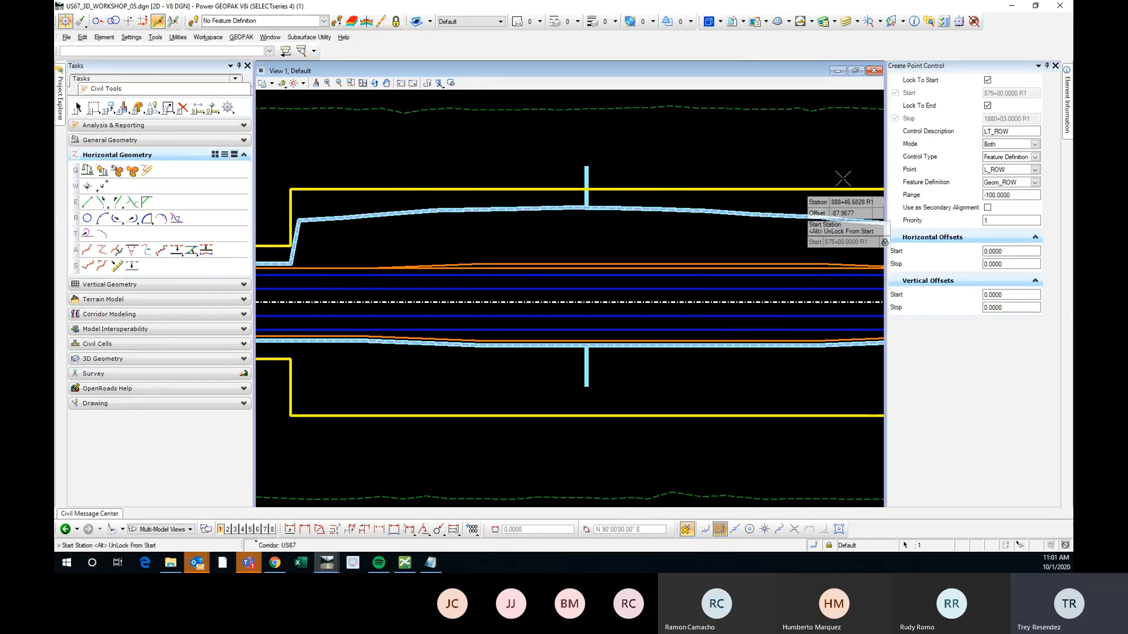
double_click(1006, 132)
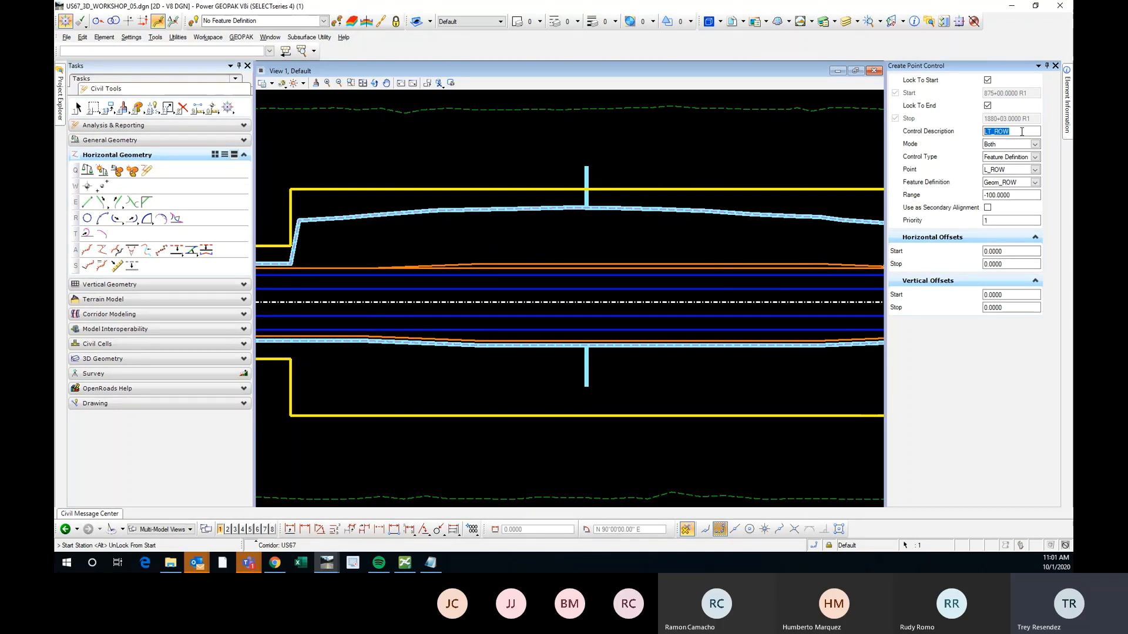
text(LT_)
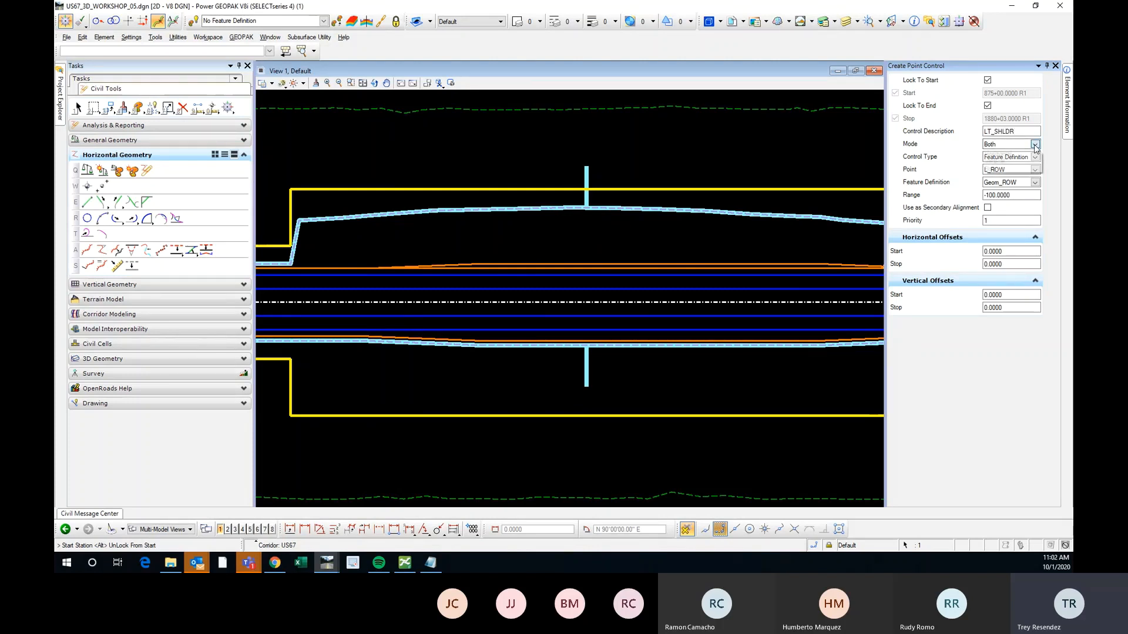
click(1035, 145)
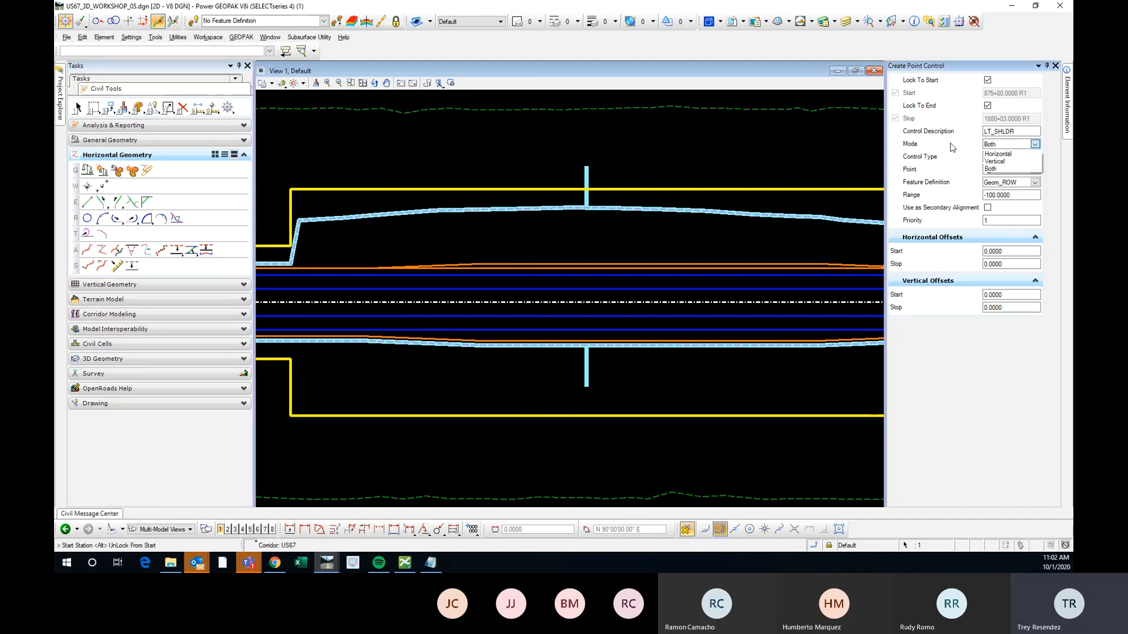
click(1000, 155)
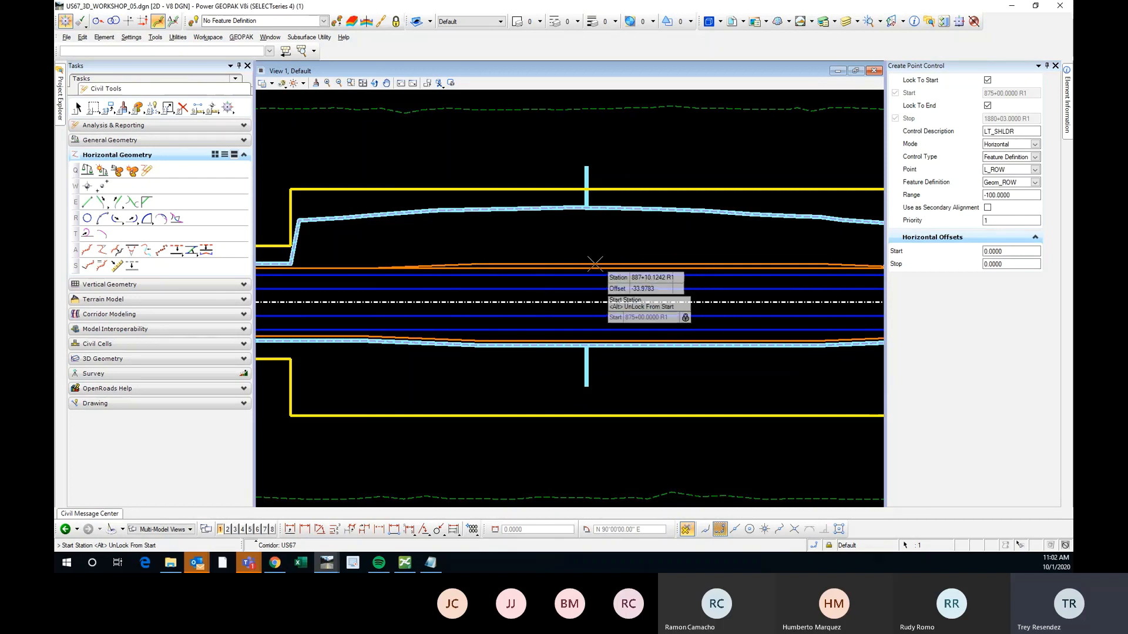
scroll(407, 263, down, 2)
scroll(517, 259, up, 2)
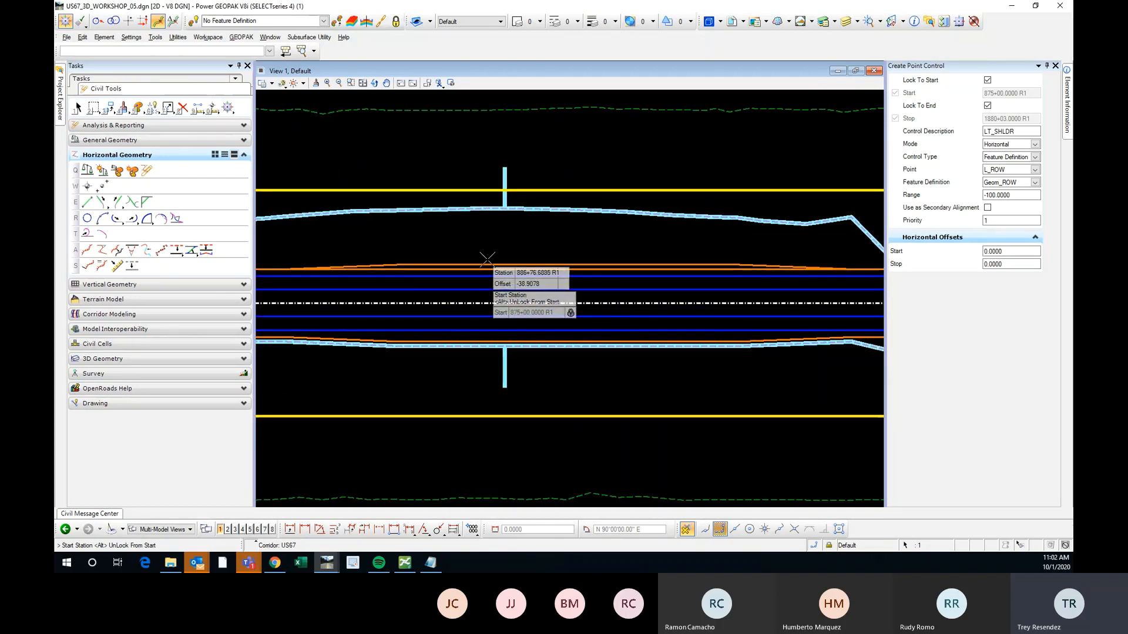
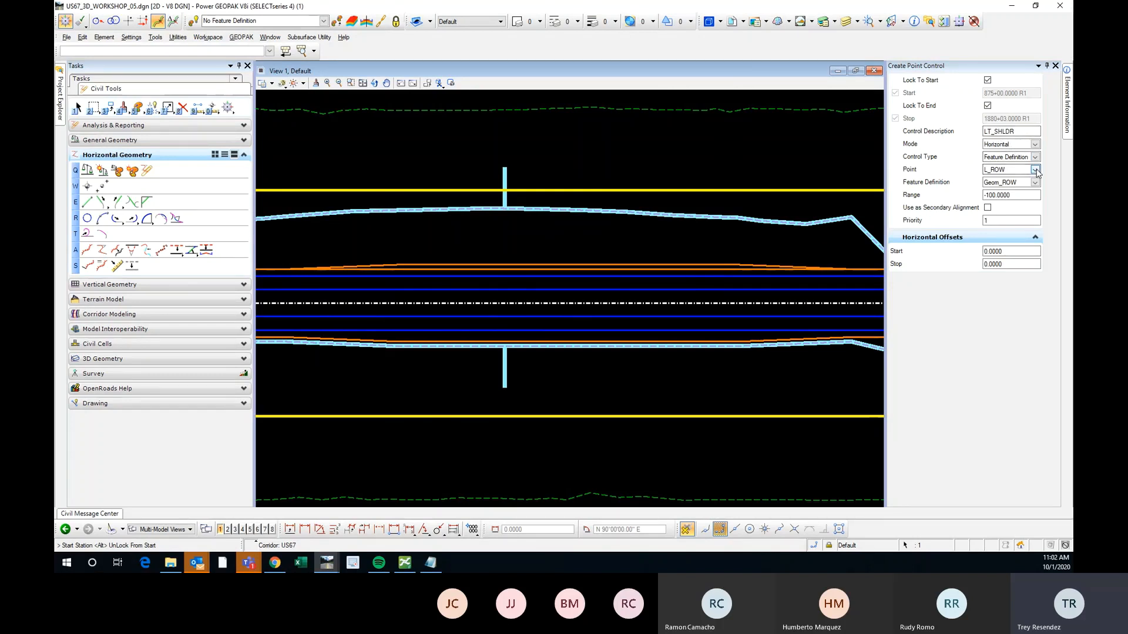
click(1035, 169)
mouse_move(1038, 196)
mouse_down()
mouse_move(1036, 241)
mouse_move(1045, 185)
mouse_up()
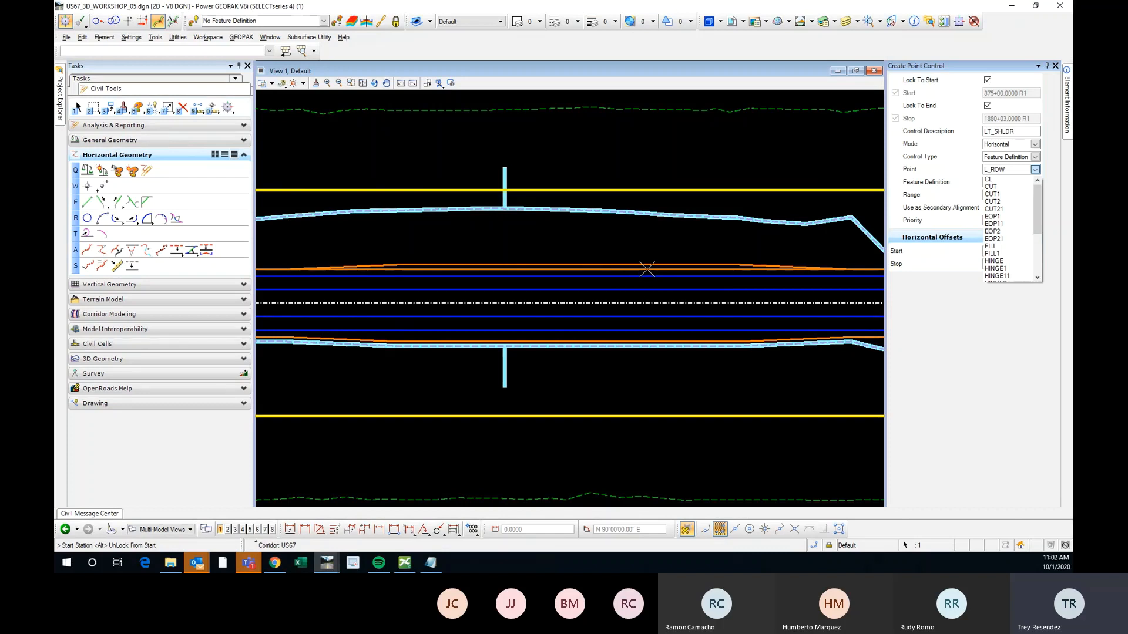
click(1019, 133)
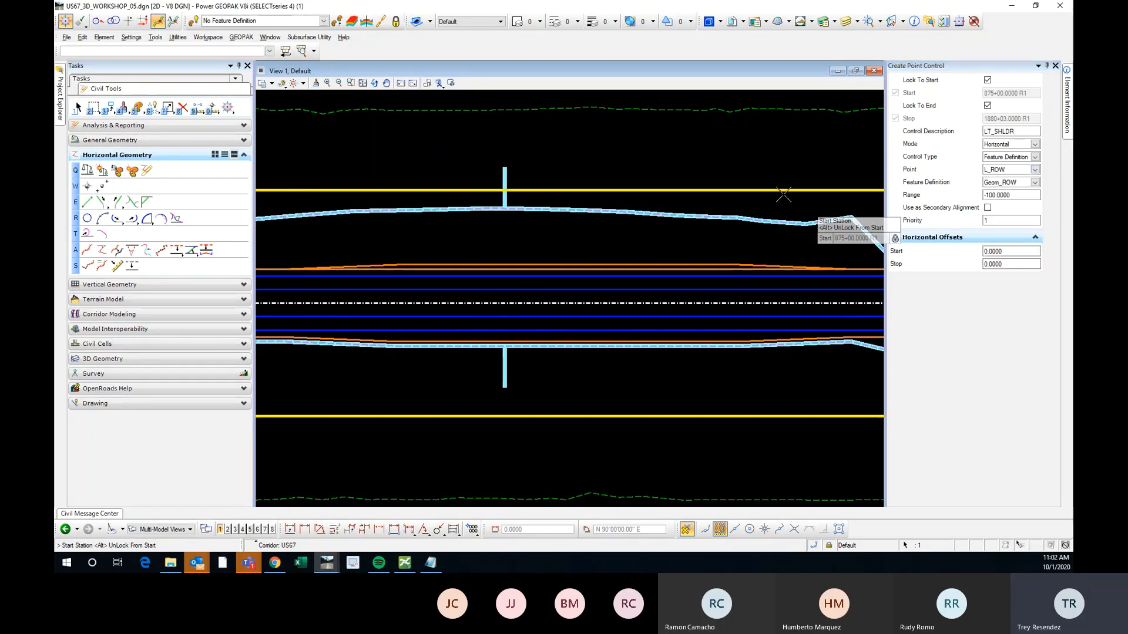
key(Escape)
click(610, 163)
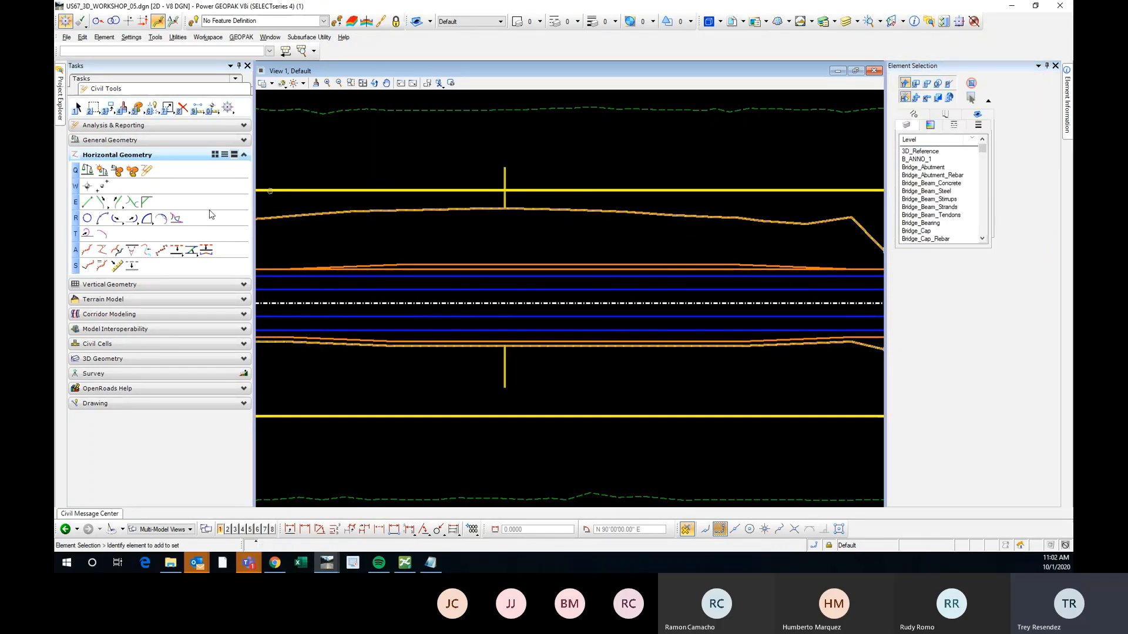
Step: Examine the point names in New Template2 to identify the left shoulder point and its feature definition, then close the template editor
click(160, 285)
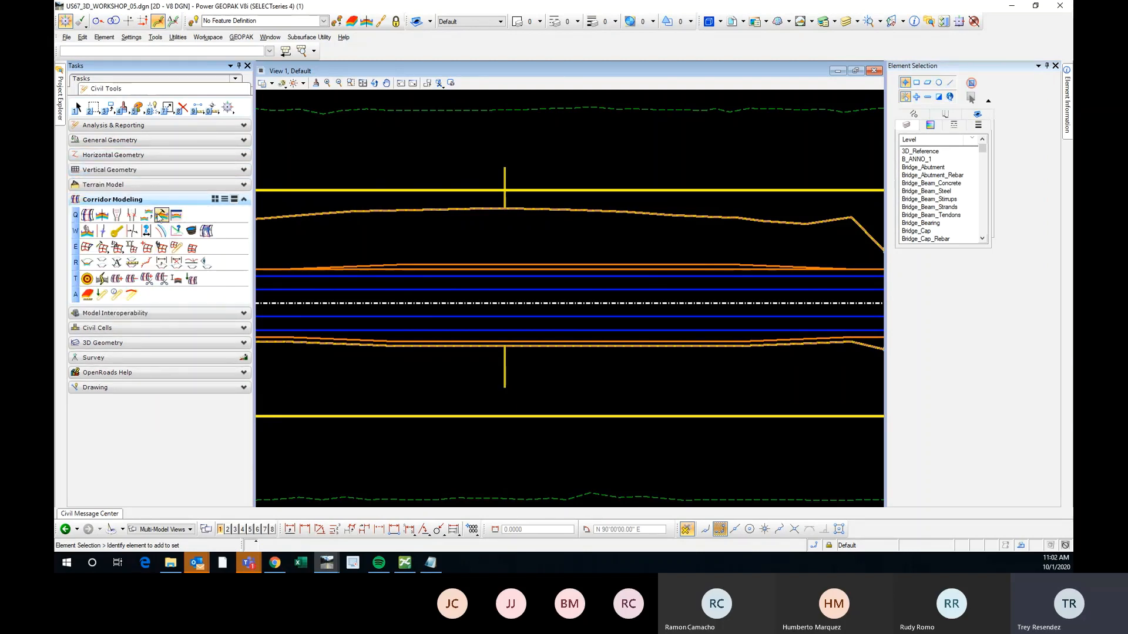
click(164, 218)
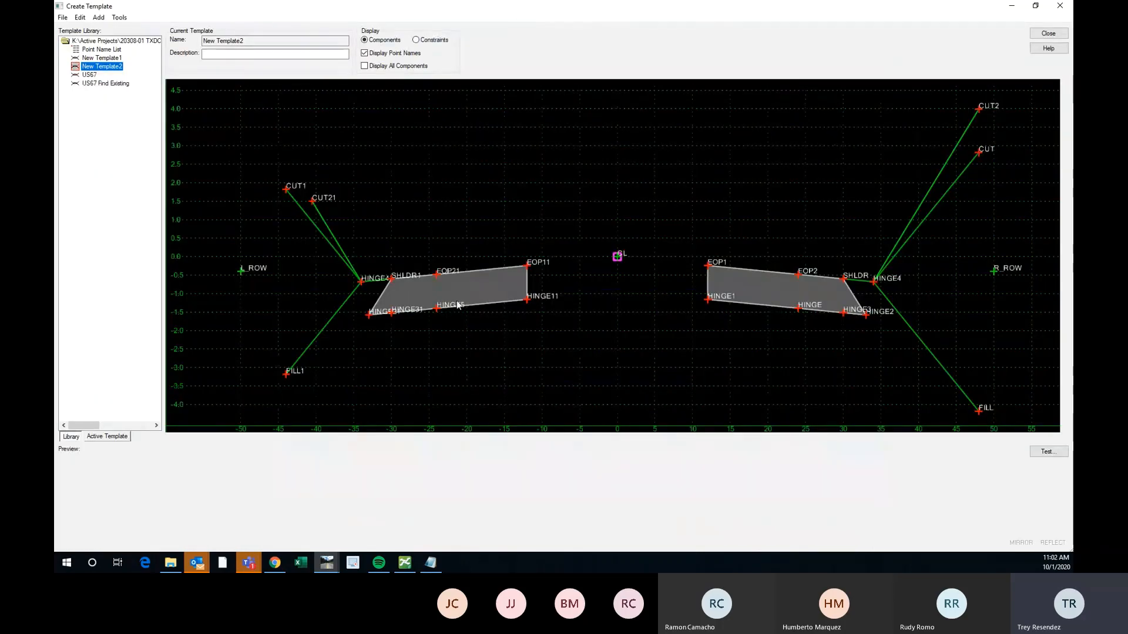
scroll(384, 287, up, 2)
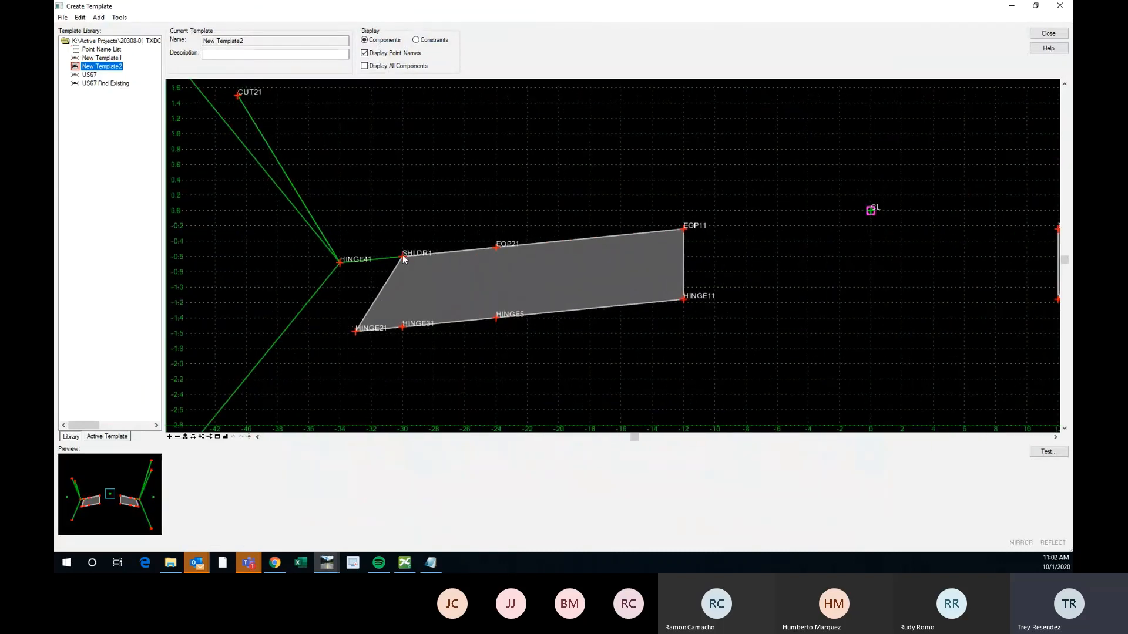
mouse_move(401, 262)
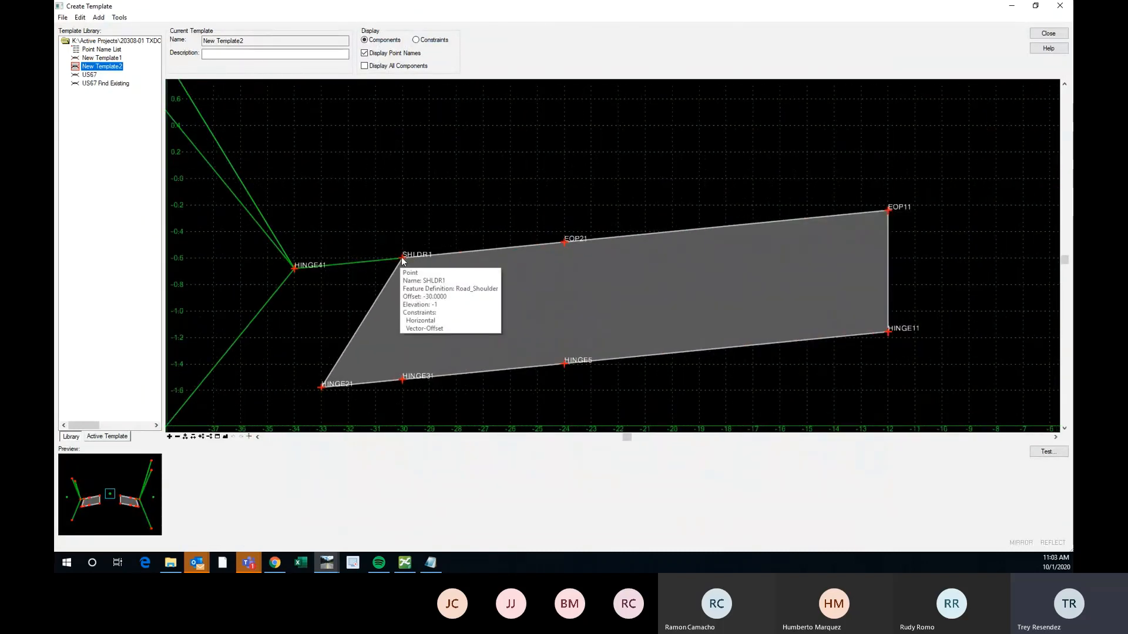
scroll(401, 262, down, 4)
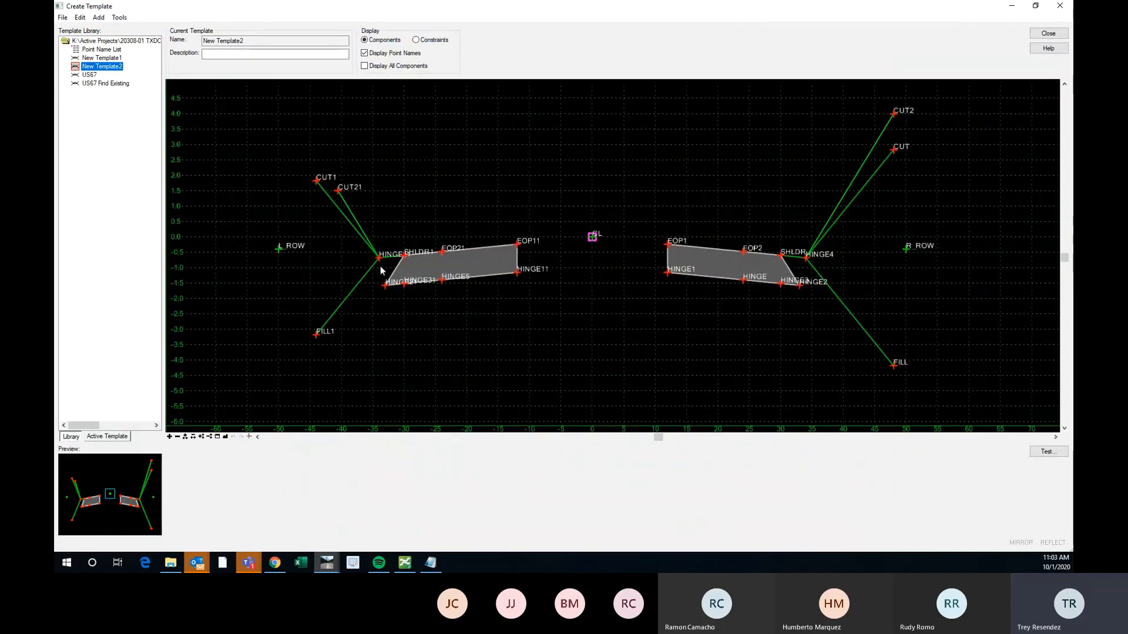
scroll(382, 267, up, 1)
mouse_move(332, 175)
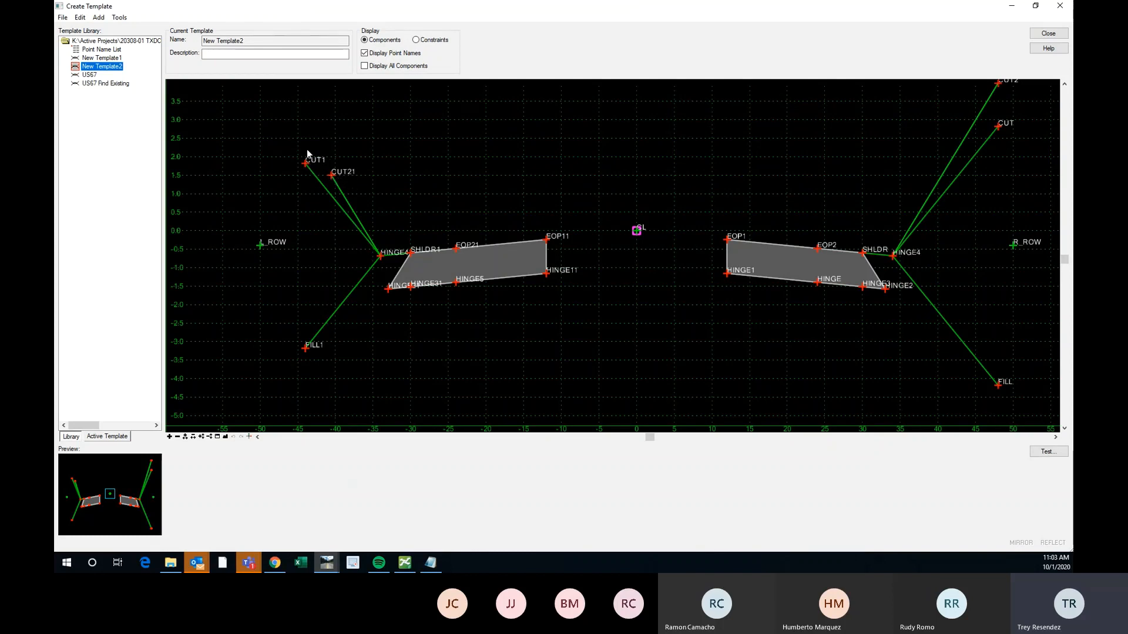
scroll(585, 168, down, 1)
scroll(914, 112, up, 1)
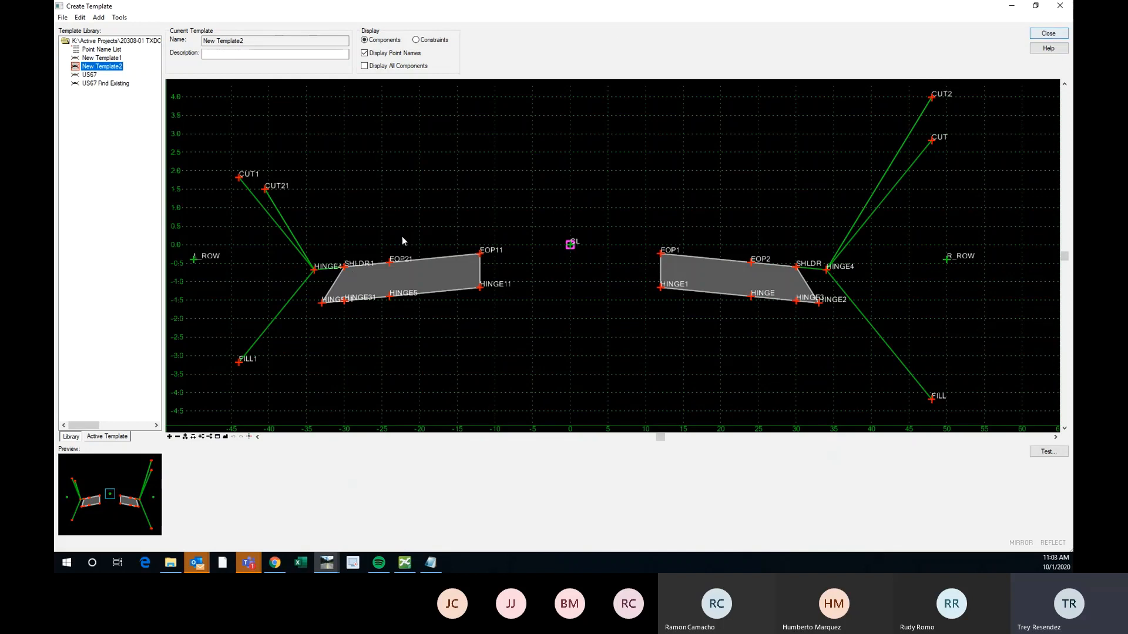
scroll(397, 267, up, 1)
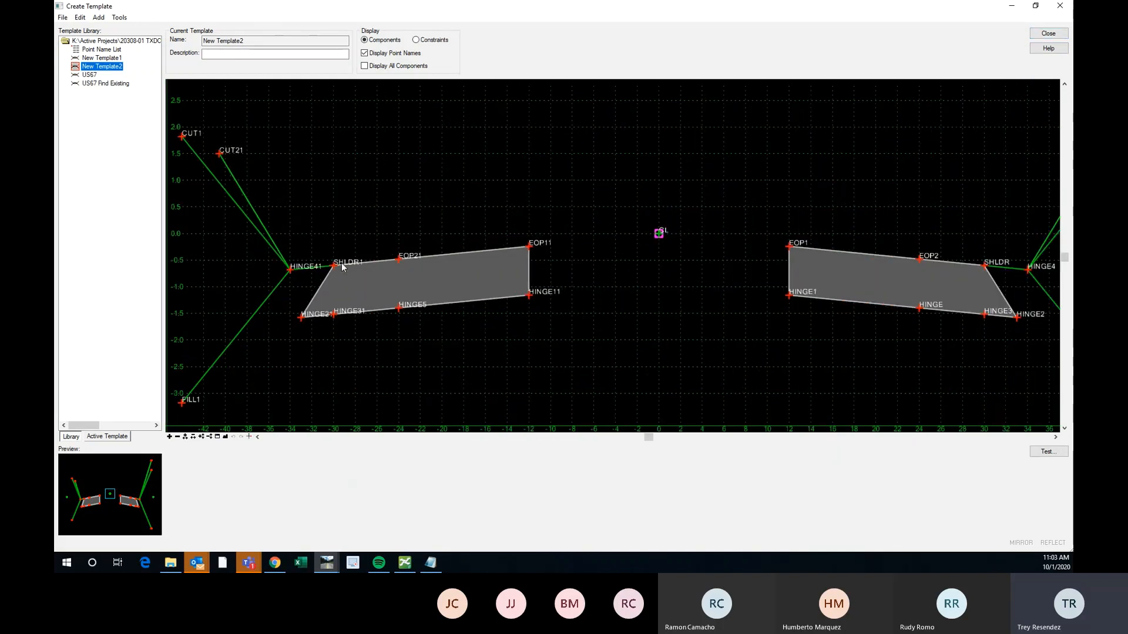
mouse_move(332, 264)
click(1049, 32)
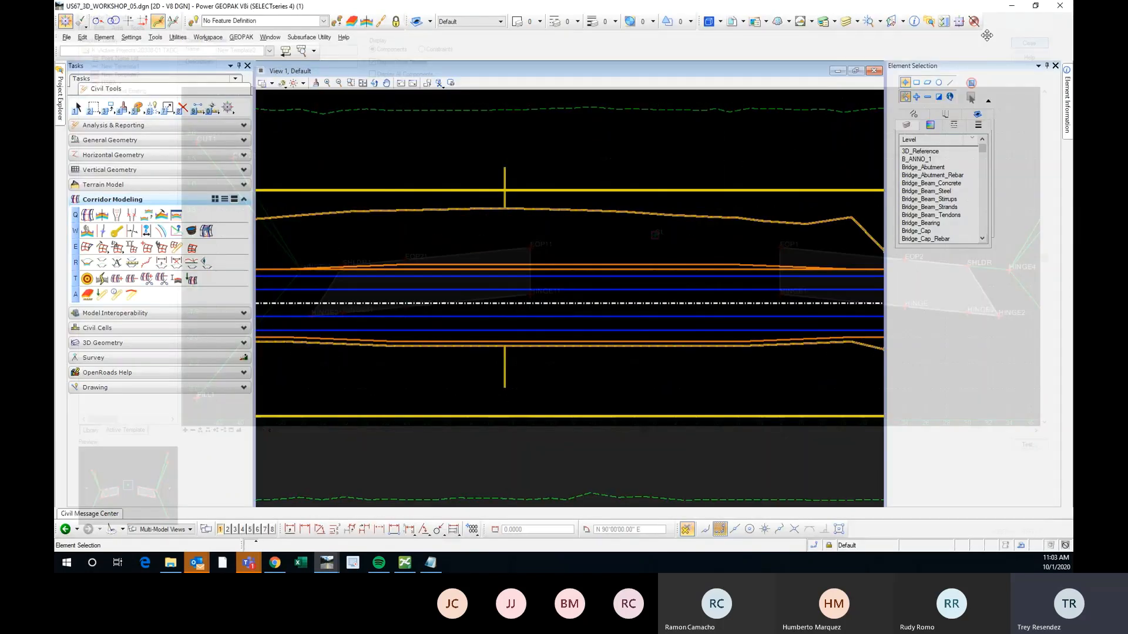
Step: Restart the point control on the US67 corridor and set its controlled point to SHLDR1
click(78, 110)
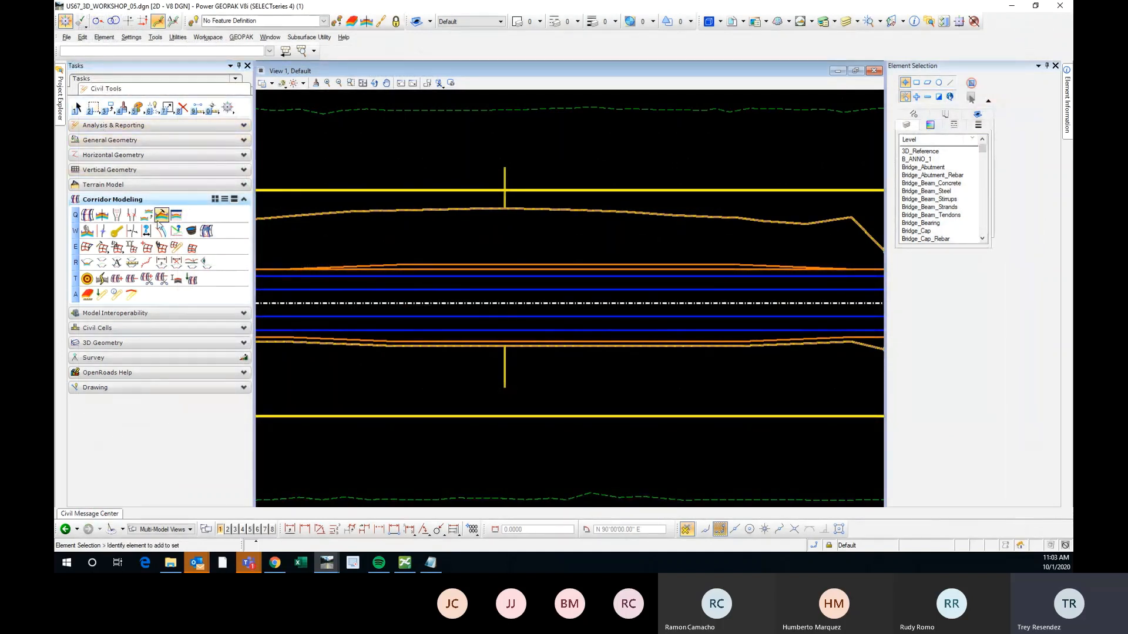
click(103, 231)
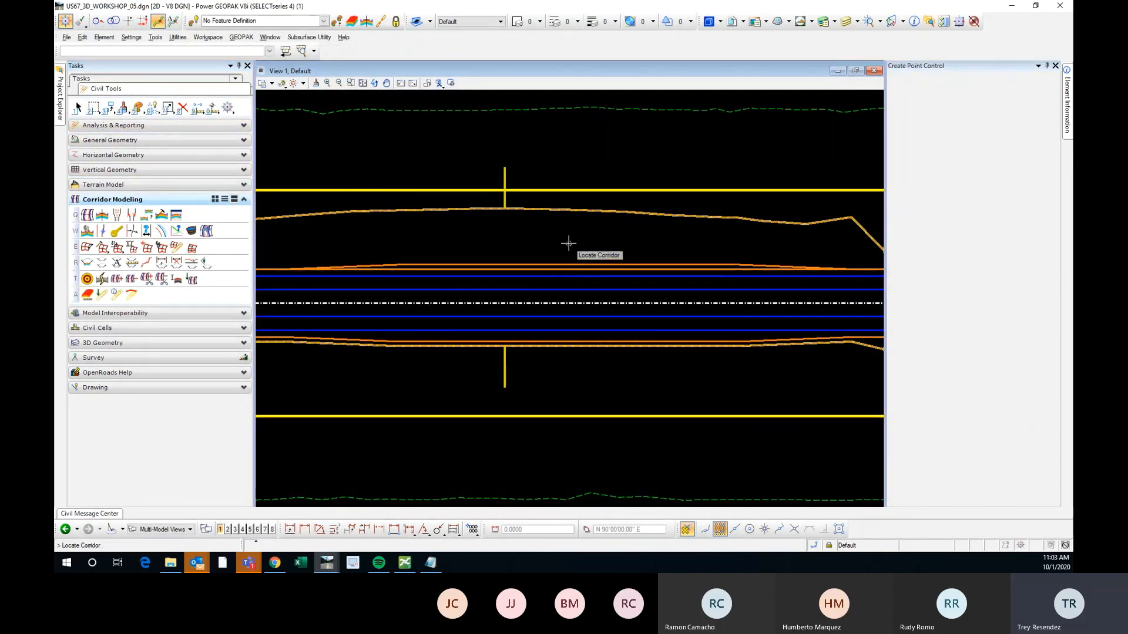
click(504, 179)
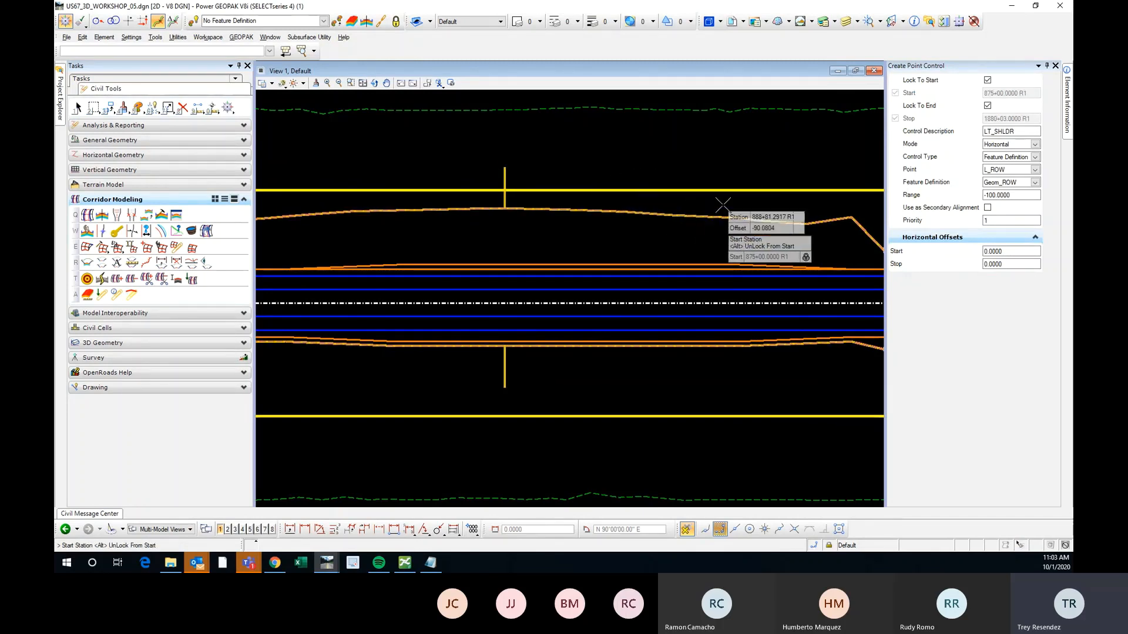
click(1036, 170)
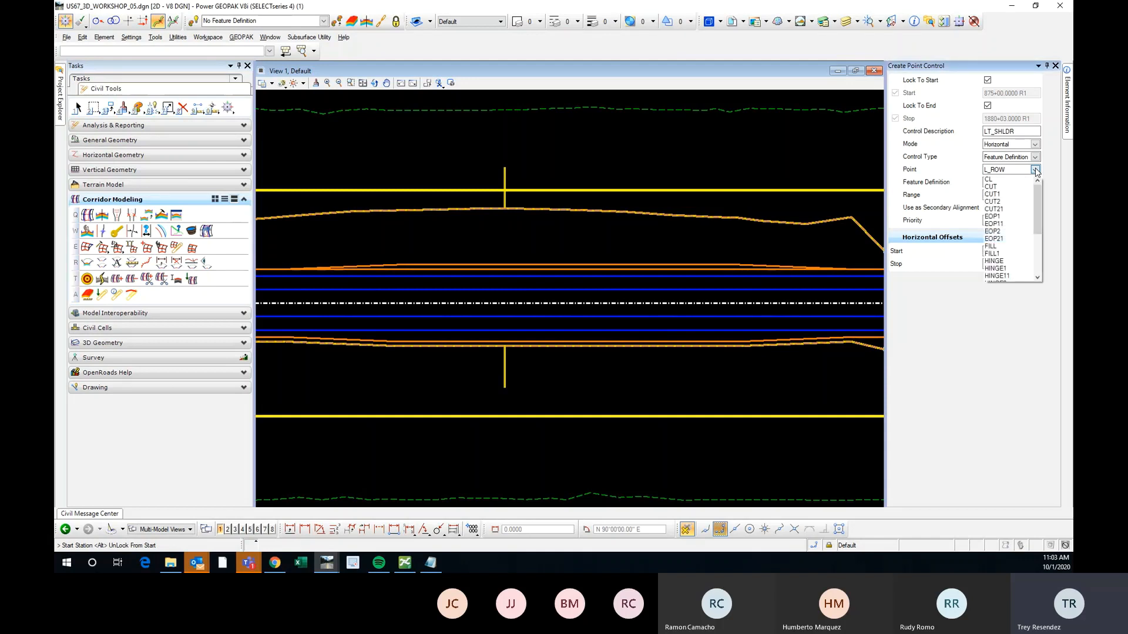
drag(1039, 187, 1036, 263)
click(1005, 276)
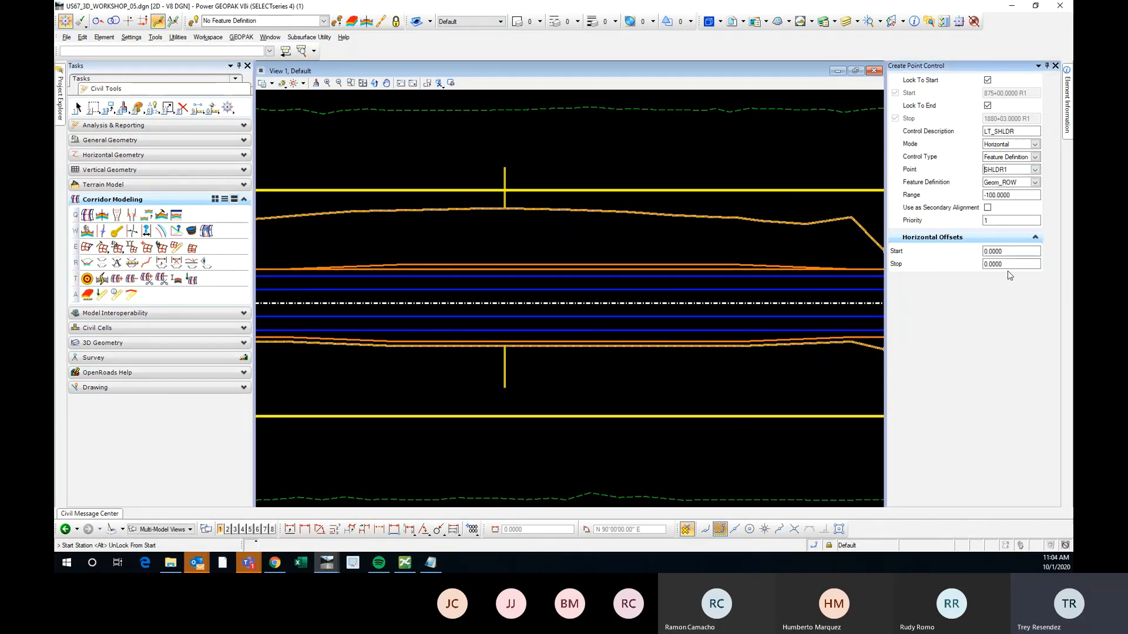
Step: Set the point control's feature definition to Road_Shoulder from the Roadway group
click(1035, 183)
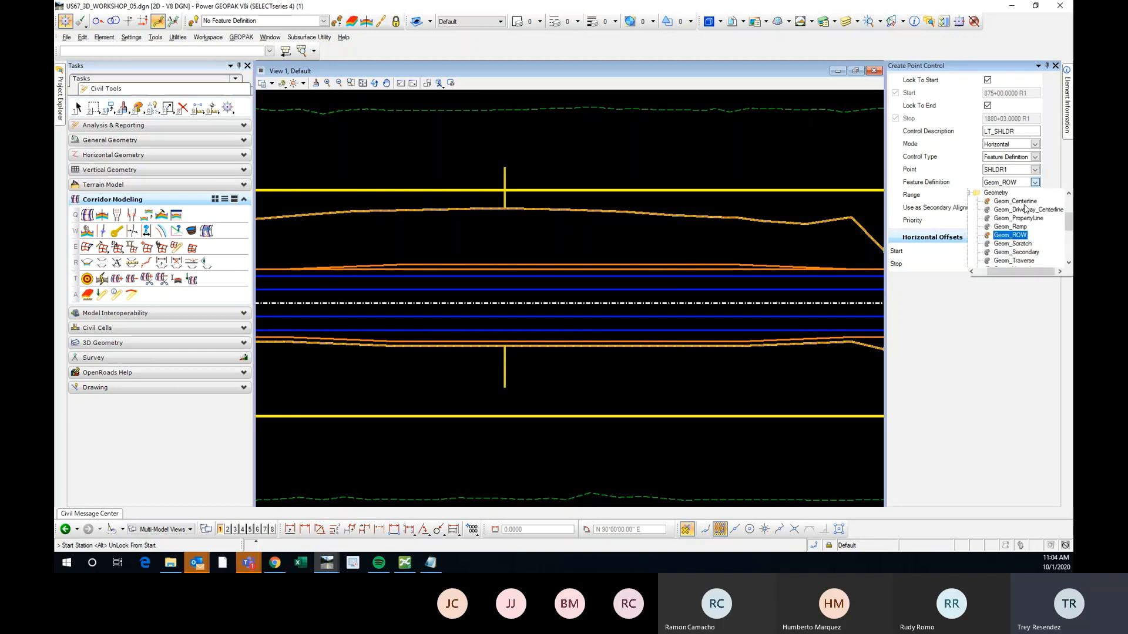
scroll(1026, 234, down, 1)
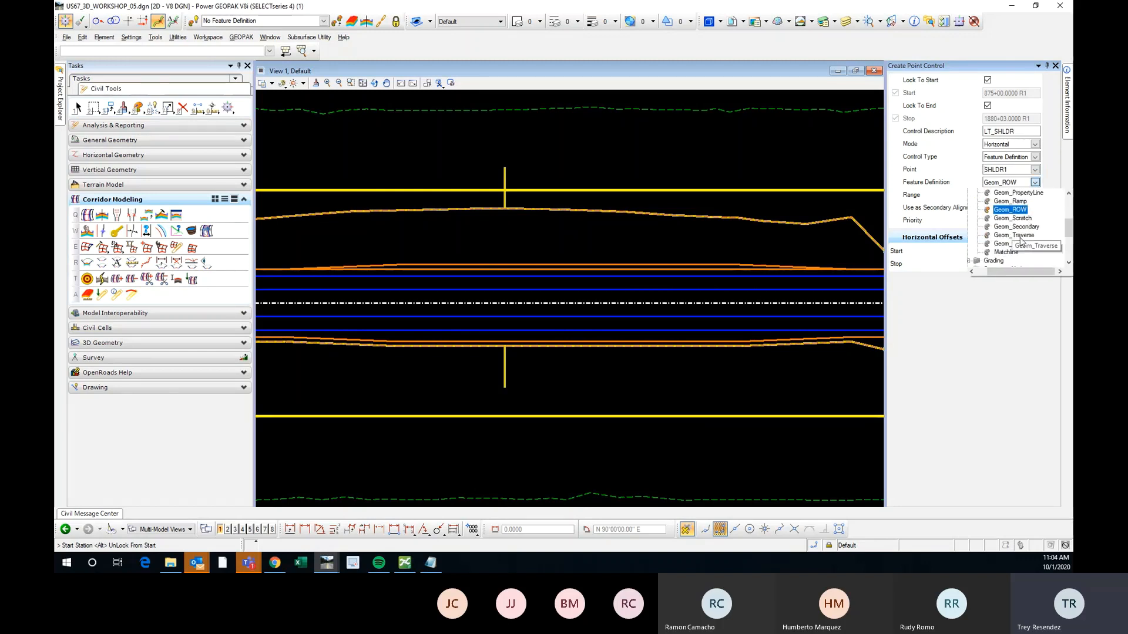
scroll(1025, 235, down, 5)
double_click(992, 218)
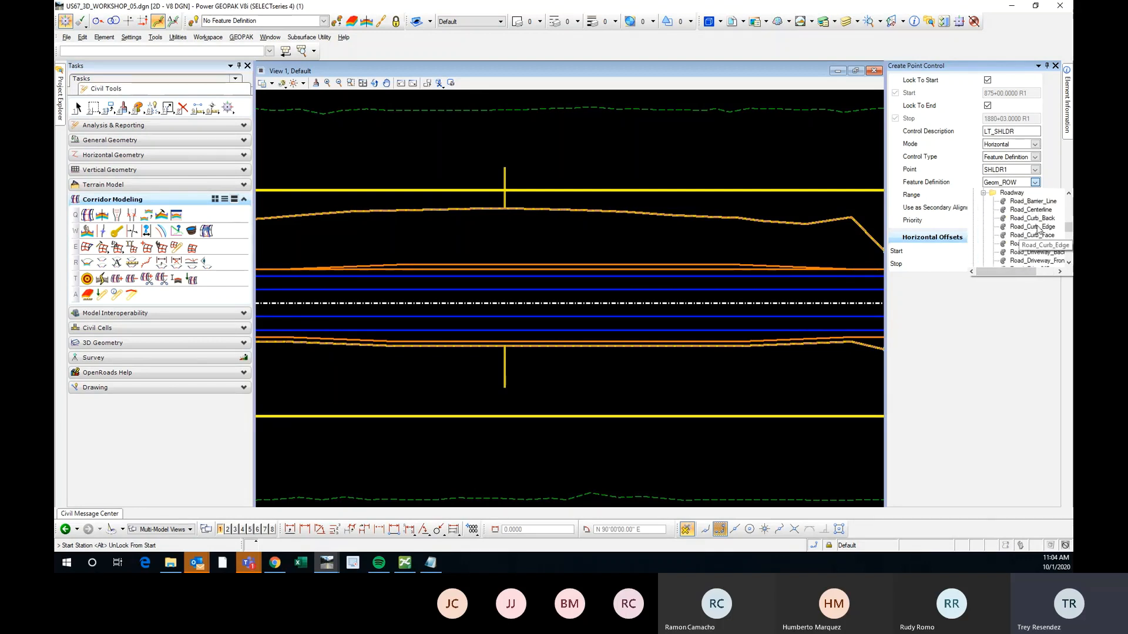
scroll(1035, 236, down, 1)
scroll(1035, 237, down, 3)
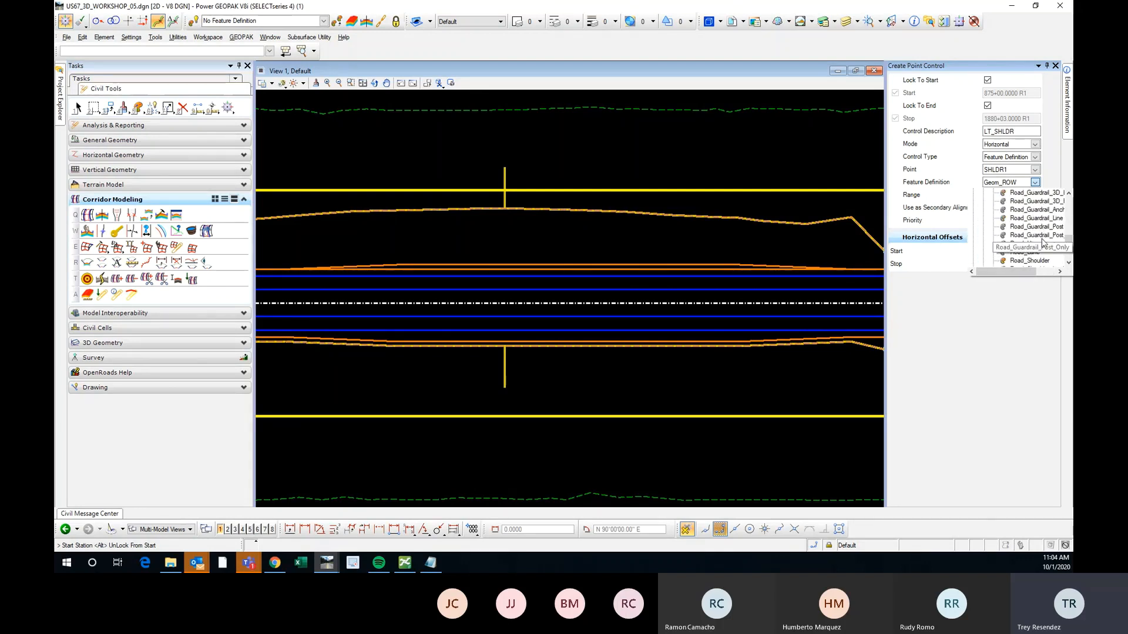
click(1035, 238)
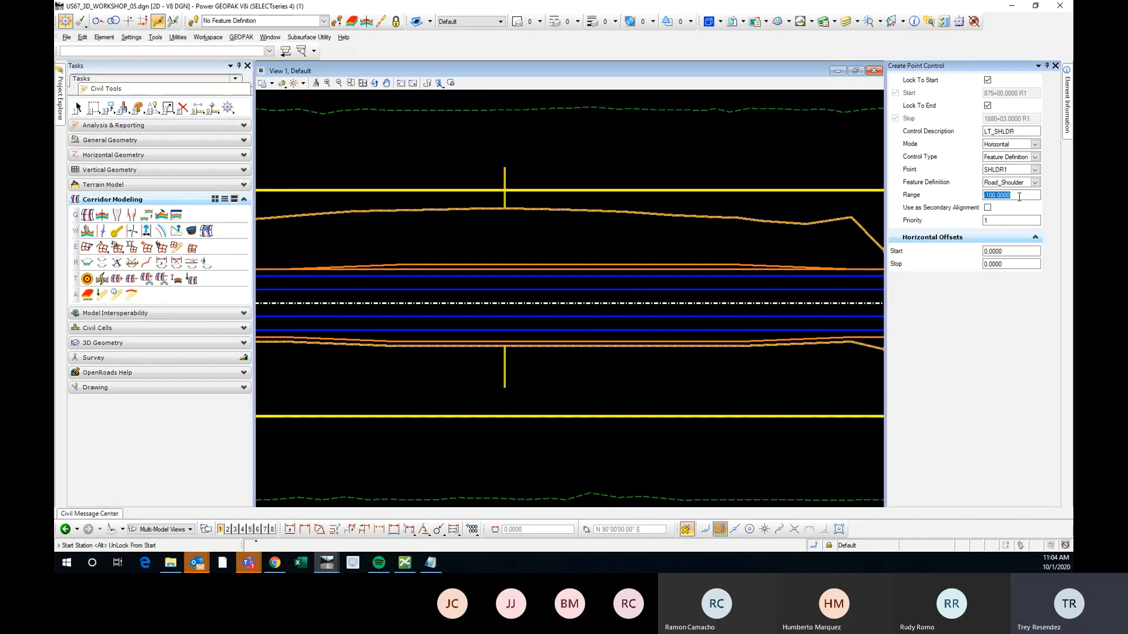
Step: Review the pending point control's controlled point and range against the shoulder lines in plan, then cancel the command
scroll(763, 282, down, 2)
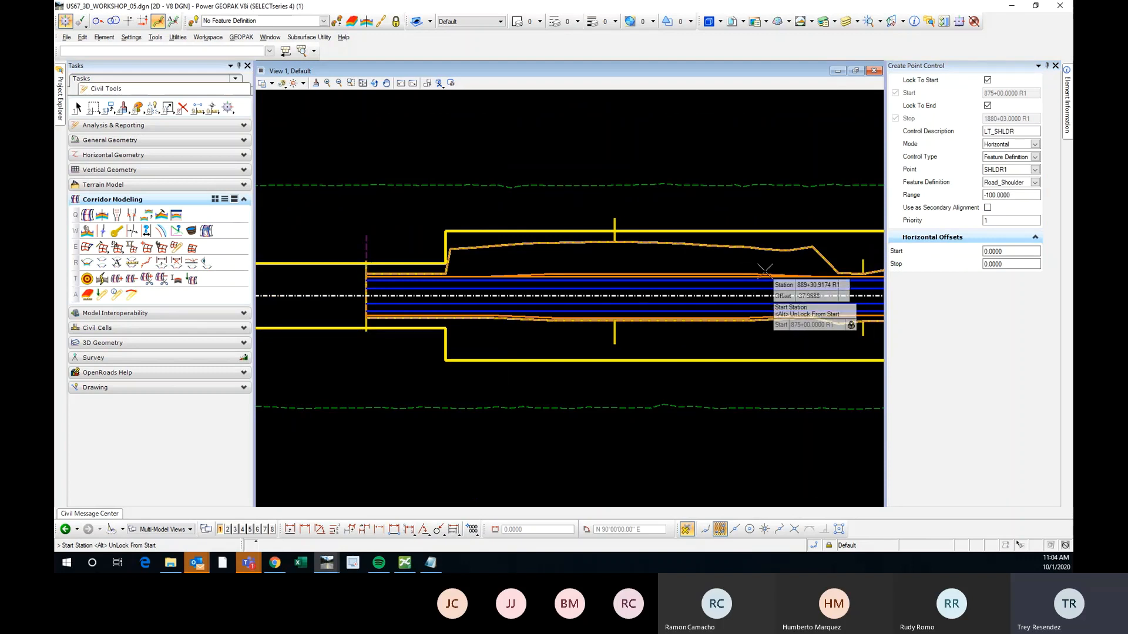
scroll(764, 270, up, 2)
click(983, 196)
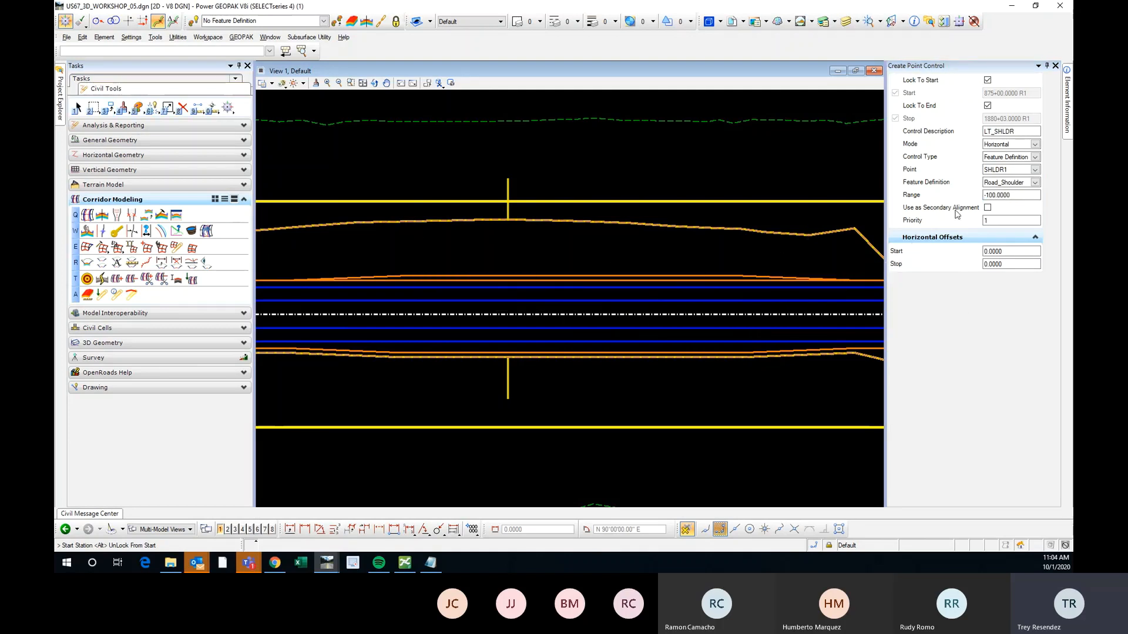
drag(1015, 197, 995, 196)
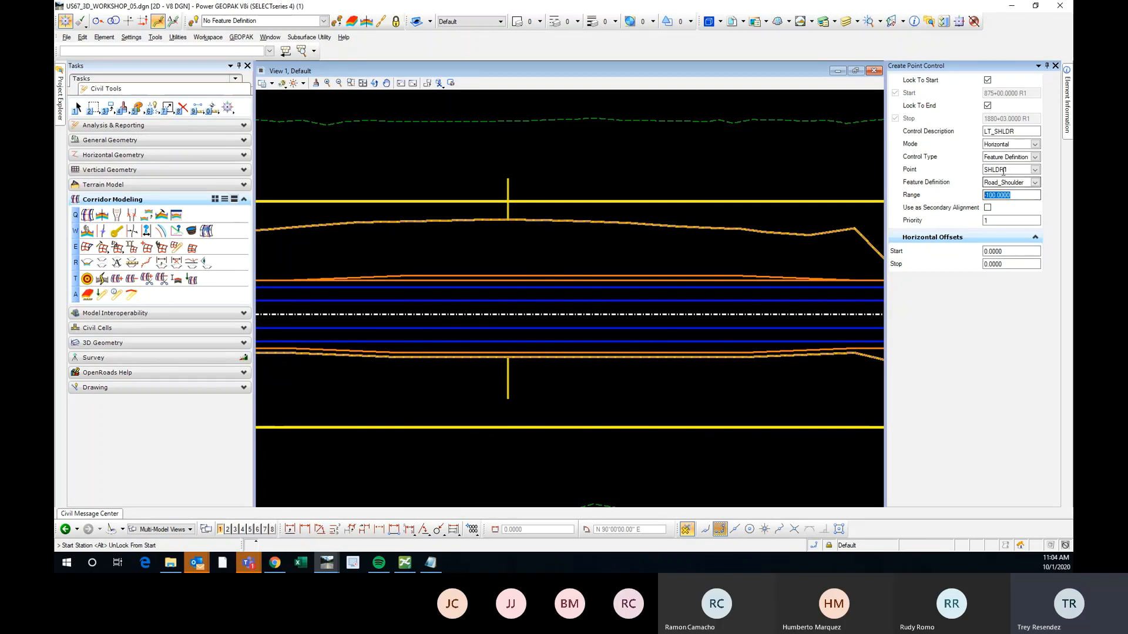
drag(990, 169, 983, 170)
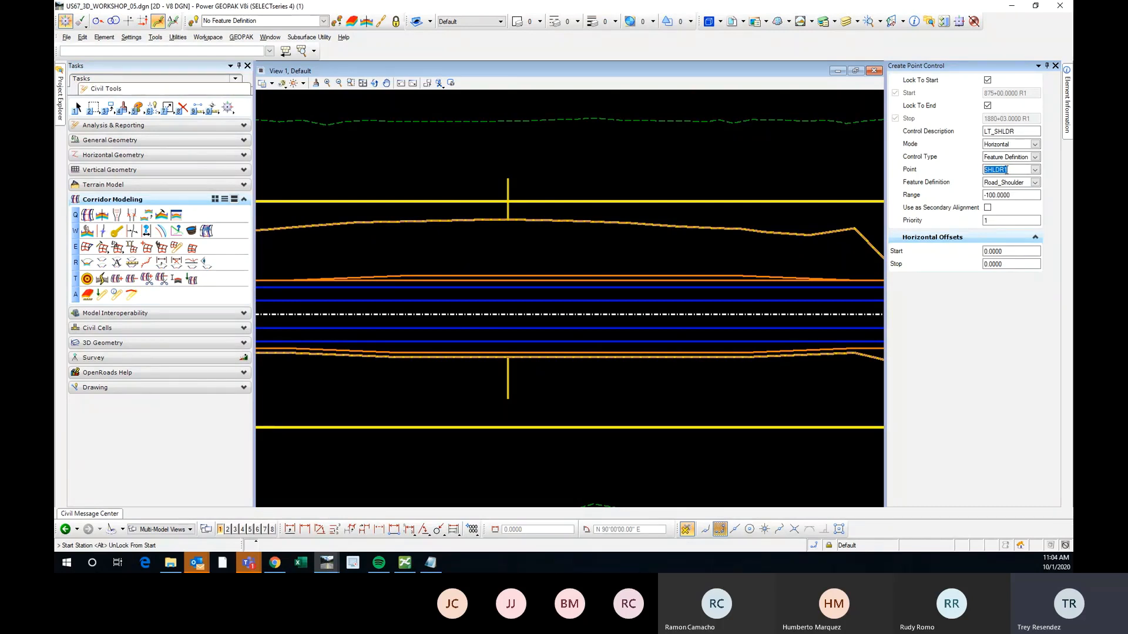
key(Tab)
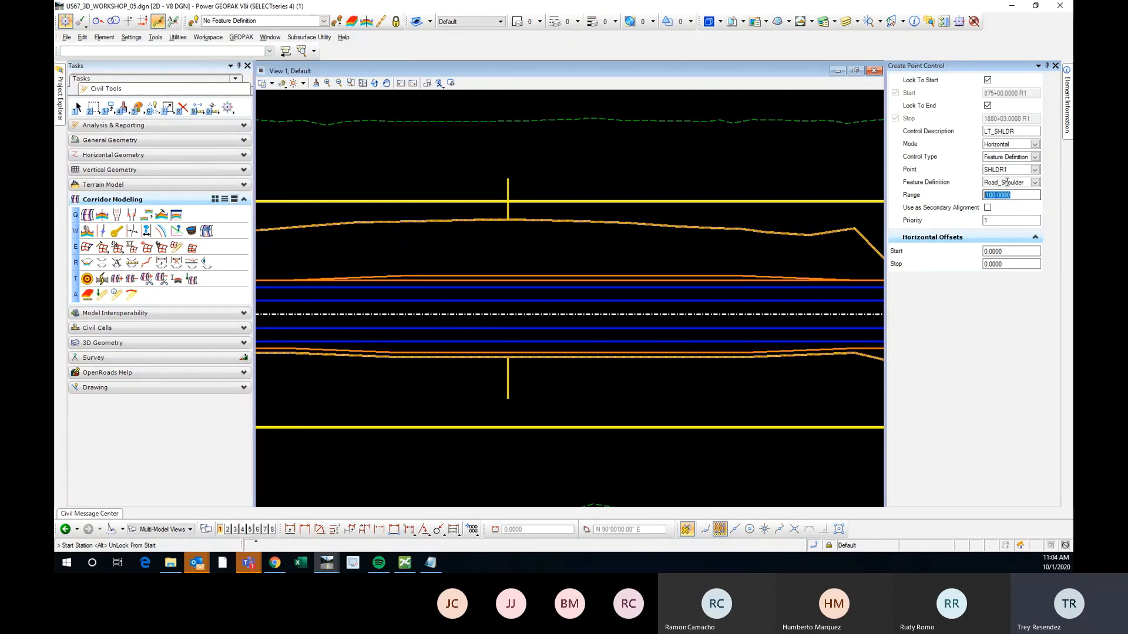
click(1005, 170)
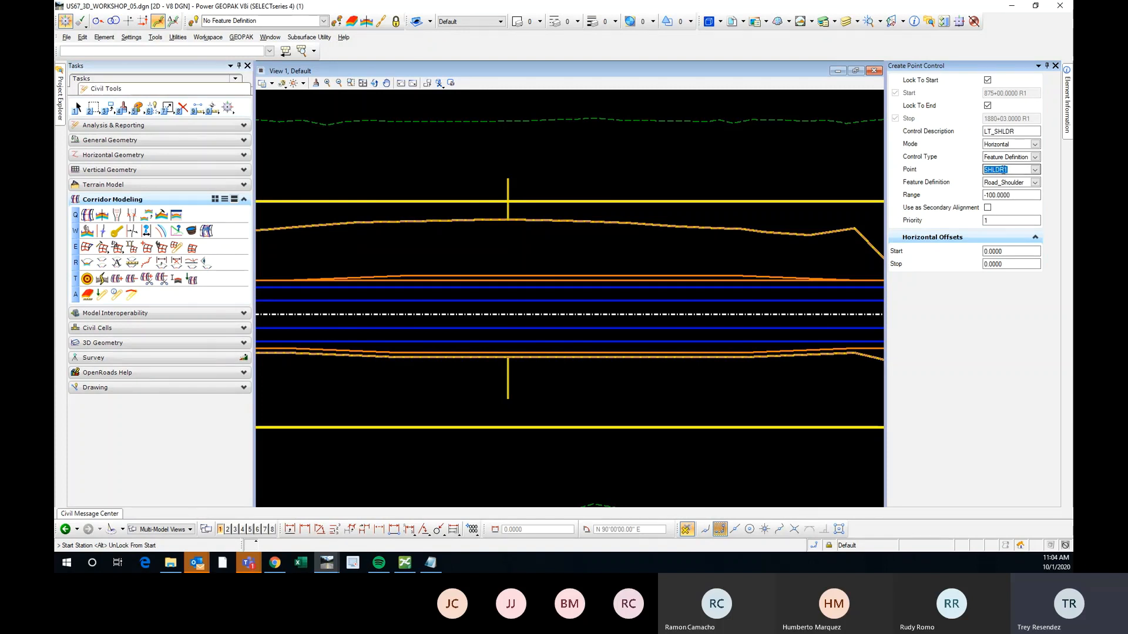
drag(1026, 195, 980, 195)
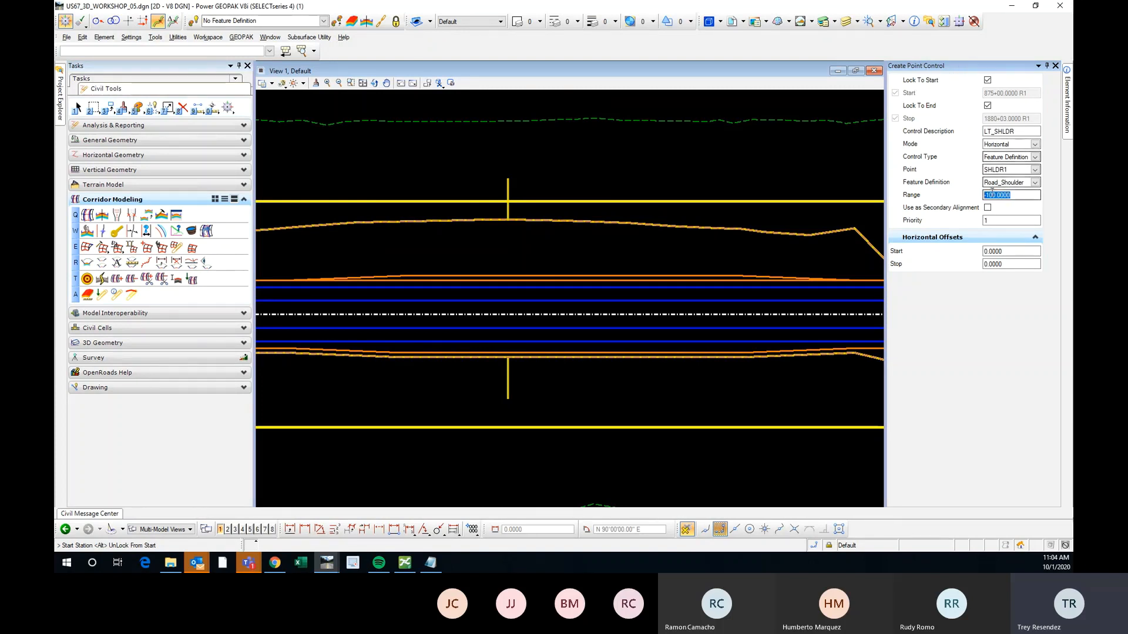
drag(1000, 169, 991, 194)
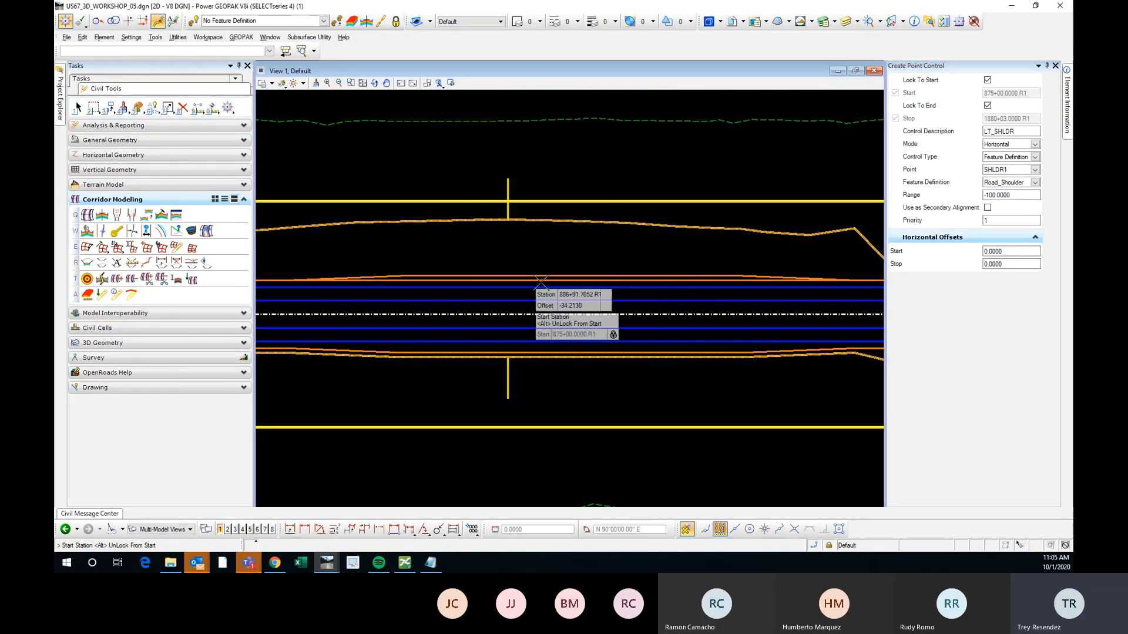
scroll(603, 252, down, 5)
scroll(577, 253, up, 5)
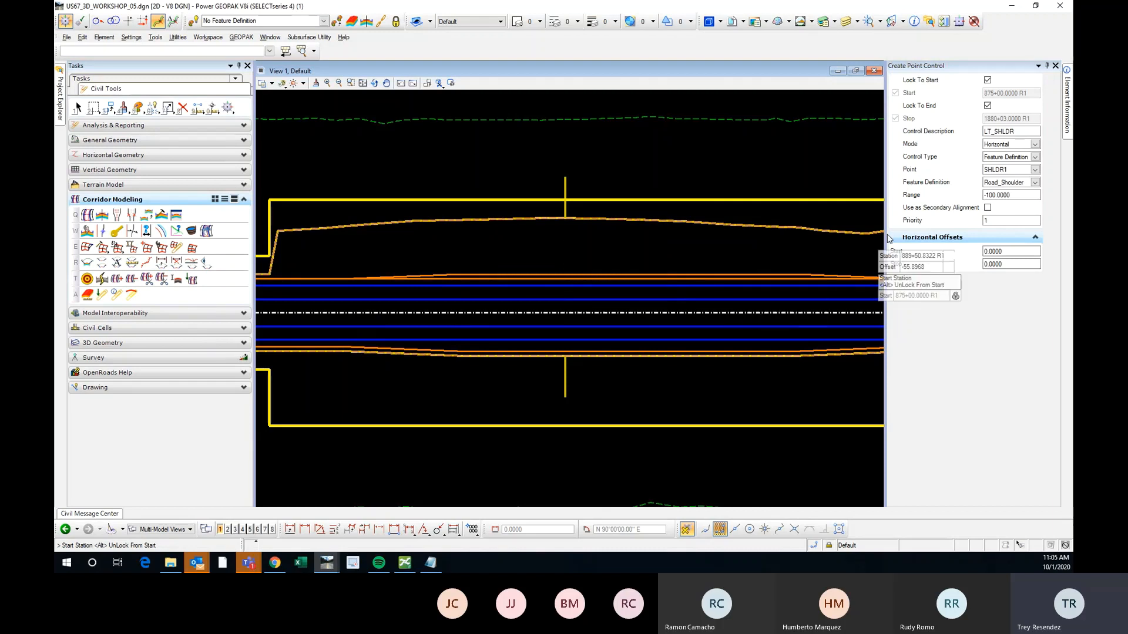
double_click(1007, 171)
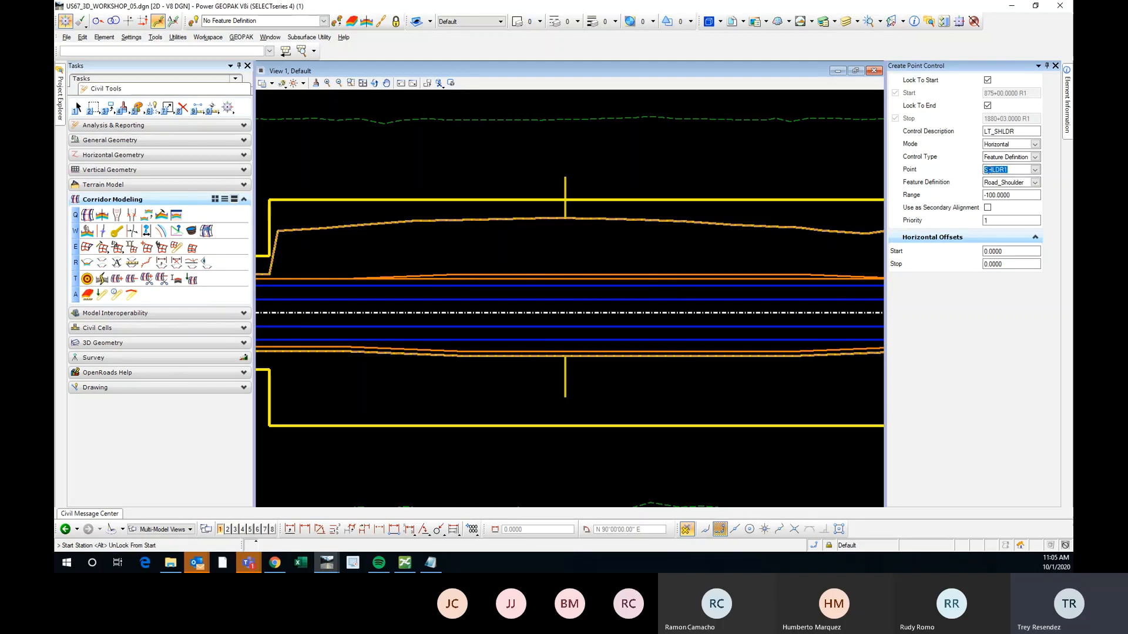
key(Escape)
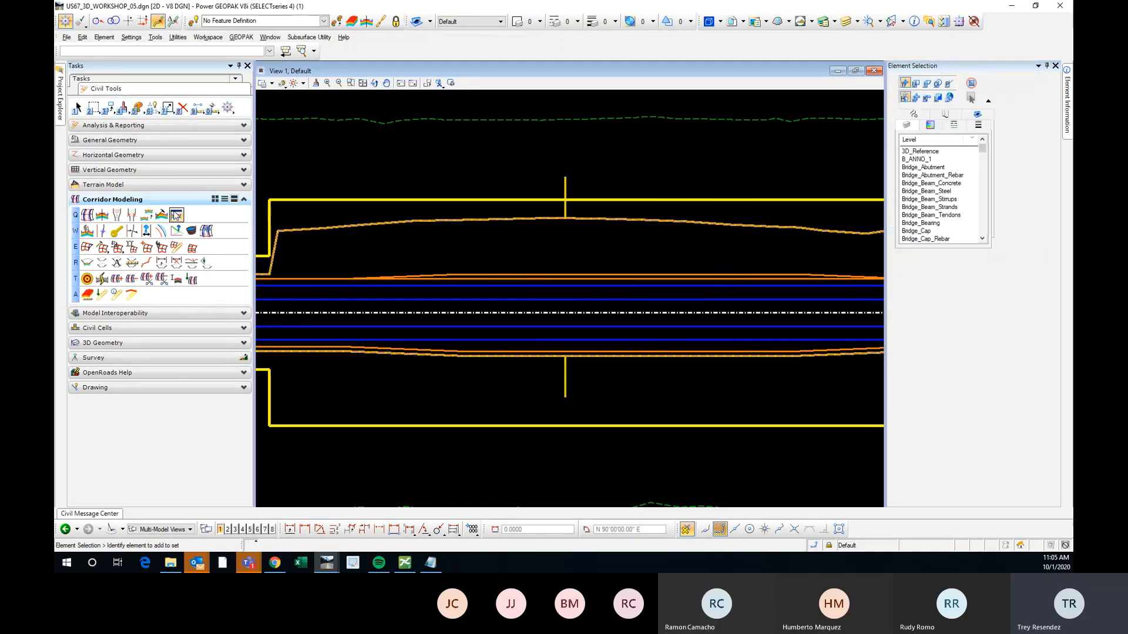
Step: Examine the feature definition, offset and constraints of point SHLDR1 in New Template2, then close the template editor
click(161, 215)
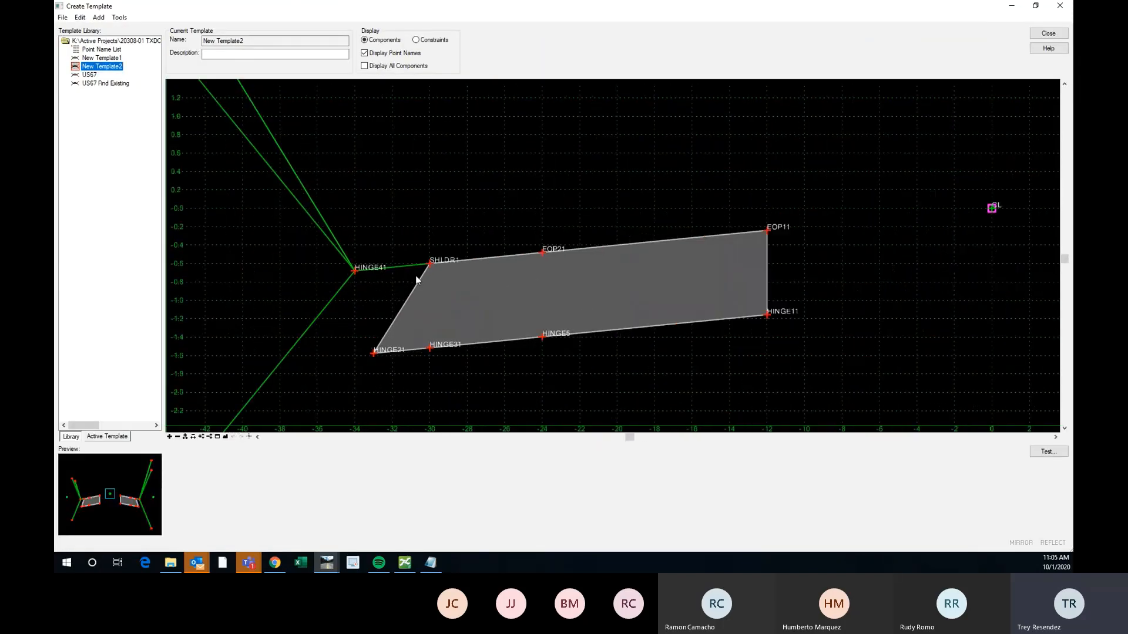
scroll(414, 276, down, 1)
scroll(438, 278, down, 1)
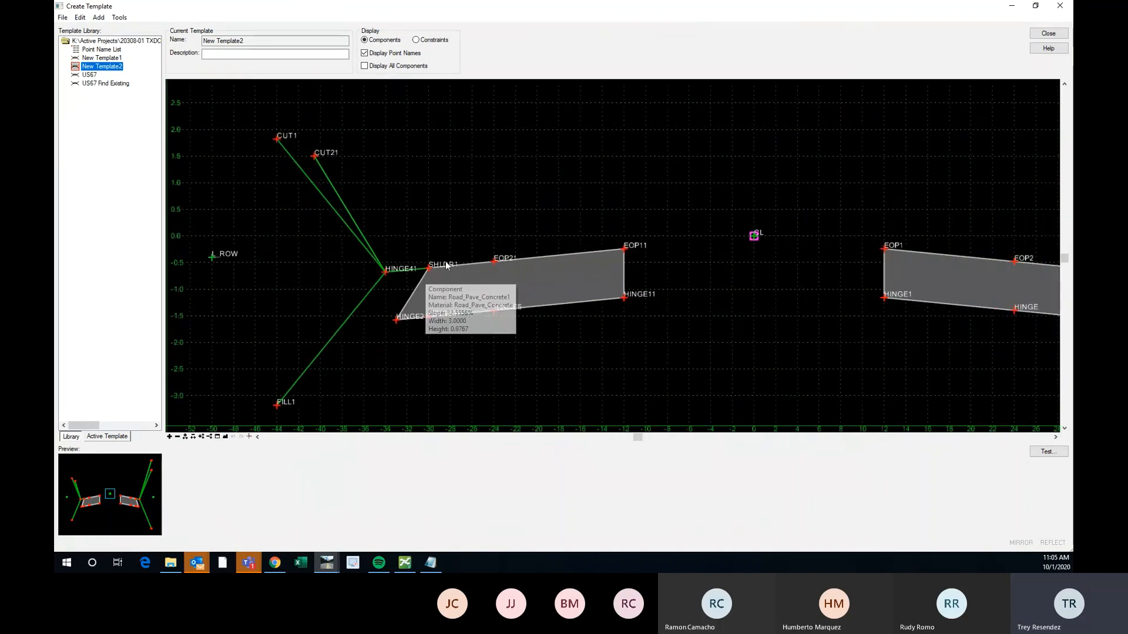
scroll(708, 244, down, 2)
scroll(514, 264, up, 3)
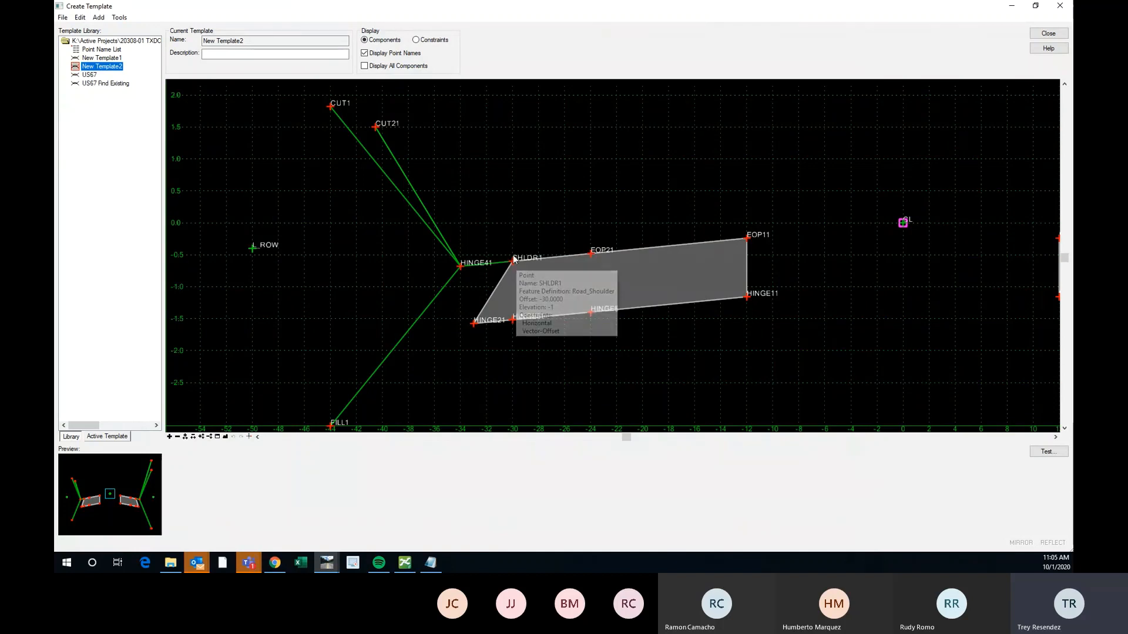
scroll(392, 266, down, 2)
scroll(498, 273, up, 1)
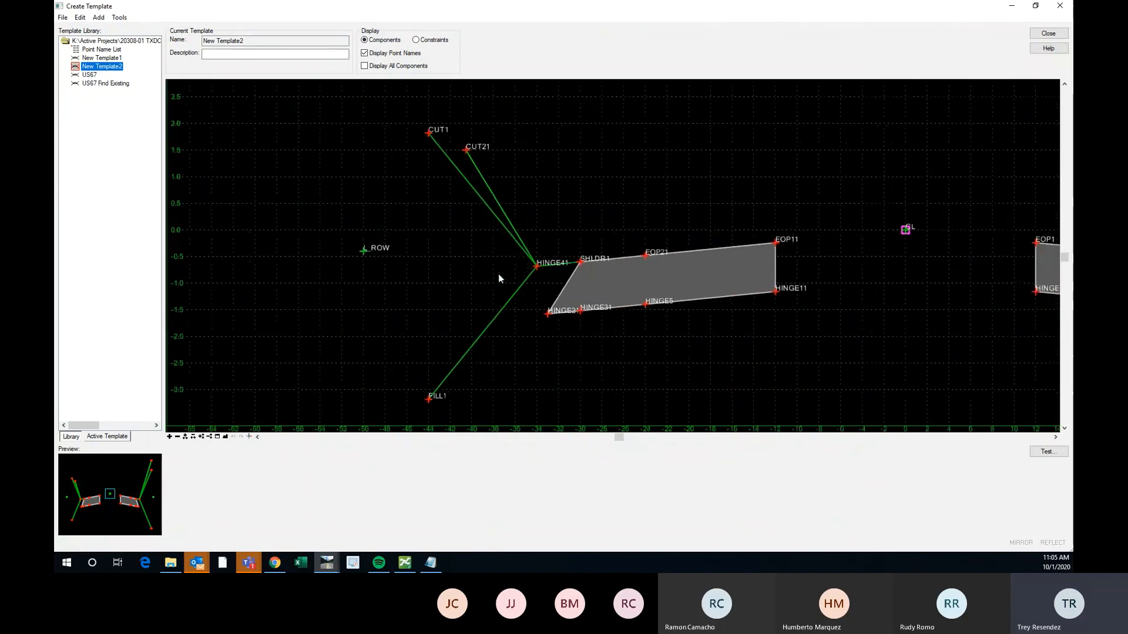
scroll(583, 262, up, 1)
mouse_move(579, 263)
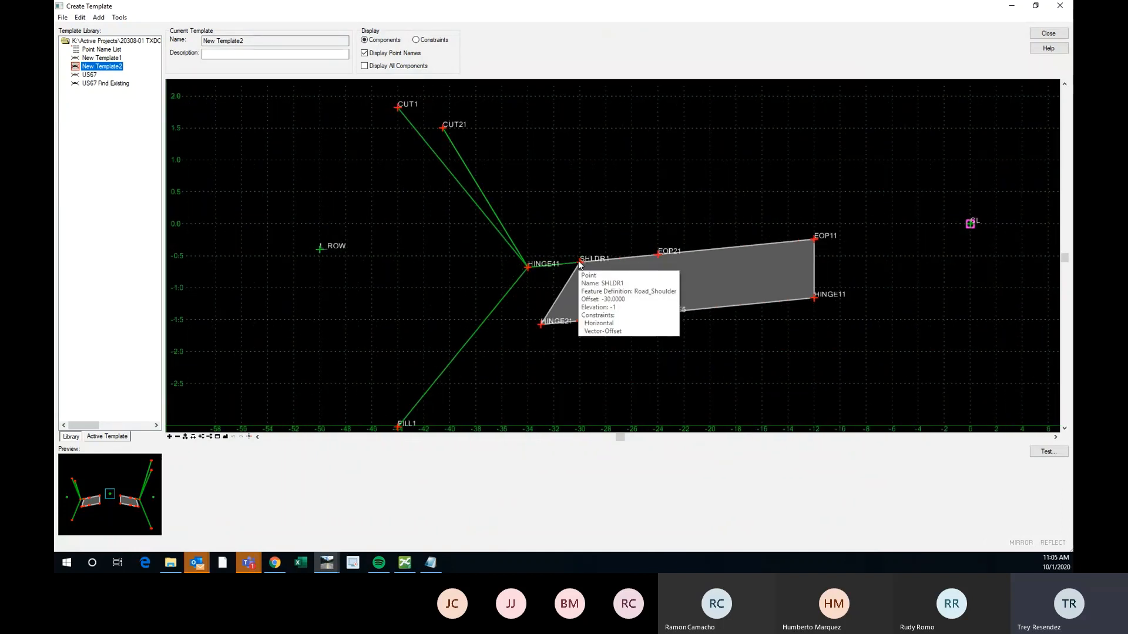
scroll(576, 265, down, 1)
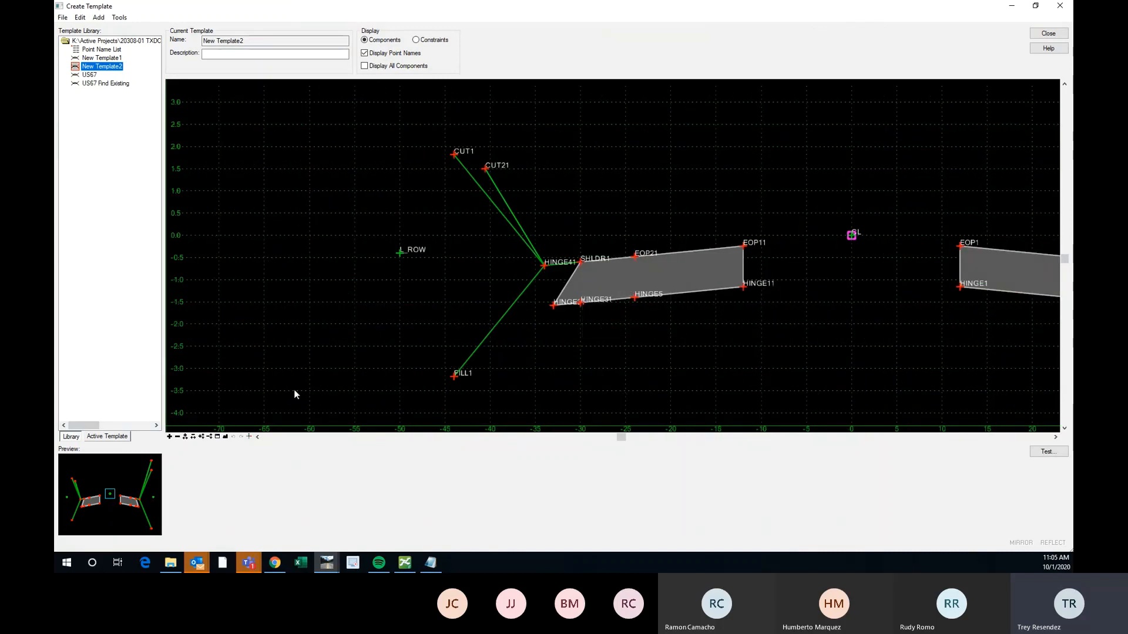
scroll(534, 284, up, 2)
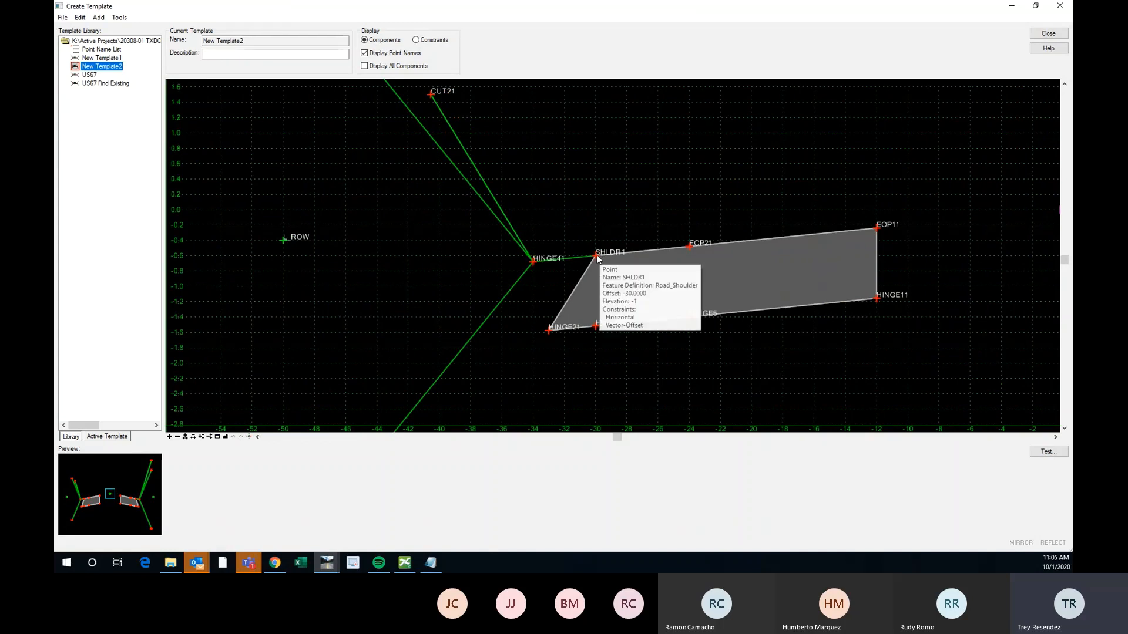
scroll(600, 259, up, 1)
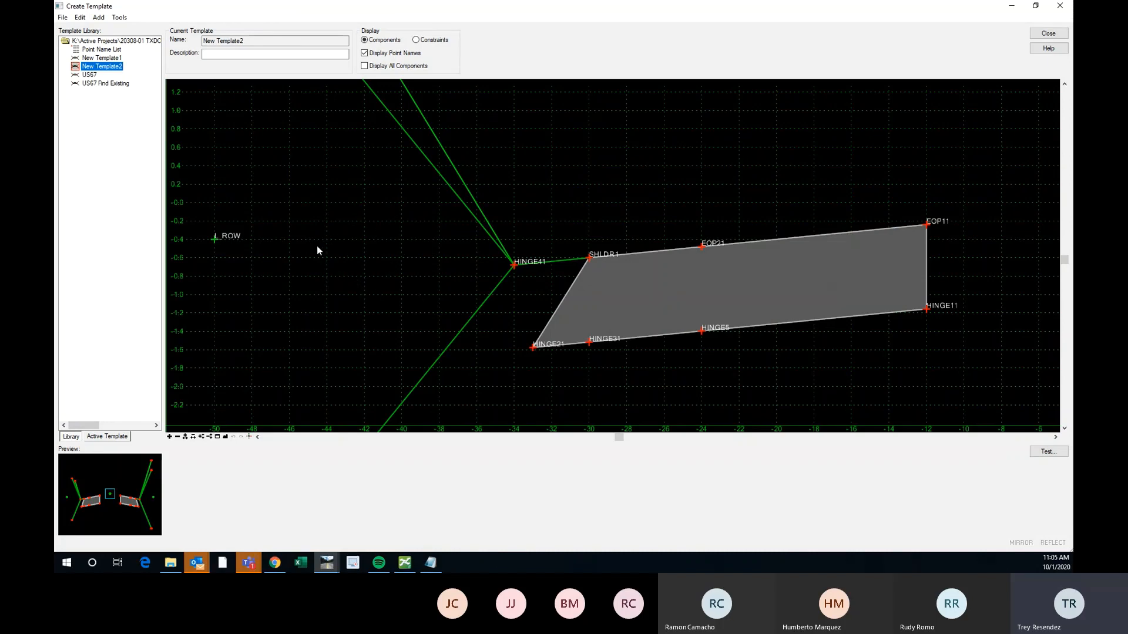
scroll(344, 317, down, 2)
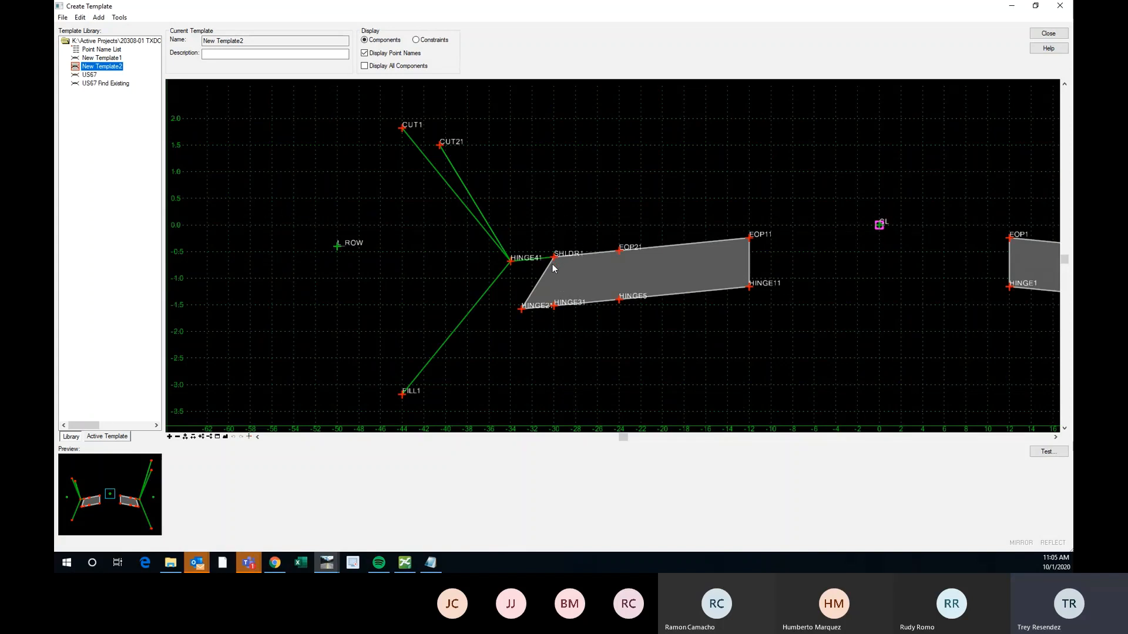
scroll(447, 268, up, 1)
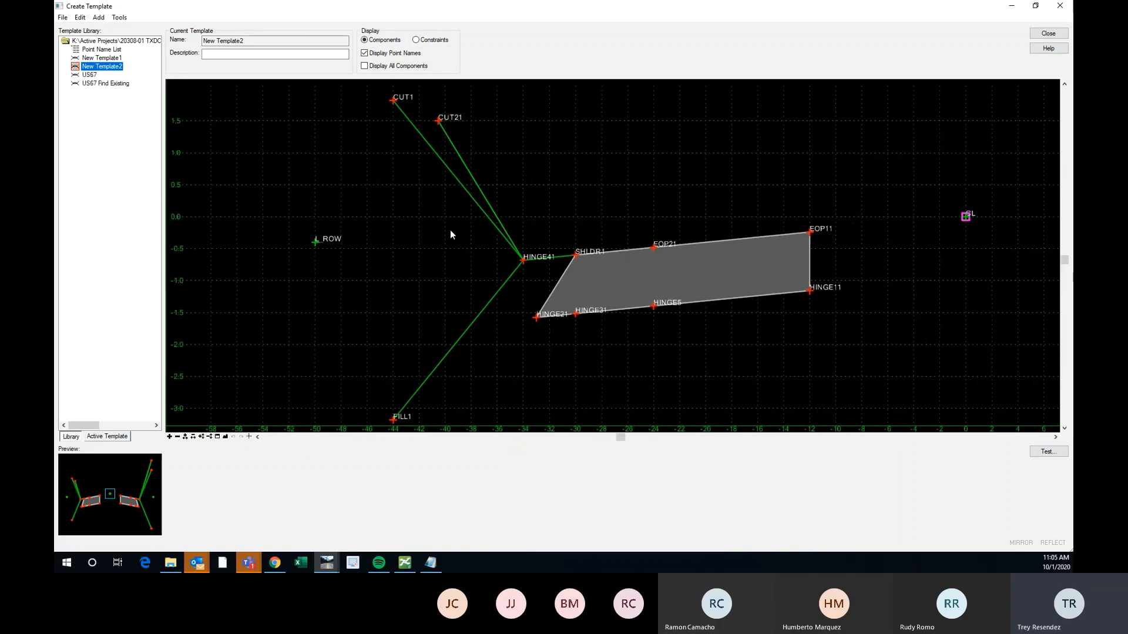
scroll(441, 291, down, 1)
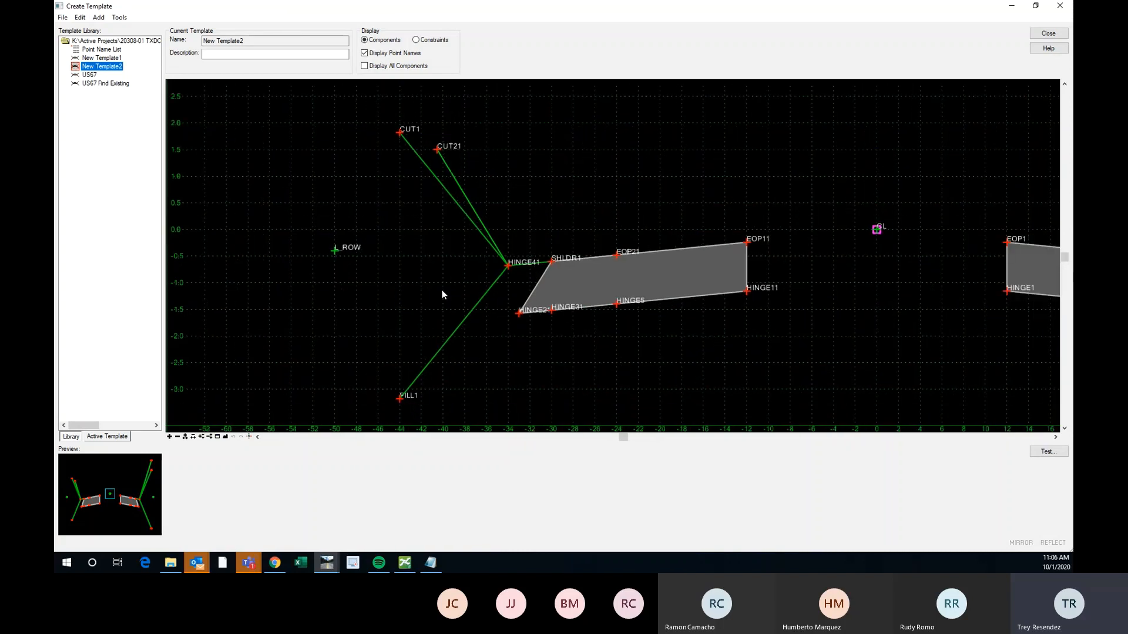
click(1048, 33)
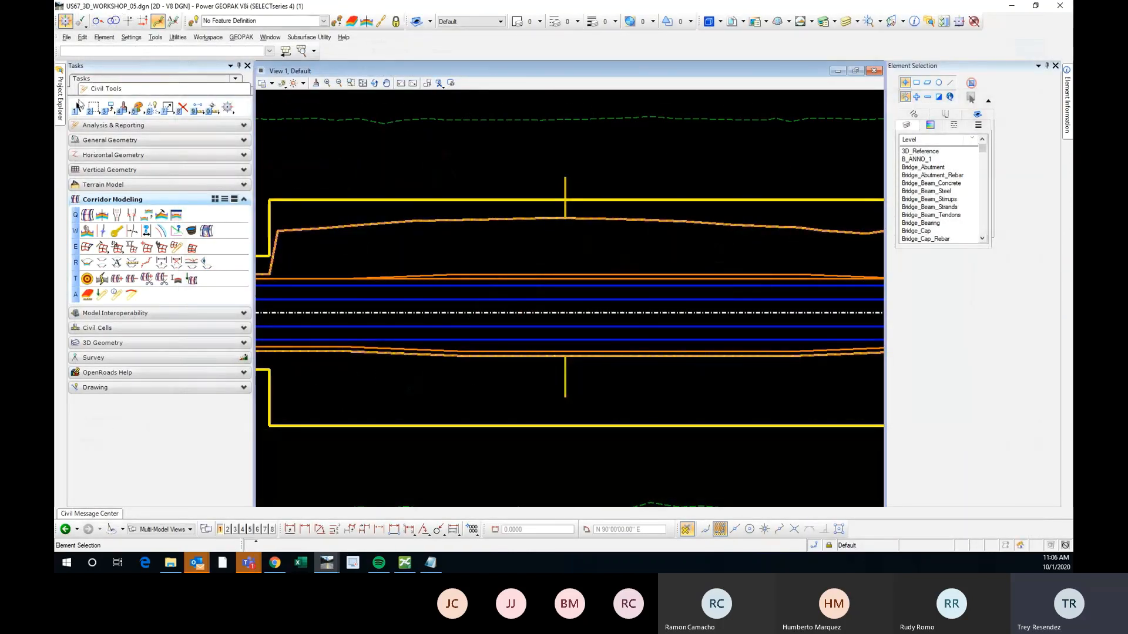
Step: Create the horizontal LT_SHLDR point control on the US67 corridor, with SHLDR1 following Road_Shoulder, range -100, locked to both corridor ends, and zero offsets
click(78, 106)
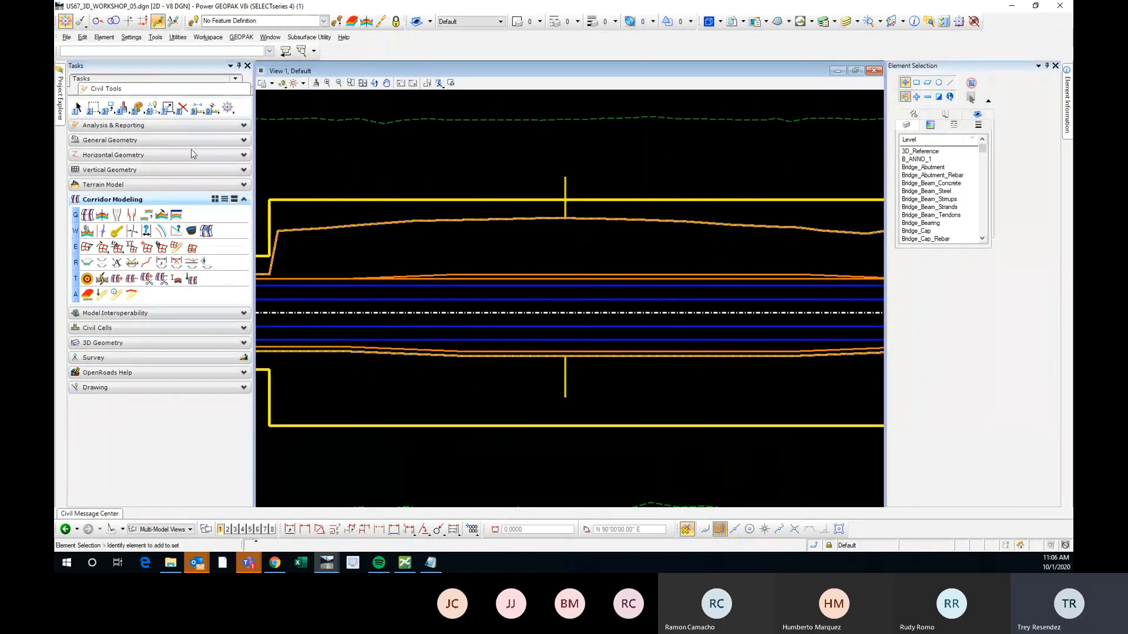
click(102, 231)
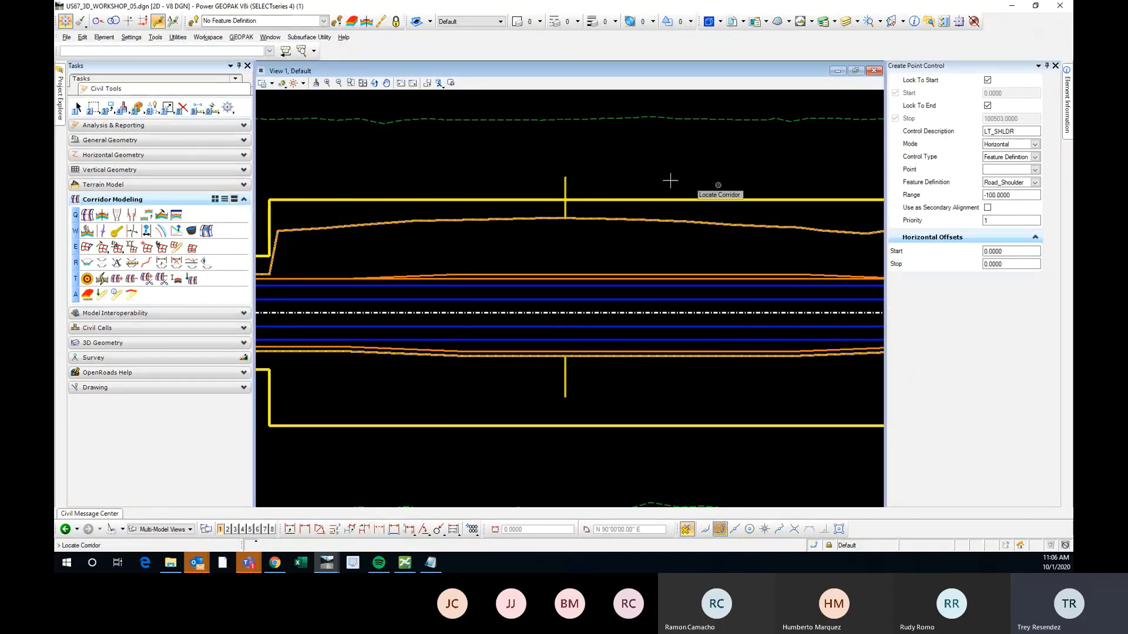
click(564, 184)
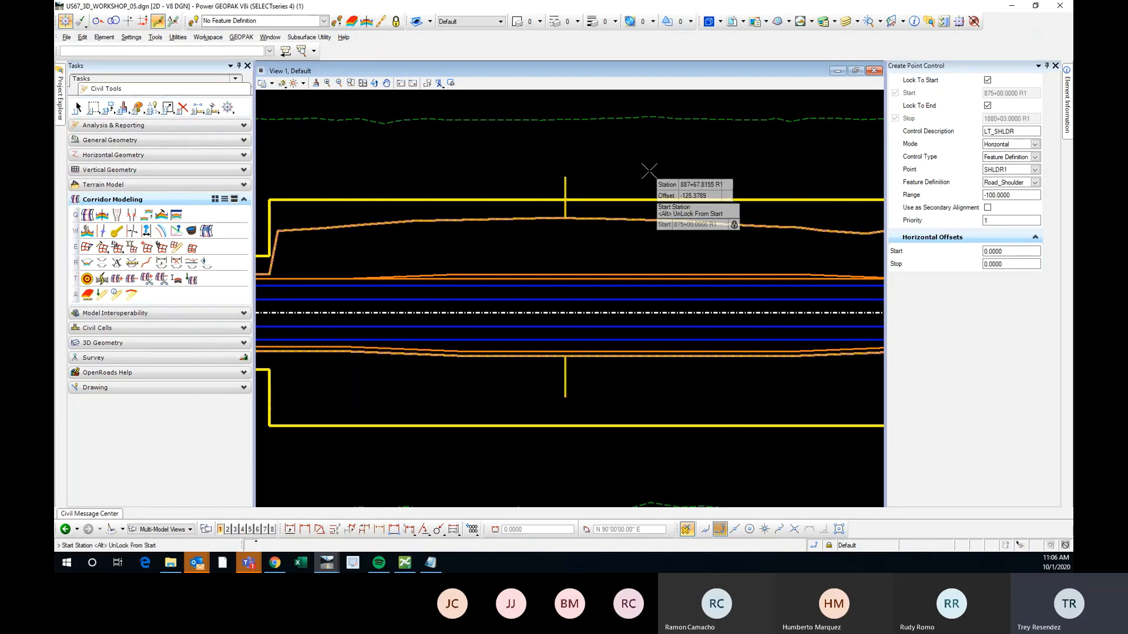
scroll(546, 238, down, 5)
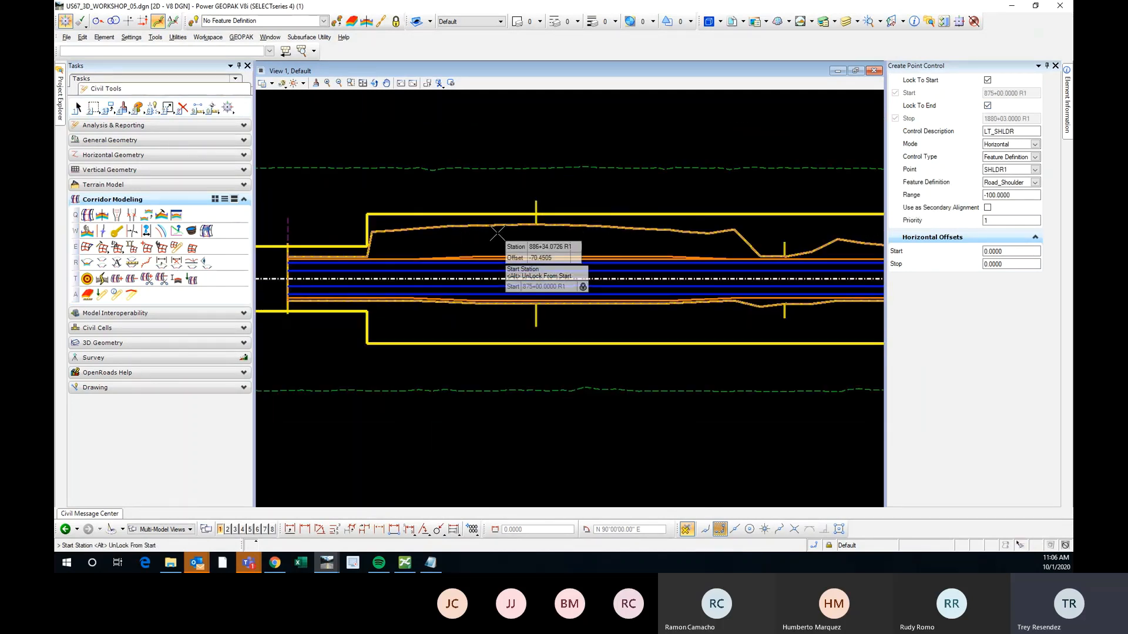
scroll(532, 235, down, 2)
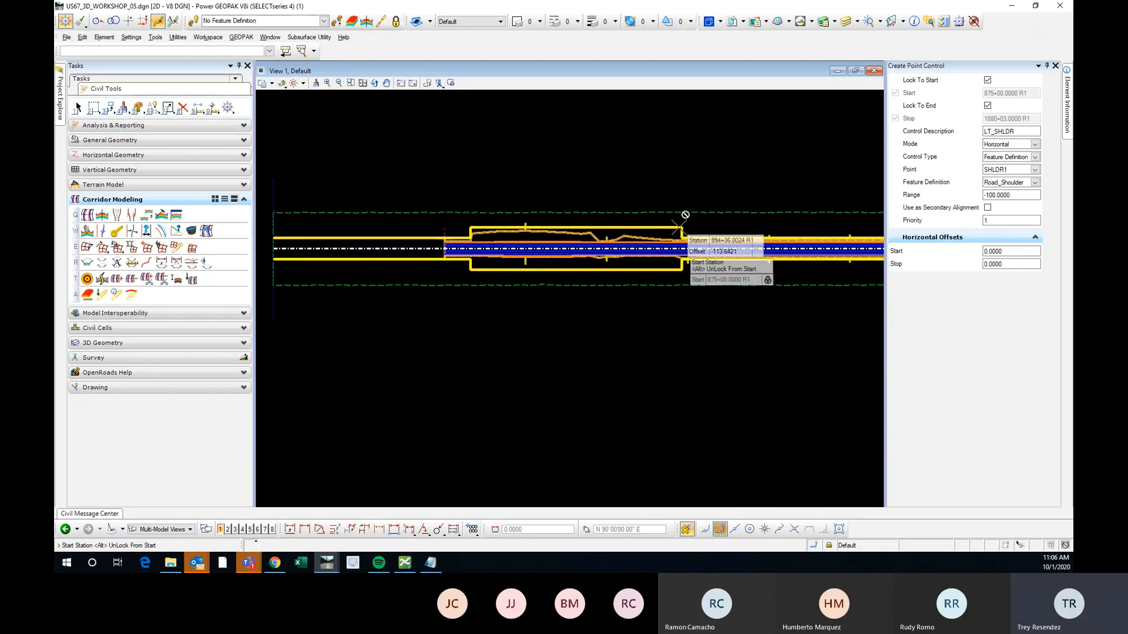
scroll(528, 218, up, 6)
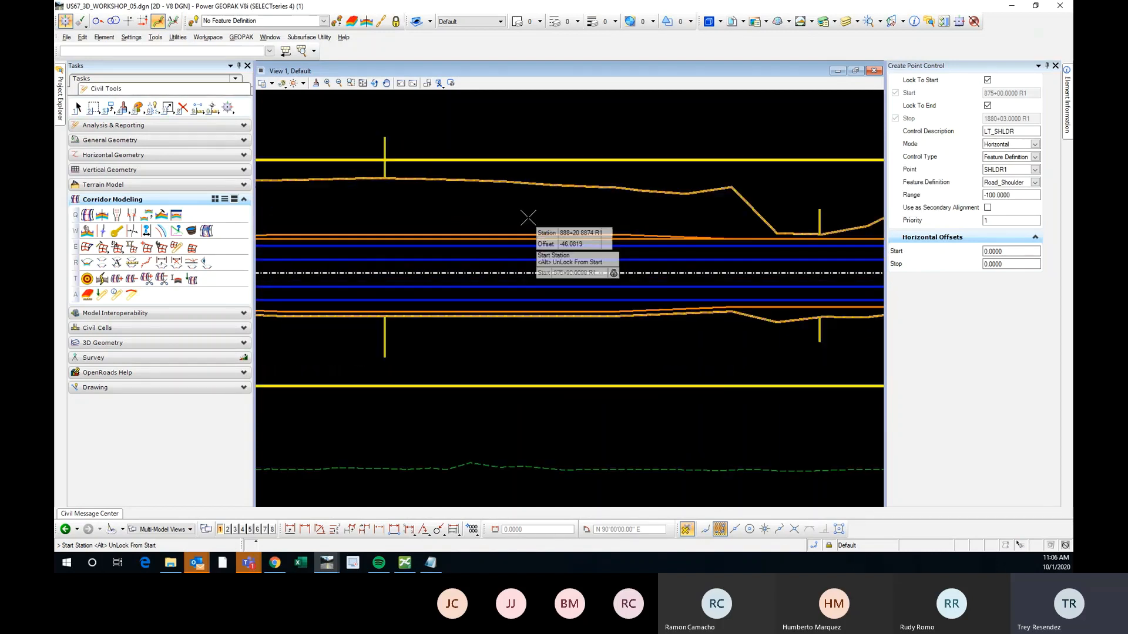
click(558, 212)
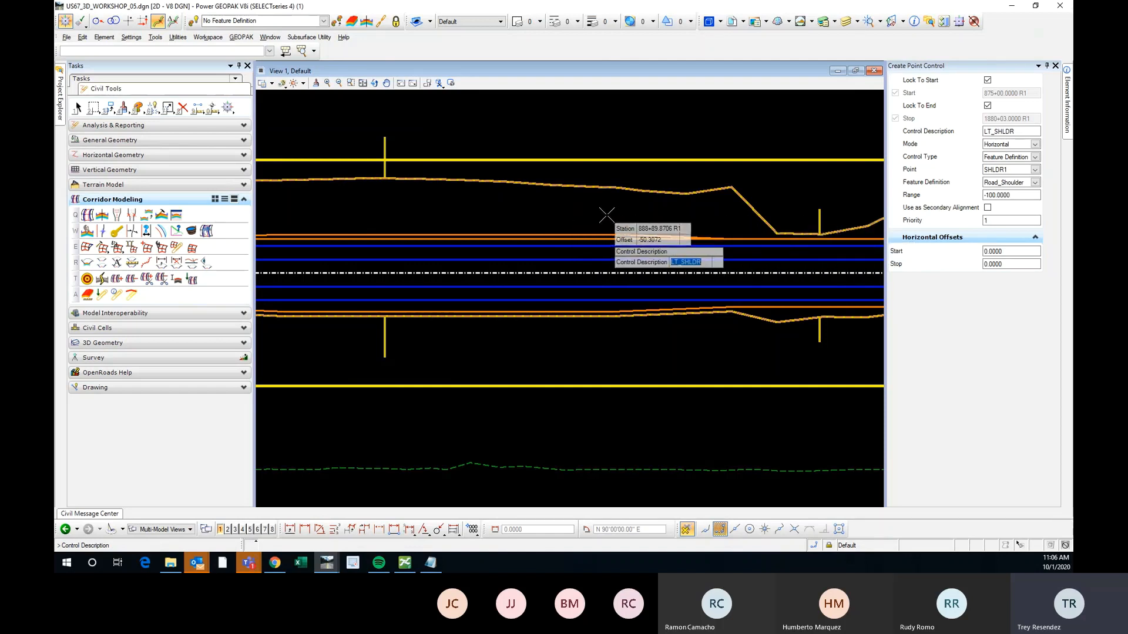
click(607, 215)
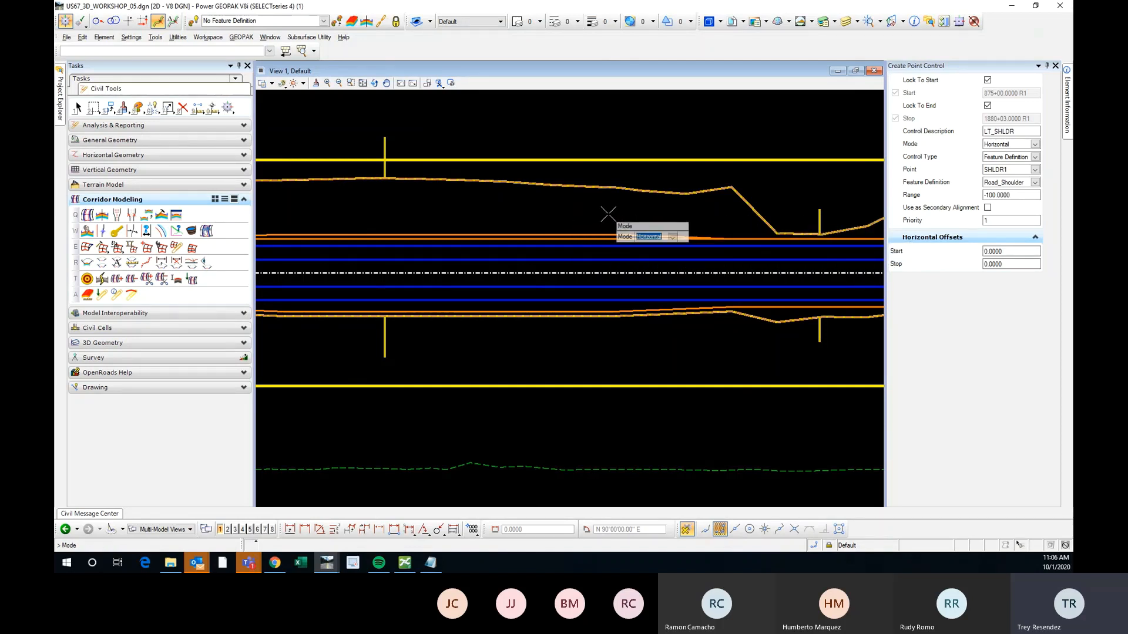
click(608, 214)
click(607, 214)
click(608, 214)
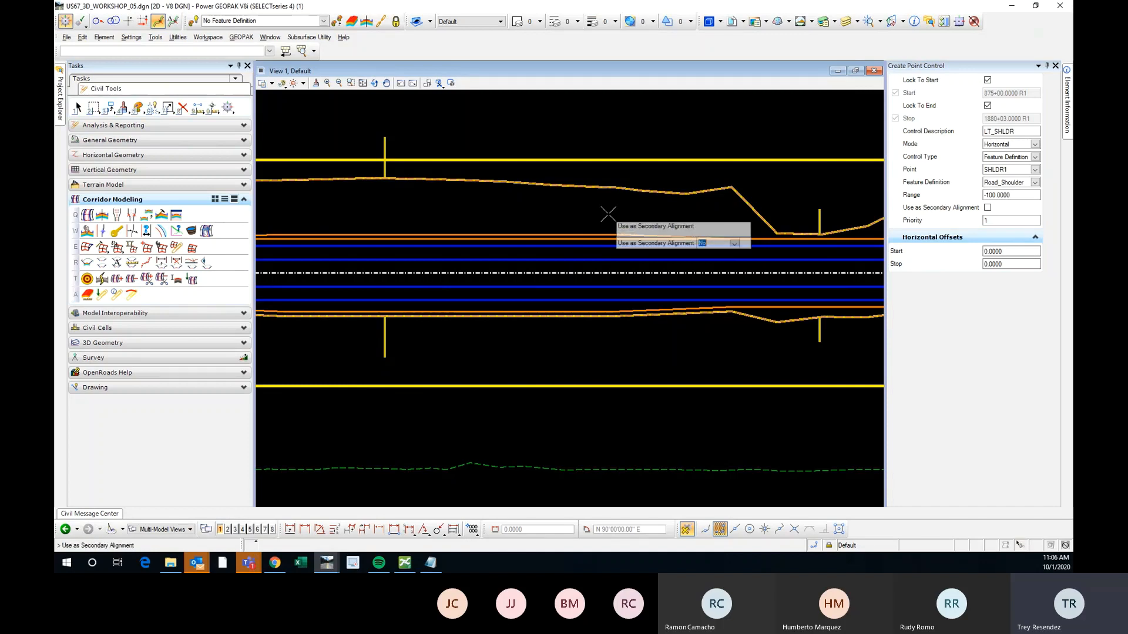
click(607, 215)
click(607, 214)
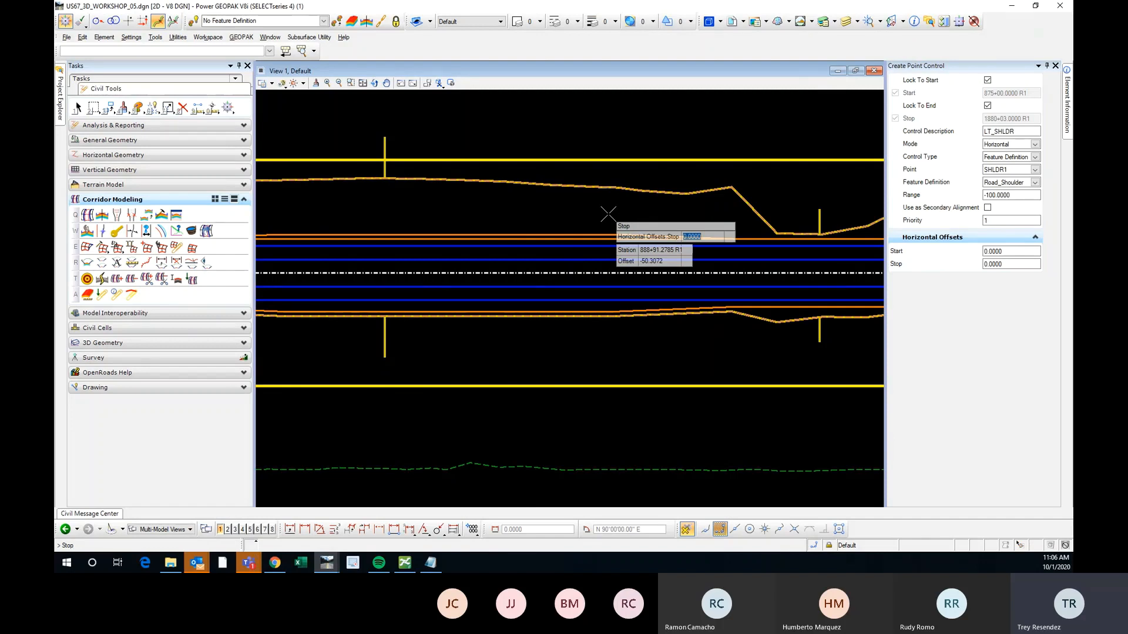
click(608, 214)
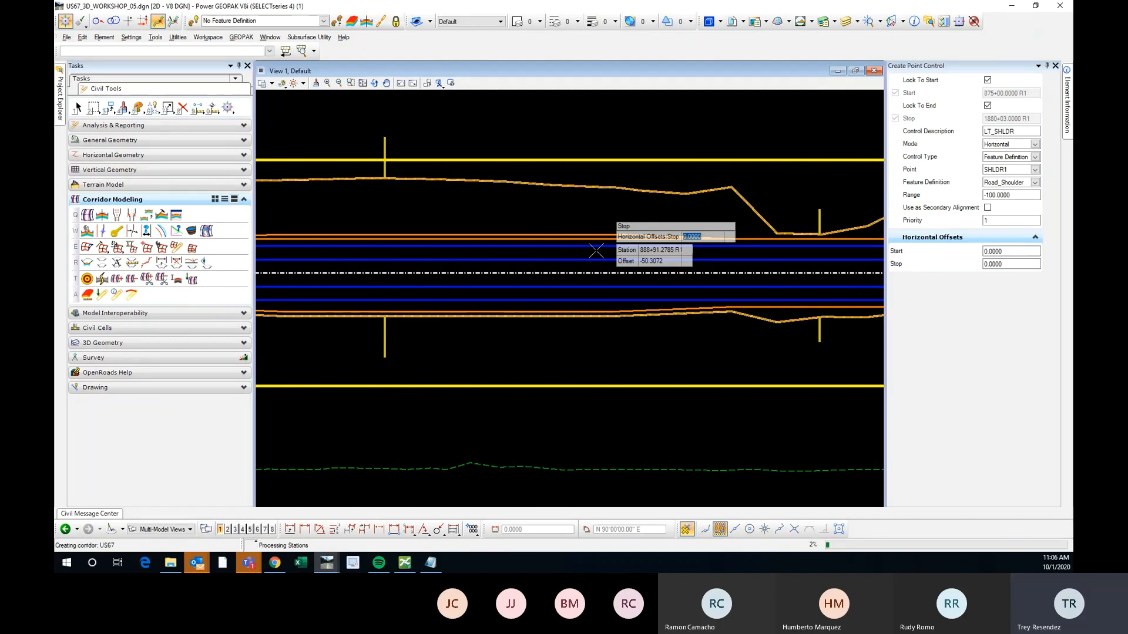
scroll(730, 251, down, 2)
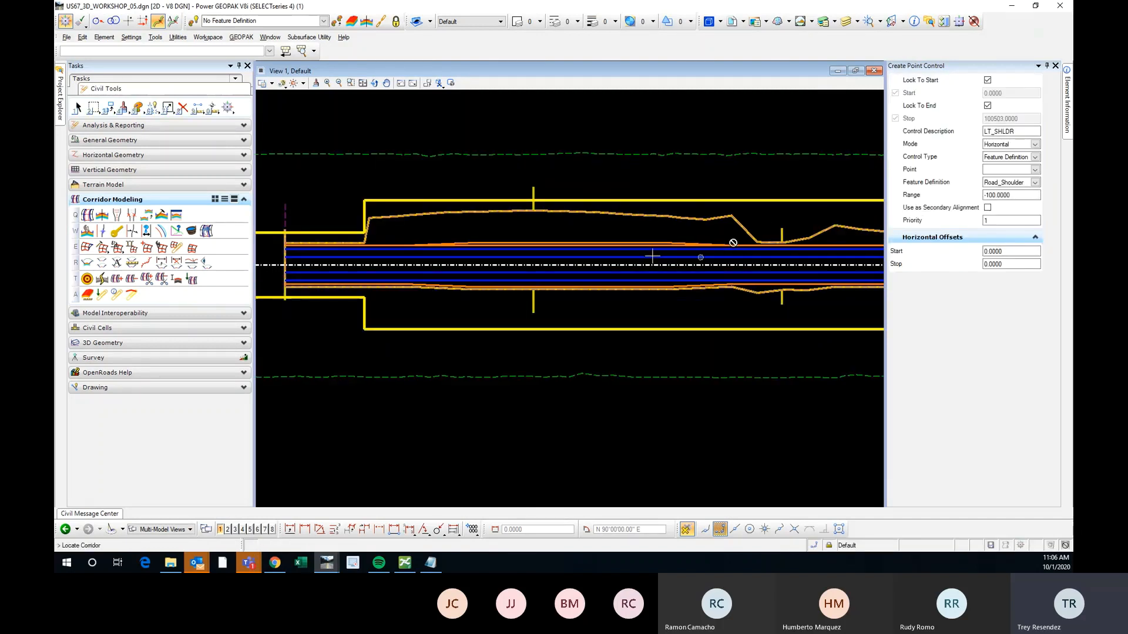
Step: Exit the point control command, auto-hide the tool settings, and inspect the left shoulder widening in plan
key(Escape)
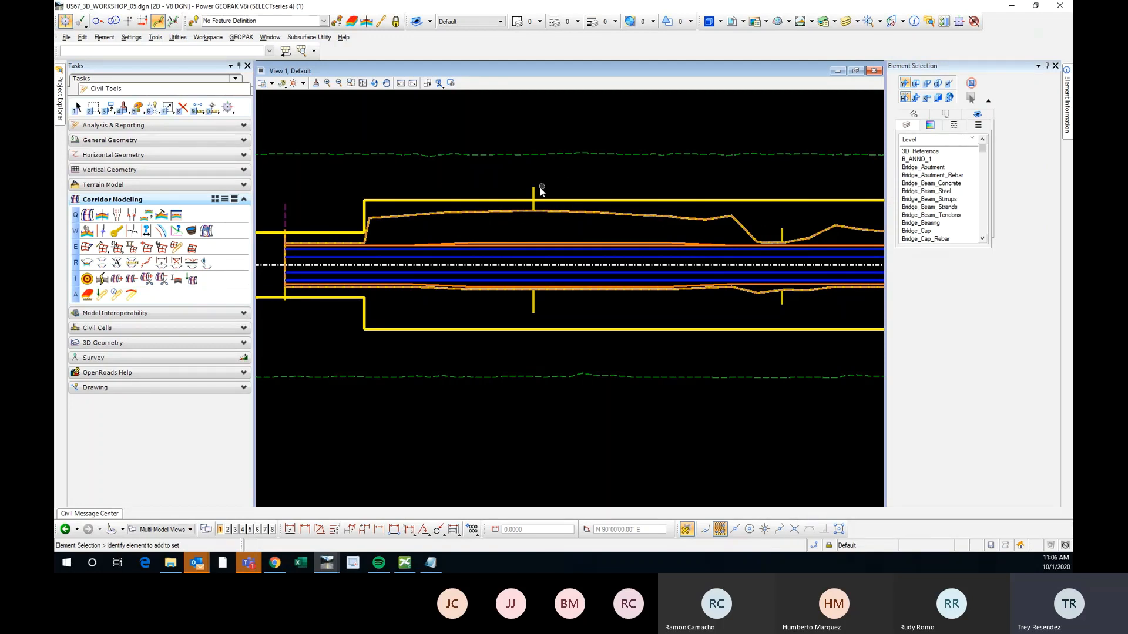
click(1046, 66)
middle_drag(466, 225, 502, 257)
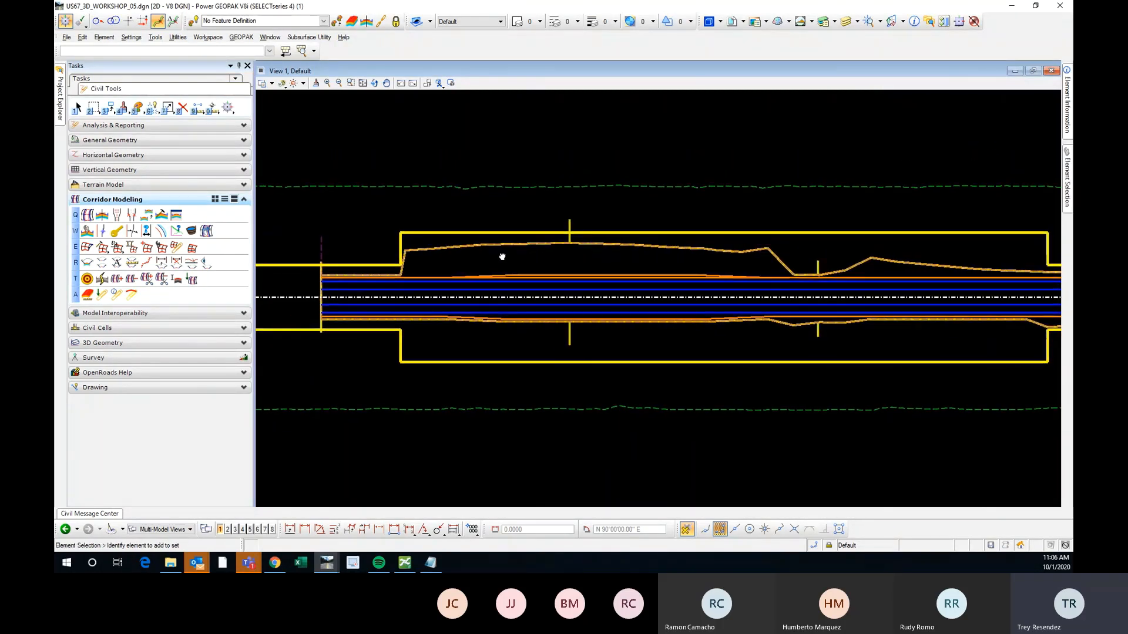
scroll(567, 269, up, 3)
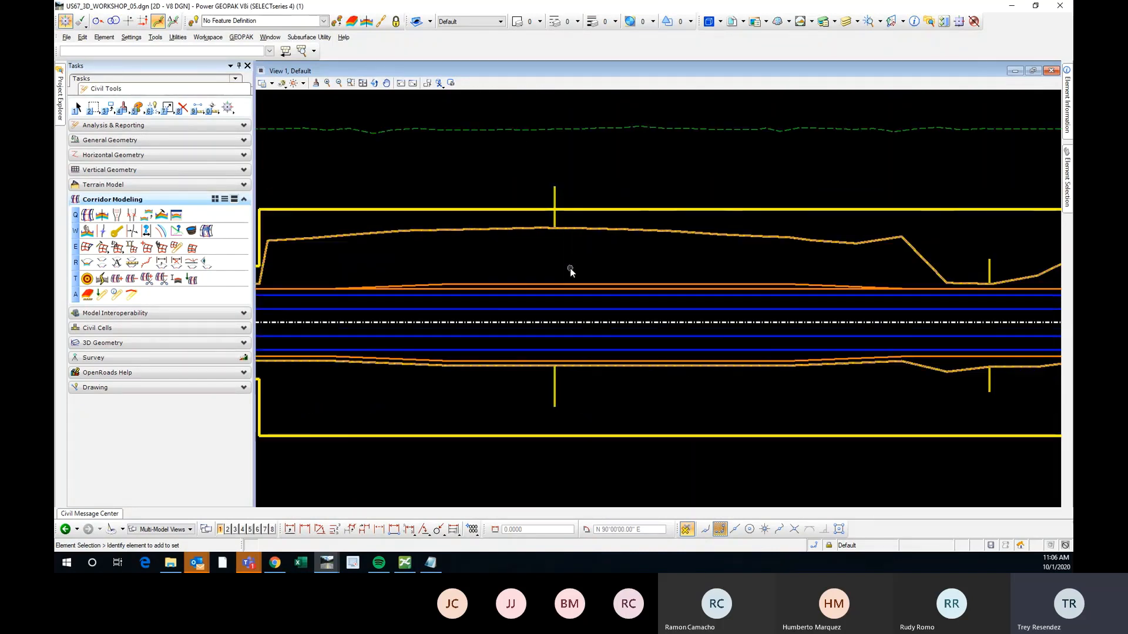
scroll(574, 303, down, 1)
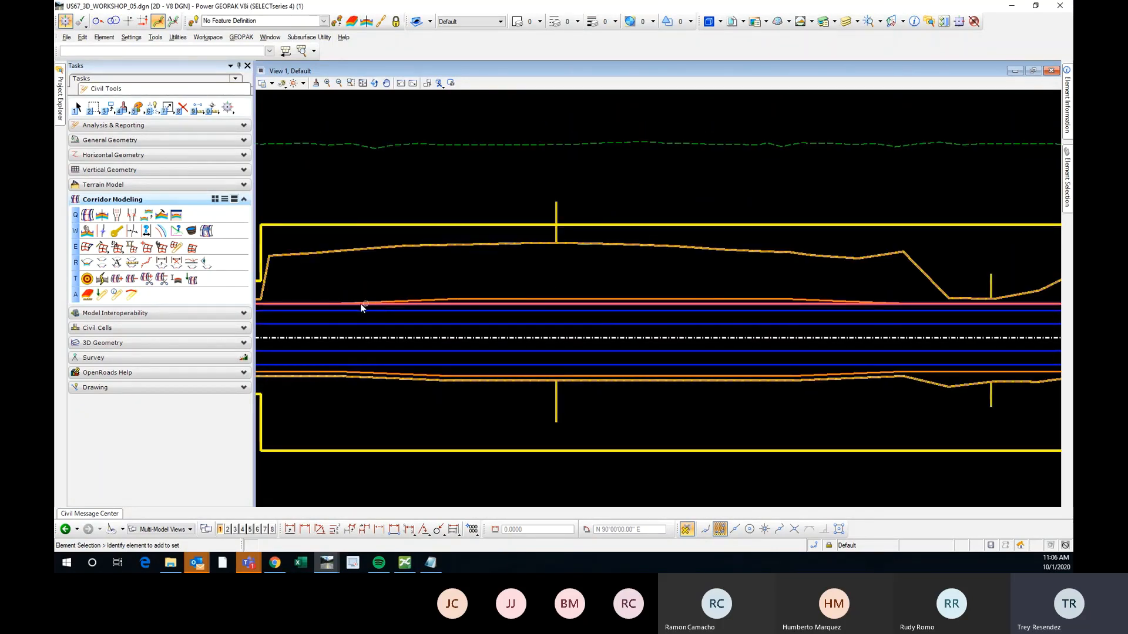
scroll(397, 266, down, 2)
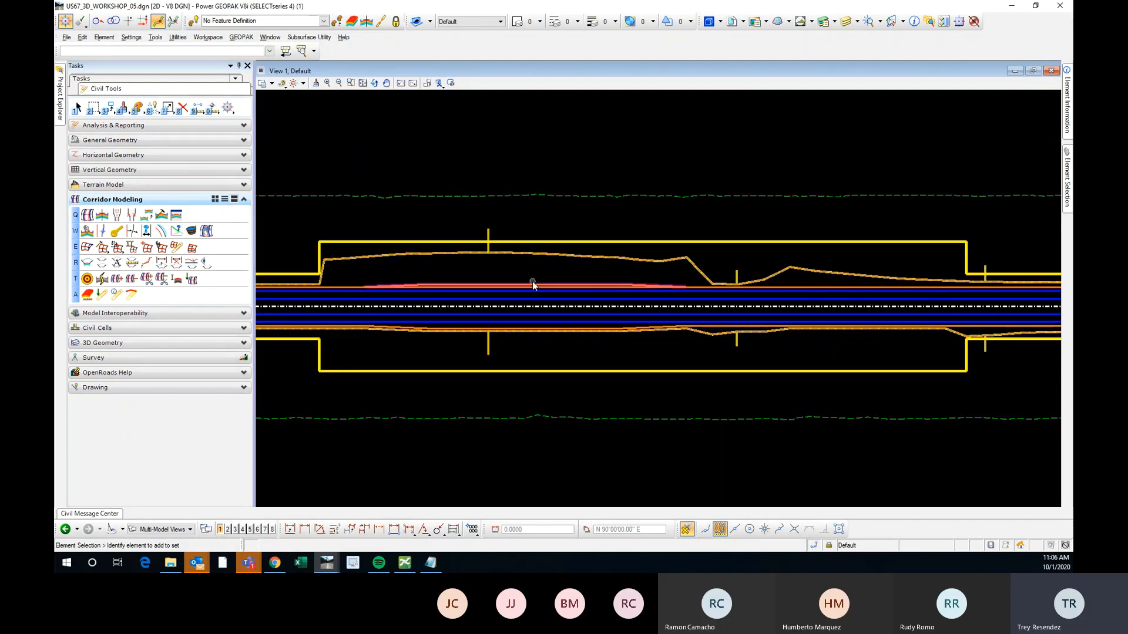
Step: Open a dynamic cross section view of the US67 corridor and arrange it beside the plan view
click(489, 233)
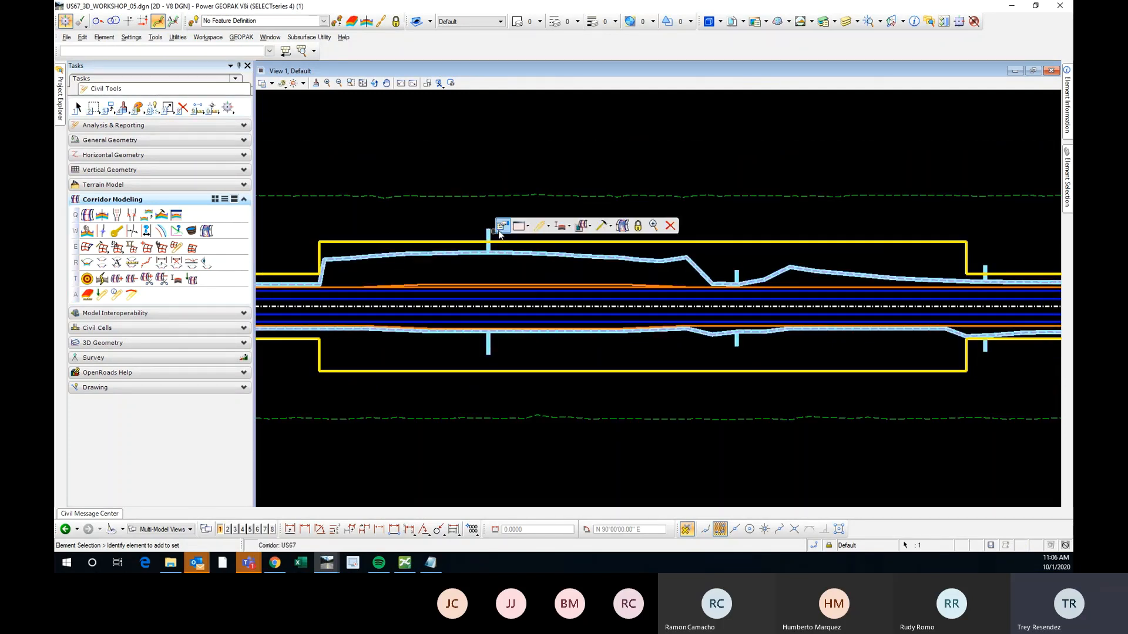
click(520, 226)
click(536, 259)
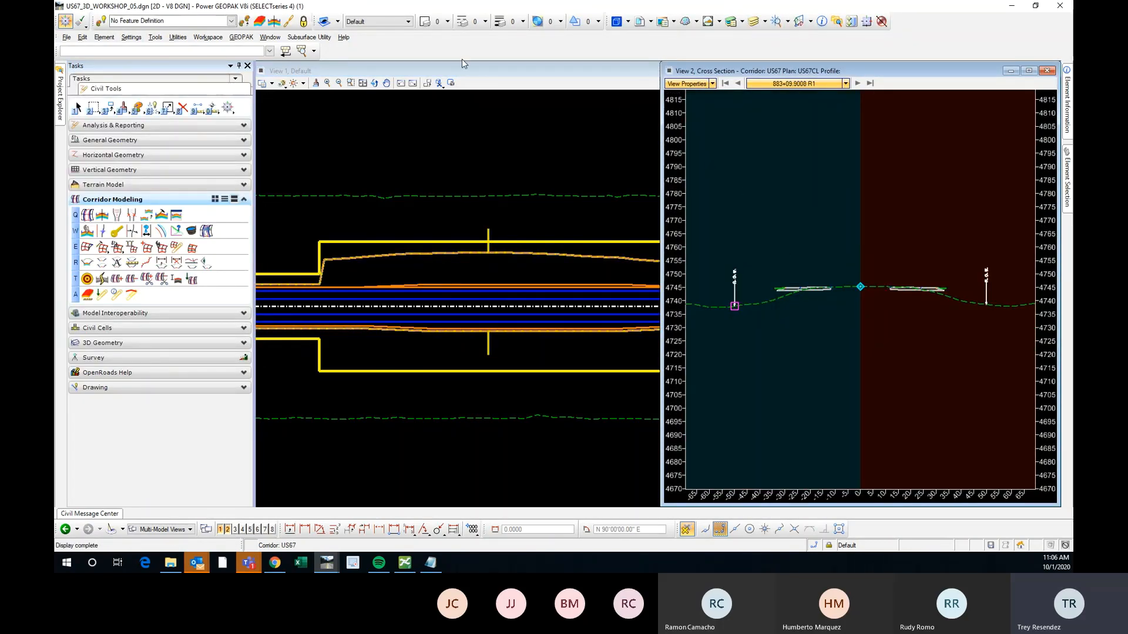
click(271, 37)
click(282, 72)
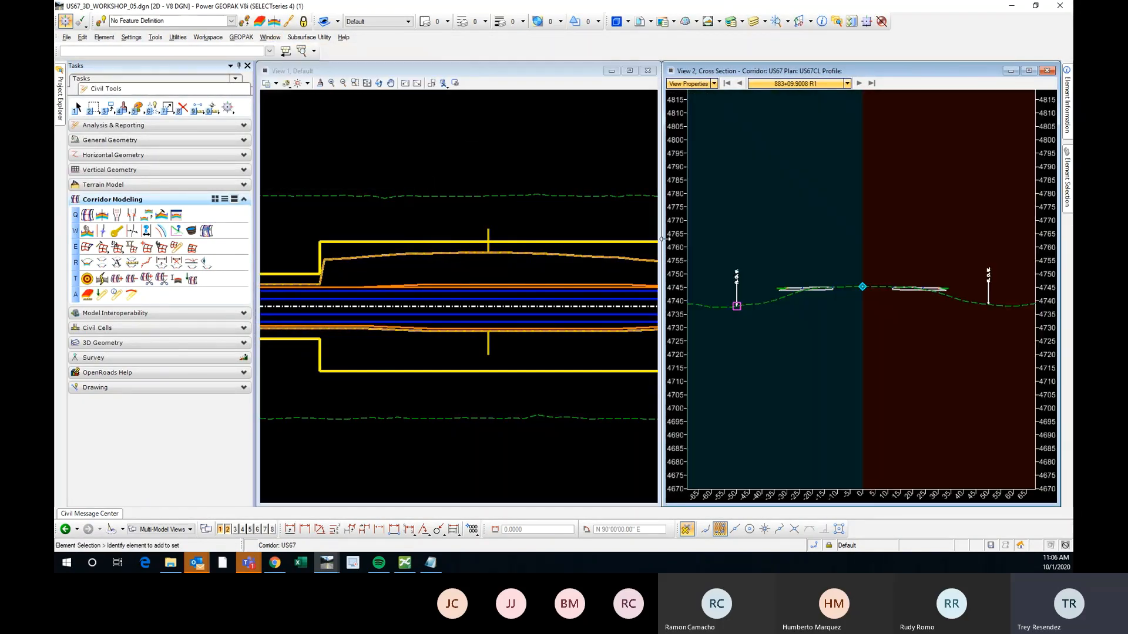
Step: Locate the cross section station by a data point in the widened area in plan, and show the left pavement edge up close
right_click(798, 221)
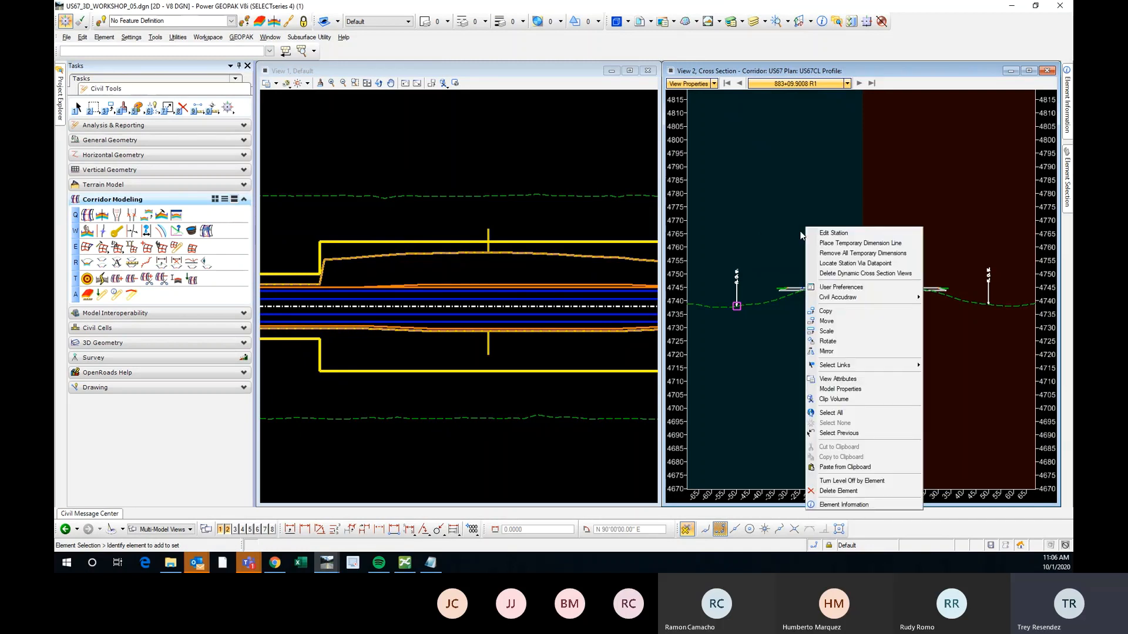
click(849, 264)
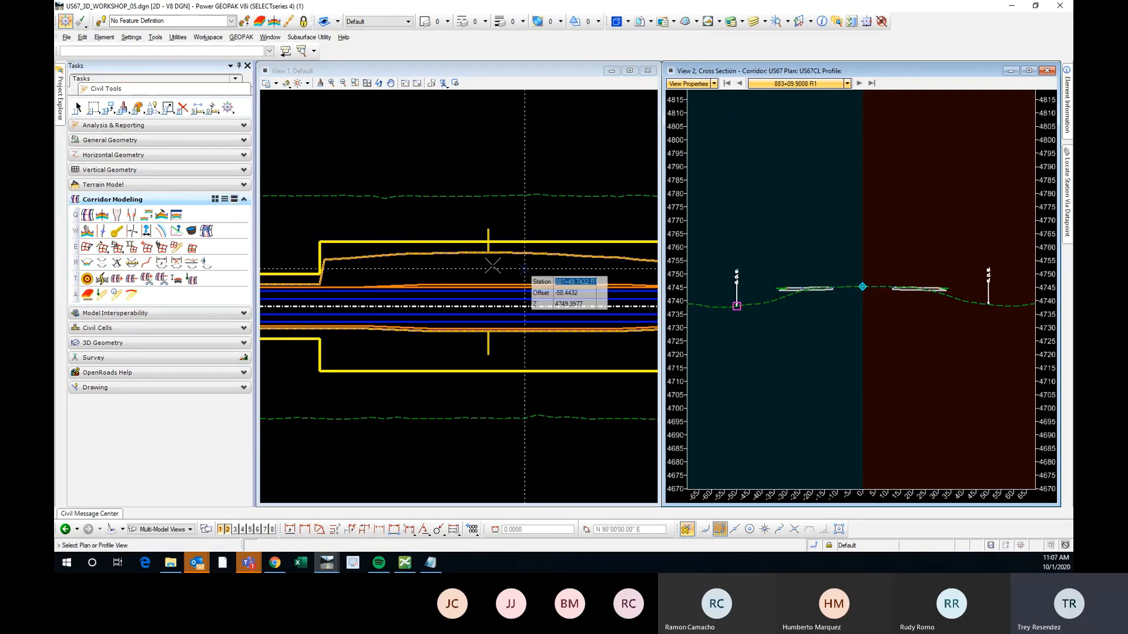
click(467, 273)
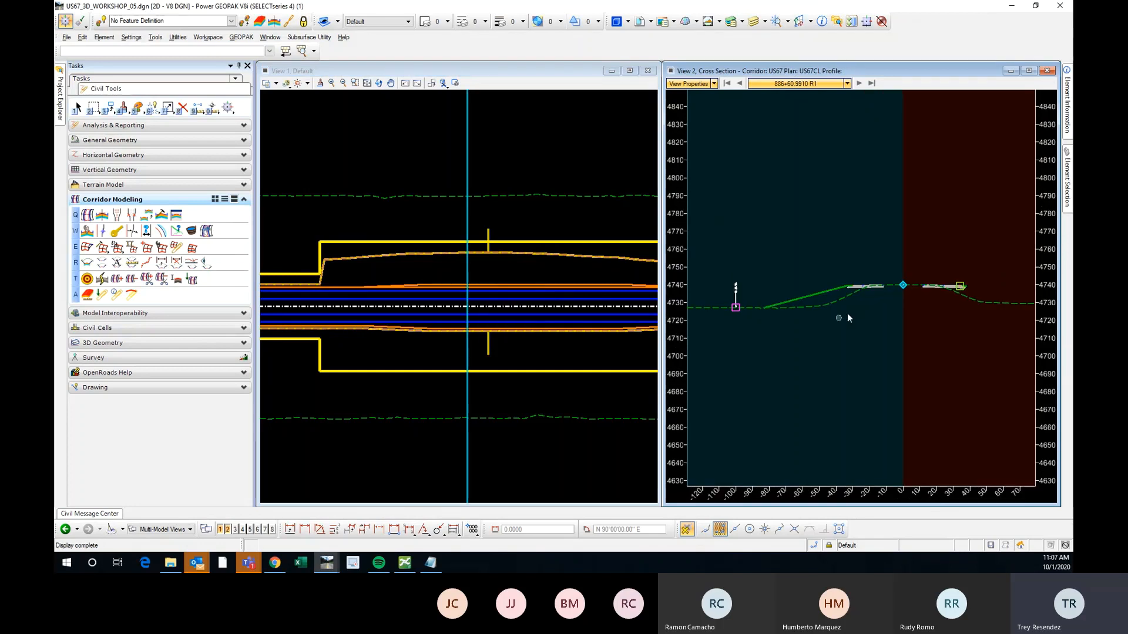
scroll(852, 284, up, 5)
middle_drag(874, 278, 830, 277)
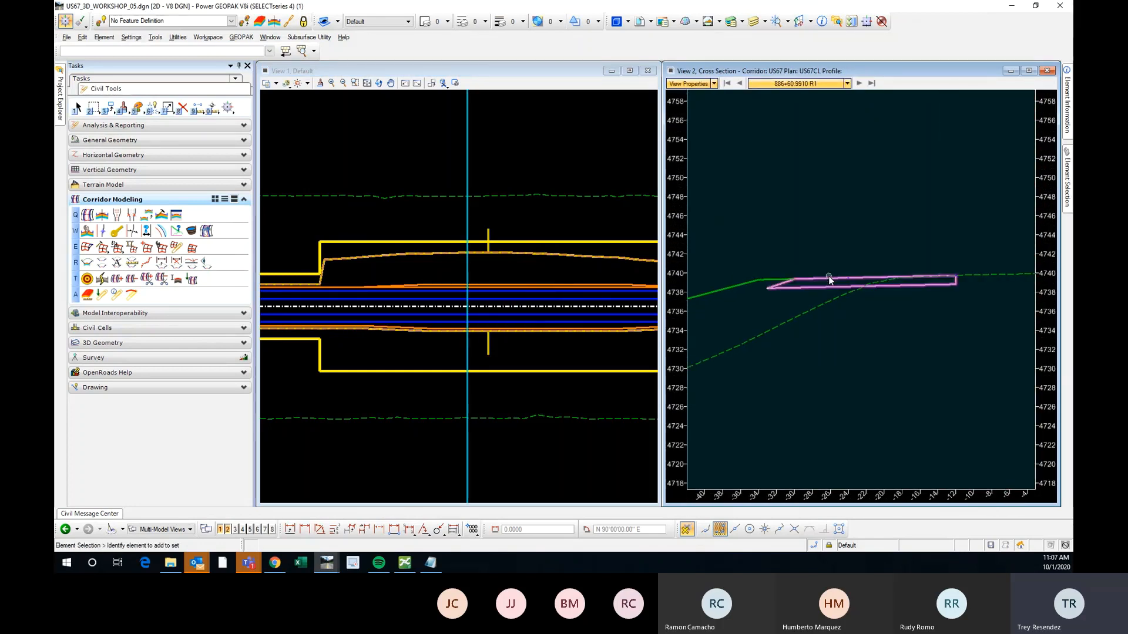
Step: Set the cross section view to Center on Current Offsets
click(711, 86)
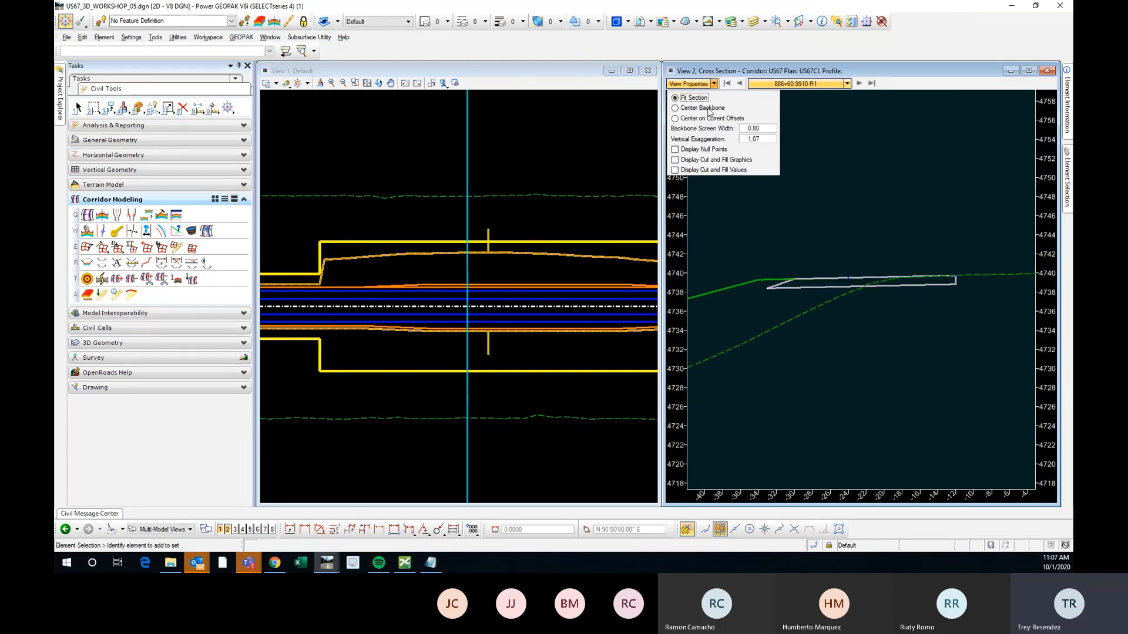
click(693, 117)
right_click(411, 159)
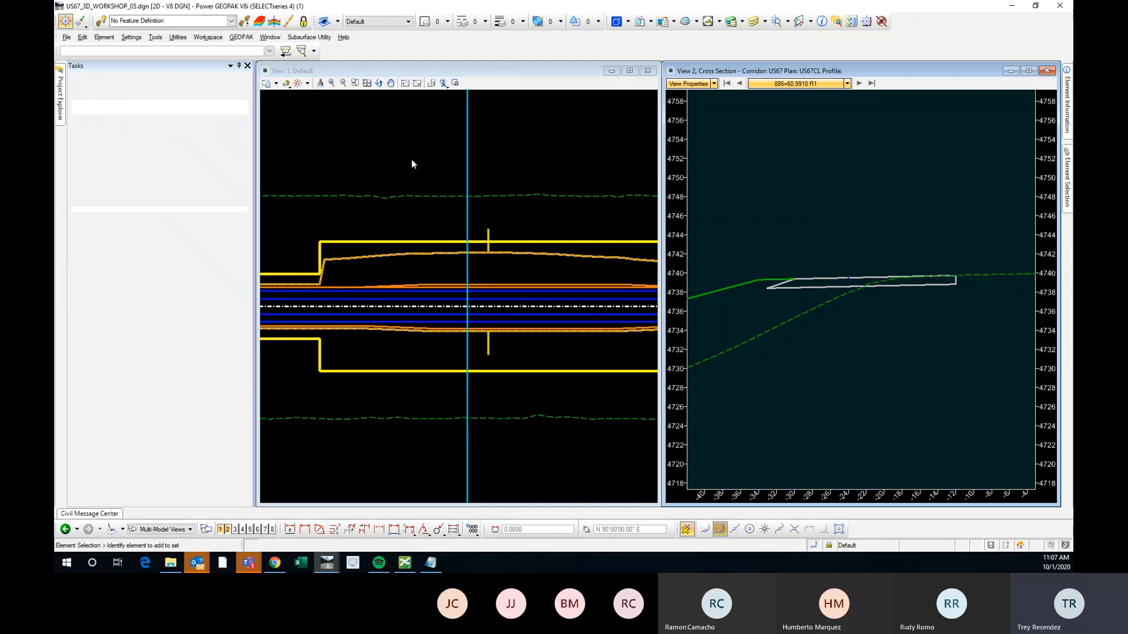
Step: Add the widened left shoulder line to the US67 corridor as a corridor reference
click(486, 233)
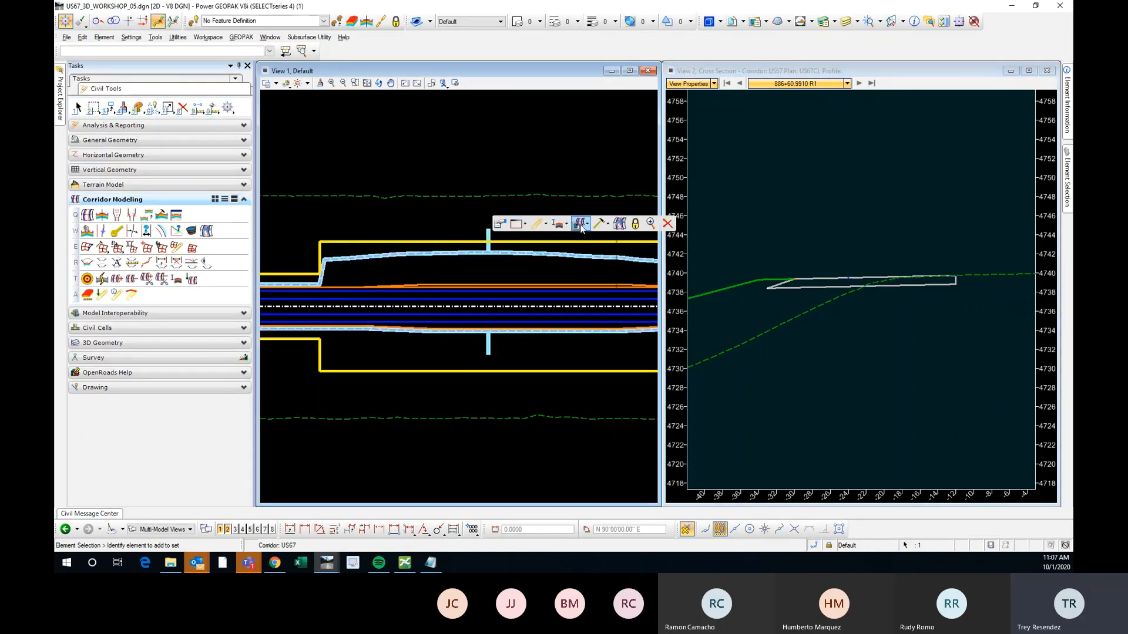
click(580, 223)
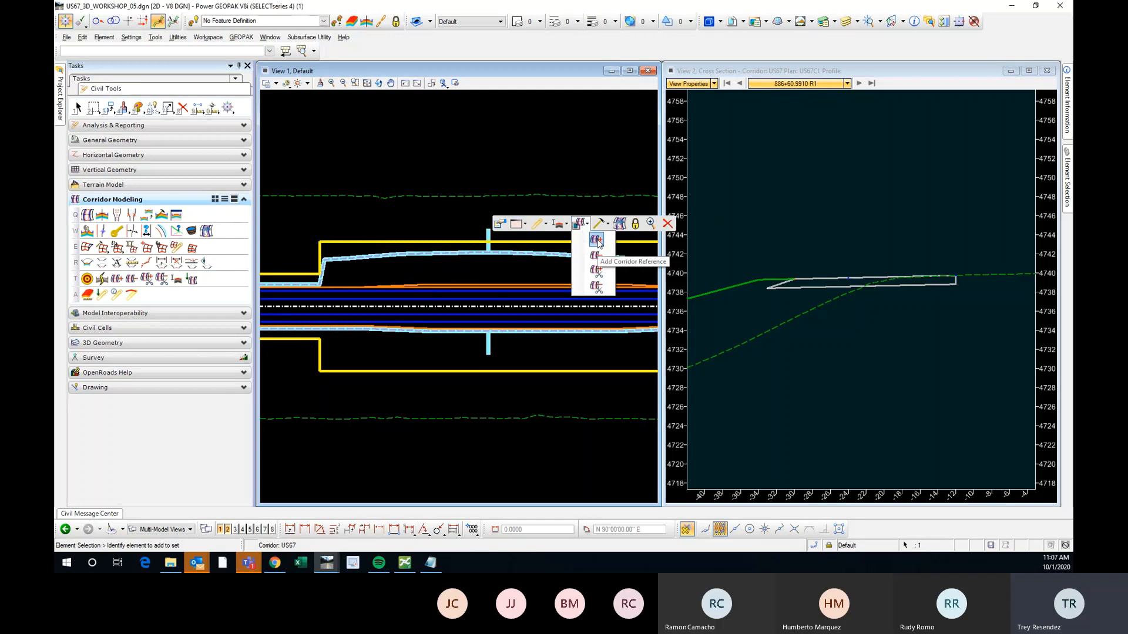
click(499, 285)
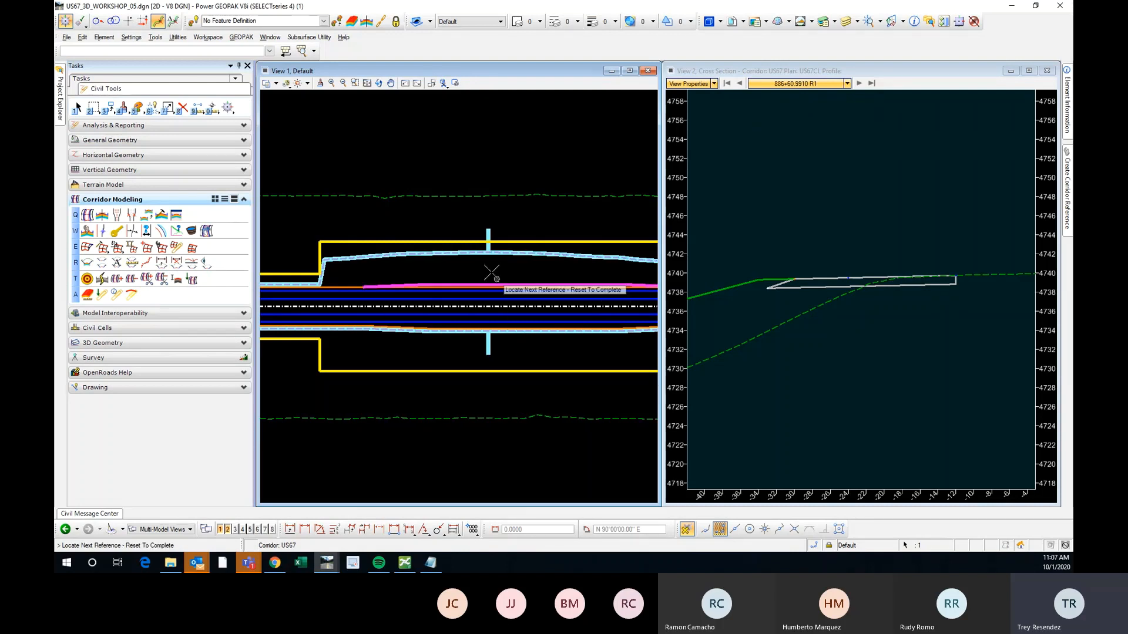
right_click(475, 266)
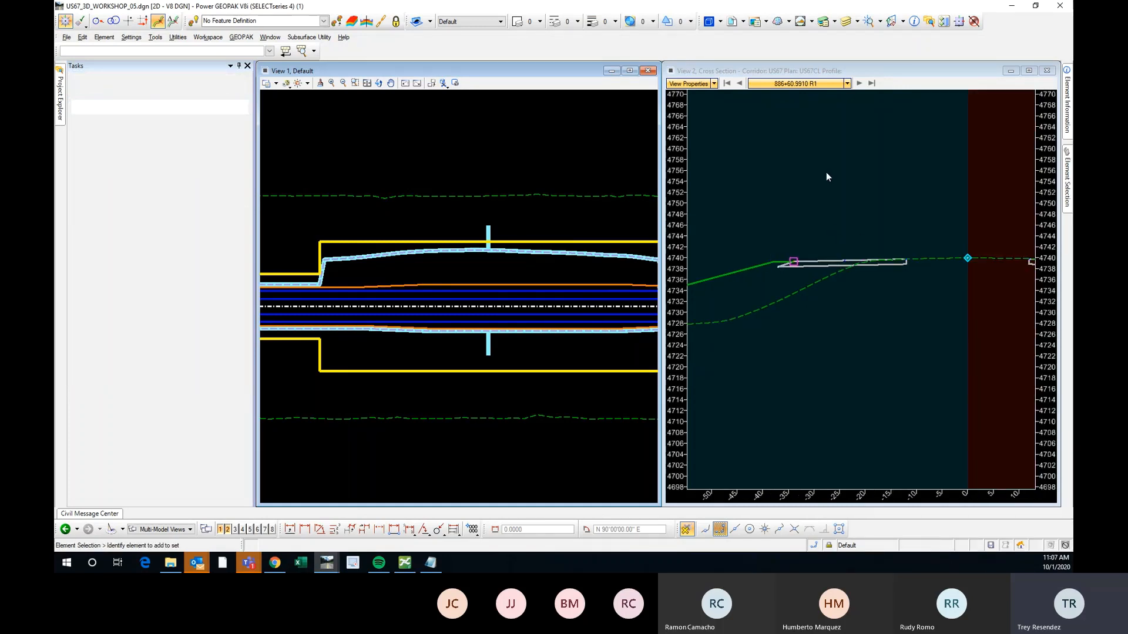
Step: Examine in plan how the corridor's left side fits the shoulder line around the current section station
scroll(319, 298, down, 3)
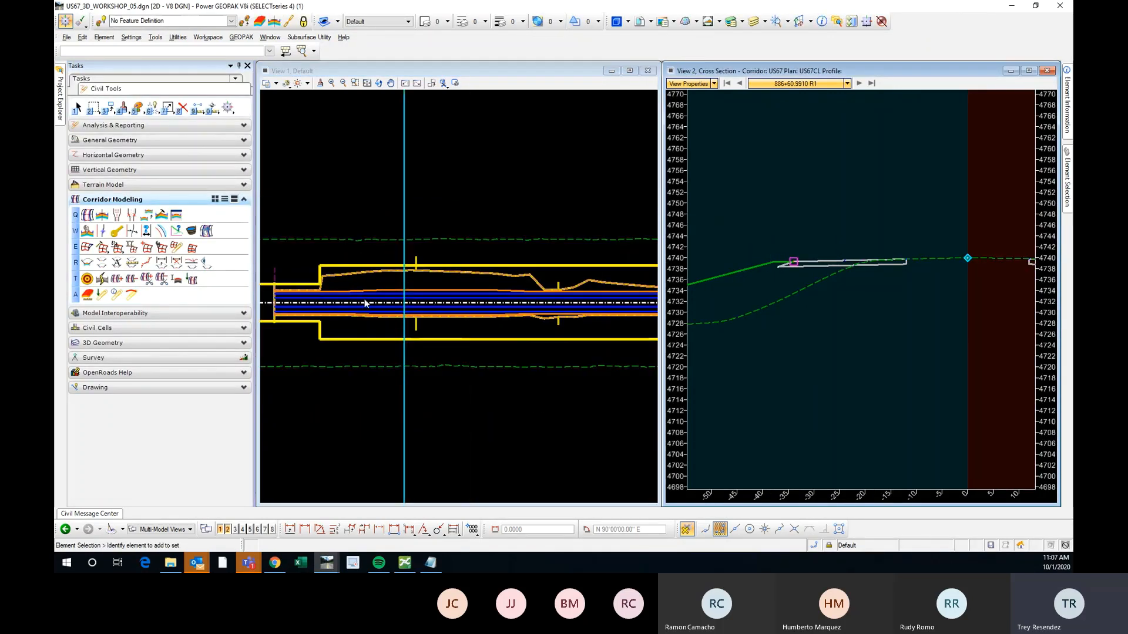
scroll(515, 294, up, 6)
scroll(555, 284, down, 3)
scroll(633, 298, down, 4)
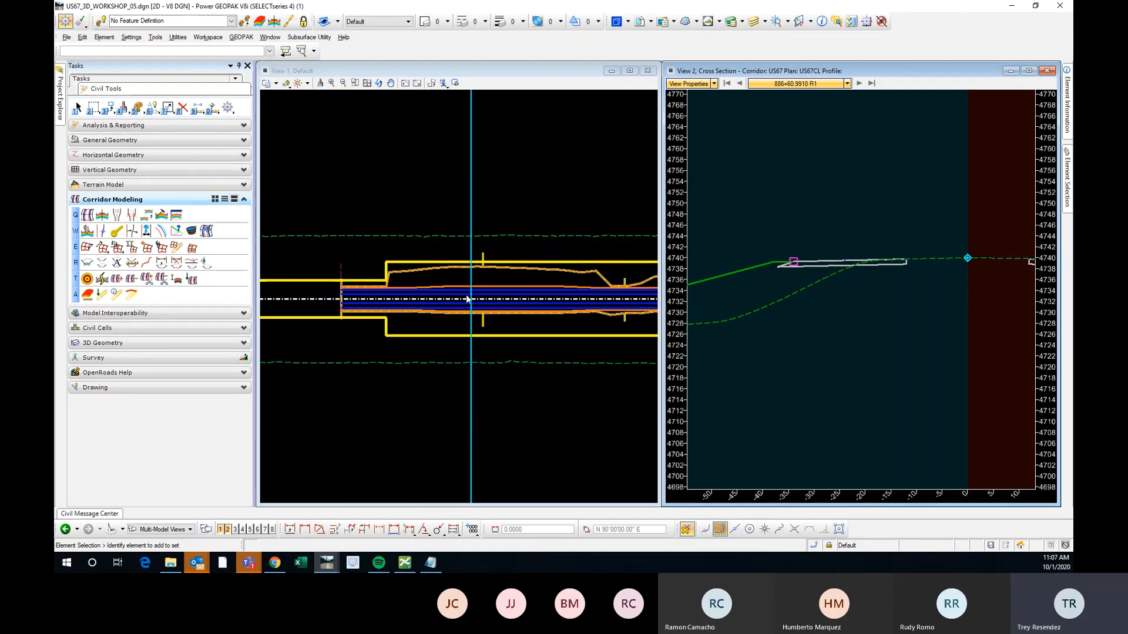
scroll(399, 276, up, 5)
scroll(336, 258, down, 1)
scroll(350, 278, up, 2)
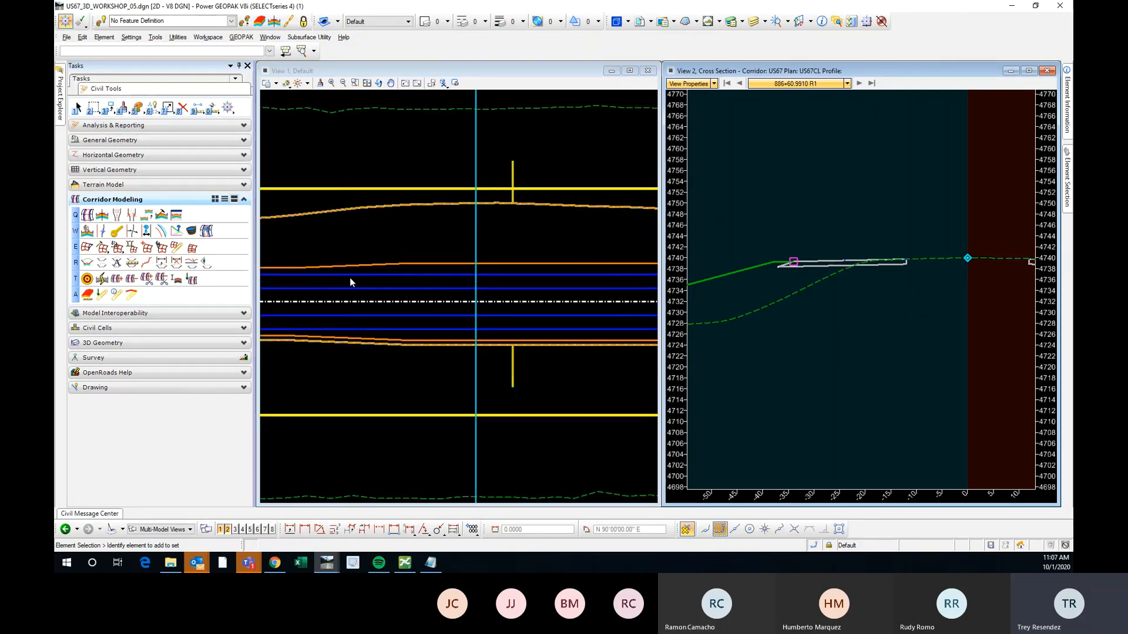
scroll(302, 270, down, 2)
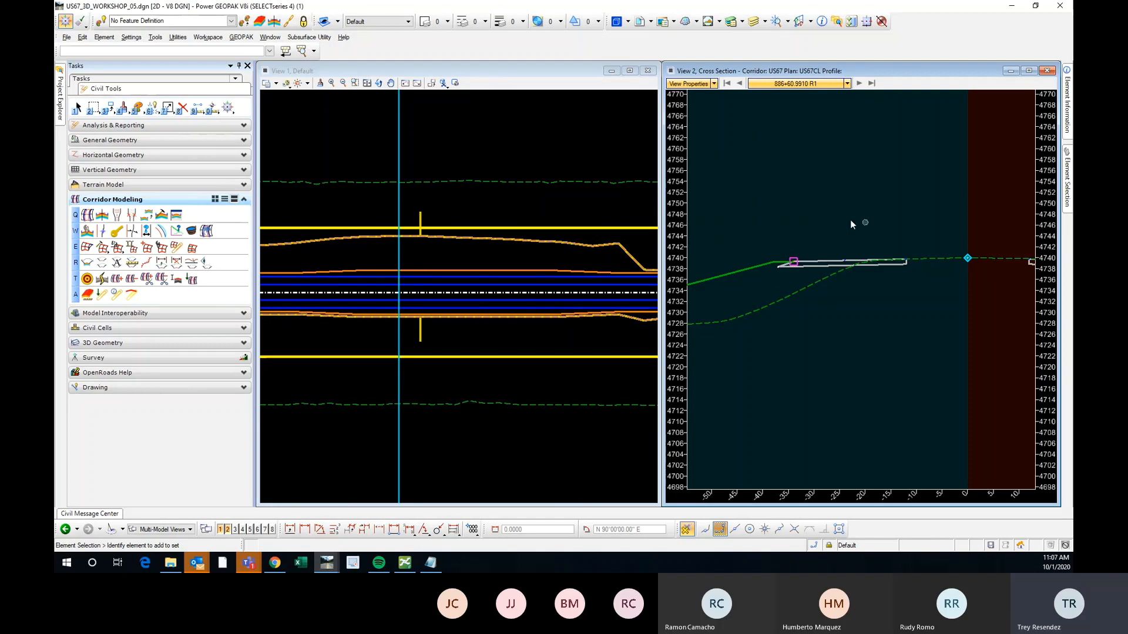
Step: Place a temporary dimension line across the left shoulder in the cross section, from the outer shoulder point to the travel lane edge
scroll(850, 224, down, 2)
scroll(851, 232, up, 2)
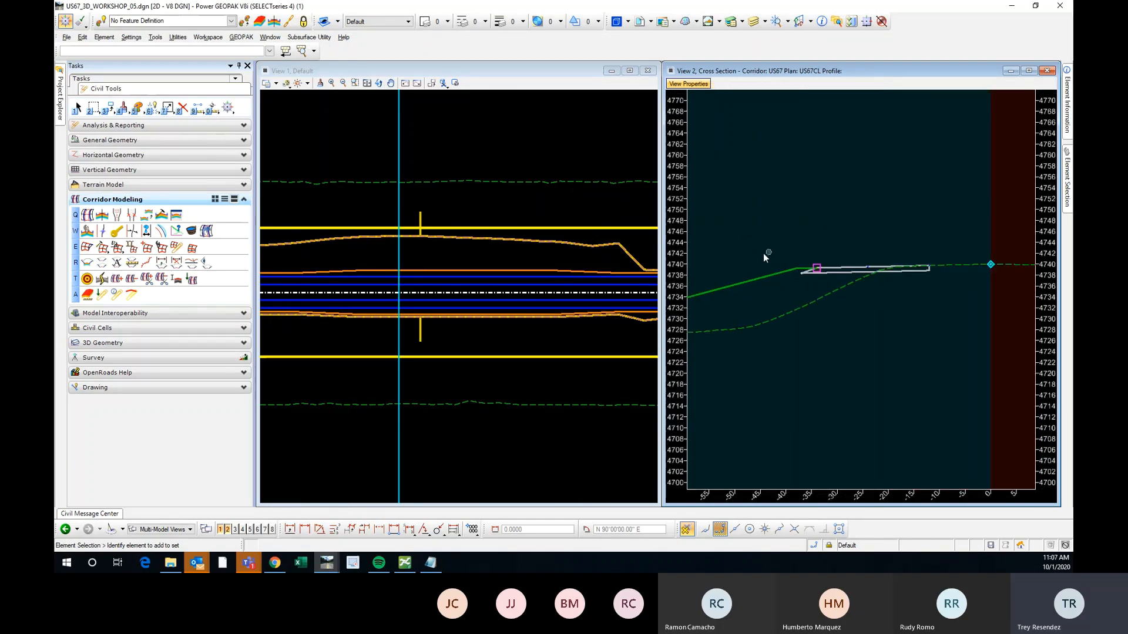
scroll(763, 252, down, 2)
scroll(776, 253, up, 2)
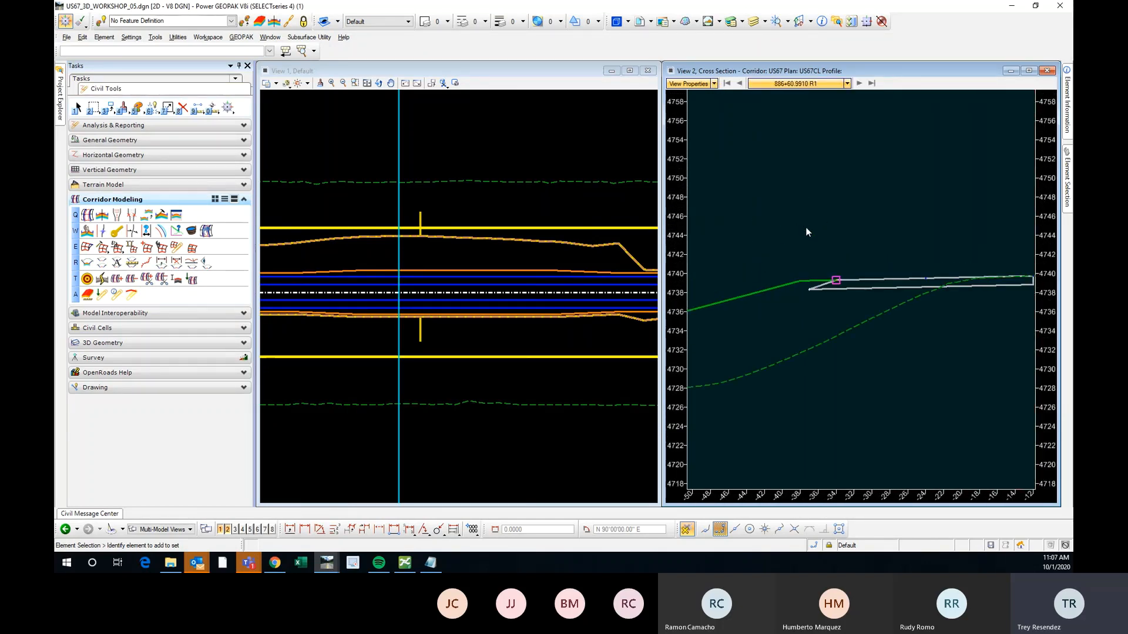
right_click(812, 233)
click(851, 252)
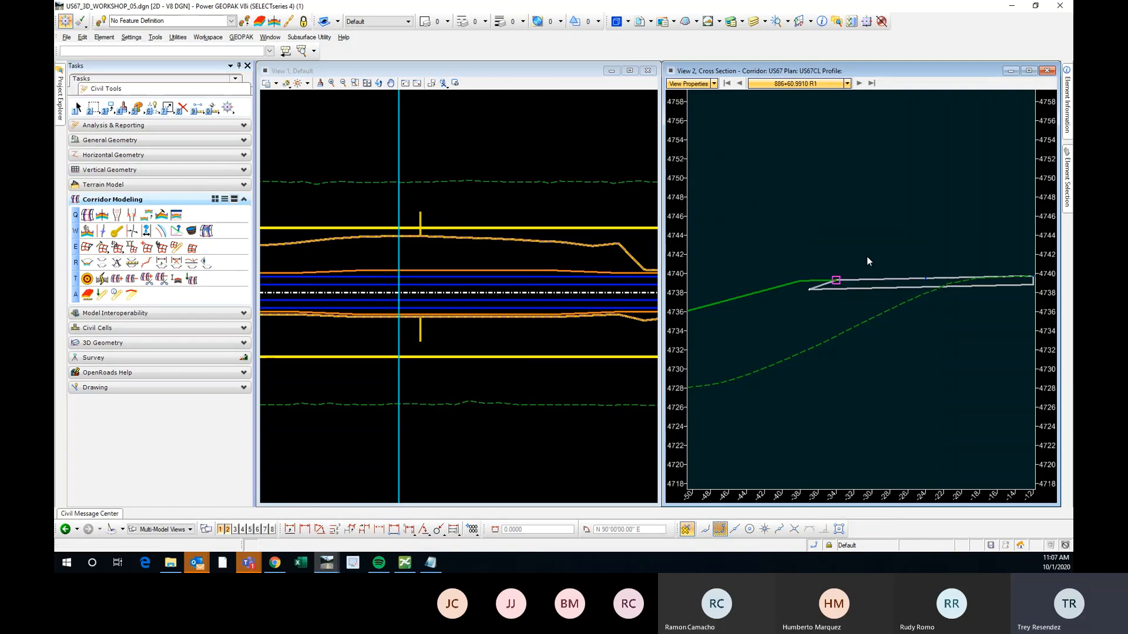
click(836, 280)
click(925, 278)
click(917, 207)
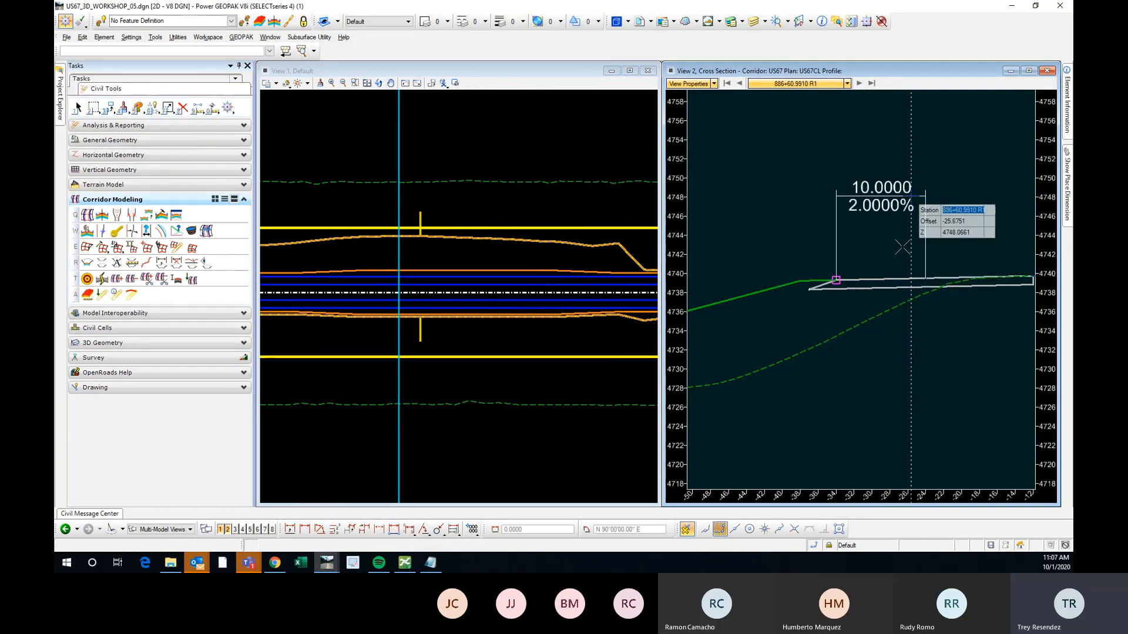
scroll(755, 247, down, 2)
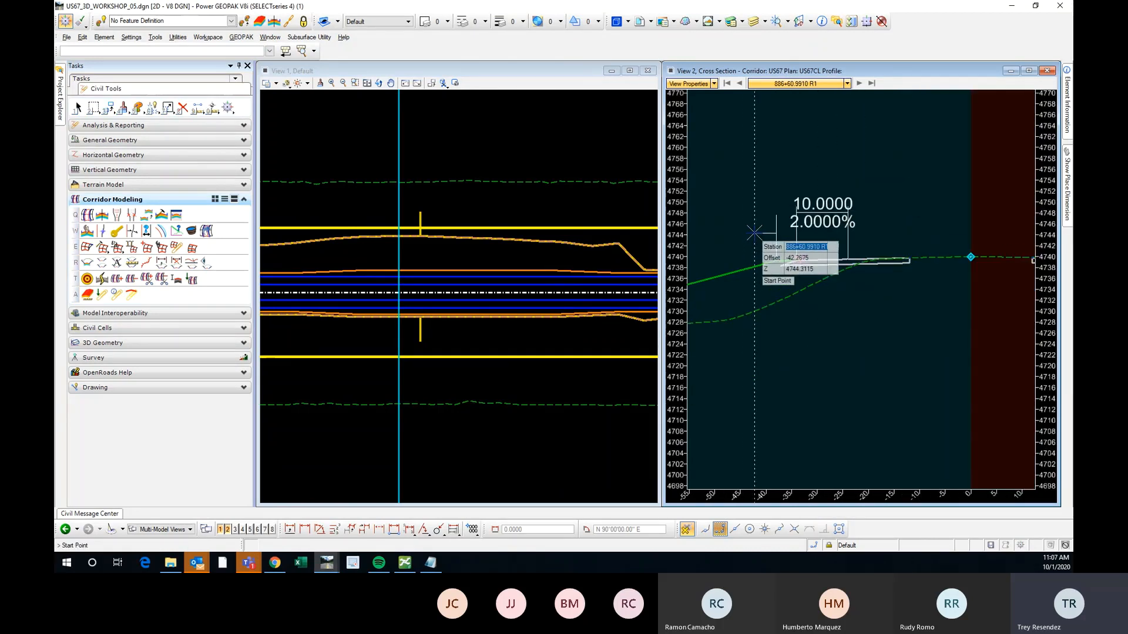
right_click(772, 198)
Step: Step the cross section back to station 884+40 and compare the left shoulder dimension along the taper
scroll(566, 254, down, 1)
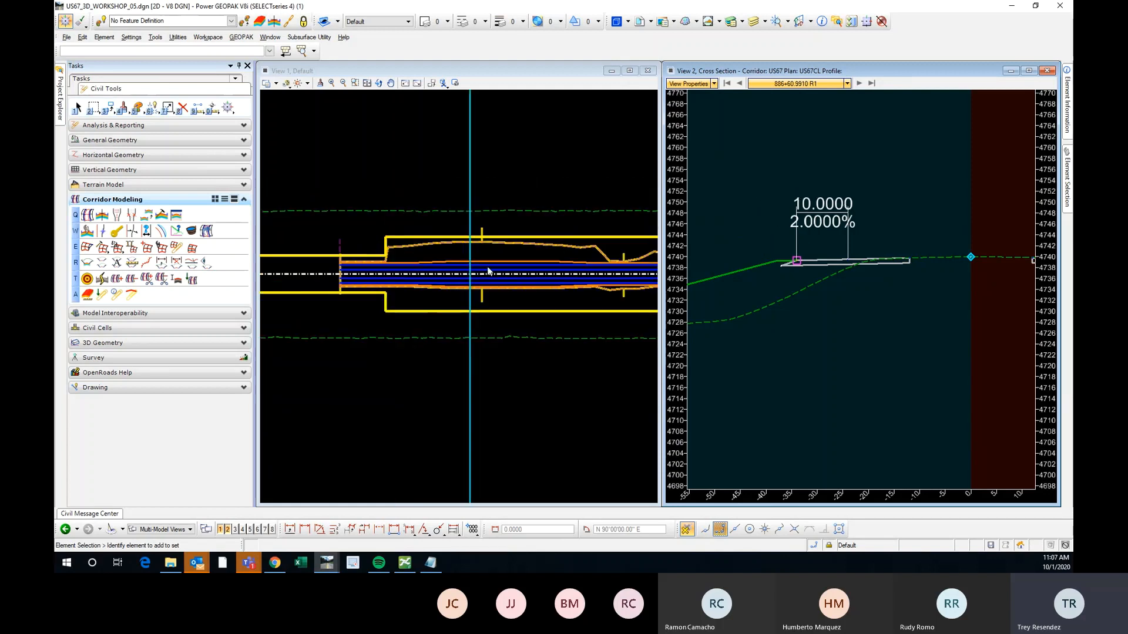
scroll(425, 264, up, 1)
scroll(494, 269, up, 1)
scroll(503, 264, down, 1)
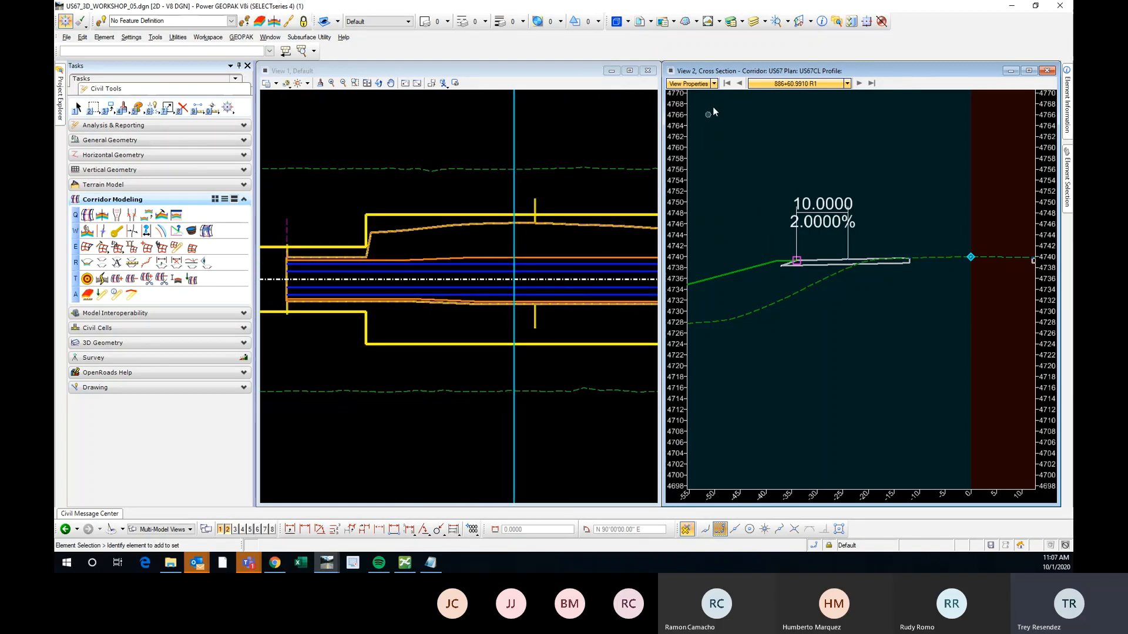
click(739, 83)
click(739, 83)
click(738, 84)
click(738, 84)
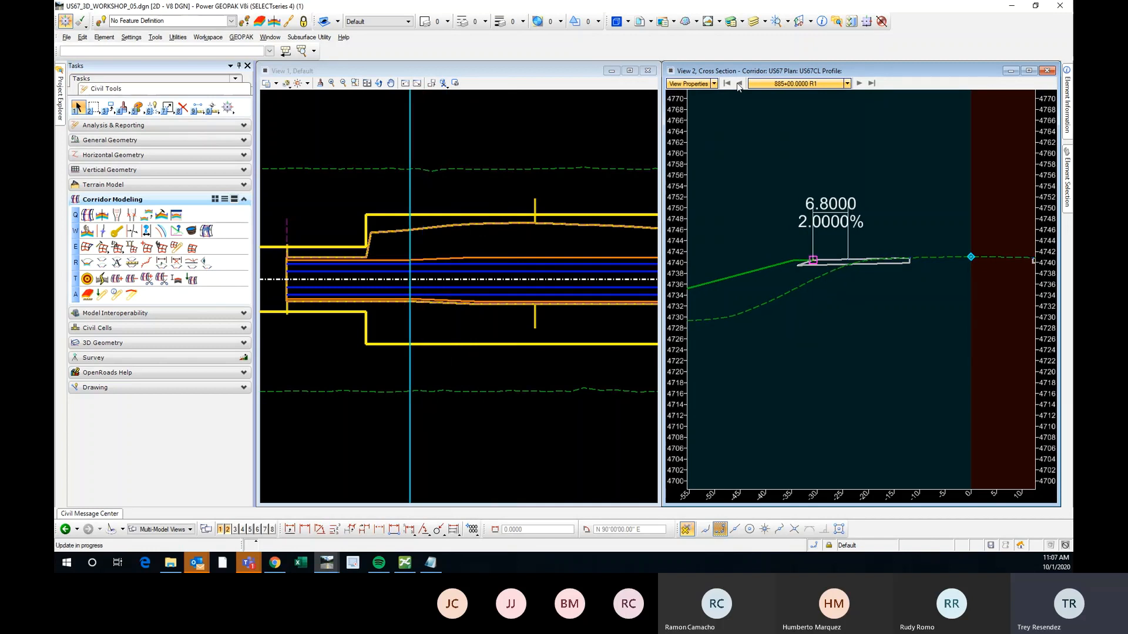
click(738, 84)
click(739, 84)
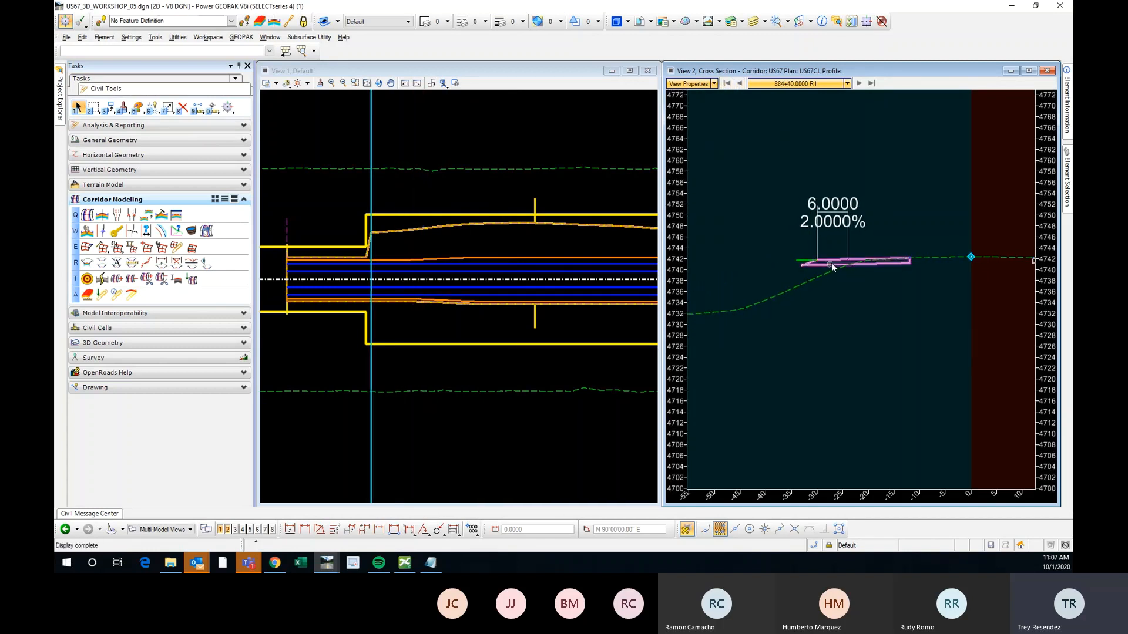
Step: Step the cross section forward to station 887+20 and check the left shoulder dimension at each station
click(858, 83)
click(858, 83)
click(859, 83)
click(859, 83)
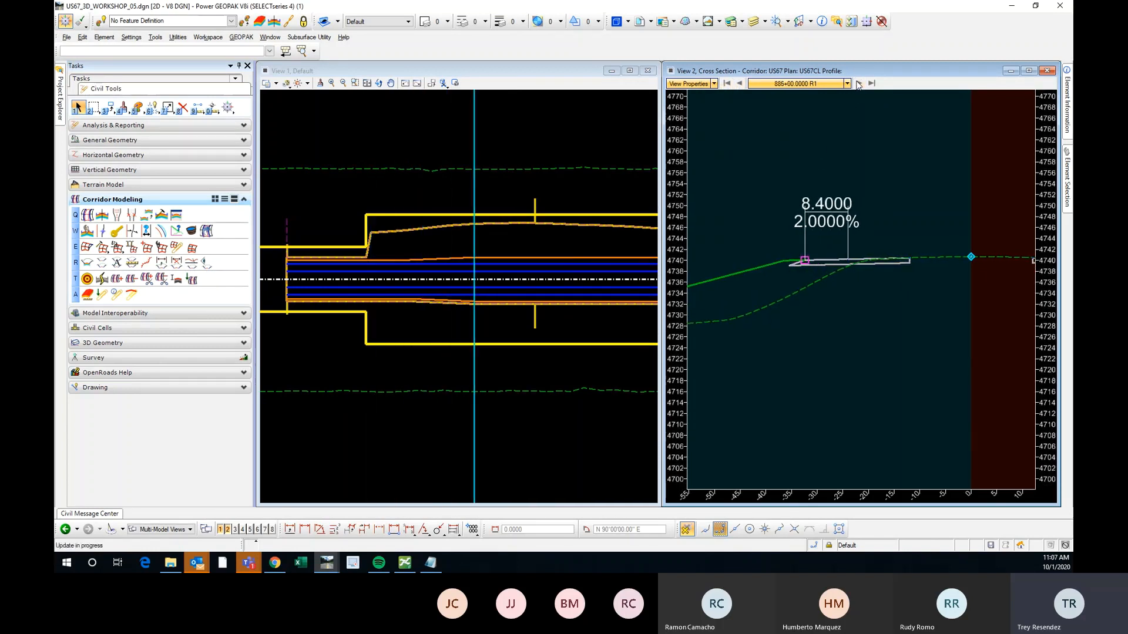
click(859, 84)
click(858, 84)
click(859, 83)
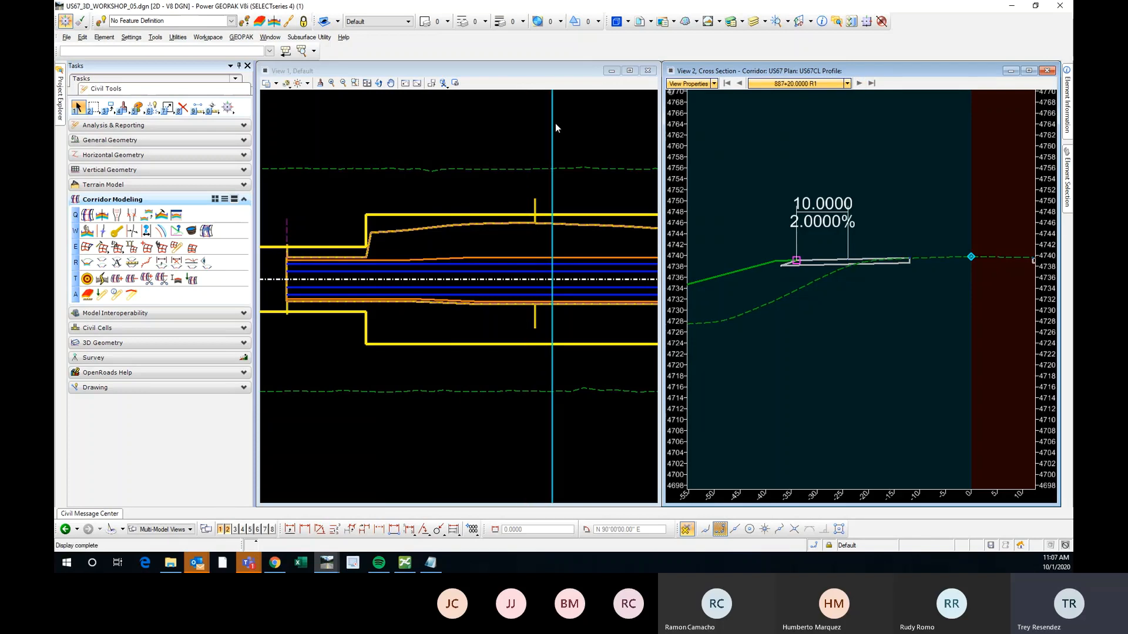
Step: Set the start and end offsets of the left shoulder line's widened middle segment to 38
scroll(464, 282, down, 2)
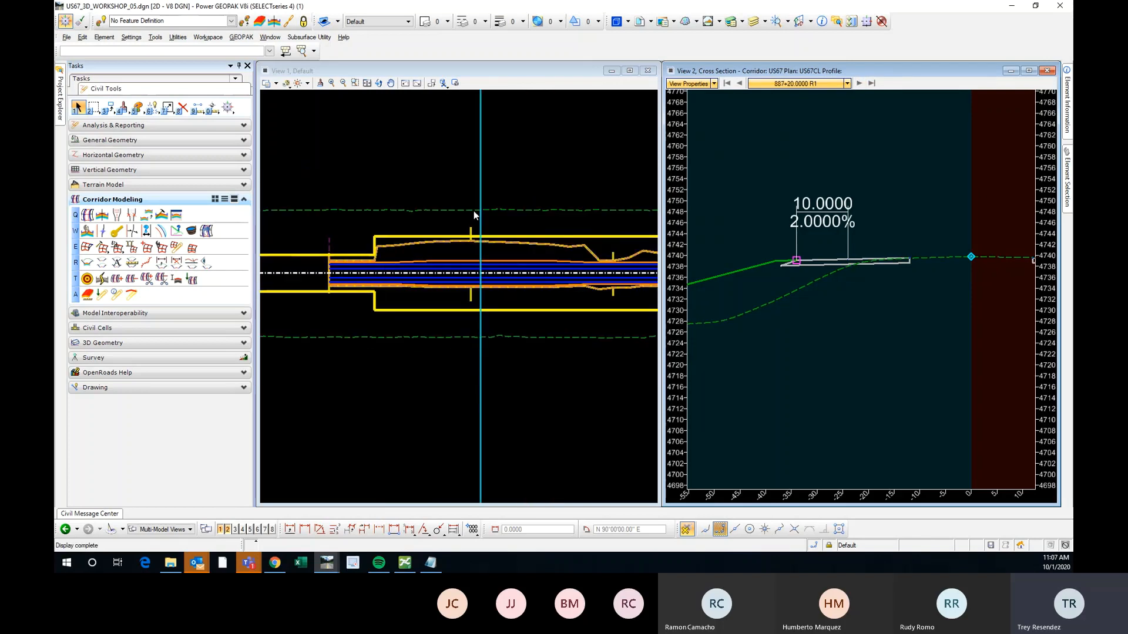
scroll(518, 257, up, 3)
click(526, 250)
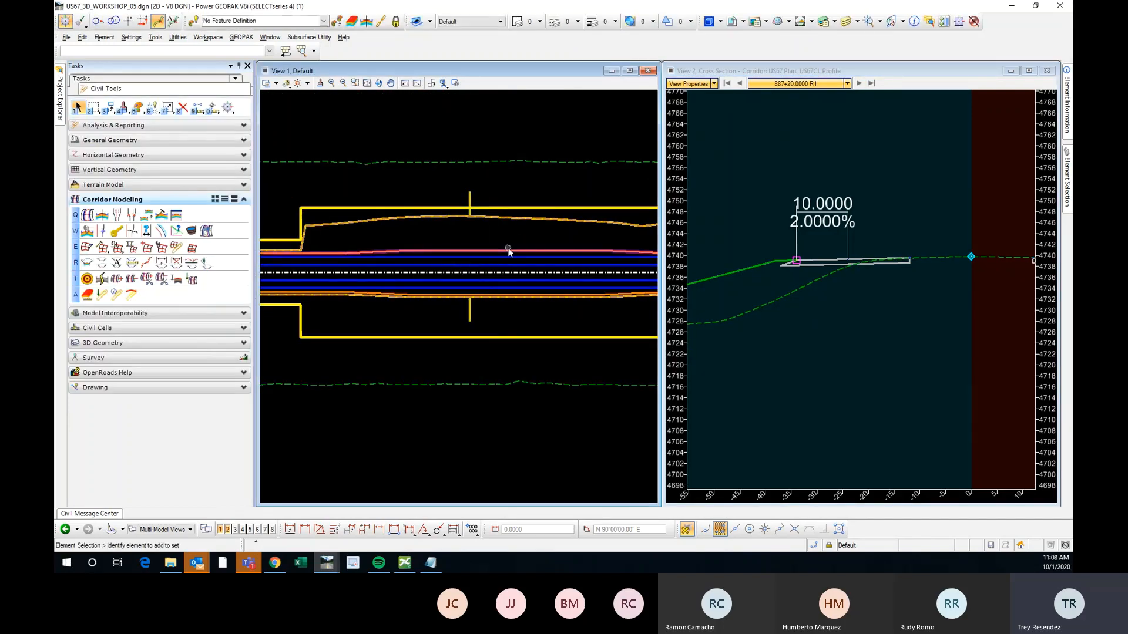
click(508, 252)
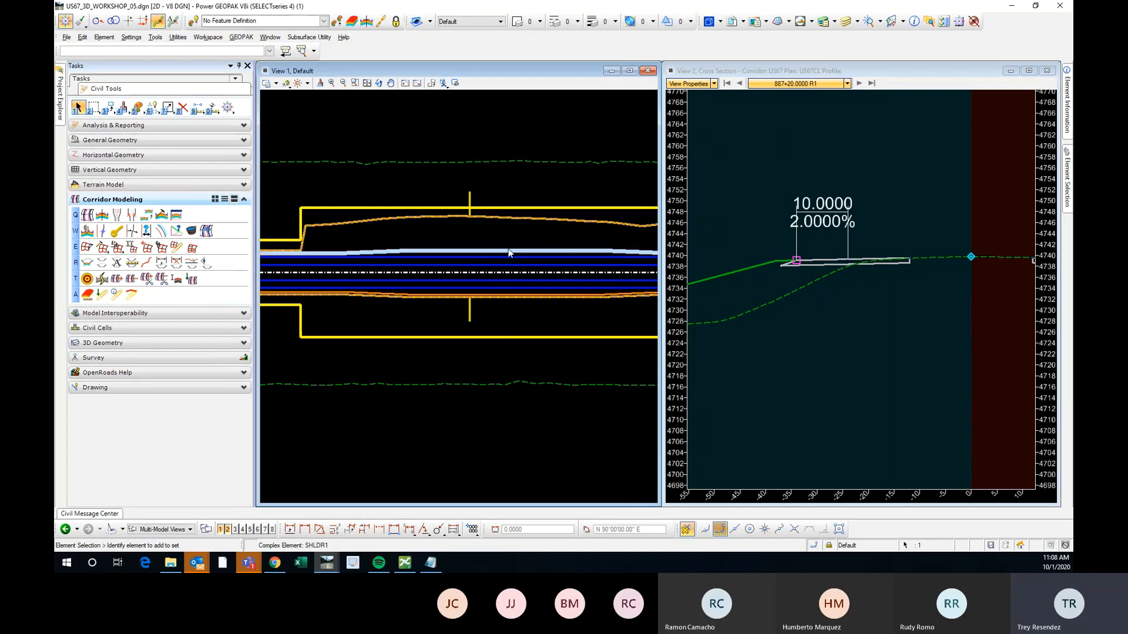
click(448, 249)
click(404, 276)
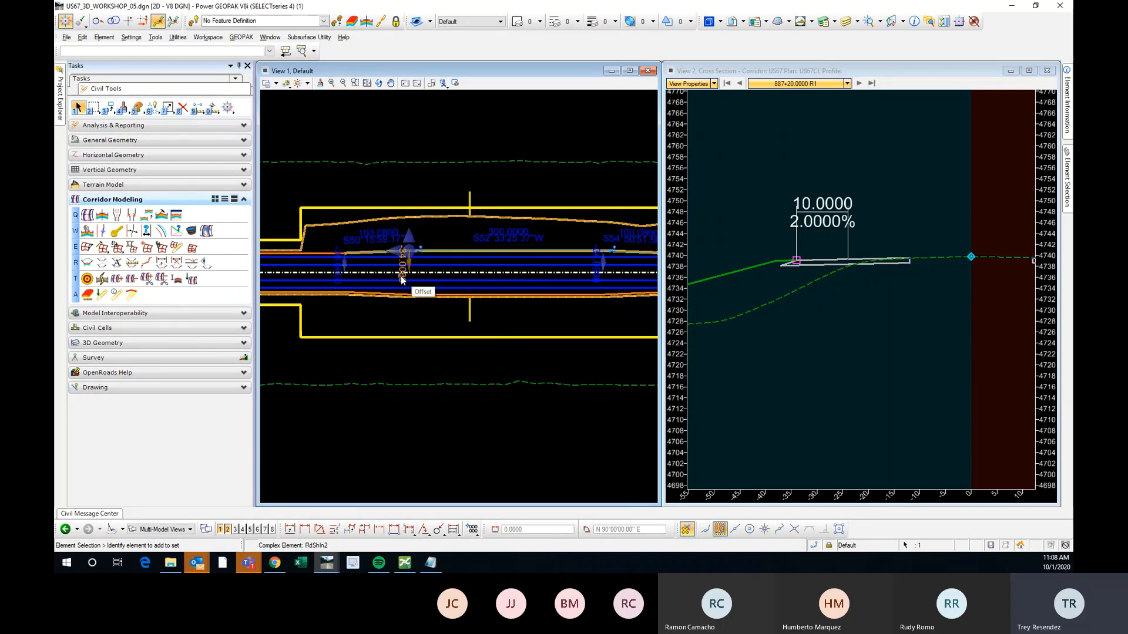
key(BackSpace)
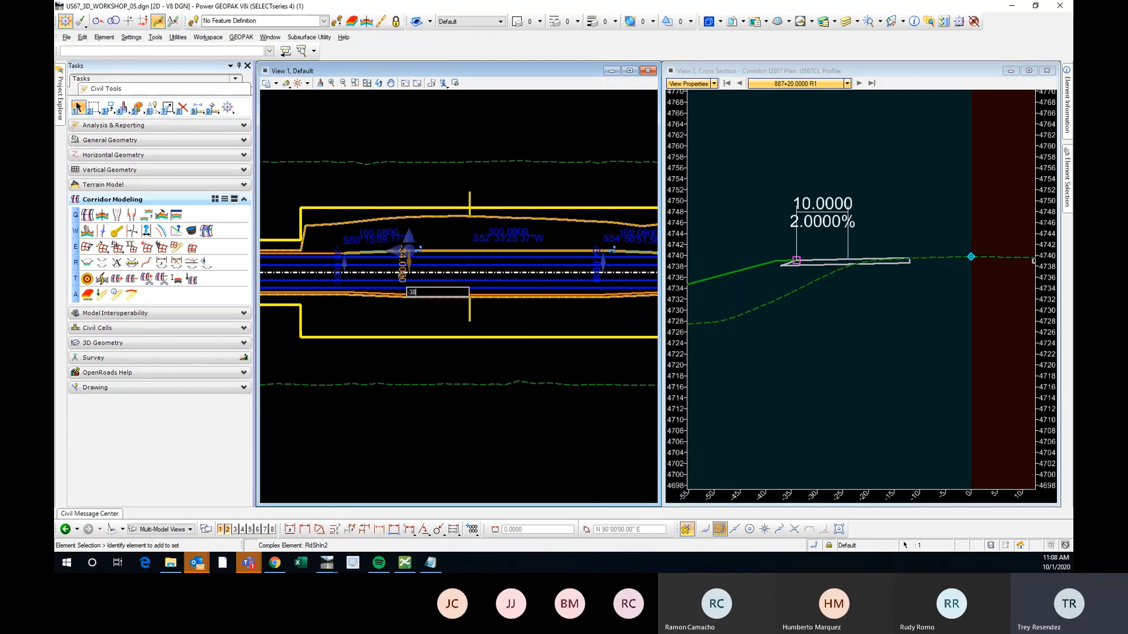
key(Return)
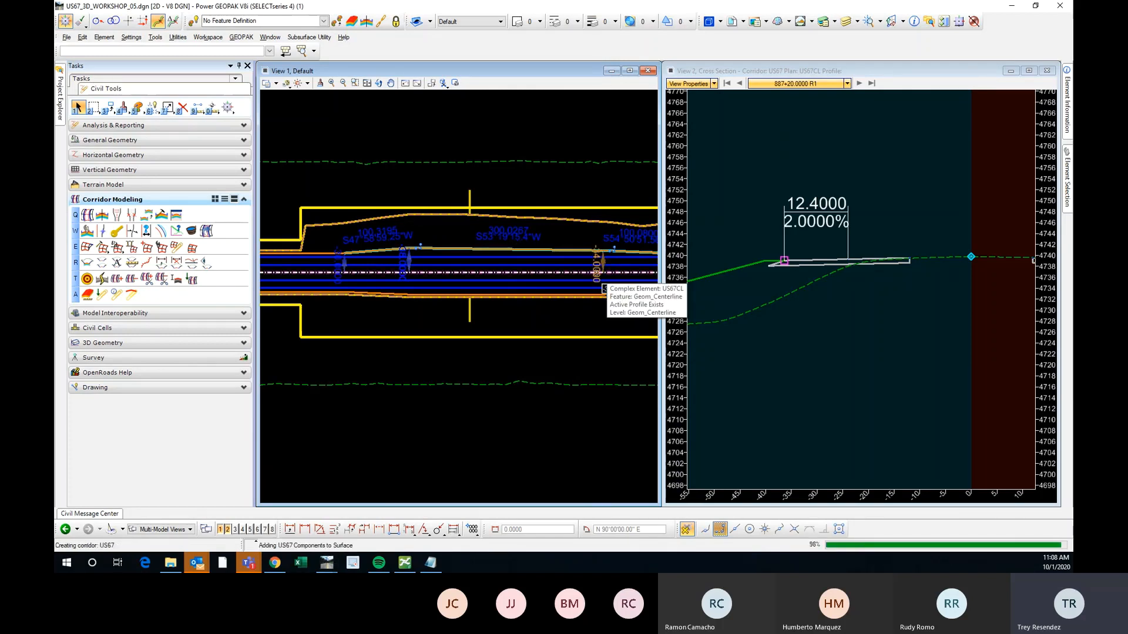
scroll(861, 257, down, 1)
scroll(823, 251, up, 2)
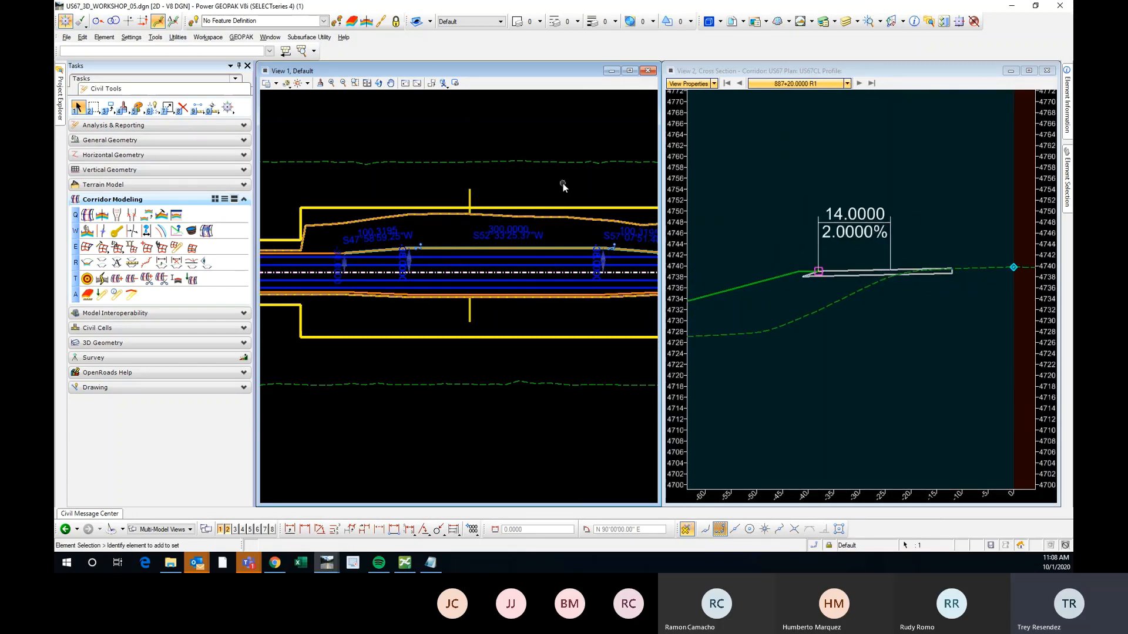
Step: Close the dynamic cross section view and maximize the plan view
scroll(425, 244, down, 1)
scroll(503, 253, up, 2)
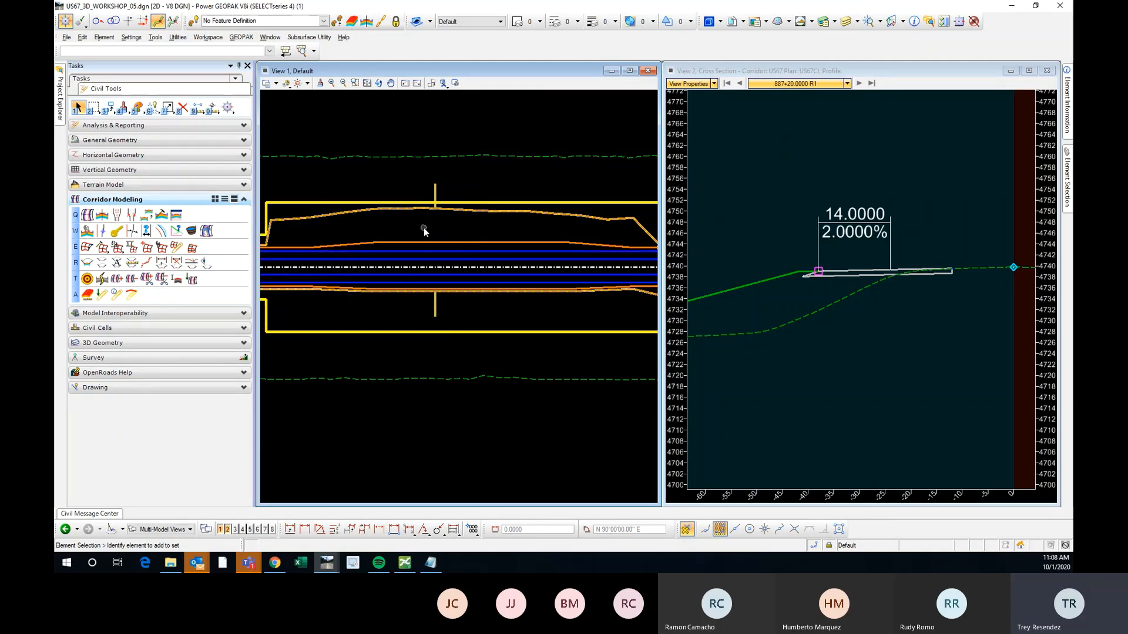
scroll(445, 227, down, 2)
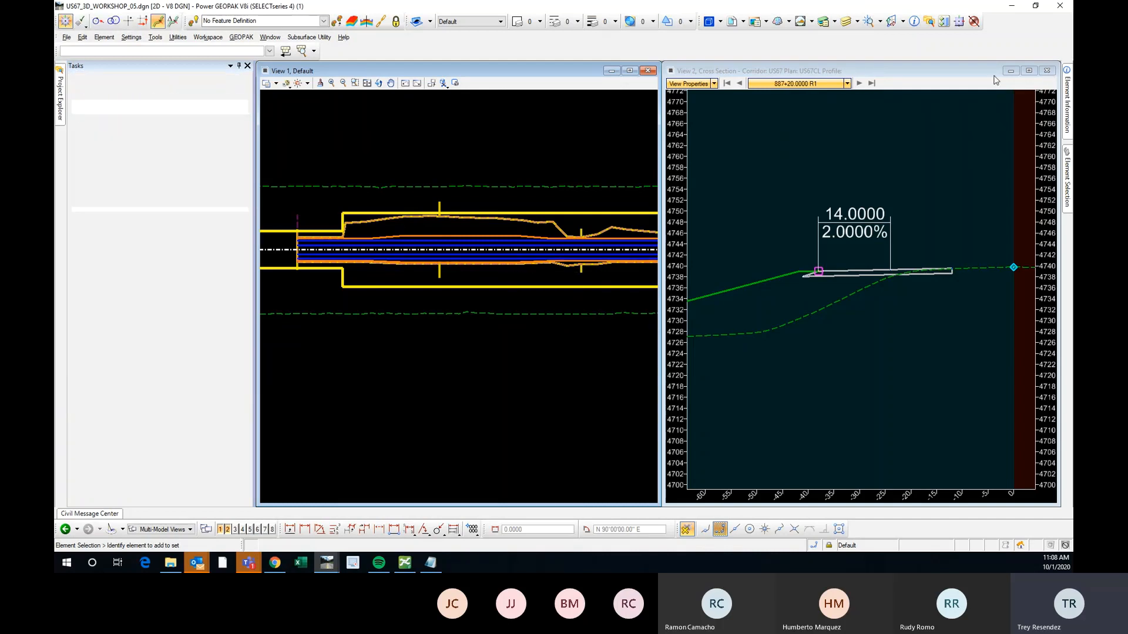
click(1046, 70)
click(629, 71)
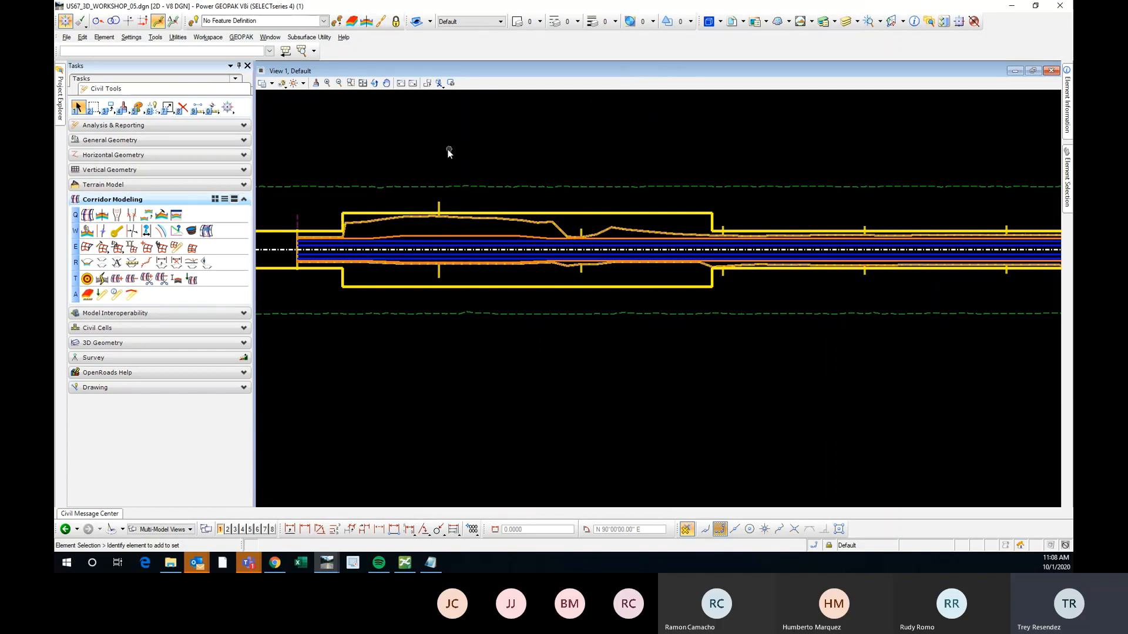
Step: Examine the US67 corridor in plan through its end station and the US67CL centerline continuing into the curve beyond it
mouse_move(447, 150)
middle_down()
mouse_move(546, 207)
mouse_move(607, 209)
mouse_move(544, 203)
middle_up()
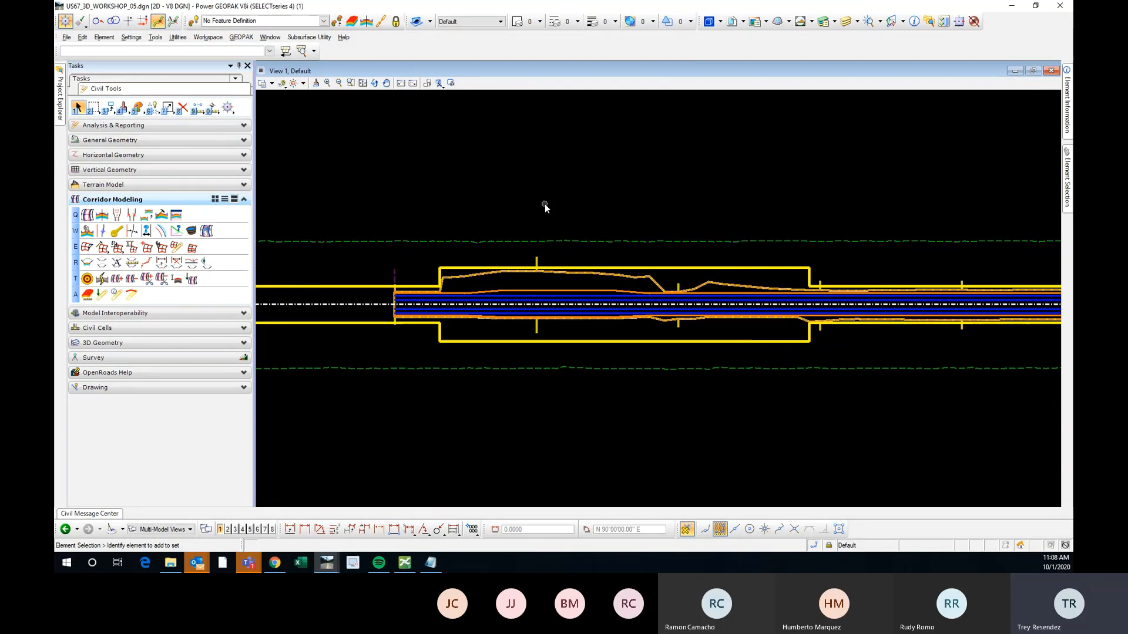
scroll(397, 285, down, 5)
scroll(396, 285, down, 2)
scroll(459, 309, up, 2)
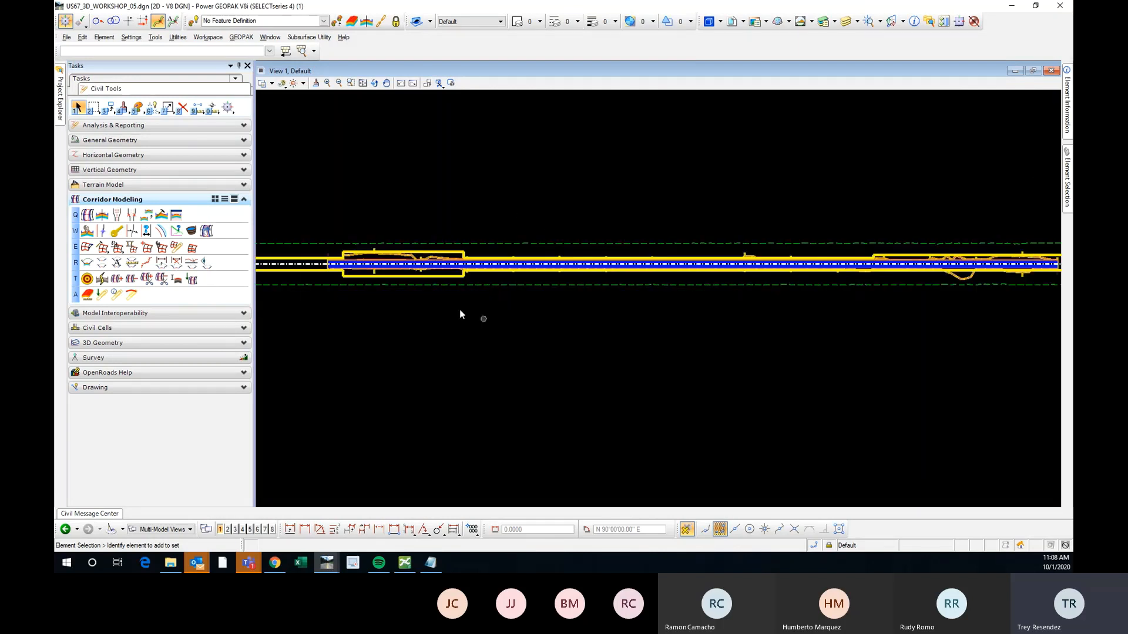
scroll(411, 310, down, 2)
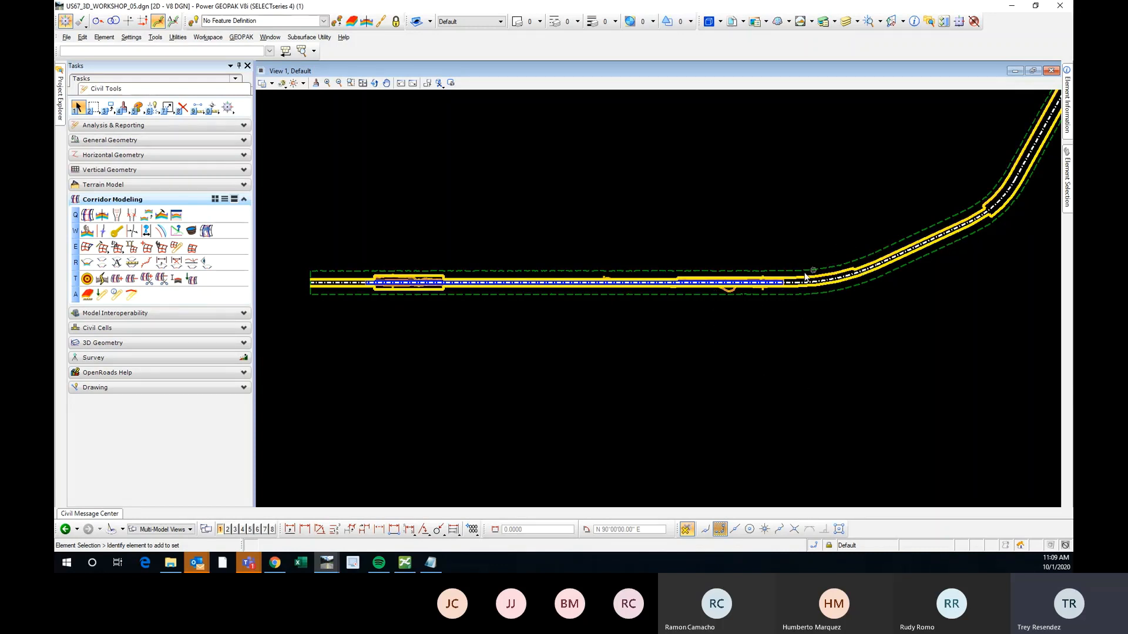
scroll(796, 279, up, 2)
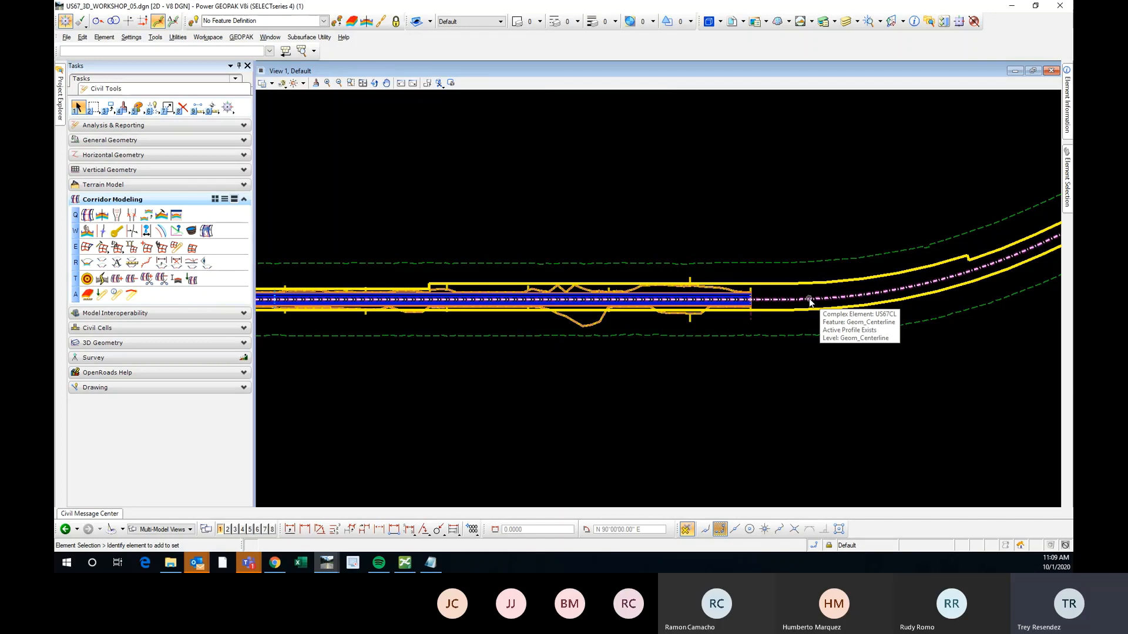
scroll(619, 346, down, 2)
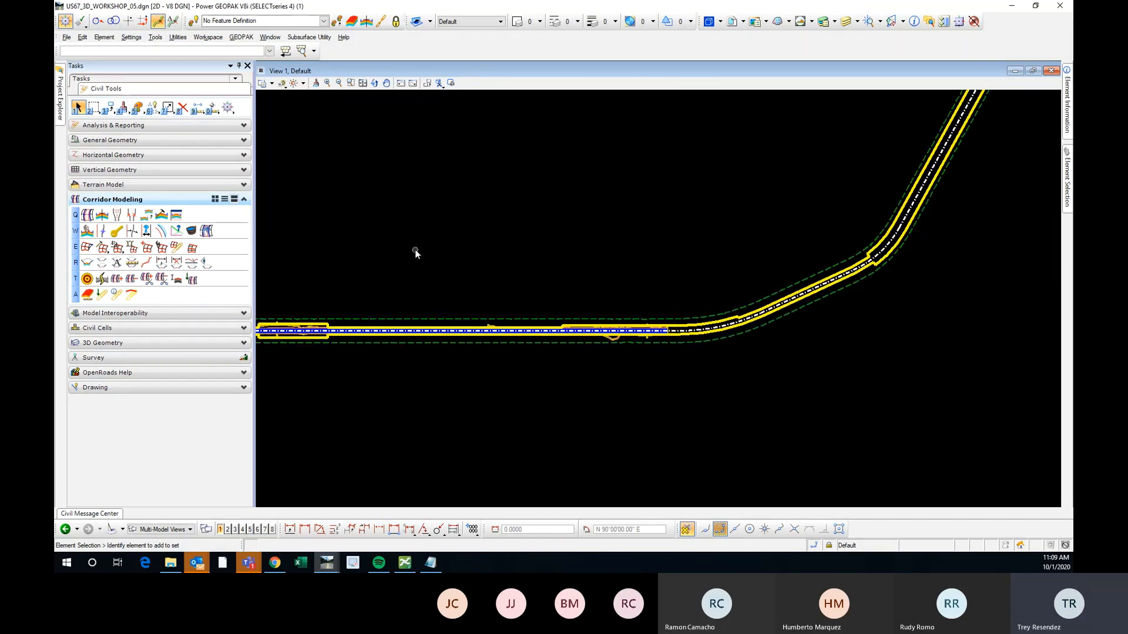
scroll(680, 332, up, 3)
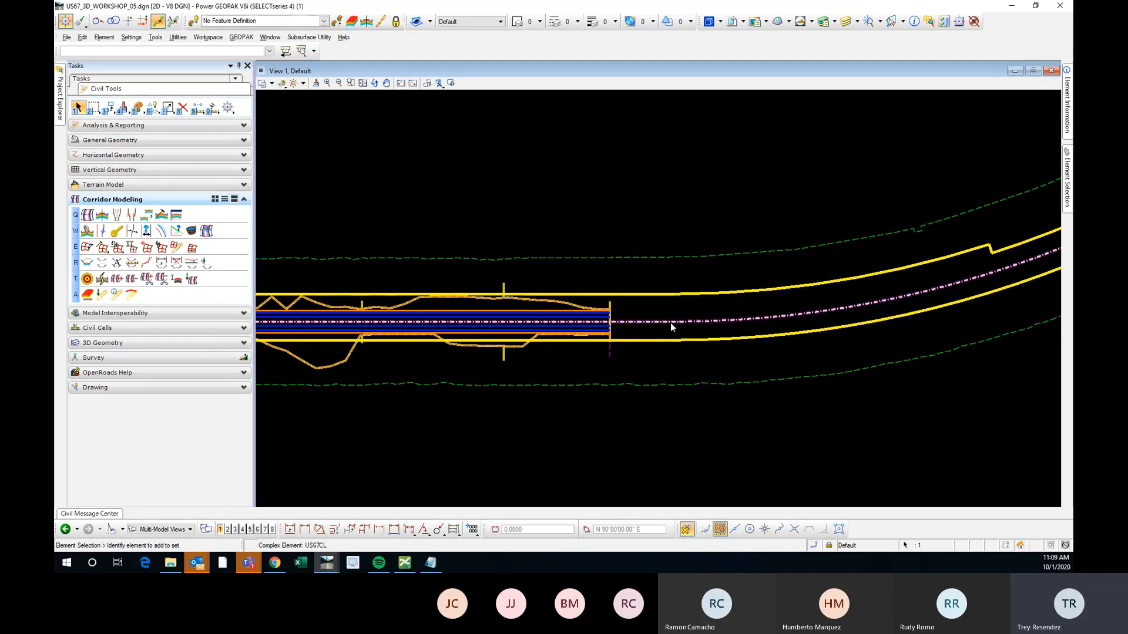
click(663, 322)
mouse_move(639, 322)
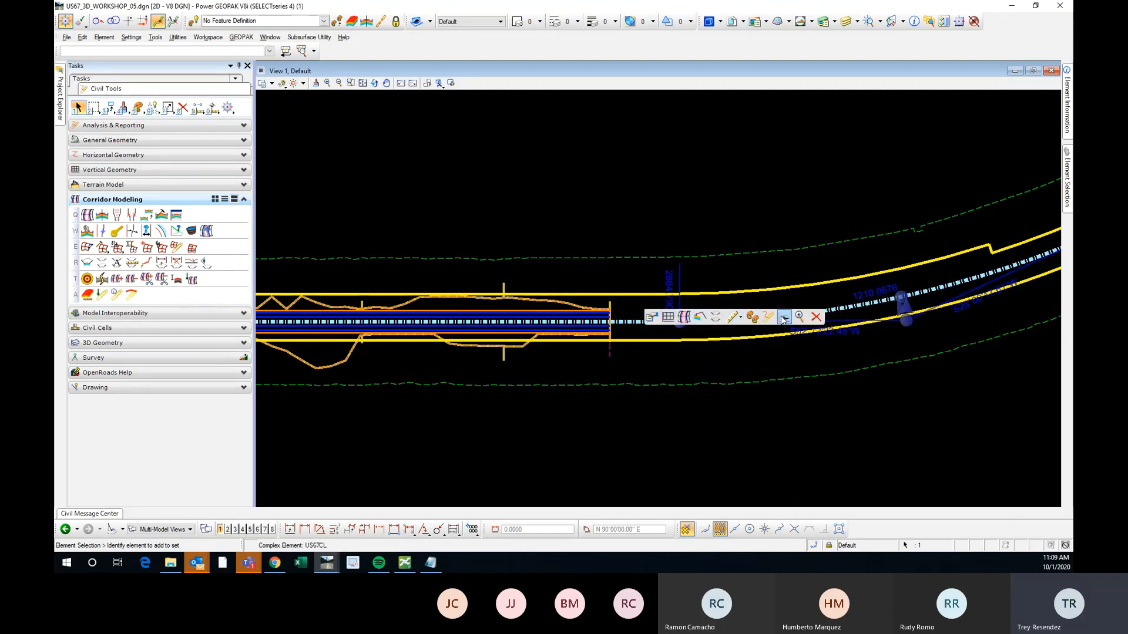
click(469, 191)
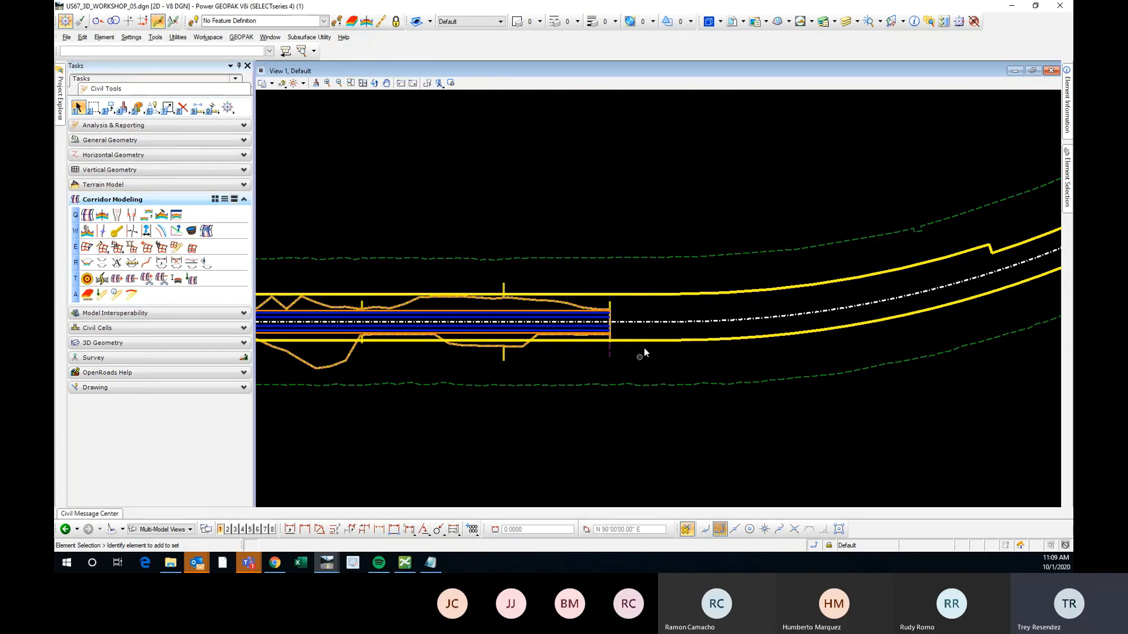
Step: Inspect the New Template2 template drop at the corridor's end in the template editor and leave without saving
scroll(609, 359, up, 2)
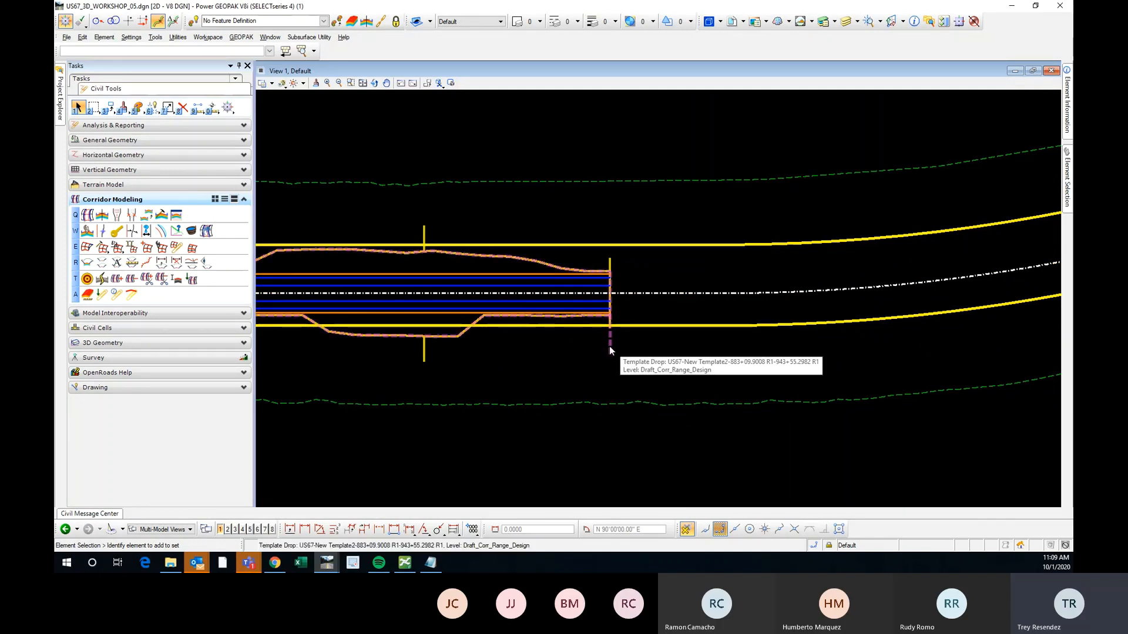
click(610, 347)
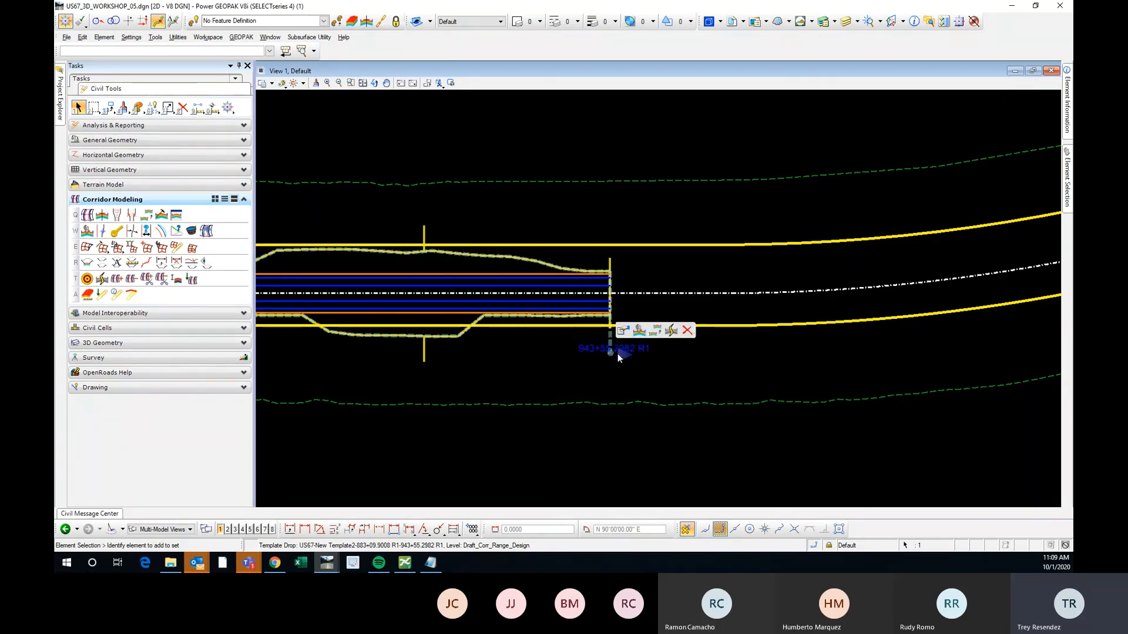
scroll(605, 338, up, 2)
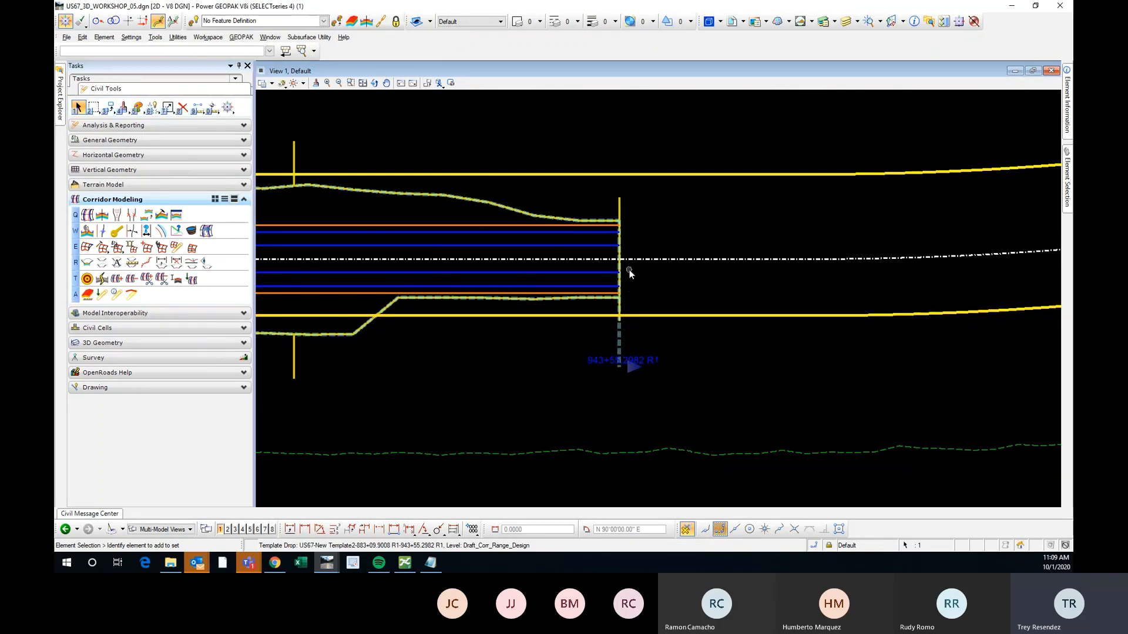
mouse_move(619, 342)
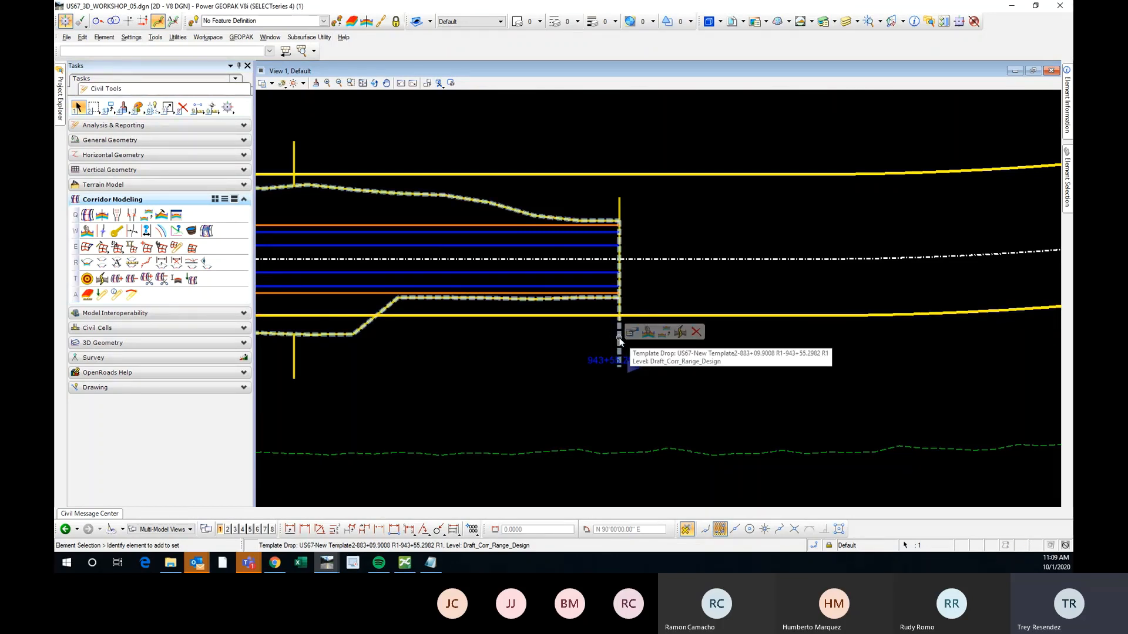
click(648, 333)
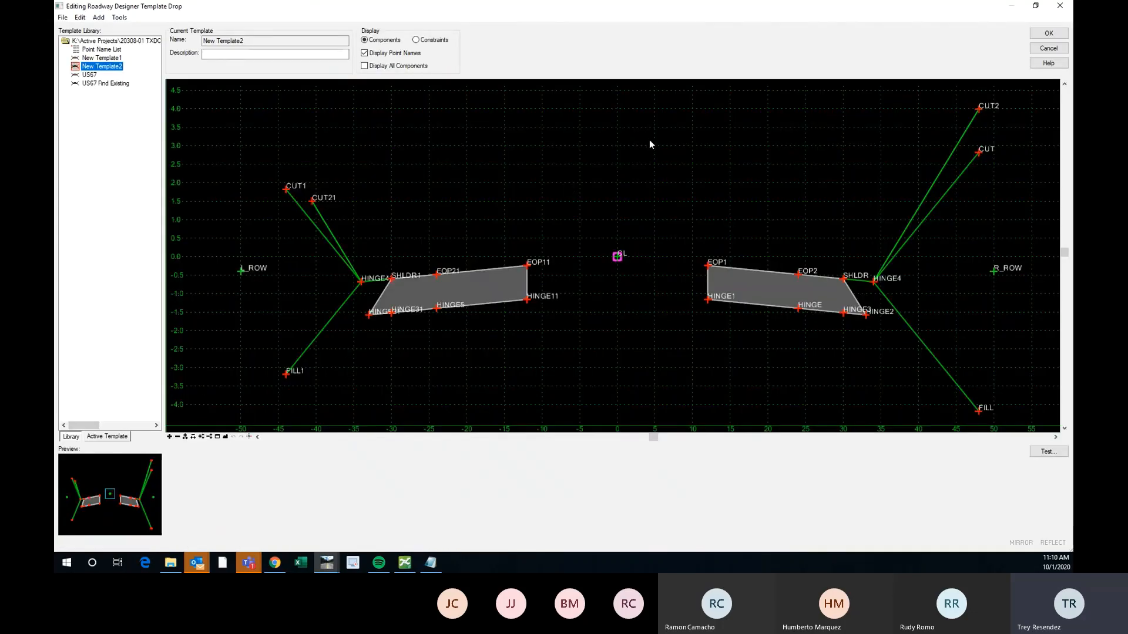
scroll(590, 213, down, 1)
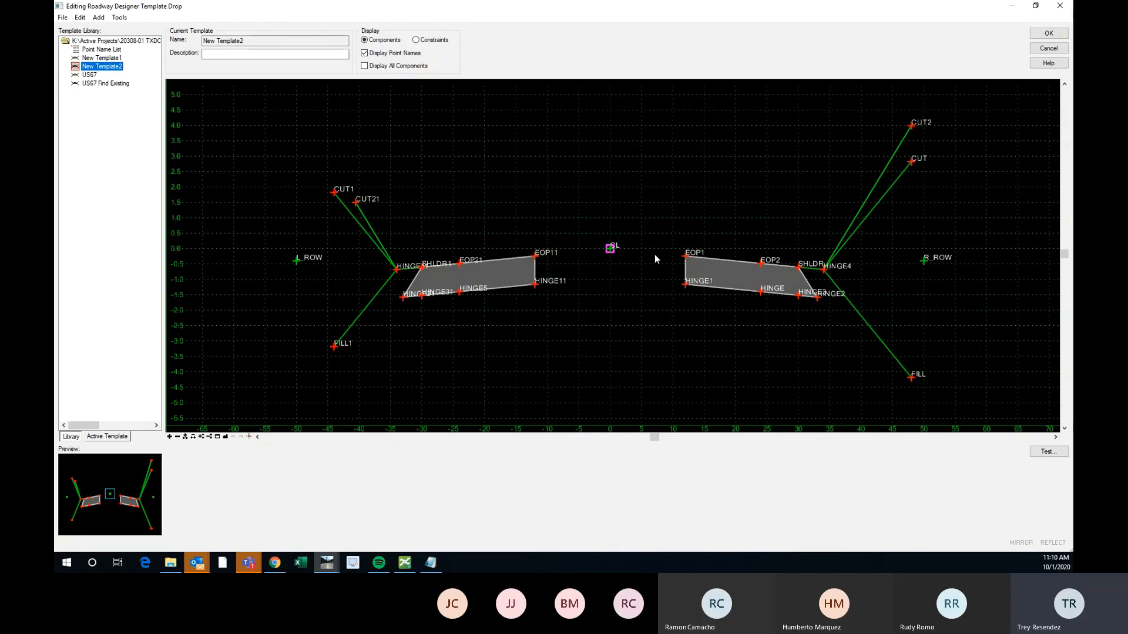
click(1048, 49)
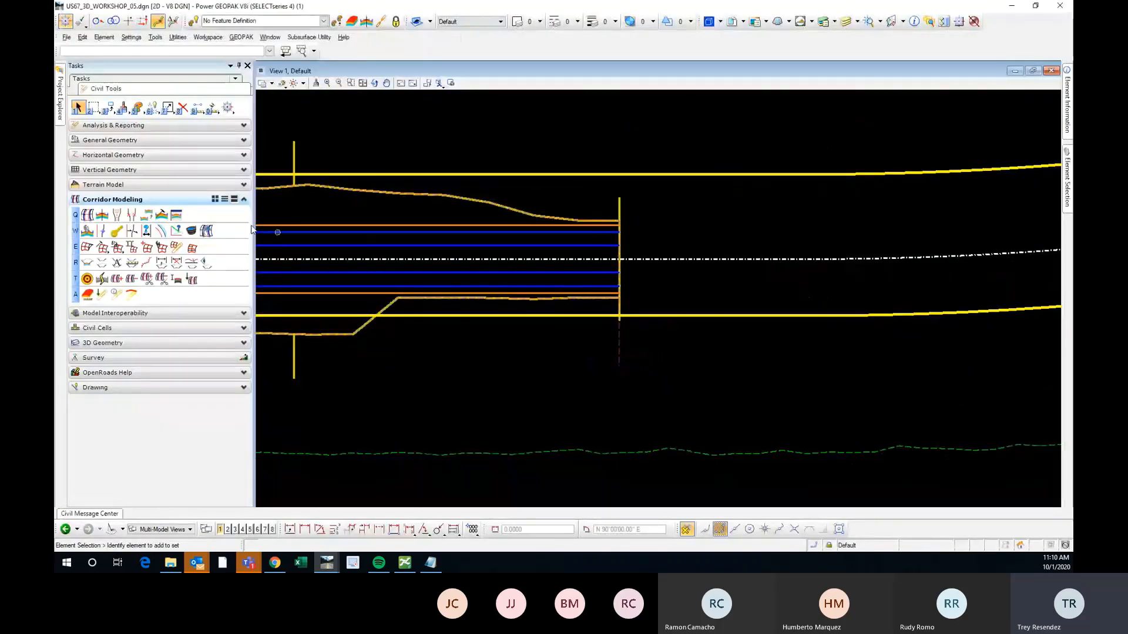
Step: Compare New Template2 in the template library with the corridor's own template drop and leave both editors
click(162, 215)
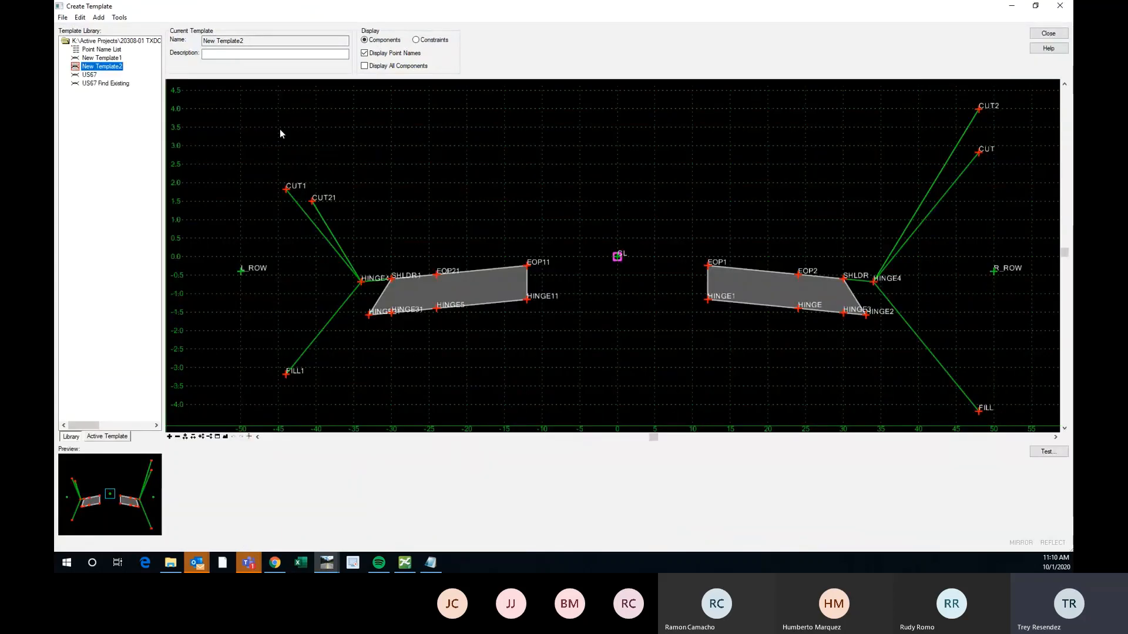
click(1045, 35)
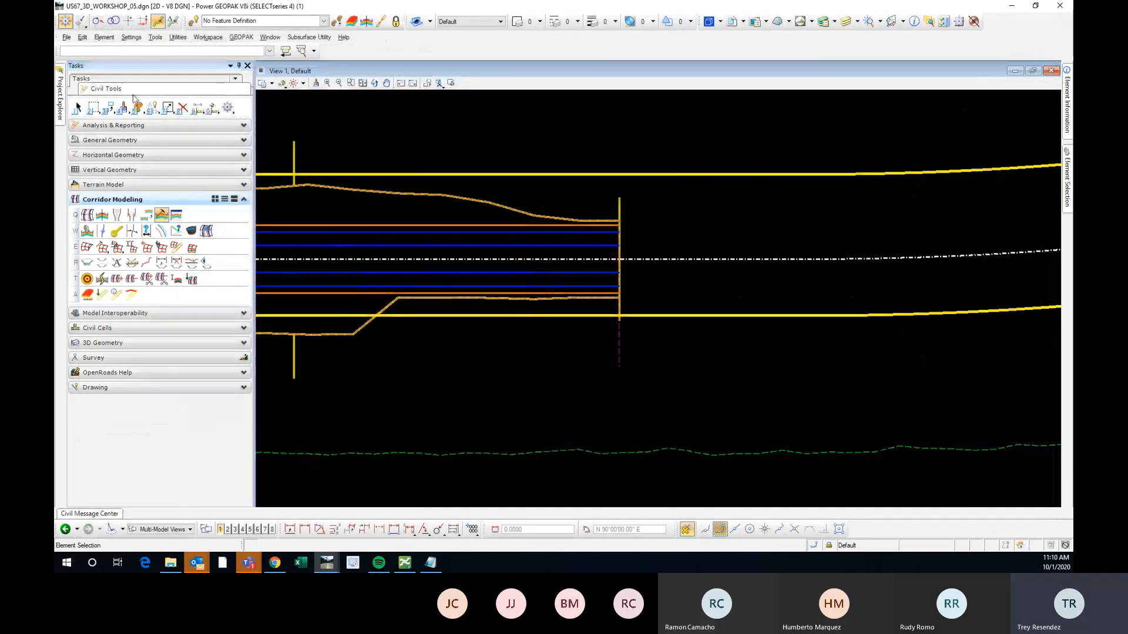
click(77, 108)
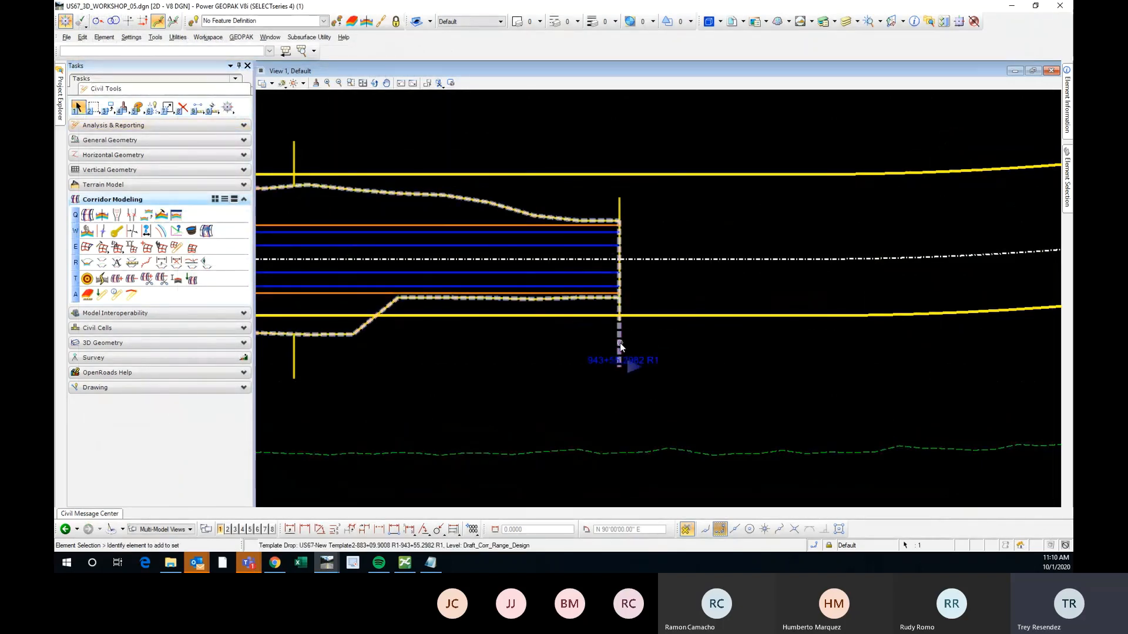
click(649, 338)
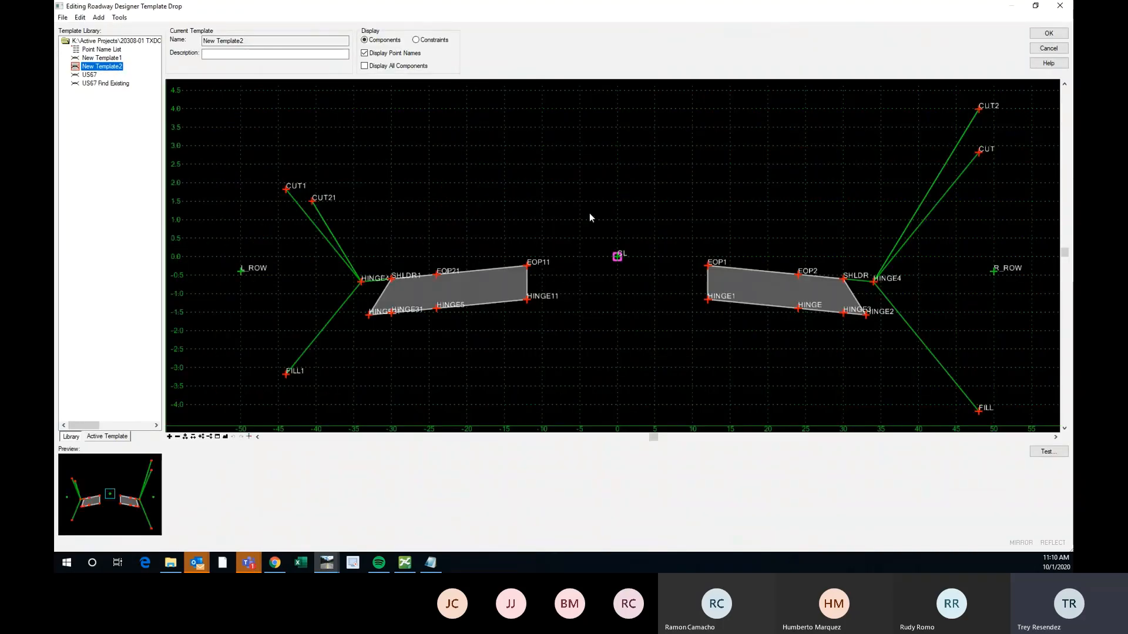
click(1044, 48)
Step: Edit the corridor's template drop and delete the pavement and side slope components right of the centerline
mouse_move(620, 338)
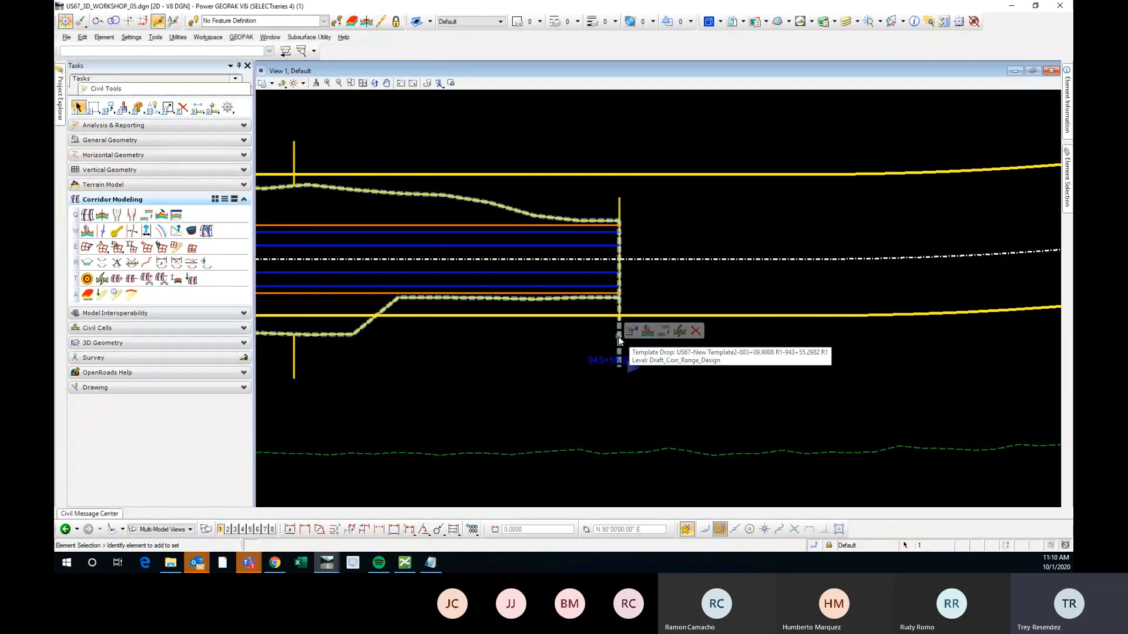
click(648, 330)
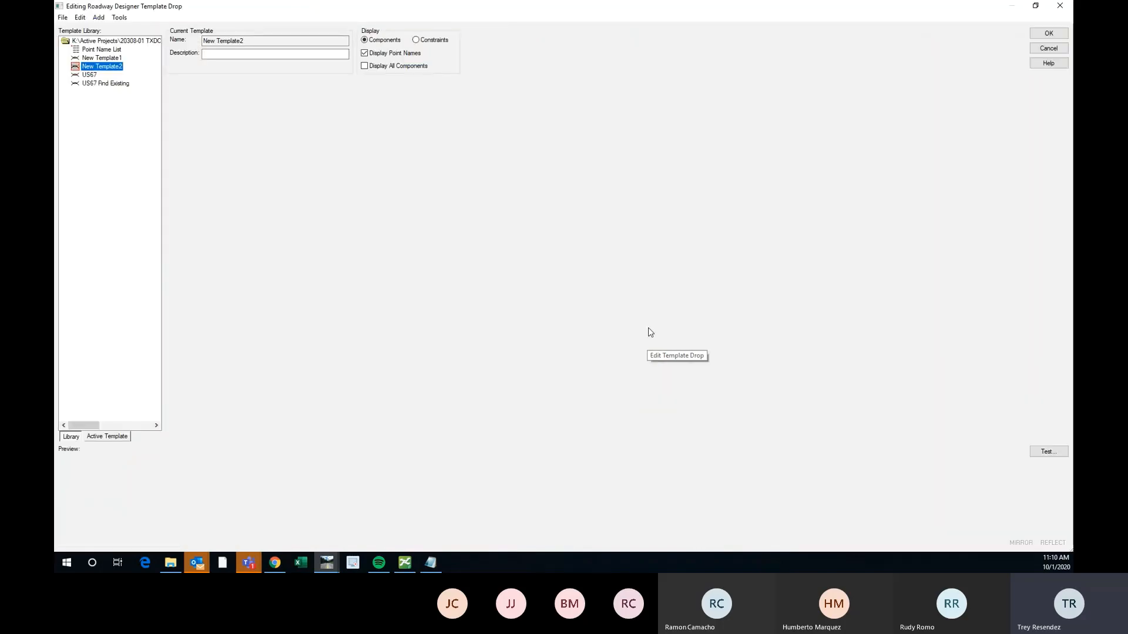
right_click(669, 176)
click(712, 218)
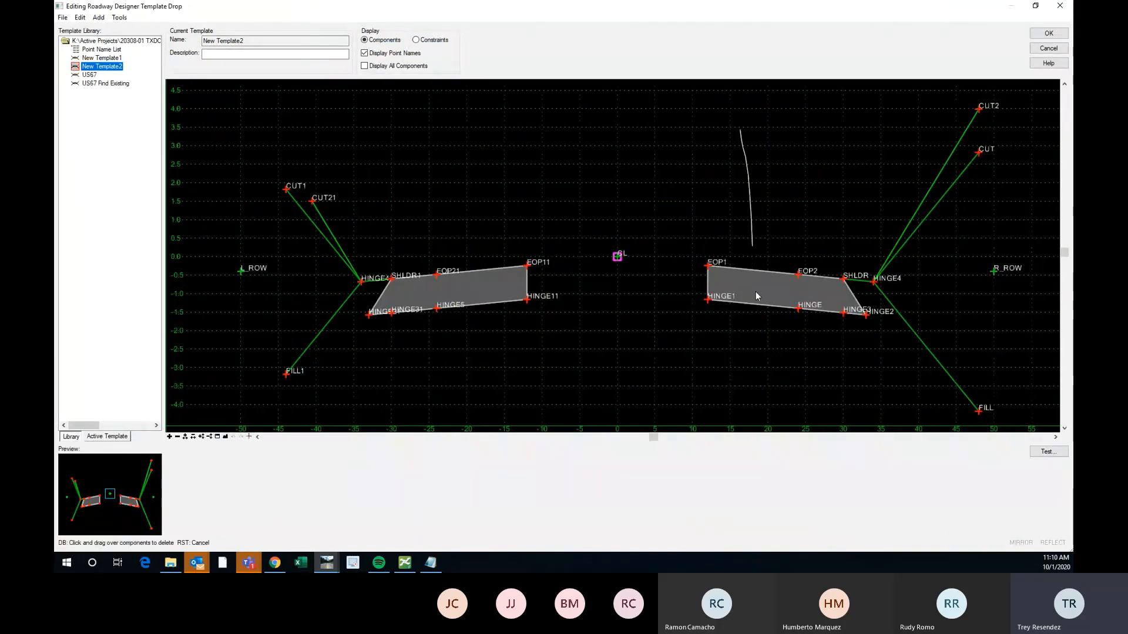
mouse_move(873, 189)
mouse_down()
mouse_move(895, 278)
mouse_move(866, 314)
mouse_up()
Step: Delete the leftover R_ROW point from the template drop and apply the edited template to the corridor
right_click(871, 239)
click(904, 279)
drag(993, 274, 993, 271)
right_click(975, 244)
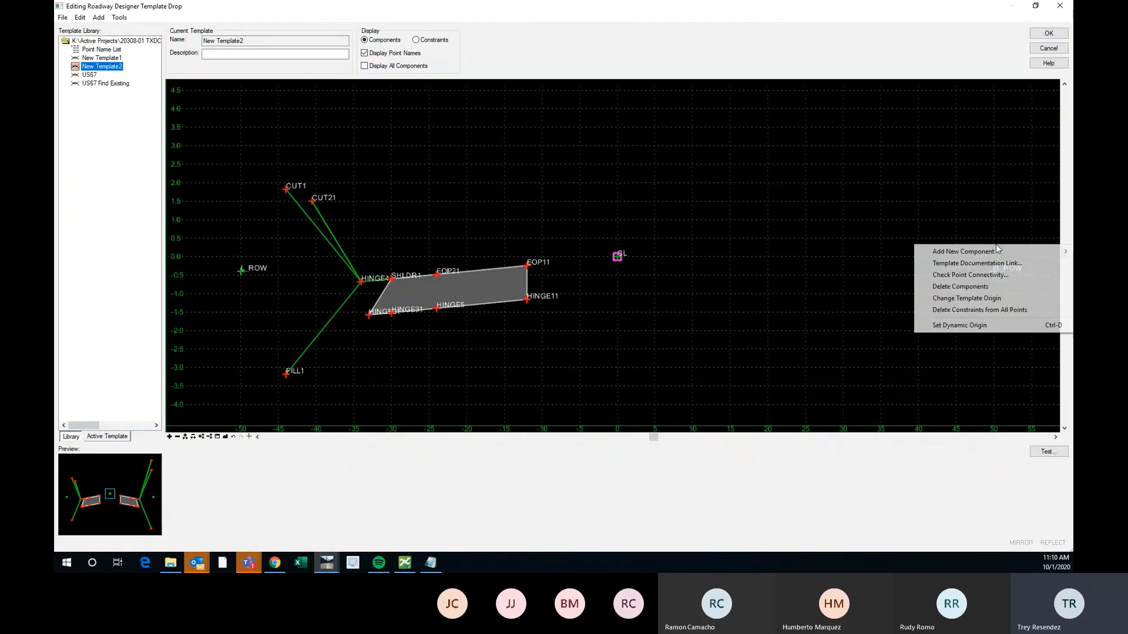
click(943, 213)
right_click(993, 270)
click(963, 390)
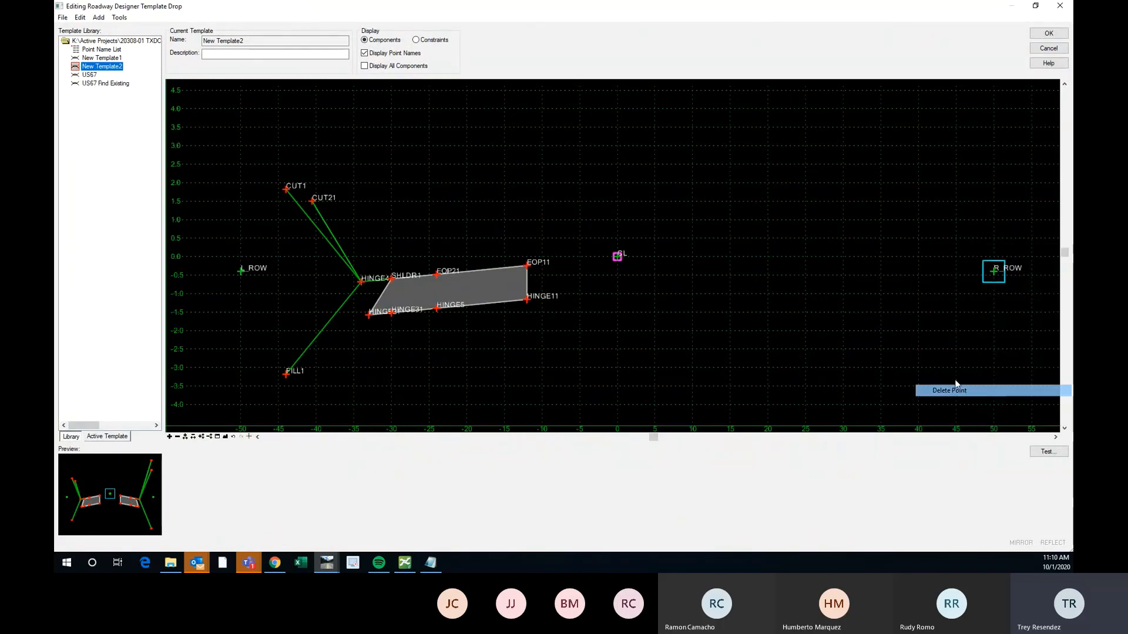
click(1035, 36)
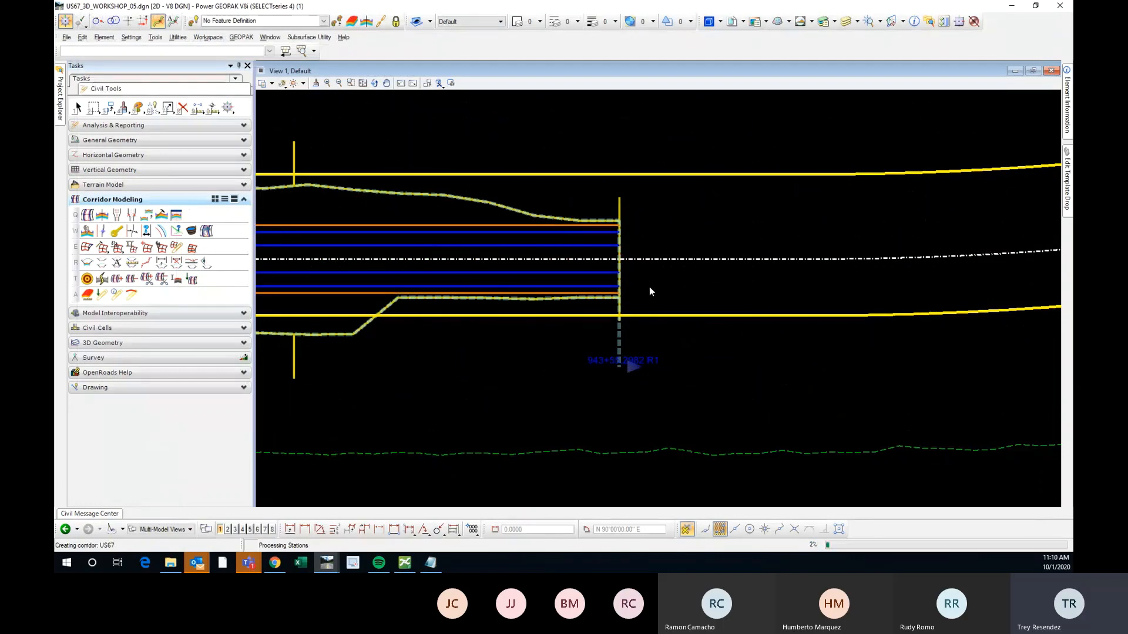
Step: Examine the edited US67 corridor along its length and compare it with New Template2 in the template library
scroll(727, 280, down, 2)
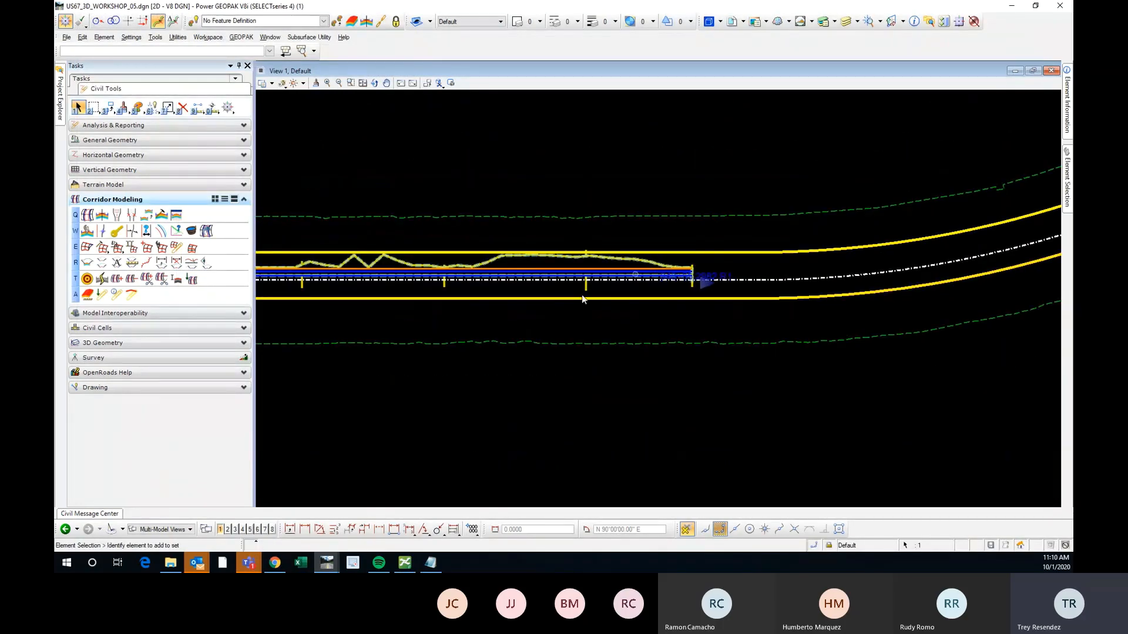
scroll(415, 250, up, 1)
scroll(764, 266, down, 2)
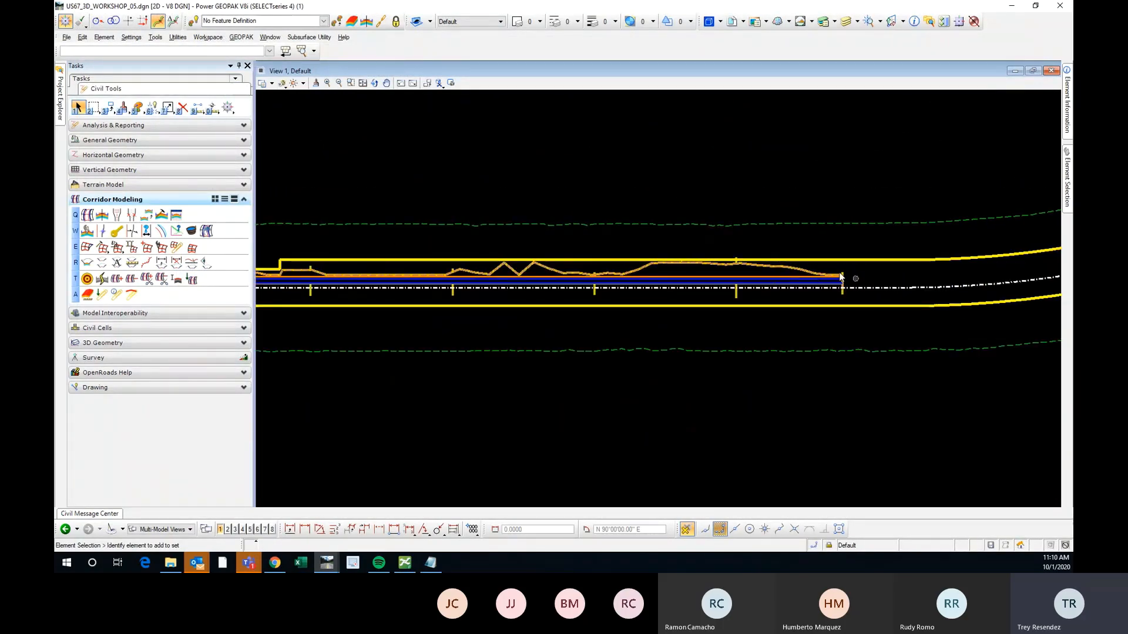
scroll(874, 257, down, 1)
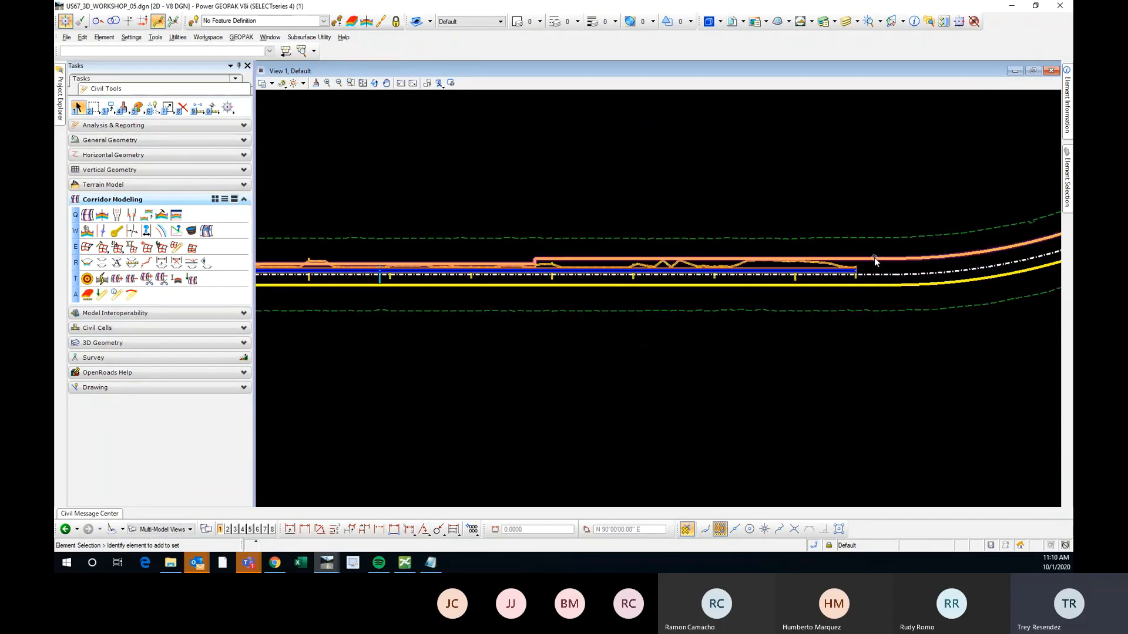
middle_drag(390, 271, 818, 271)
scroll(818, 271, up, 3)
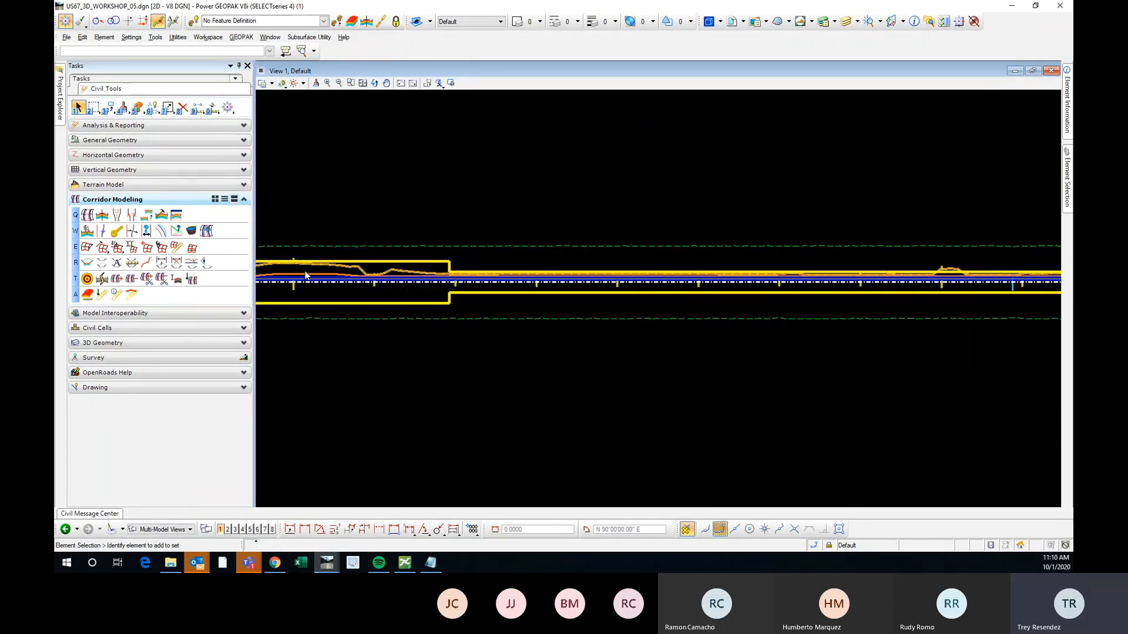
click(161, 215)
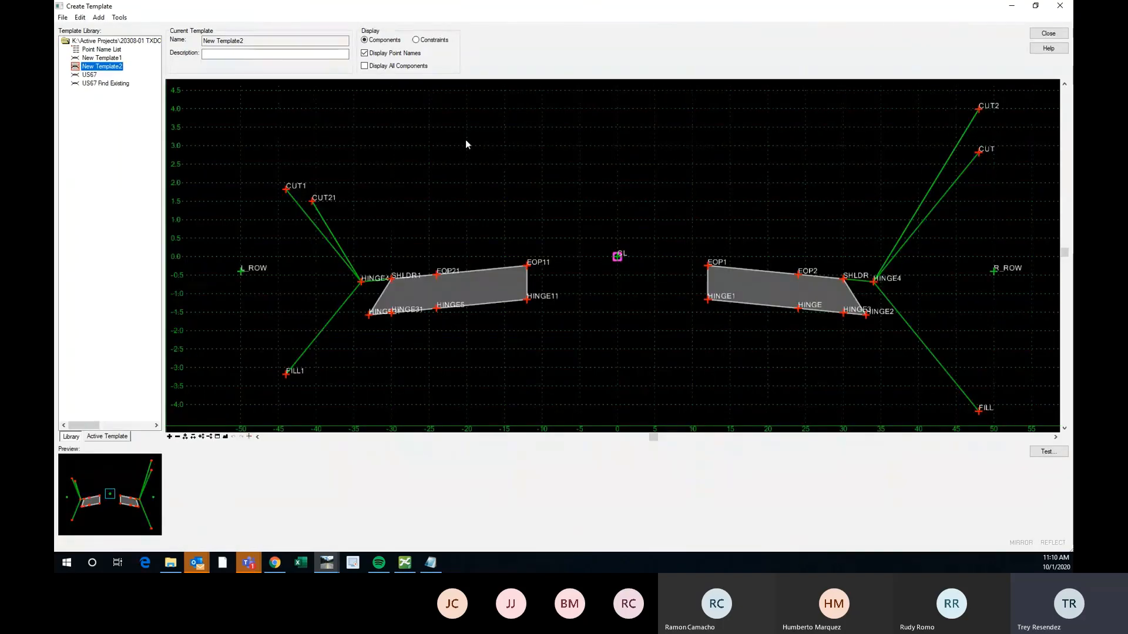
scroll(505, 206, down, 2)
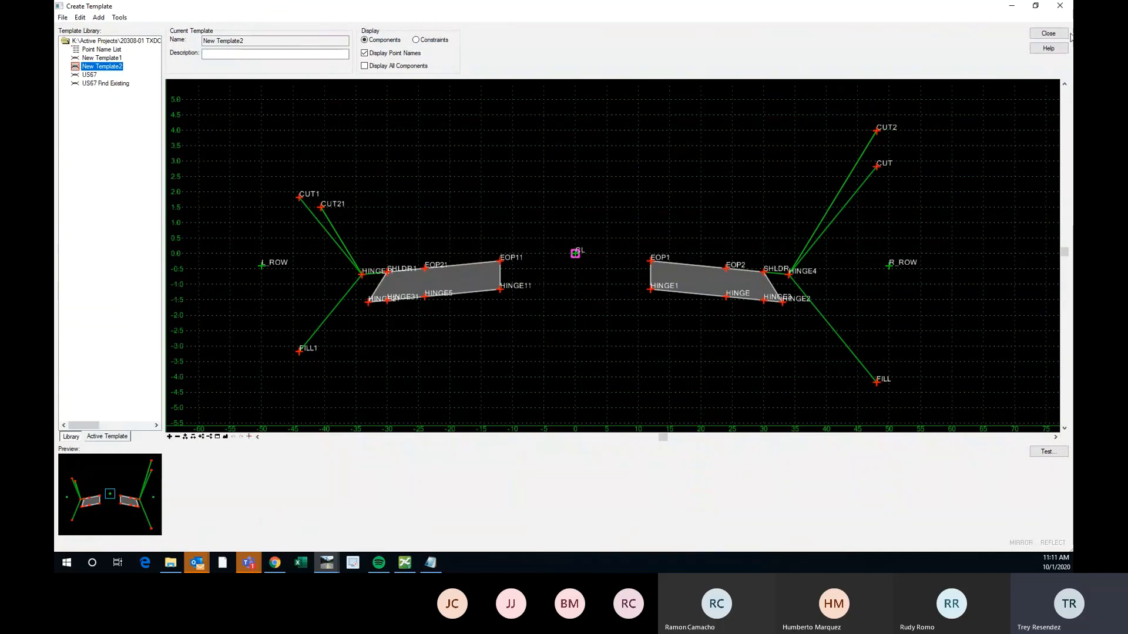
click(1049, 35)
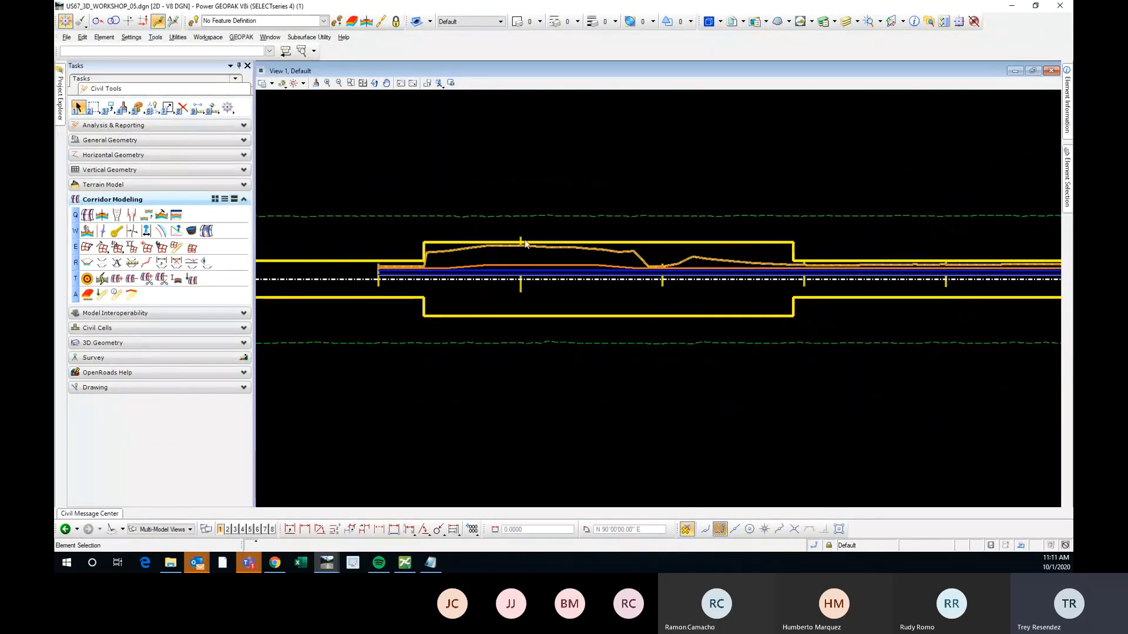
Step: Inspect the far end of the corridor and its template drop around the centerline
scroll(501, 223, down, 1)
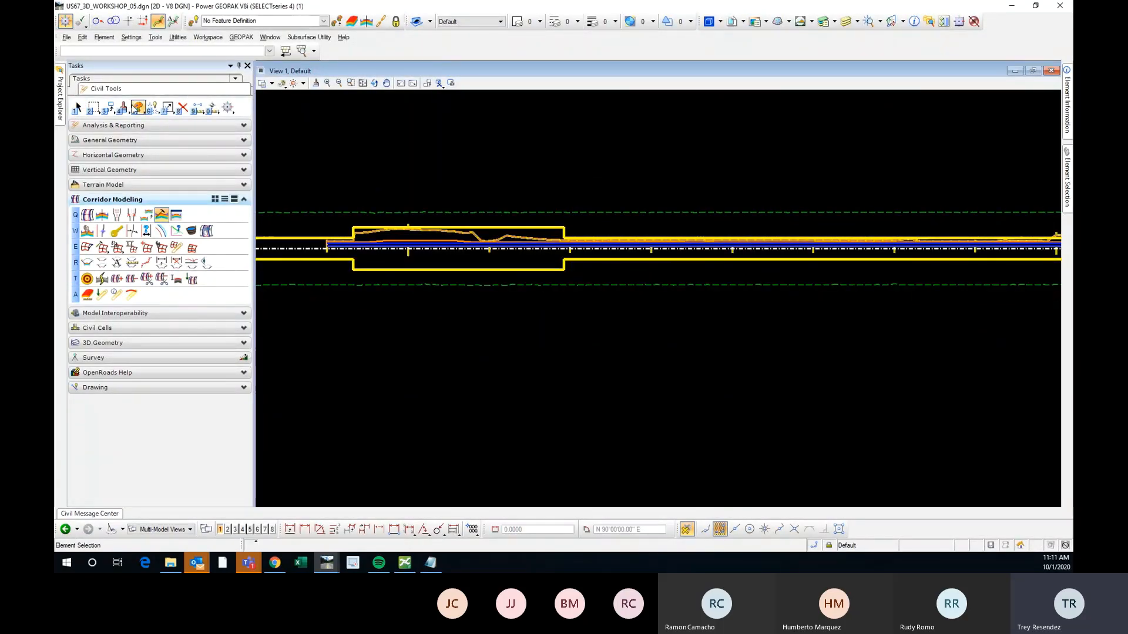
click(77, 108)
scroll(400, 252, down, 1)
scroll(520, 272, down, 2)
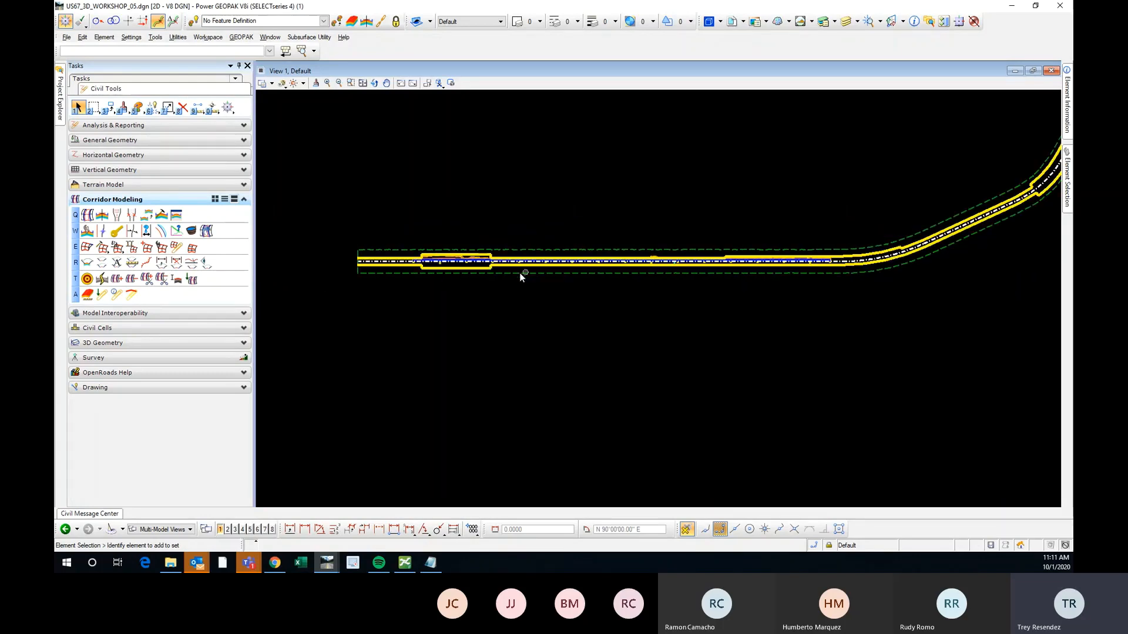
scroll(700, 266, up, 4)
scroll(705, 269, up, 2)
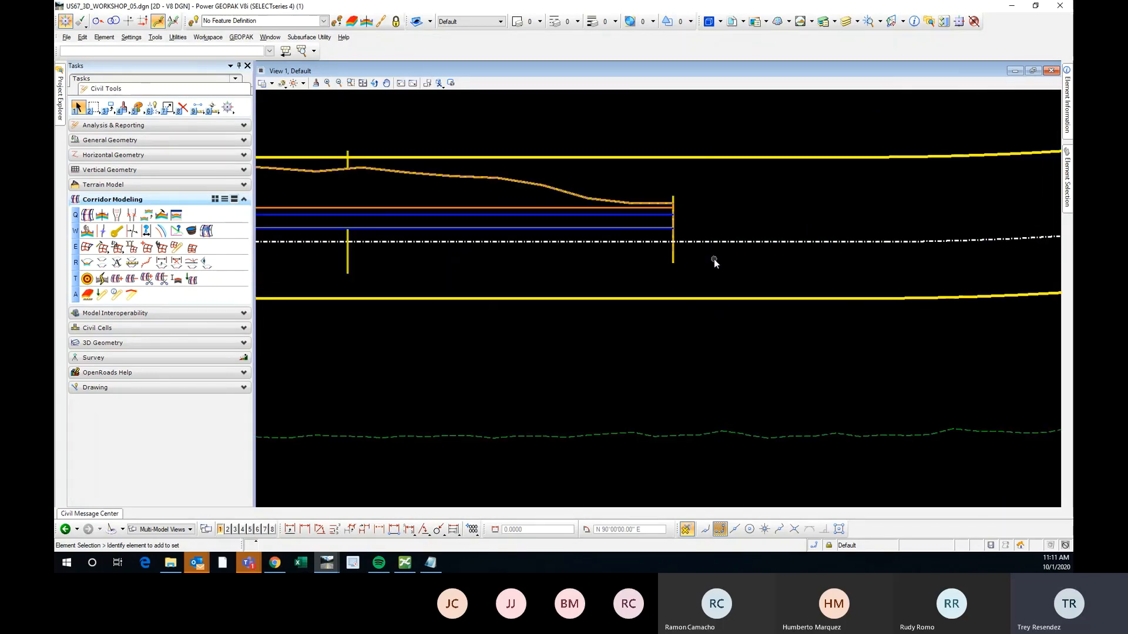
scroll(676, 229, up, 2)
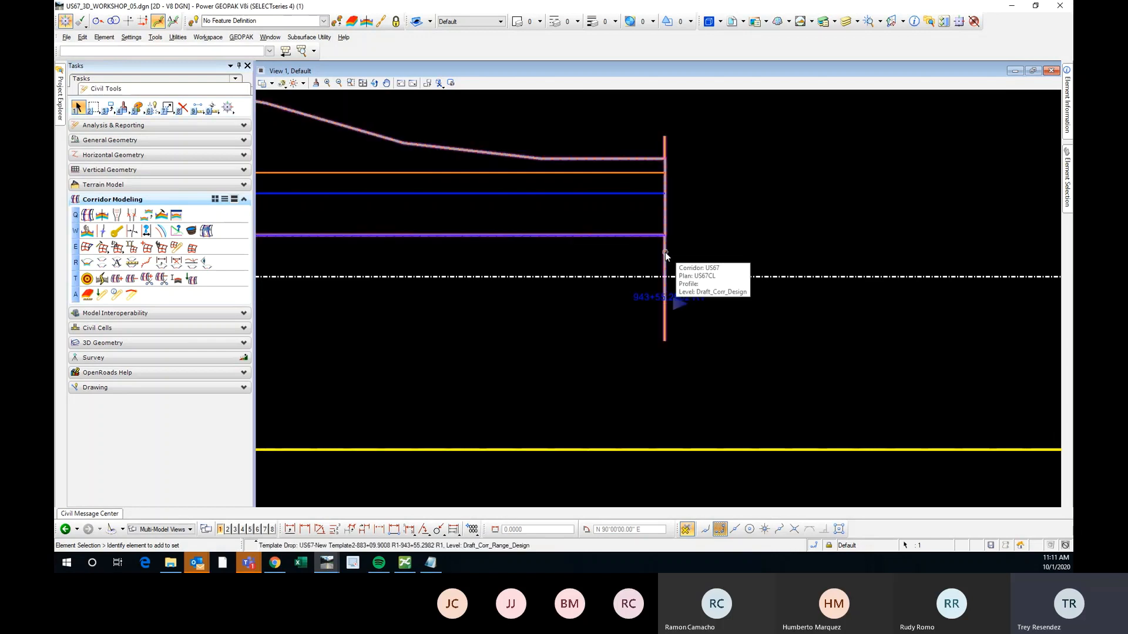
scroll(665, 252, up, 3)
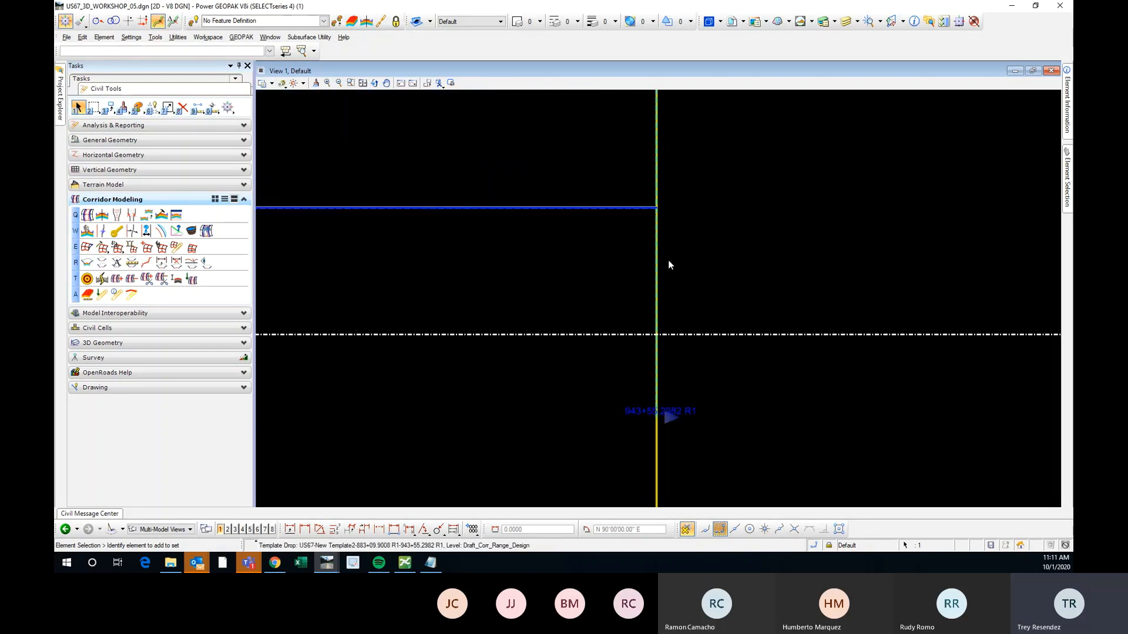
scroll(773, 238, down, 3)
scroll(748, 221, up, 1)
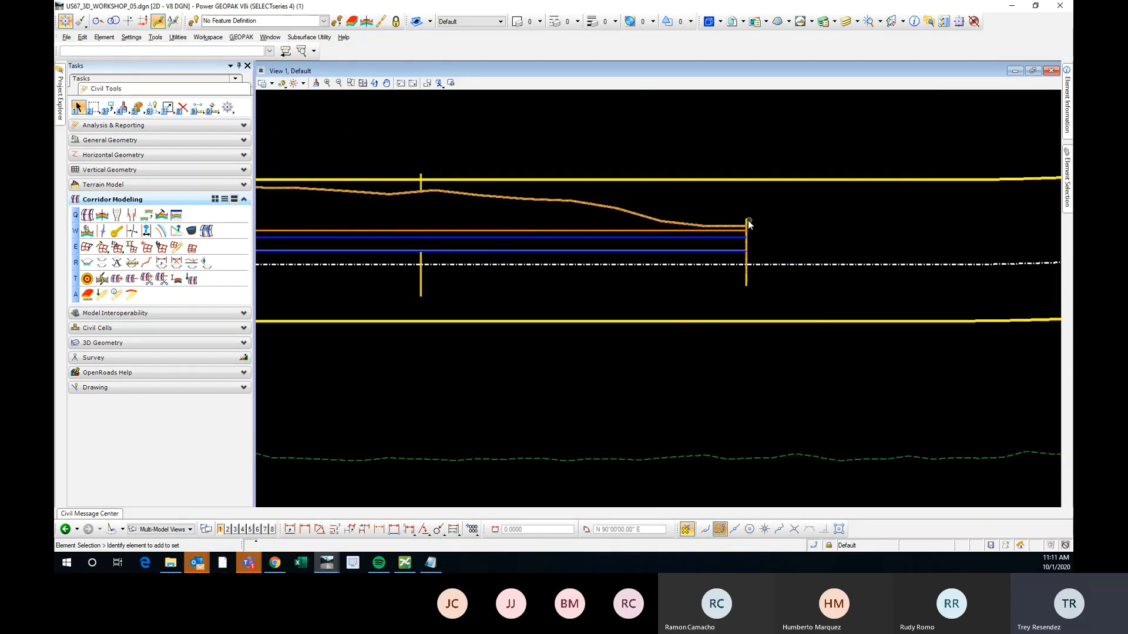
Step: Synchronize the corridor's New Template2 template drop with the library, discarding the template changes made in the design file
scroll(748, 220, down, 4)
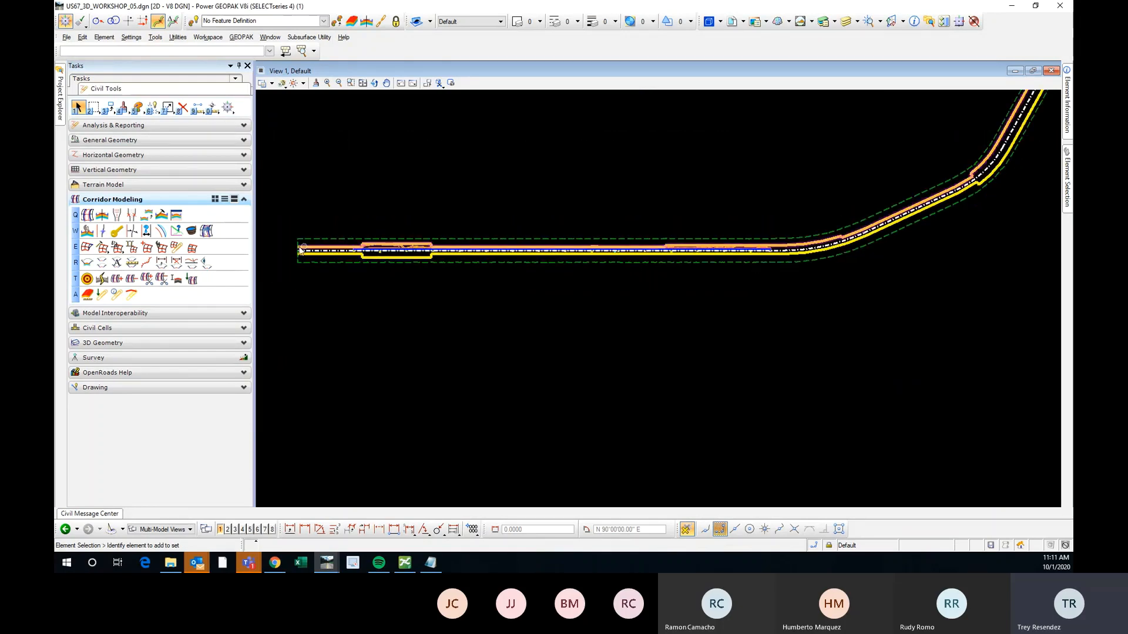
scroll(301, 251, up, 4)
scroll(677, 244, up, 4)
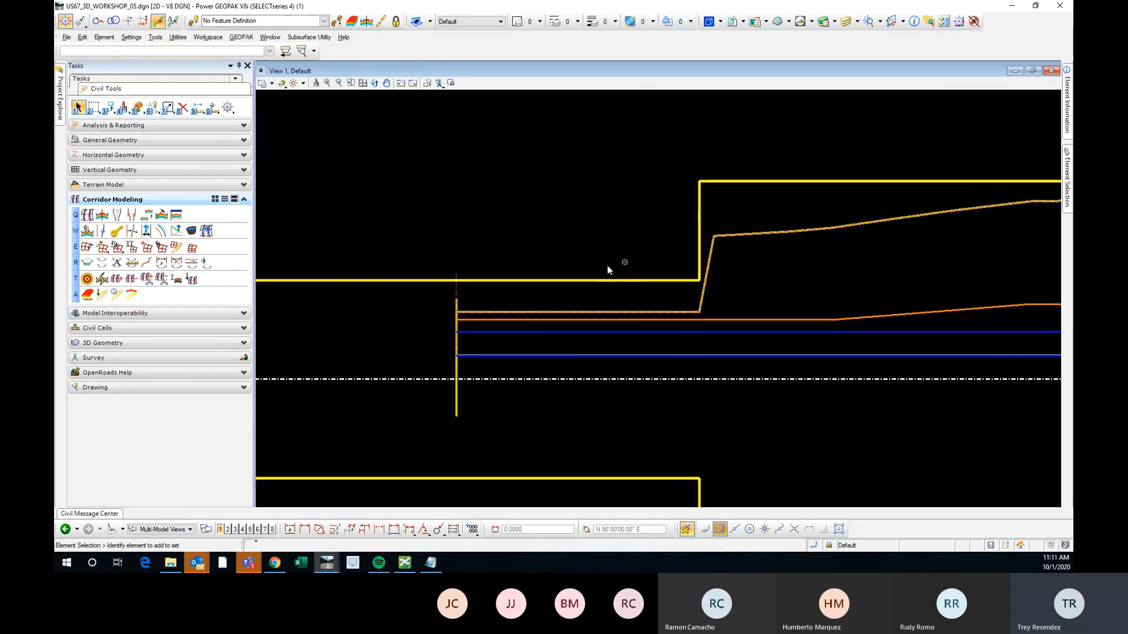
click(456, 276)
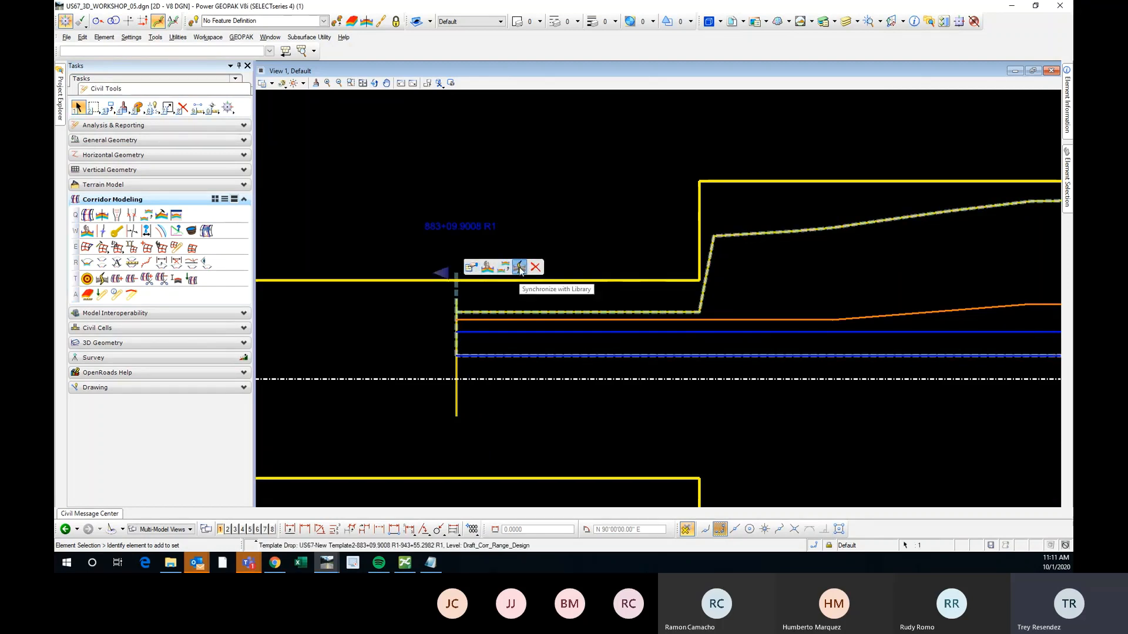
click(520, 268)
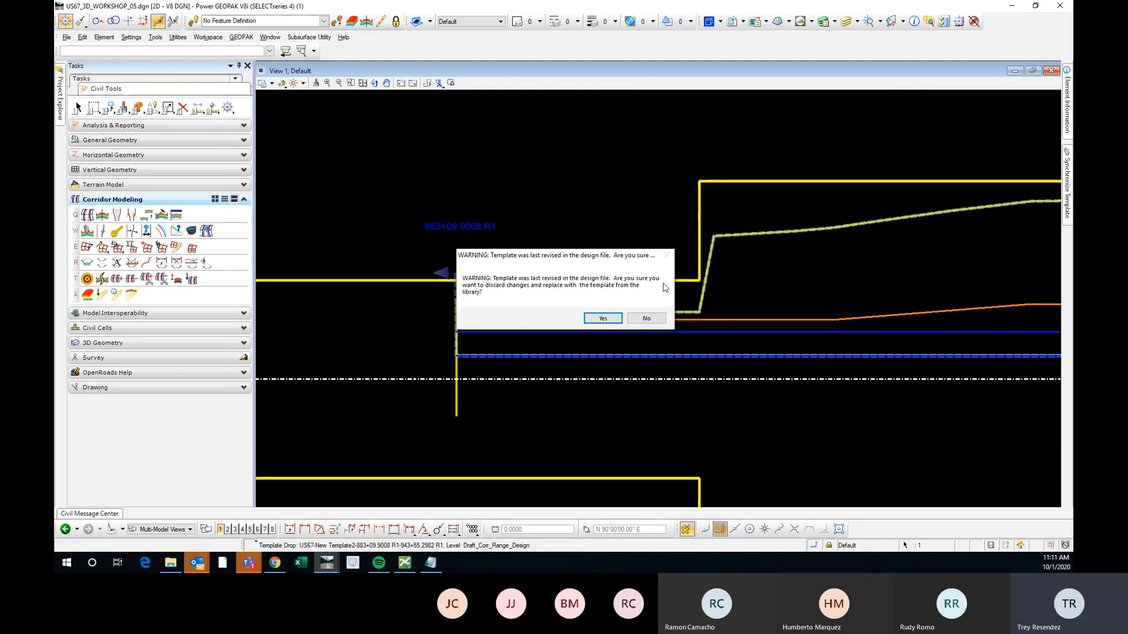
click(603, 319)
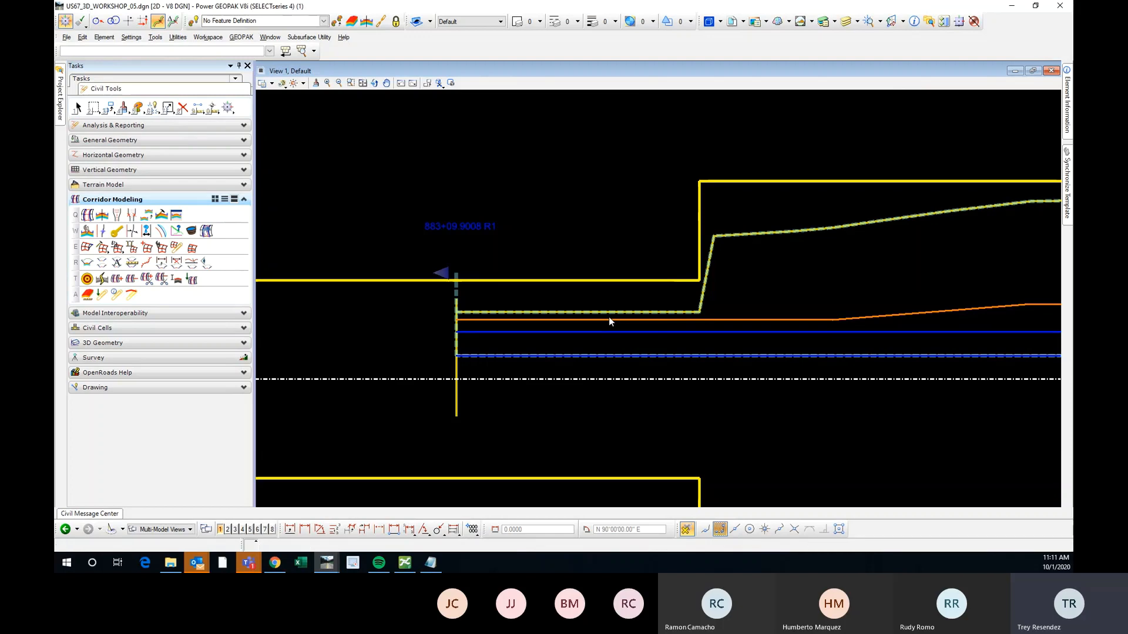
Step: Examine both sides of the synchronized corridor from its start to its far end
scroll(355, 282, down, 7)
scroll(566, 273, up, 3)
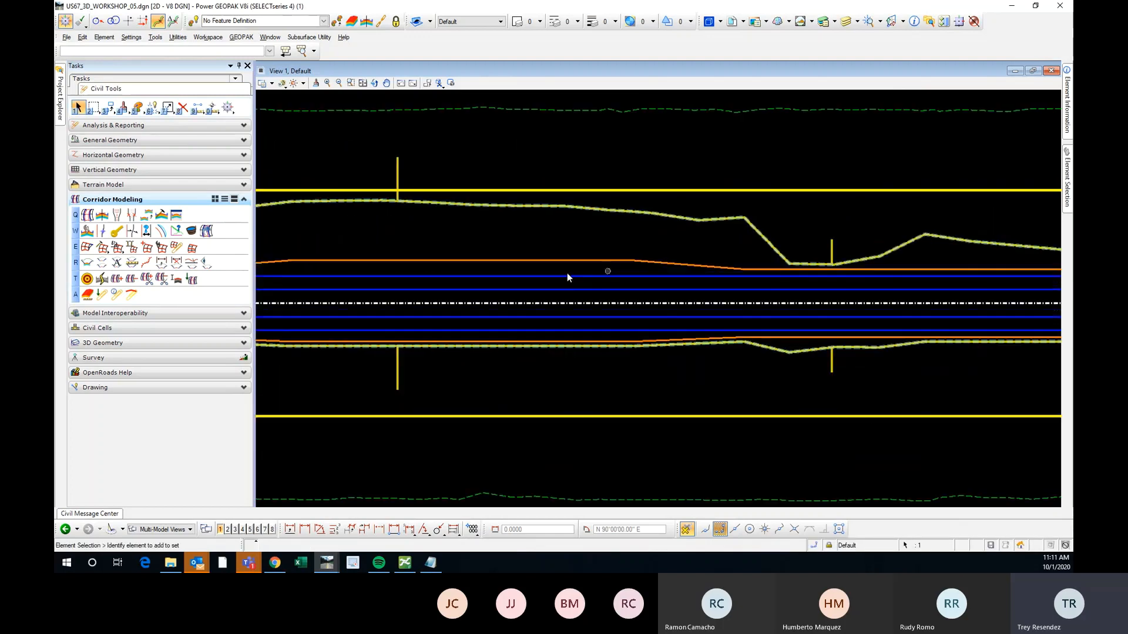
scroll(373, 318, down, 3)
scroll(447, 306, down, 5)
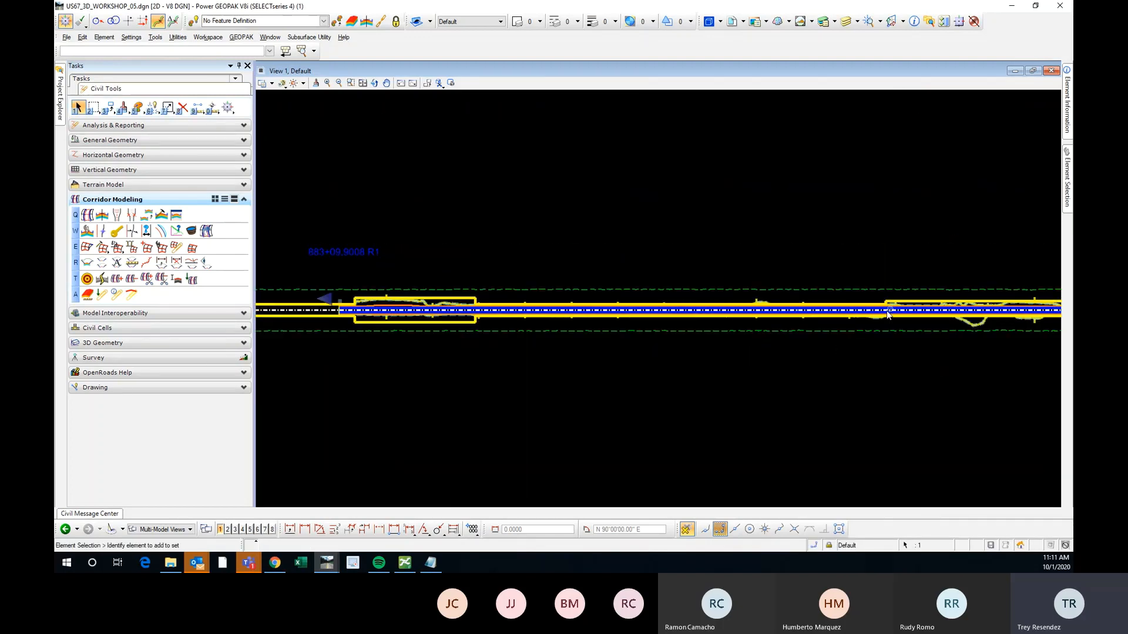
scroll(957, 336, up, 5)
middle_drag(919, 305, 400, 337)
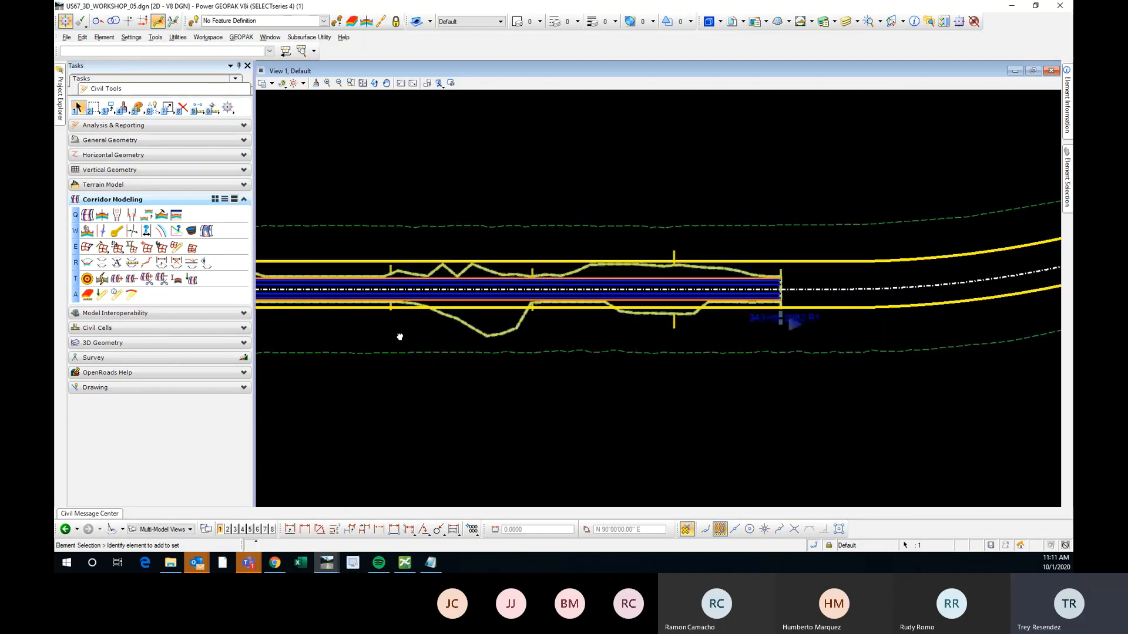
scroll(505, 288, down, 2)
scroll(699, 291, up, 4)
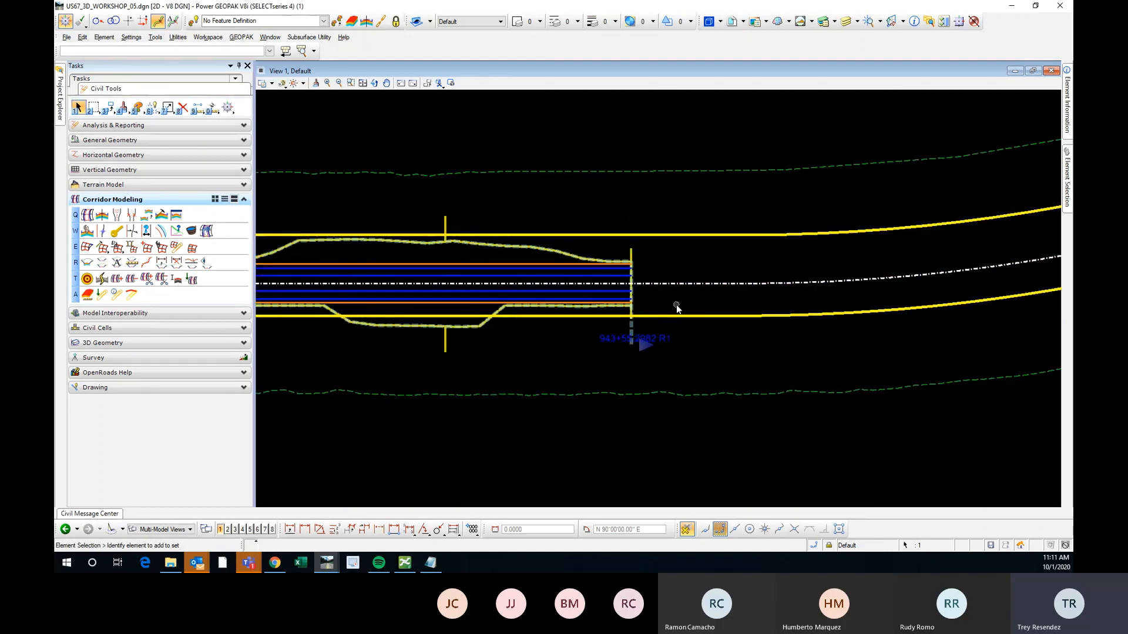
click(634, 333)
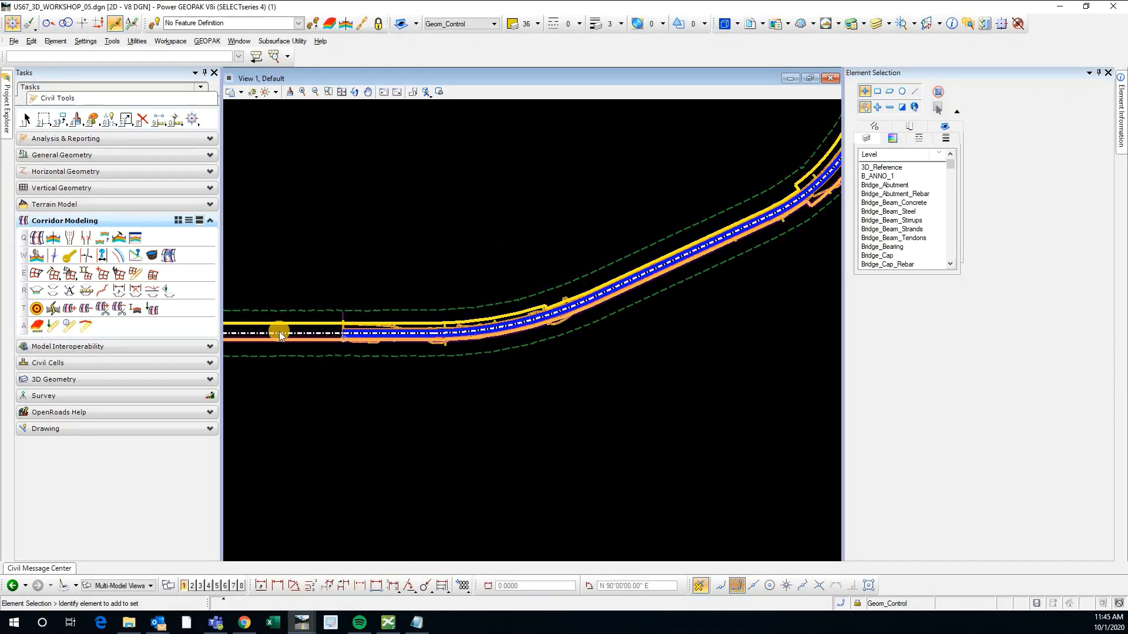
Step: Examine the start of the US67 corridor and the curve that follows it
scroll(329, 341, up, 2)
scroll(346, 299, up, 2)
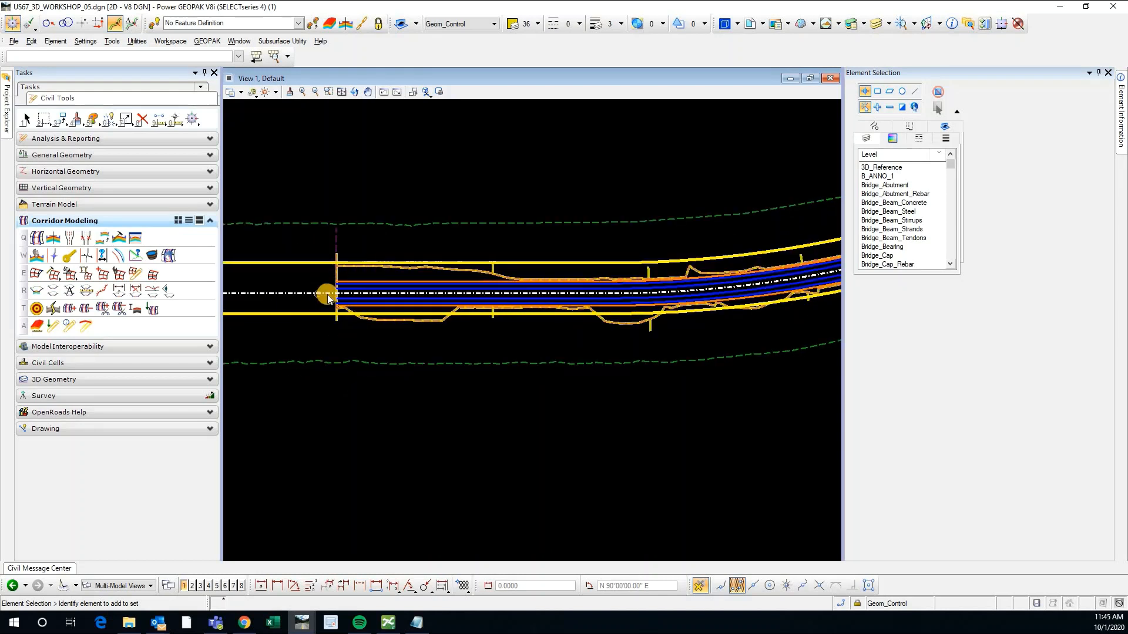
mouse_move(327, 298)
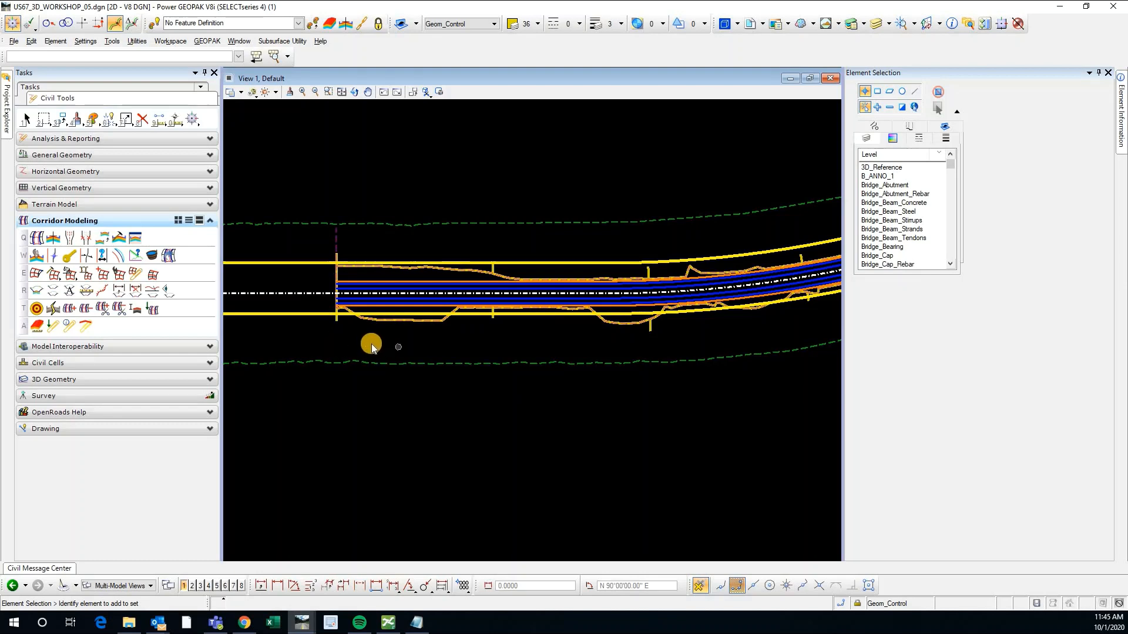
scroll(371, 344, down, 1)
scroll(364, 337, up, 1)
middle_drag(364, 336, 359, 382)
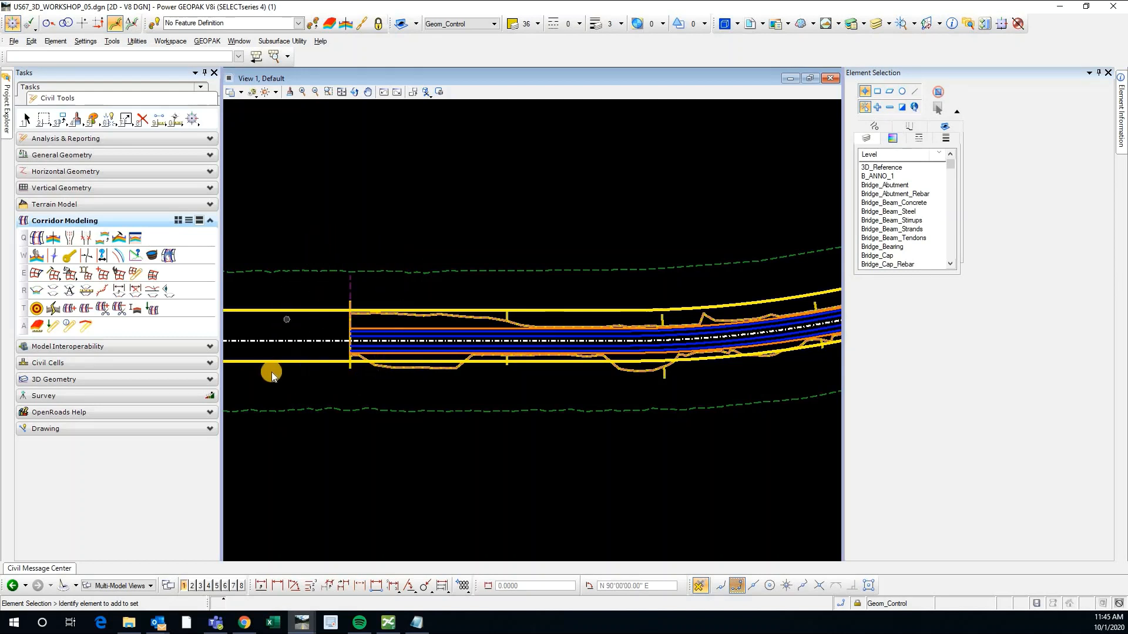
scroll(271, 374, down, 1)
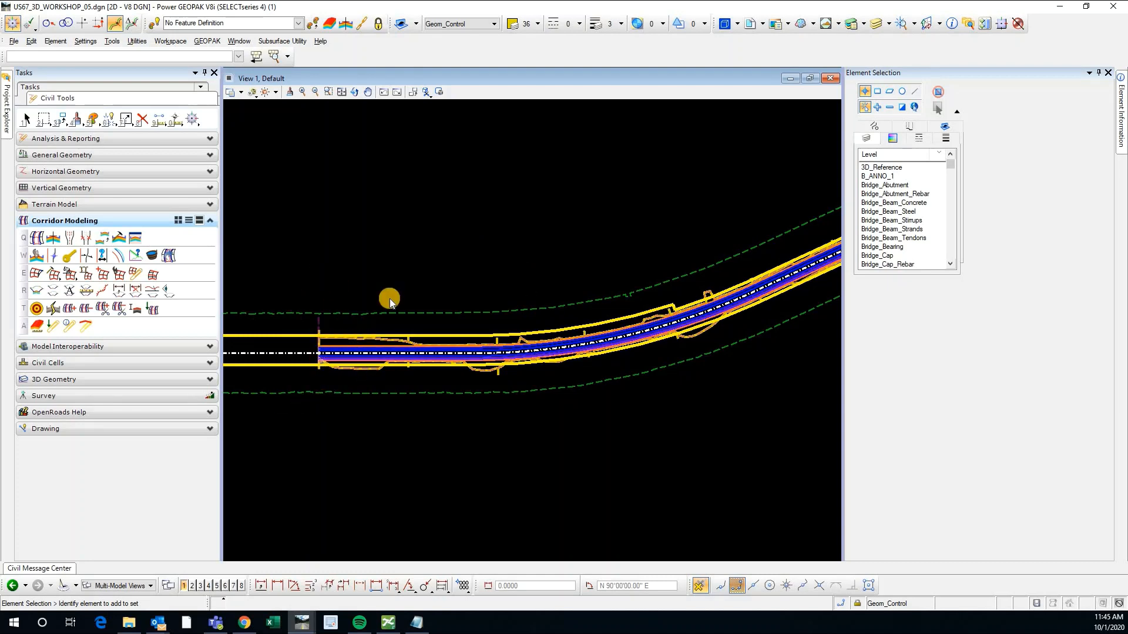
scroll(330, 246, up, 1)
scroll(347, 235, down, 1)
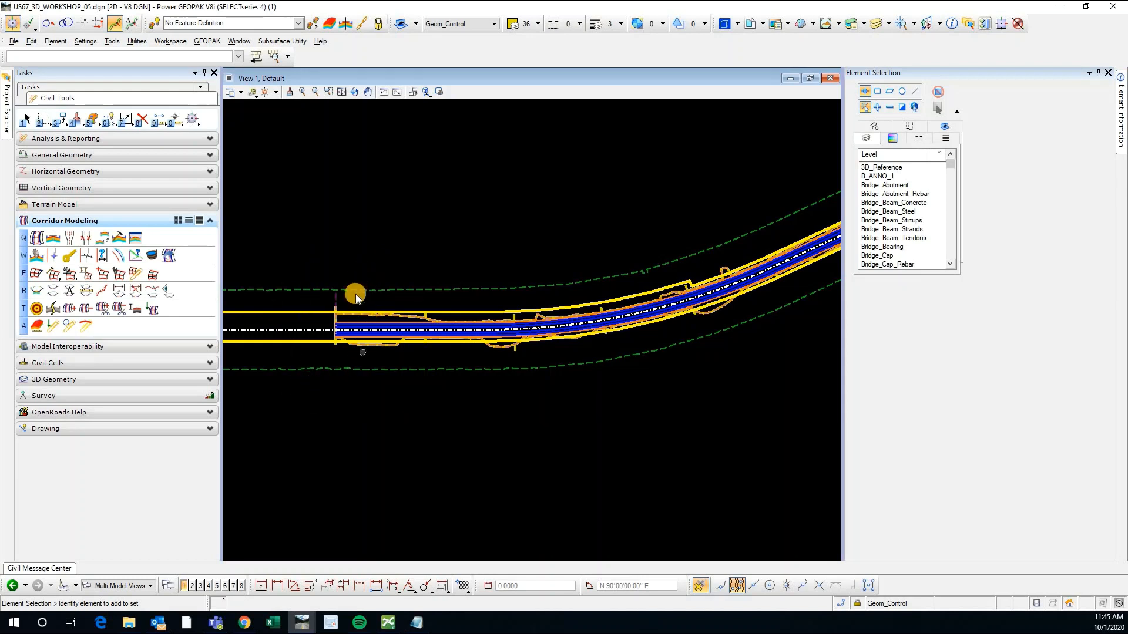
scroll(353, 294, up, 2)
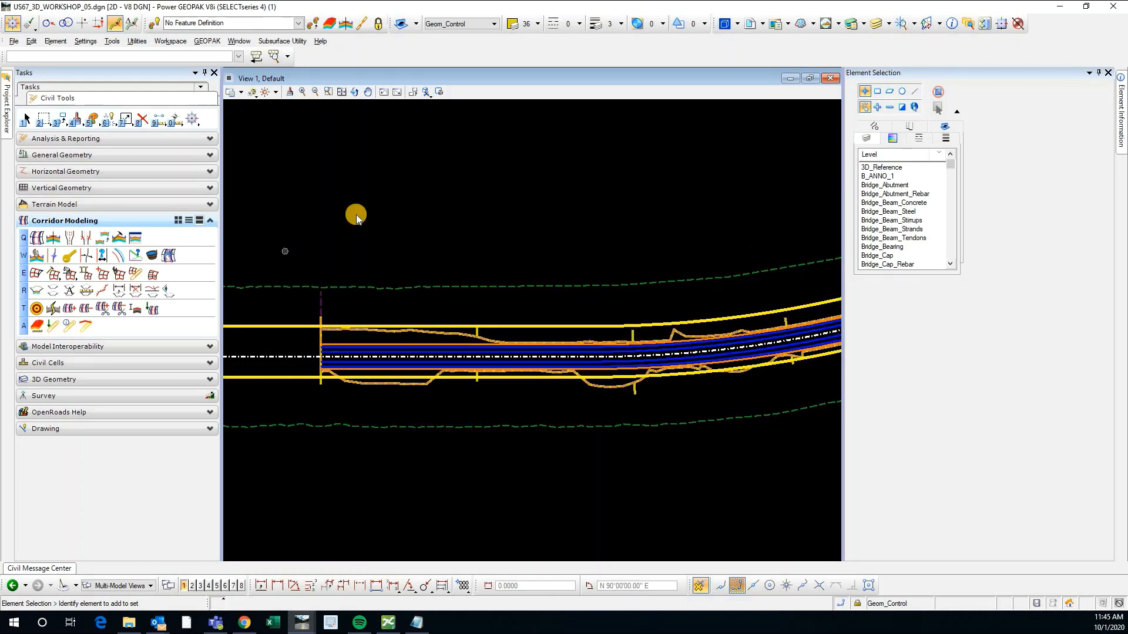
Step: Start a superelevation section named US67 on the centerline, with its start station at about 937+66, just before the corridor's start
click(37, 274)
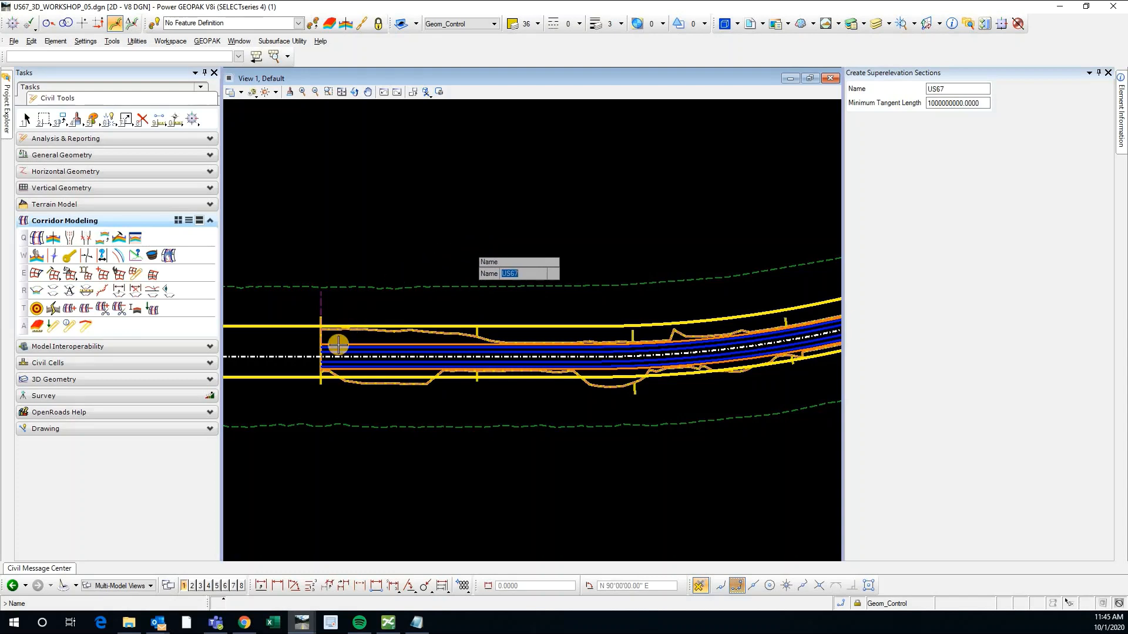
click(312, 359)
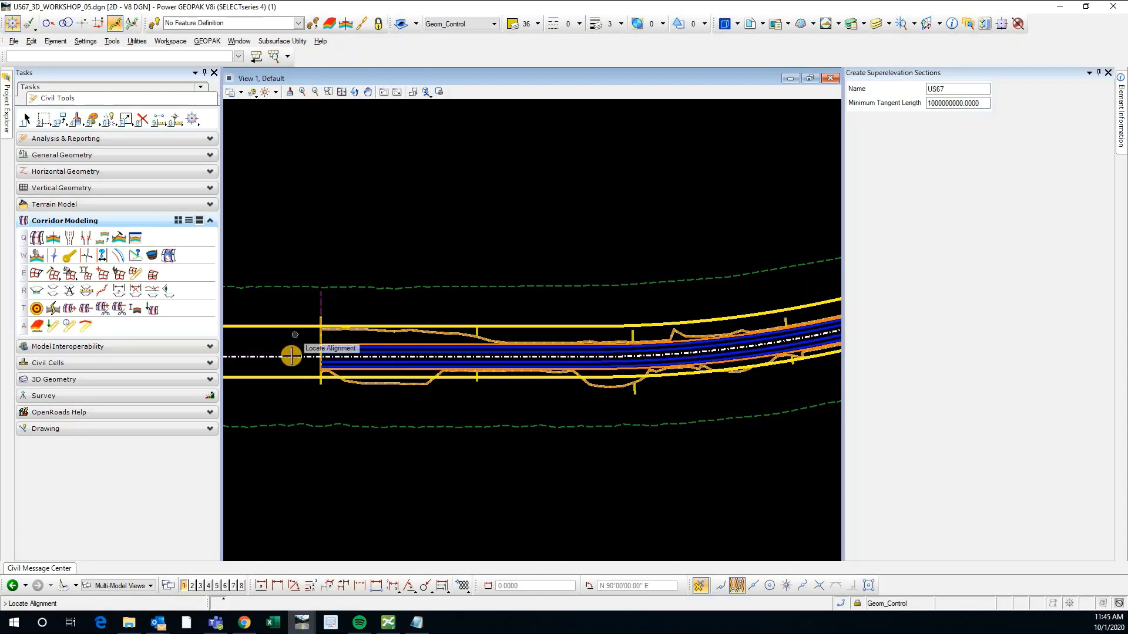
click(307, 378)
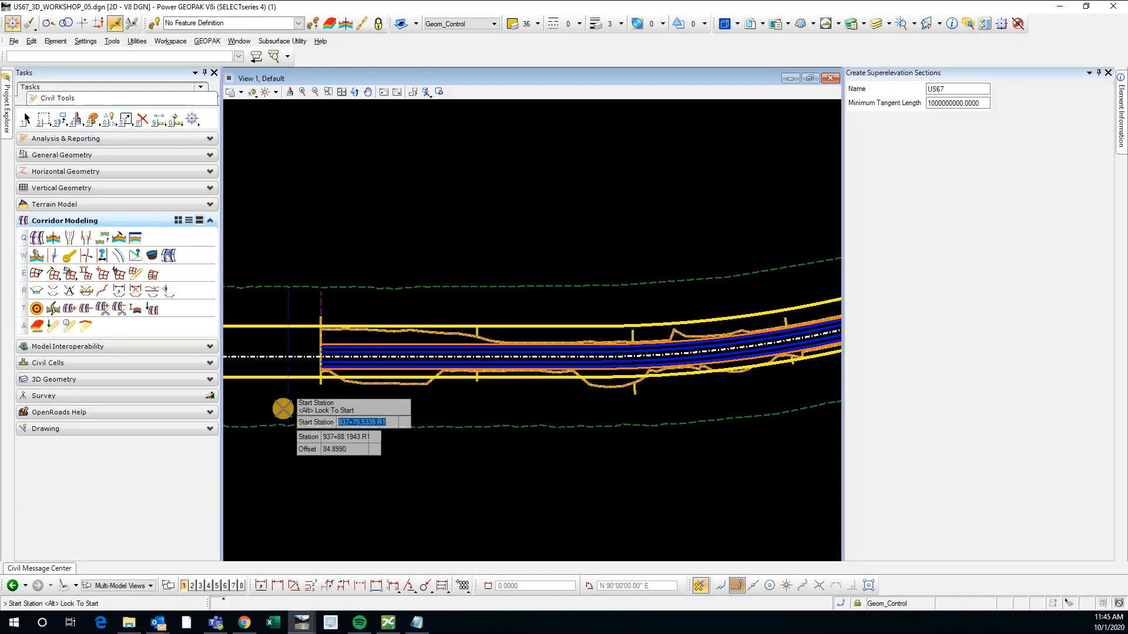
scroll(281, 389, down, 5)
scroll(279, 423, down, 3)
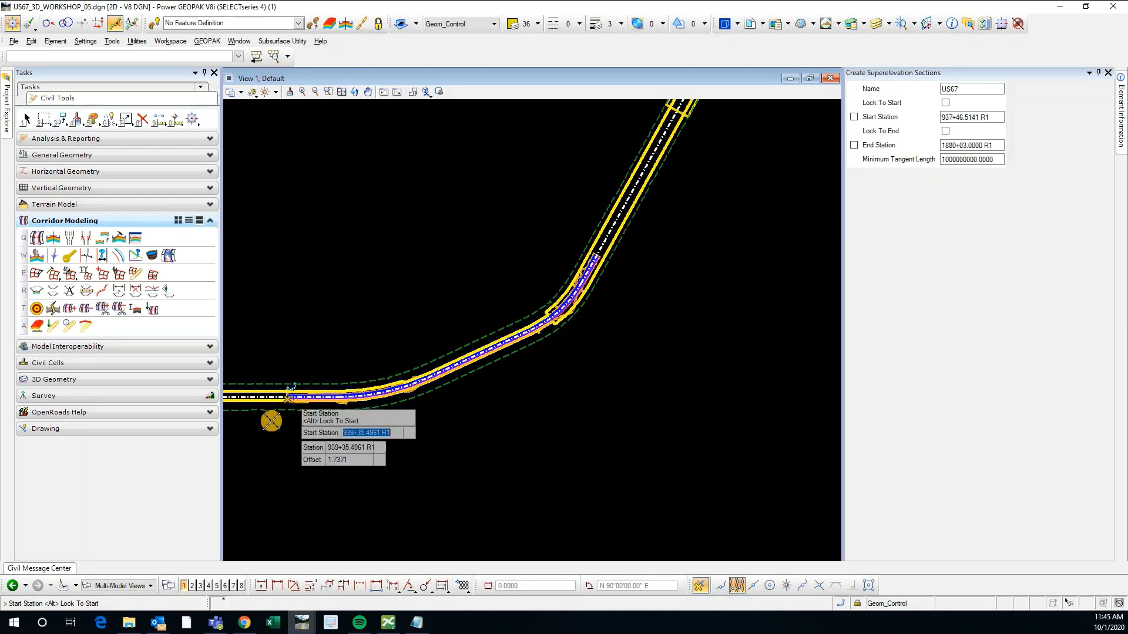
scroll(271, 422, up, 2)
click(289, 441)
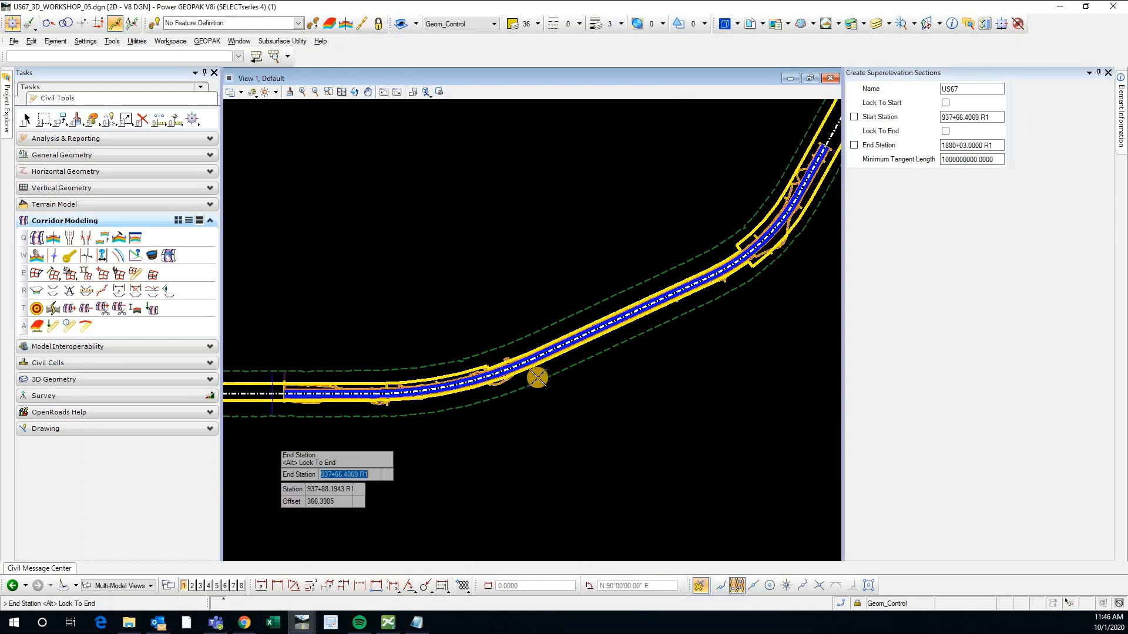
scroll(537, 377, down, 3)
scroll(624, 277, up, 3)
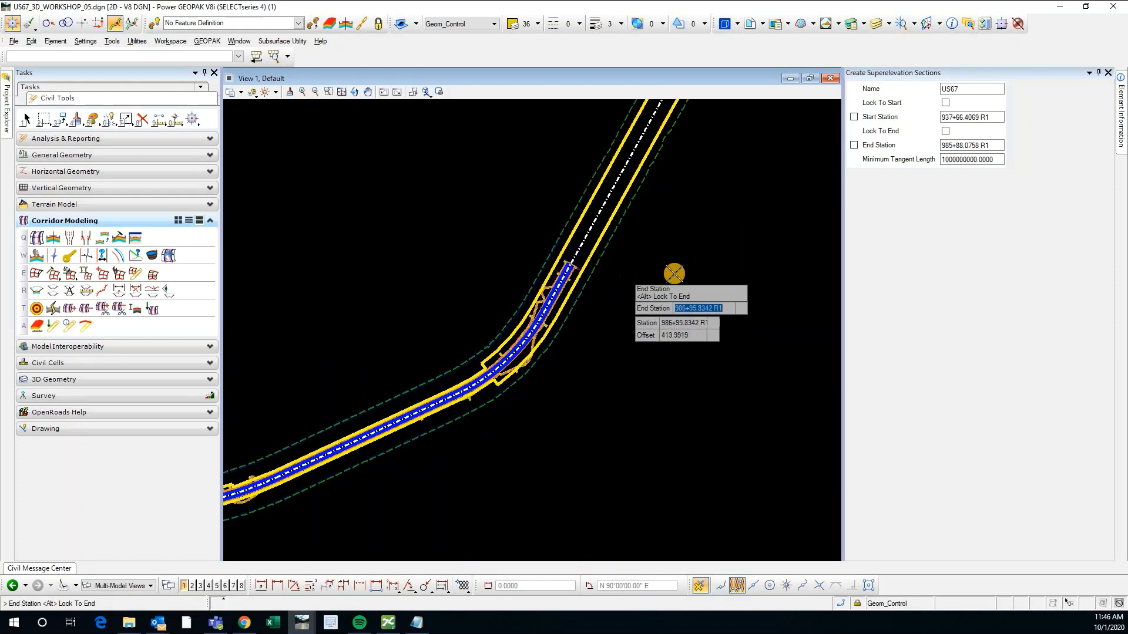
click(674, 274)
scroll(405, 411, down, 3)
scroll(470, 428, up, 3)
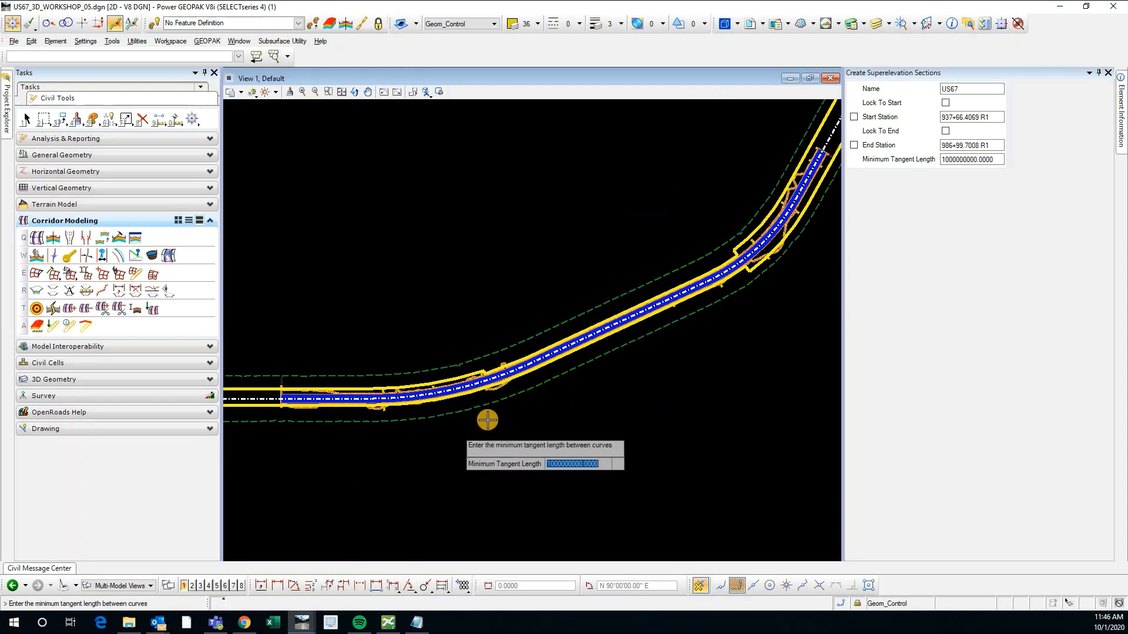
click(487, 420)
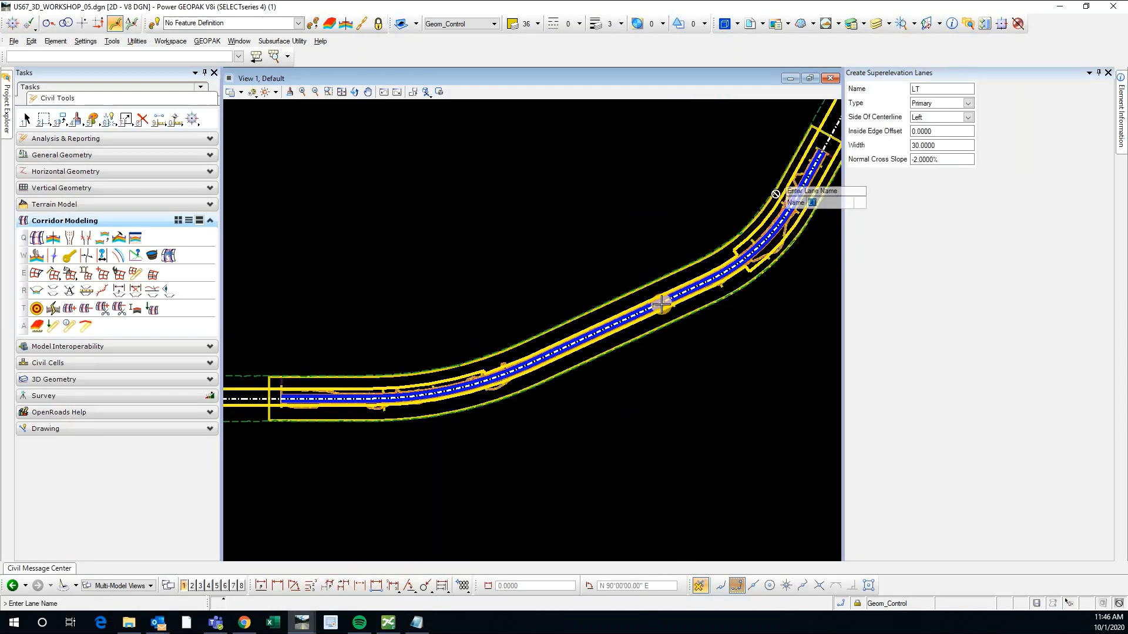
Step: Create the primary superelevation lane LT on the left side of the centerline, with 0 inside edge offset, 30 width and -2% normal cross slope
scroll(713, 258, up, 3)
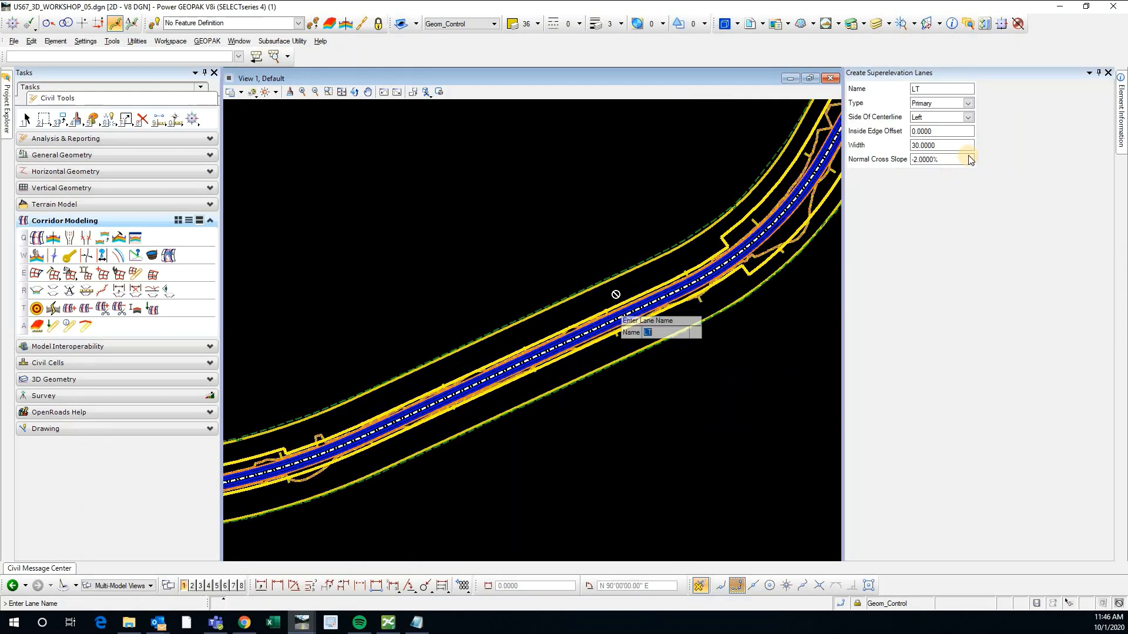
click(913, 90)
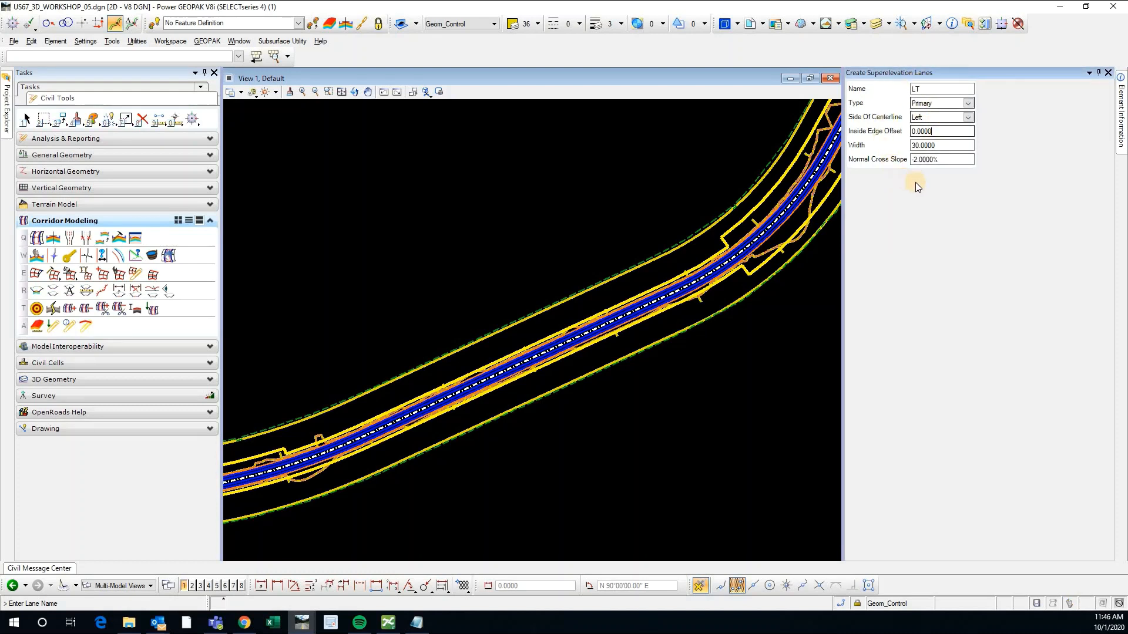
drag(933, 90, 890, 87)
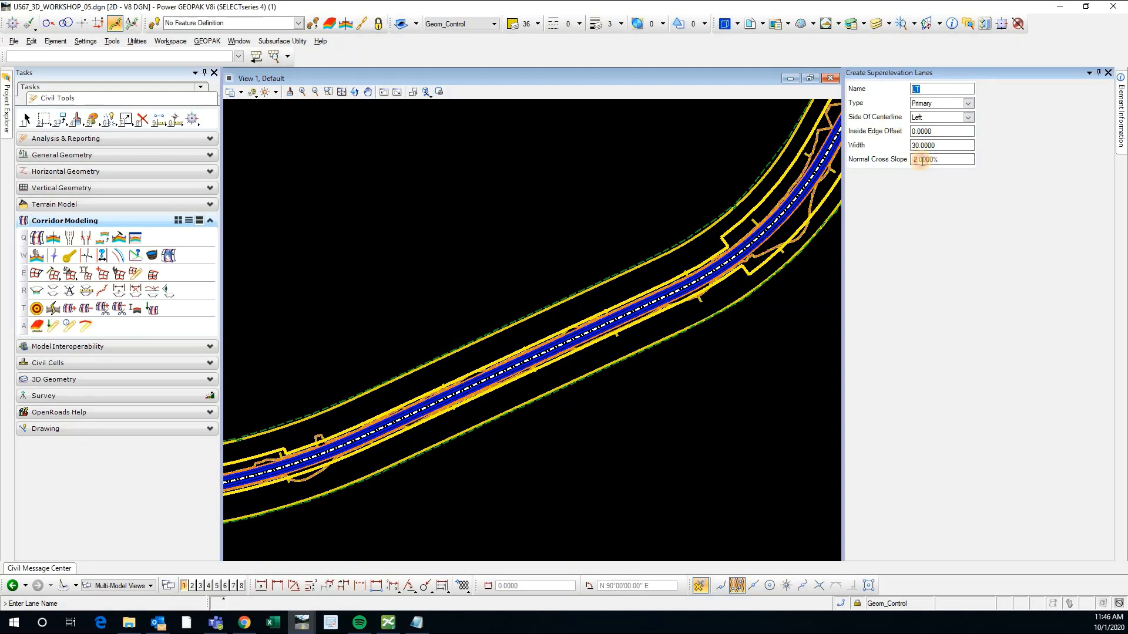
drag(943, 158, 908, 156)
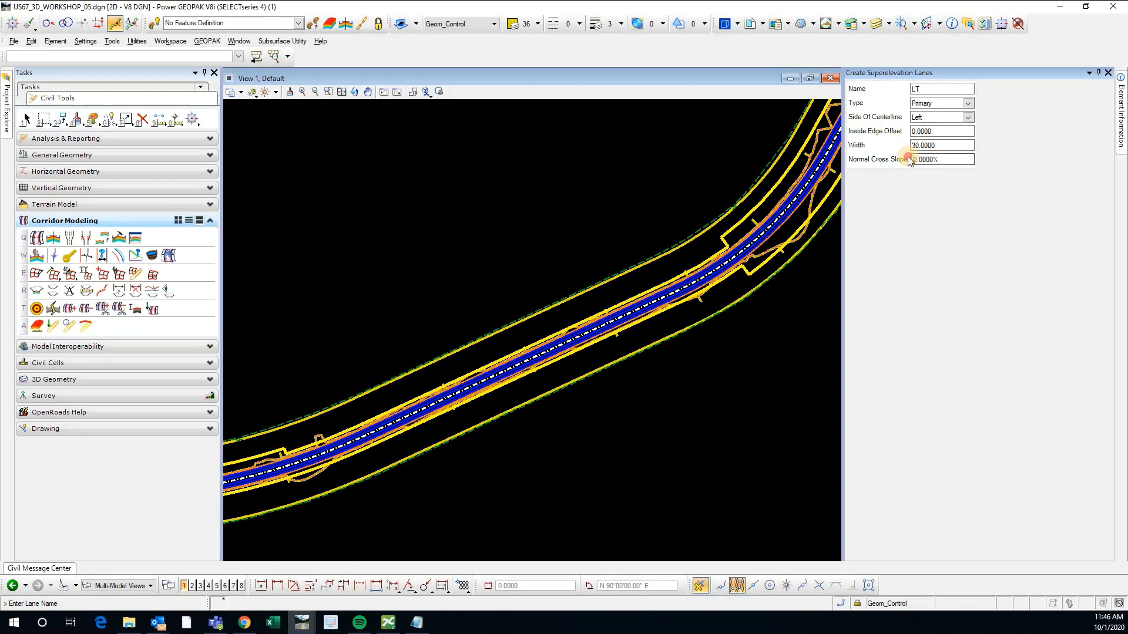
click(914, 159)
drag(918, 159, 938, 161)
click(891, 148)
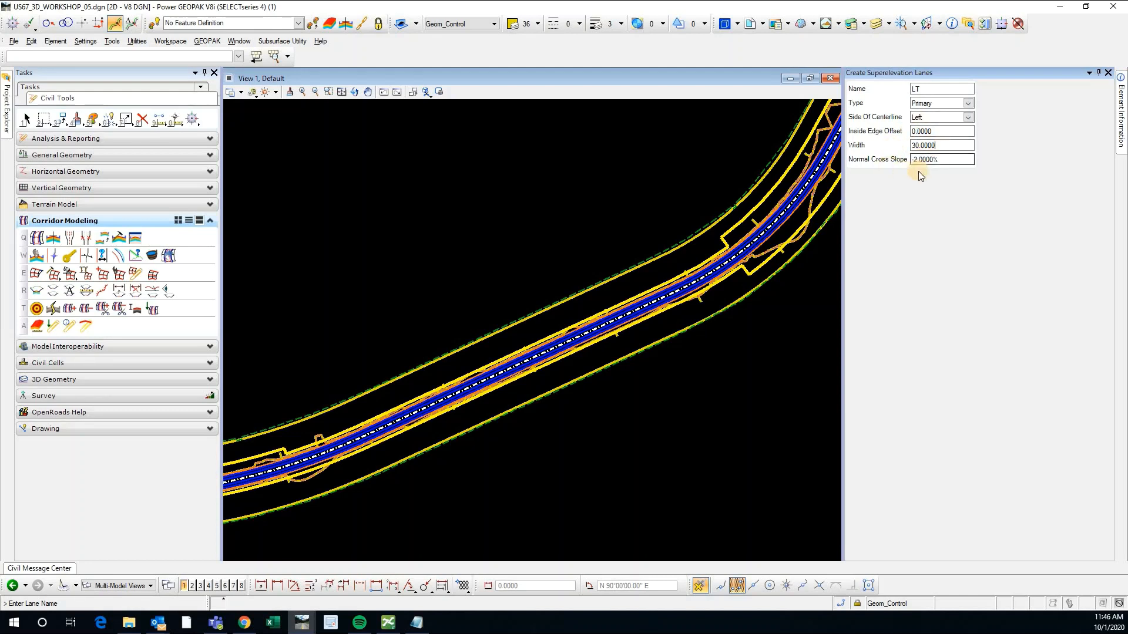
key(Tab)
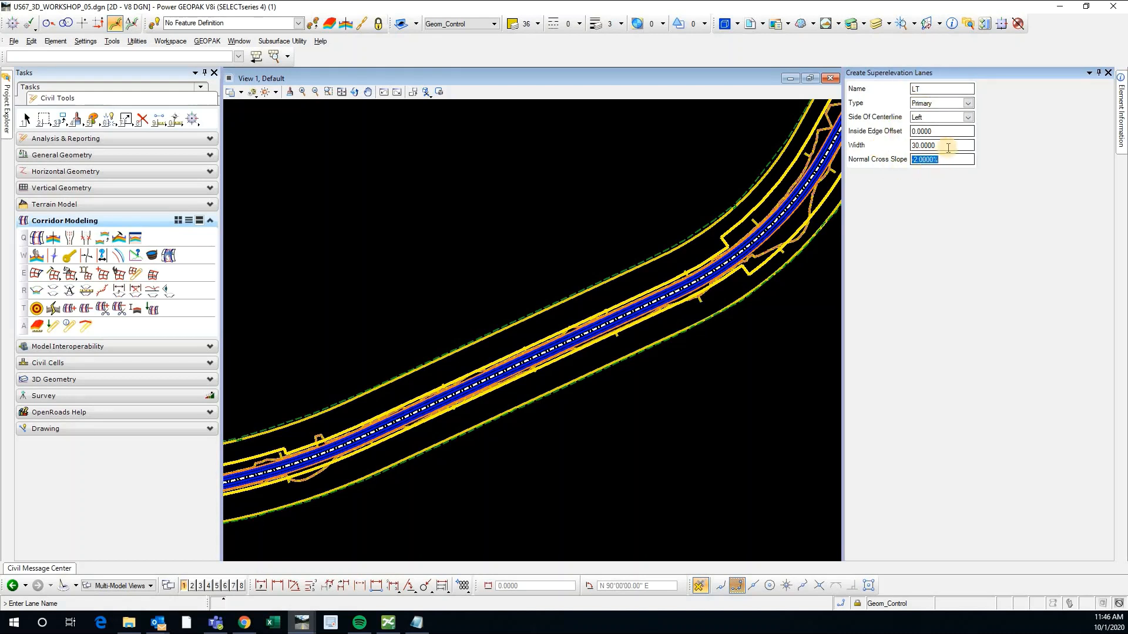
click(703, 337)
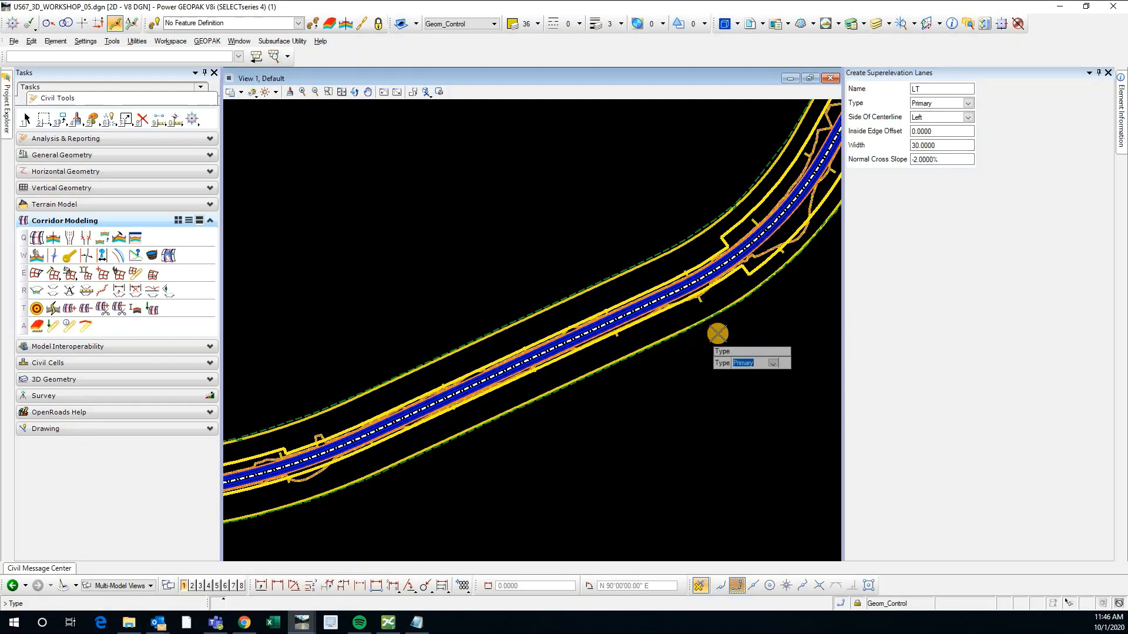
click(717, 330)
click(718, 332)
click(717, 332)
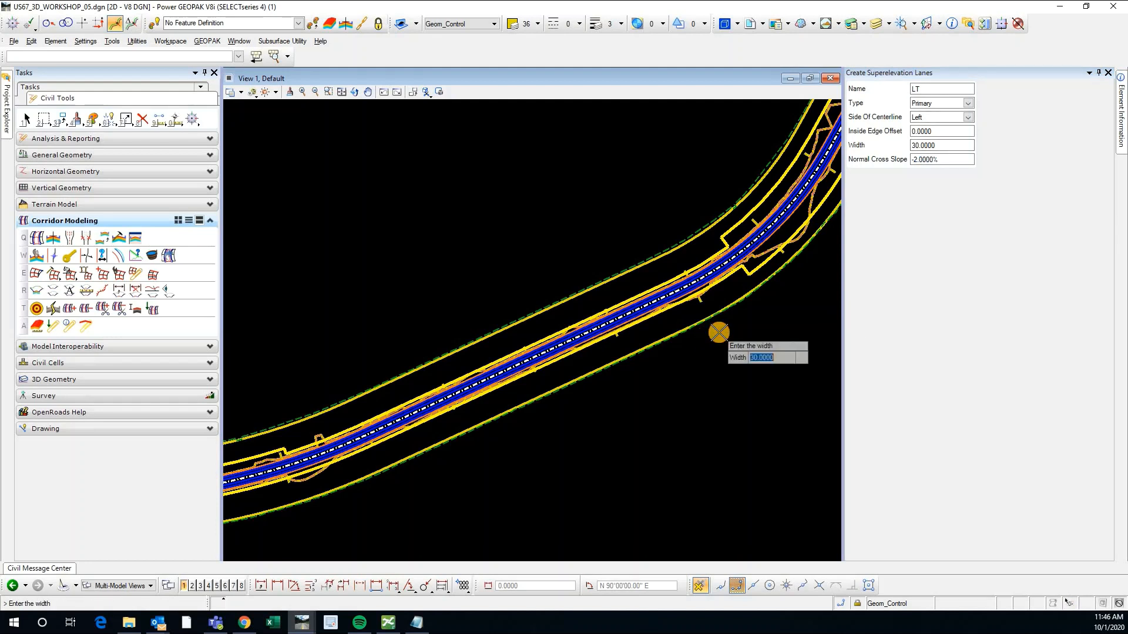
click(718, 330)
click(722, 329)
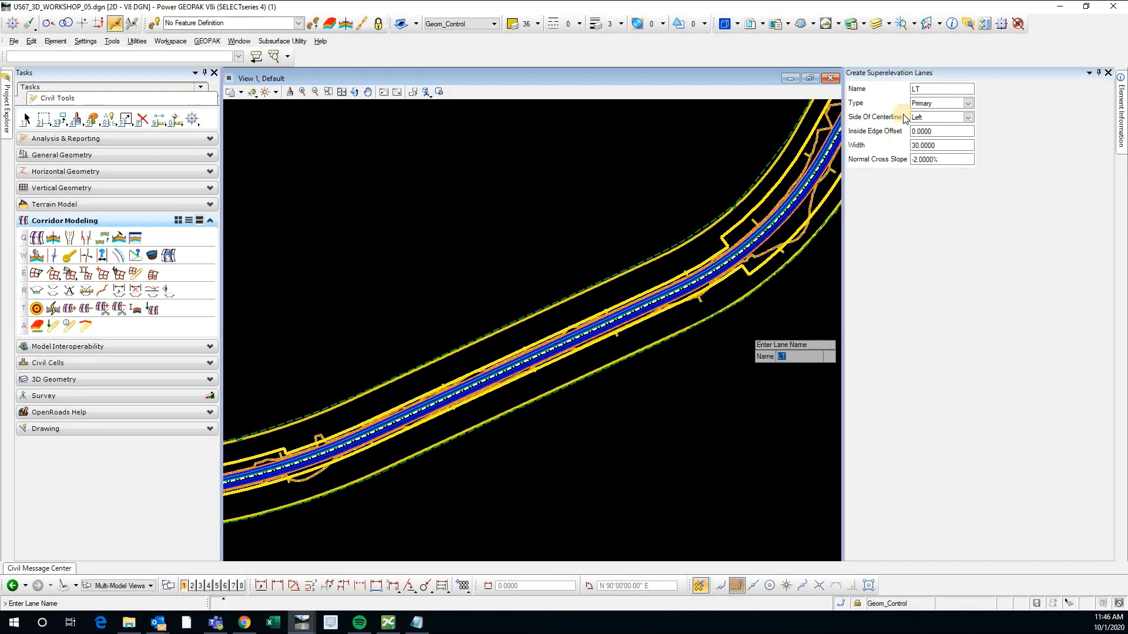
Step: Create the primary superelevation lane RT on the right side of the centerline, with 0 inside edge offset, 30 width and -2% normal cross slope
click(914, 90)
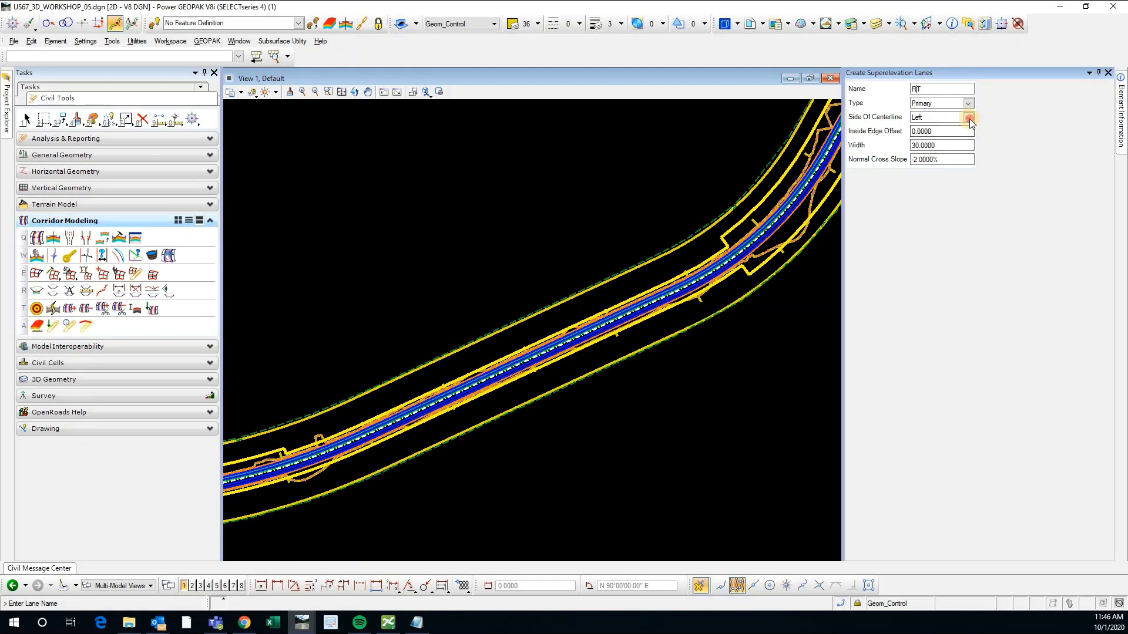
click(927, 117)
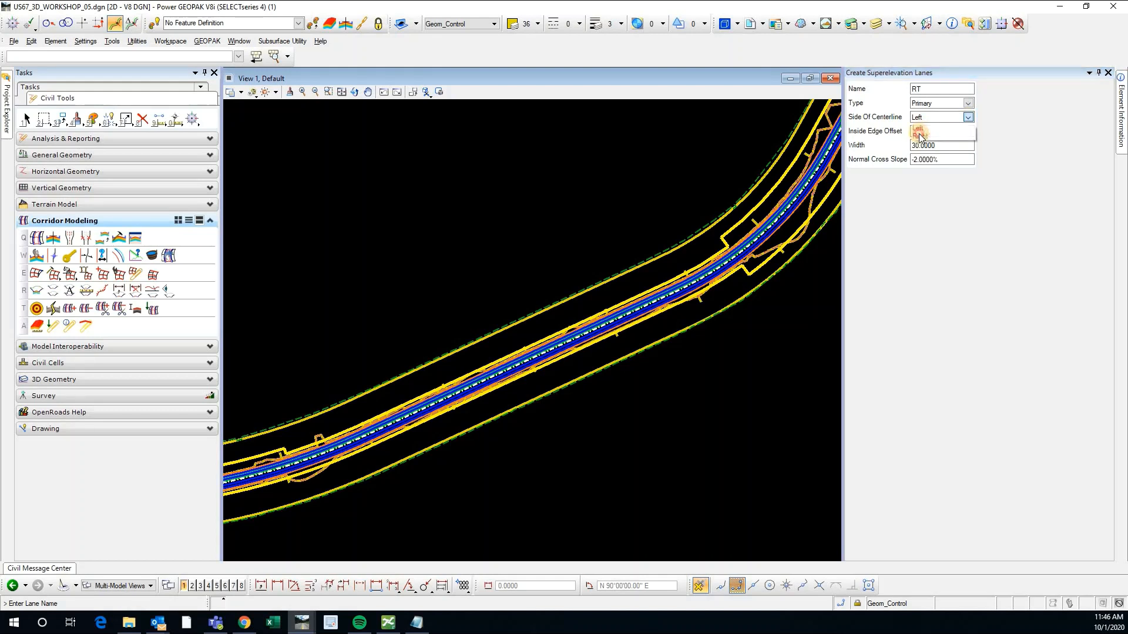
click(920, 135)
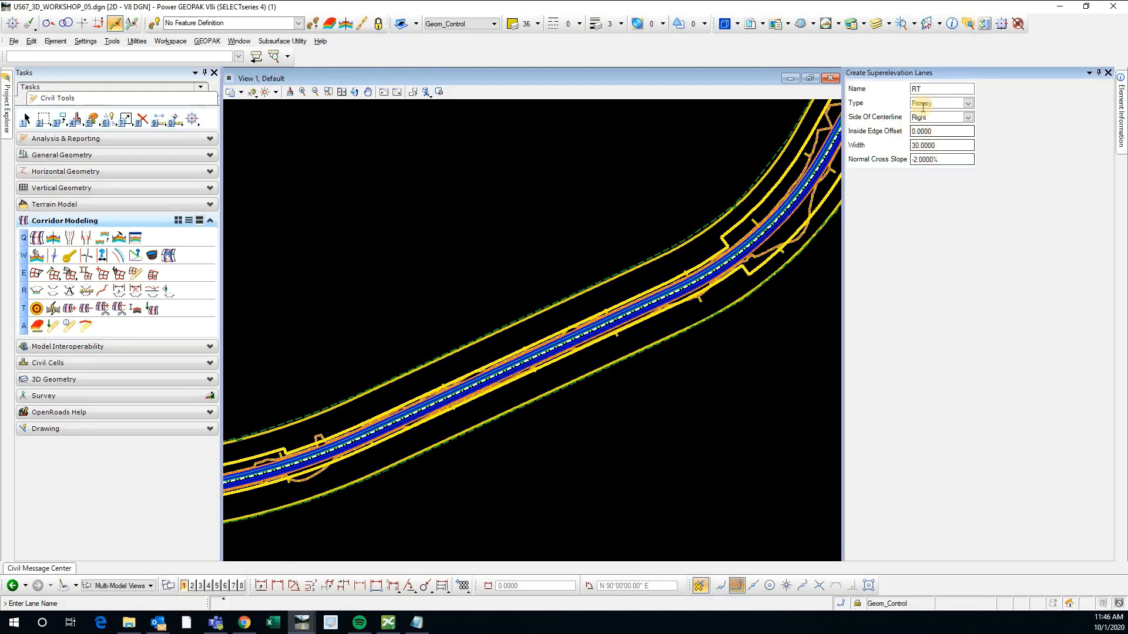
drag(955, 161, 900, 165)
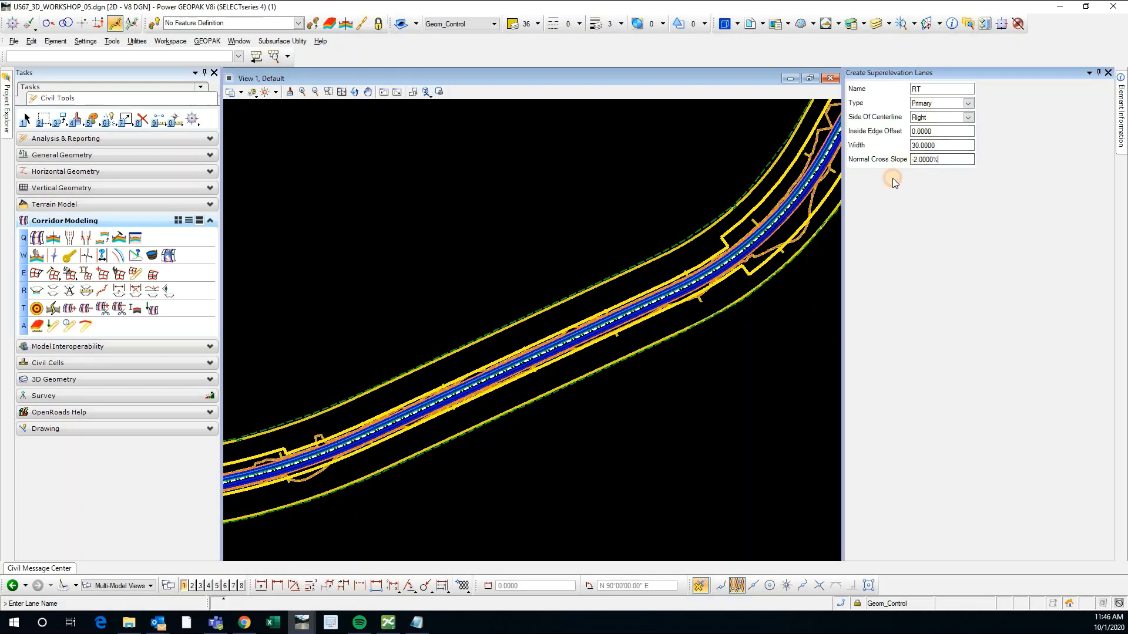
click(707, 350)
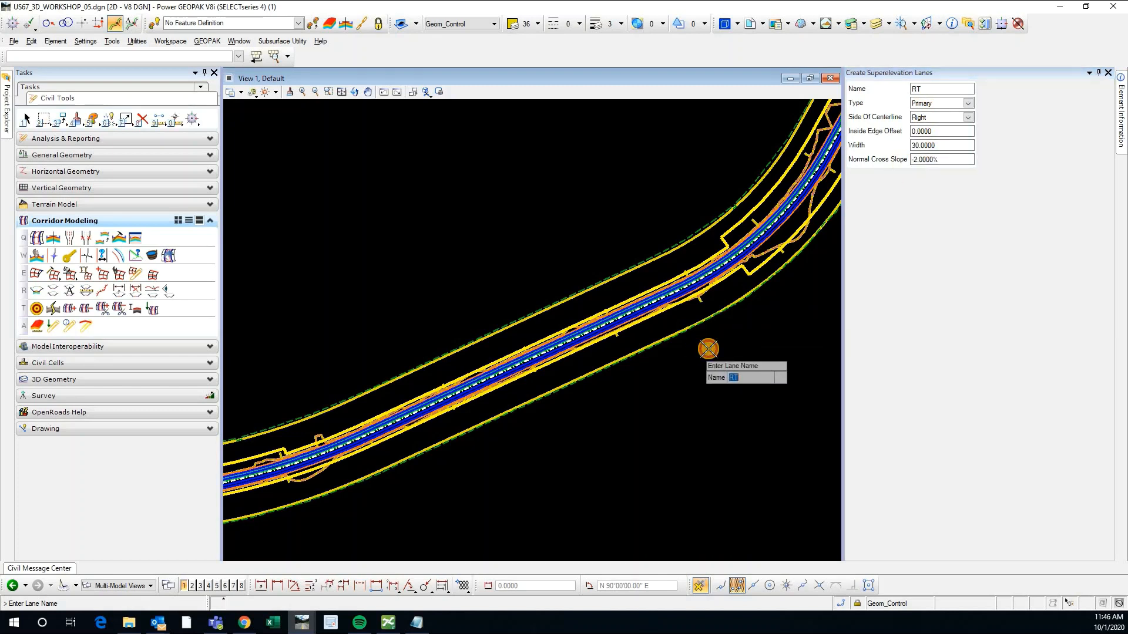
click(707, 348)
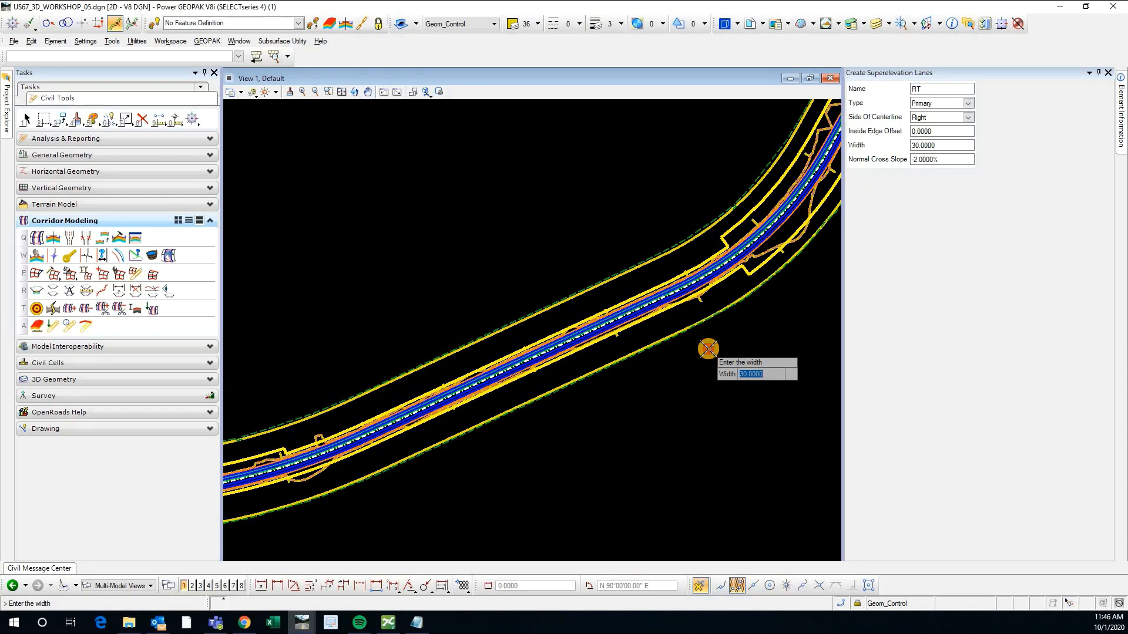
click(708, 349)
click(714, 327)
scroll(448, 349, down, 1)
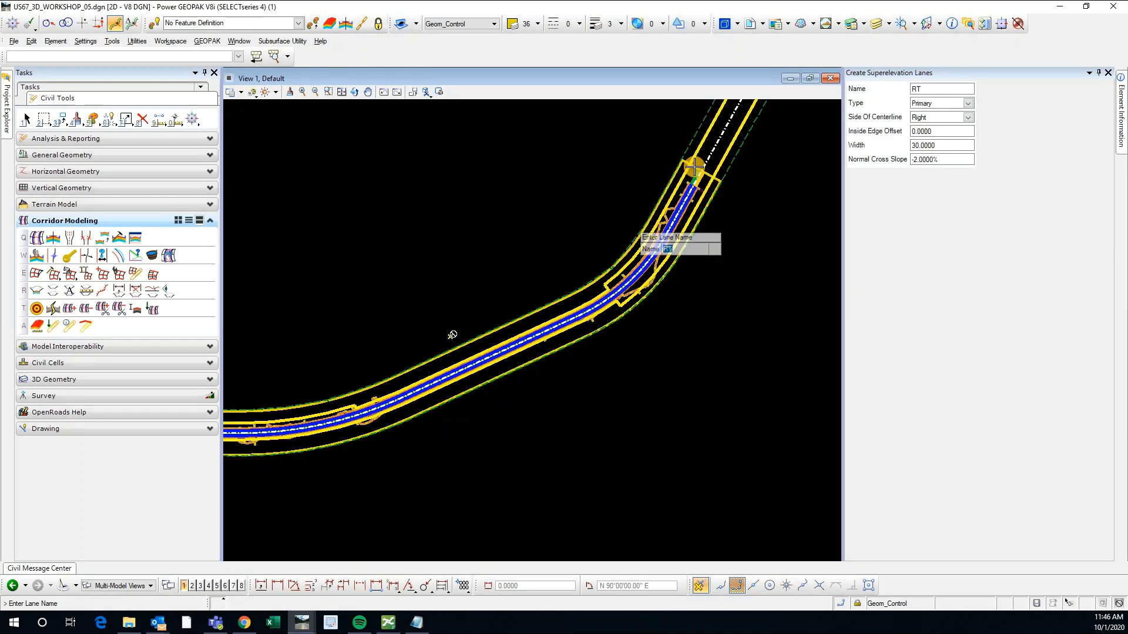
scroll(694, 168, up, 3)
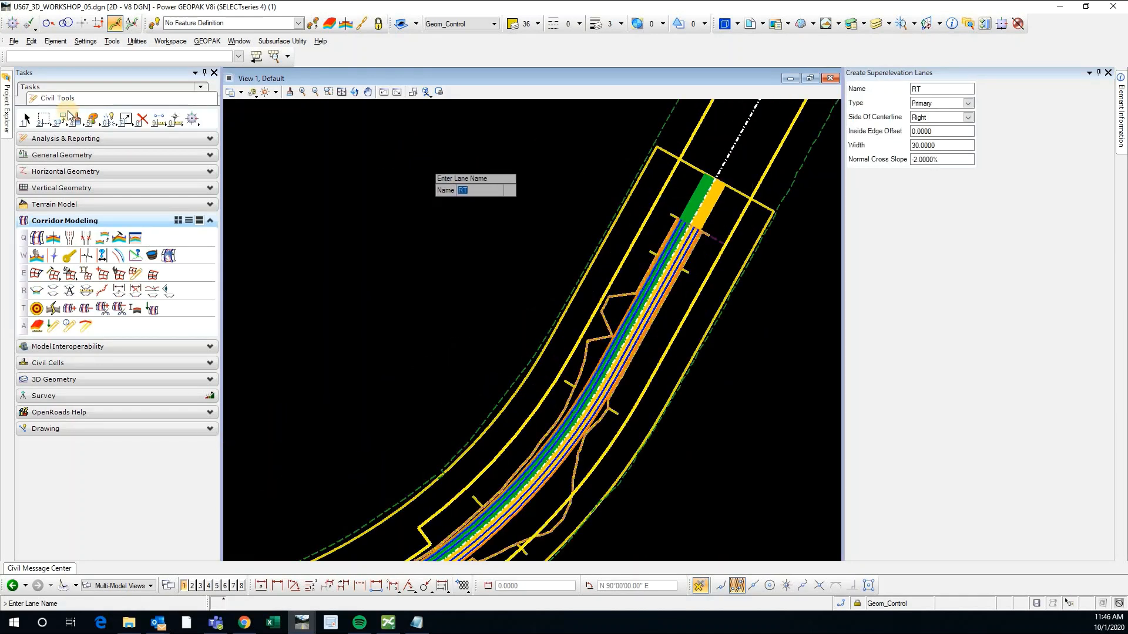
right_click(623, 215)
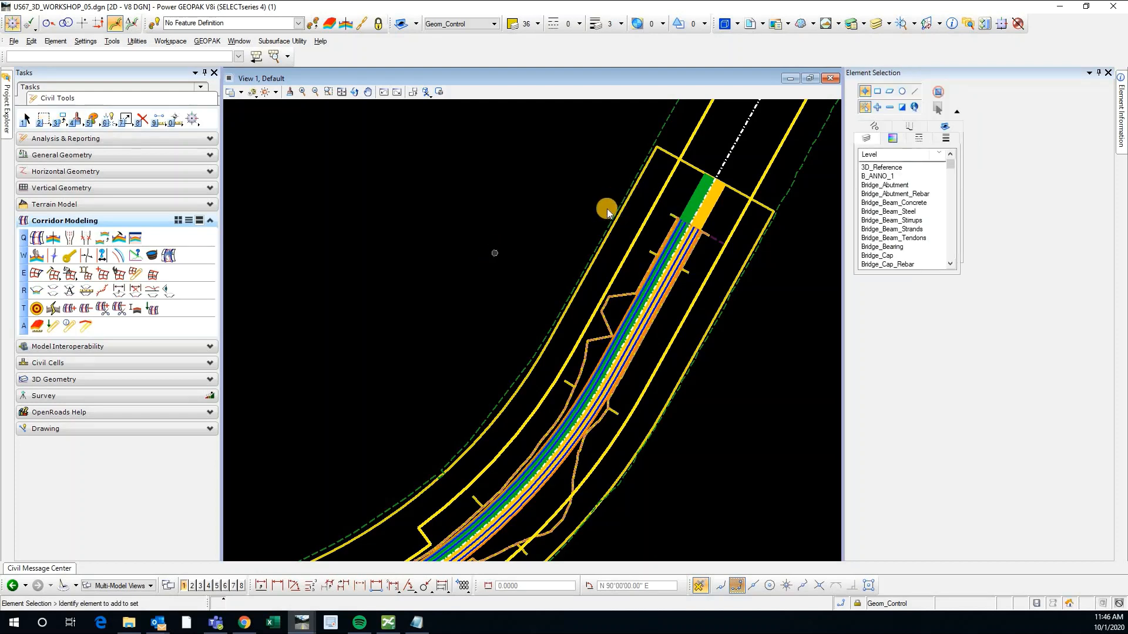
Step: Examine the superelevation lanes and section boundary at the far end of the corridor
scroll(606, 211, down, 2)
scroll(578, 245, up, 2)
scroll(605, 244, down, 2)
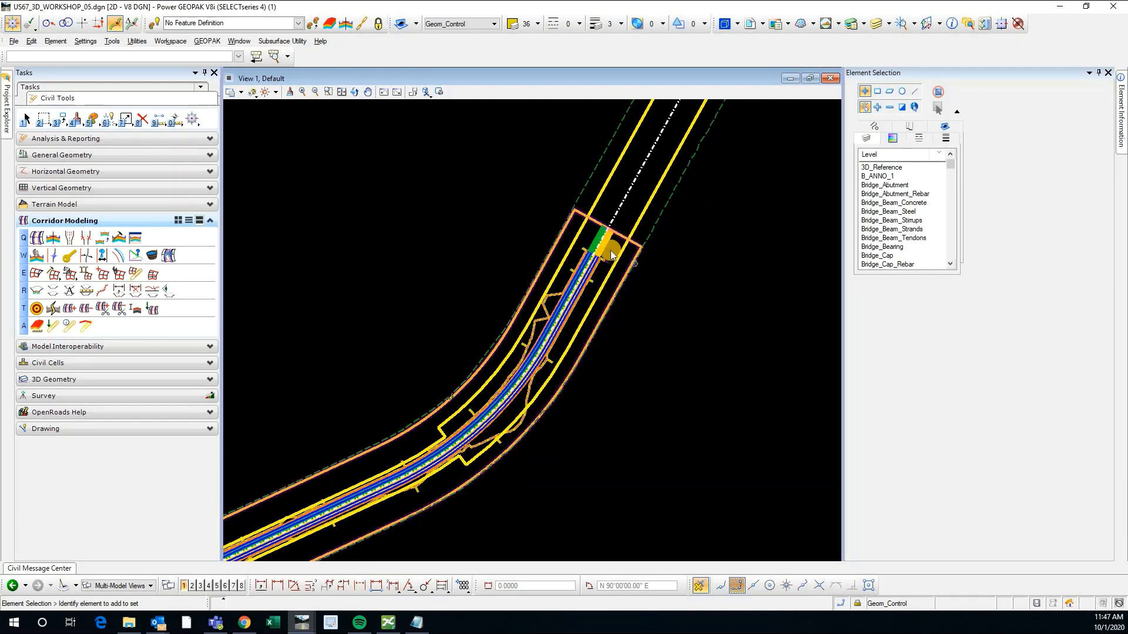
scroll(620, 252, up, 2)
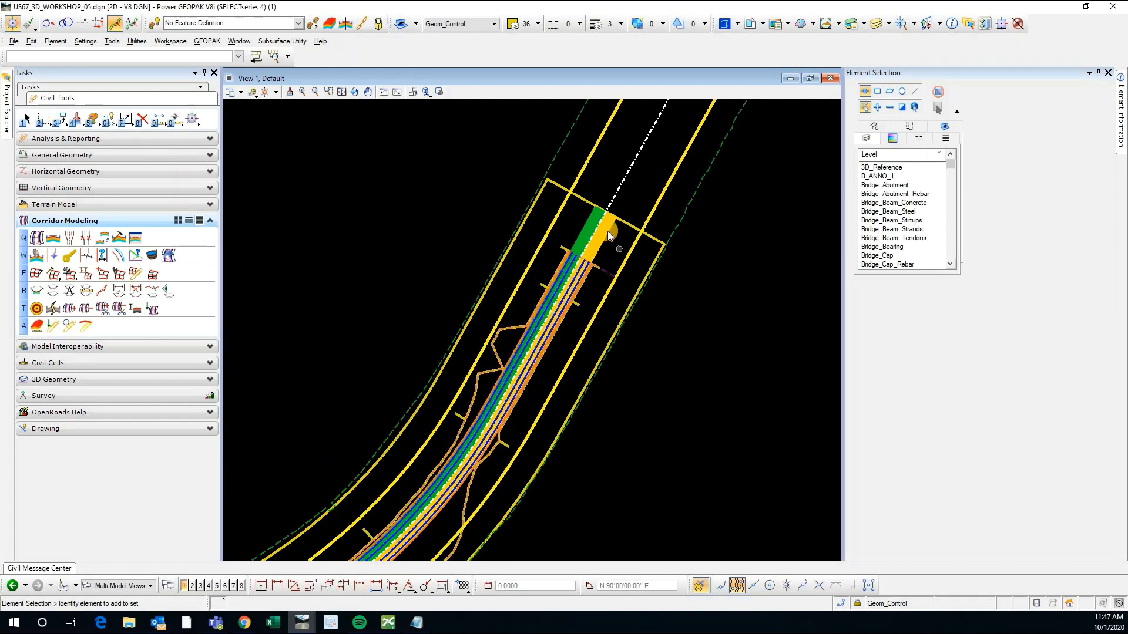
click(619, 213)
scroll(609, 222, down, 2)
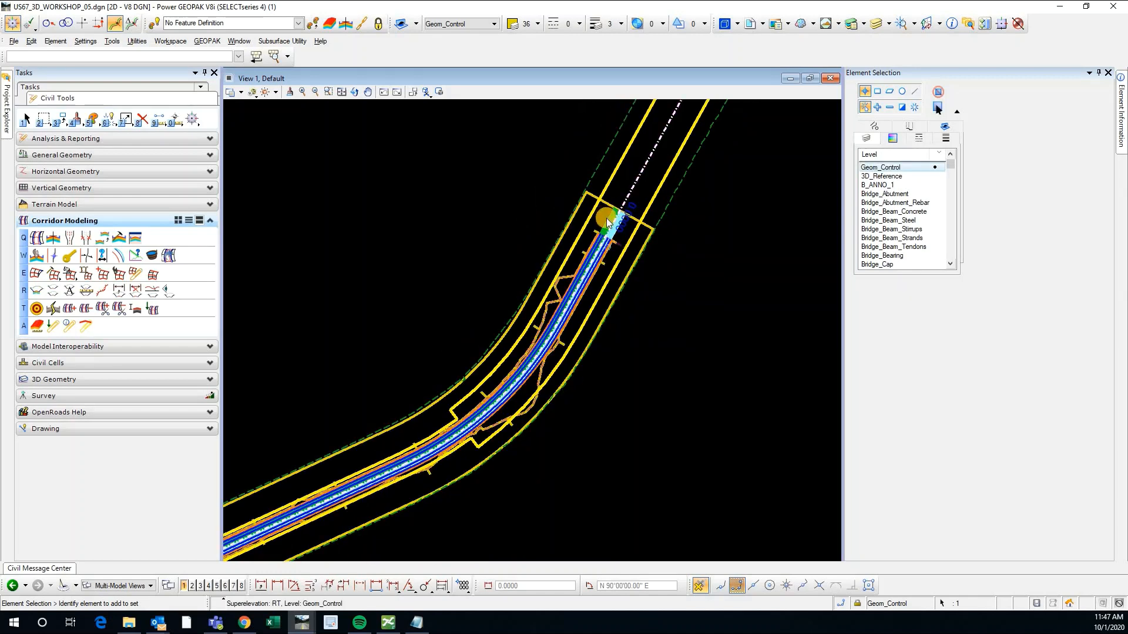
scroll(606, 220, up, 2)
scroll(574, 252, down, 2)
click(579, 212)
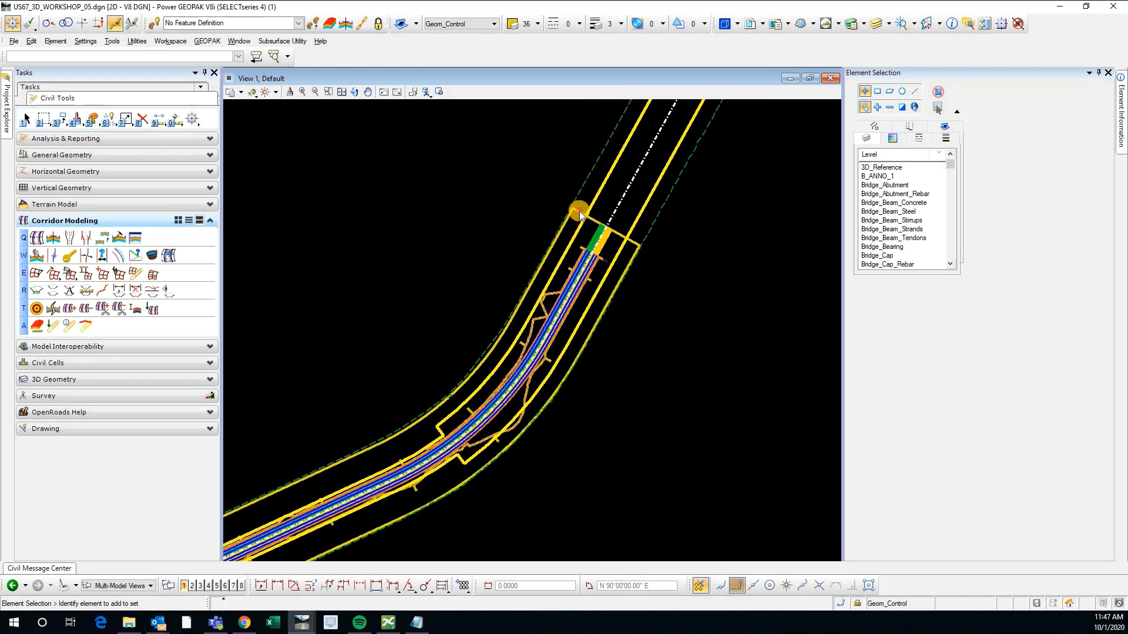
Step: Move the US67-1 superelevation section boundary to the Draft_Corr_Superelevation level
scroll(579, 212, up, 2)
click(579, 210)
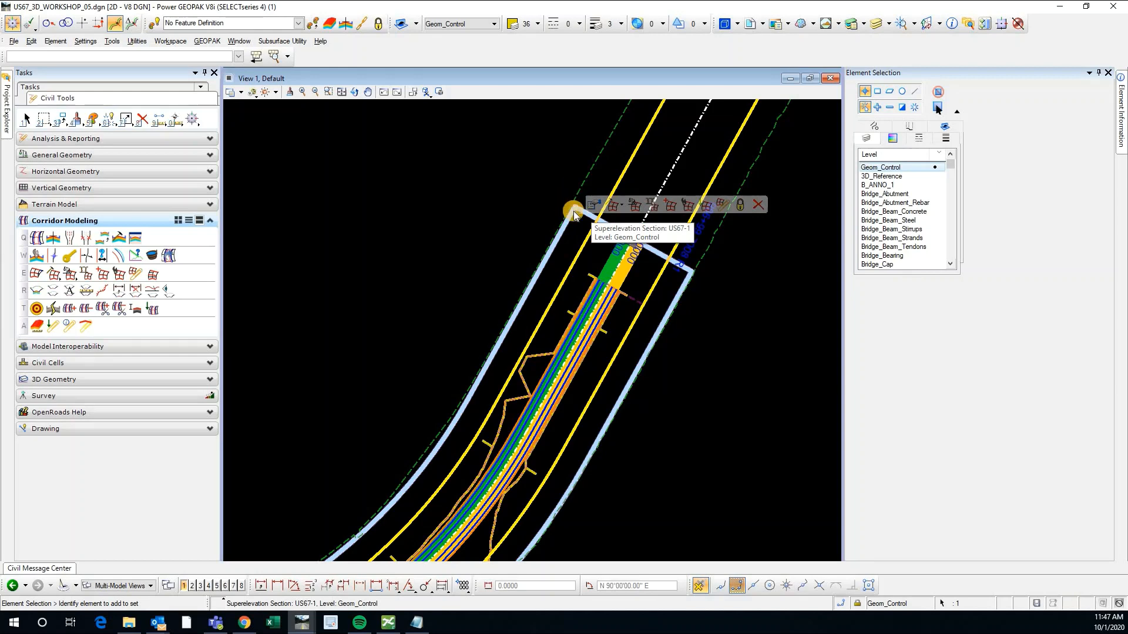
click(470, 25)
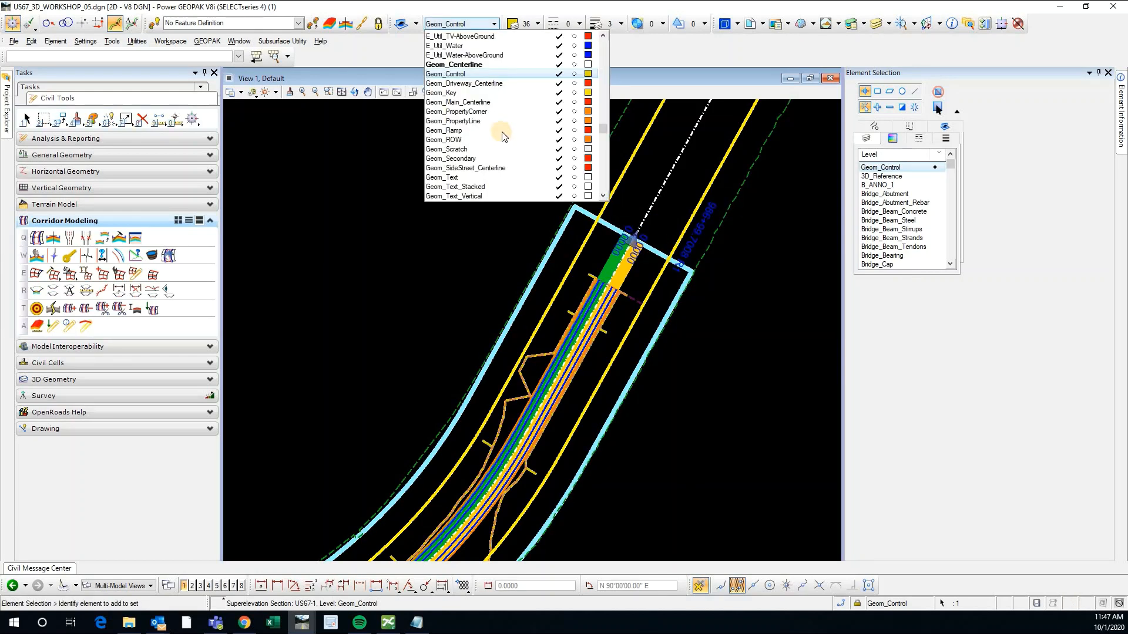
scroll(504, 139, up, 5)
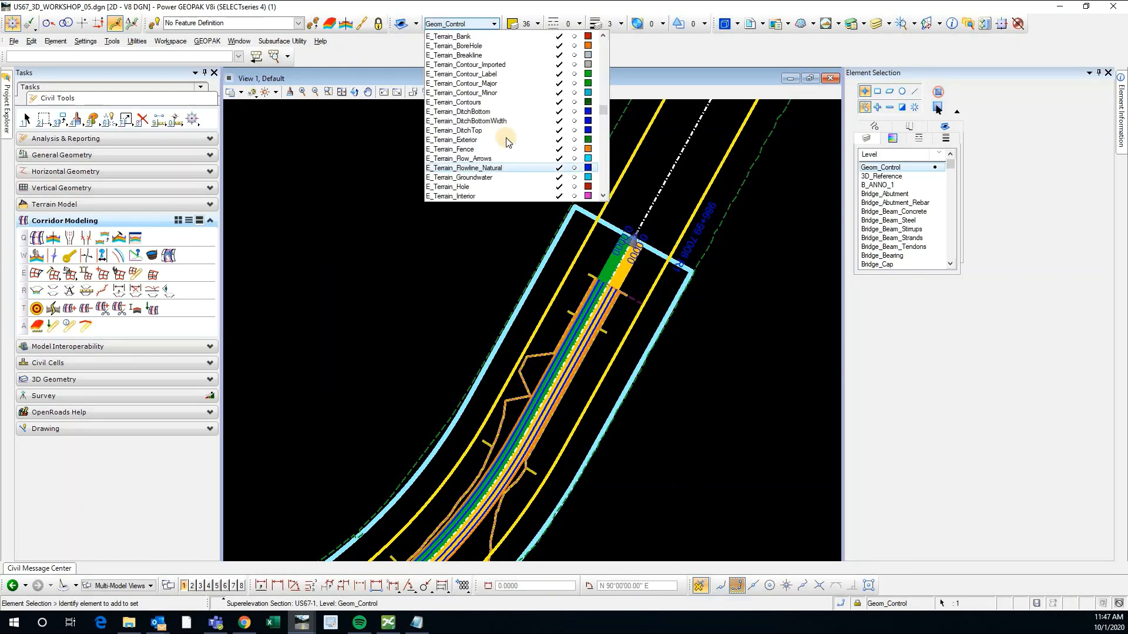
scroll(505, 141, up, 10)
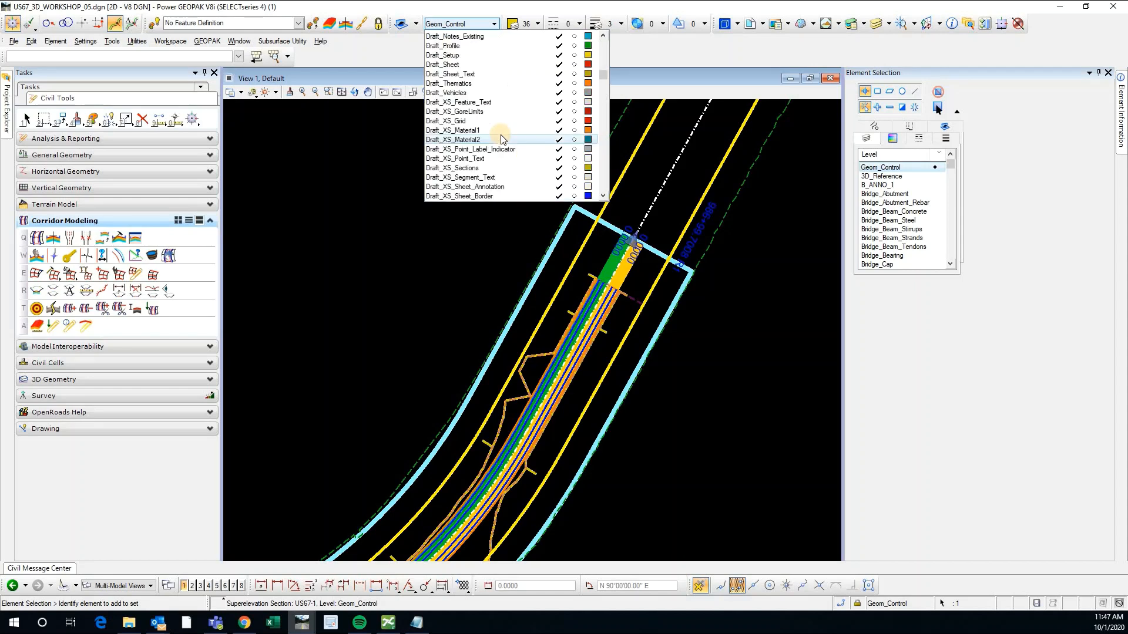
scroll(502, 139, up, 7)
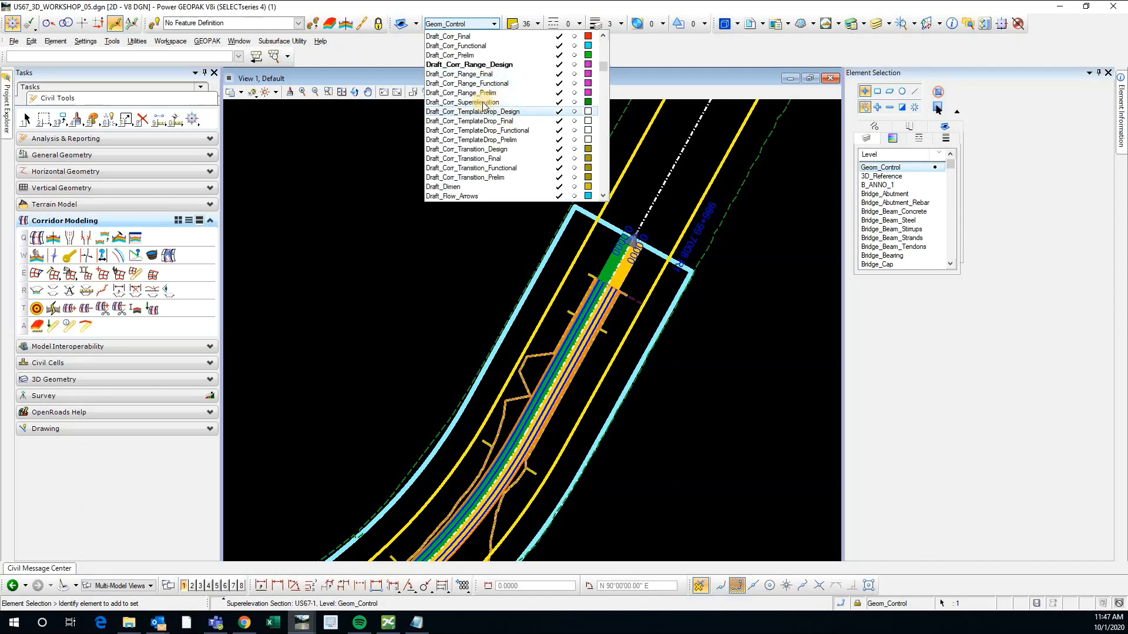
click(763, 252)
scroll(763, 253, down, 5)
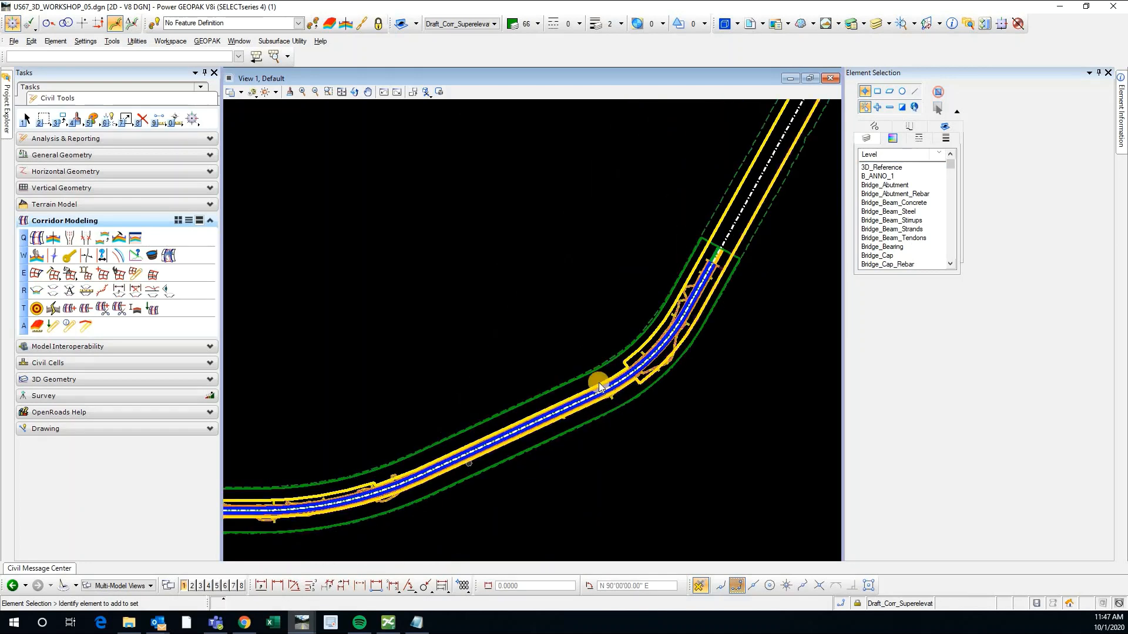
Step: Start Calculate Superelevation for the US67-1 section and review its standards file, e selection, design speed, lane count and facility settings
scroll(528, 364, up, 3)
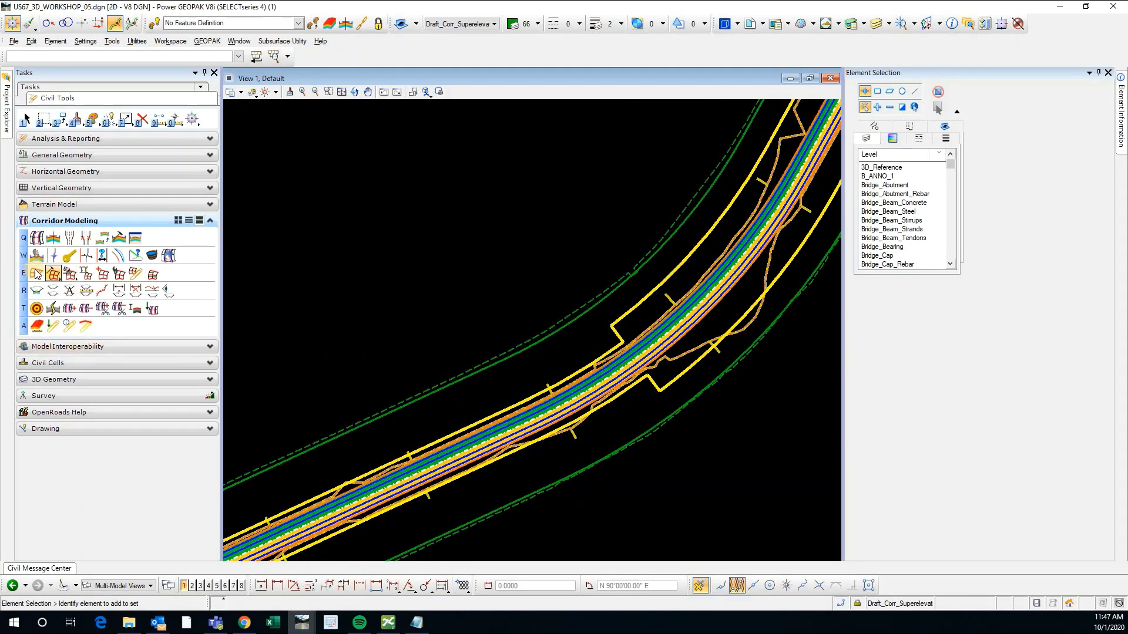
click(575, 322)
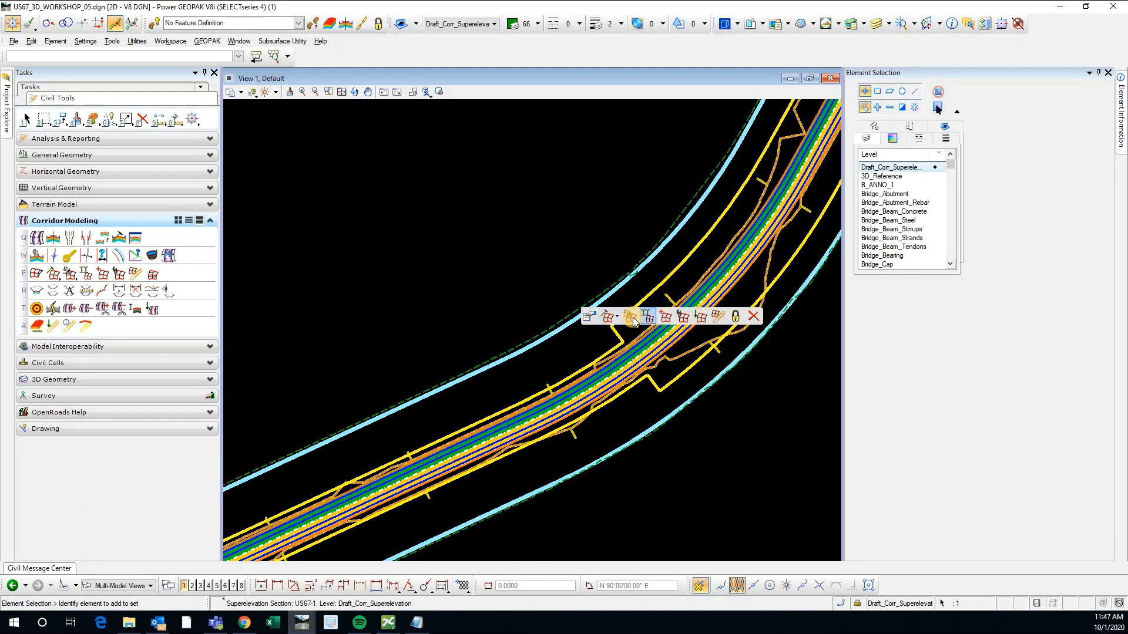
click(630, 317)
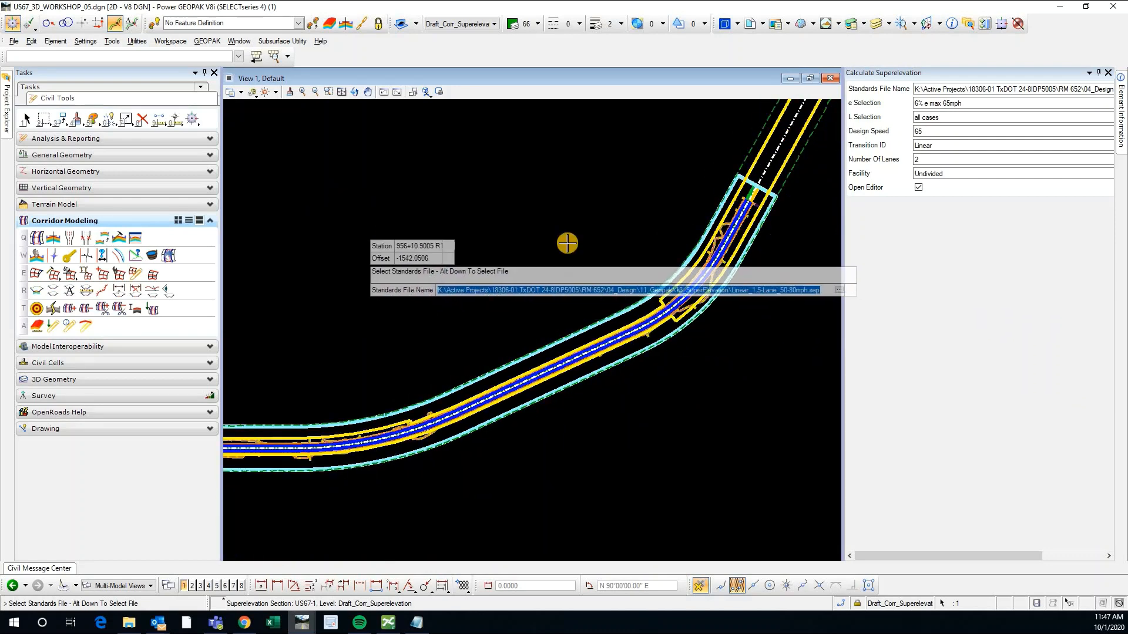
drag(842, 283, 696, 283)
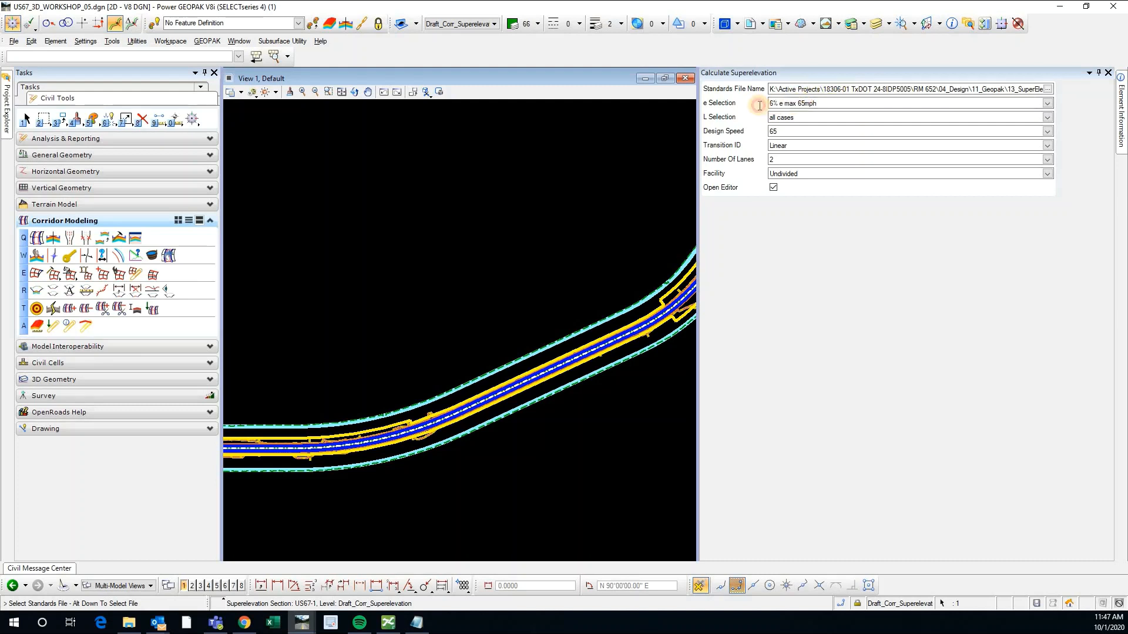
drag(759, 106, 799, 105)
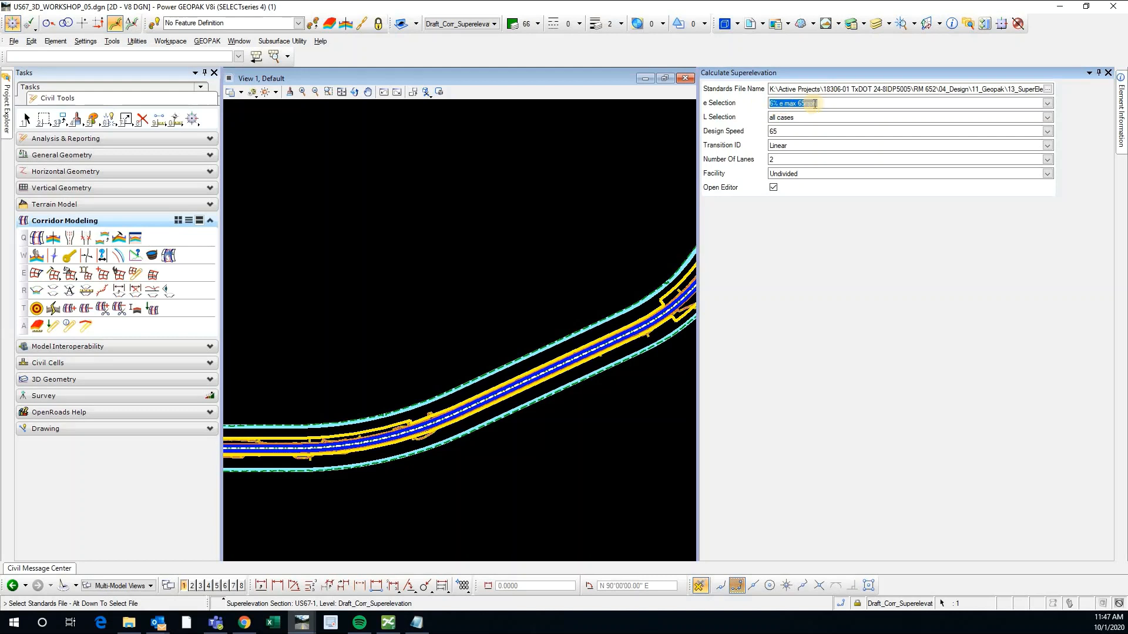
drag(815, 104, 776, 103)
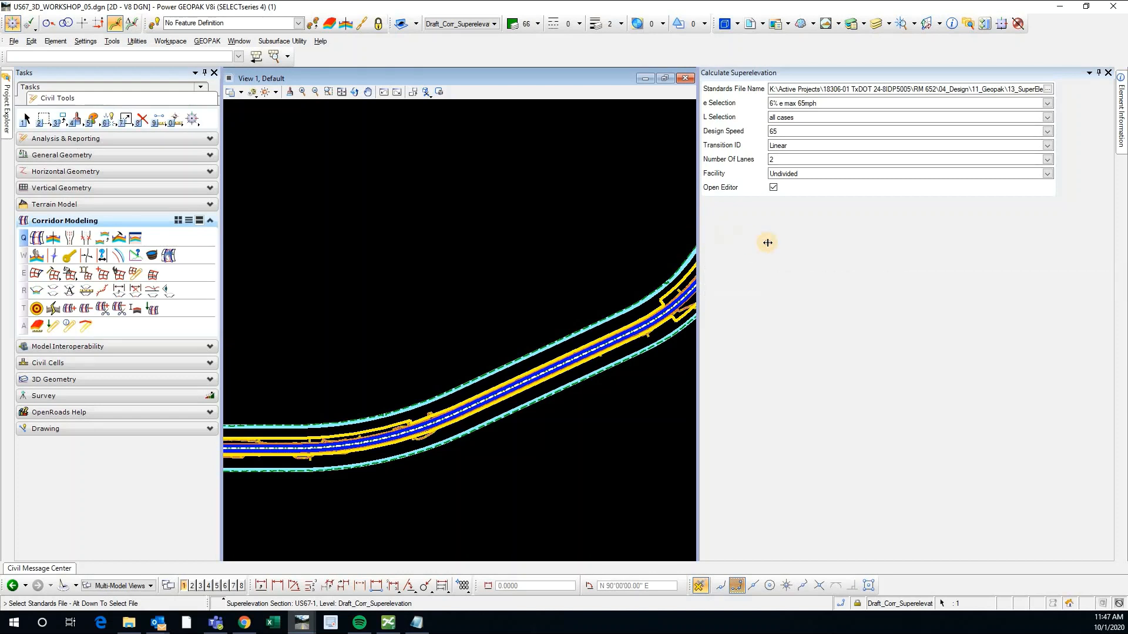
mouse_move(768, 242)
mouse_down()
mouse_move(731, 235)
mouse_move(775, 235)
mouse_up()
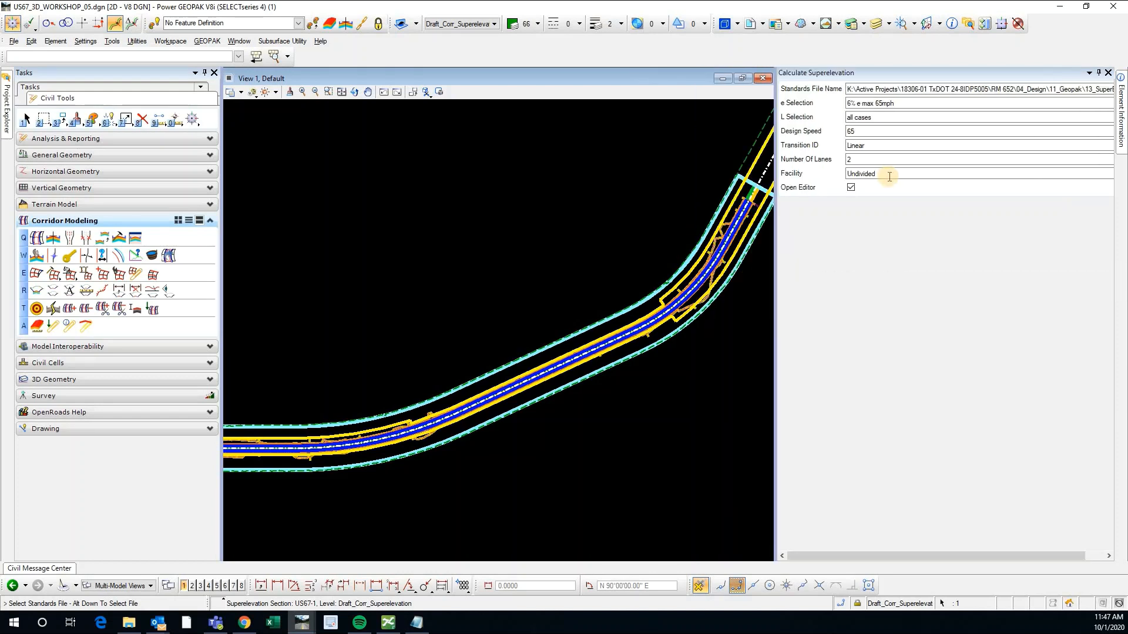
click(841, 175)
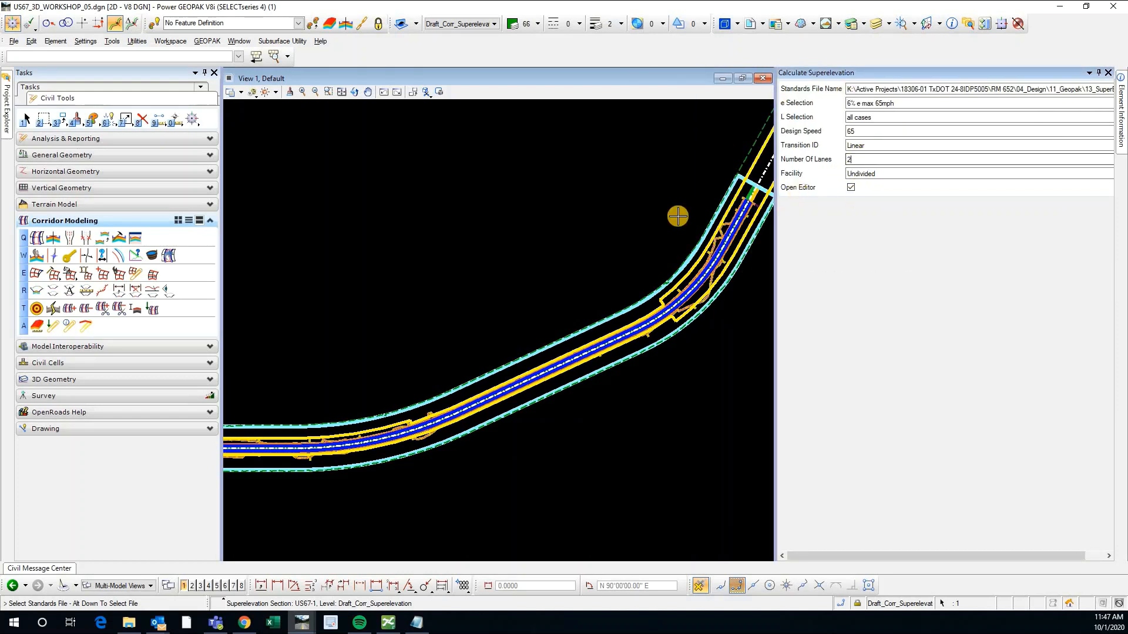
Step: Calculate the superelevation with 6% e max 65mph, all cases, design speed 65, linear transition, 2 lanes and undivided facility, opening the editor
scroll(575, 313, down, 1)
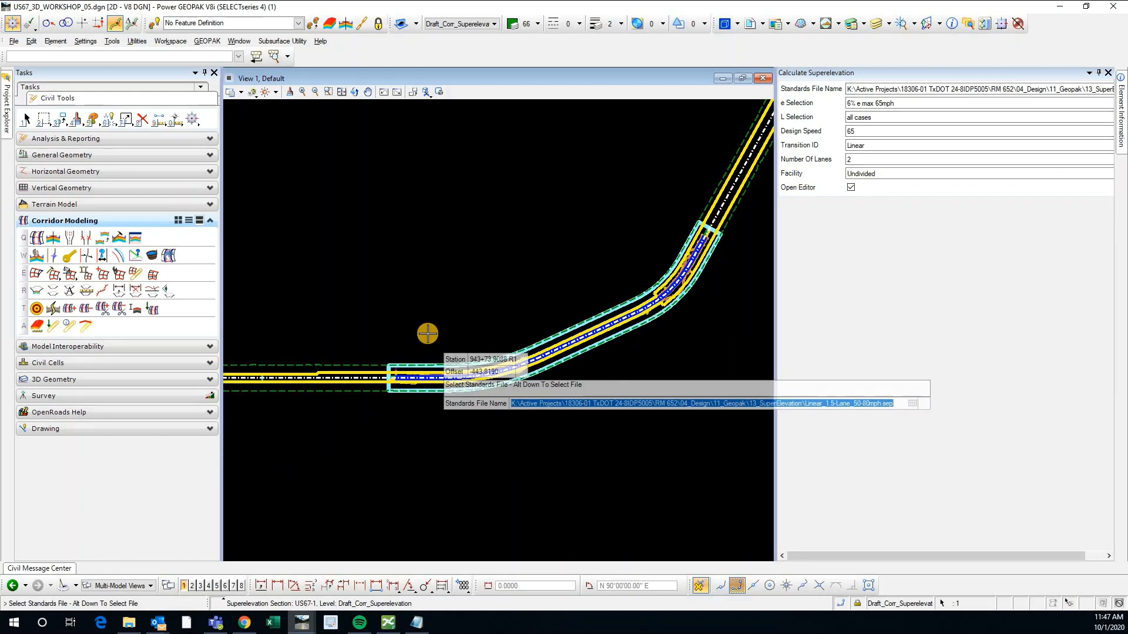
scroll(428, 332, up, 1)
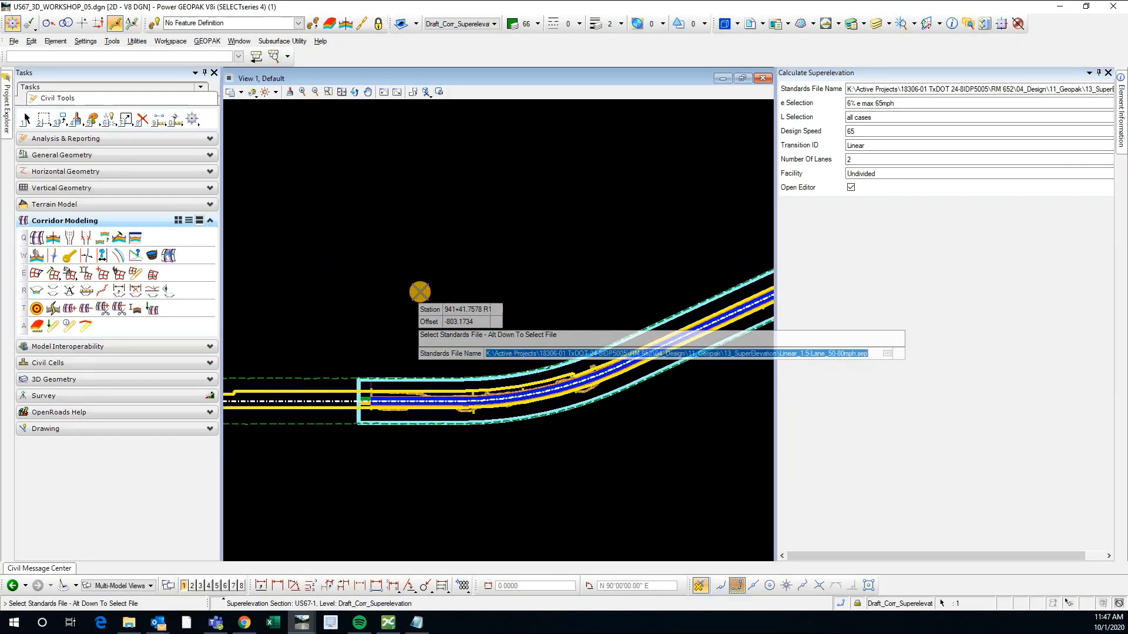
click(415, 293)
click(419, 293)
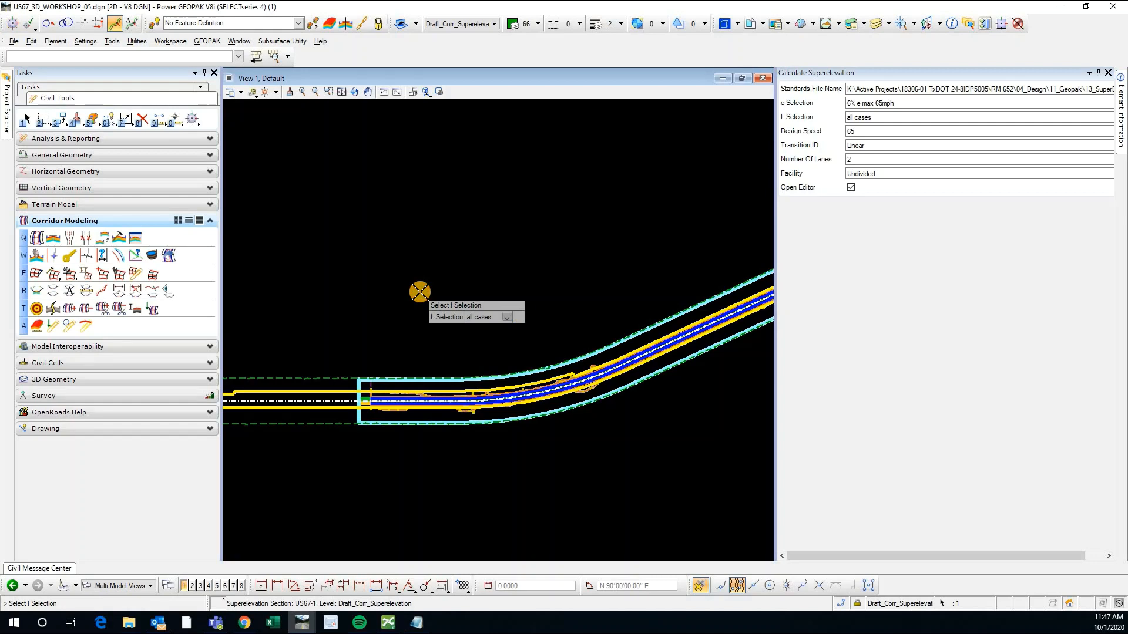
click(419, 292)
click(420, 292)
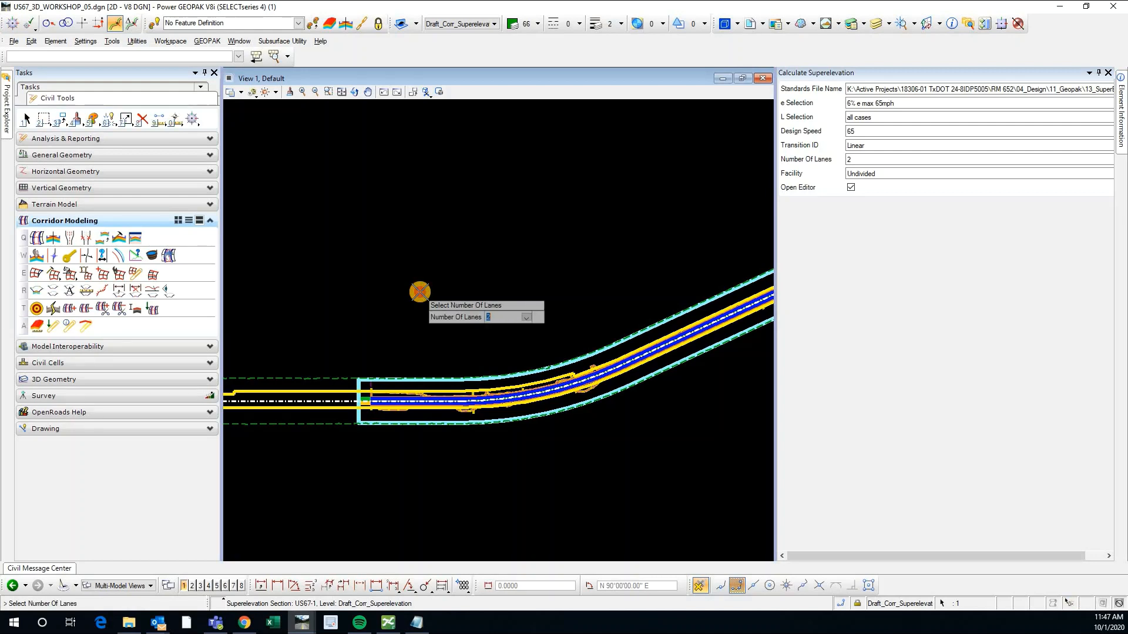
click(420, 292)
click(420, 292)
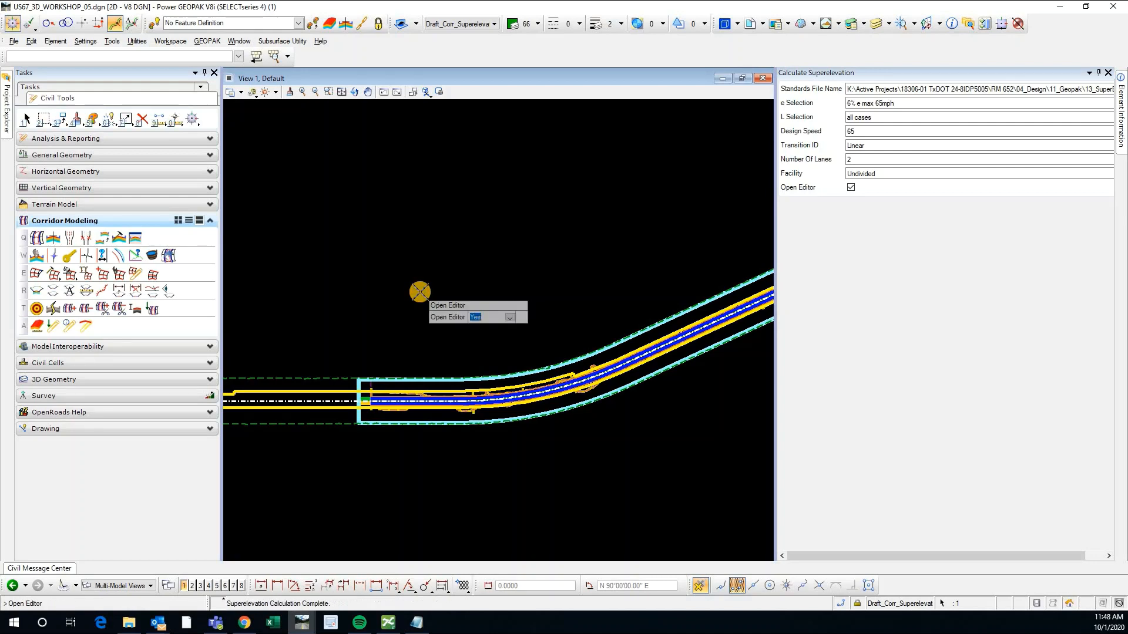
click(419, 292)
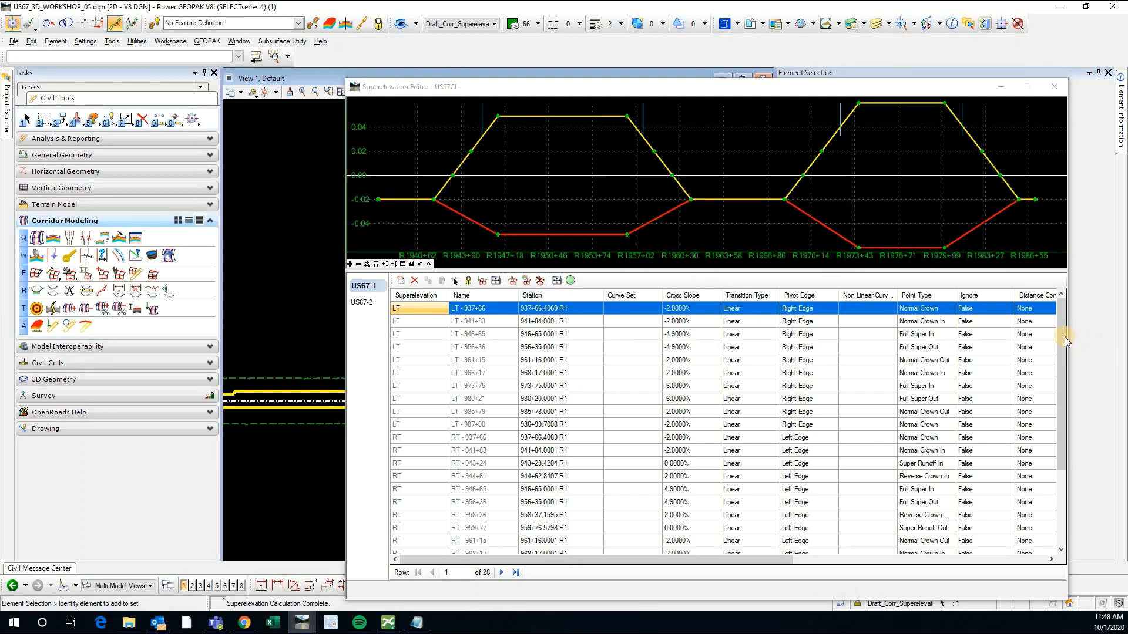
Step: Examine the calculated cross slopes and stations of the LT and RT lanes in the Superelevation Editor, and close it
drag(1063, 347, 1062, 430)
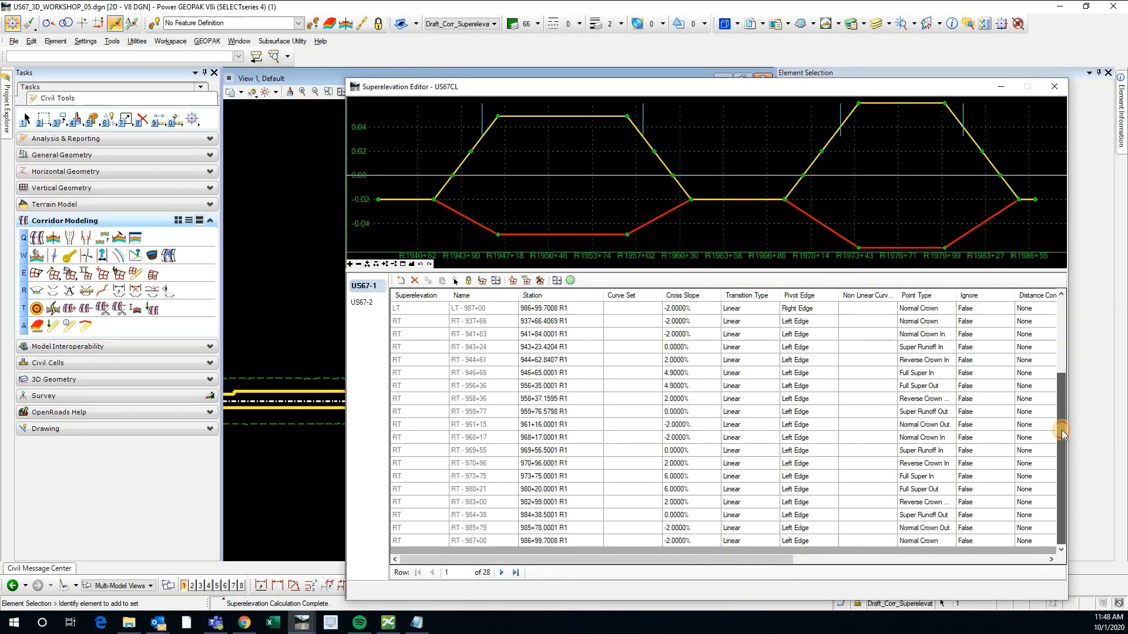
drag(1059, 338, 589, 122)
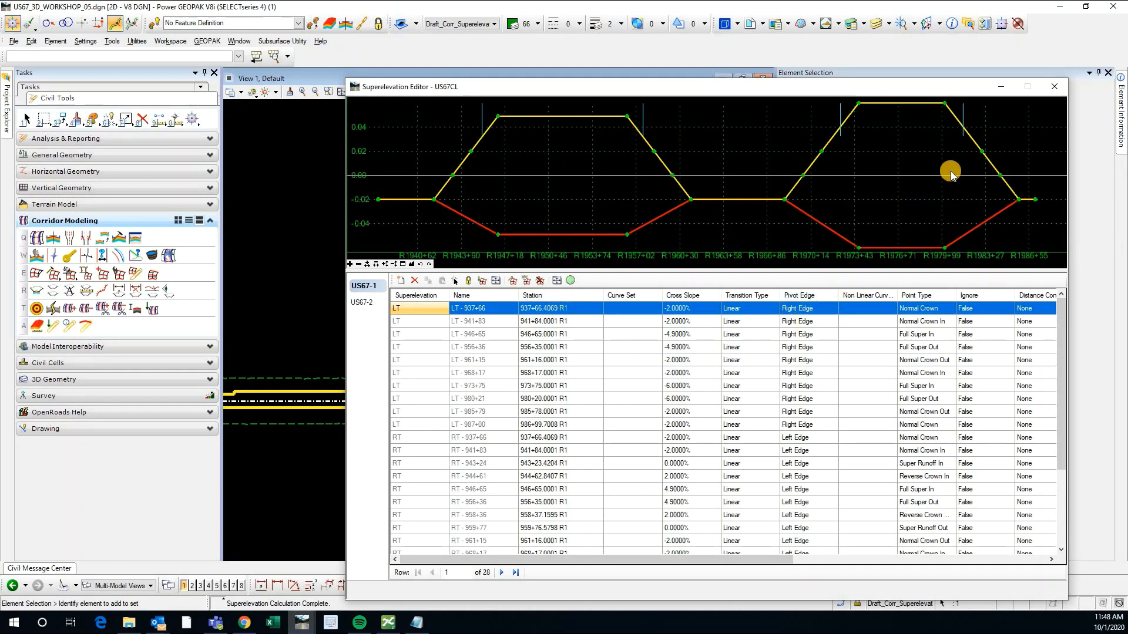
click(1056, 87)
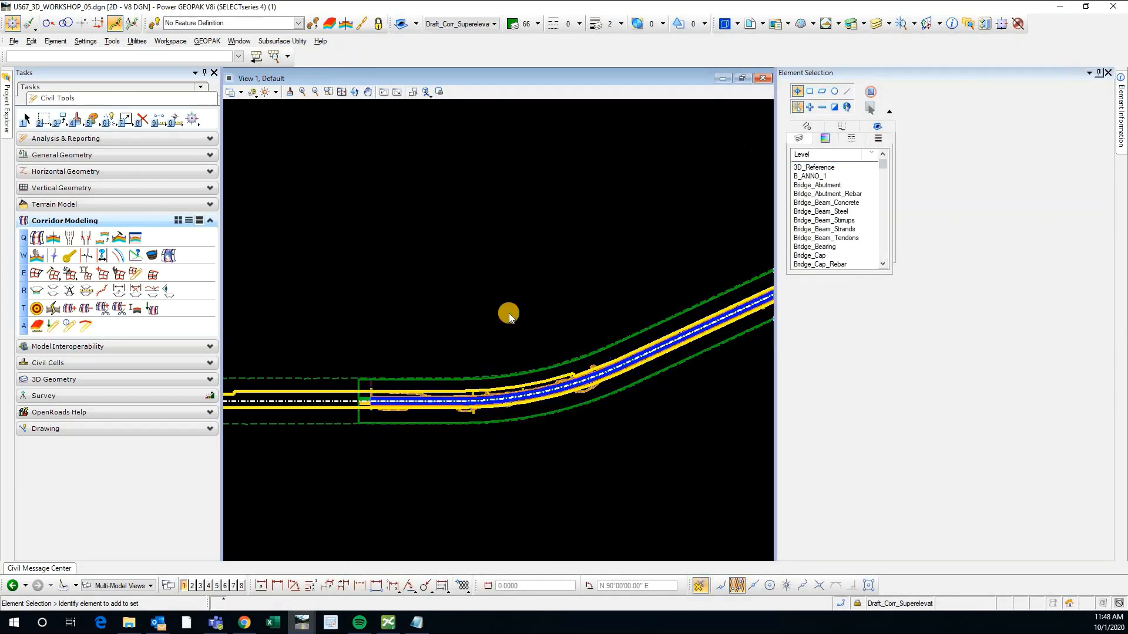
Step: Open the US67 corridor's cross section in View 3 and enlarge its window beside the plan view
scroll(433, 365, up, 2)
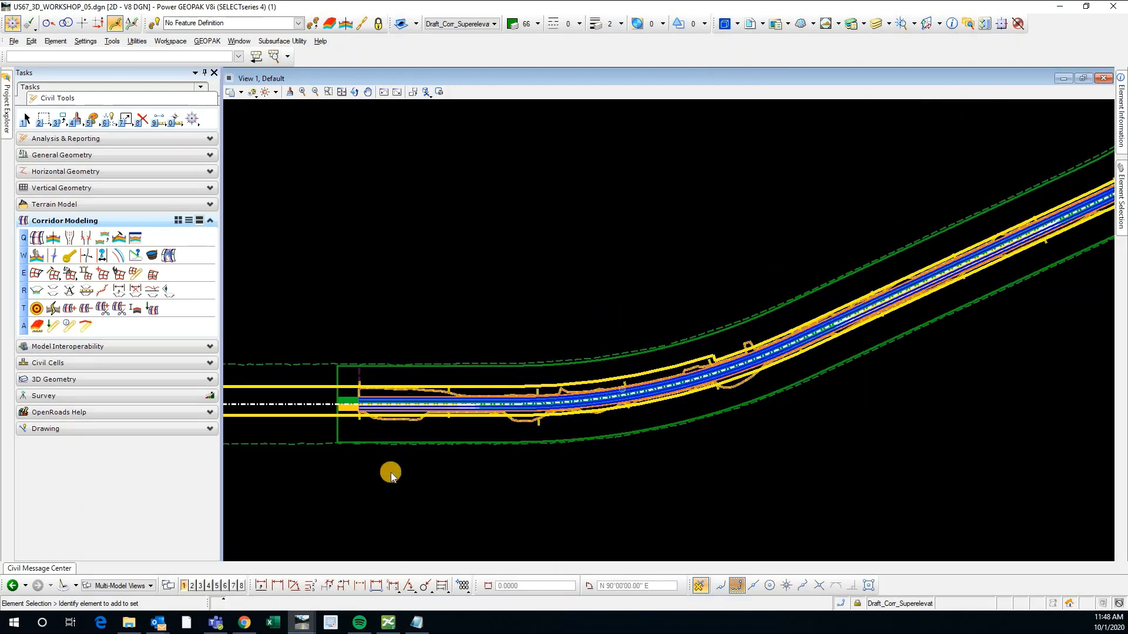
click(192, 585)
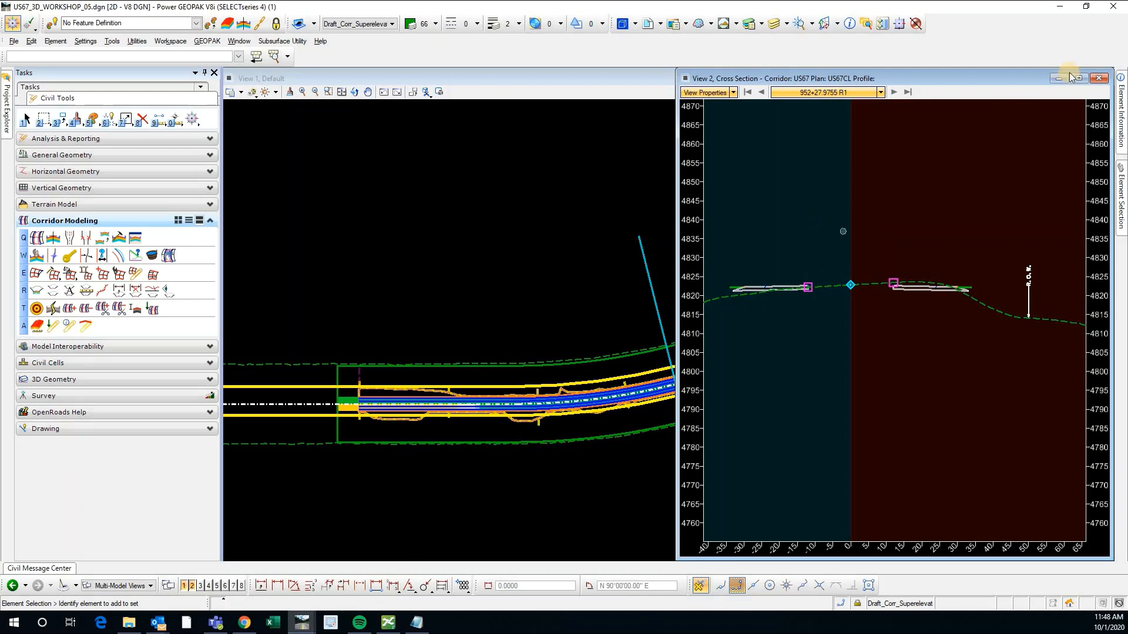
scroll(539, 429, up, 2)
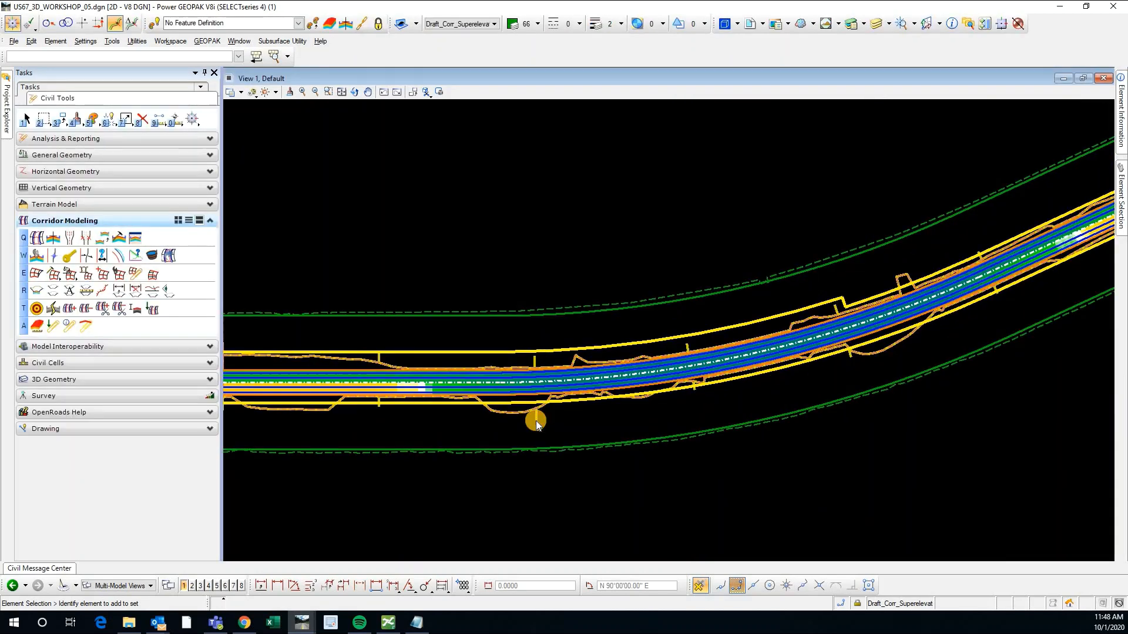
click(536, 417)
mouse_move(570, 410)
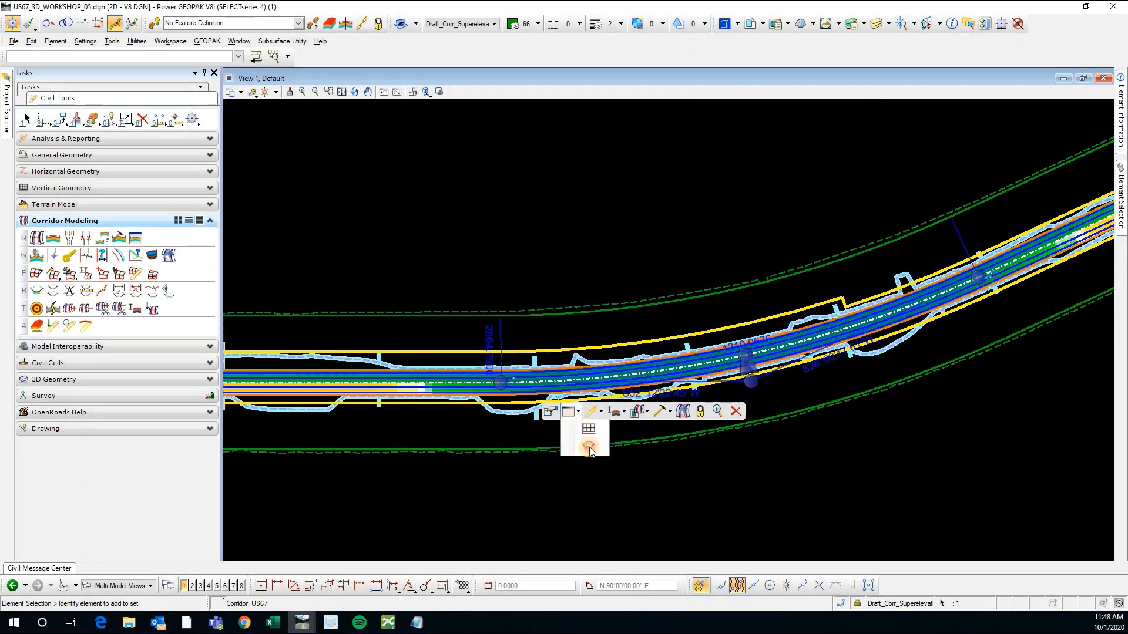
click(590, 447)
click(200, 585)
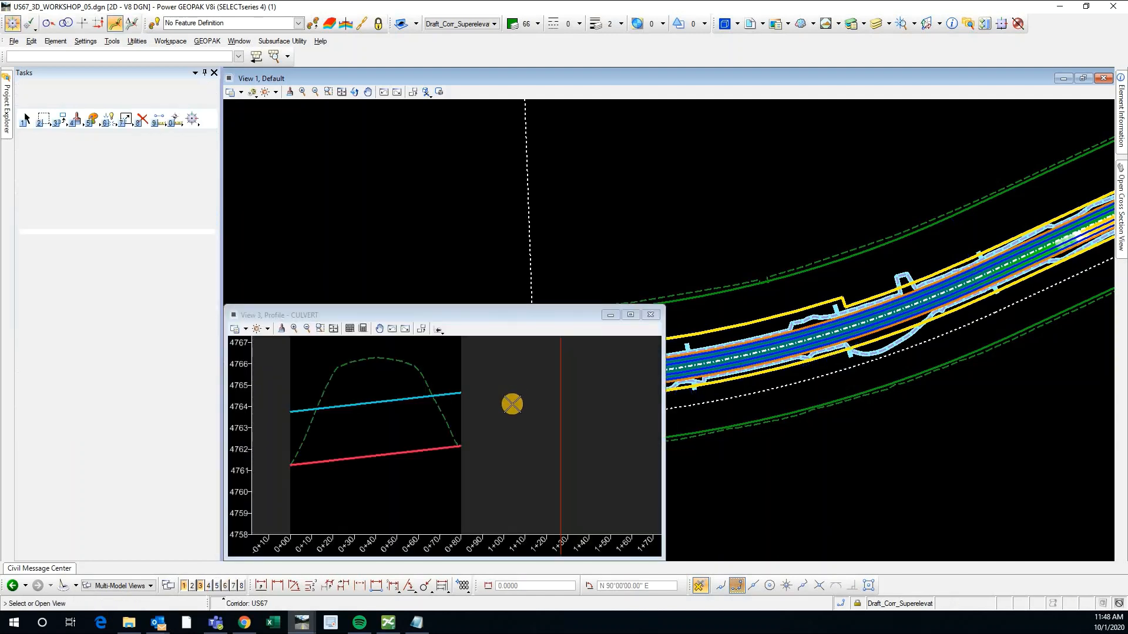
click(511, 474)
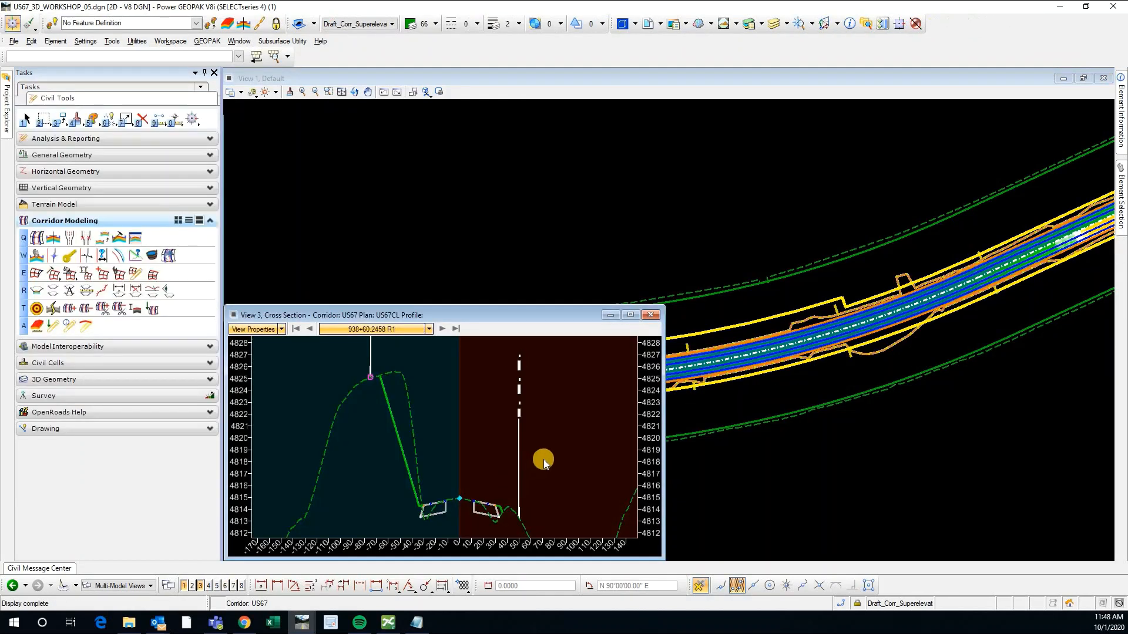
click(535, 461)
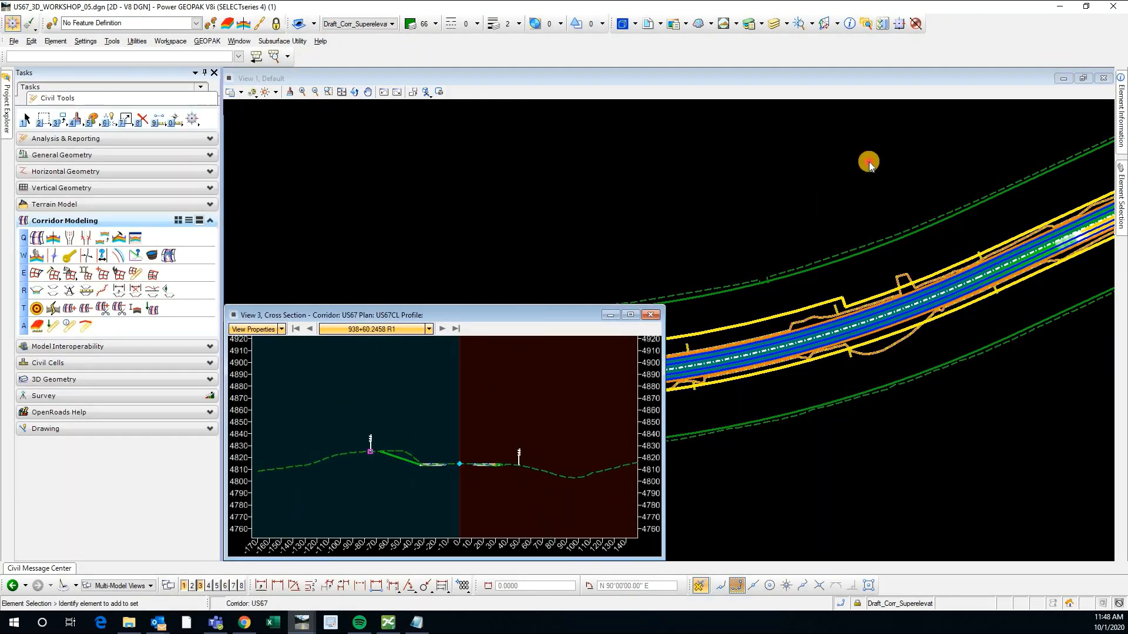
drag(869, 162, 946, 85)
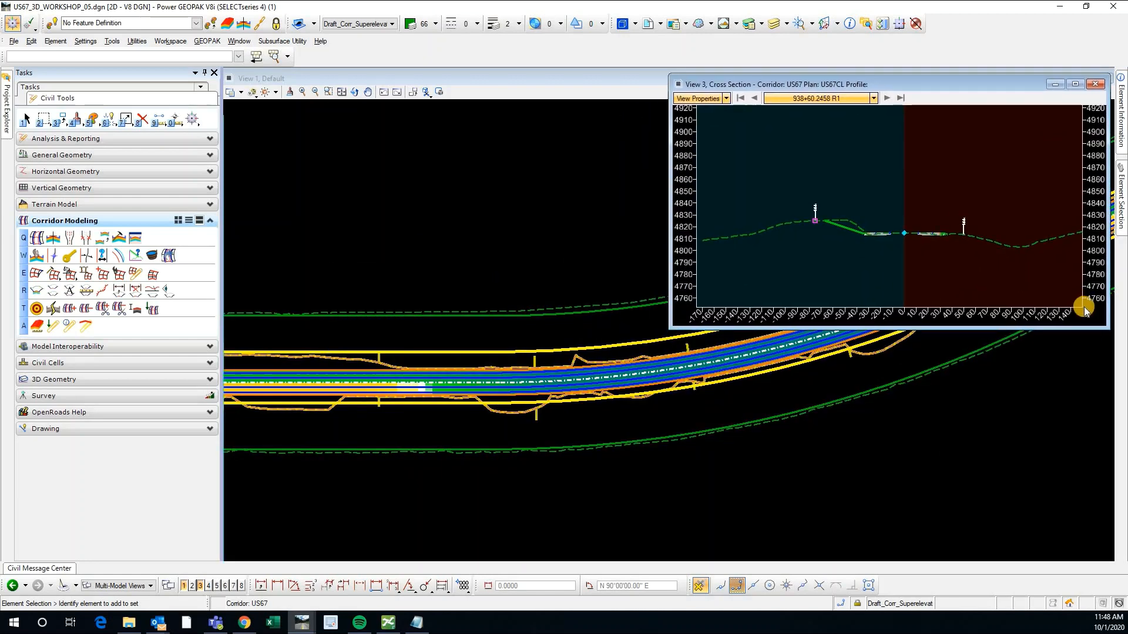
drag(1108, 329, 1103, 547)
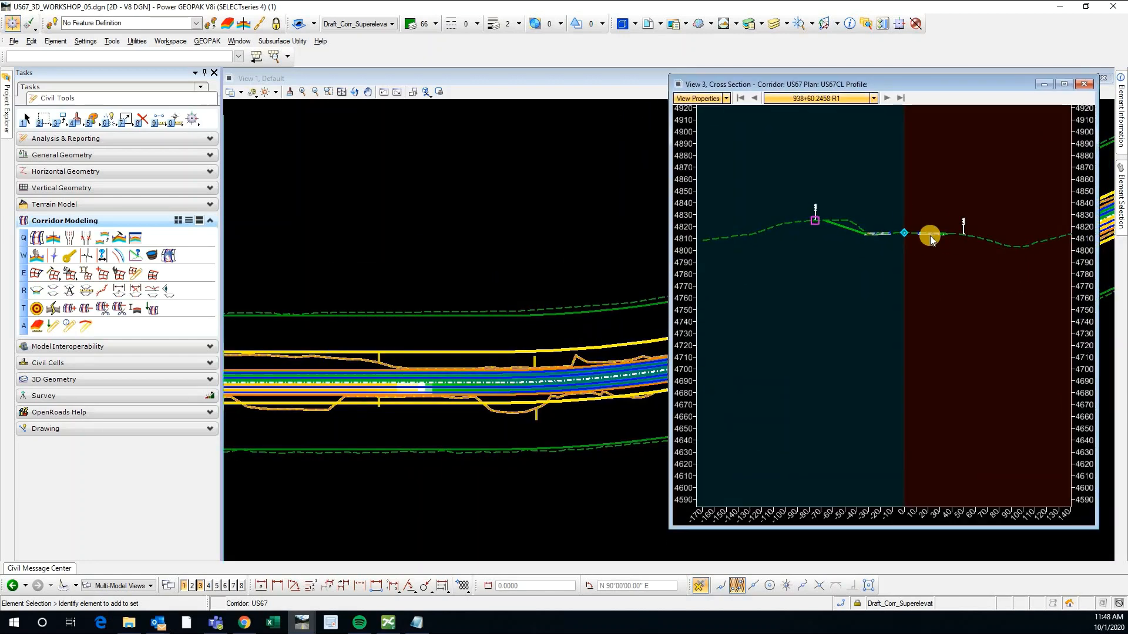
Step: Examine the roadway cross section at station 938+60 and check its view properties
scroll(900, 239, up, 3)
middle_drag(800, 251, 874, 226)
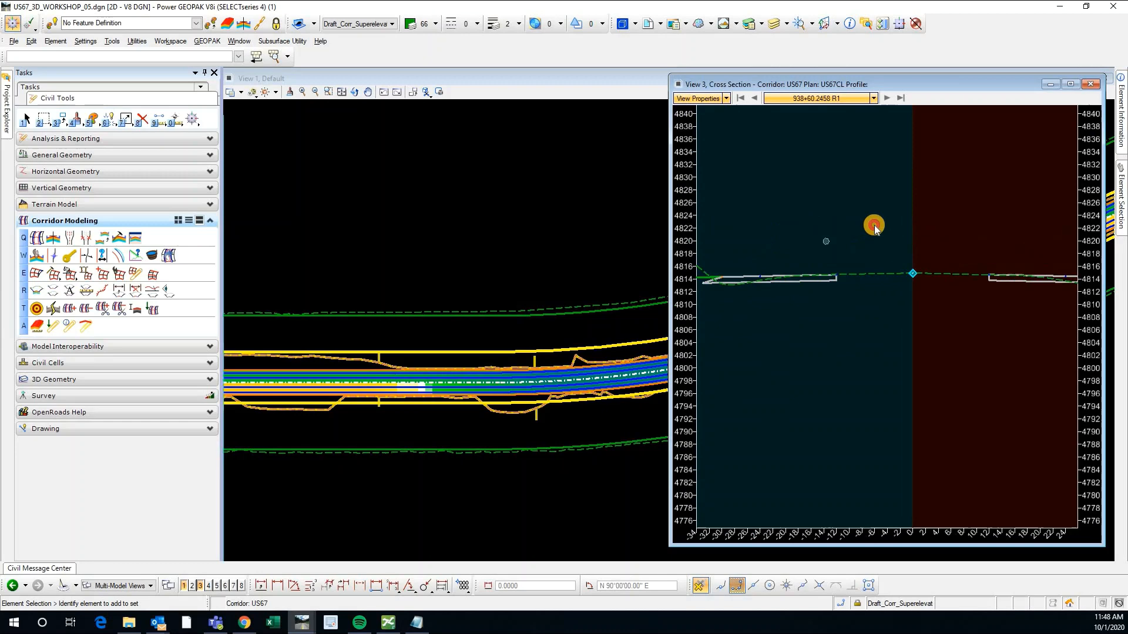
click(725, 98)
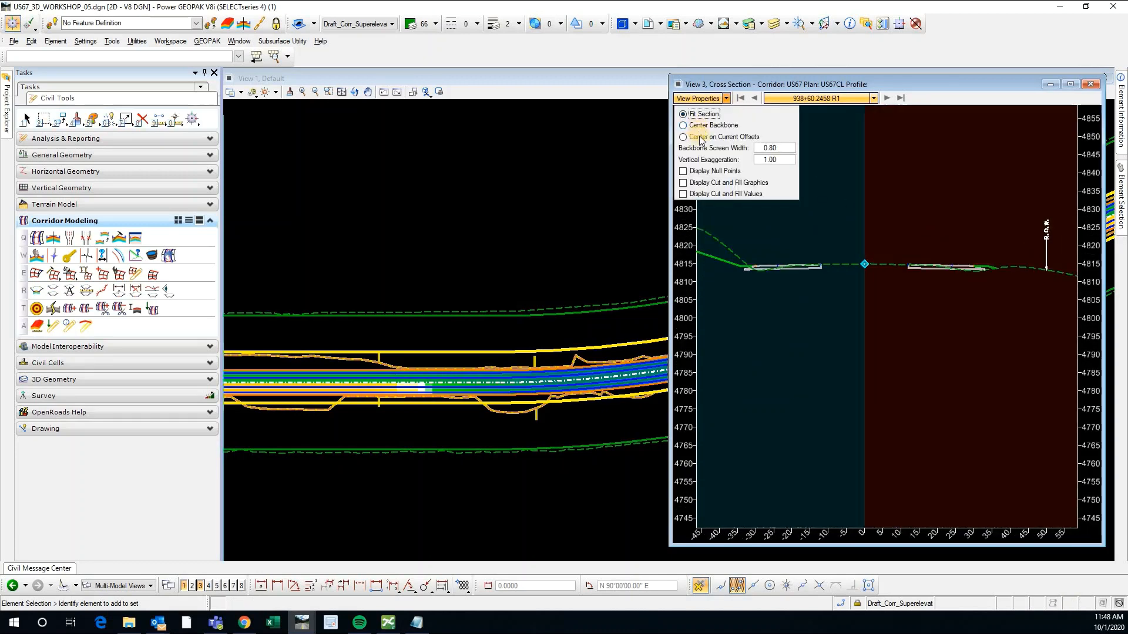
click(905, 283)
scroll(904, 283, down, 2)
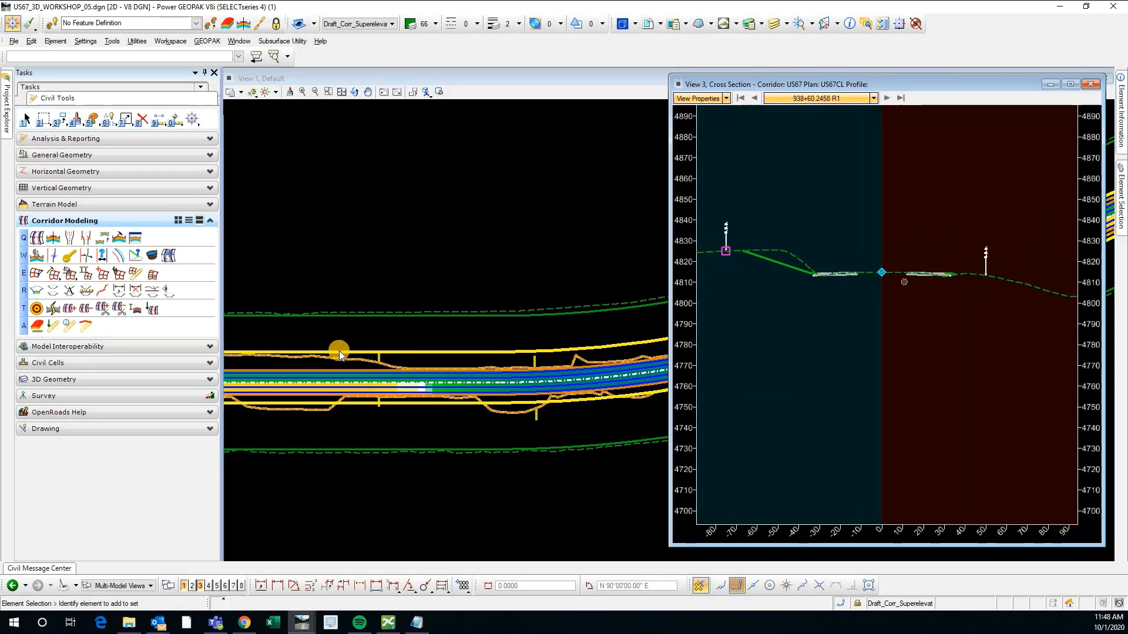
Step: Assign superelevation to the US67 corridor, associating LT with L_EOP and RT with R_EOP, both pivoting about CL
scroll(341, 351, down, 4)
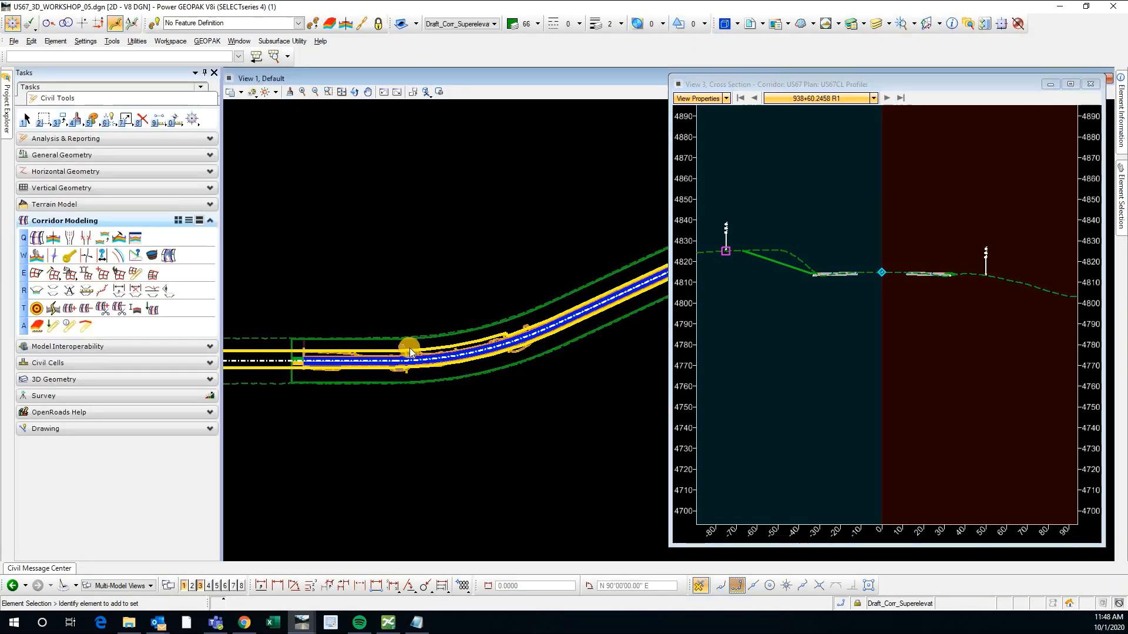
scroll(410, 349, up, 3)
click(427, 348)
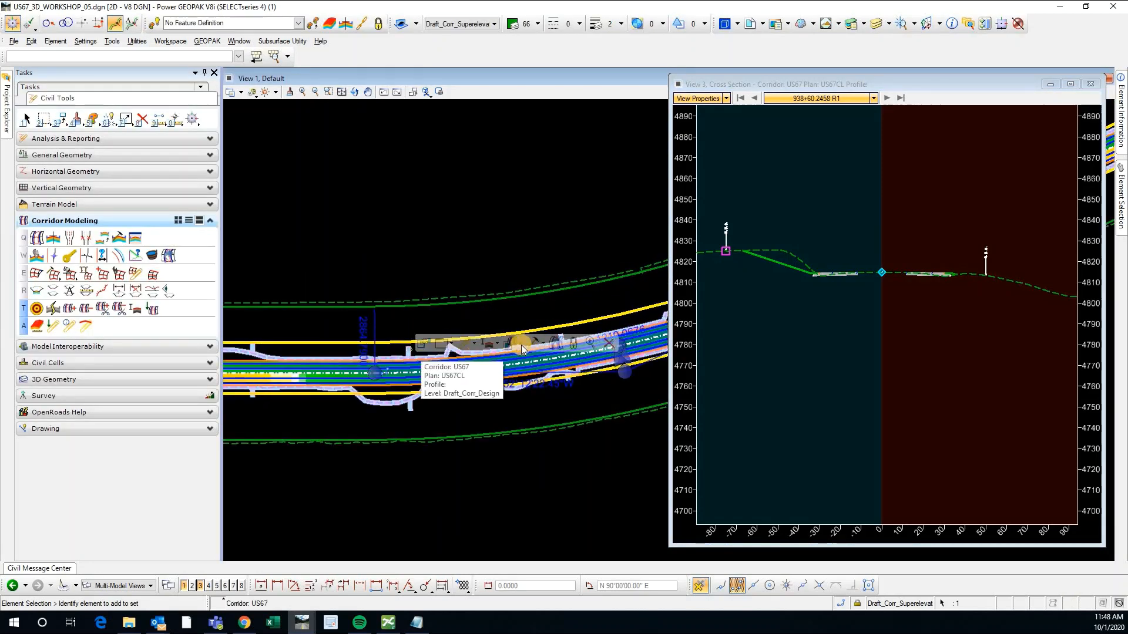
click(538, 345)
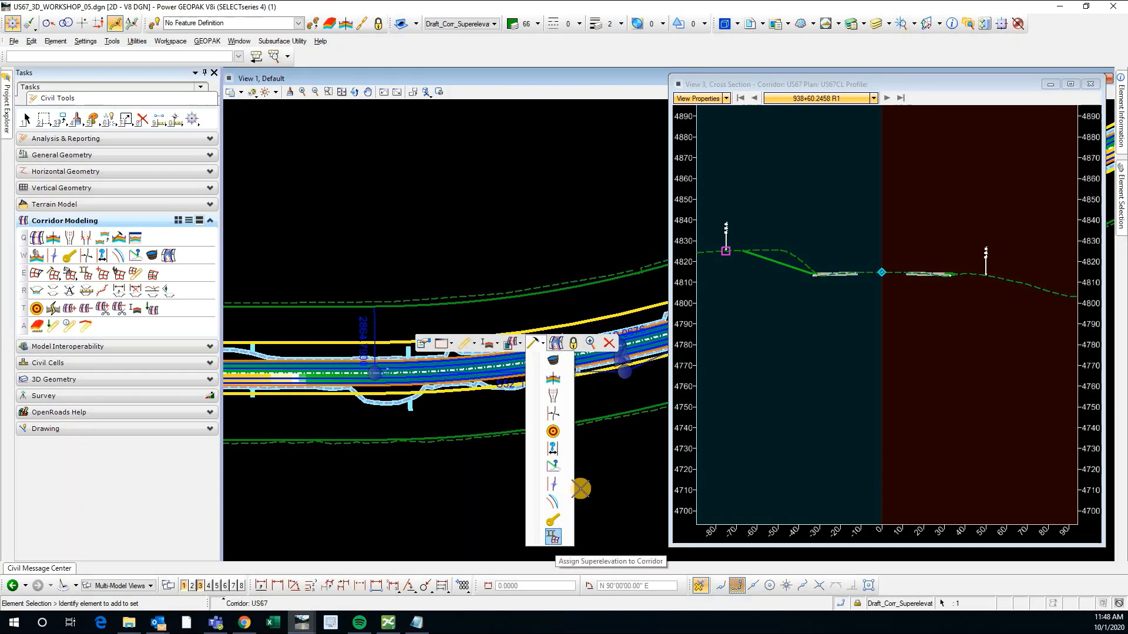
click(553, 537)
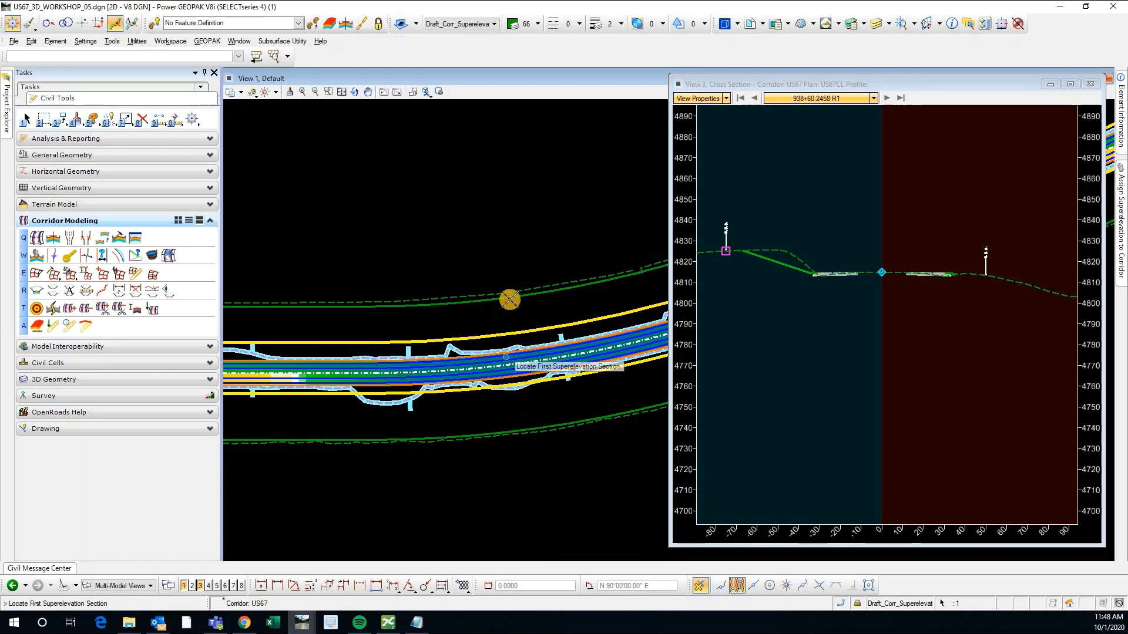
click(458, 307)
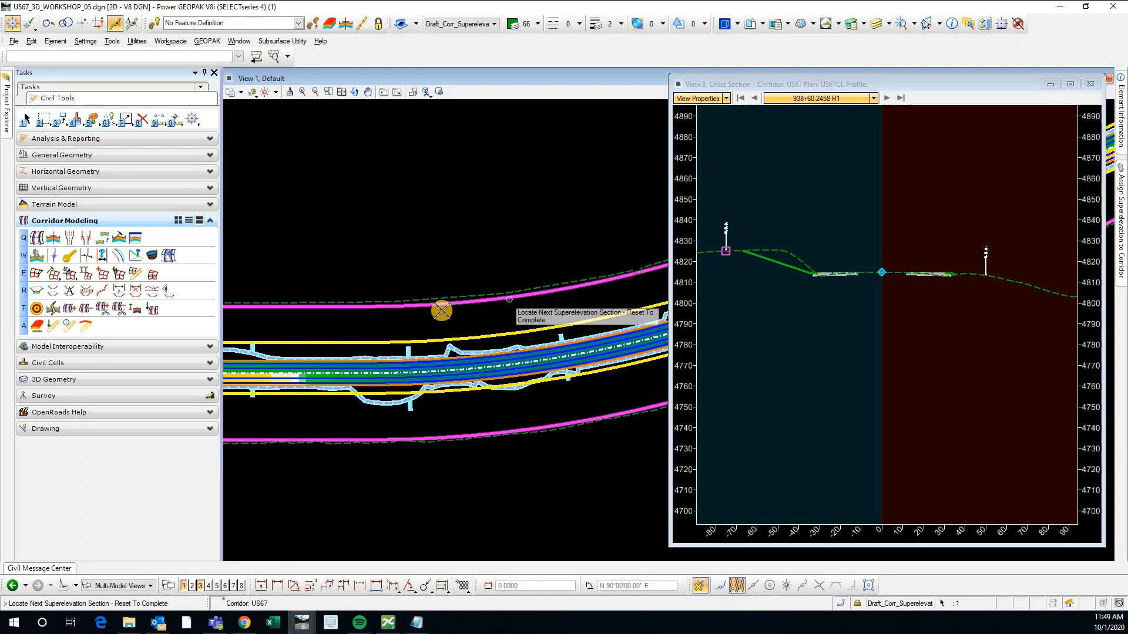
right_click(442, 314)
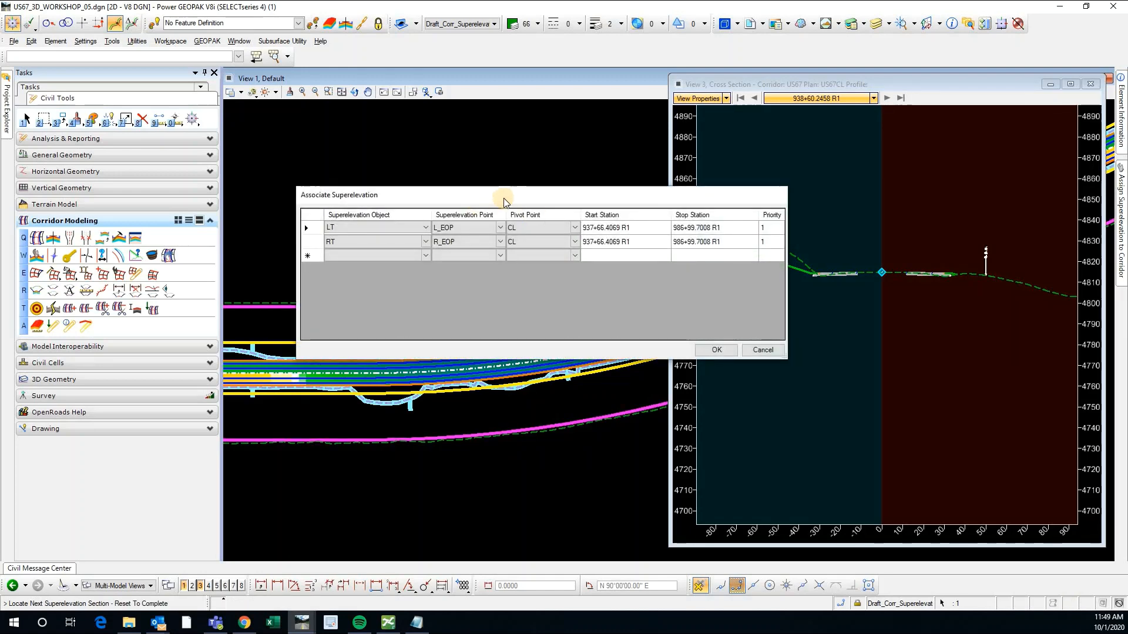
drag(444, 194, 423, 210)
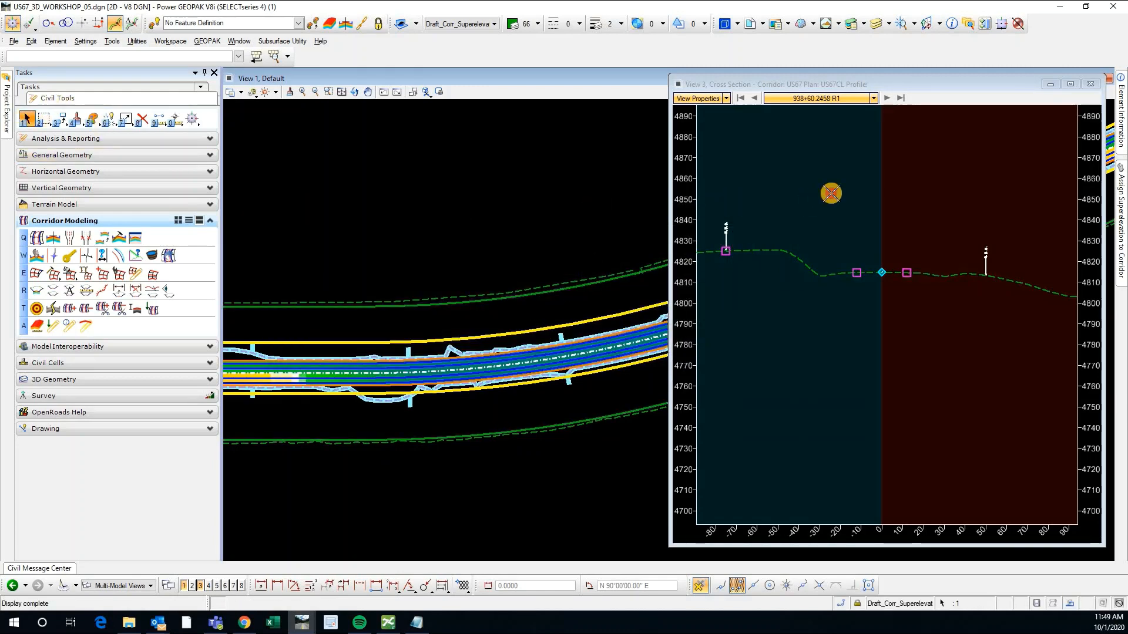
click(831, 193)
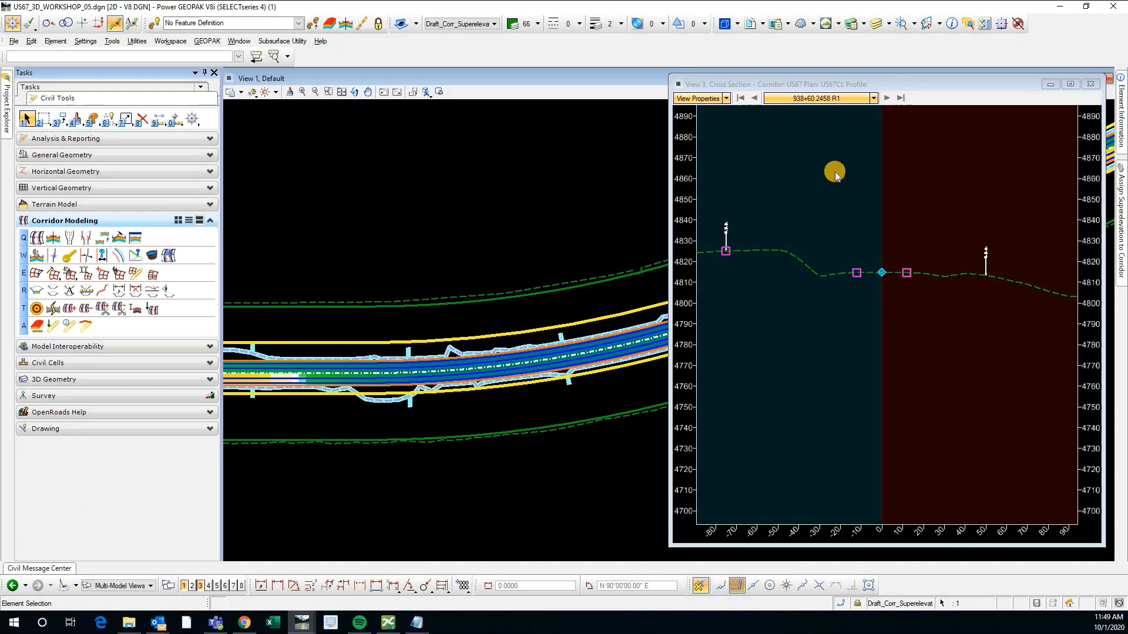
Step: Advance the cross section to station 940+80 and dimension the width and slope of the left lane
click(884, 98)
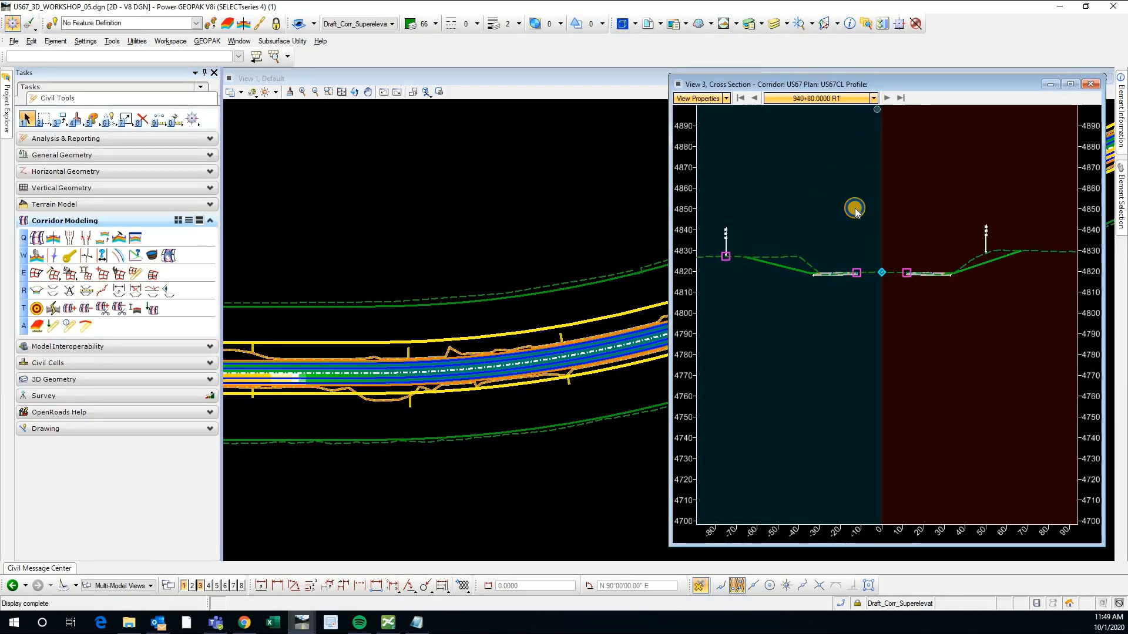
right_click(862, 214)
click(892, 232)
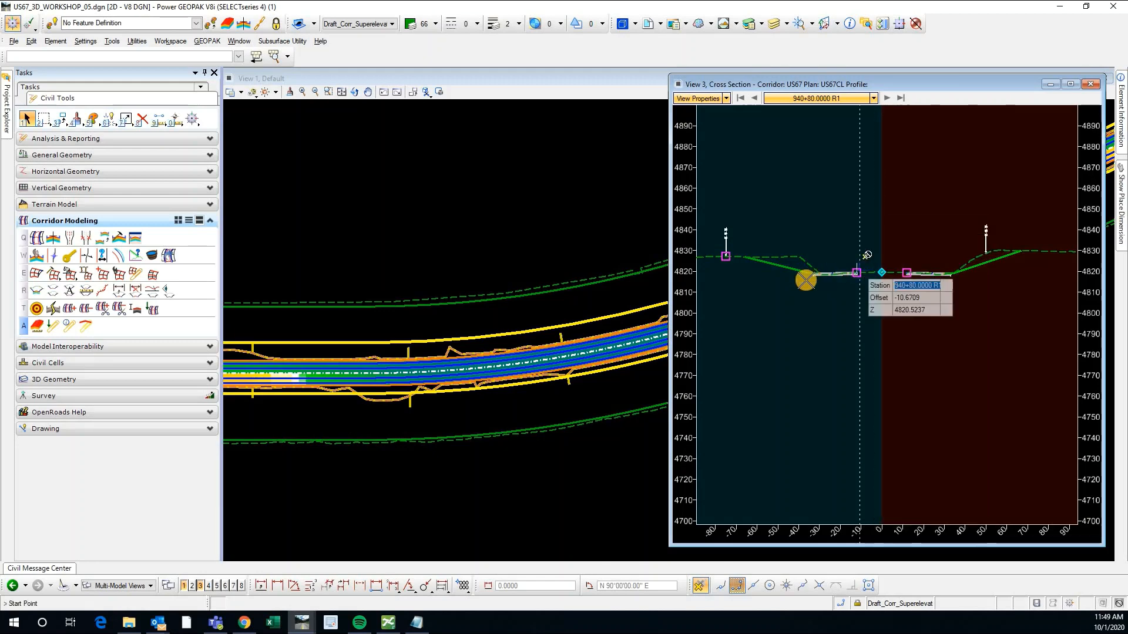
scroll(839, 270, up, 5)
click(932, 282)
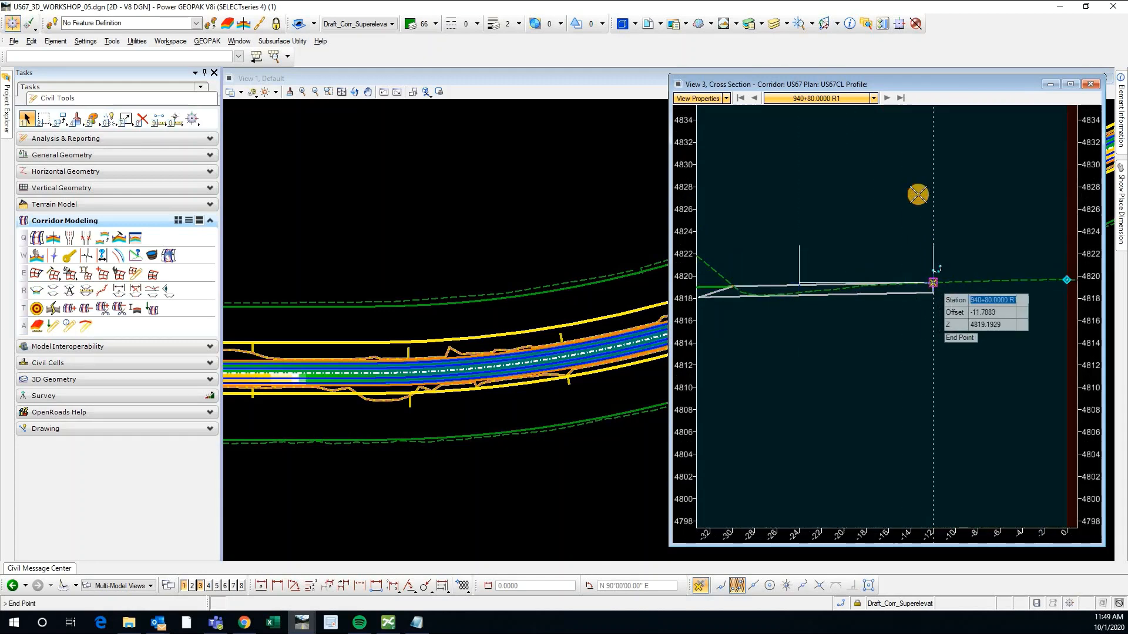
click(744, 273)
scroll(899, 238, down, 5)
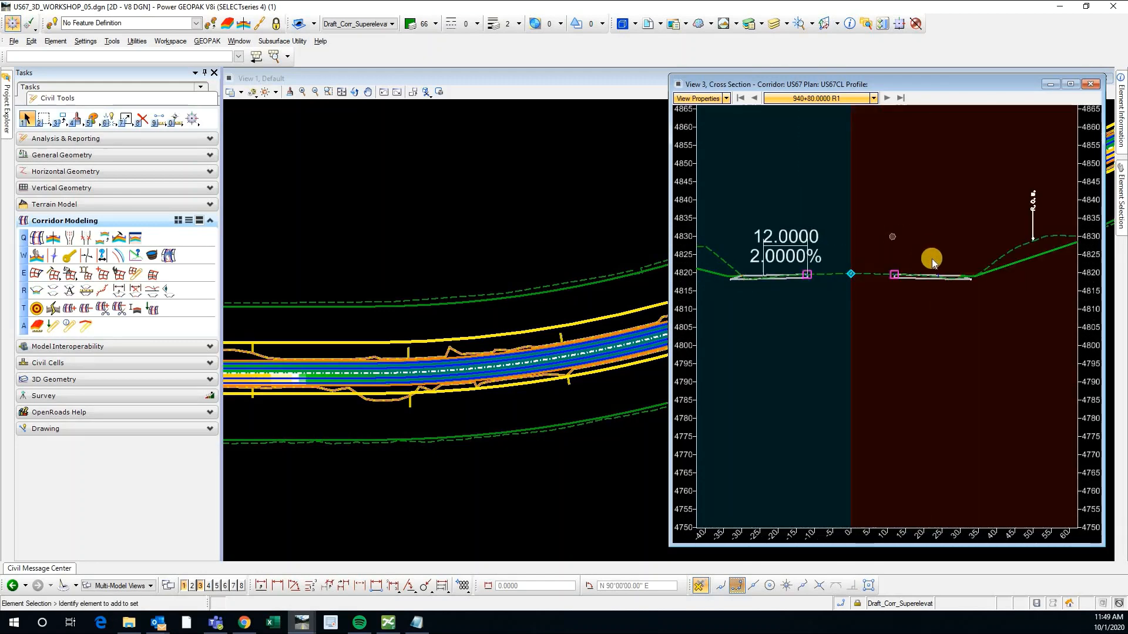
Step: Dimension the width and slope of the right lane in the cross section at station 940+80
right_click(931, 258)
click(922, 262)
scroll(892, 265, up, 3)
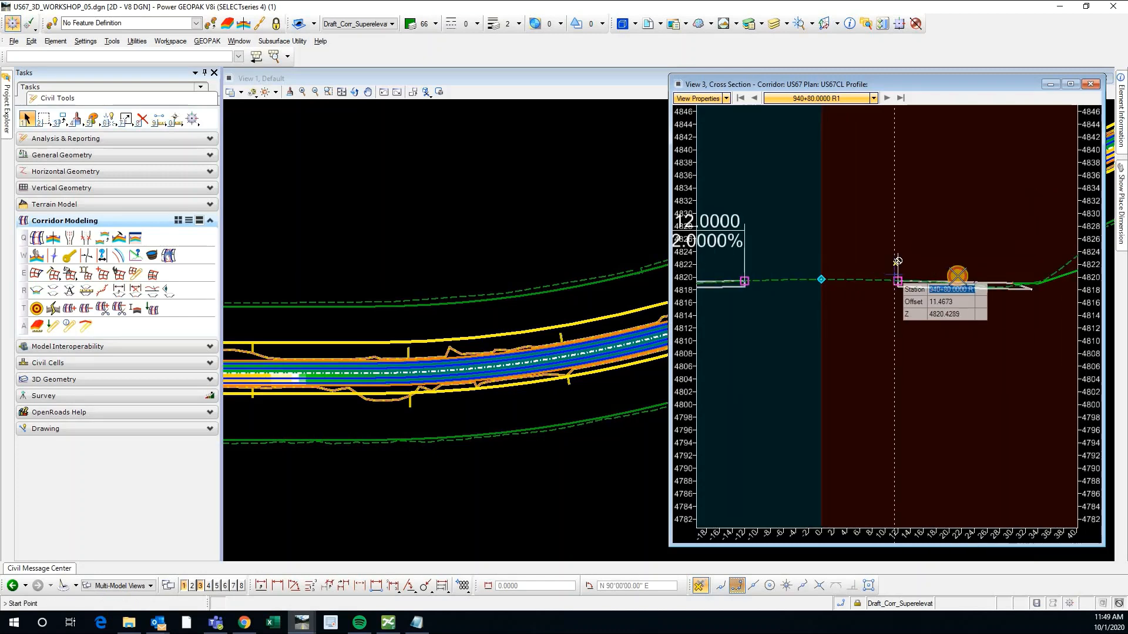
click(896, 277)
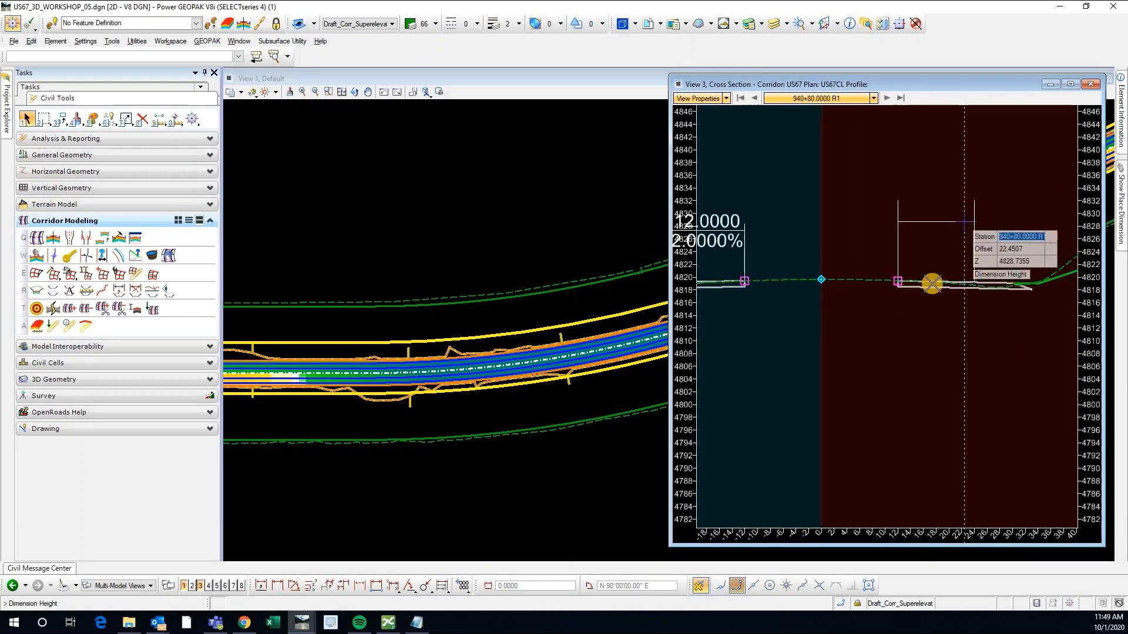
click(963, 222)
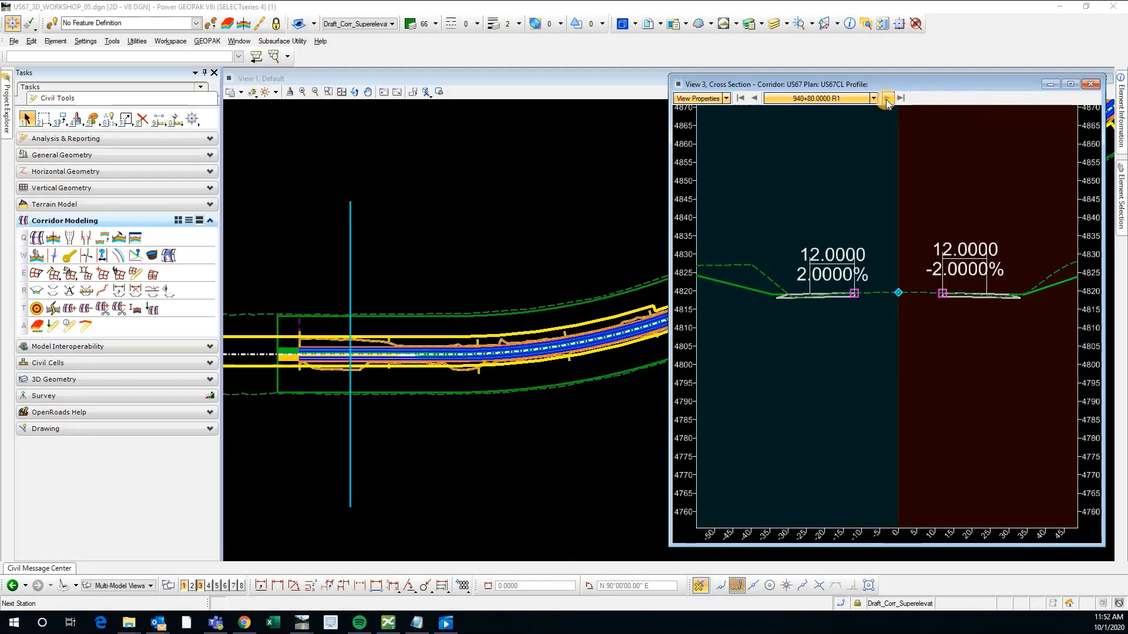
Step: Step the cross section forward from station 940+80 to 945+98.7261, examining the cross slopes of both lanes through the superelevation transition
click(886, 100)
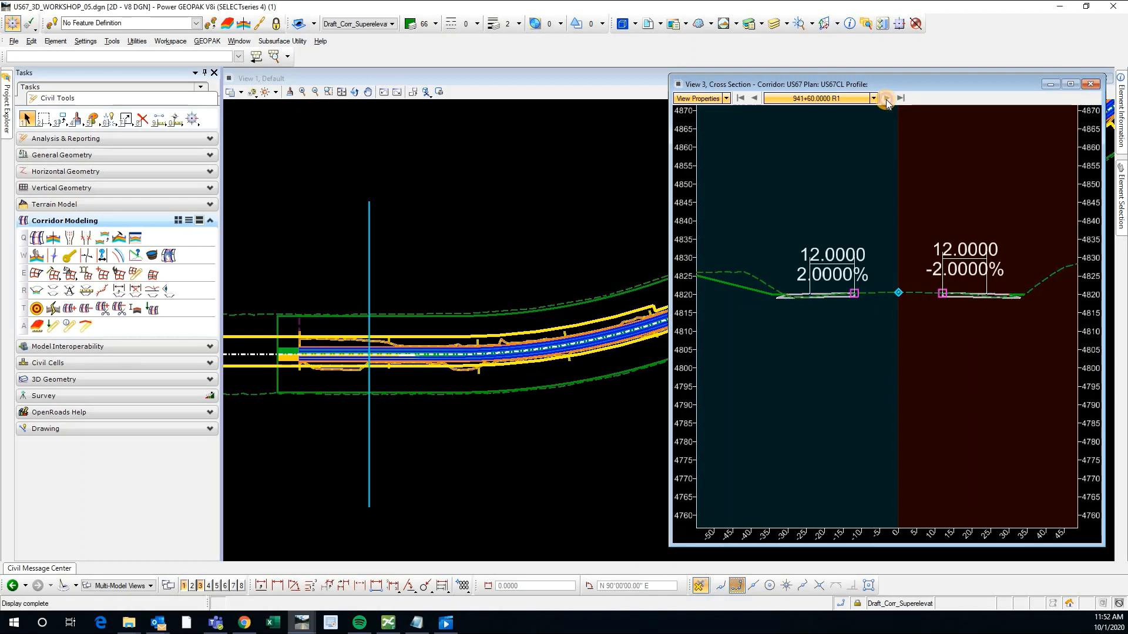
click(886, 100)
click(887, 100)
click(886, 100)
click(886, 100)
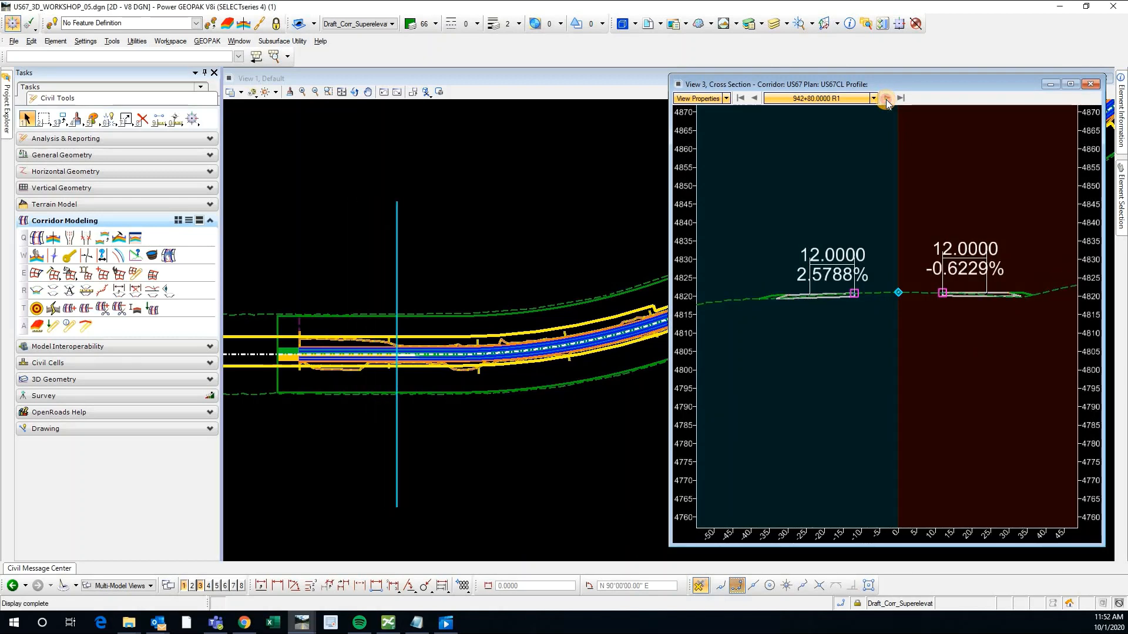
click(886, 100)
click(886, 100)
click(886, 100)
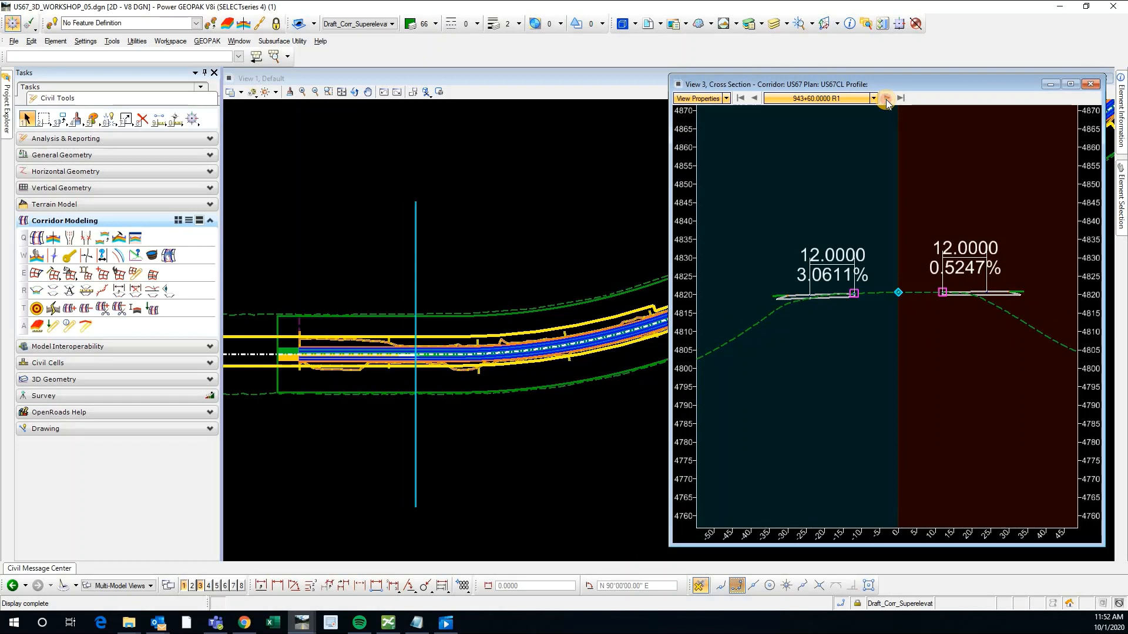
click(886, 99)
click(886, 100)
click(886, 100)
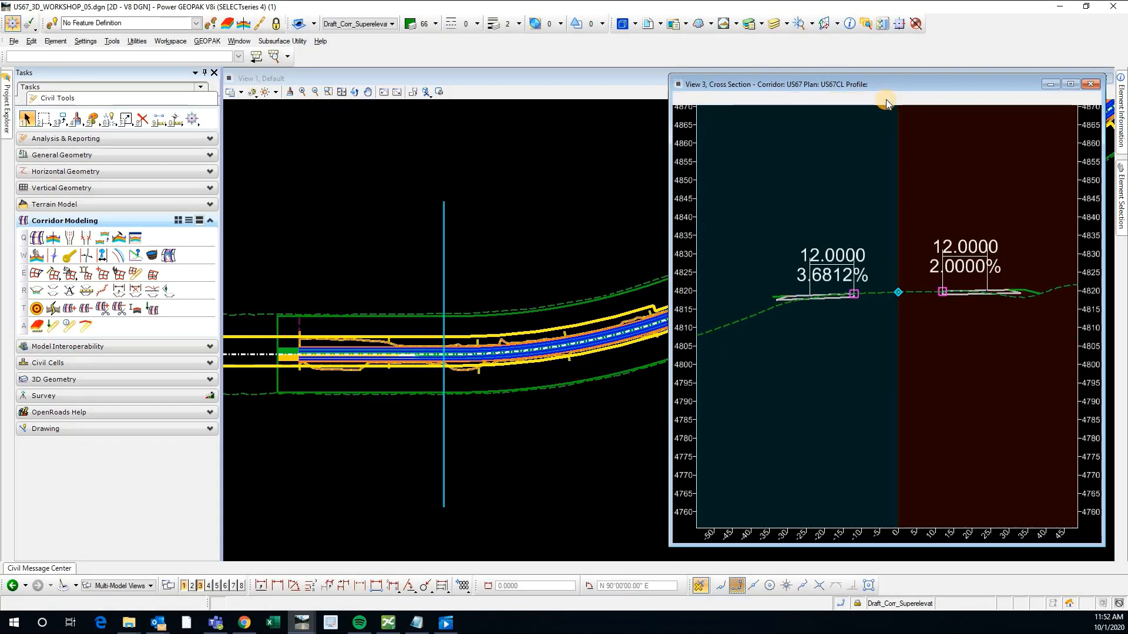
click(887, 100)
click(886, 100)
click(886, 100)
click(886, 100)
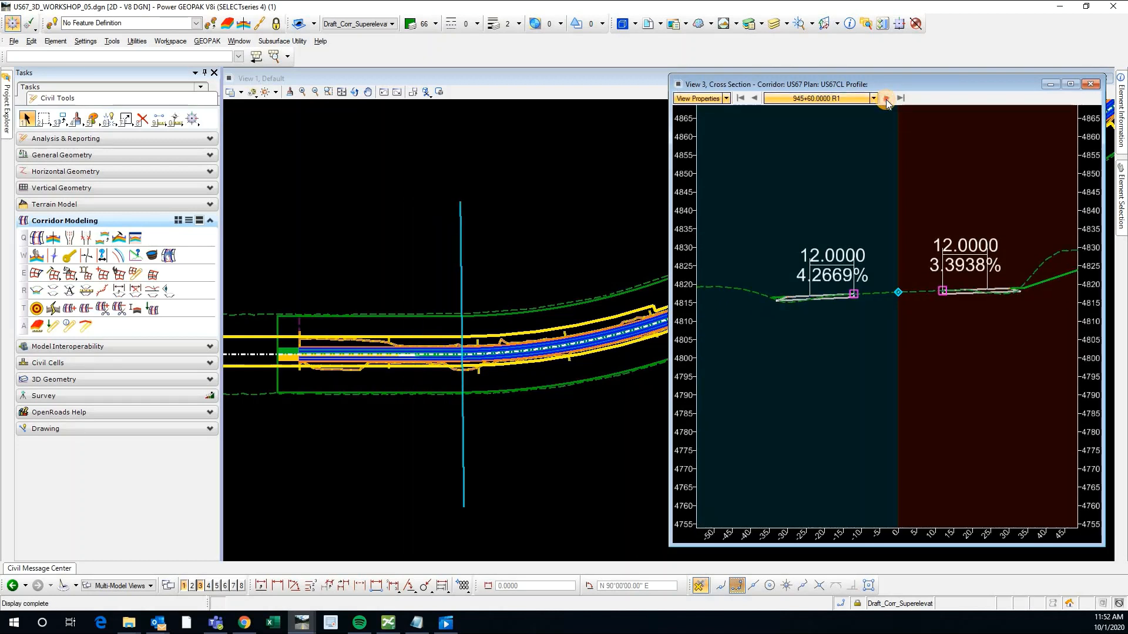
click(886, 100)
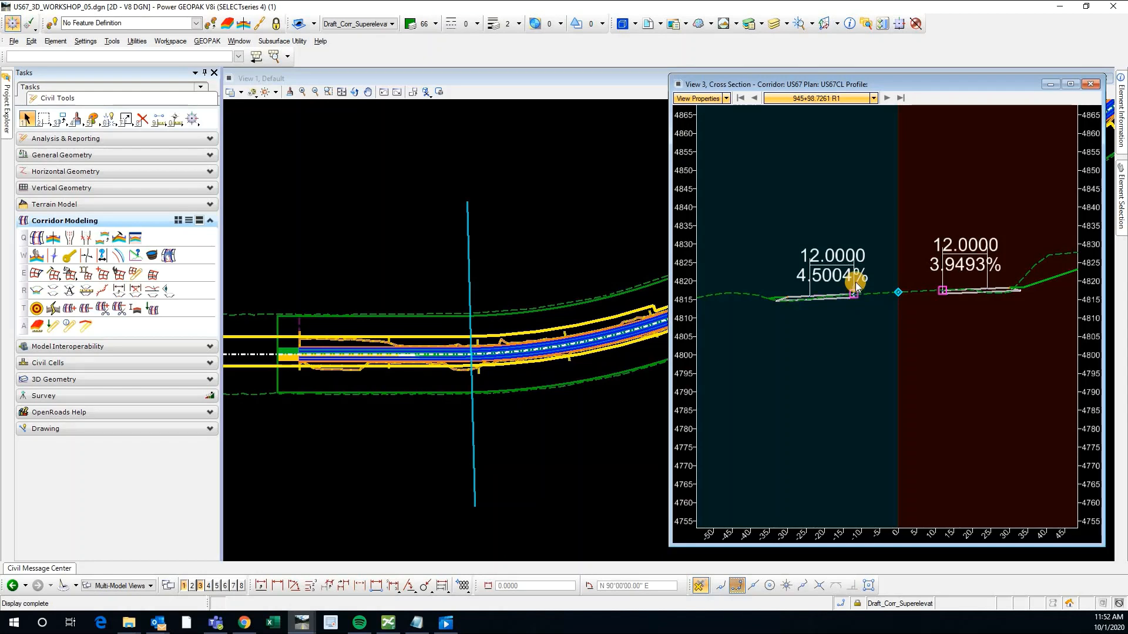
Step: Continue through the stations into the first curve as far as 951+62.4877, examining both lanes' slopes at full superelevation
ctrl+scroll(771, 284, up, 2)
scroll(772, 284, down, 1)
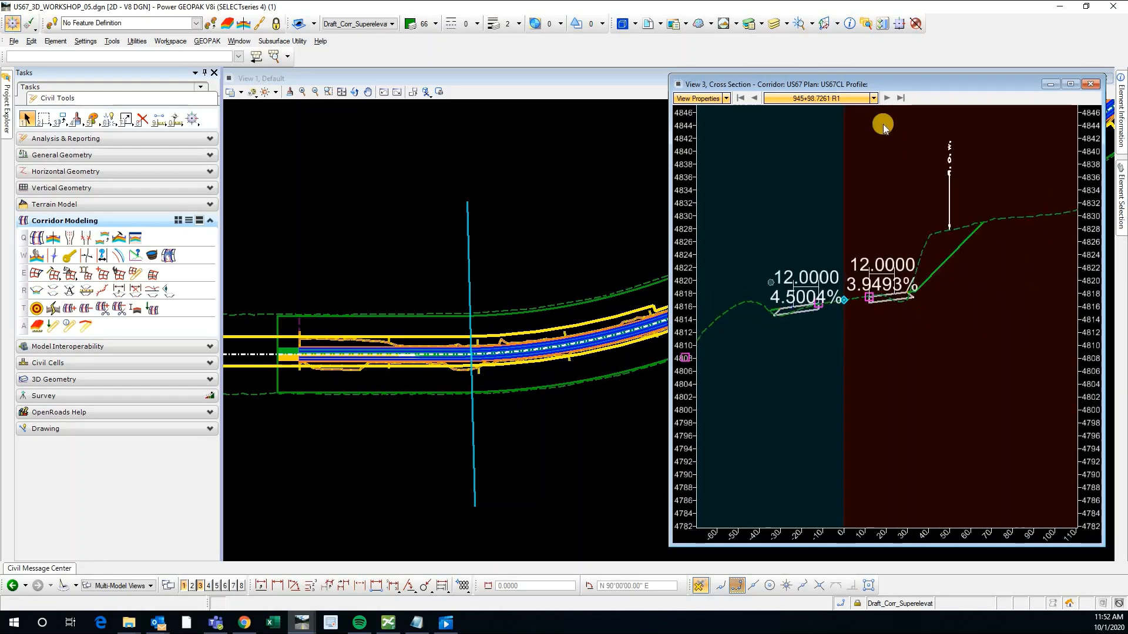
click(888, 99)
click(888, 99)
click(888, 100)
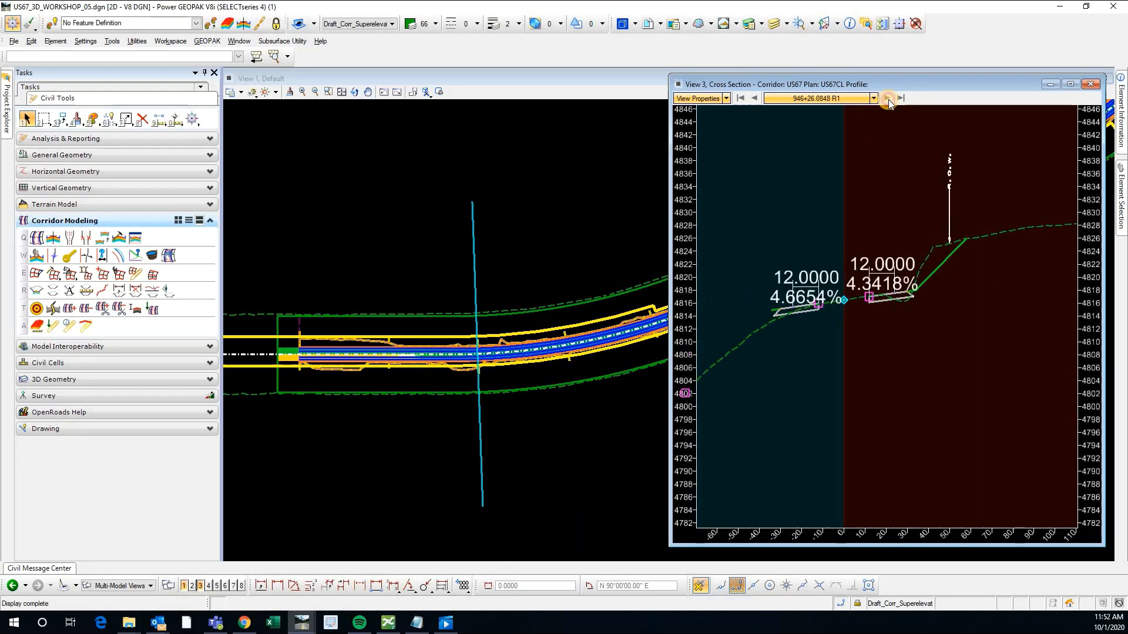
click(888, 100)
click(888, 100)
click(888, 99)
click(888, 100)
click(888, 100)
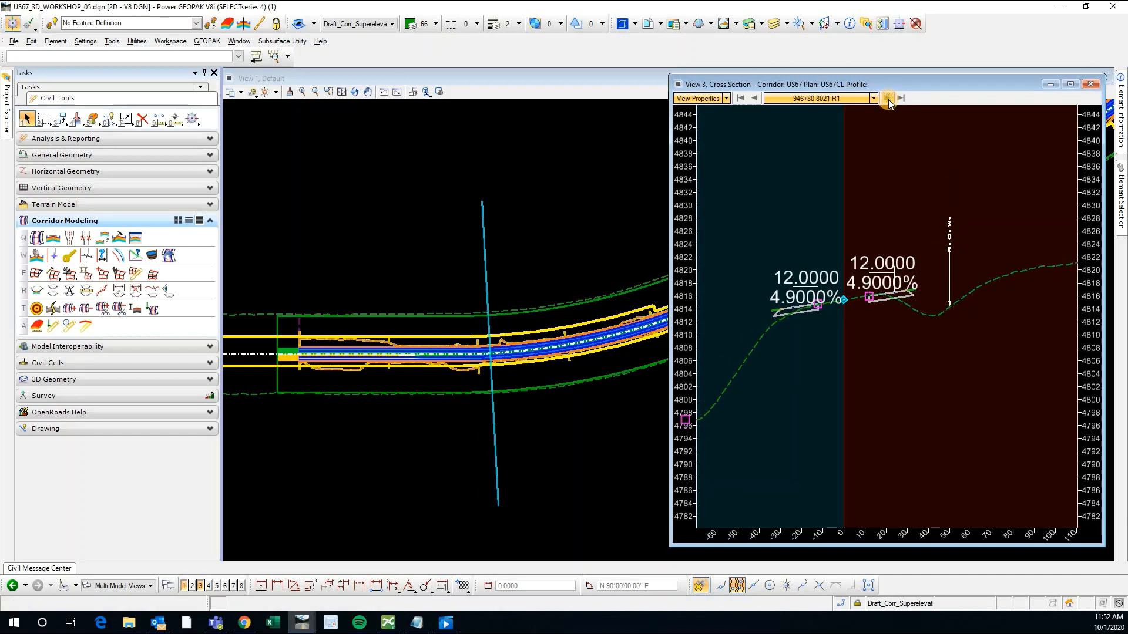
click(888, 100)
click(888, 100)
click(888, 100)
click(888, 100)
click(888, 100)
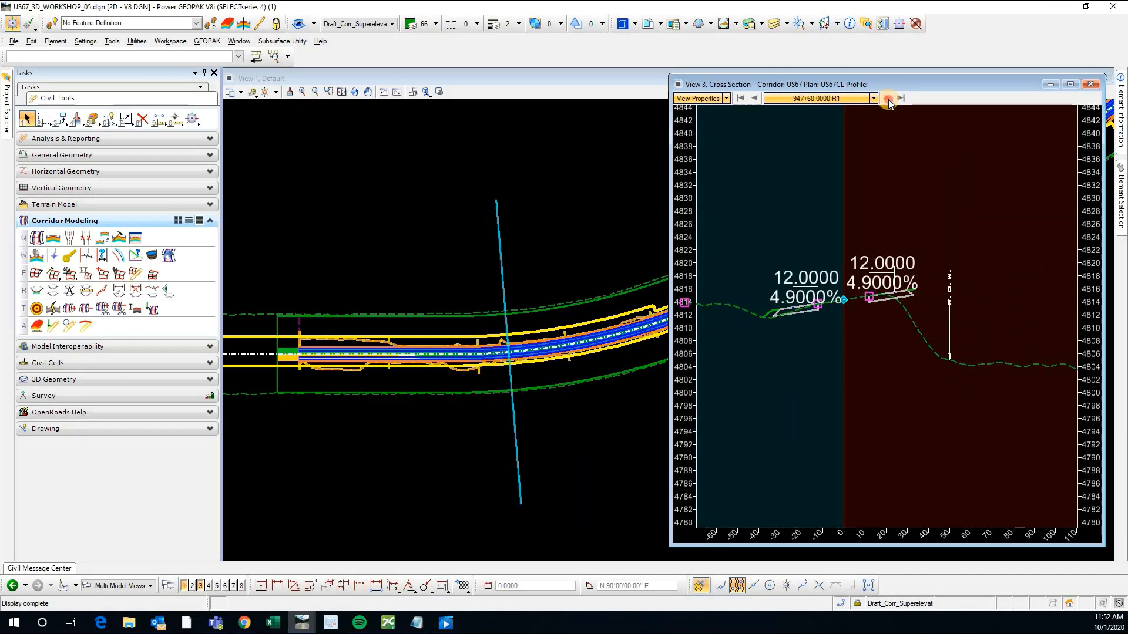
click(888, 99)
click(888, 100)
click(888, 100)
click(888, 100)
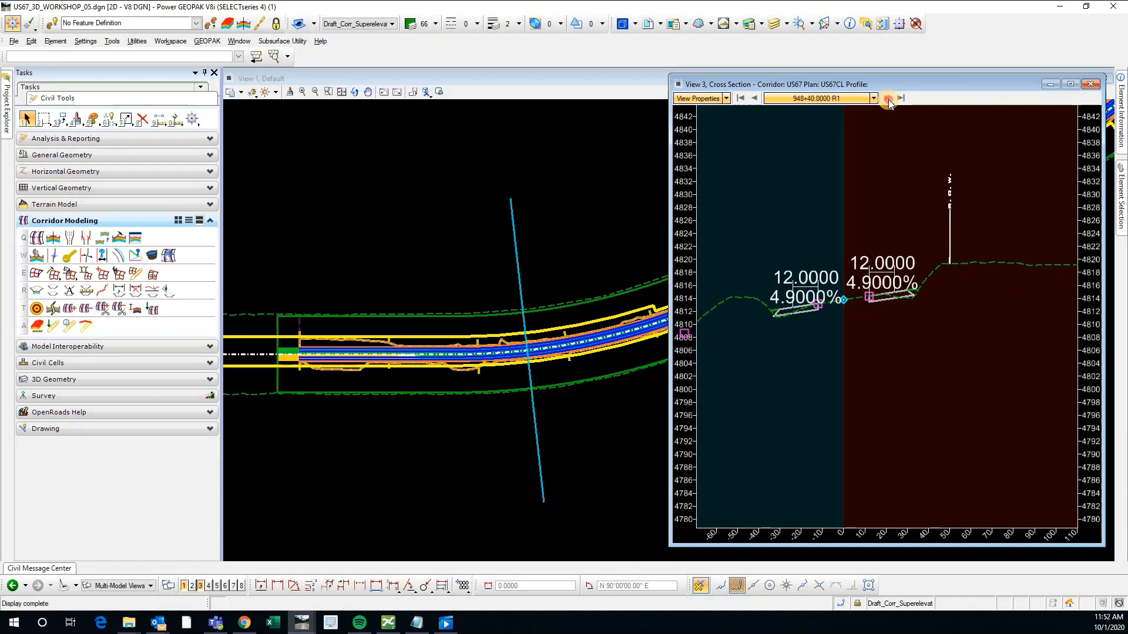
click(888, 100)
click(888, 100)
click(888, 100)
click(888, 100)
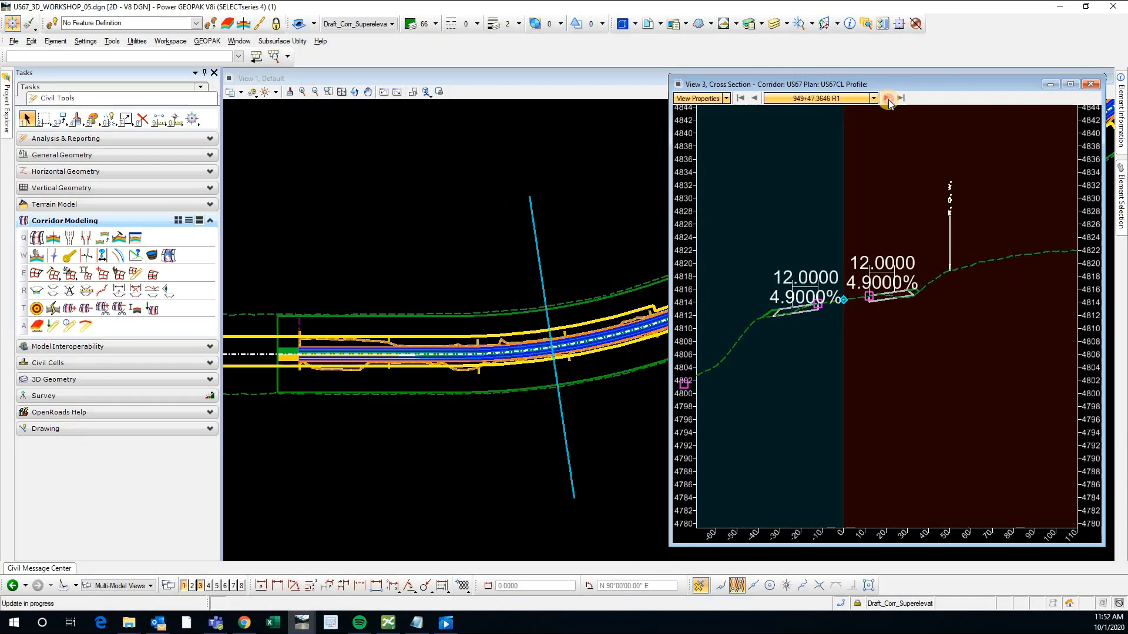
click(888, 100)
click(888, 100)
click(888, 100)
click(888, 100)
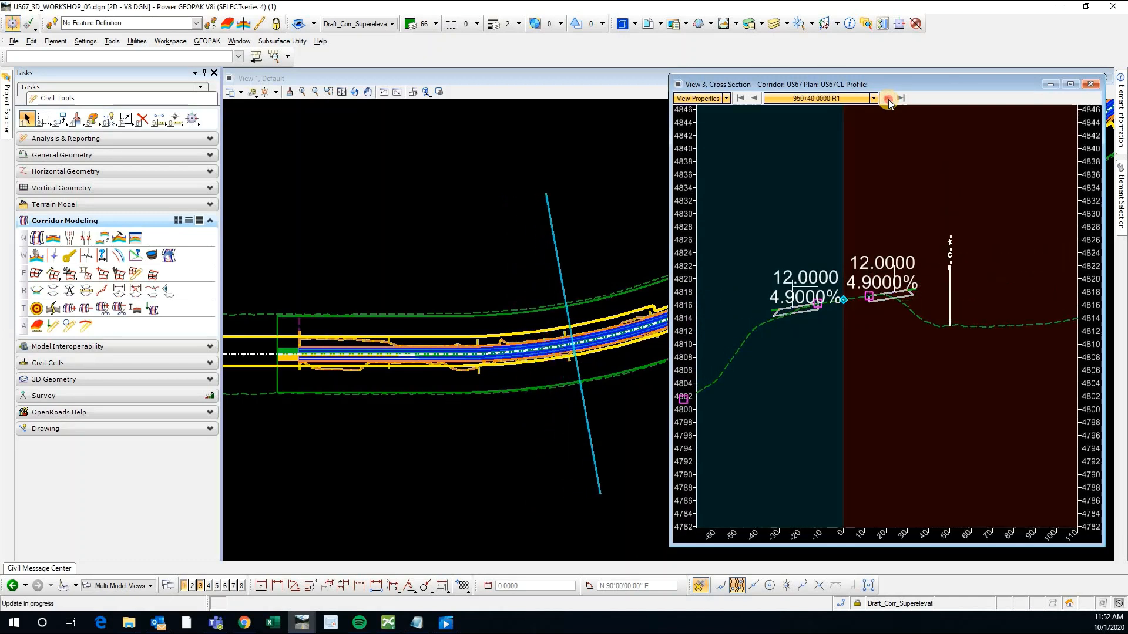
click(888, 100)
click(888, 100)
click(888, 100)
click(888, 100)
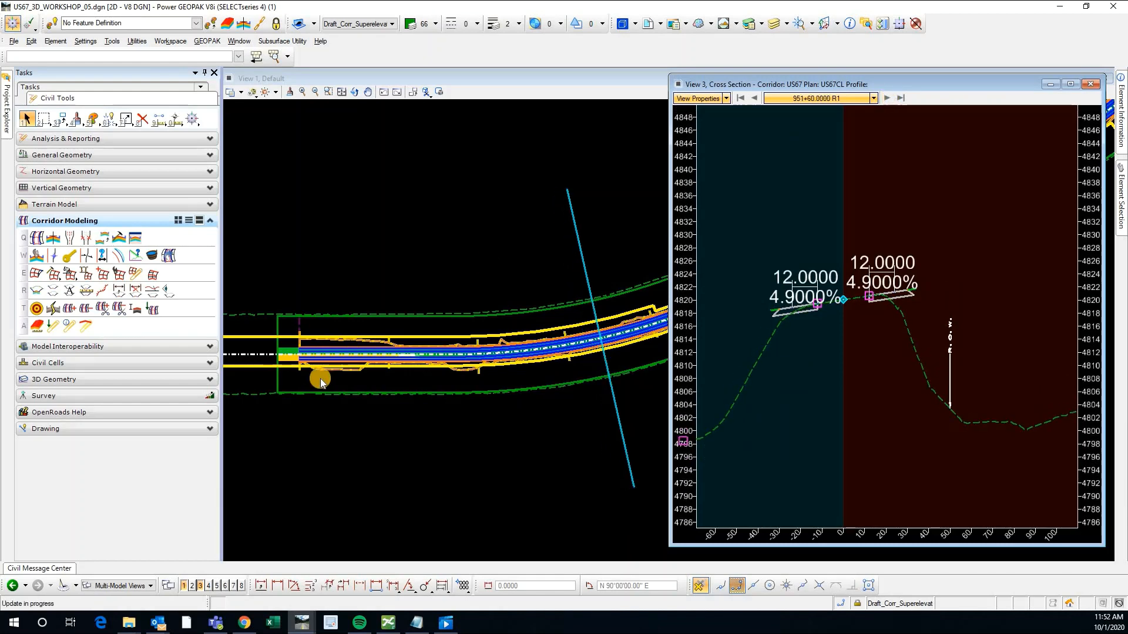
scroll(323, 381, down, 1)
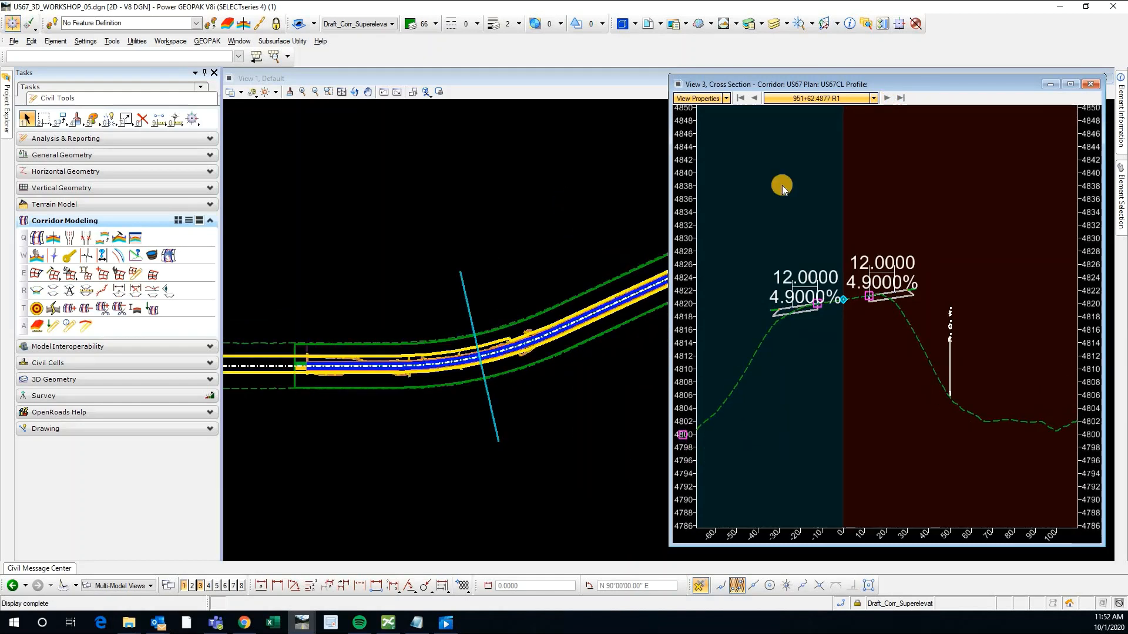
Step: Advance the cross section past the first curve to station 964+80, examining how the lane slopes transition out of superelevation
click(886, 97)
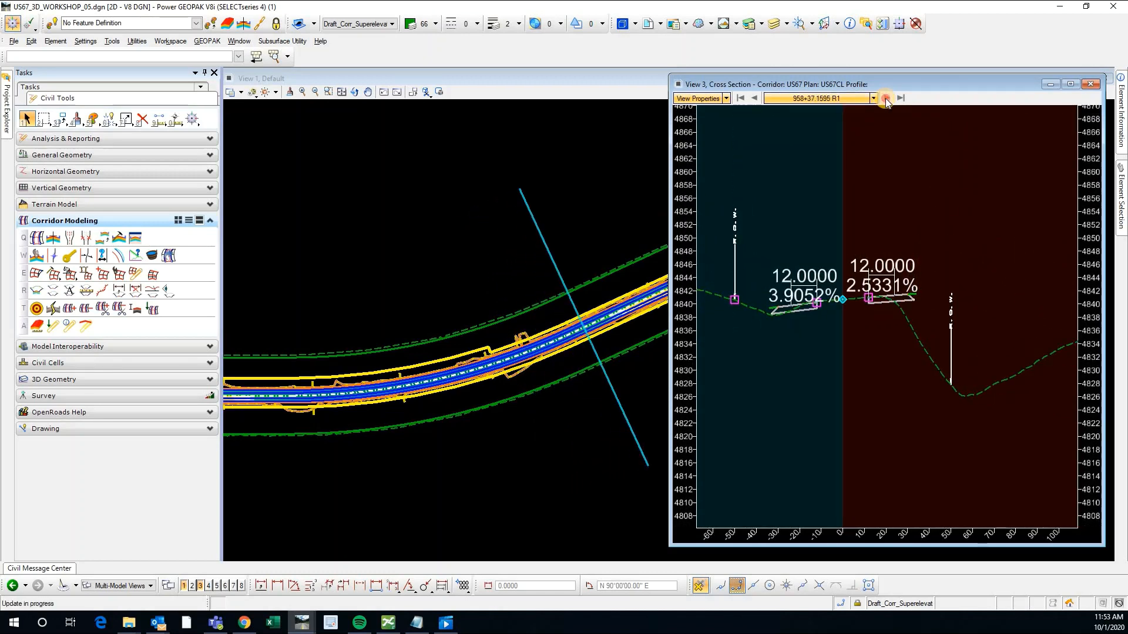
click(886, 99)
click(887, 99)
click(887, 100)
click(886, 99)
click(887, 99)
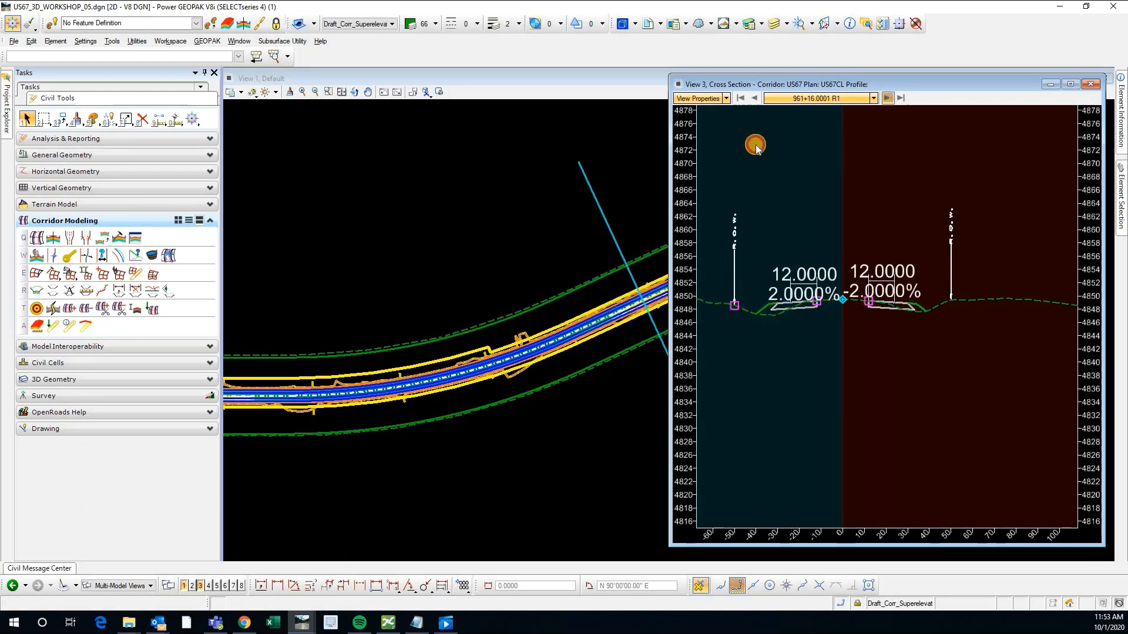
scroll(395, 355, down, 3)
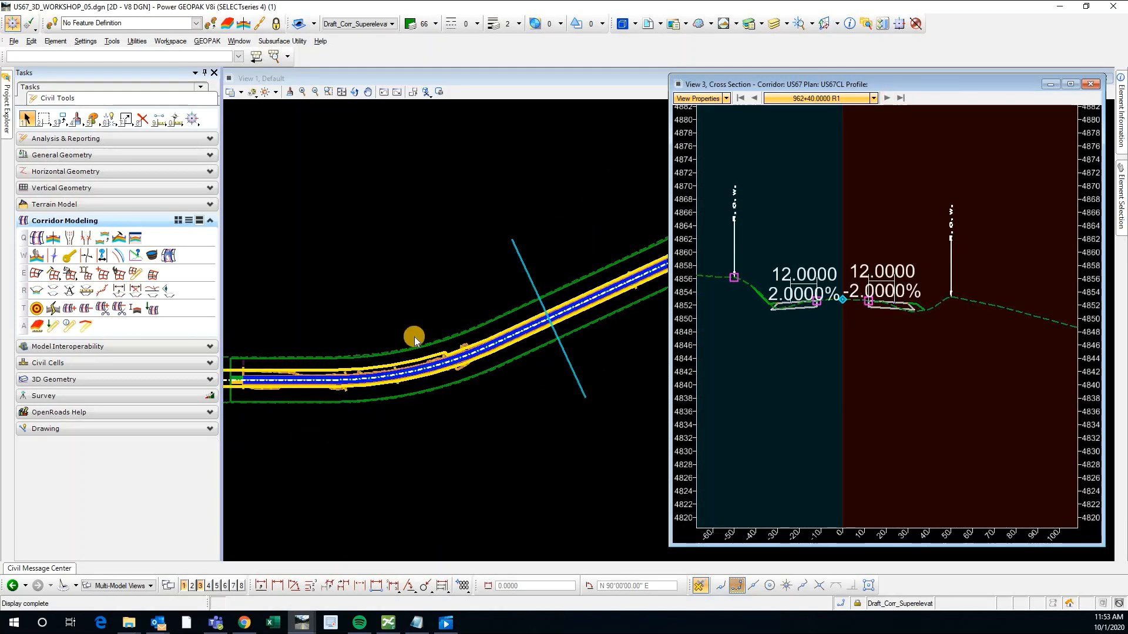
click(552, 284)
click(888, 98)
click(888, 98)
click(888, 98)
click(887, 98)
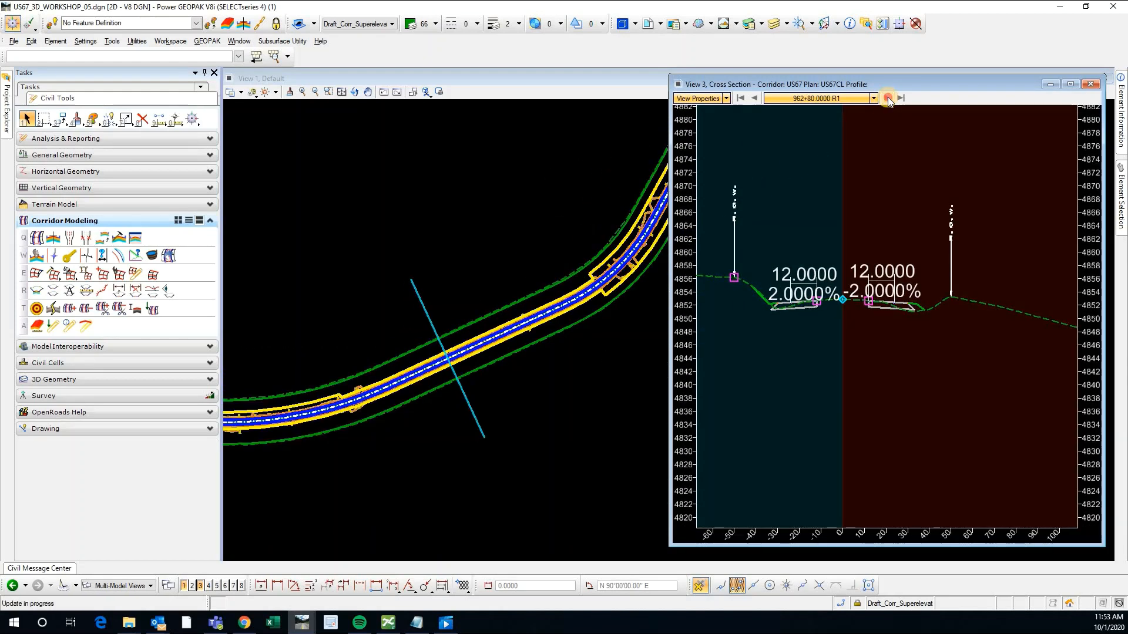
click(887, 98)
click(888, 98)
scroll(812, 305, up, 5)
scroll(790, 276, down, 2)
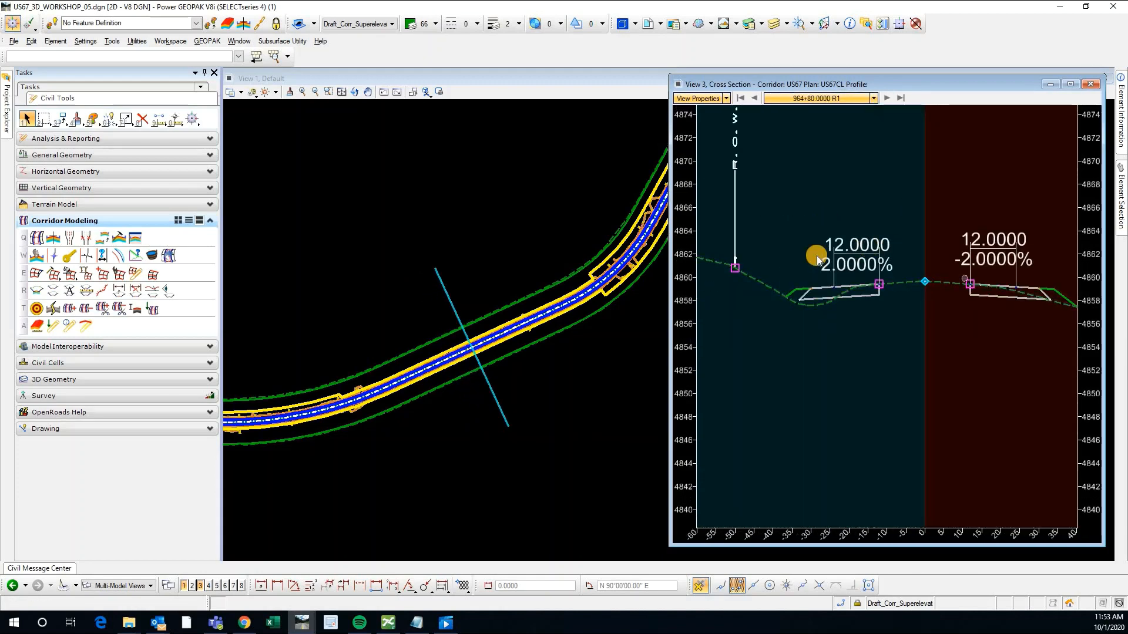
Step: Close the cross section view and examine the superelevation lanes along the US67 corridor in plan
scroll(837, 259, down, 2)
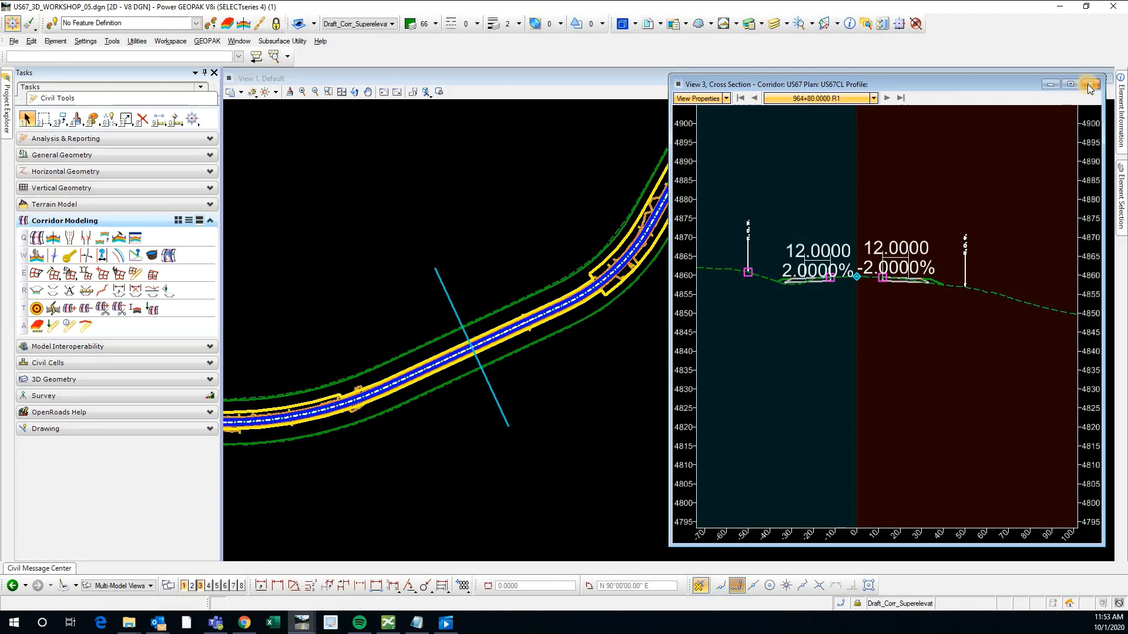
click(447, 235)
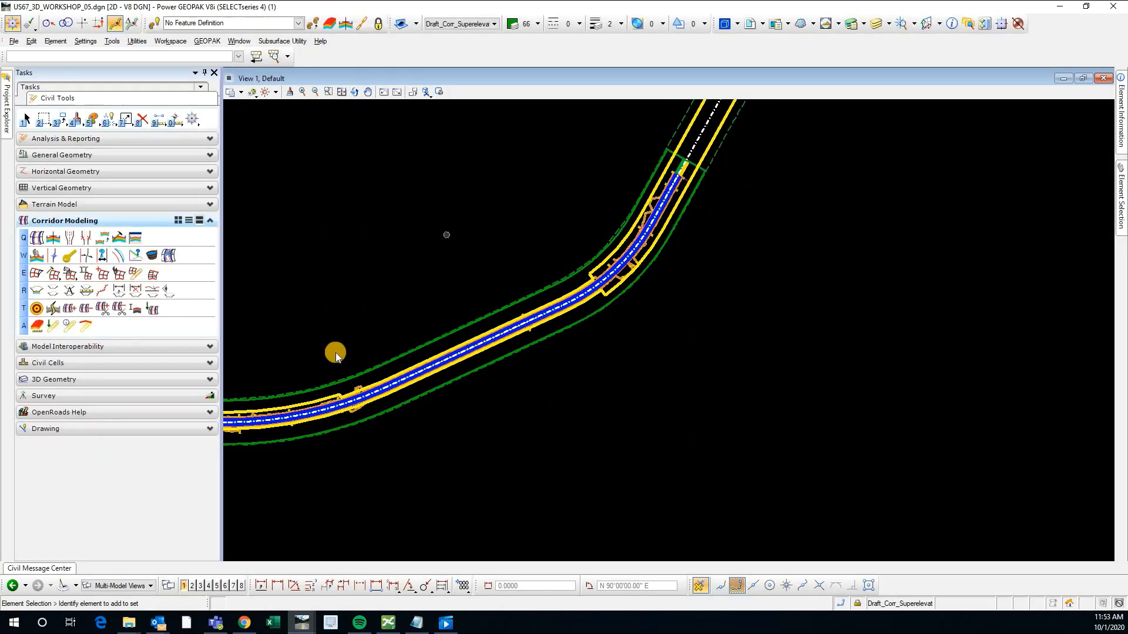
scroll(564, 270, down, 1)
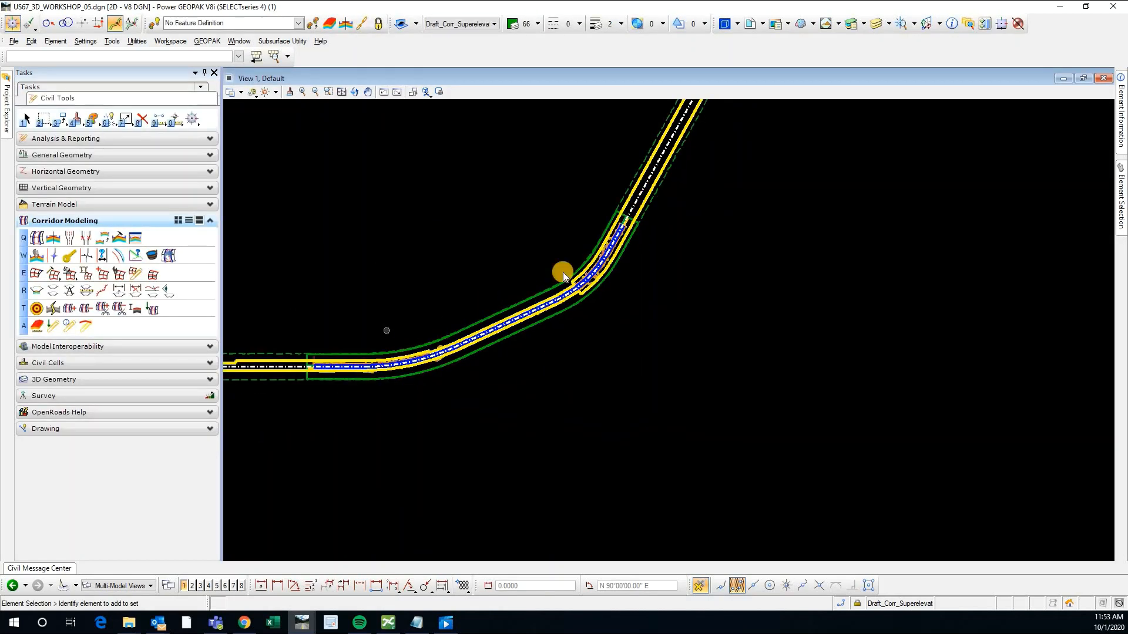
scroll(611, 352, up, 3)
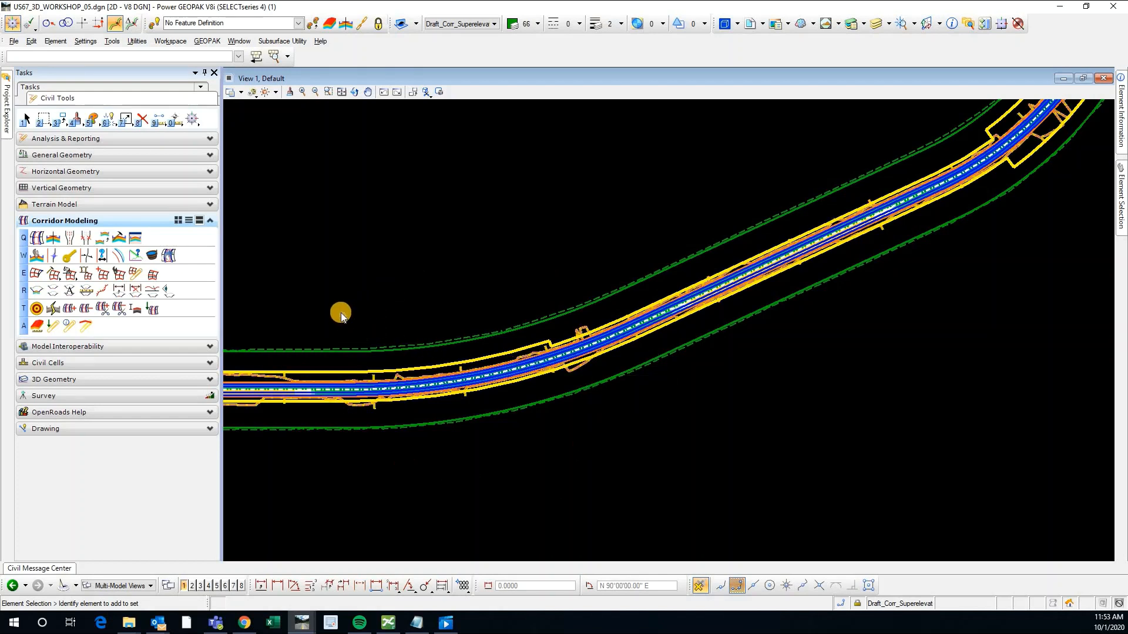
click(40, 274)
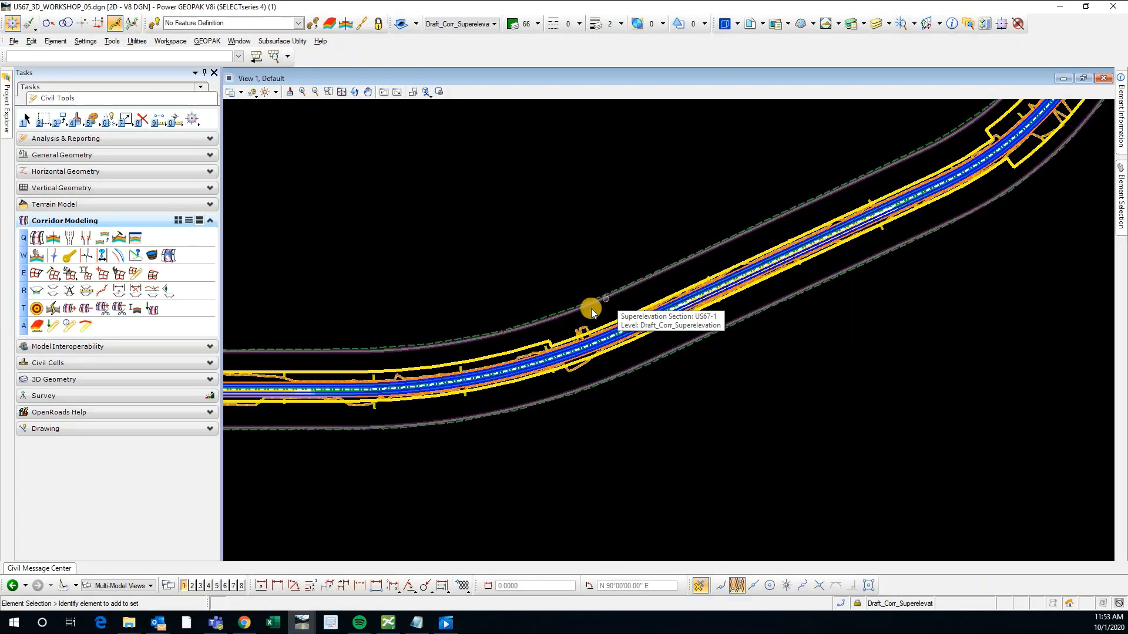
scroll(613, 329, up, 3)
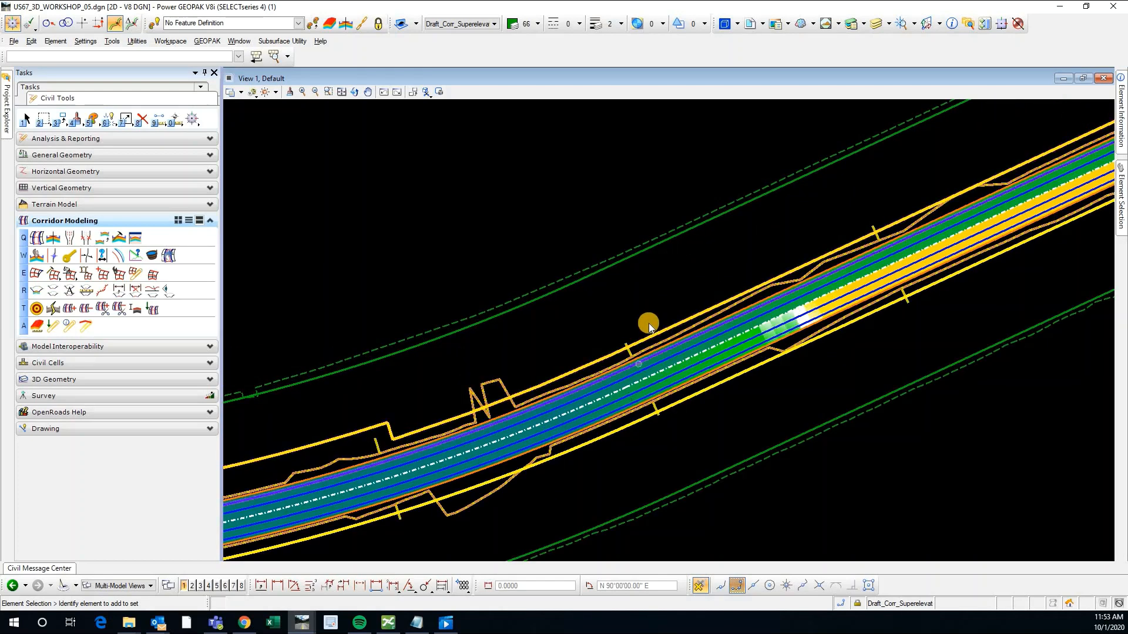
scroll(648, 324, down, 4)
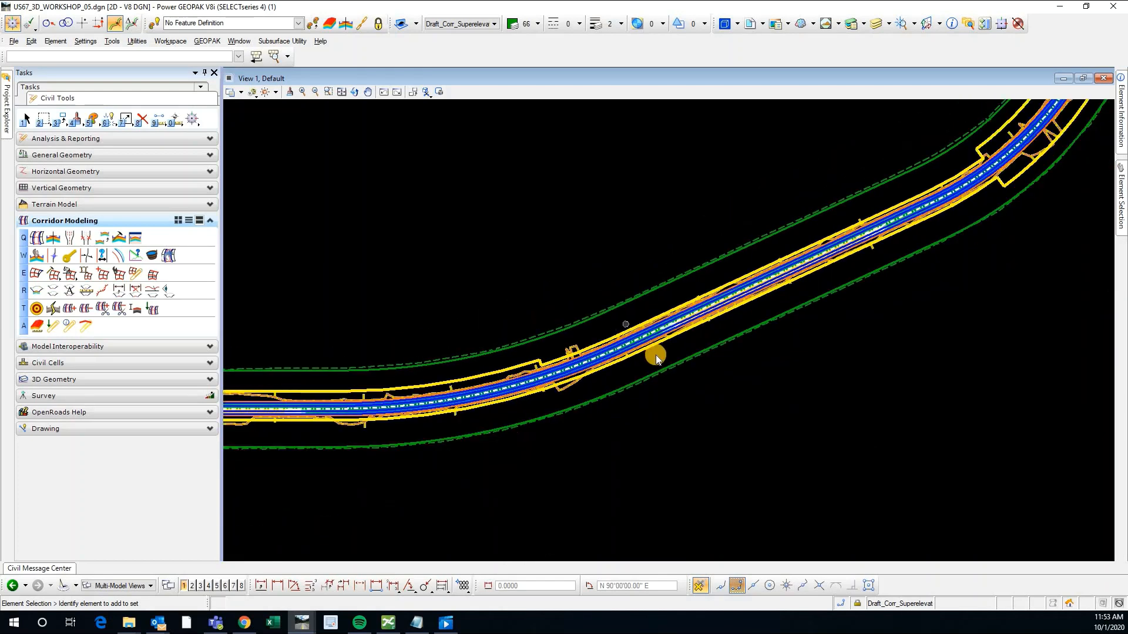
Step: Open the template library and inspect the Superelevation Flag of the L_EOP point in New Template2
click(115, 244)
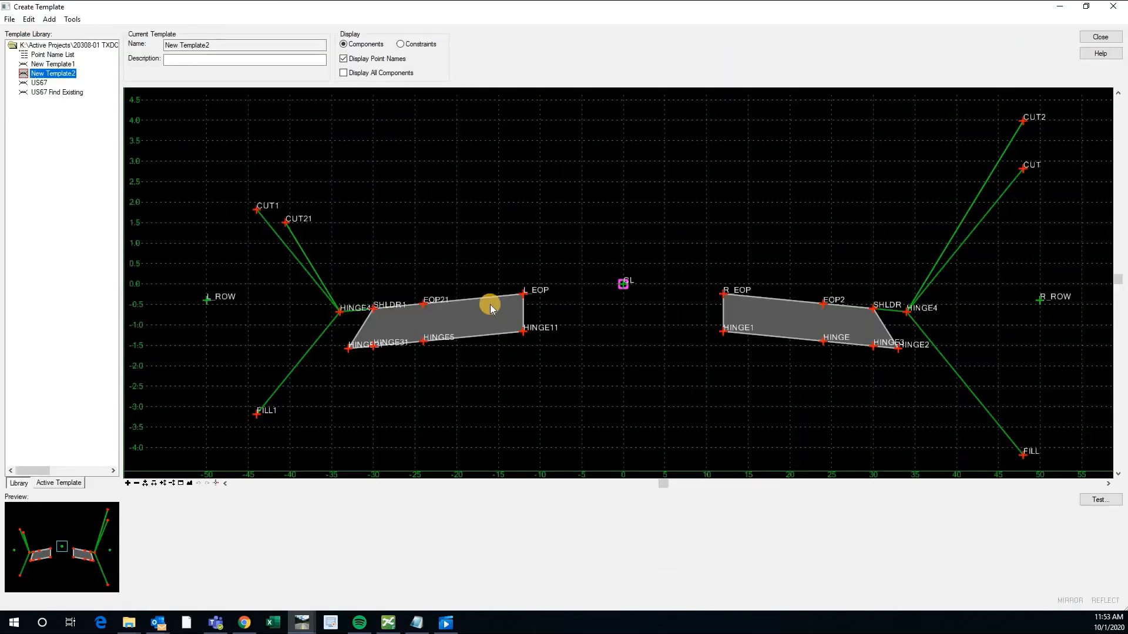
scroll(518, 295, up, 2)
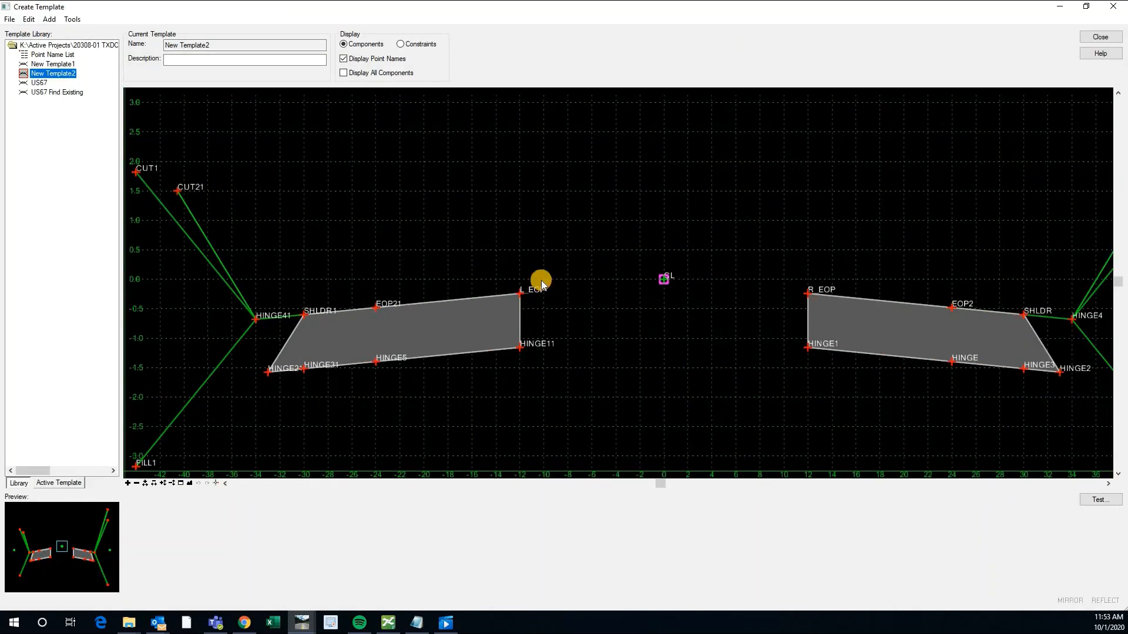
double_click(521, 293)
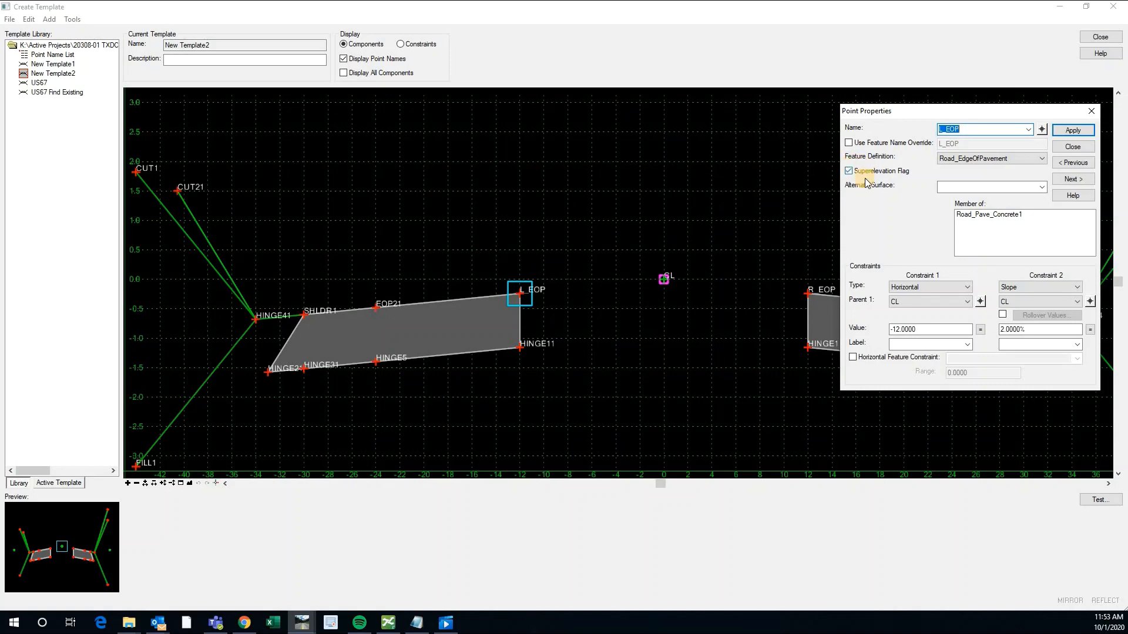
Step: Inspect the Superelevation Flag of the CL and R_EOP points, and close the point properties and the template editor
click(1041, 130)
right_click(864, 167)
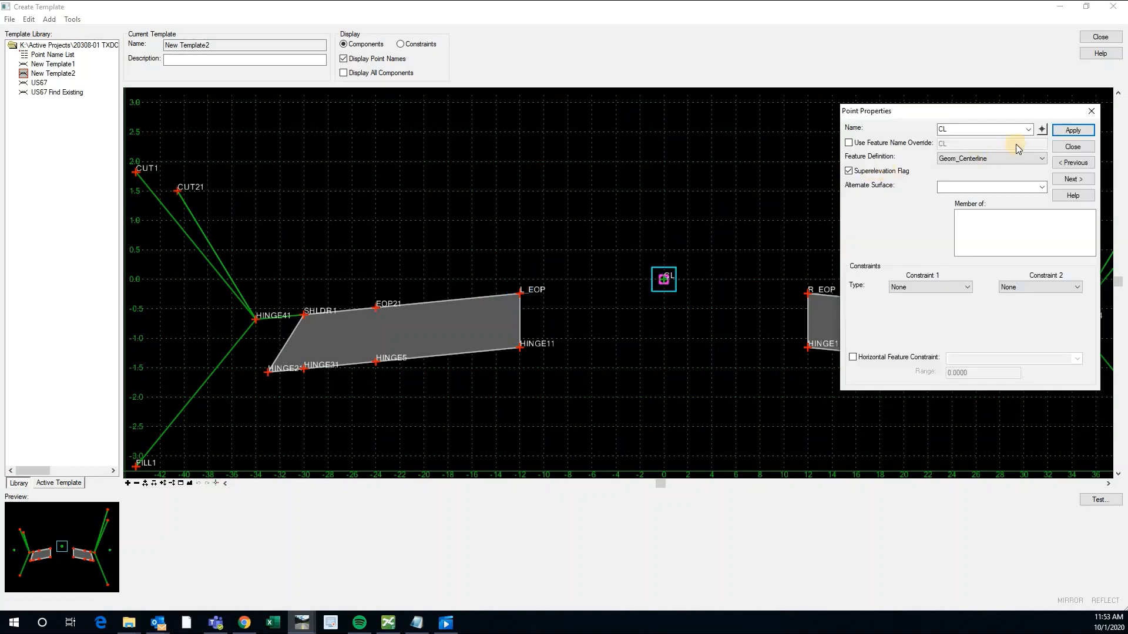
click(1043, 130)
click(808, 293)
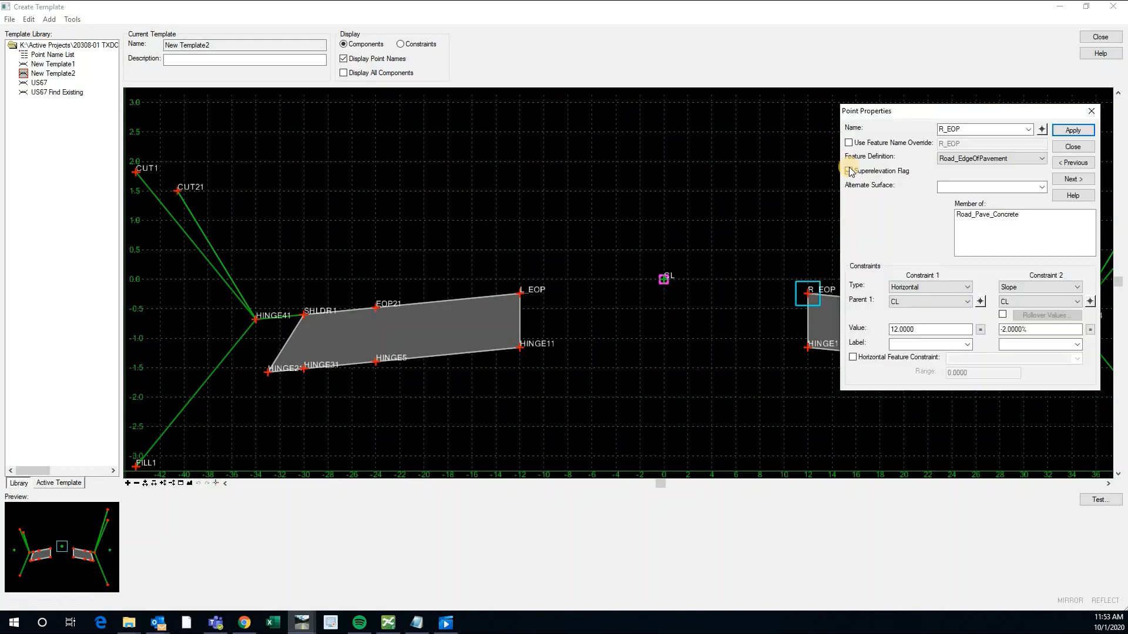
click(850, 171)
click(1090, 110)
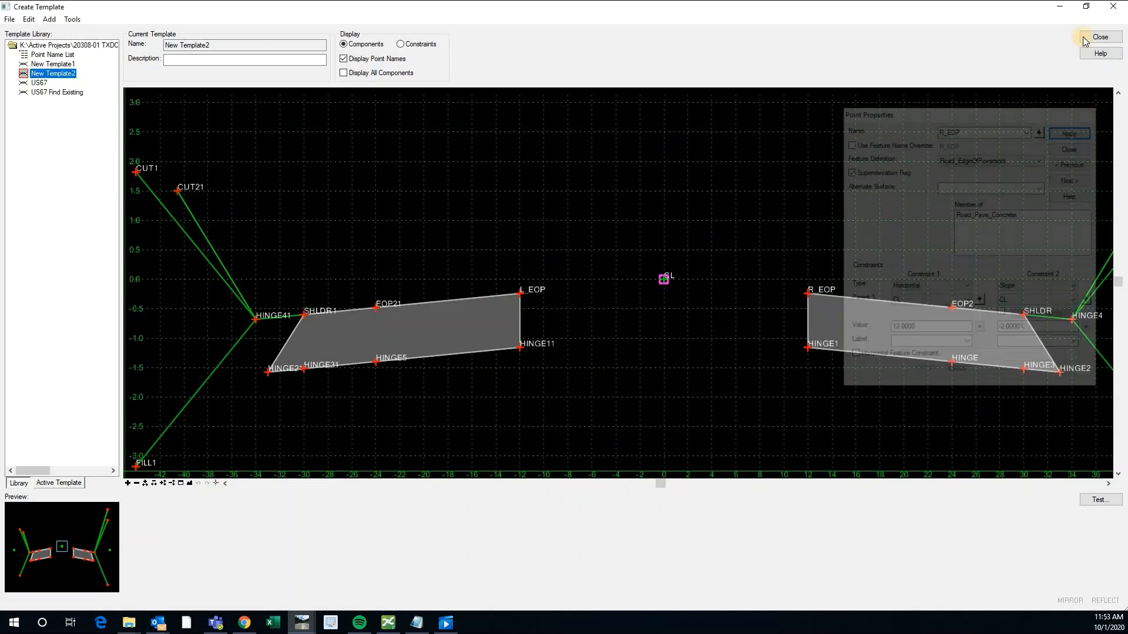
click(1085, 40)
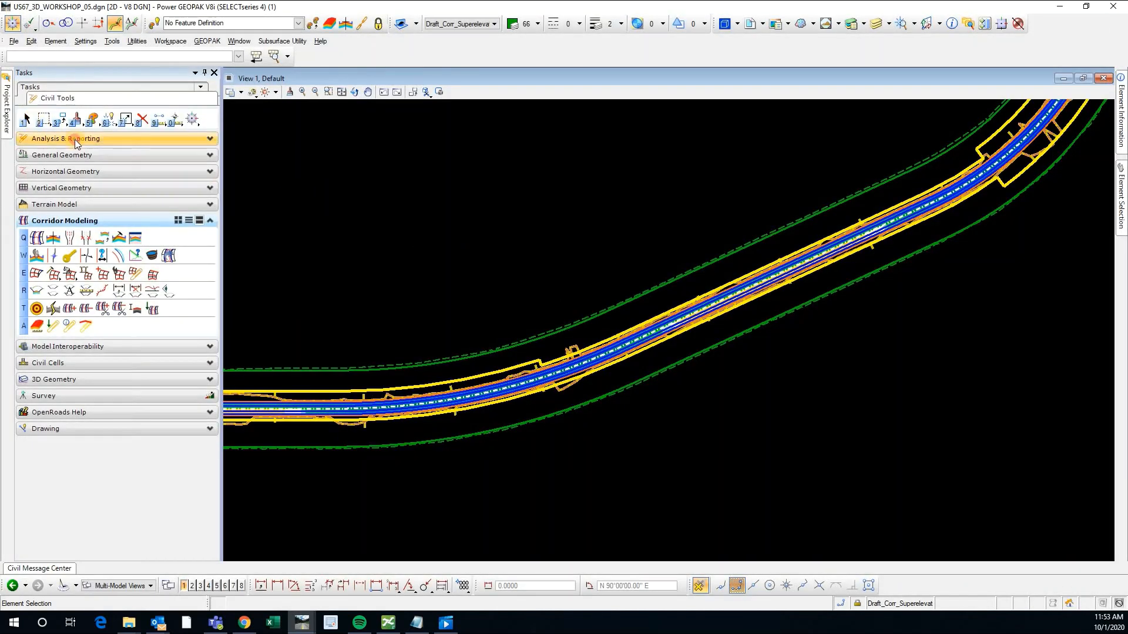